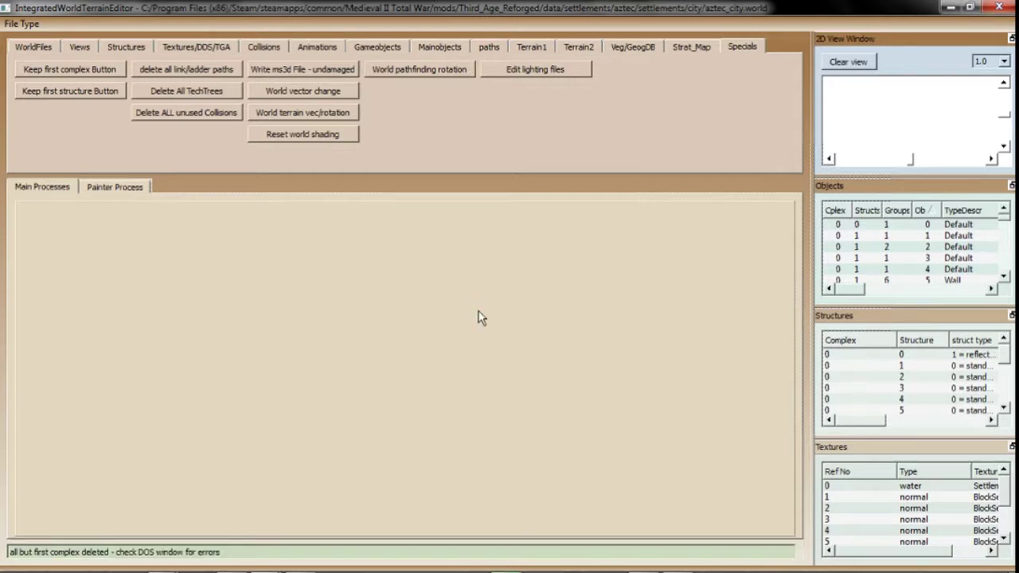
- Delete every structure of the world except the first one
click(912, 367)
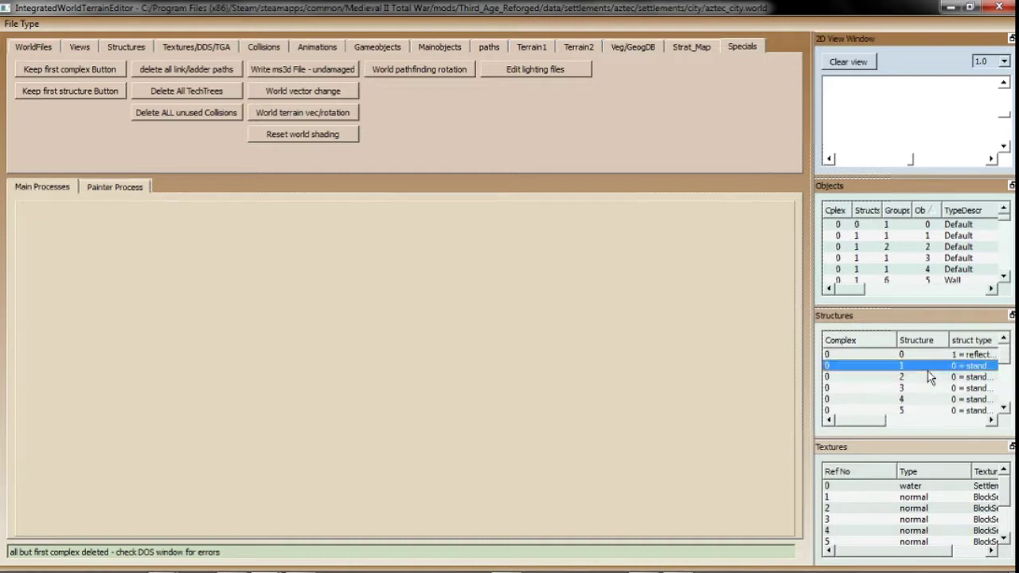
click(86, 93)
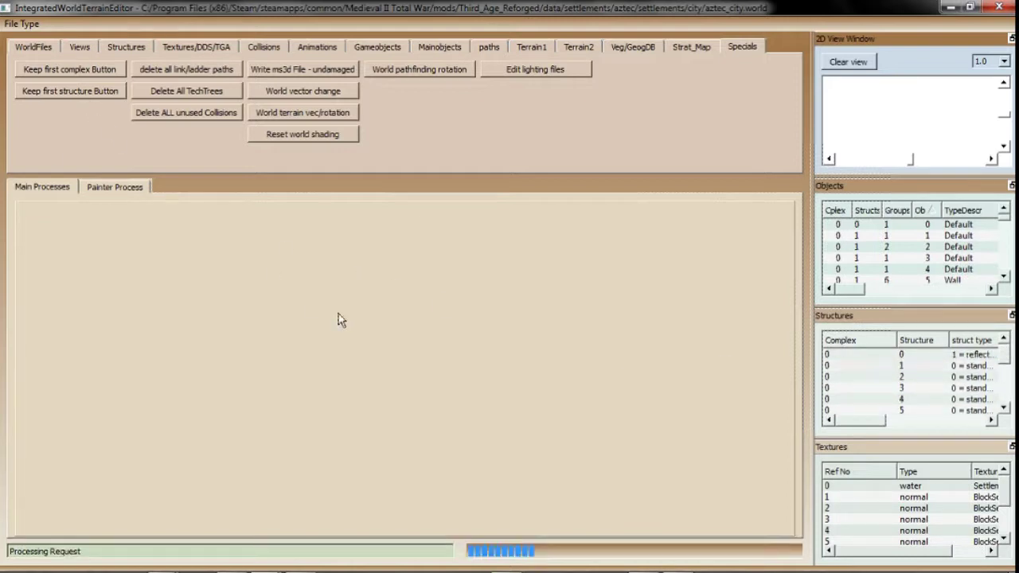
- Load the aztec_city world terrain into the 3D viewer, examine its landscape, and exit the painter process
click(22, 23)
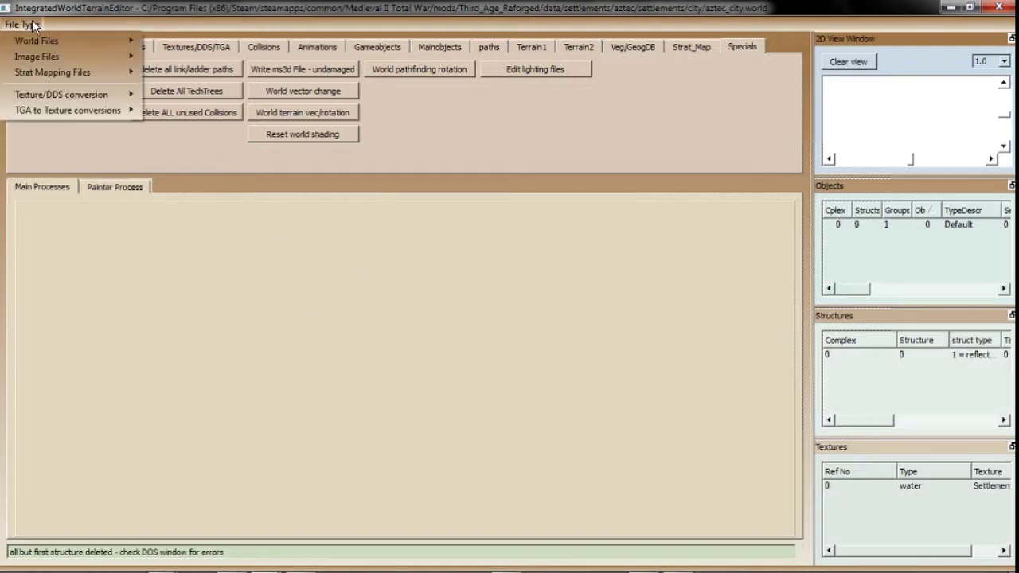
mouse_move(46, 39)
click(195, 41)
click(199, 135)
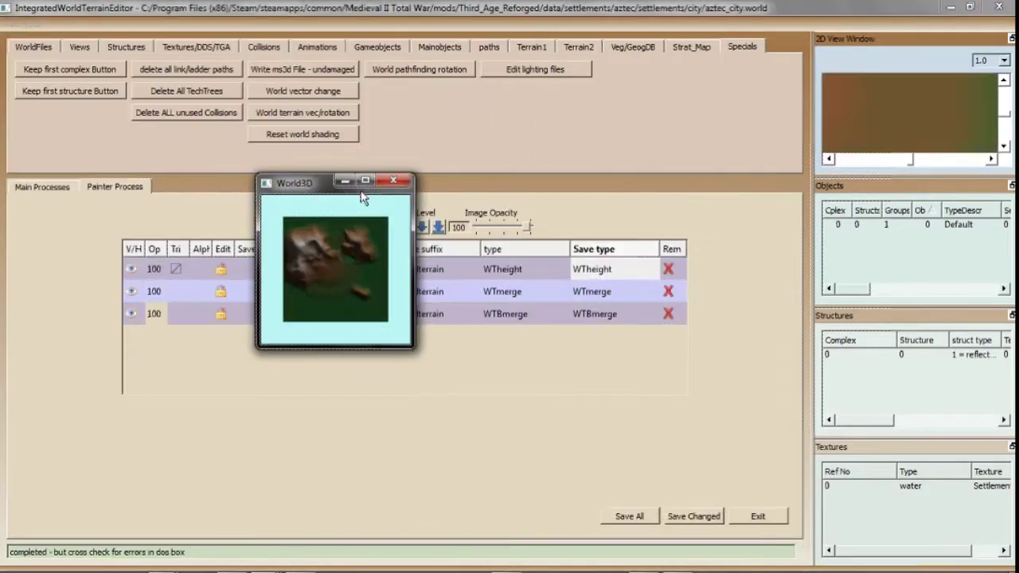
click(375, 181)
drag(377, 218, 372, 352)
scroll(403, 284, up, 4)
click(1006, 7)
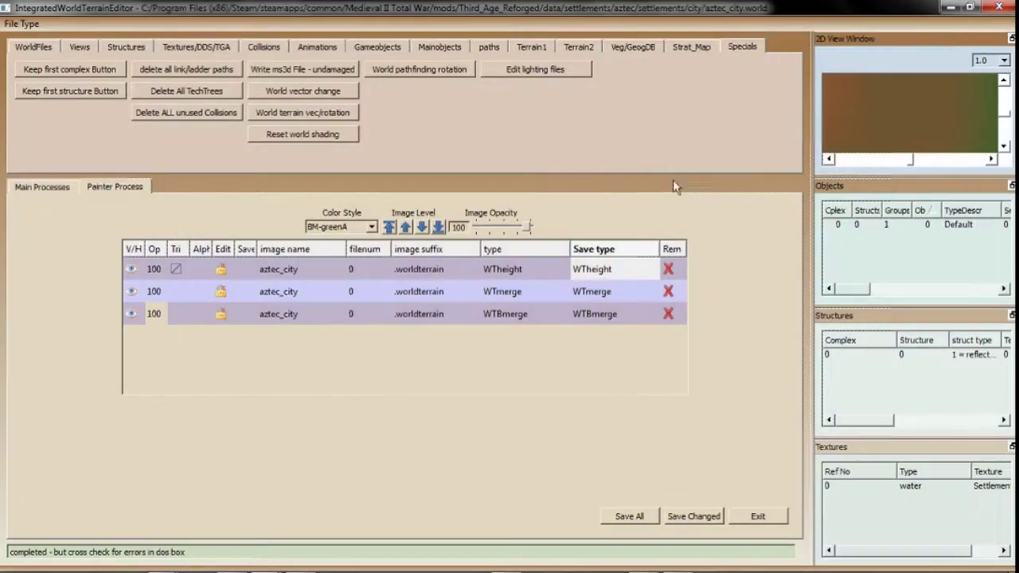
click(761, 516)
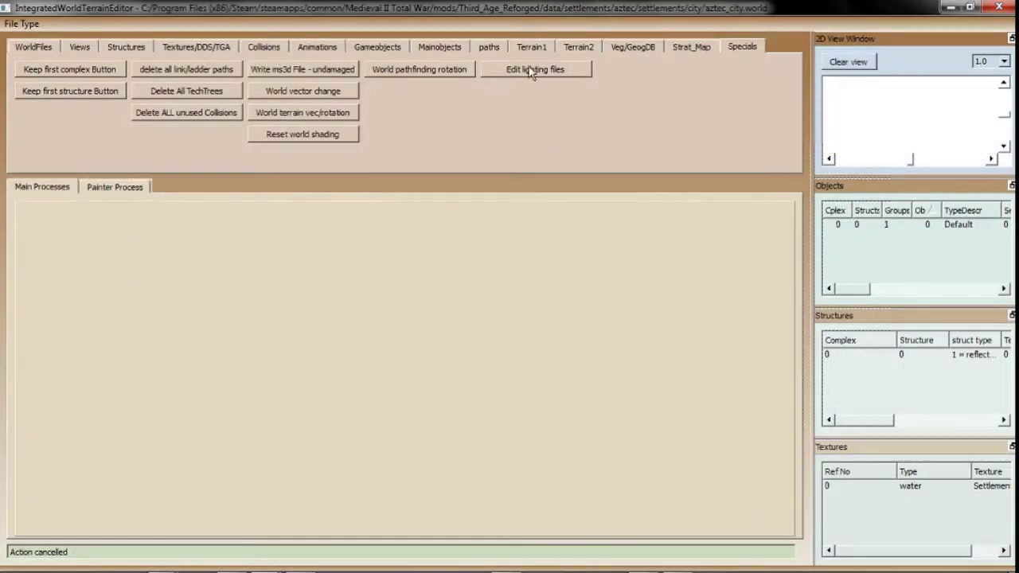
- Resize aztec_city.worldterrain to 255 by 255 vertices without applying merge distances
click(538, 48)
click(503, 112)
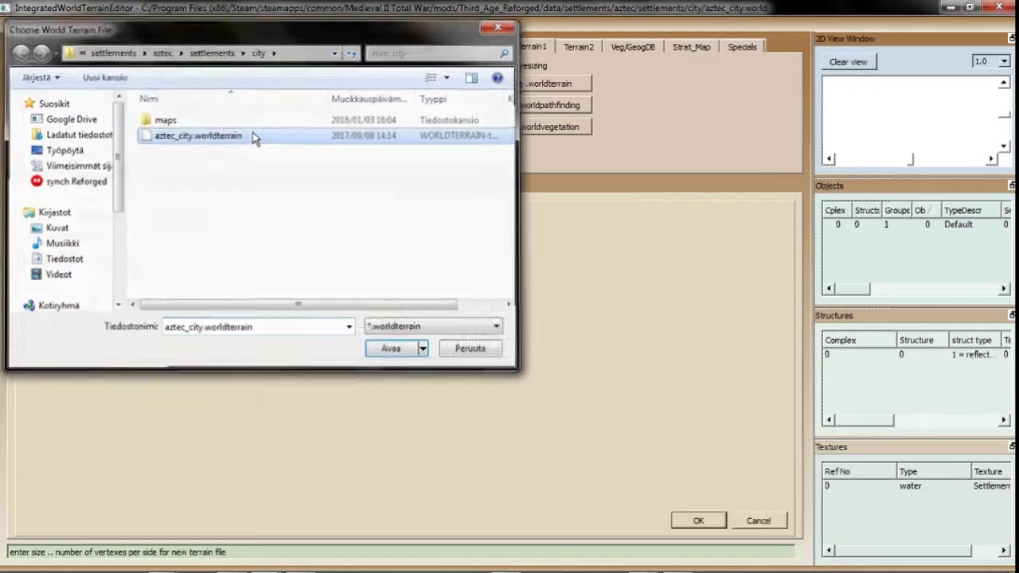
double_click(253, 137)
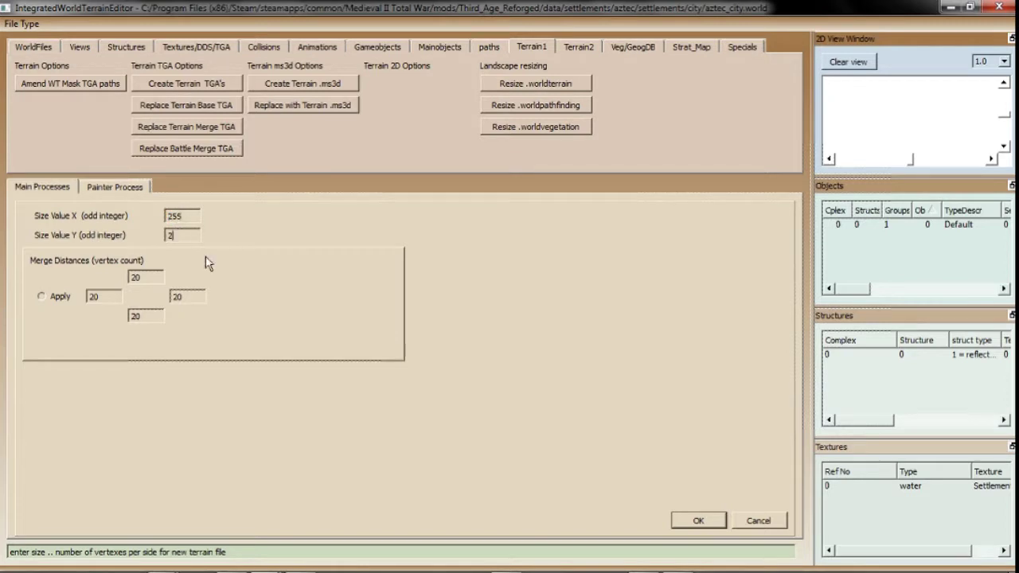
click(699, 521)
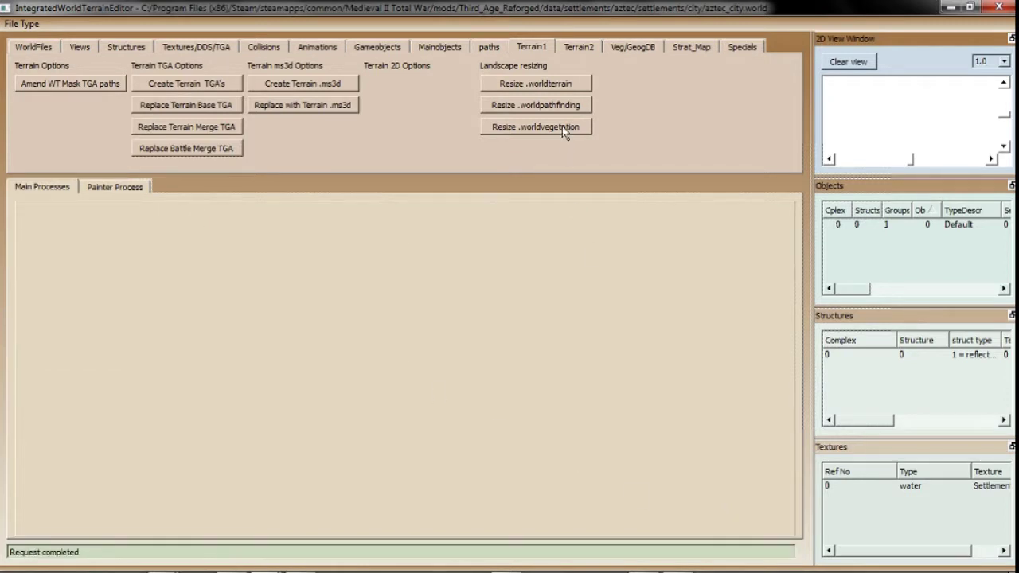
- Create resized versions of the aztec_city worldpathfinding and worldvegetation files
click(534, 105)
double_click(215, 135)
click(700, 522)
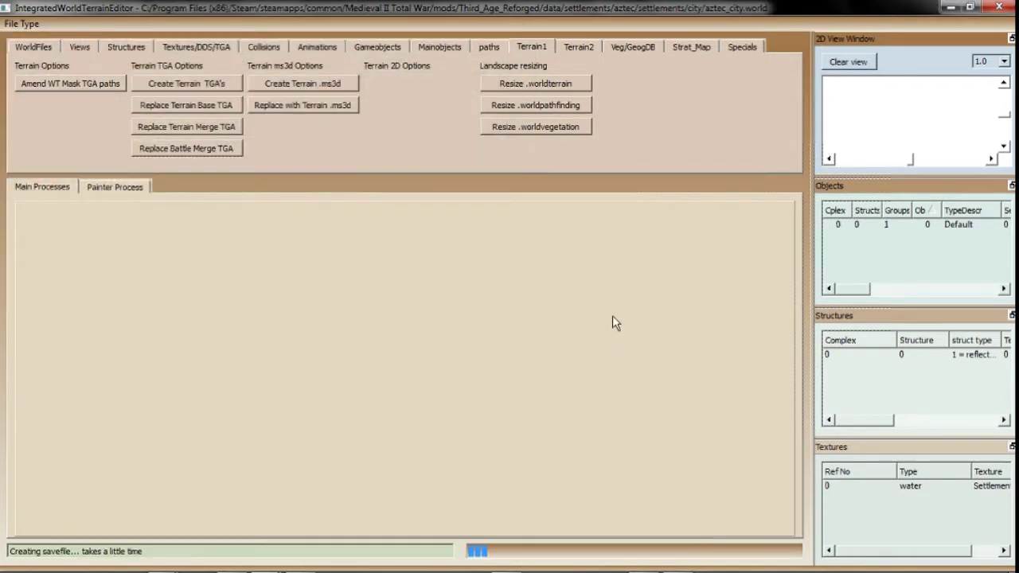
click(555, 127)
double_click(206, 133)
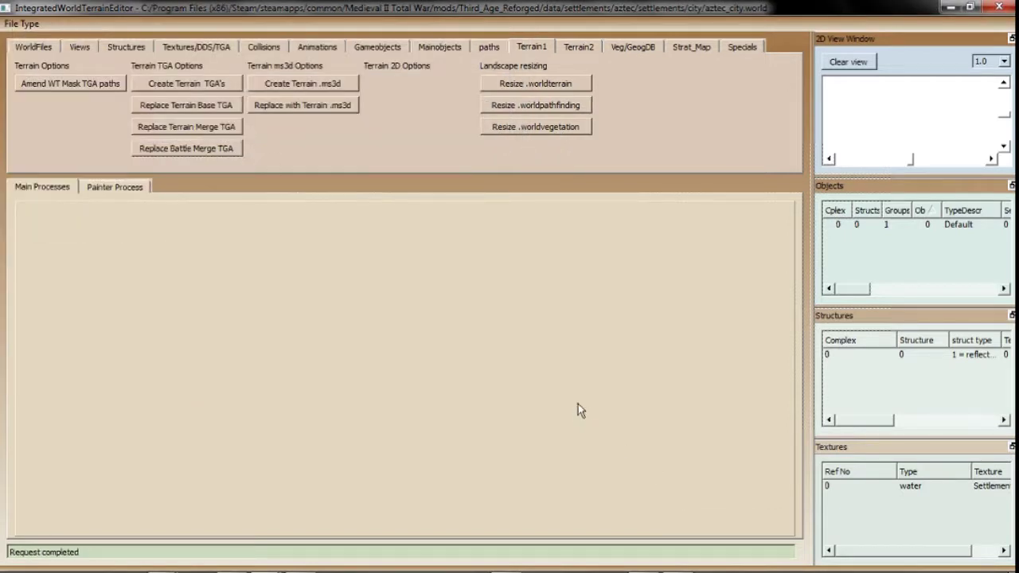
- Create terrain TGAs from aztec_city_resized.worldterrain with greyscale control point 150, assigned height 0.0 and 3.0 increments per height
click(186, 105)
double_click(212, 154)
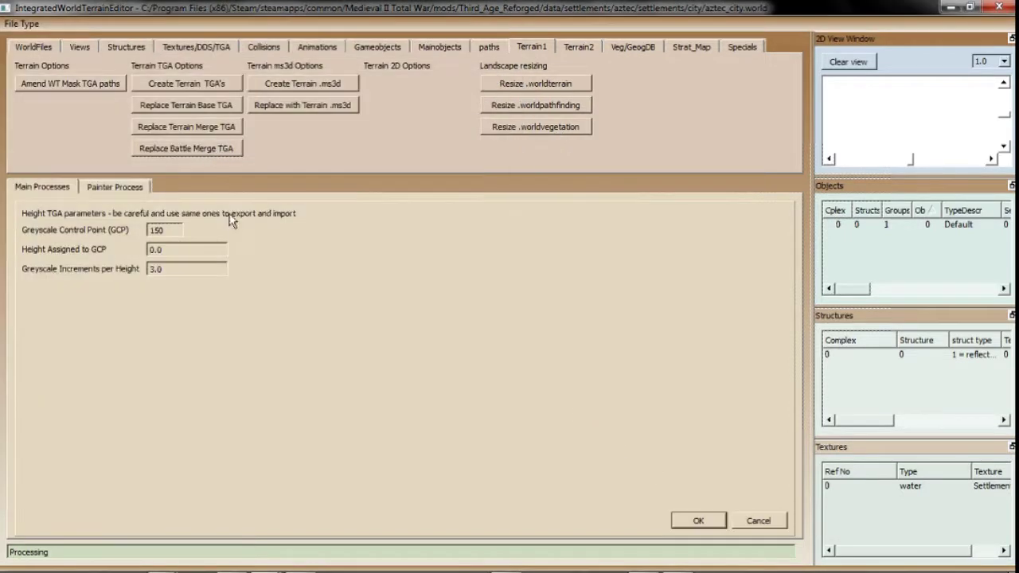
click(698, 521)
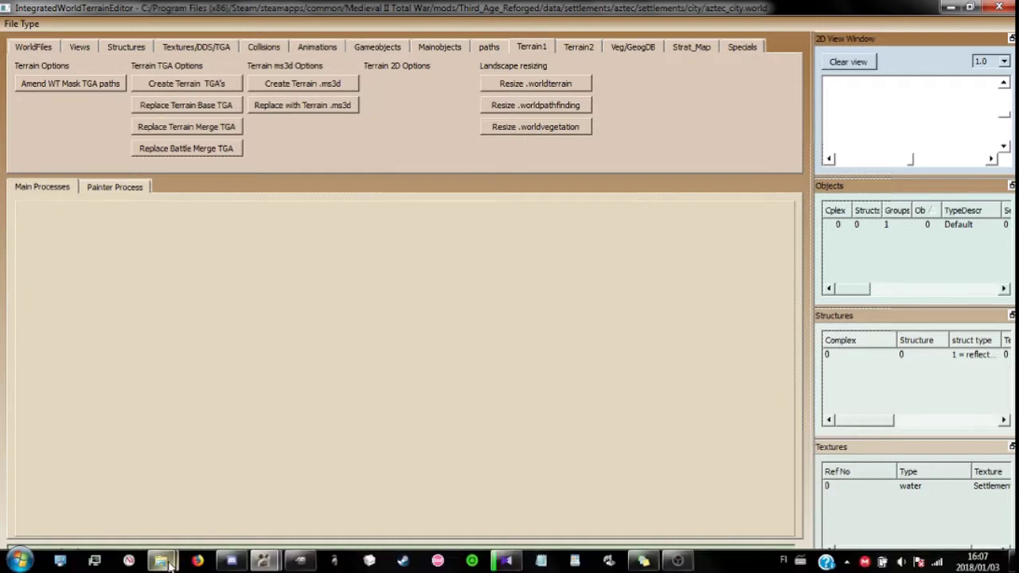
- In the city folder in Windows Explorer, delete the aztec_city-1 animinstances, world and worldcollision files
mouse_move(178, 565)
click(254, 489)
scroll(428, 378, down, 1)
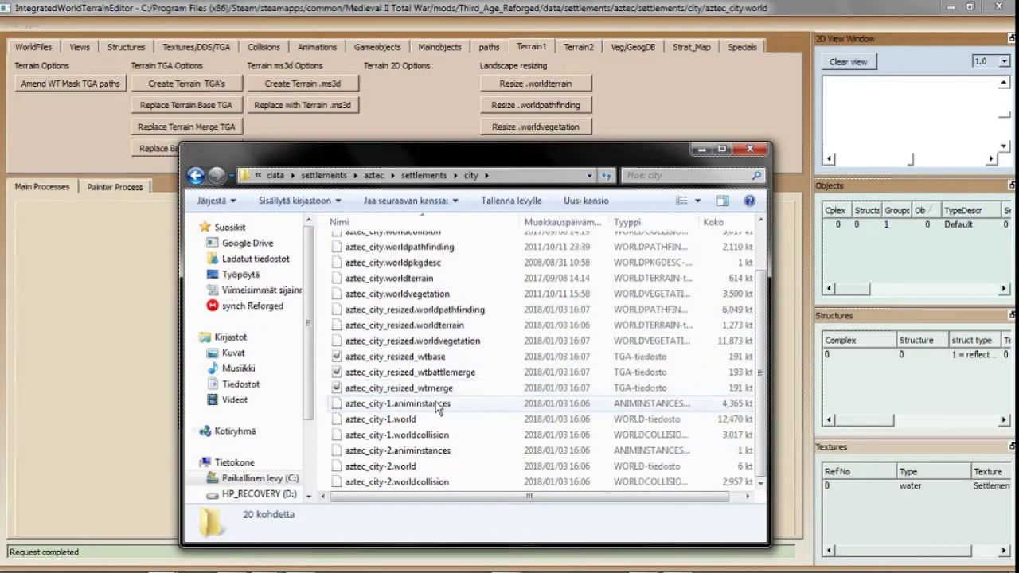
click(426, 404)
shift+click(424, 440)
key(Delete)
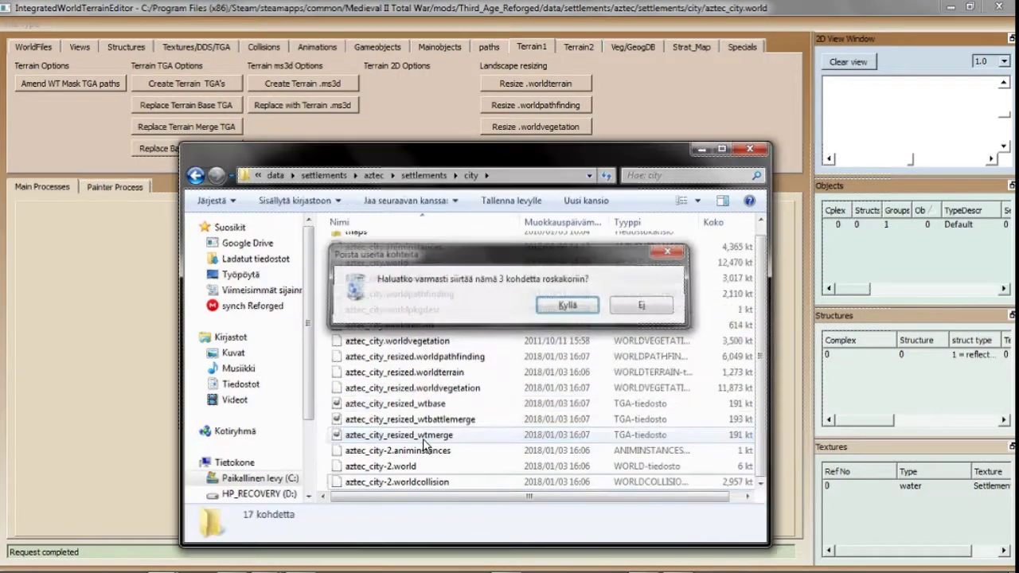
key(Return)
- Delete the original aztec_city animinstances, world and worldcollision files
click(422, 248)
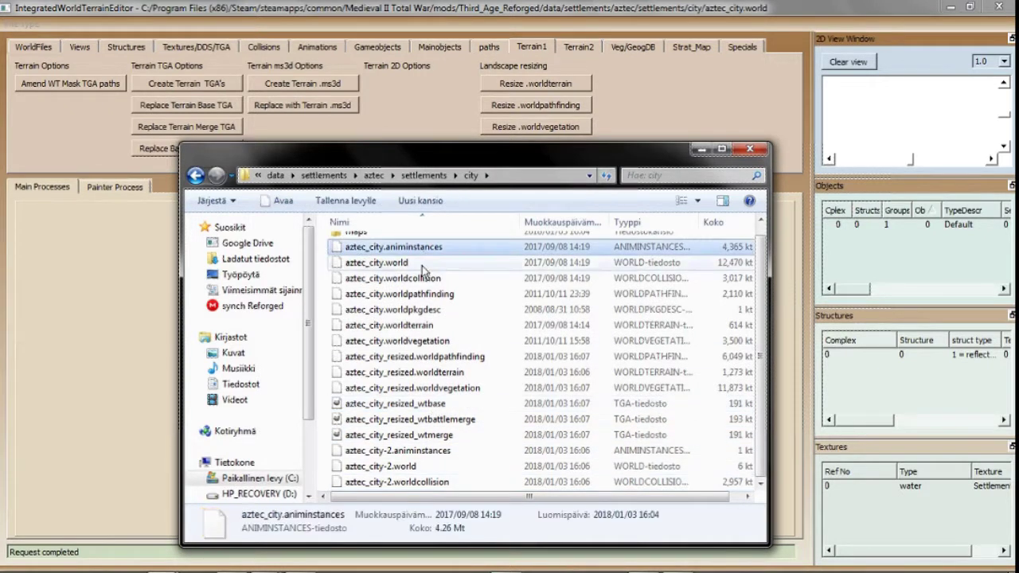
shift+click(422, 278)
key(Delete)
key(Return)
- Rename the aztec_city-2 animinstances, world and worldcollision files to aztec_city, keeping their extensions
click(390, 291)
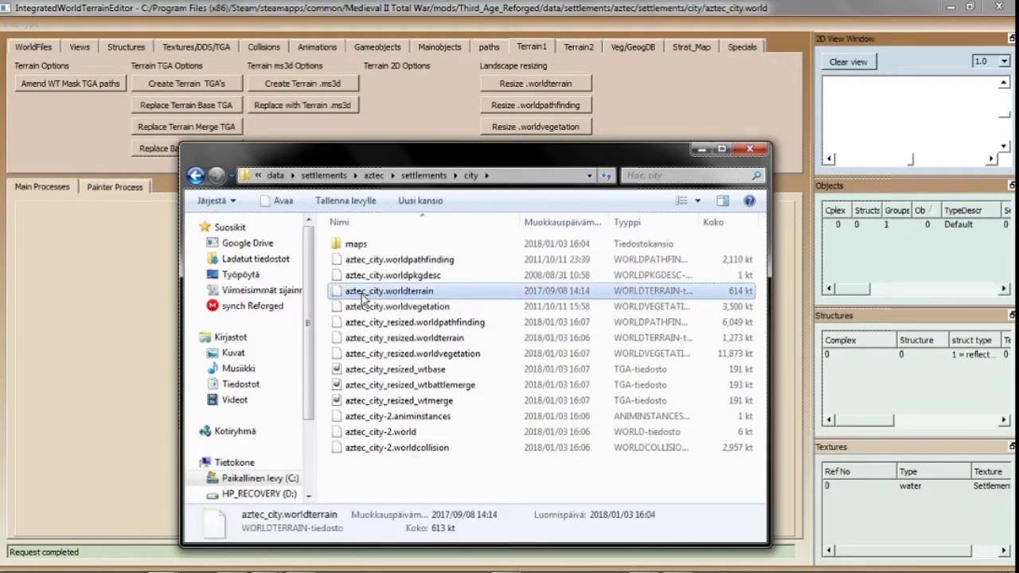
key(F2)
key(ctrl+c)
click(368, 418)
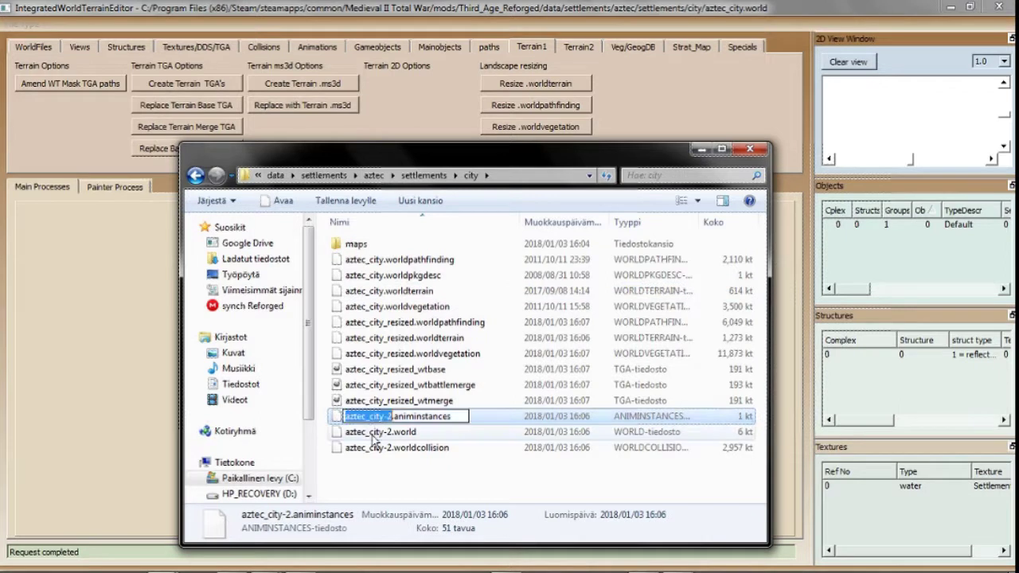
key(ctrl+v)
click(368, 437)
key(F2)
key(ctrl+v)
click(365, 450)
key(ctrl+c)
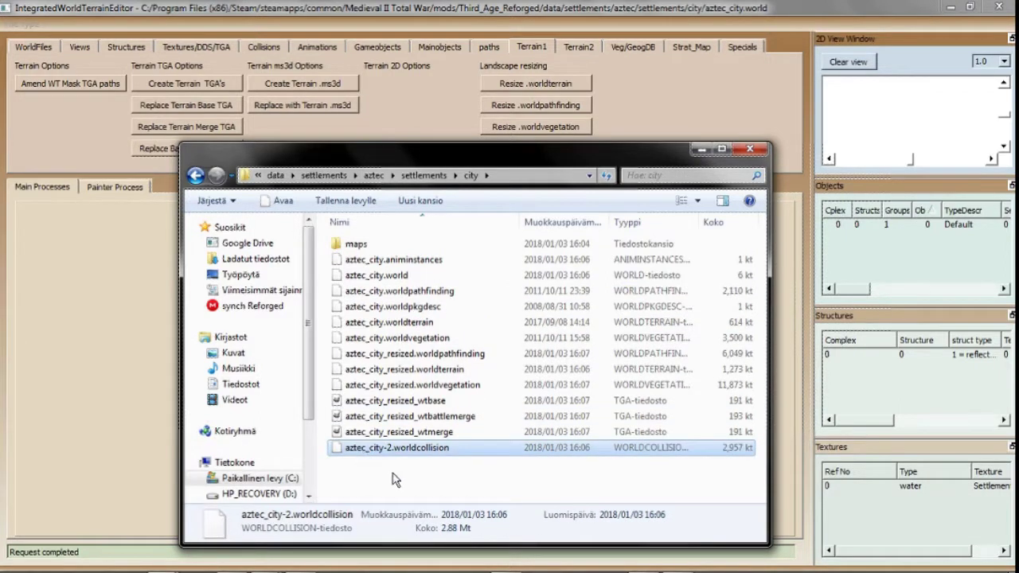
key(F2)
key(ctrl+v)
key(Return)
key(ctrl+c)
- Delete the original aztec_city worldpathfinding, worldterrain and worldvegetation files
click(434, 354)
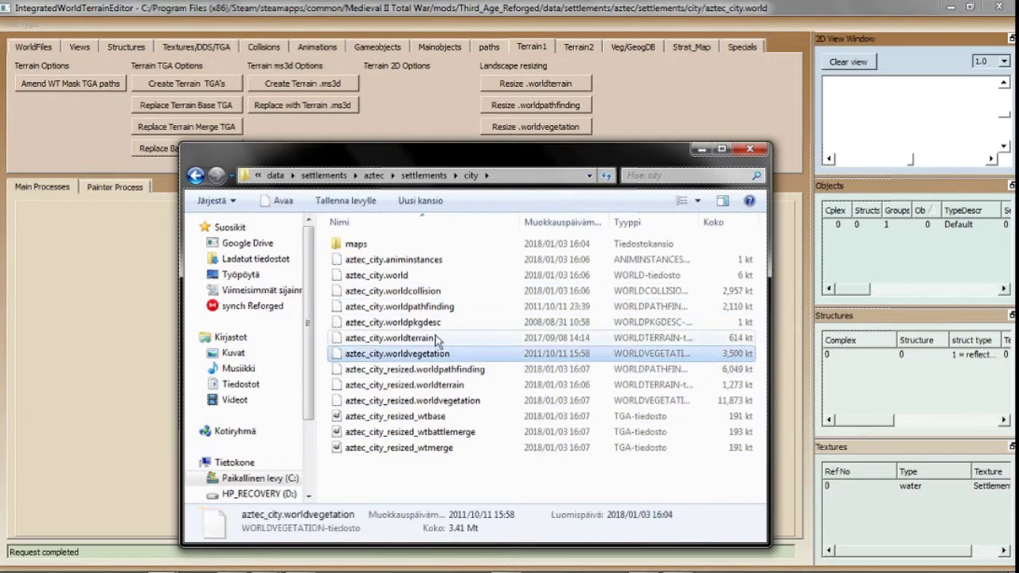
ctrl+click(434, 308)
key(Delete)
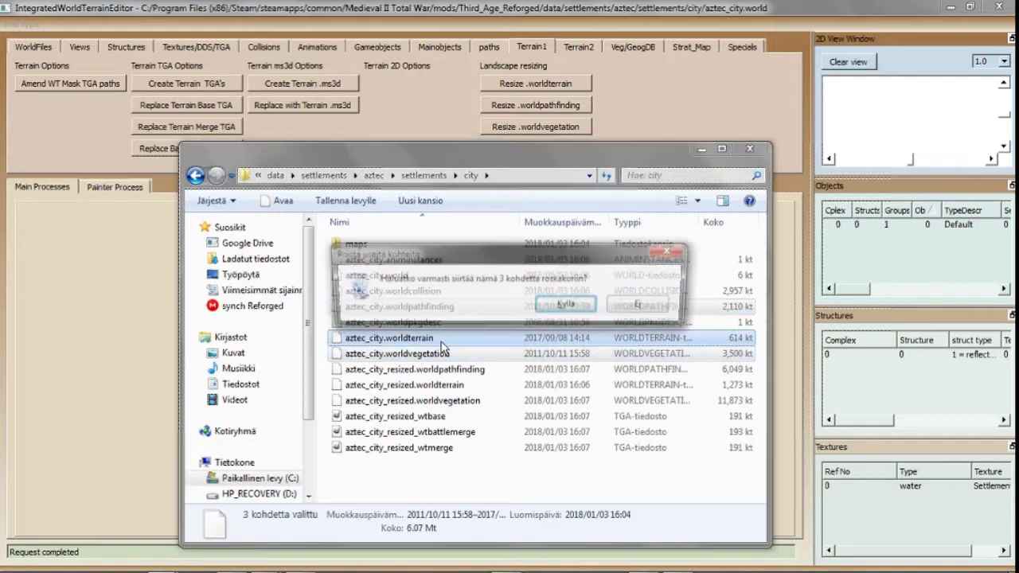
key(Return)
- Rename the aztec_city_resized worldvegetation, worldpathfinding and worldterrain files to aztec_city, keeping their extensions
click(378, 356)
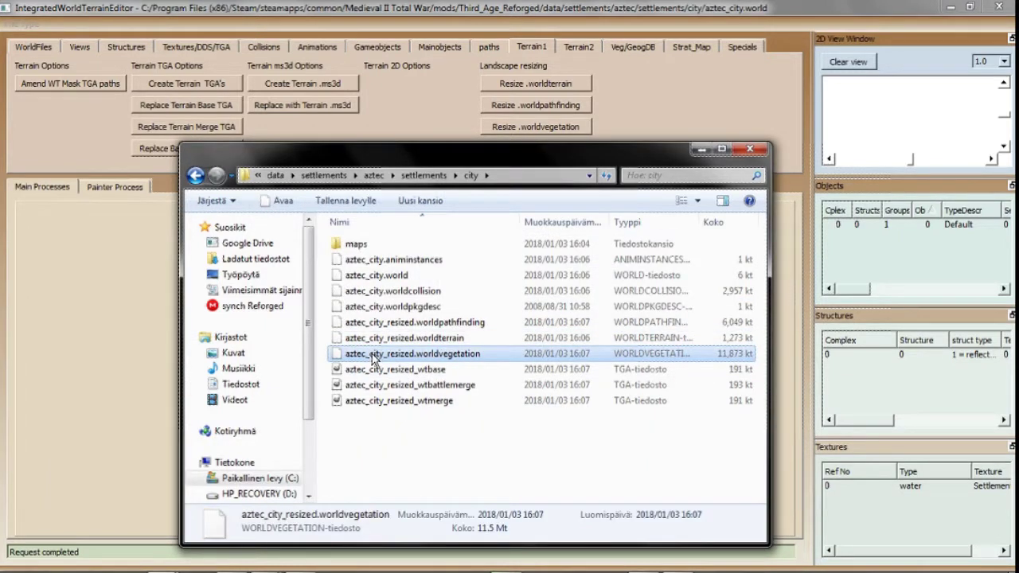
click(370, 340)
click(371, 341)
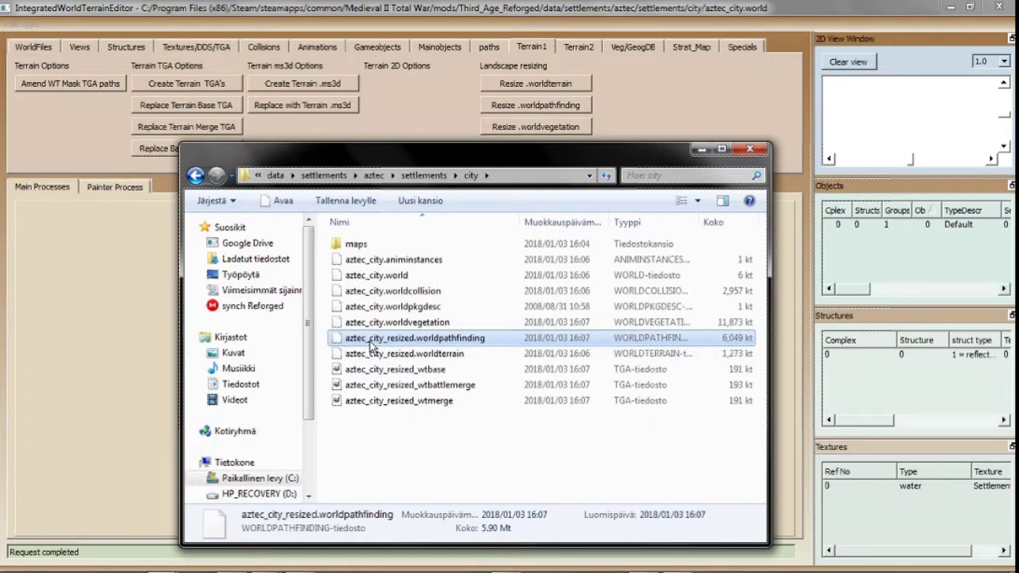
click(371, 353)
key(F2)
key(ctrl+v)
click(418, 427)
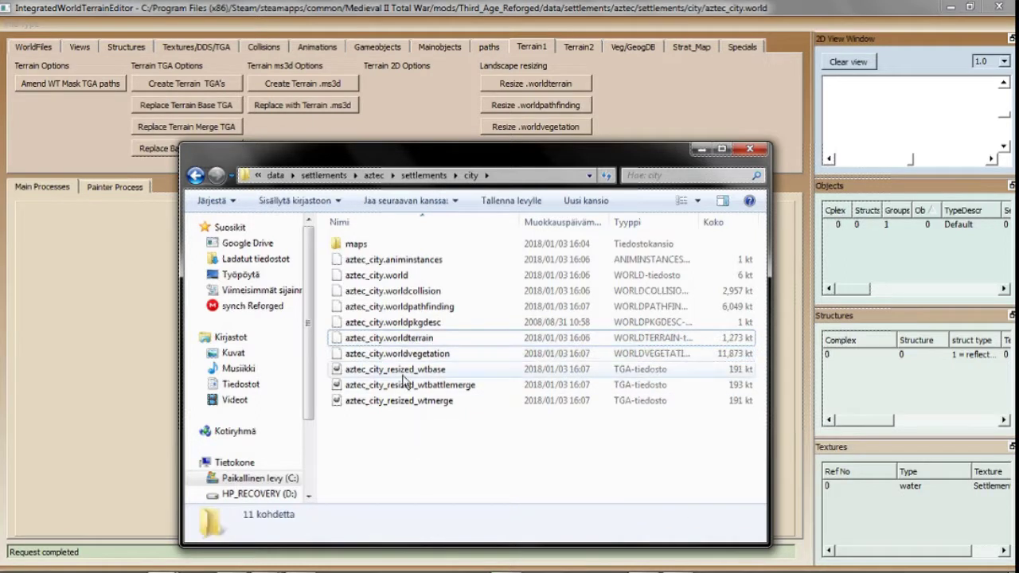
- Open the aztec_city_resized_wtbase heightmap in GIMP and raise its contrast to 26
double_click(390, 369)
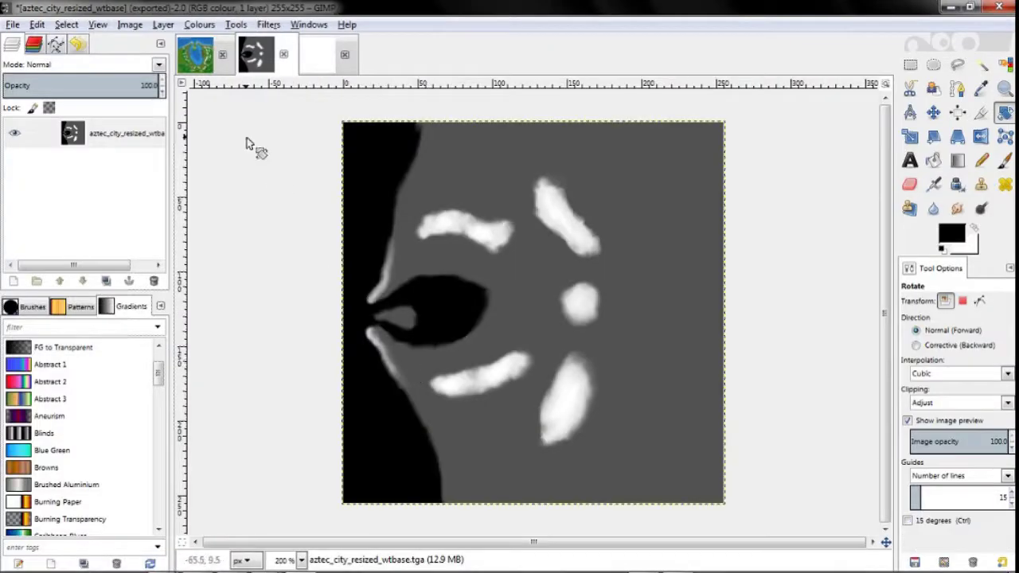
click(199, 25)
click(244, 97)
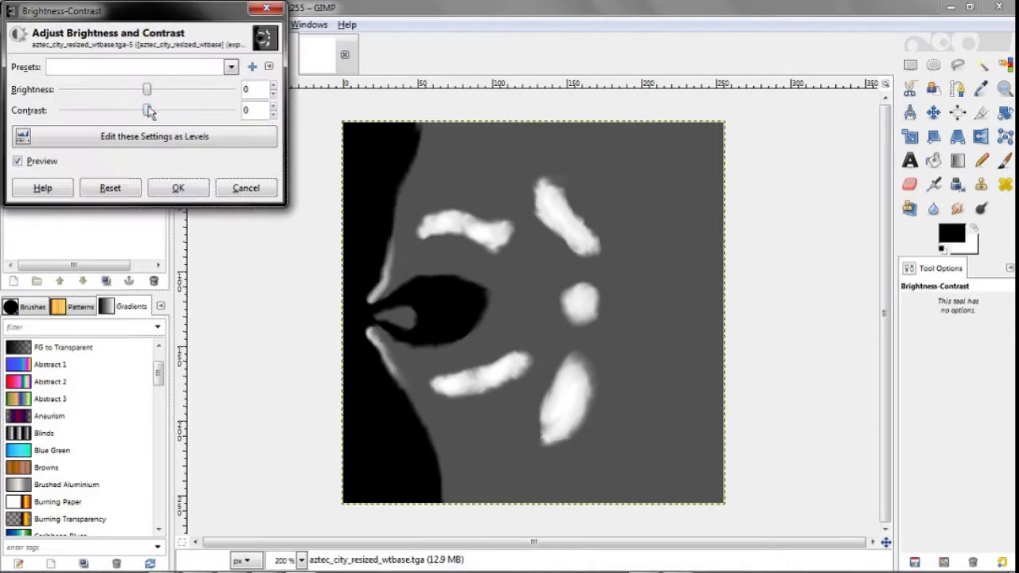
drag(145, 110, 168, 129)
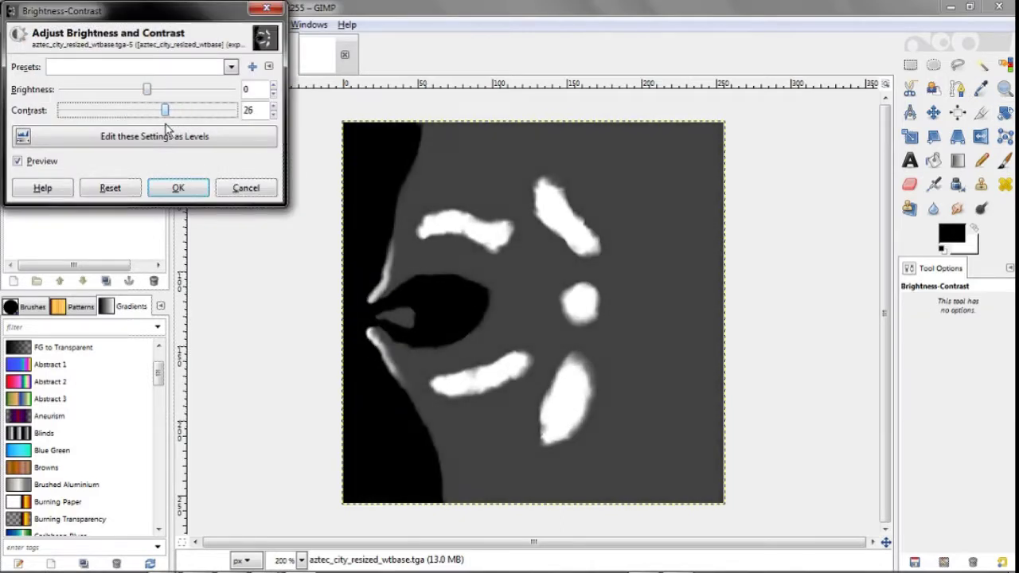
click(178, 188)
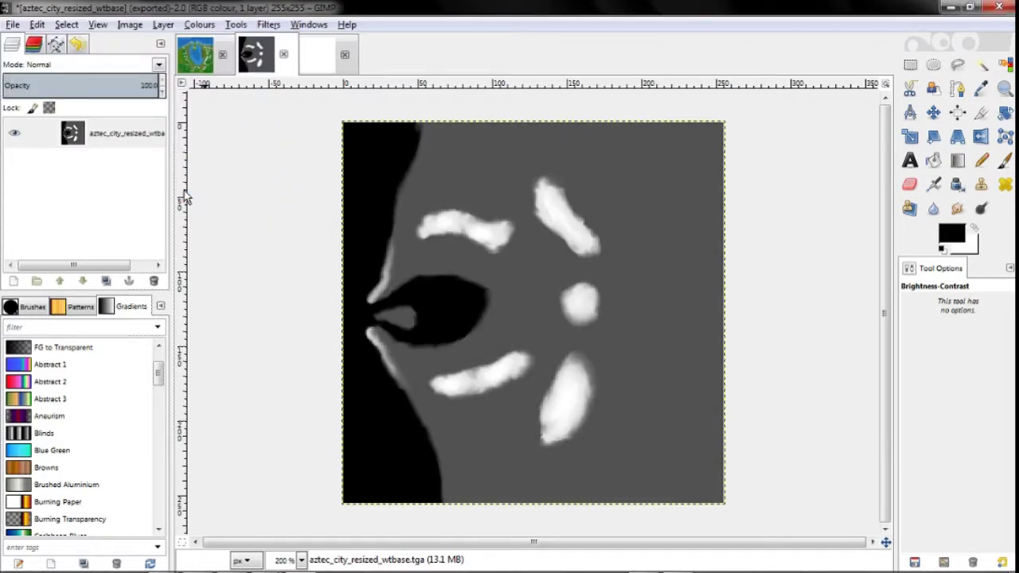
- Export the edited heightmap over aztec_city_resized_wtbase.tga and bring up the city folder
click(13, 25)
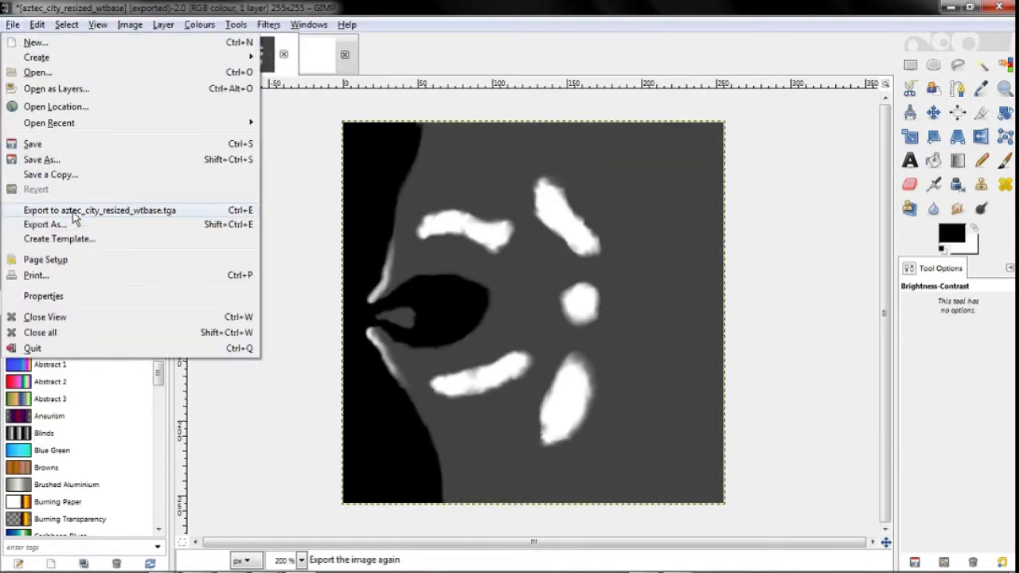
click(73, 211)
mouse_move(162, 561)
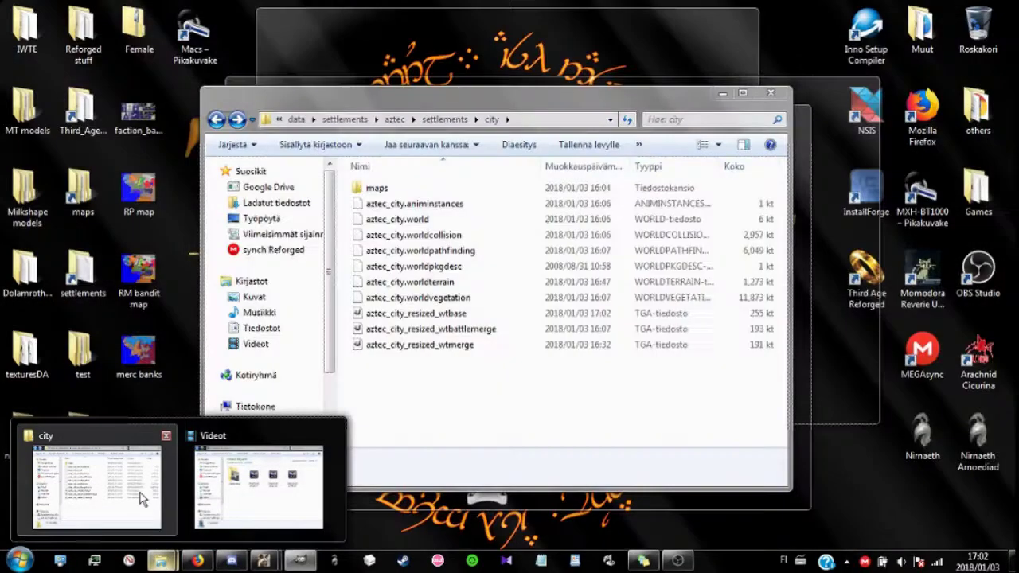
click(141, 497)
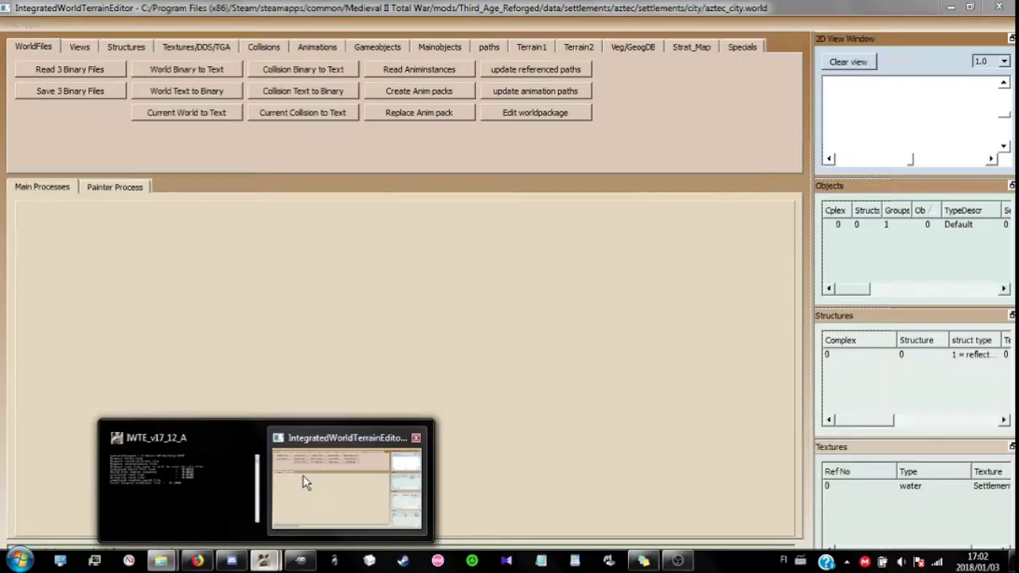
- In IWTE, replace the terrain base of aztec_city.worldterrain with aztec_city_resized_wtbase, using control point 150, height 0.0 and increments 3.0
click(302, 480)
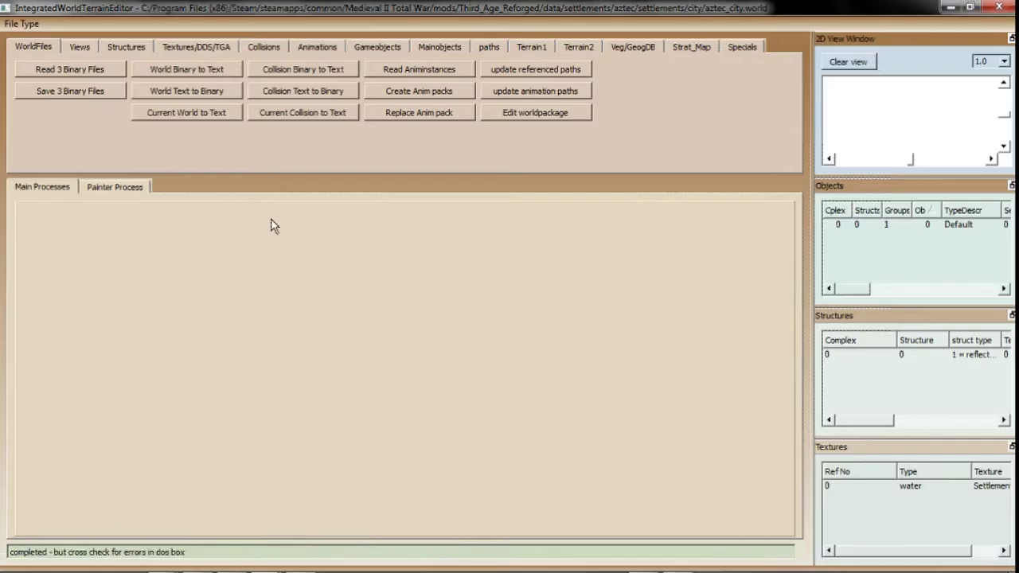
click(540, 50)
click(201, 112)
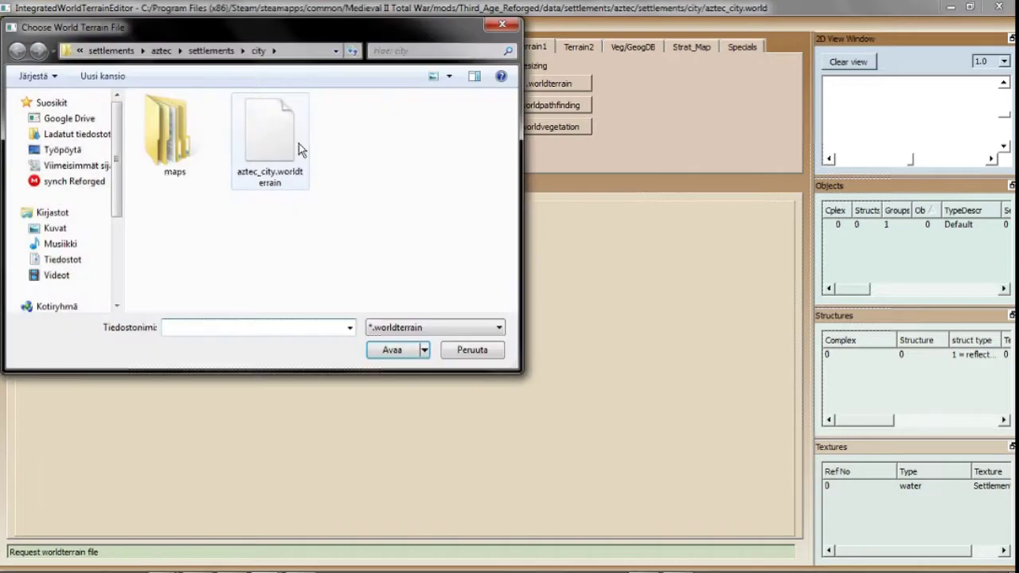
double_click(298, 151)
double_click(295, 151)
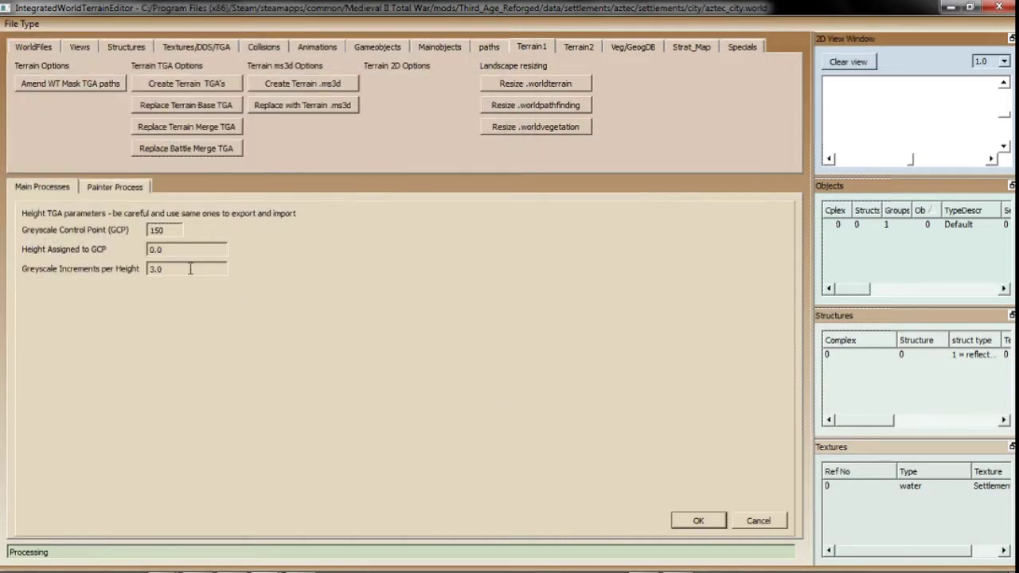
click(699, 525)
- In the city folder, delete the old aztec_city.worldterrain and rename aztec_city_wtnewtga.worldterrain to aztec_city.worldterrain
click(164, 559)
click(164, 510)
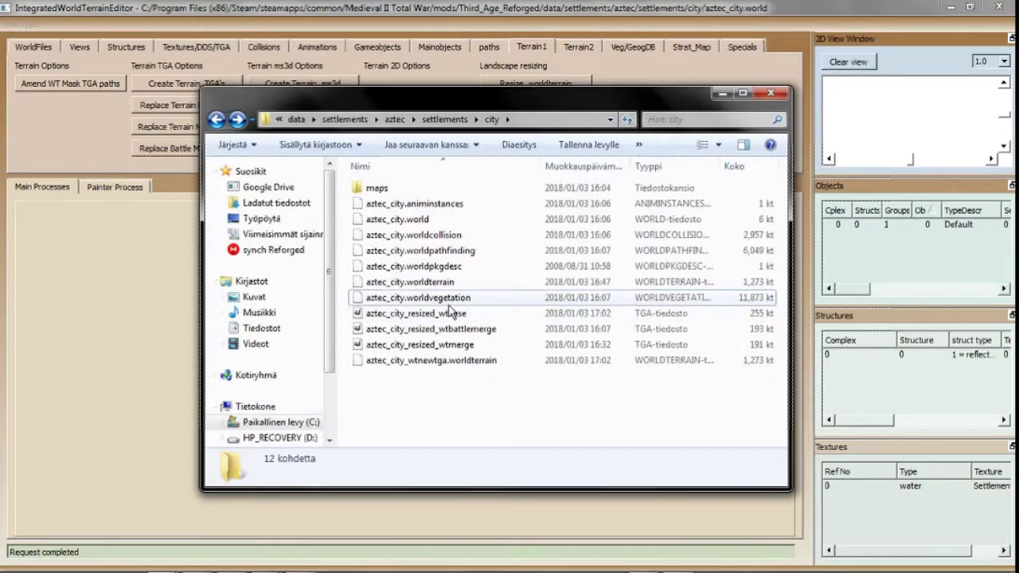
click(414, 282)
key(Delete)
click(390, 268)
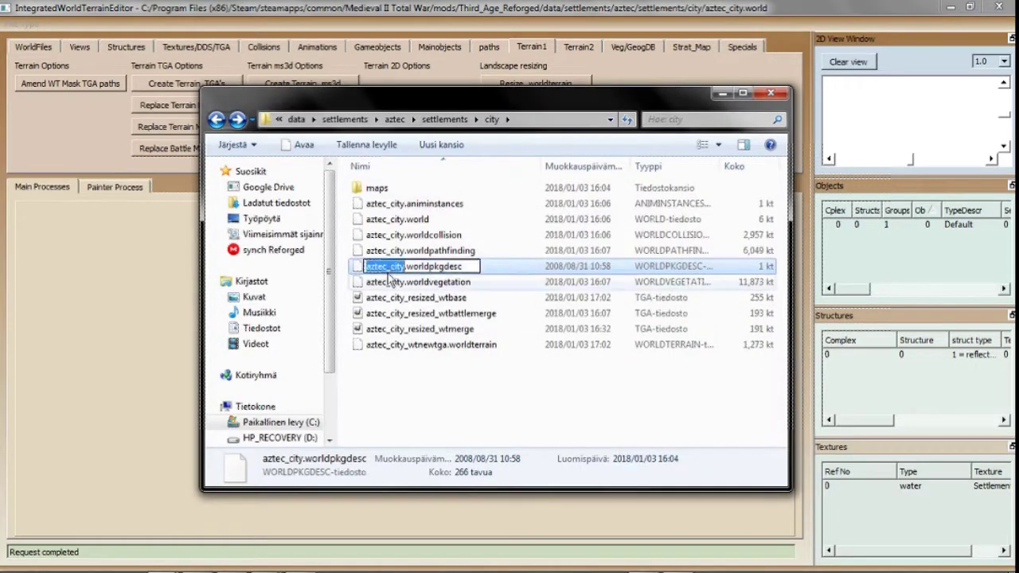
click(390, 347)
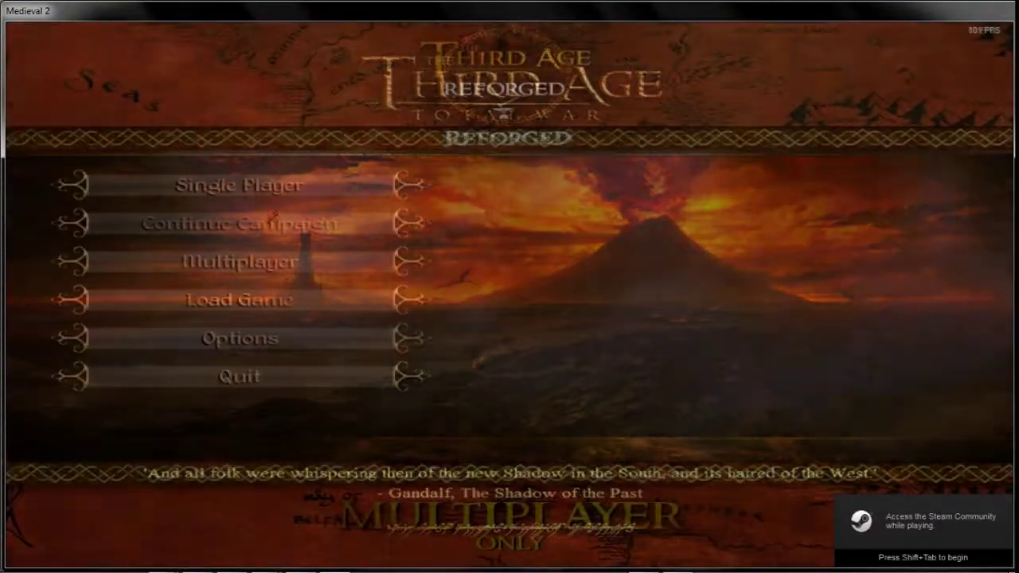
- Load the previous battle save in Medieval 2 and examine the imported terrain on the battle map
click(251, 299)
click(258, 230)
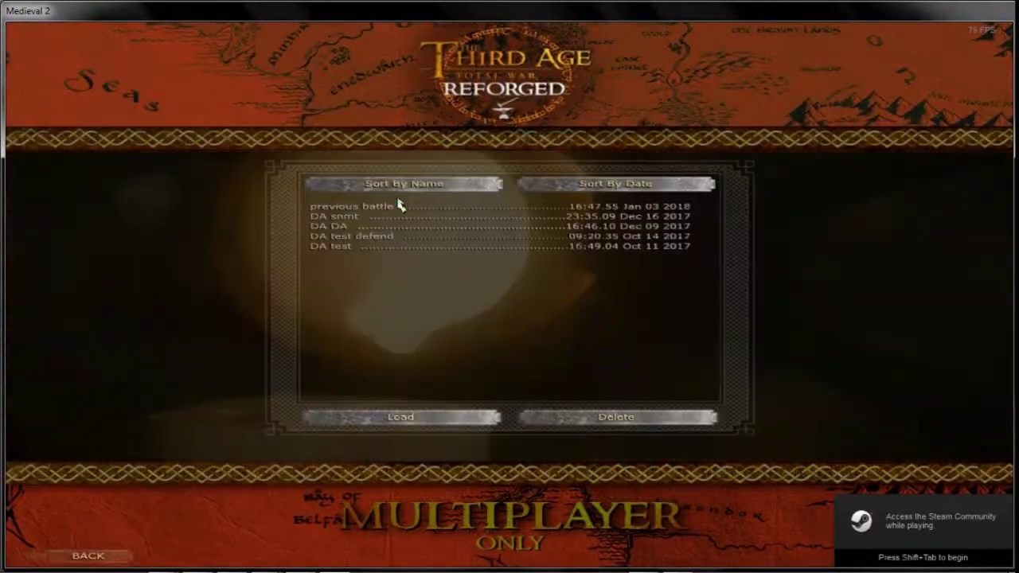
double_click(390, 206)
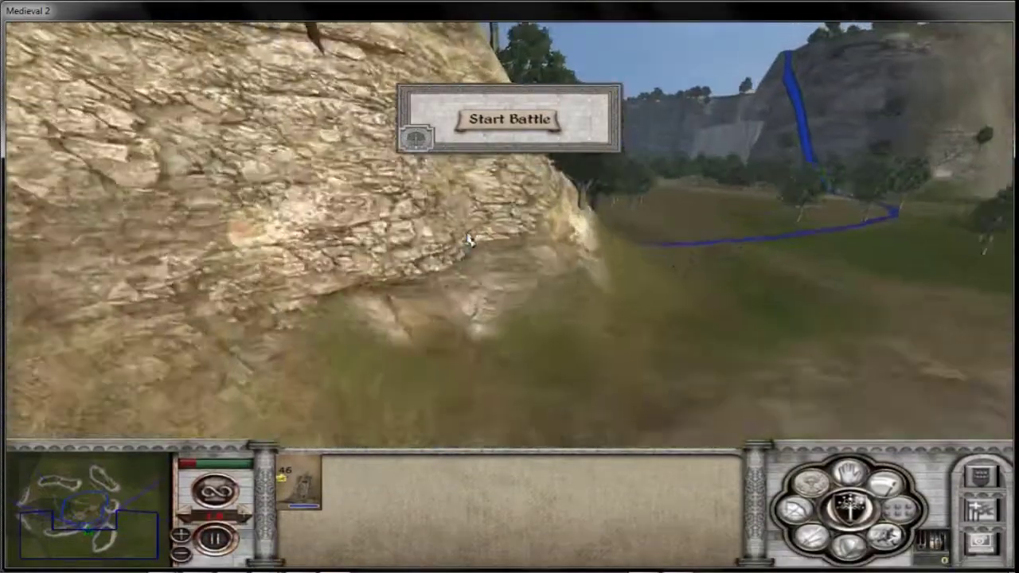
key(w)
key(q)
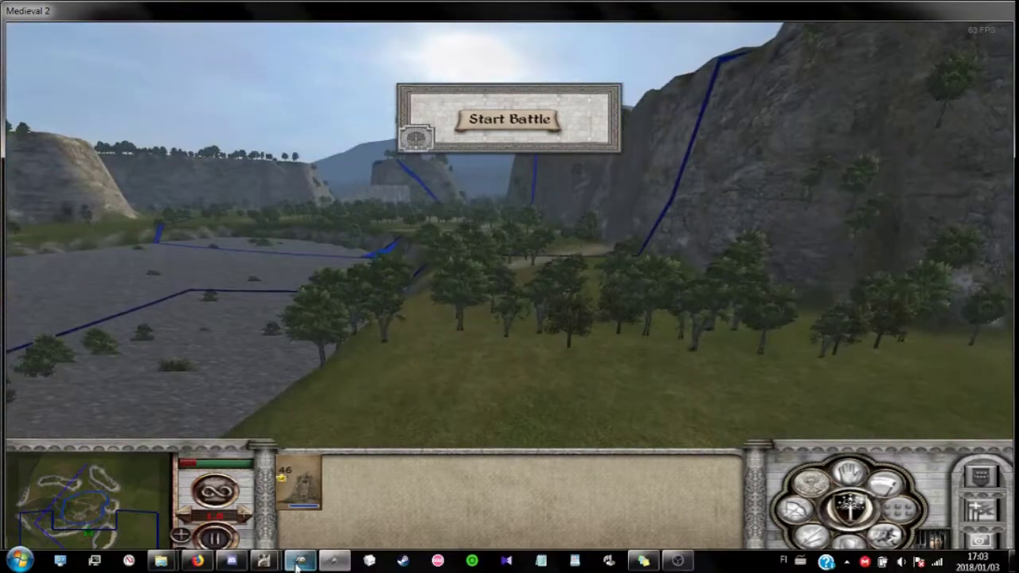
- Switch to GIMP and export the heightmap over aztec_city_resized_wtbase.tga without RLE compression and with a bottom left origin
click(300, 561)
click(12, 25)
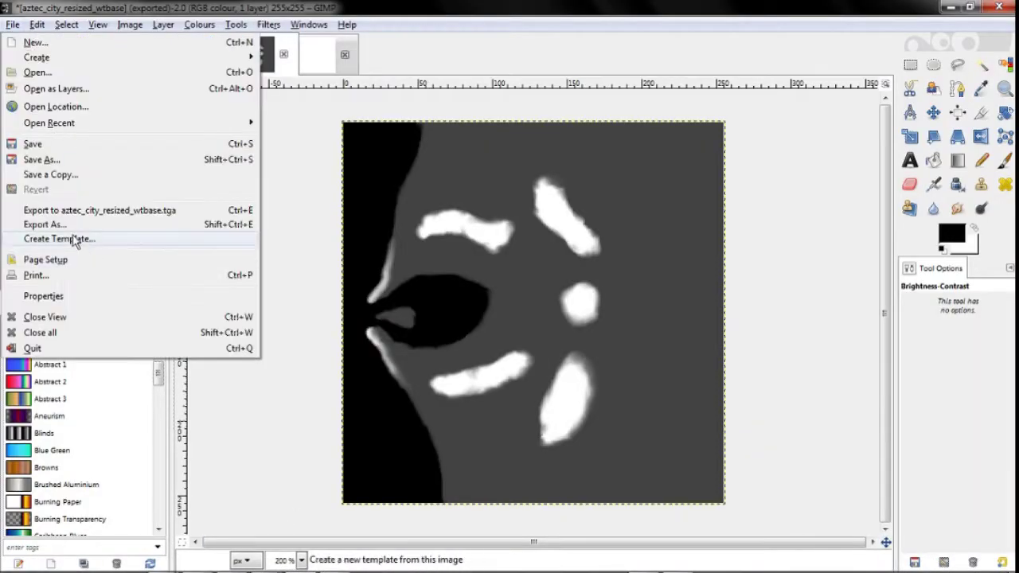
click(72, 224)
key(Return)
click(528, 345)
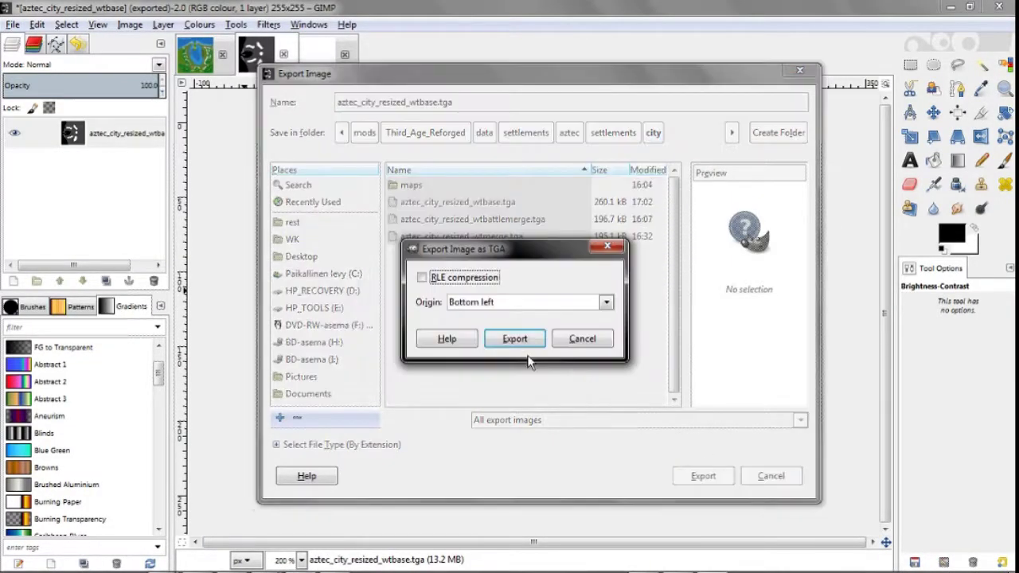
click(507, 344)
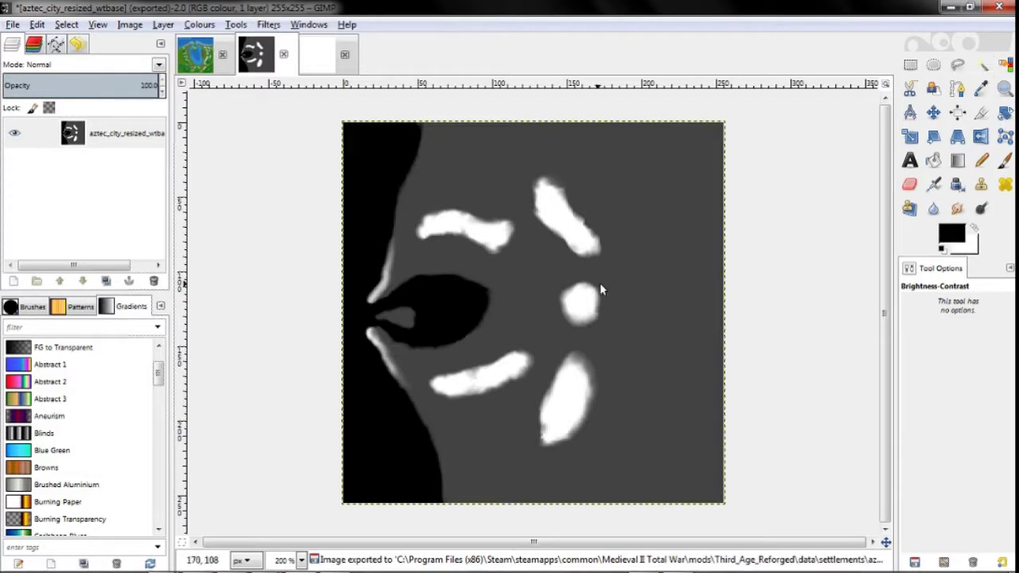
- Lower the heightmap's brightness to -55 with Brightness-Contrast
click(199, 24)
click(235, 97)
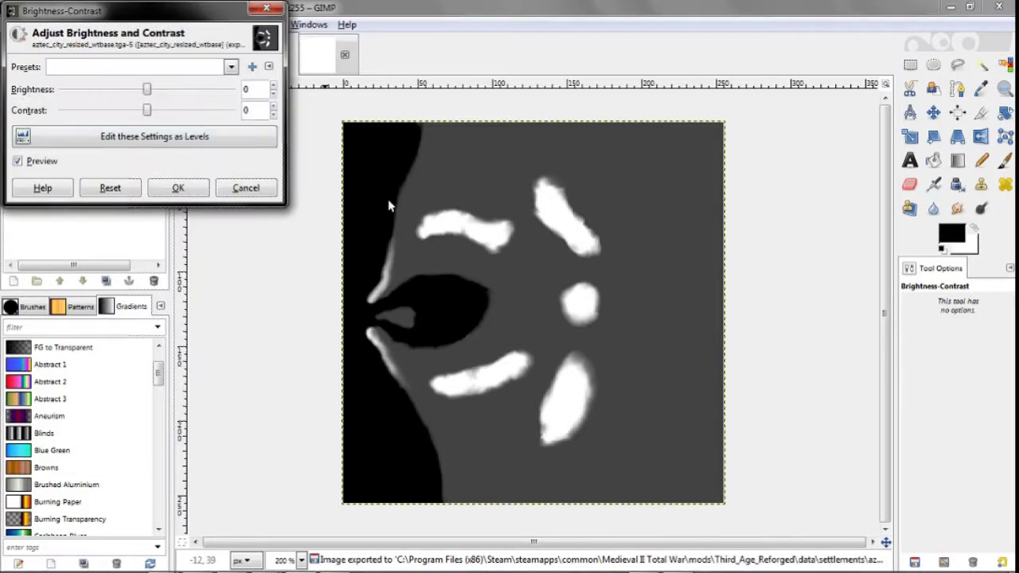
drag(147, 89, 108, 93)
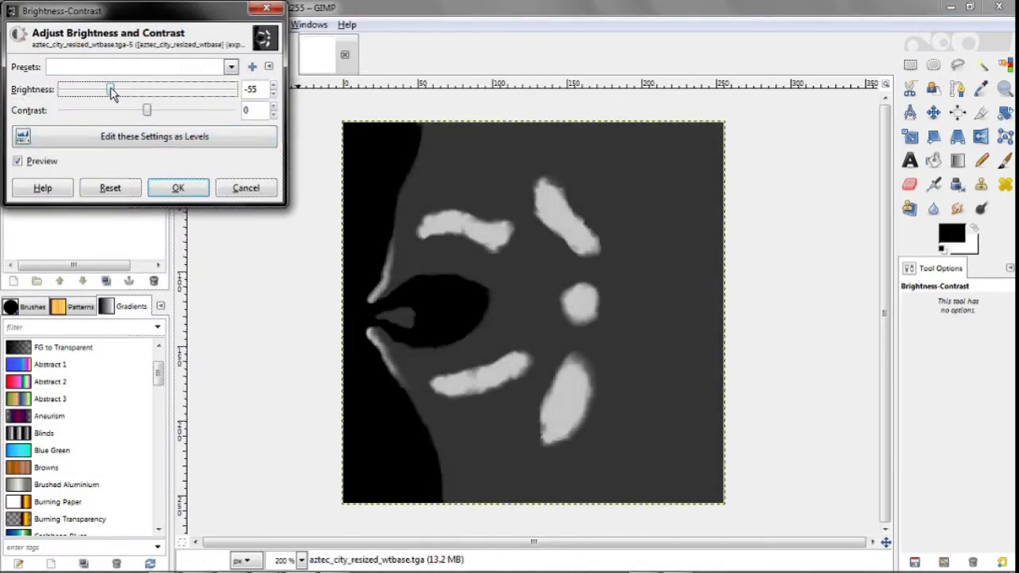
click(180, 188)
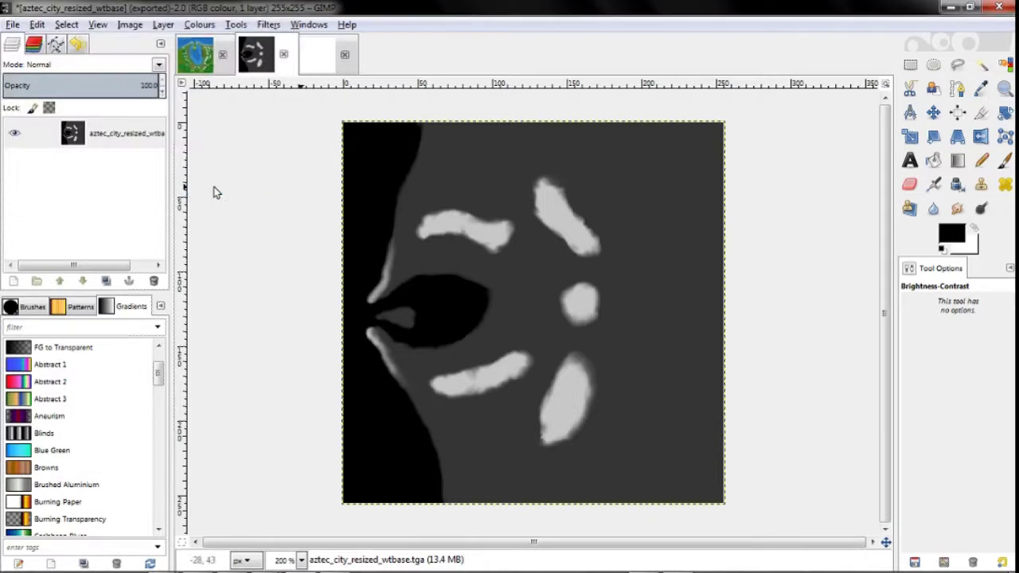
- Sample the flat ground's grey with the brightness change applied and undone, and compare the two colour values
click(980, 90)
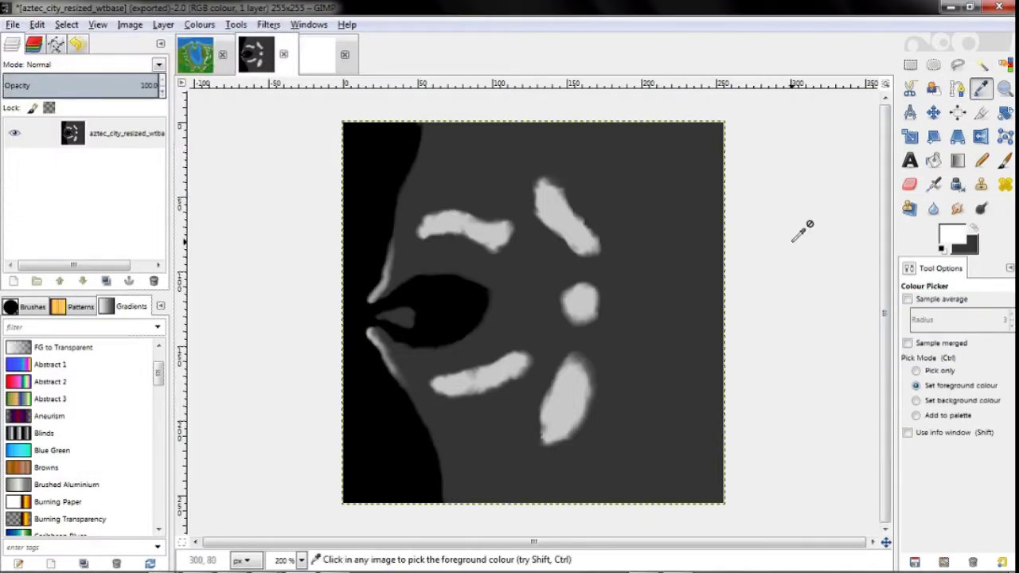
key(ctrl+z)
click(957, 238)
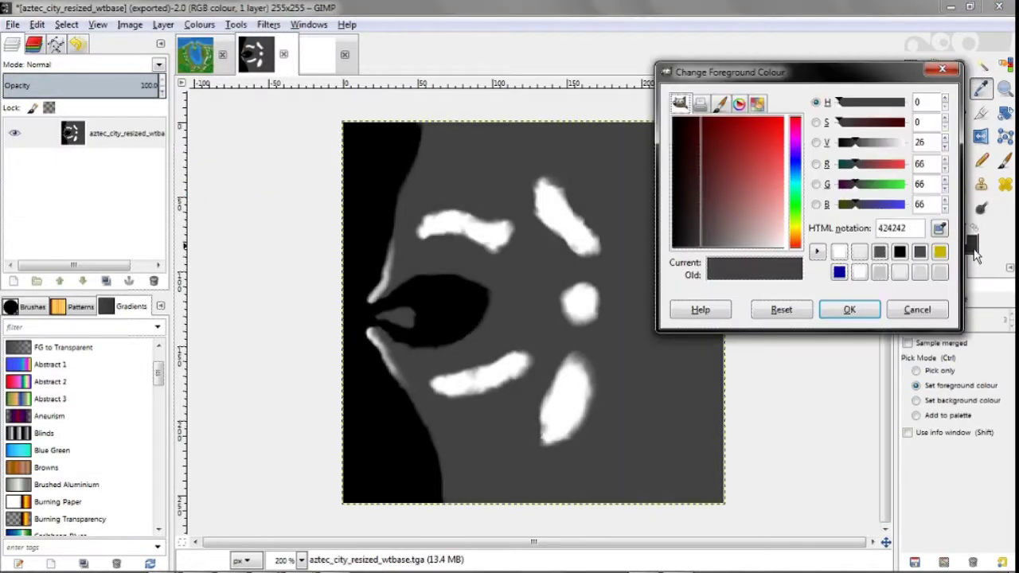
click(975, 248)
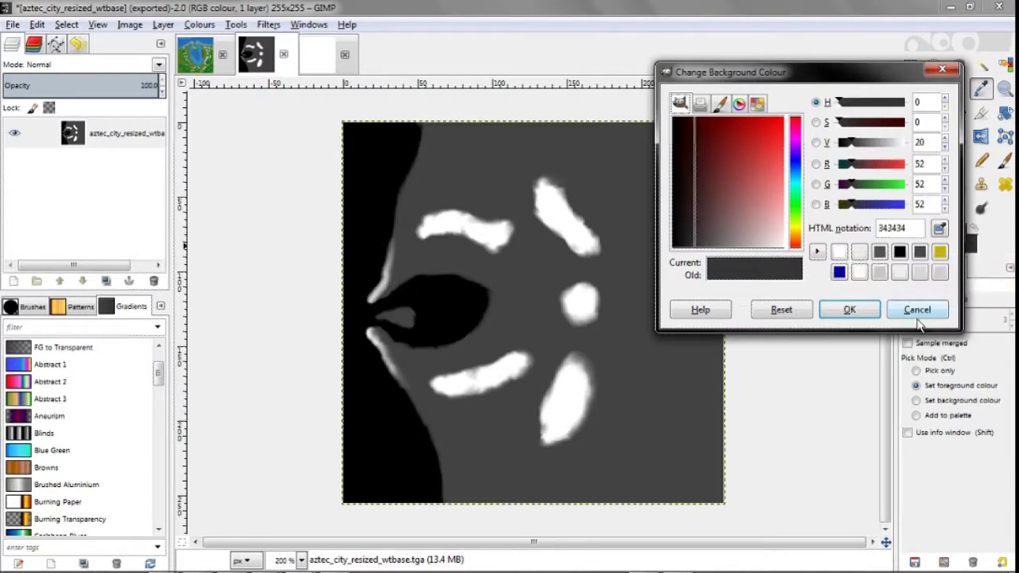
click(917, 314)
- Redo the brightness reduction and export the darker heightmap over aztec_city_resized_wtbase.tga
key(ctrl+y)
click(14, 27)
click(88, 214)
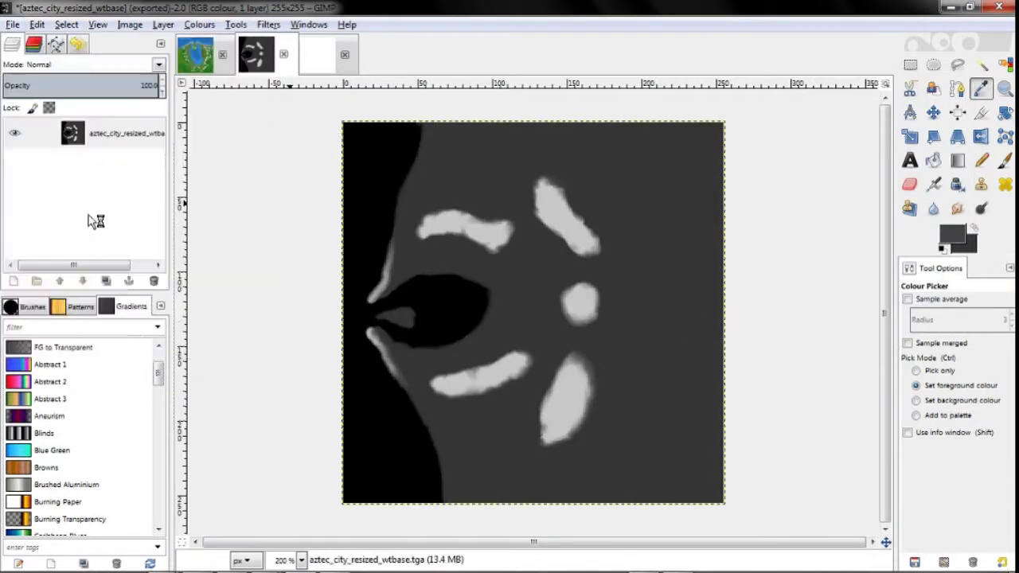
- In IWTE, replace the terrain base of aztec_city.worldterrain with aztec_city_resized_wtbase, using control point 150, height 0.0 and increments 1.7
click(264, 562)
click(274, 486)
click(191, 110)
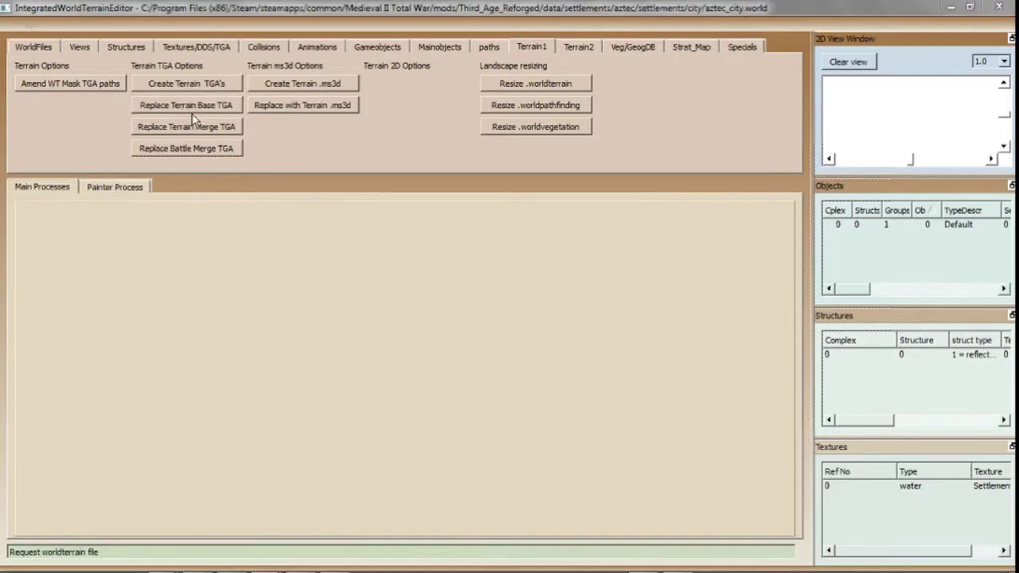
double_click(258, 176)
double_click(259, 167)
click(700, 524)
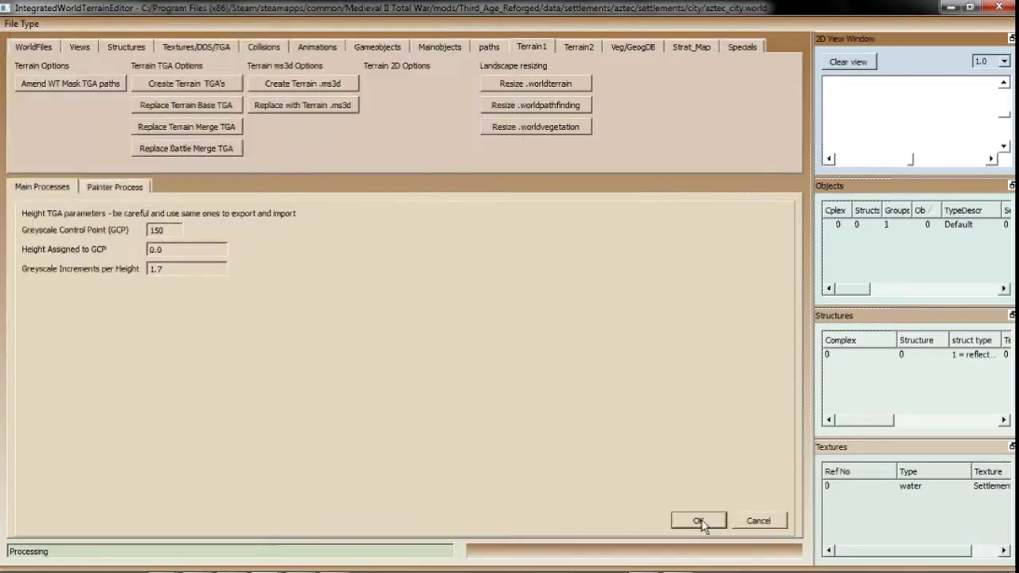
- Replace aztec_city.worldterrain in the city folder by deleting it and giving its name to aztec_city_wtnewtga.worldterrain
mouse_move(217, 561)
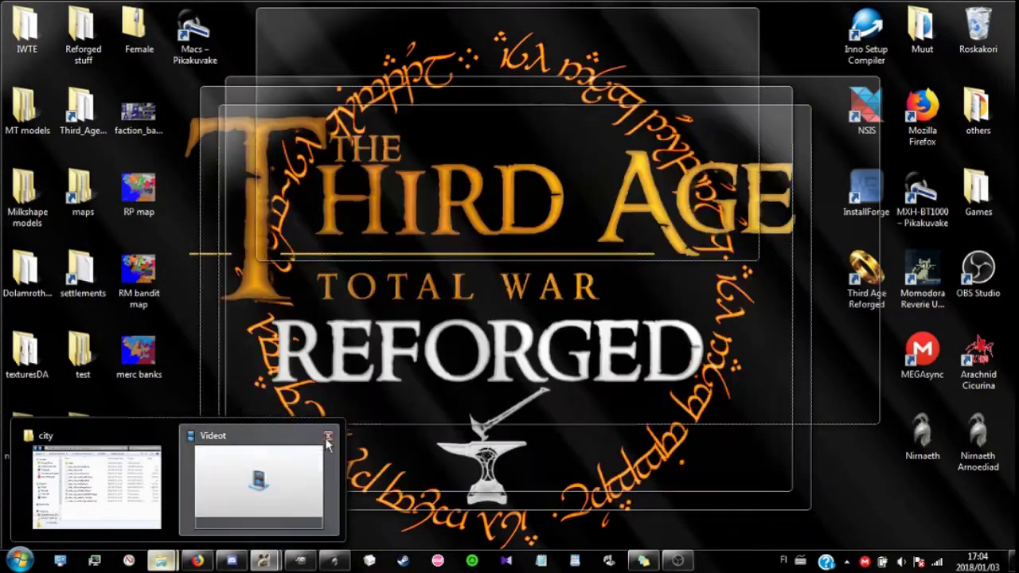
click(95, 488)
click(390, 282)
key(Delete)
key(Return)
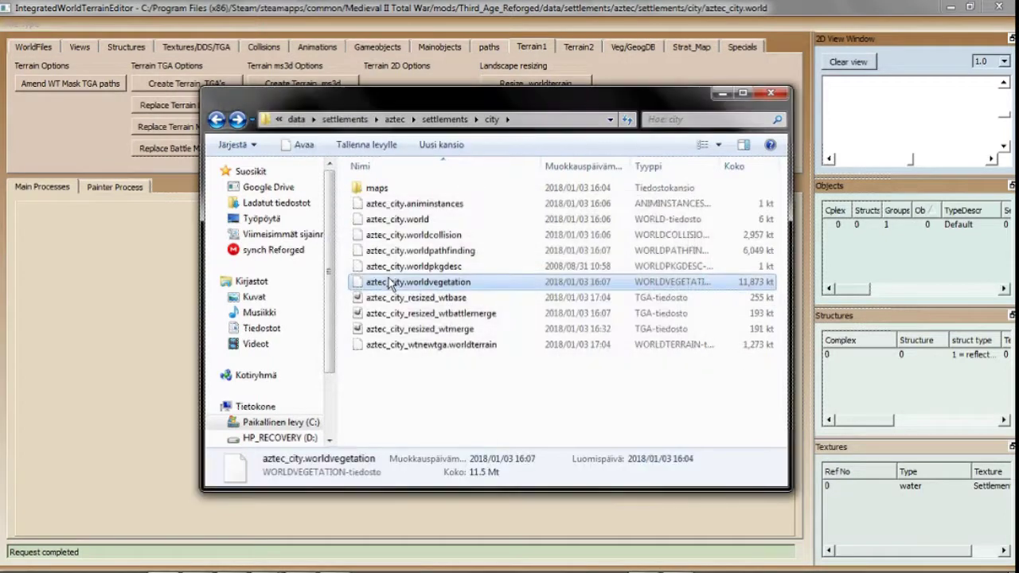
click(406, 345)
key(Delete)
key(Return)
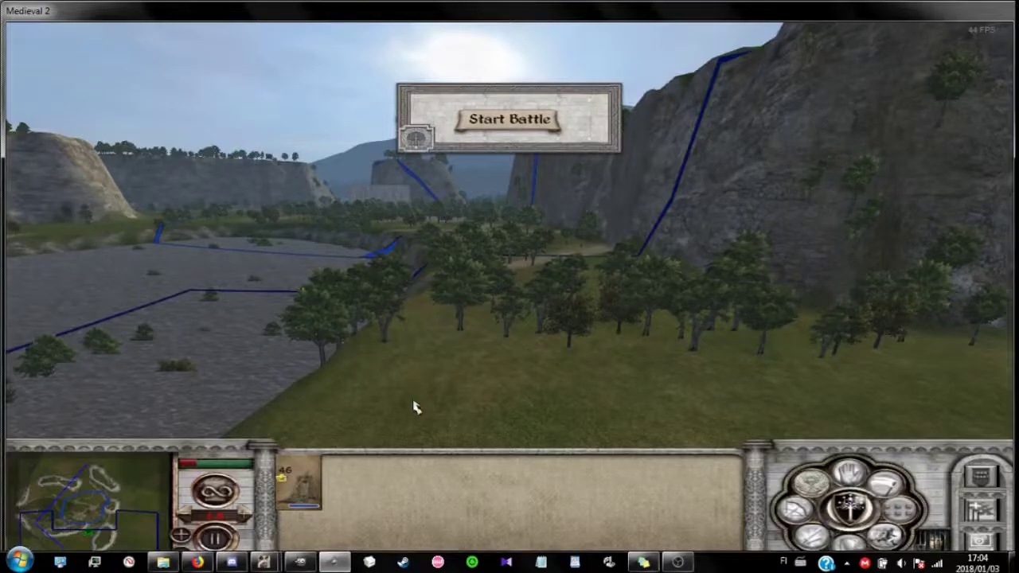
- Quit the running battle in Medieval 2 and reload the previous battle save
key(Escape)
click(485, 380)
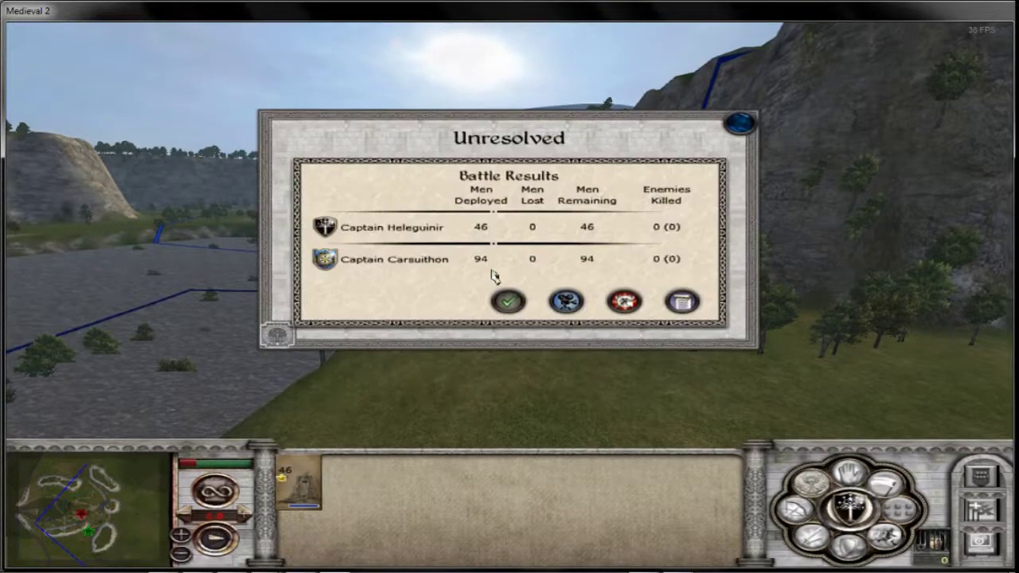
click(507, 303)
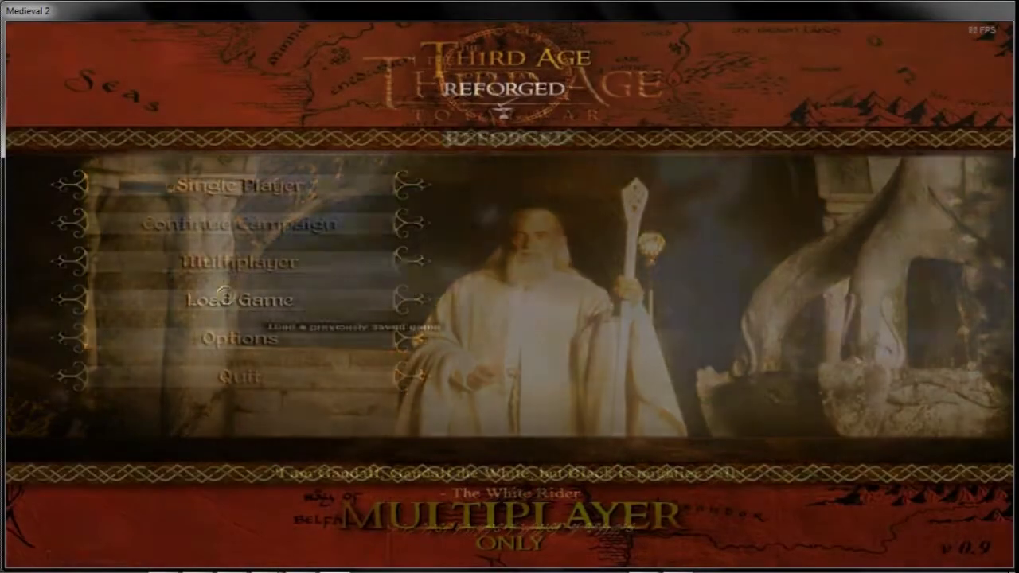
click(225, 298)
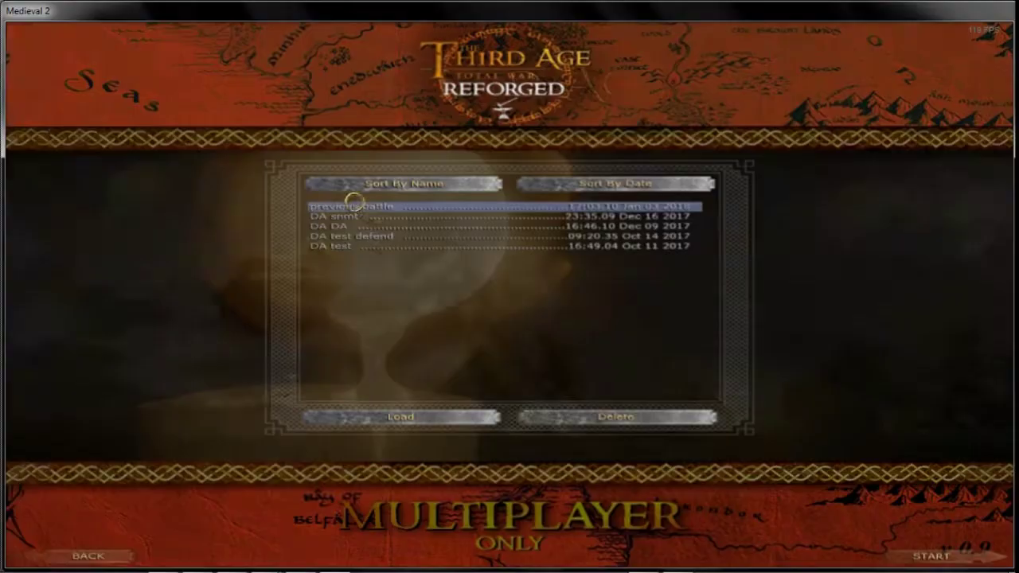
double_click(353, 199)
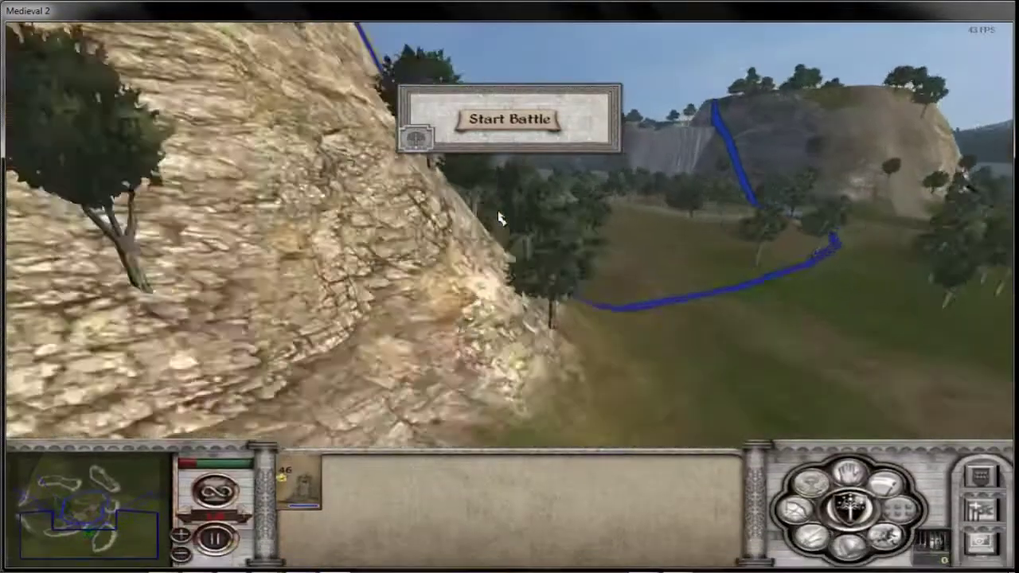
- Fly over the reloaded battle map and examine the cliffs, river, waterfall and surrounding ground heights
key(q)
key(w)
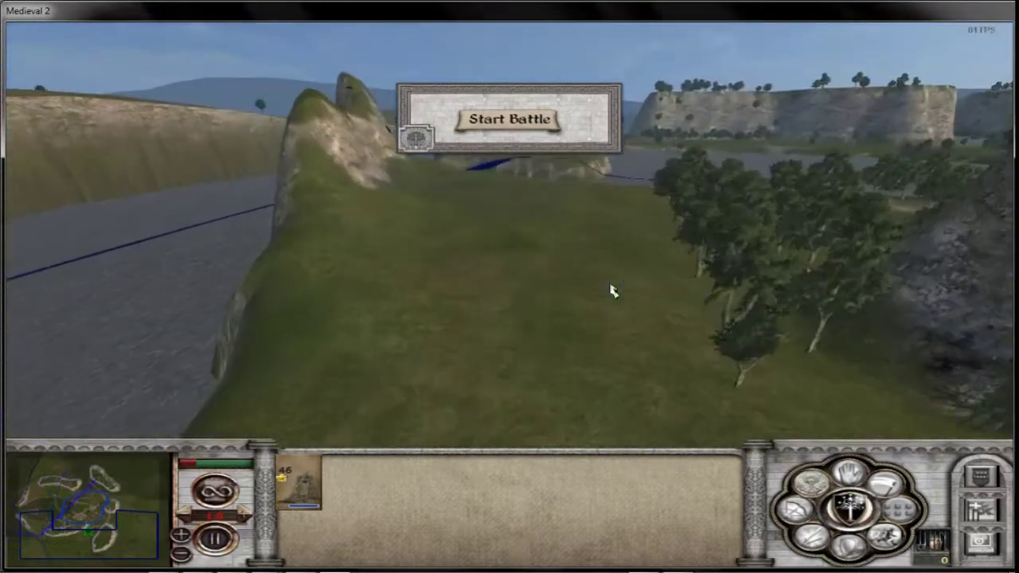
key(e)
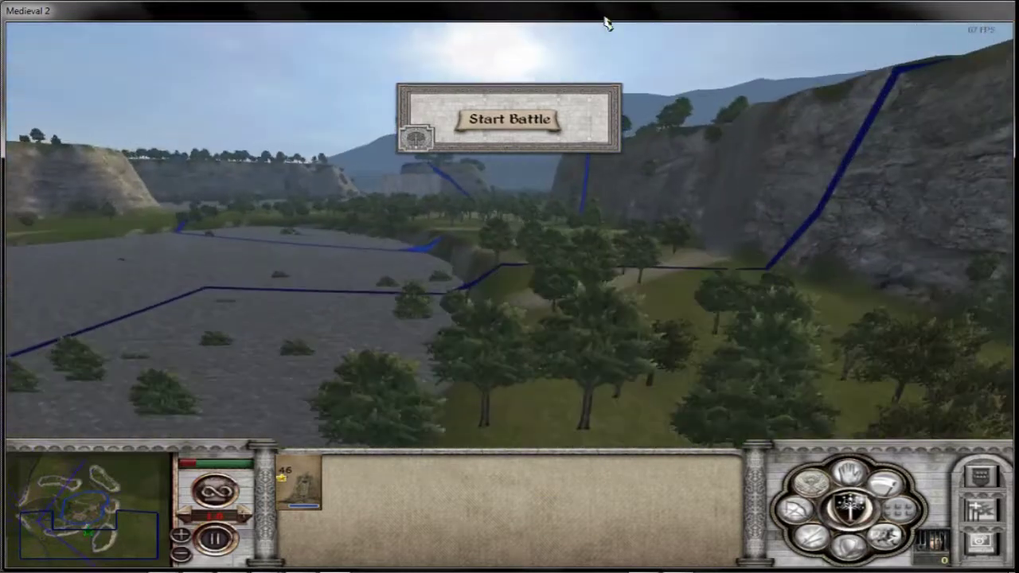
key(q)
key(e)
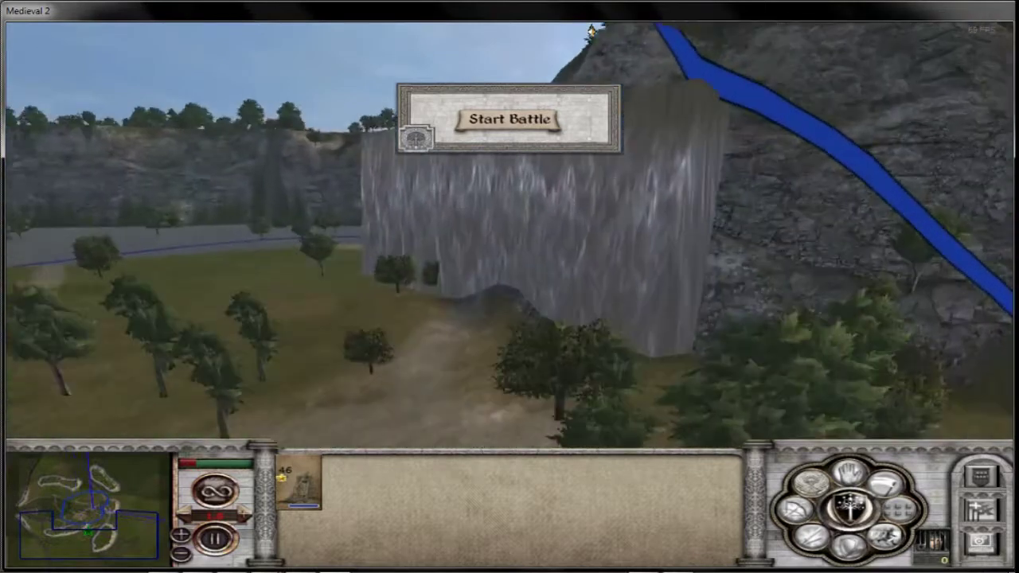
key(q)
key(q)
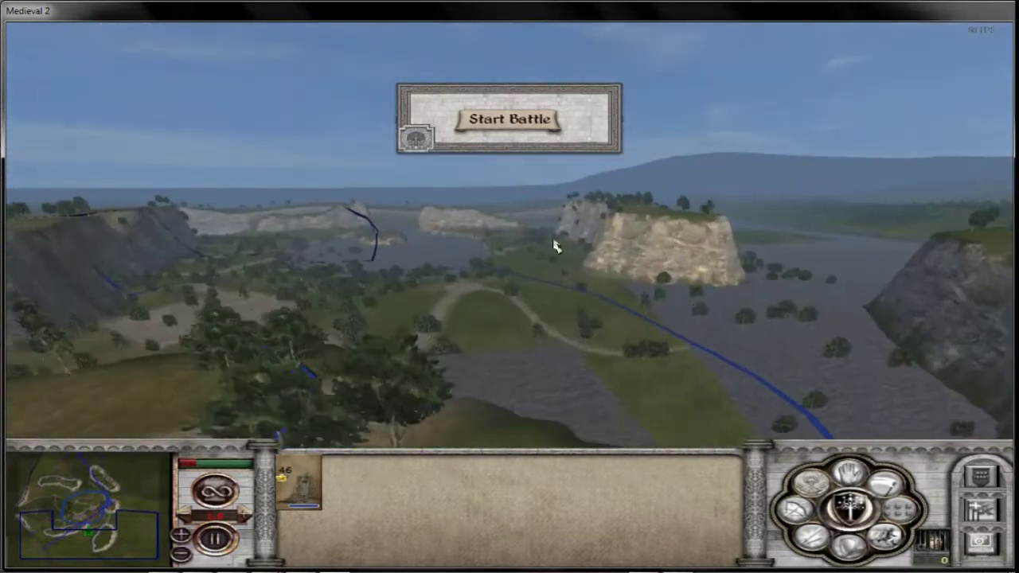
key(e)
key(d)
key(w)
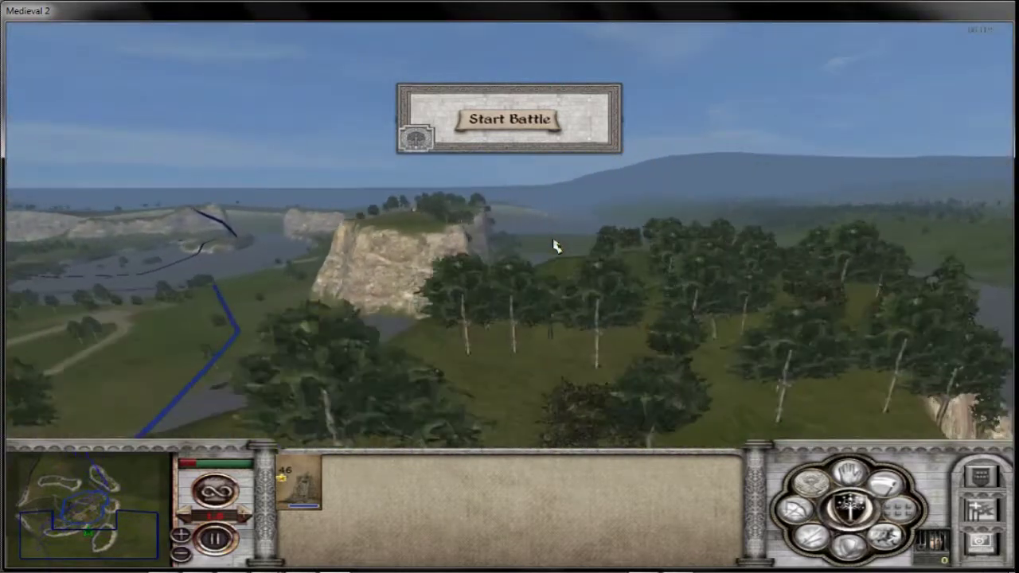
key(q)
key(w)
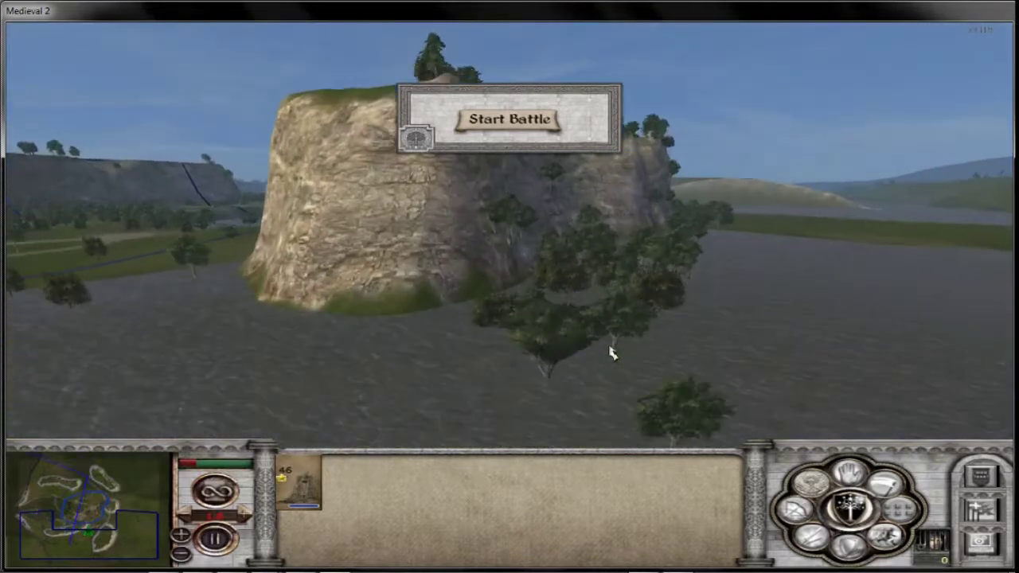
key(e)
key(w)
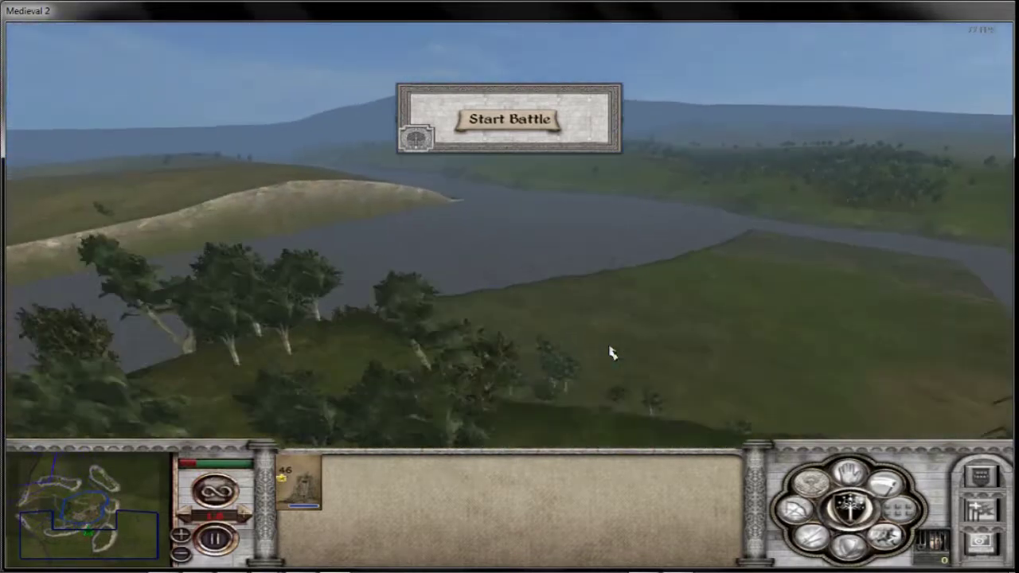
key(q)
- Export the heightmap from GIMP over aztec_city_resized_wtbase.tga and switch to IWTE
mouse_move(474, 567)
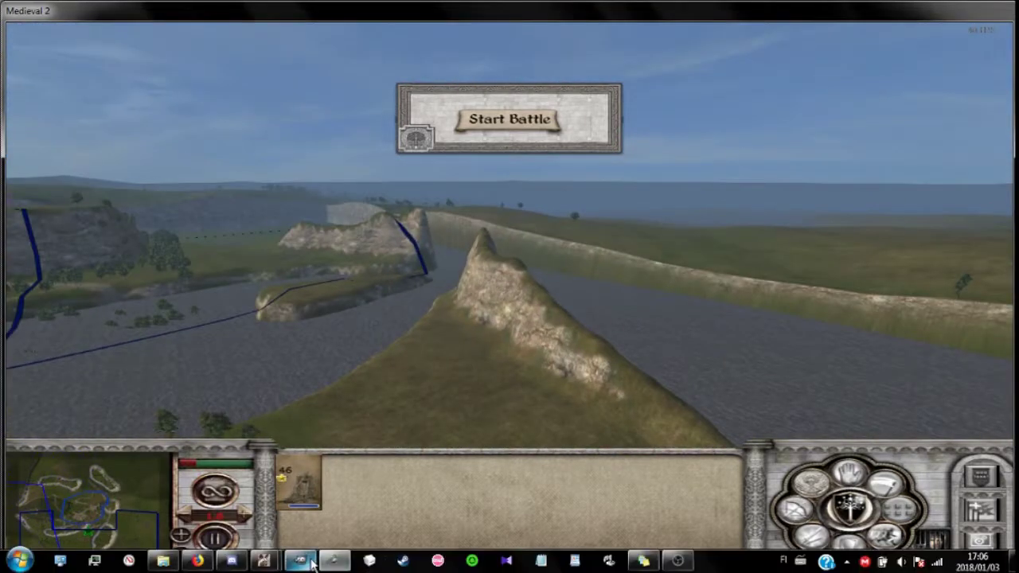
mouse_move(295, 556)
click(304, 491)
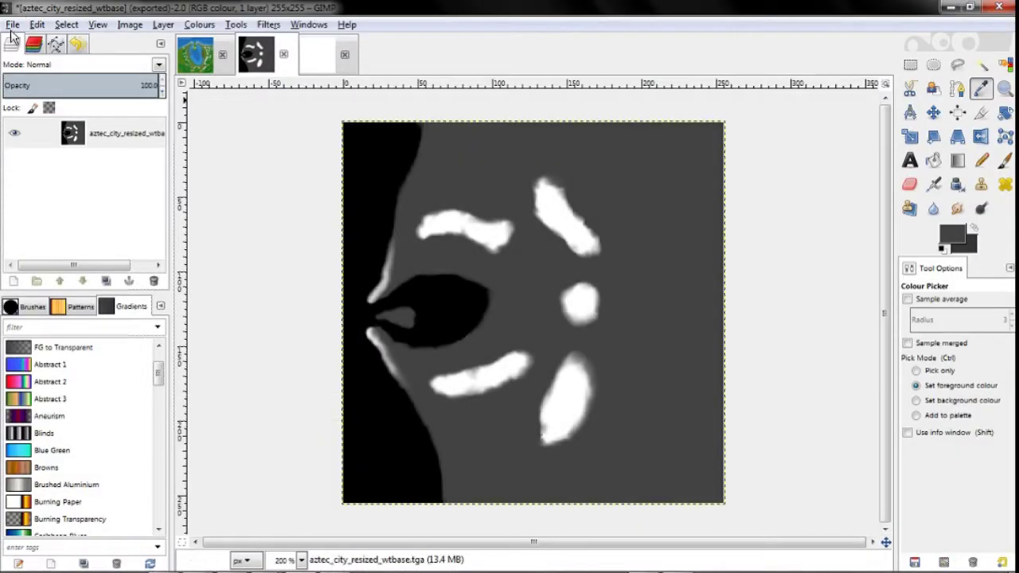
click(13, 25)
click(96, 212)
mouse_move(265, 560)
click(289, 433)
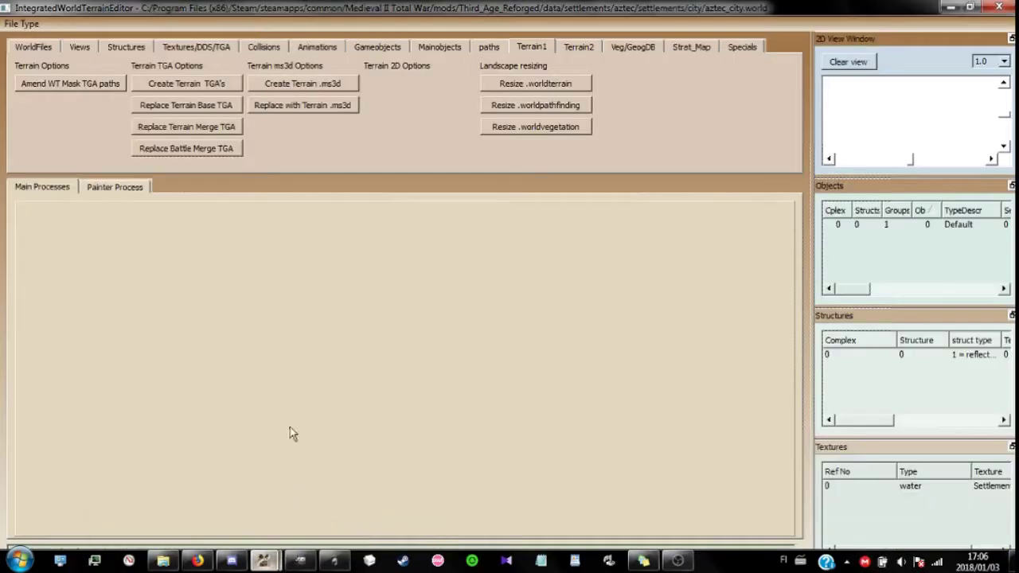
- Replace the terrain base TGA of aztec_city.worldterrain with aztec_city_resized_wtbase and accept the import settings
click(216, 108)
double_click(266, 134)
click(268, 139)
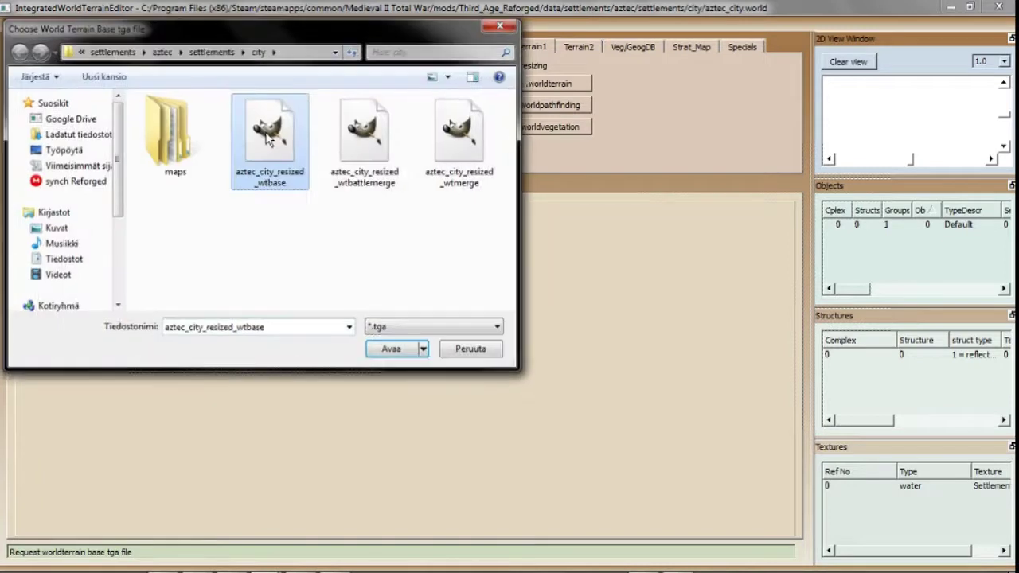
double_click(268, 139)
click(687, 520)
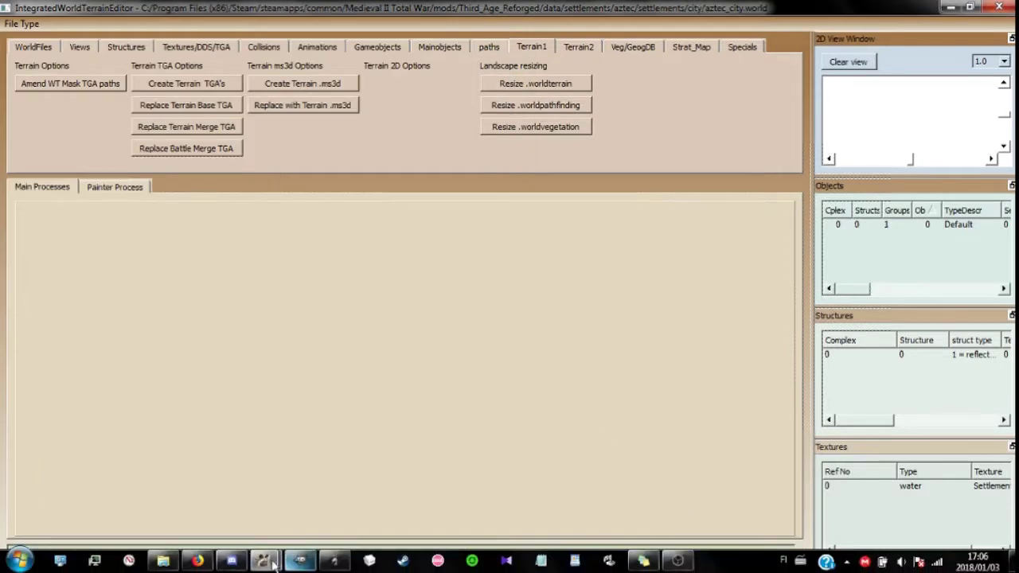
- Delete aztec_city.worldterrain from the city folder and rename aztec_city_wtnewtga.worldterrain to aztec_city.worldterrain
click(165, 562)
click(416, 285)
key(Delete)
key(Return)
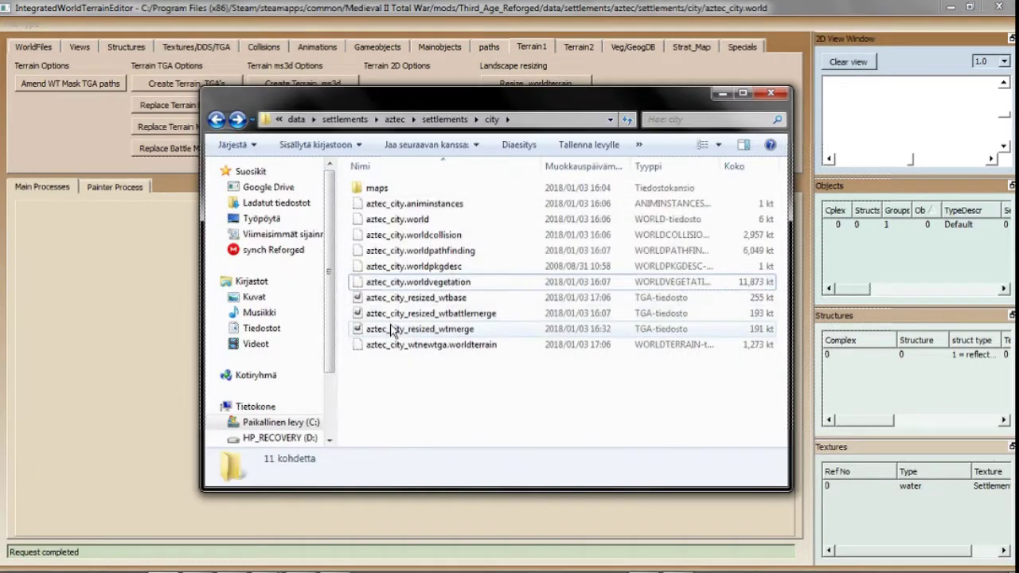
click(379, 345)
click(419, 376)
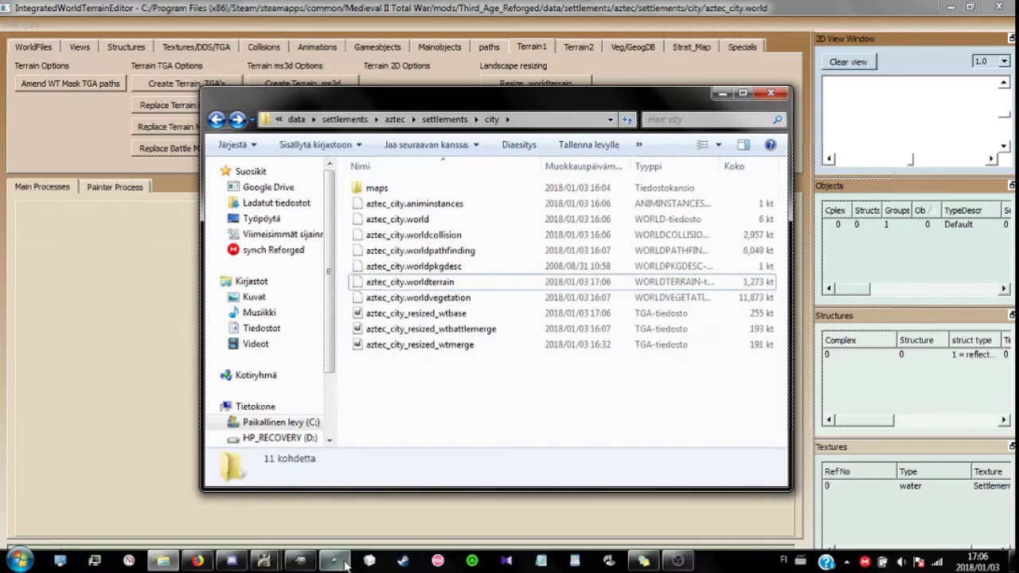
- Switch to Medieval 2, quit the running battle and load the saved battle replay from the main menu
click(336, 562)
key(Escape)
click(486, 325)
click(506, 302)
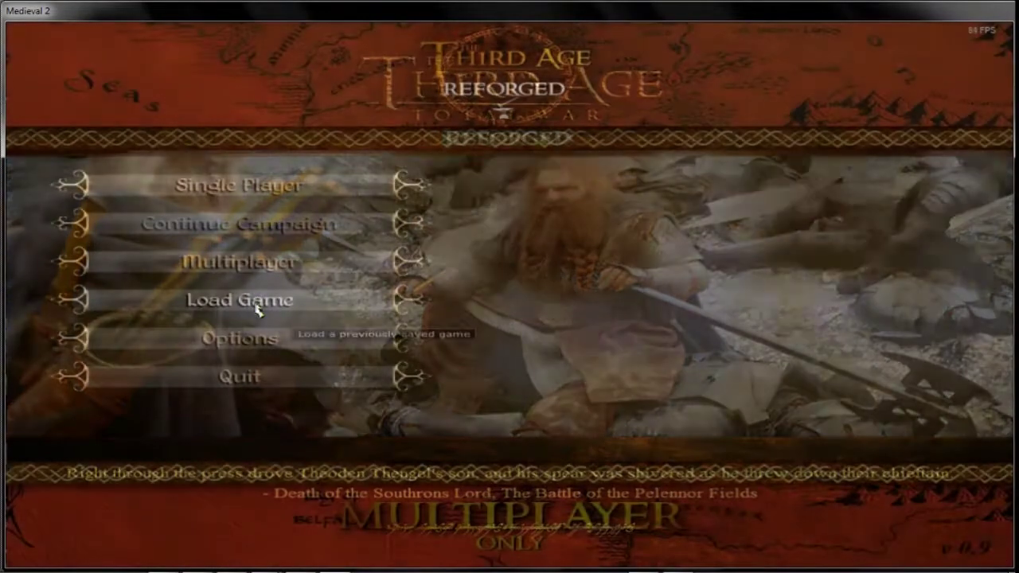
click(257, 307)
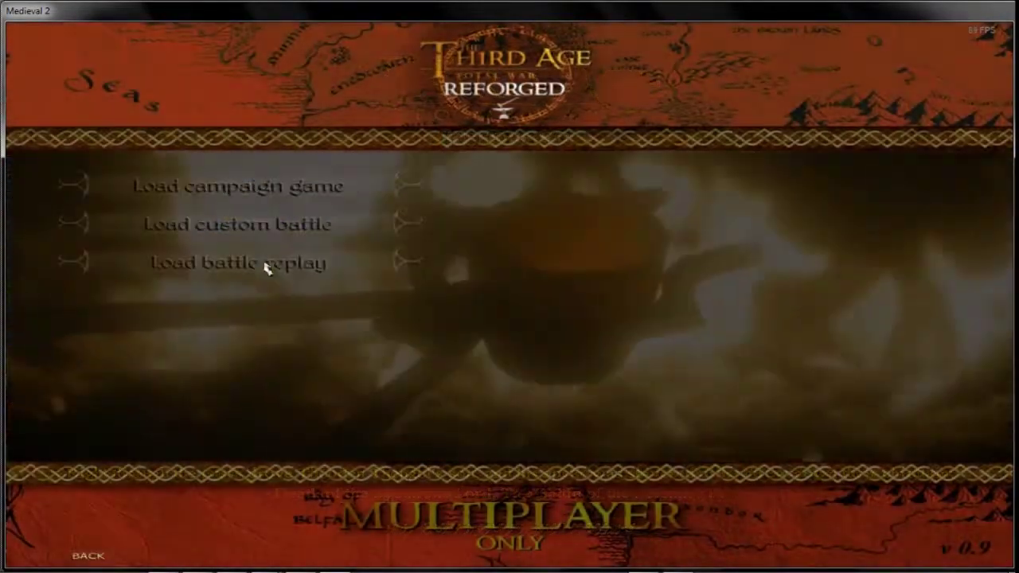
click(263, 265)
double_click(382, 209)
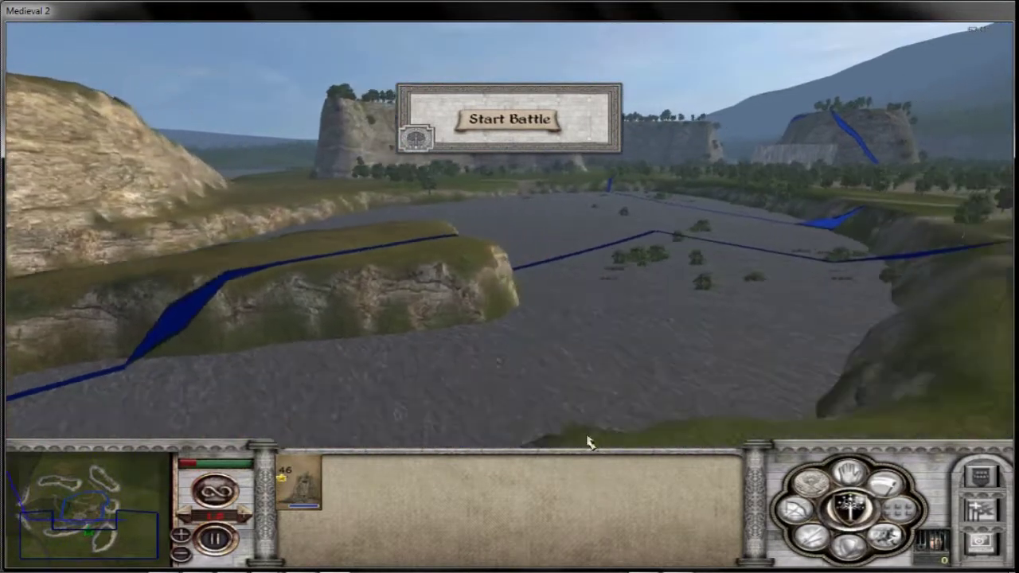
- Close Medieval 2 and return to IWTE
mouse_move(507, 546)
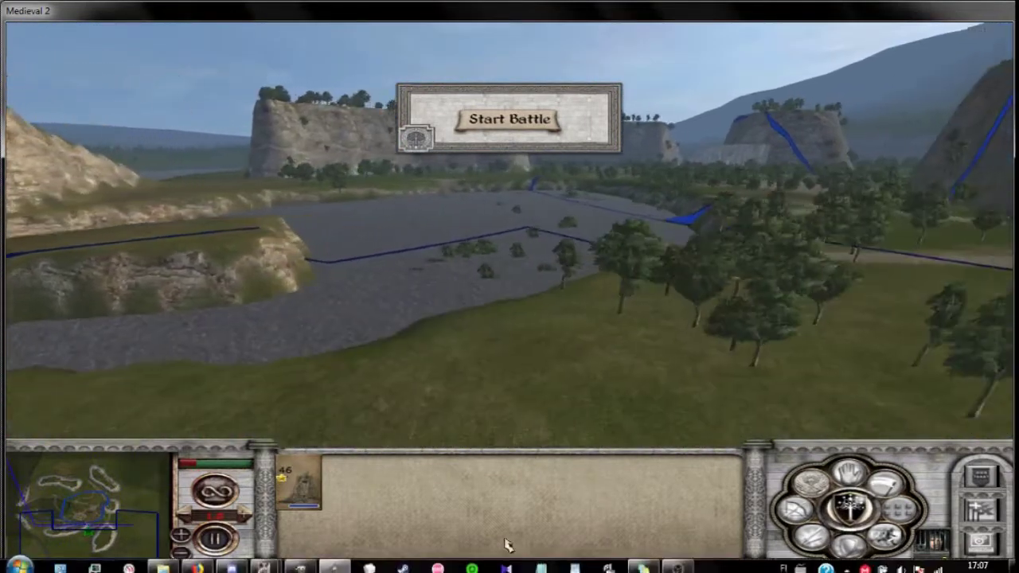
right_click(334, 562)
click(296, 526)
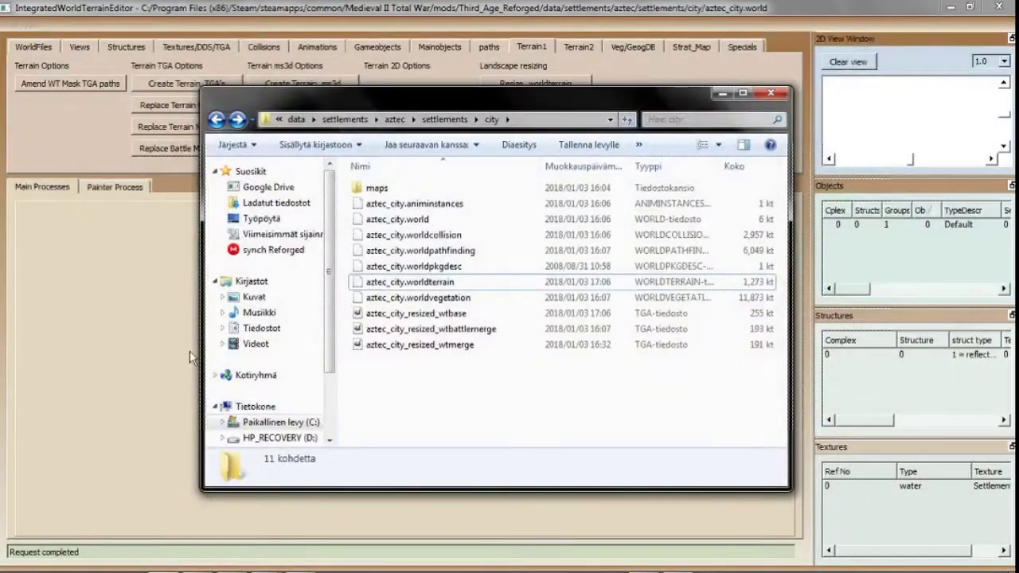
click(146, 334)
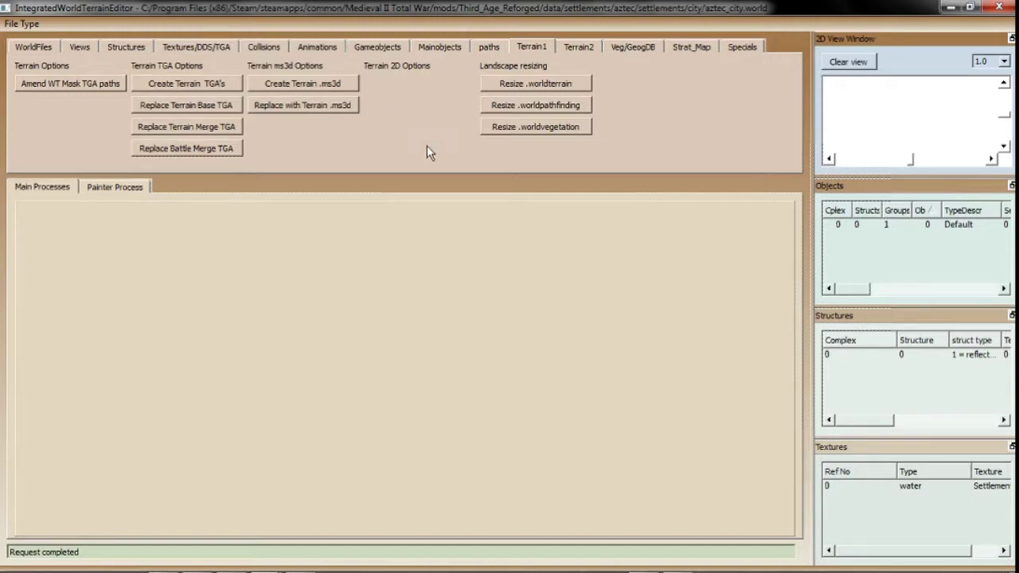
- Calculate 181 * 181 divided by 255 in the Windows calculator, then close it
click(19, 564)
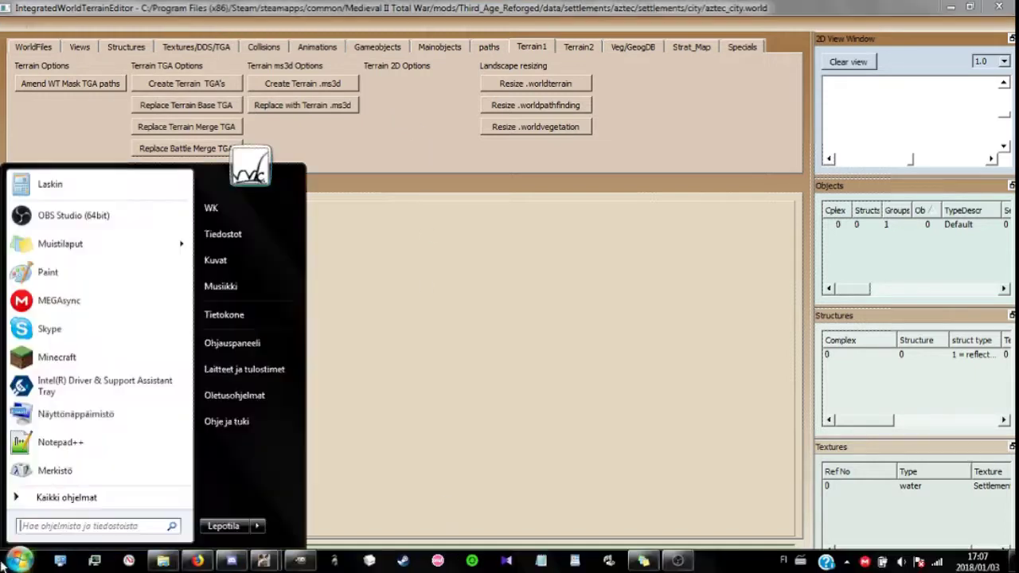
click(48, 182)
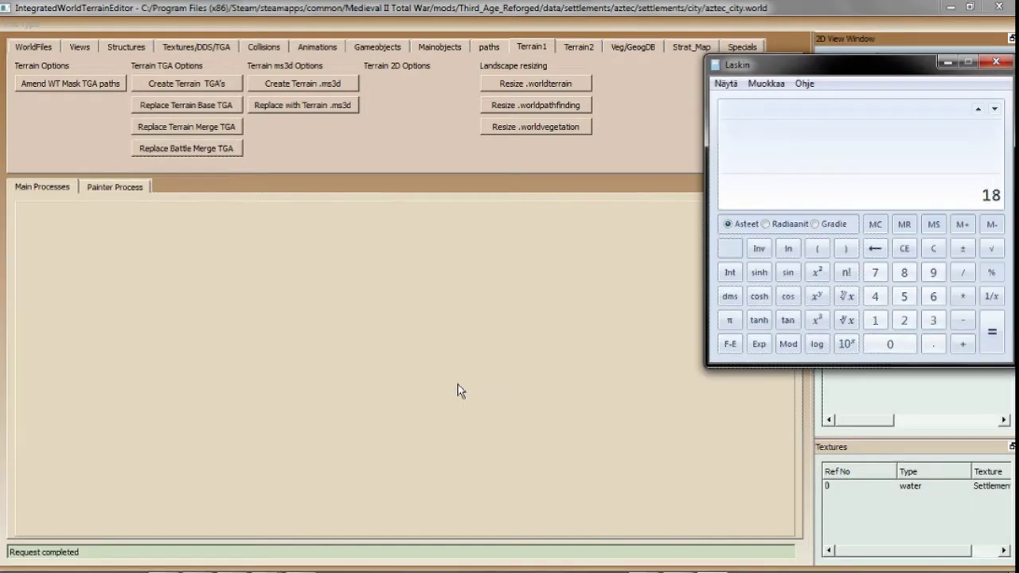
text(181 * 181)
key(Return)
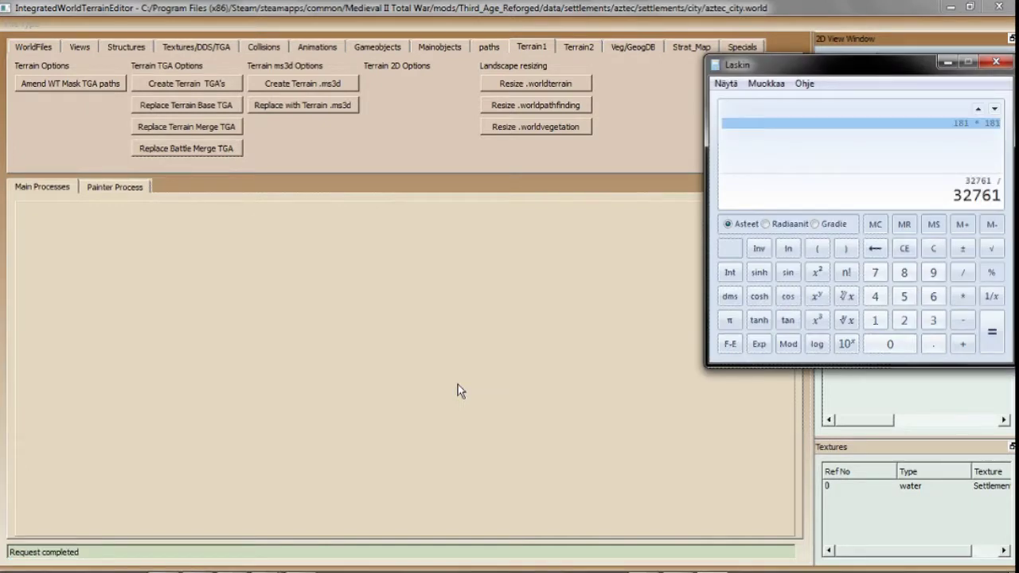
text(/ 255)
key(Return)
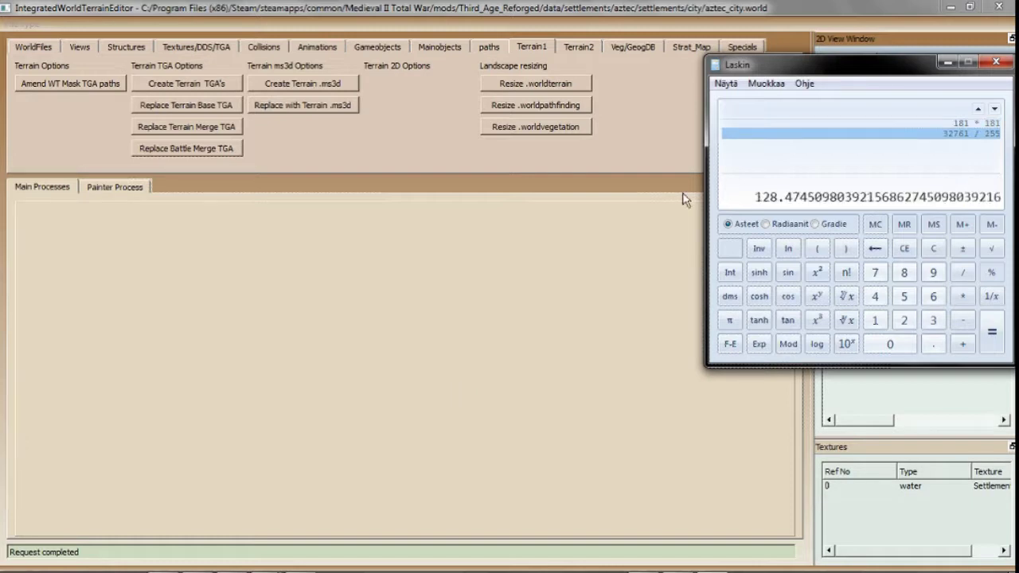
click(996, 63)
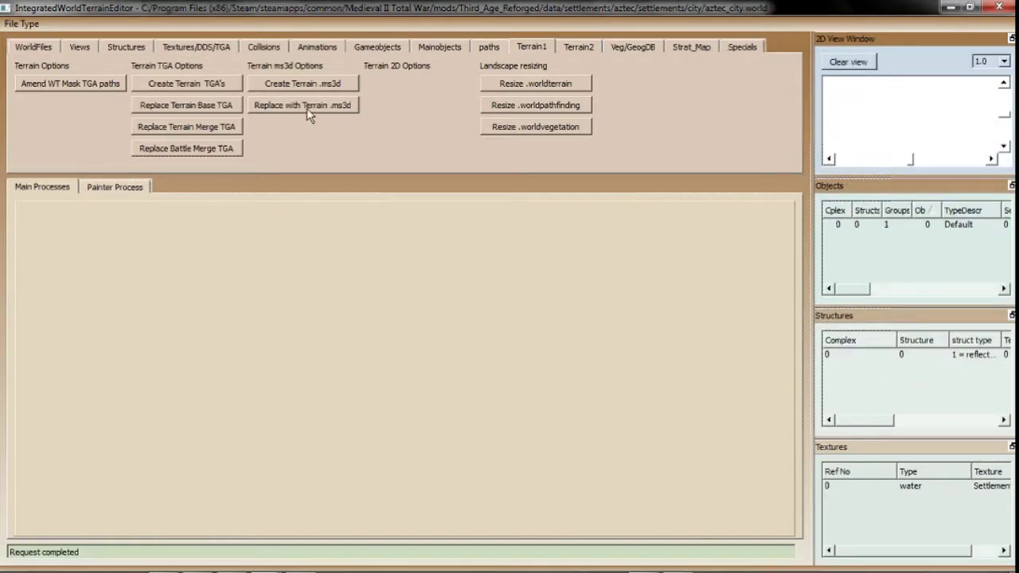
- Try to create an .ms3d model from aztec_city.worldterrain and check the IWTE console window
click(310, 107)
double_click(286, 149)
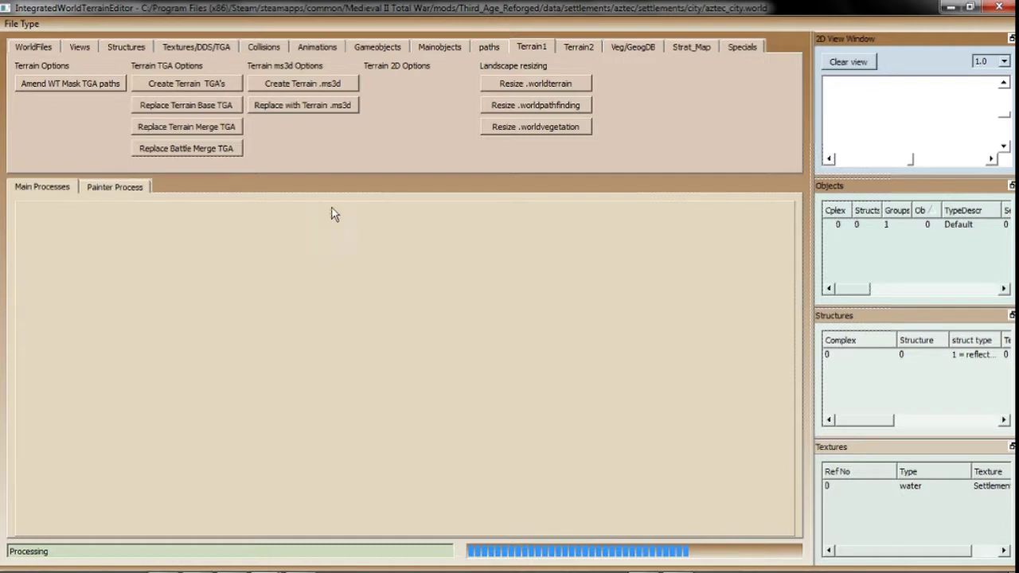
mouse_move(256, 549)
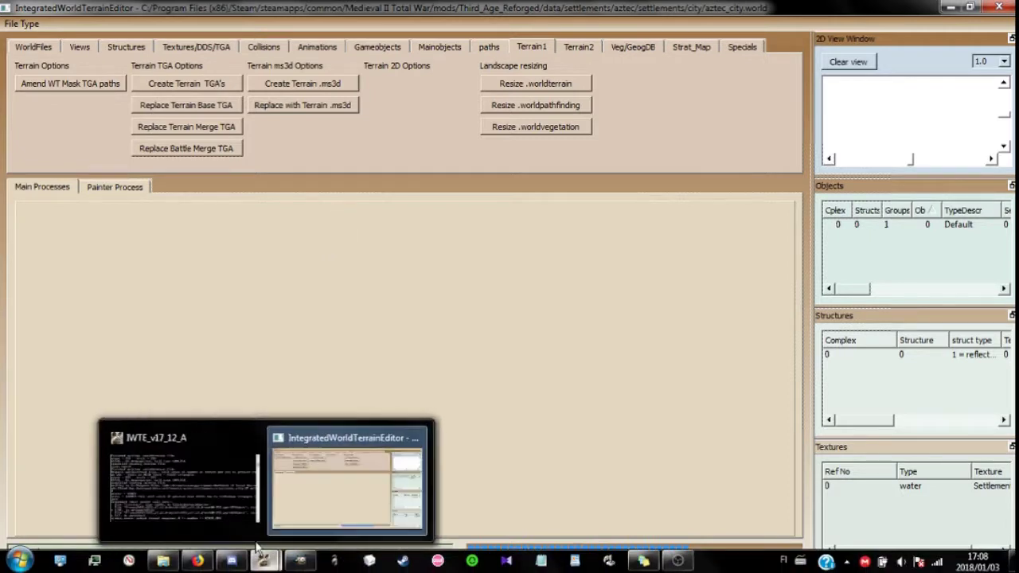
click(203, 484)
click(314, 425)
- Resize aztec_city.worldterrain to 255 by 121 vertices and create an .ms3d model from aztec_city_resized.worldterrain
click(549, 85)
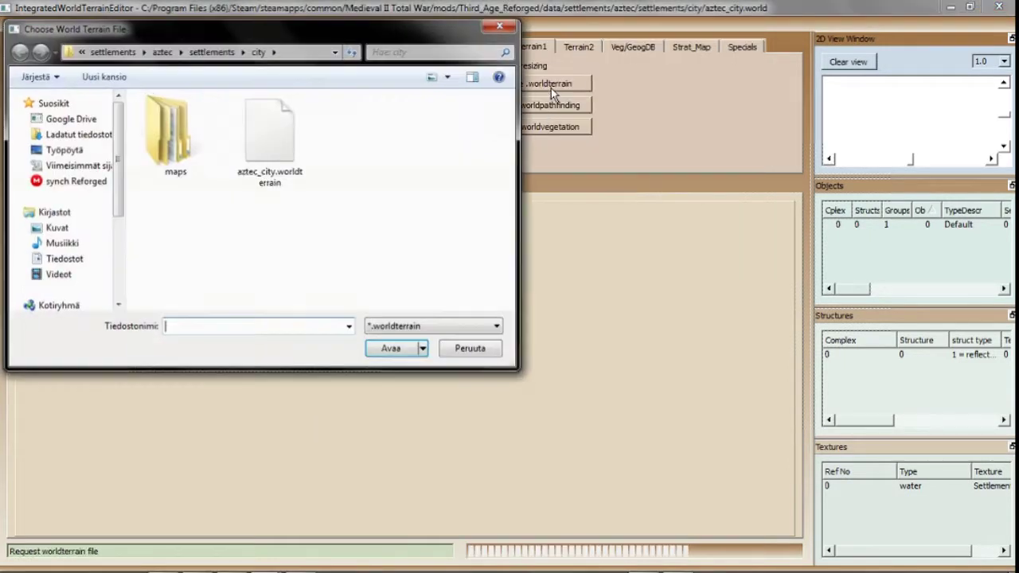
double_click(264, 133)
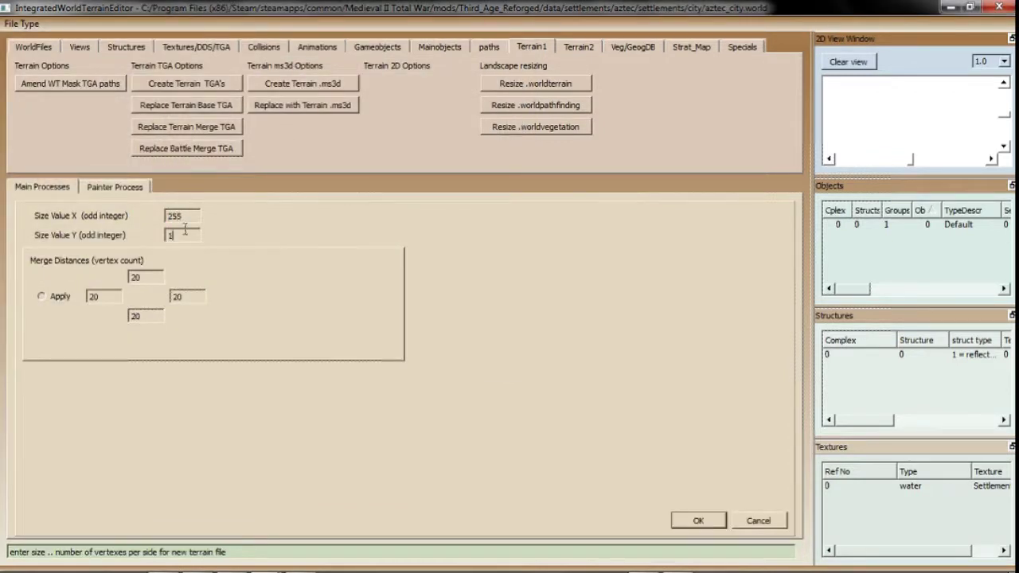
click(696, 523)
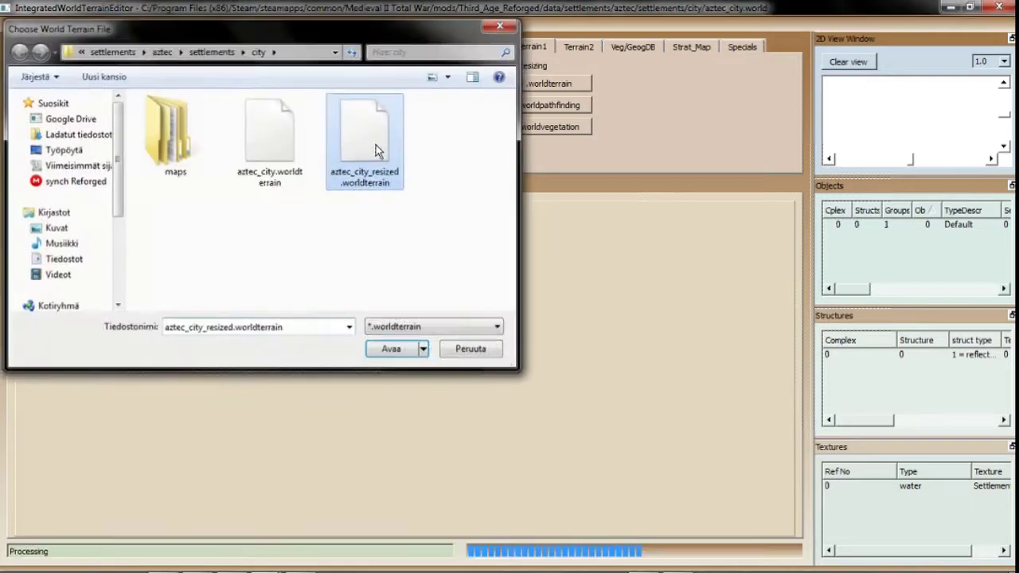
double_click(376, 146)
- Try to open the aztec_city_WT model from the city folder in MilkShape 3D
click(199, 559)
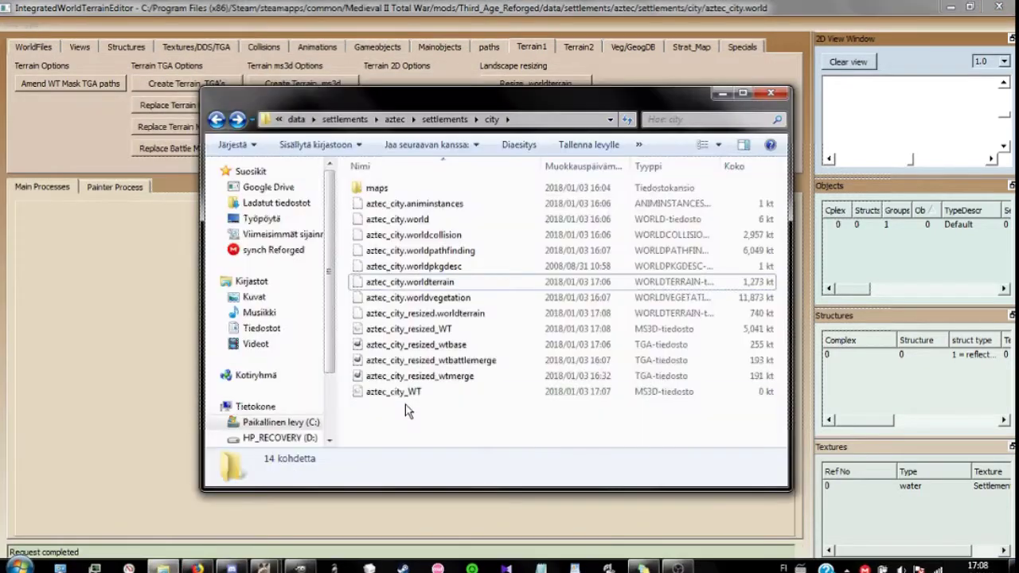
click(409, 396)
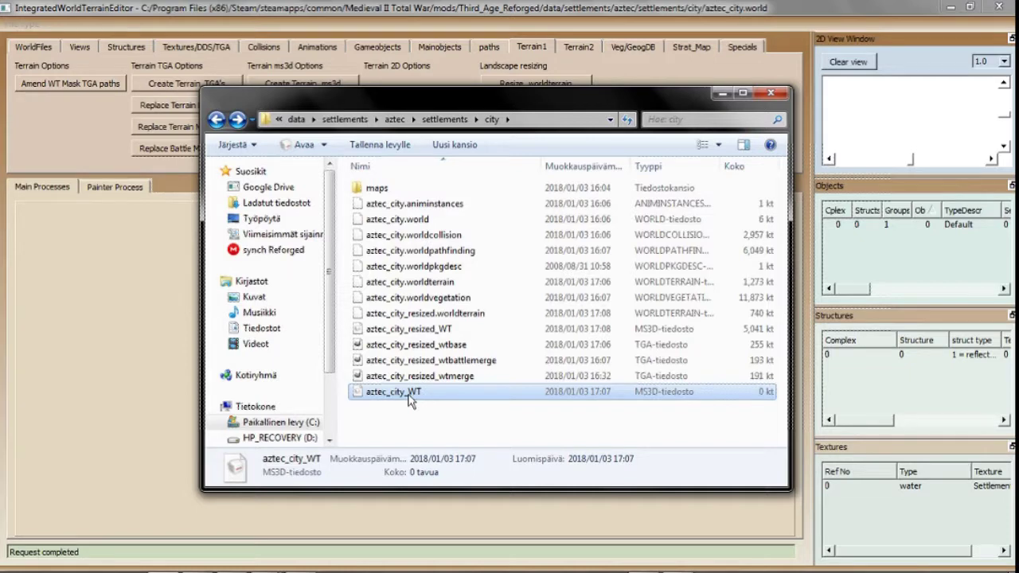
double_click(409, 398)
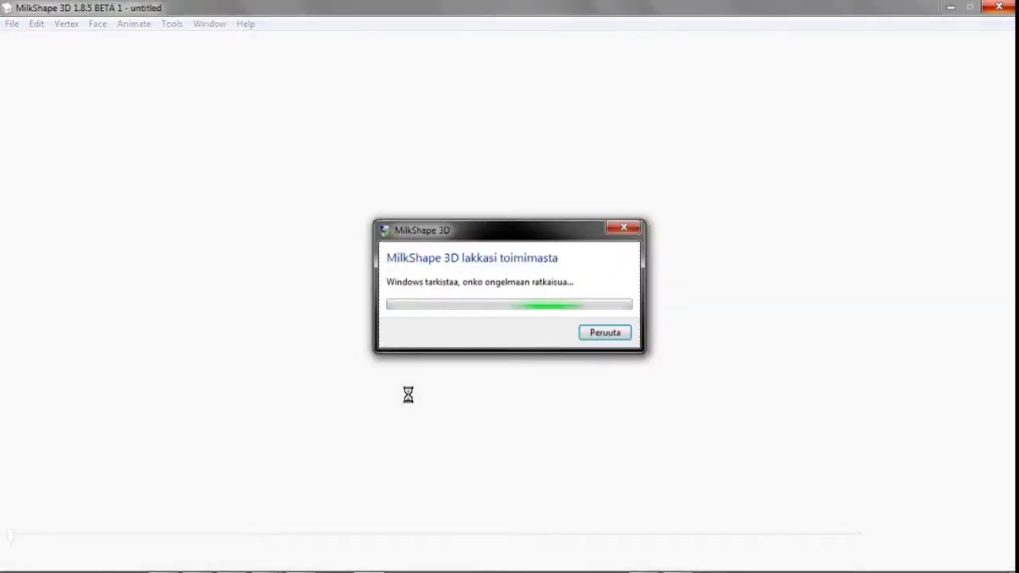
click(592, 334)
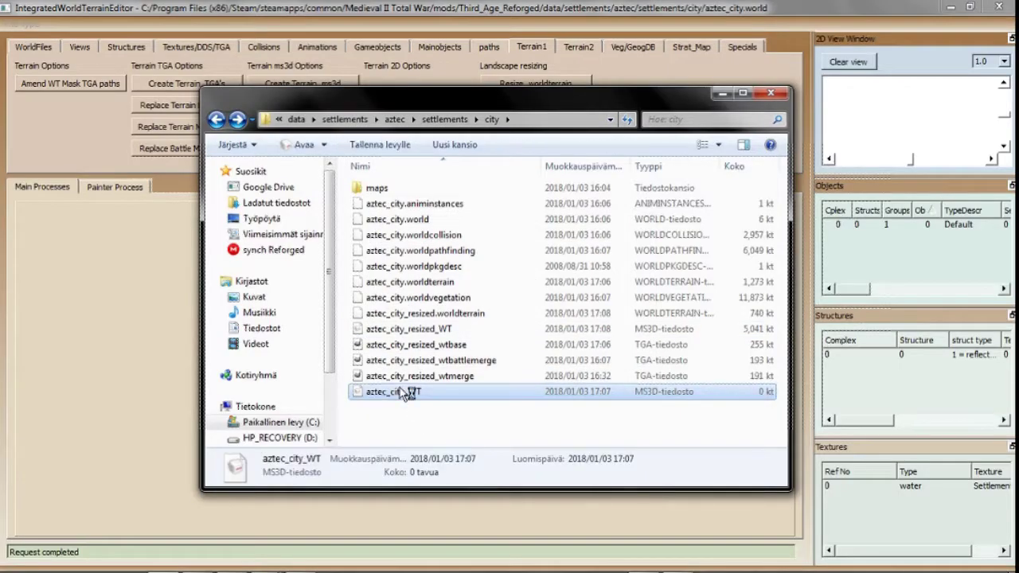
double_click(409, 392)
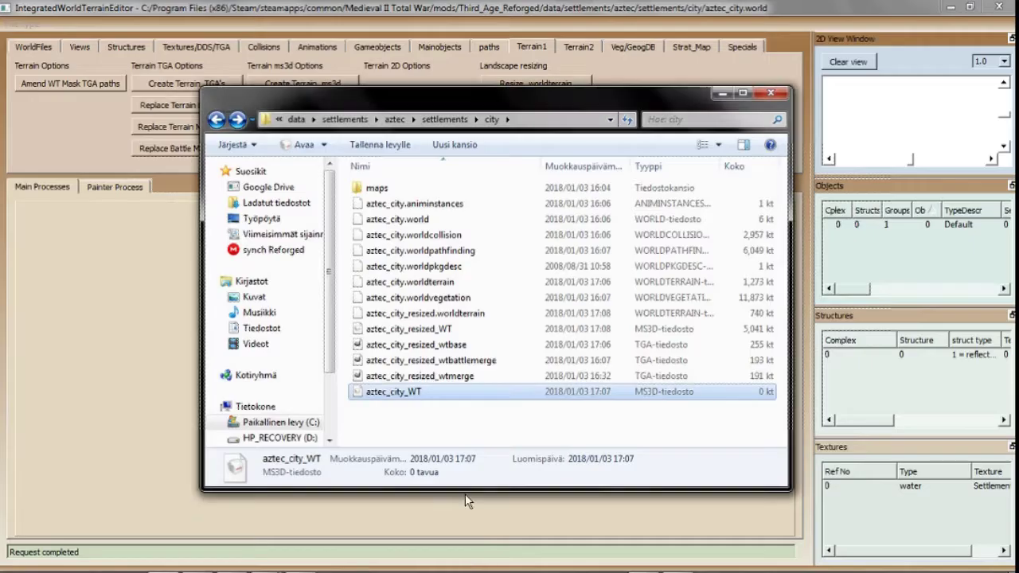
- Try to delete the aztec_city_WT model from the city folder
click(437, 422)
click(425, 391)
key(Delete)
key(Return)
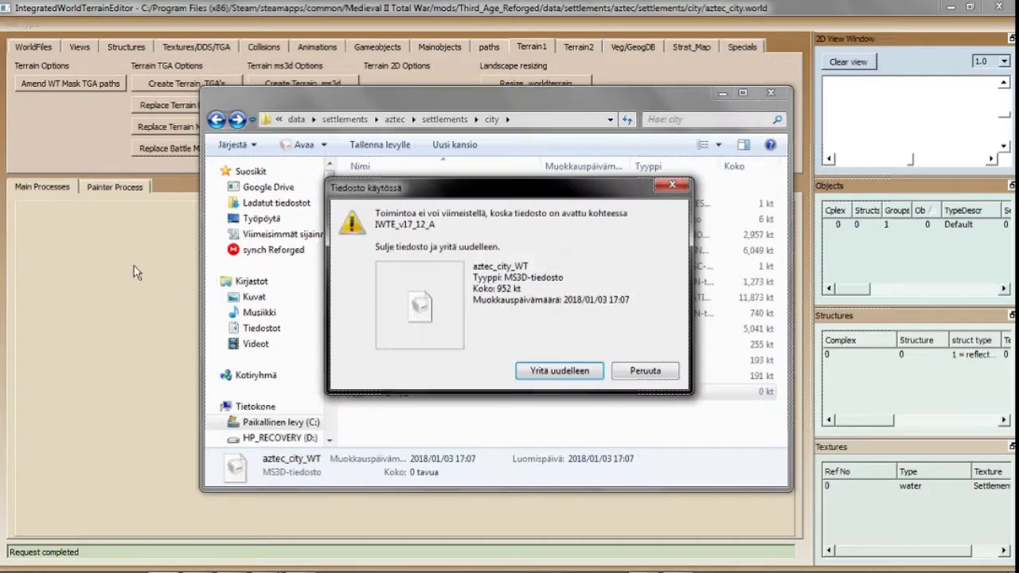
- Resize aztec_city.worldterrain again in IWTE with an X size value of 181
click(134, 265)
click(526, 86)
double_click(292, 147)
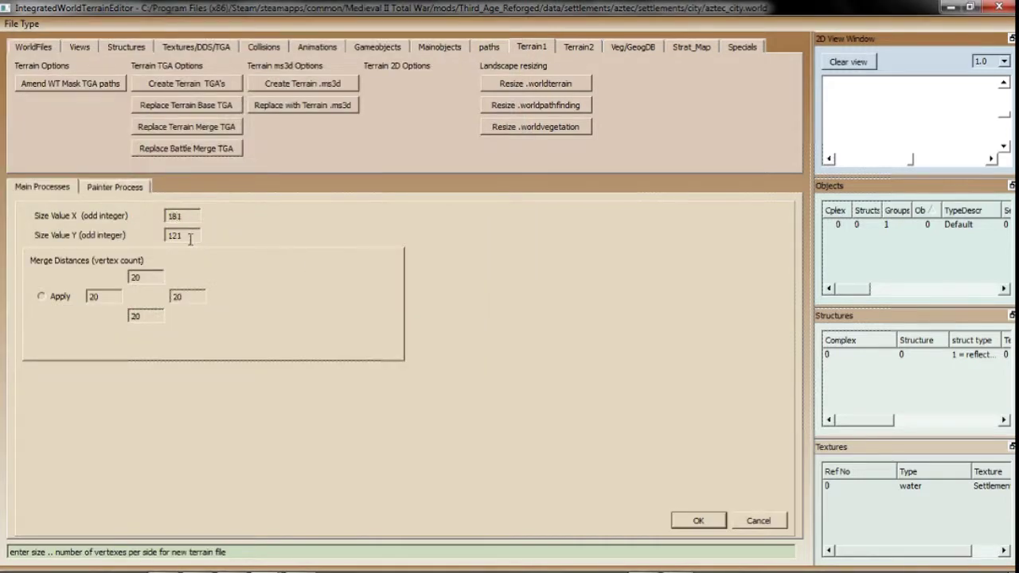
click(699, 522)
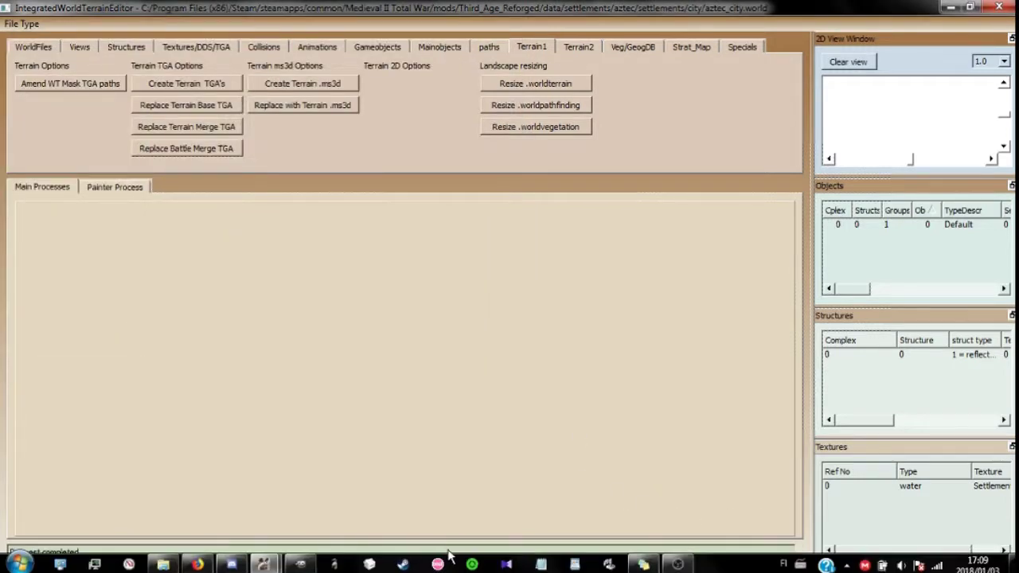
- Cancel the pending deletion of aztec_city_WT and try once more to open that model in MilkShape 3D
mouse_move(163, 561)
click(189, 499)
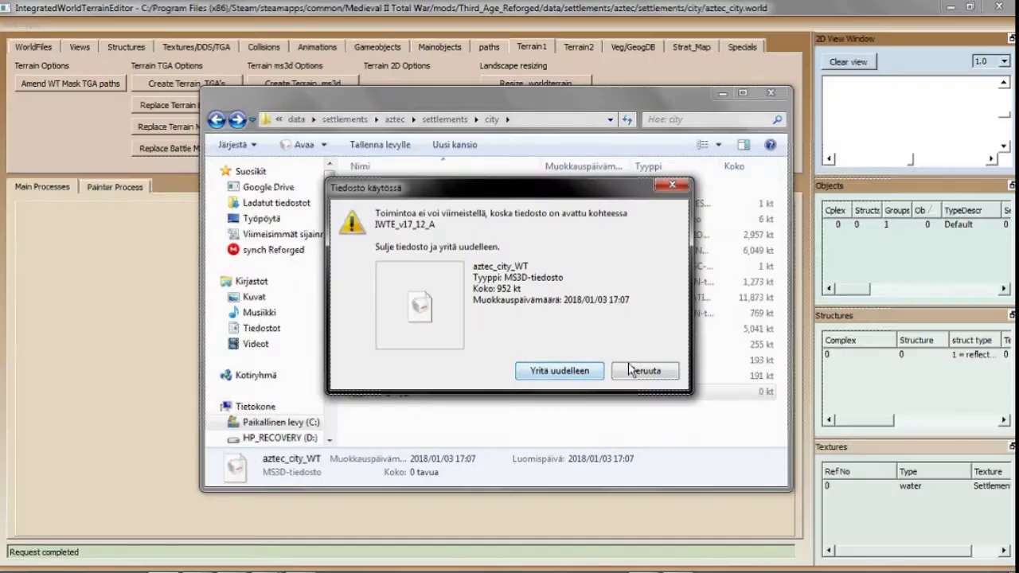
click(651, 372)
double_click(388, 391)
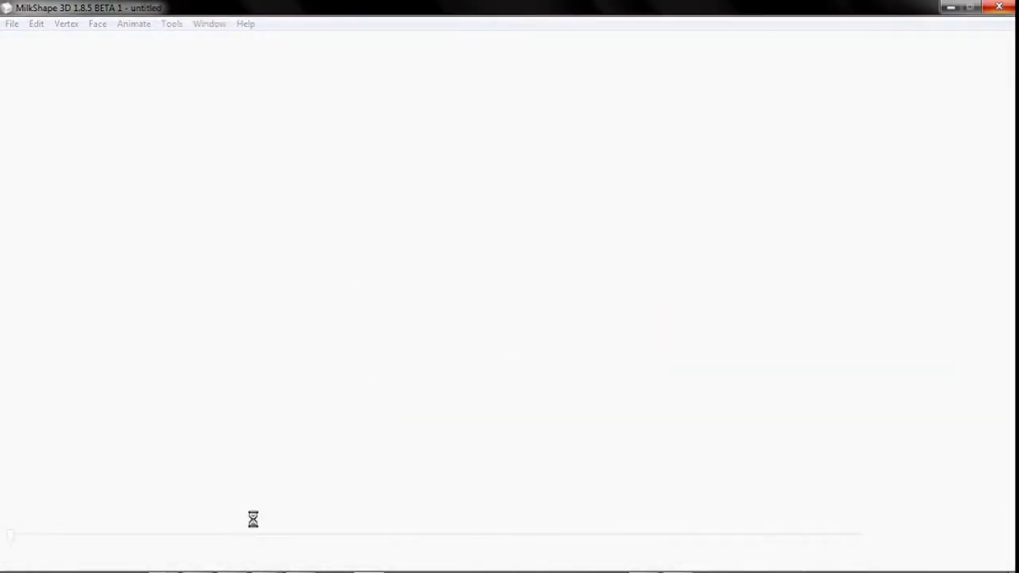
- Open the aztec_city_resized_WT model from the city folder in MilkShape 3D and clear the mesh selection
click(180, 510)
double_click(425, 333)
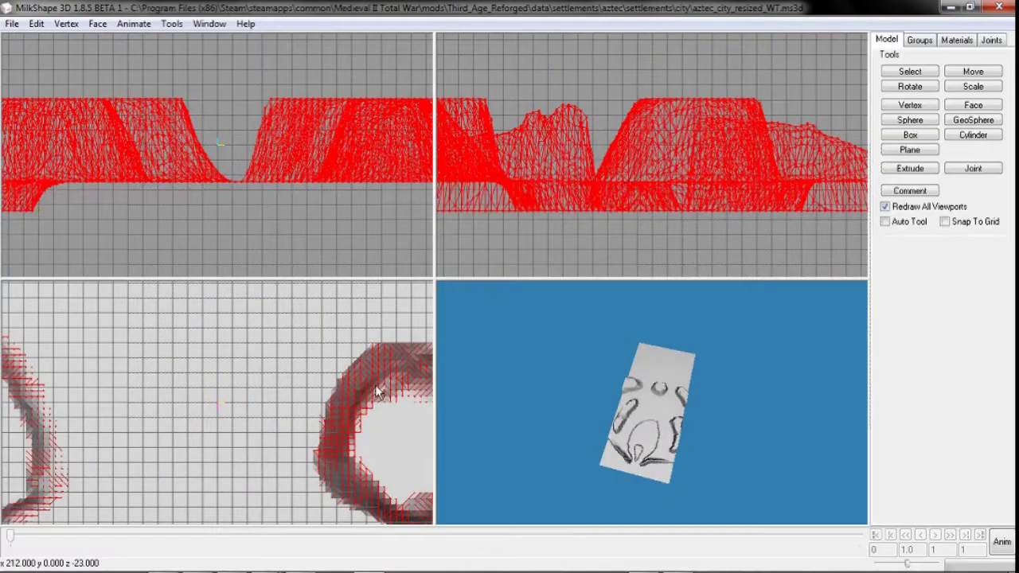
click(378, 391)
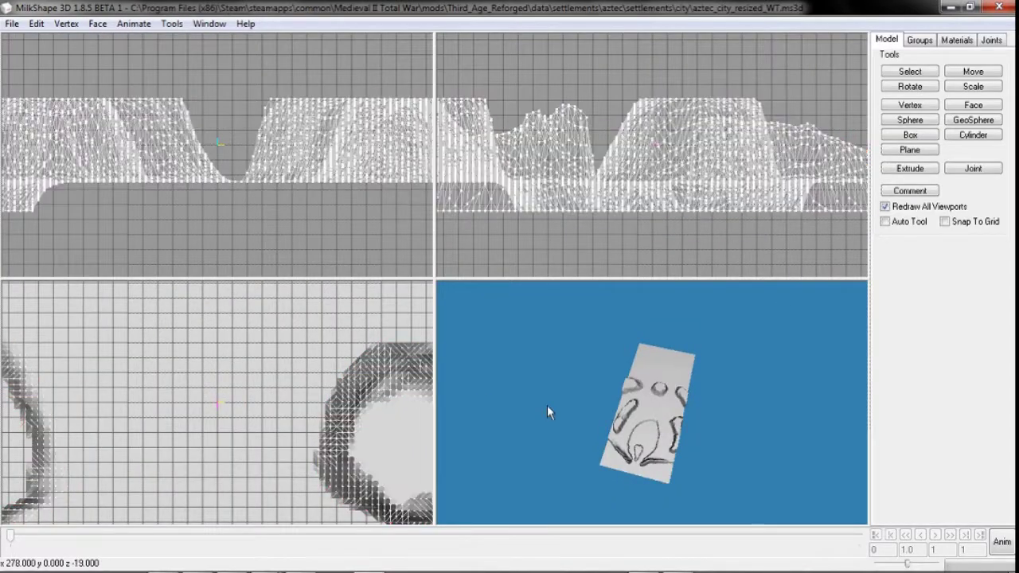
- Try other display modes in the 3D viewport, restore the shaded display and examine the terrain's cliffs and plateaus
drag(547, 405, 590, 441)
shift+drag(590, 441, 600, 245)
mouse_move(608, 424)
mouse_down()
mouse_move(574, 401)
mouse_move(512, 395)
mouse_move(597, 384)
mouse_move(627, 421)
mouse_up()
right_click(627, 424)
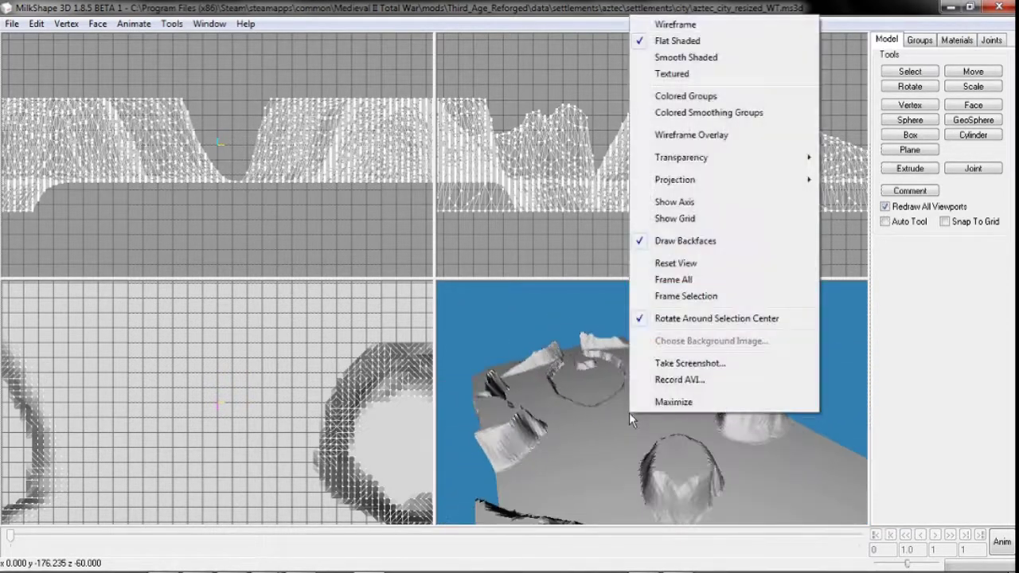
click(668, 74)
right_click(616, 434)
click(662, 48)
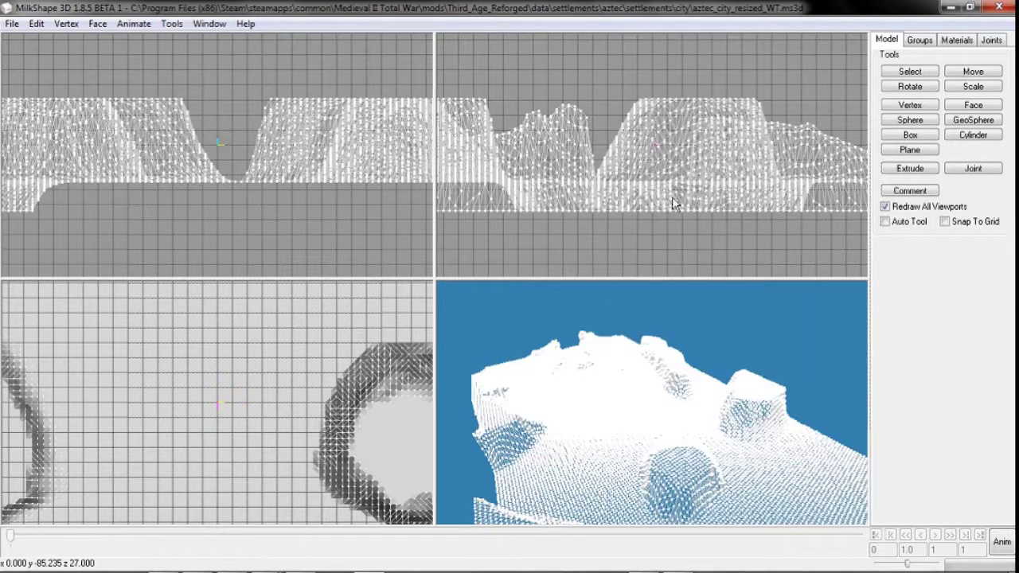
right_click(663, 351)
click(696, 217)
drag(654, 419, 589, 438)
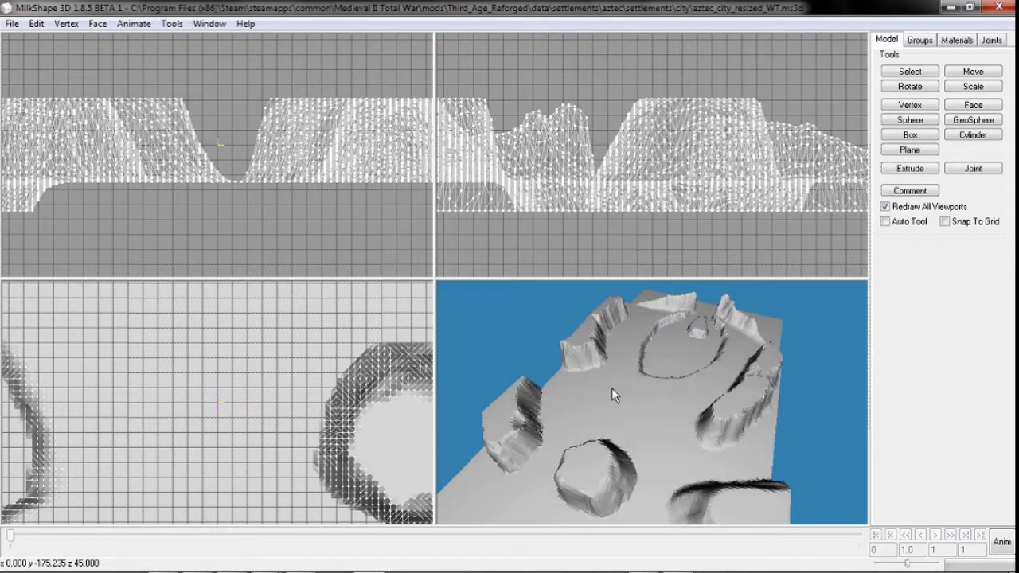
- Try to delete the aztec_city_WT model file from the city folder
mouse_move(166, 562)
click(242, 451)
click(378, 394)
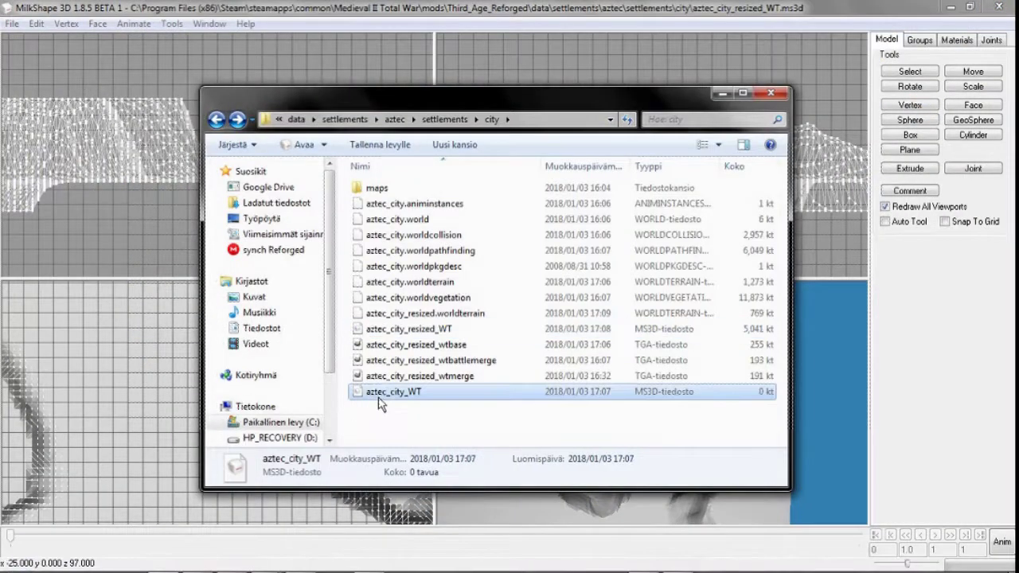
key(Delete)
click(641, 369)
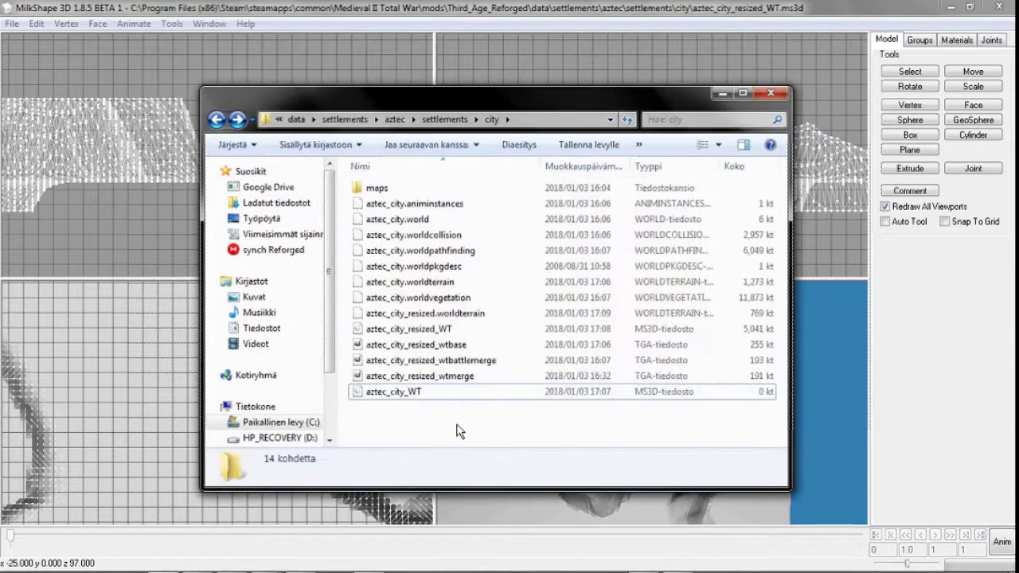
- Create a new folder named Grey Havens inside the city folder
right_click(460, 412)
mouse_move(550, 380)
click(668, 379)
text(G)
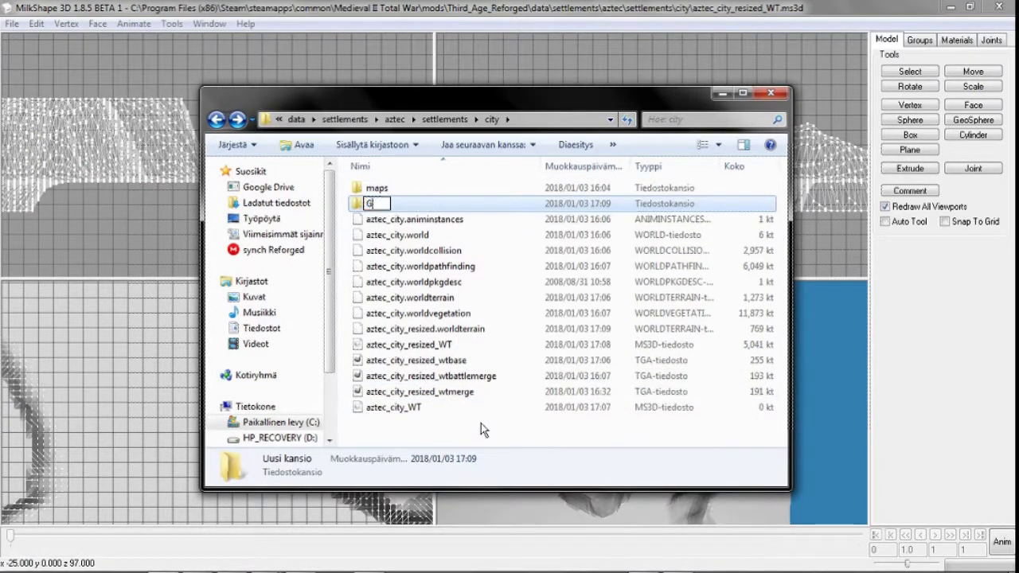
text(rey Havens)
key(Return)
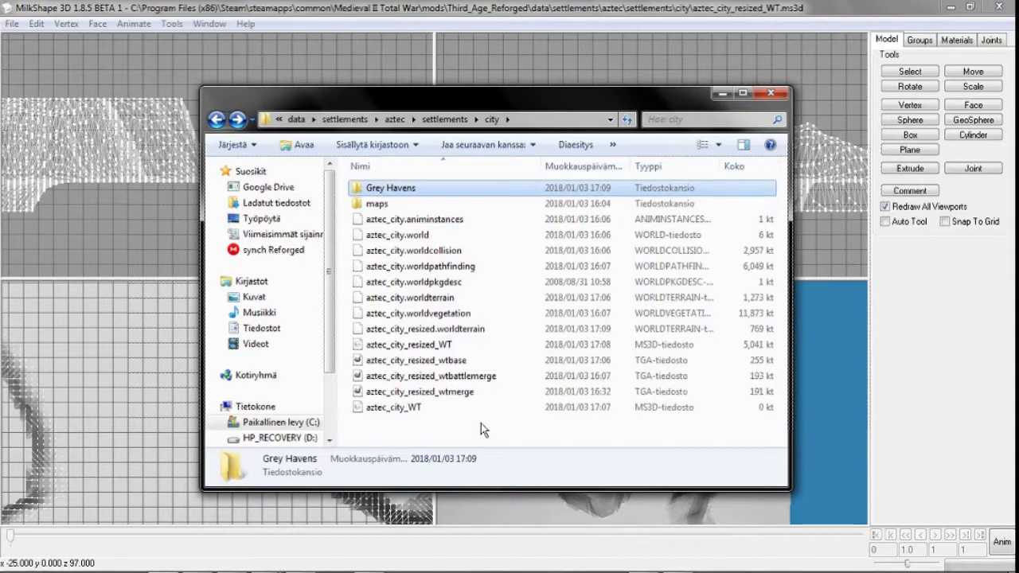
- Close MilkShape 3D and rename the aztec_city_resized_WT model file as GA terrain
click(999, 7)
click(537, 343)
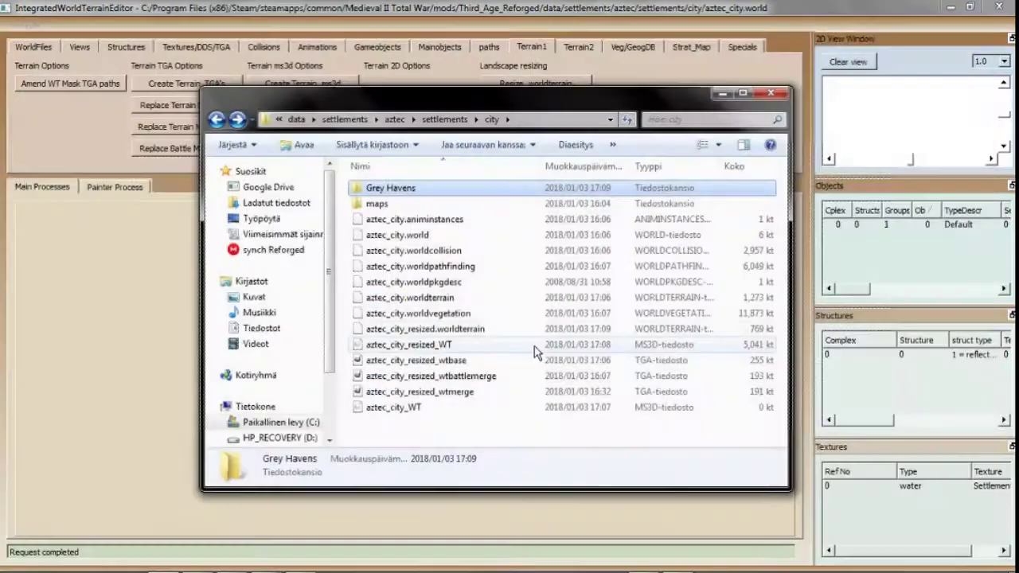
click(390, 350)
key(F2)
text(GA)
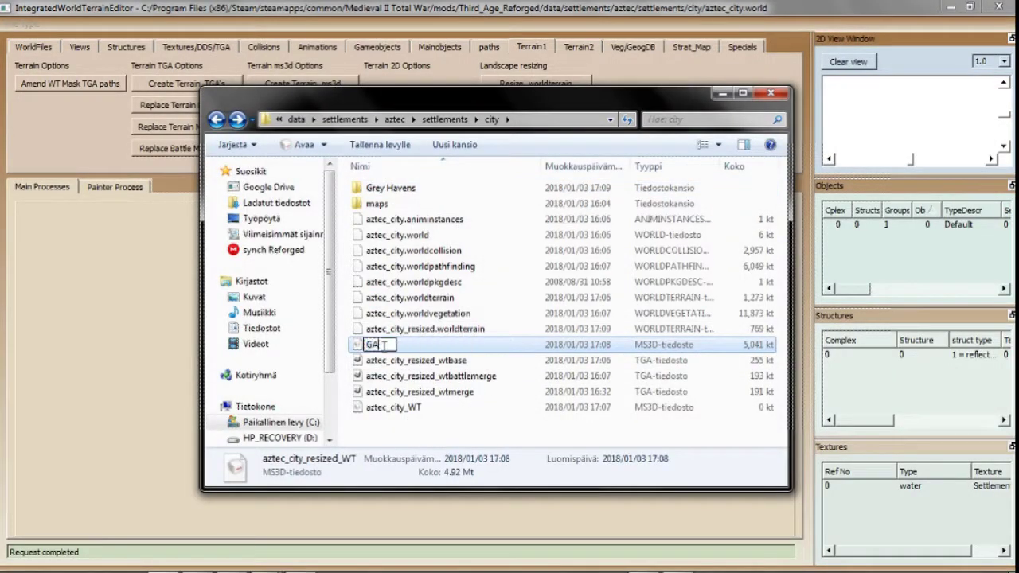
text( terrain)
key(Return)
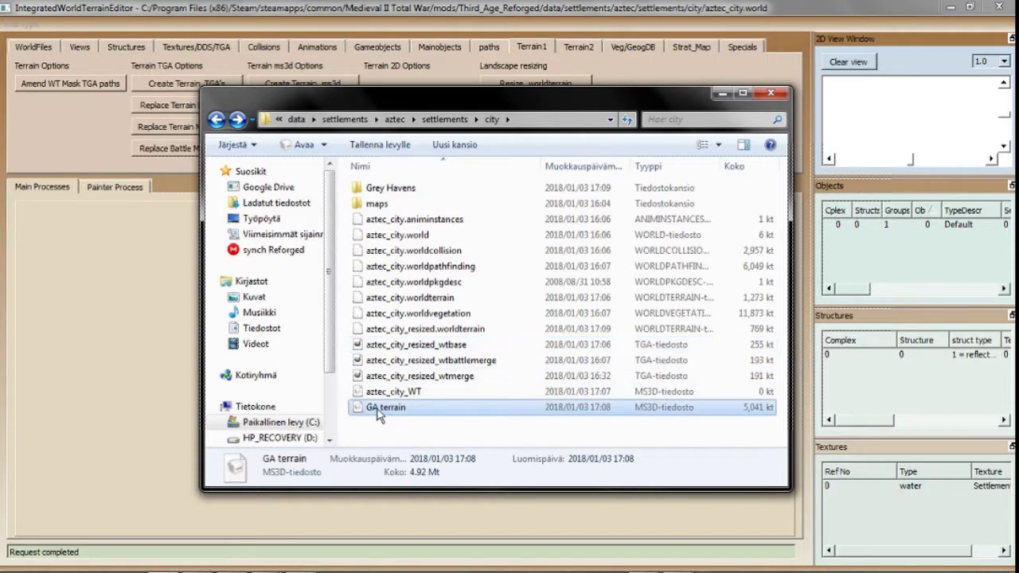
- Move the GA terrain model into the Grey Havens folder and open it from there in MilkShape 3D
drag(382, 407, 386, 189)
double_click(390, 187)
double_click(407, 195)
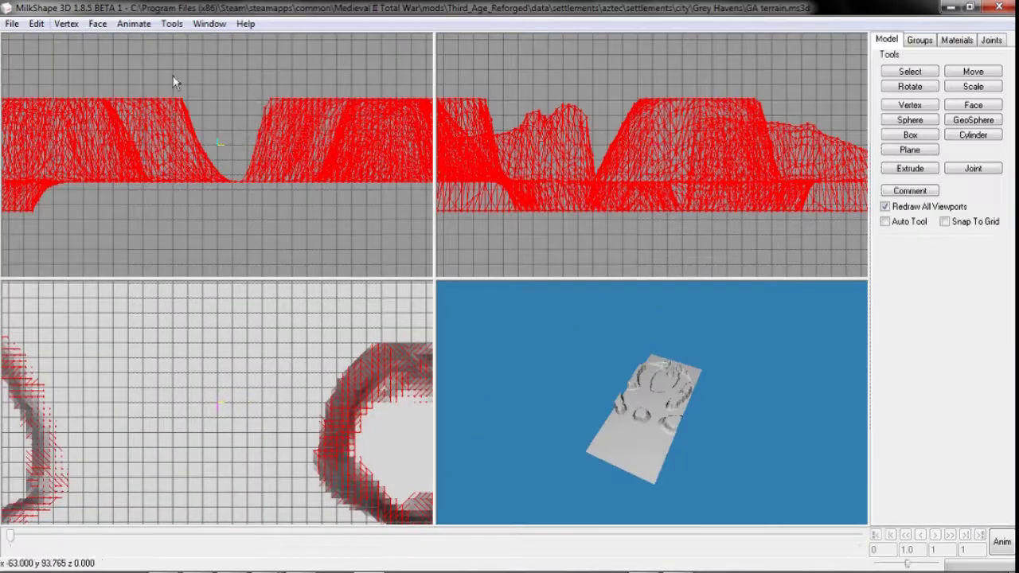
- Mirror the entire terrain mesh left to right and clear the mesh selection
click(66, 24)
click(119, 194)
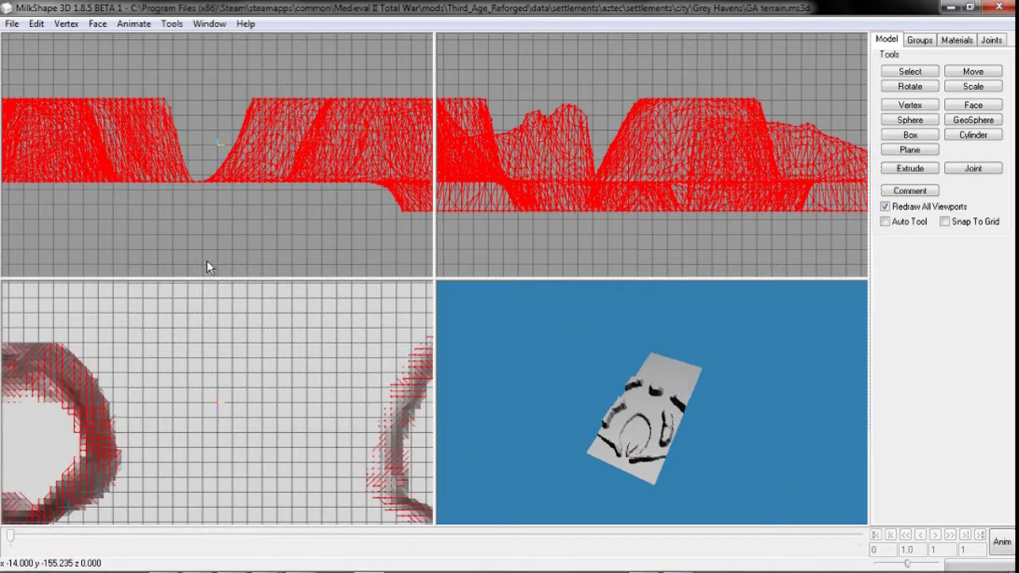
click(206, 260)
- Delete all text from the model's comment and save the GA terrain model
click(911, 193)
key(ctrl+a)
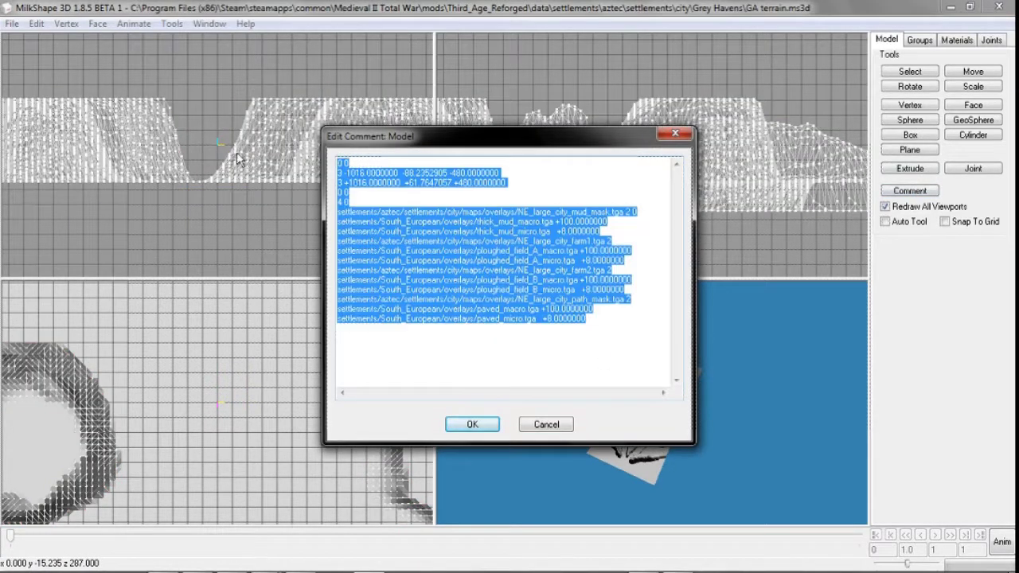
key(Delete)
click(472, 426)
click(13, 23)
click(23, 75)
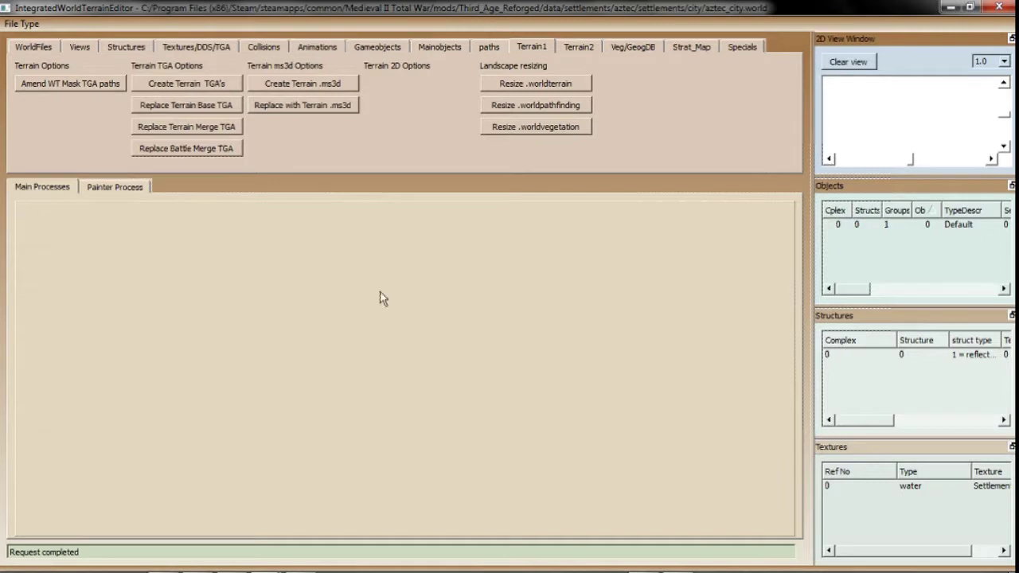
- Switch back to the GA terrain model in MilkShape 3D and activate the Plane tool
mouse_move(163, 561)
click(167, 521)
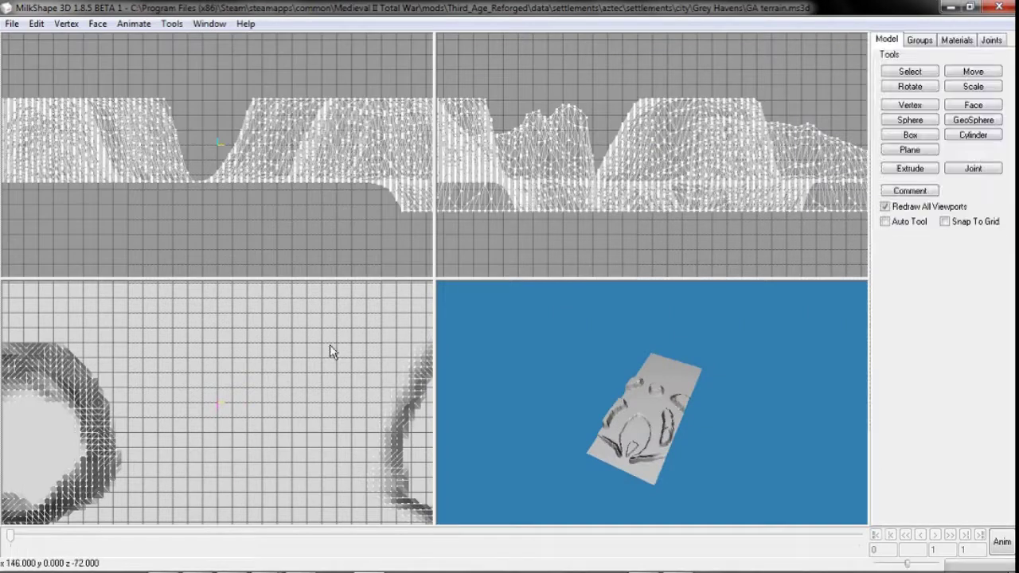
middle_drag(257, 386, 254, 357)
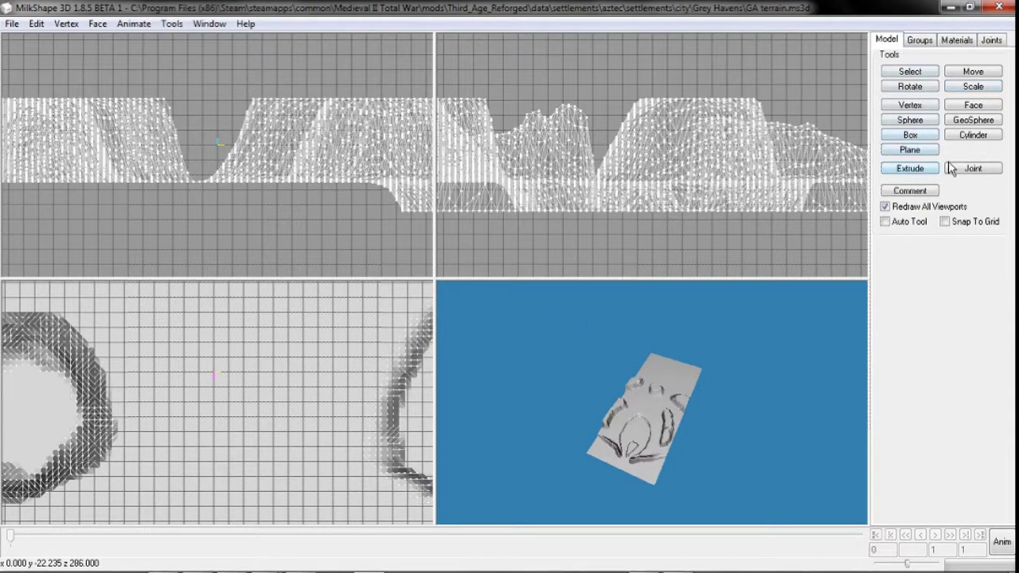
click(915, 151)
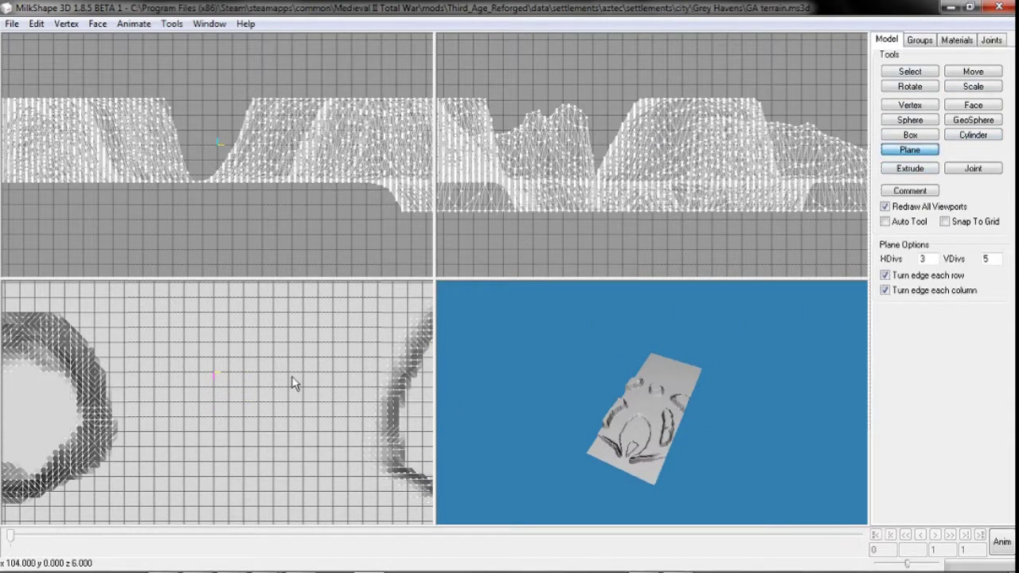
- Try drawing a plane along the terrain's base in the side view and undo it
middle_drag(208, 324, 238, 399)
middle_drag(171, 212, 36, 167)
middle_drag(418, 239, 122, 229)
middle_drag(699, 233, 855, 208)
drag(729, 188, 997, 183)
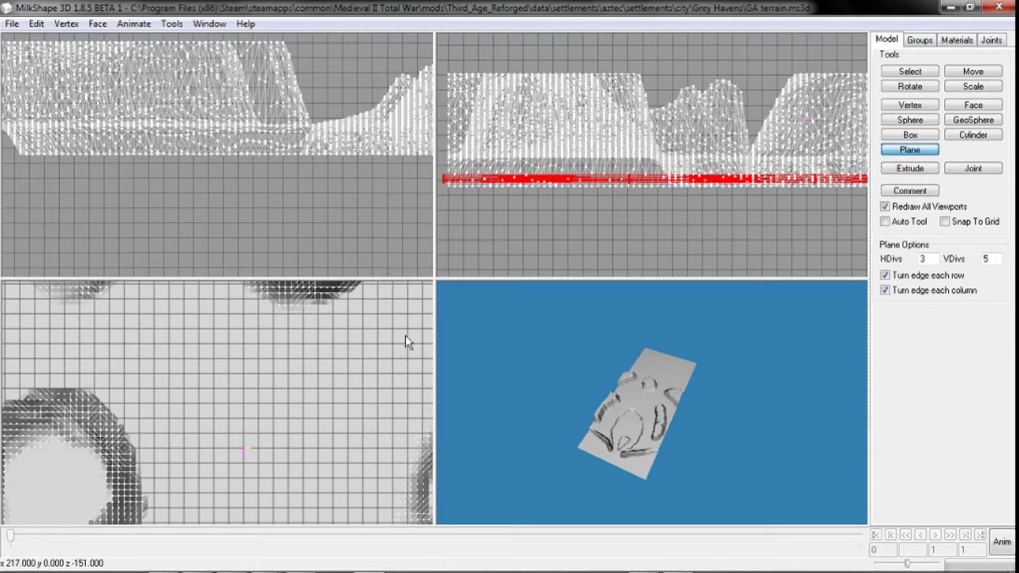
key(ctrl+z)
- Draw a plane with 3 horizontal and 5 vertical divisions over the terrain's corner in the top view
middle_drag(242, 388, 350, 271)
middle_drag(187, 509, 87, 462)
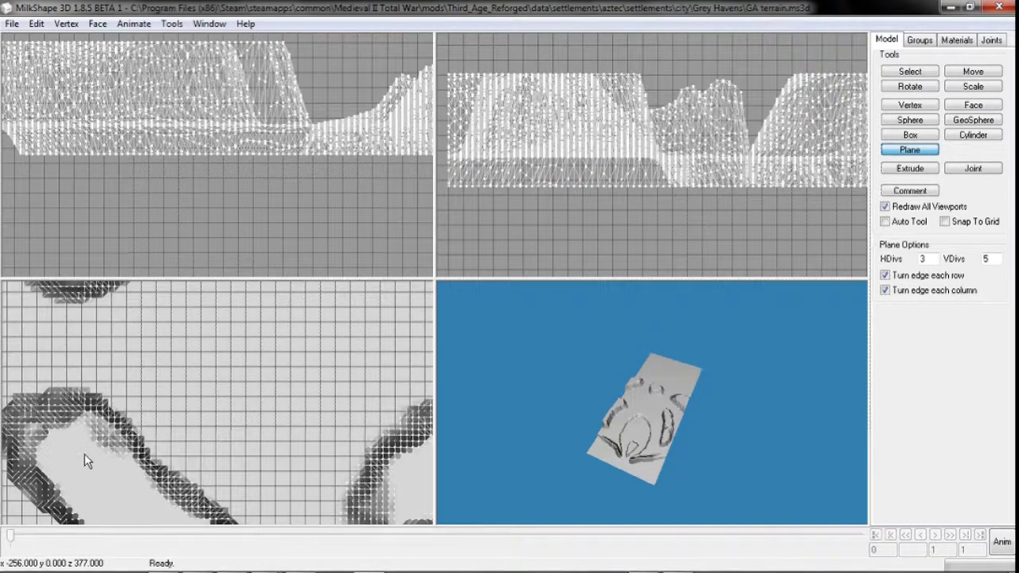
middle_drag(402, 437, 191, 406)
middle_drag(366, 398, 122, 446)
right_drag(123, 446, 113, 344)
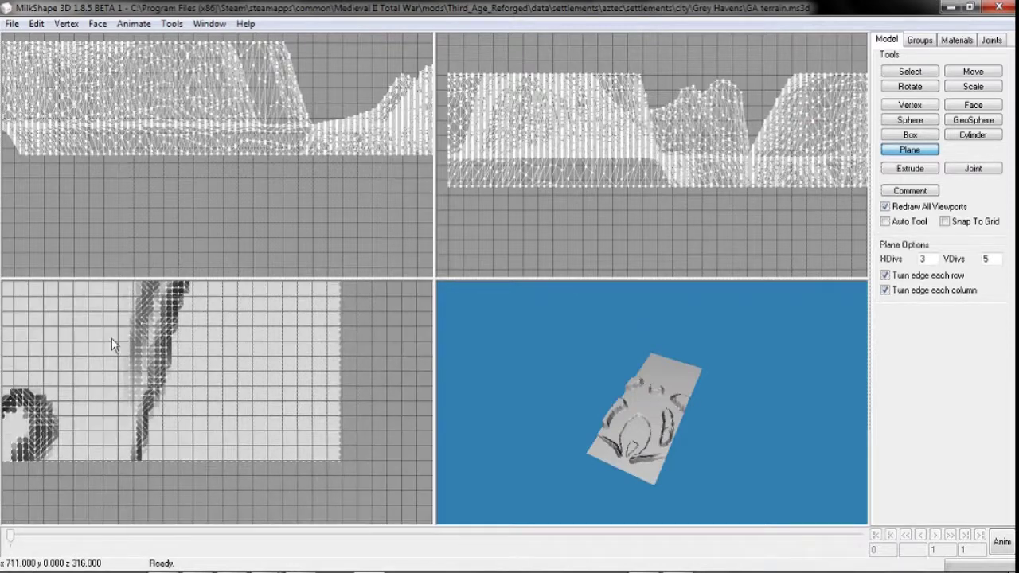
drag(285, 393, 2, 119)
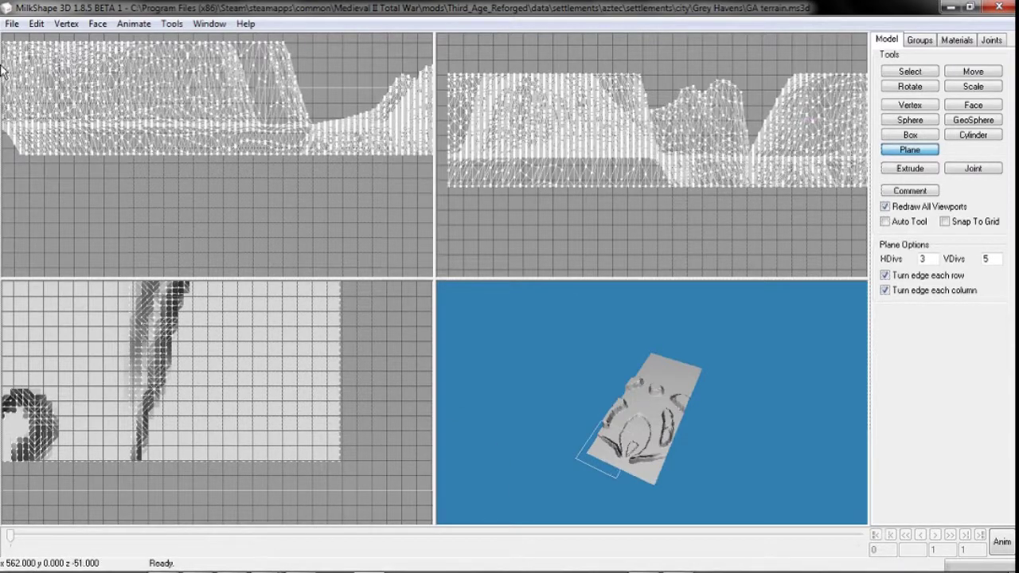
drag(2, 66, 3, 54)
middle_drag(168, 342, 237, 409)
click(919, 40)
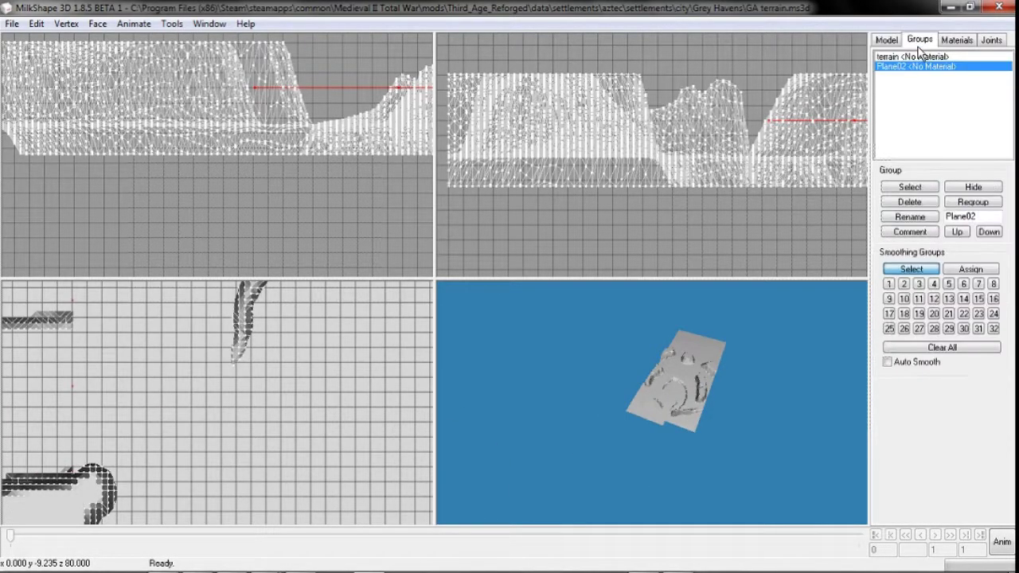
- Scale the plane by 3 on the X and Z axes about its centre of mass, undoing the excess second scaling
click(886, 40)
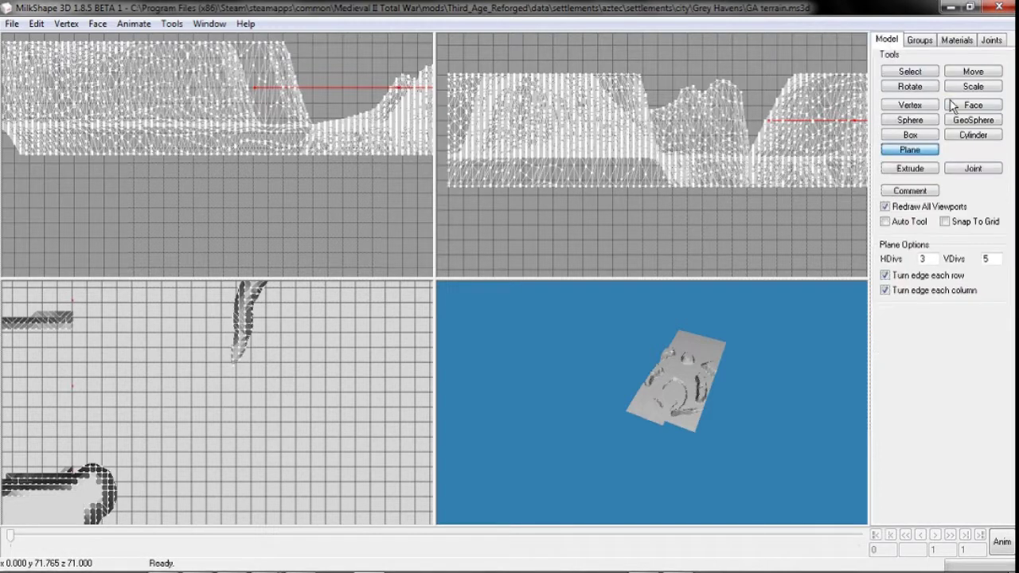
click(972, 86)
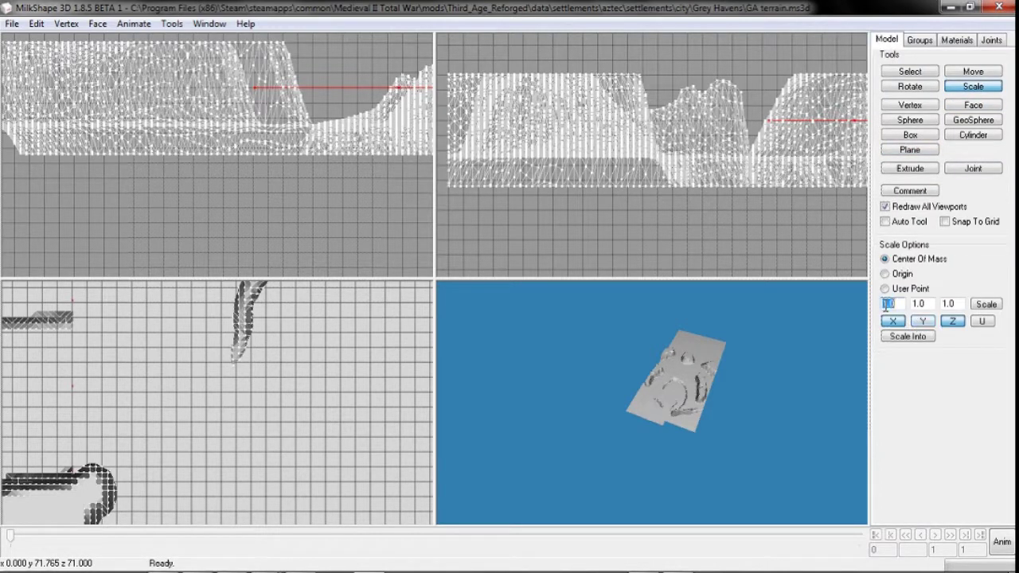
click(979, 304)
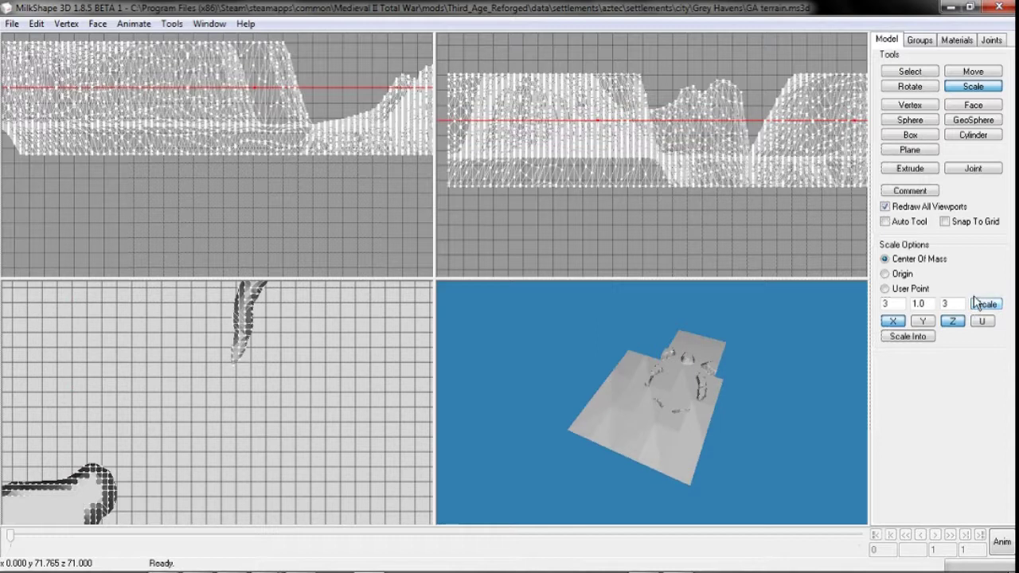
click(980, 309)
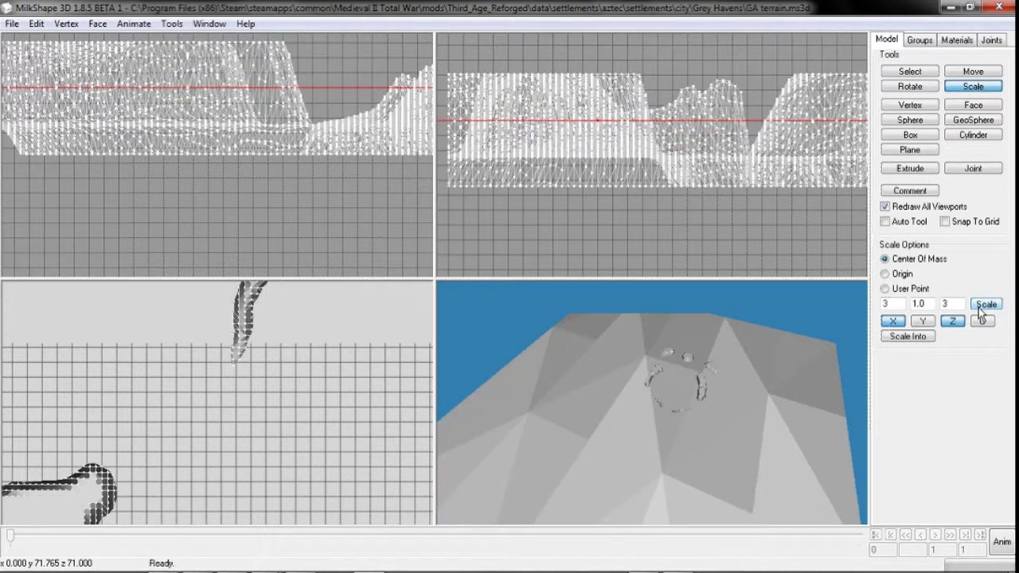
key(ctrl+z)
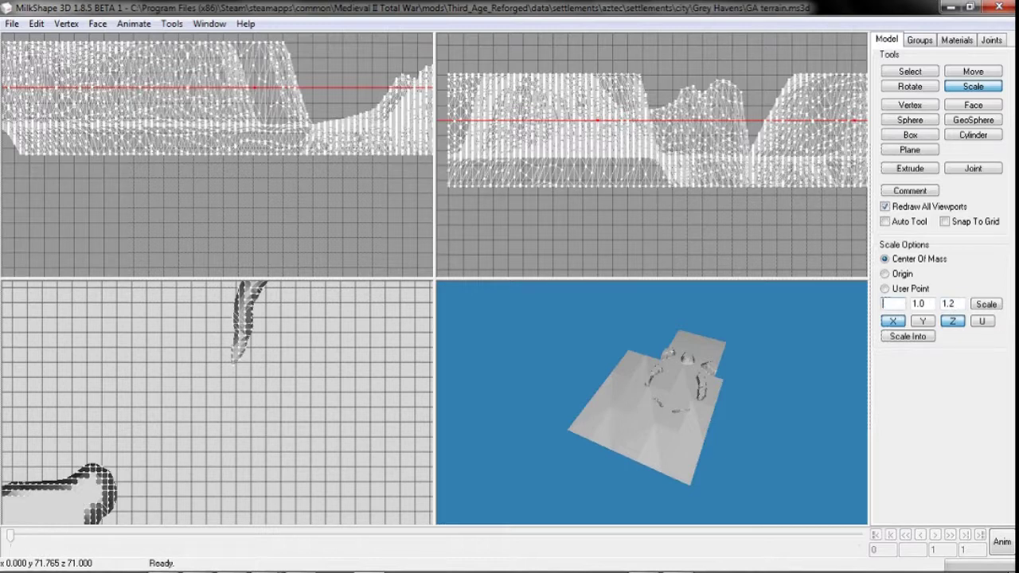
- Enlarge the plane by a factor of 1.2 on the X and Z axes and shift it farther over the terrain
click(998, 311)
click(998, 310)
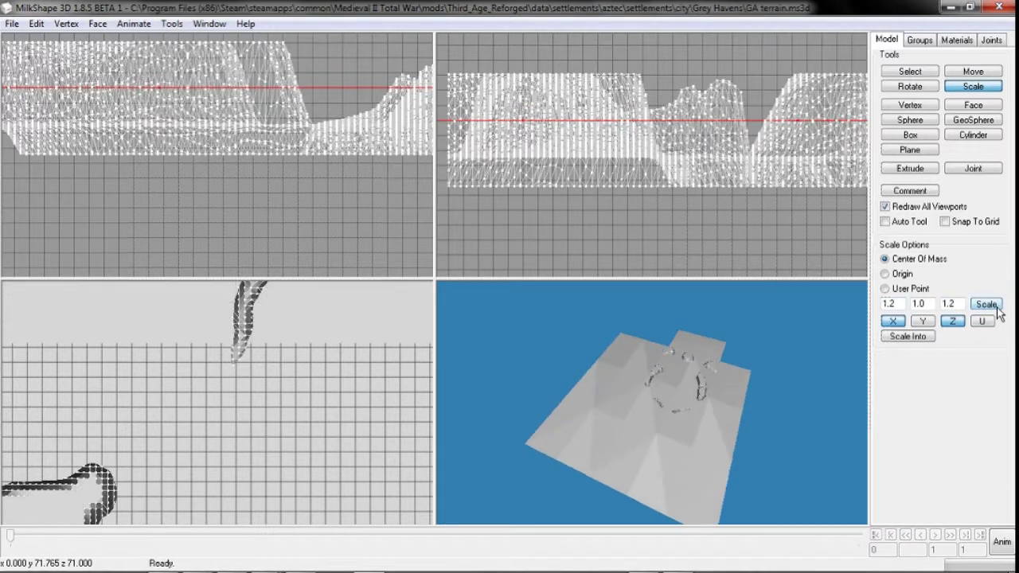
click(973, 72)
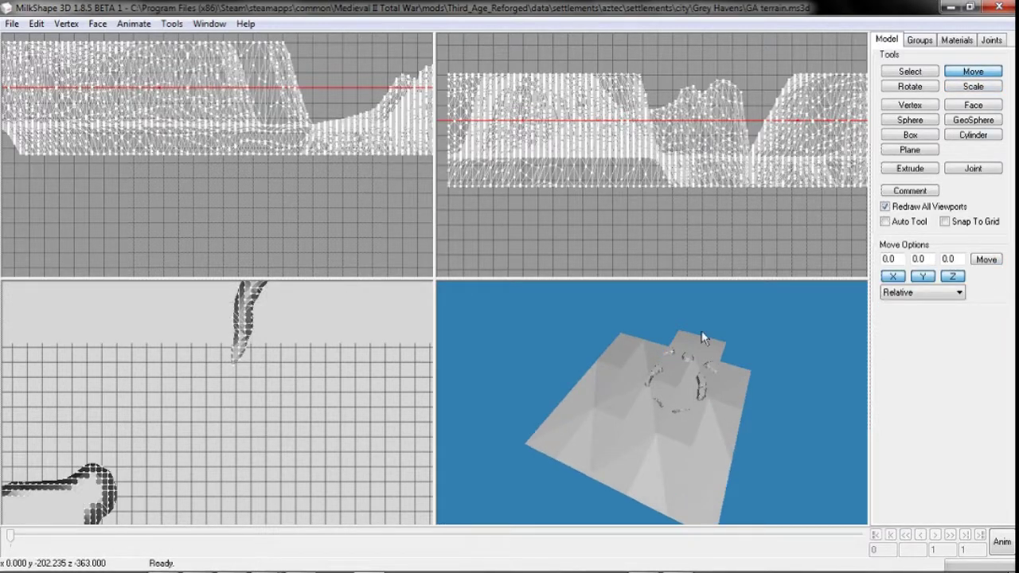
mouse_move(320, 428)
mouse_down()
mouse_move(345, 375)
mouse_move(216, 411)
mouse_move(36, 368)
mouse_move(25, 281)
mouse_move(2, 282)
mouse_up()
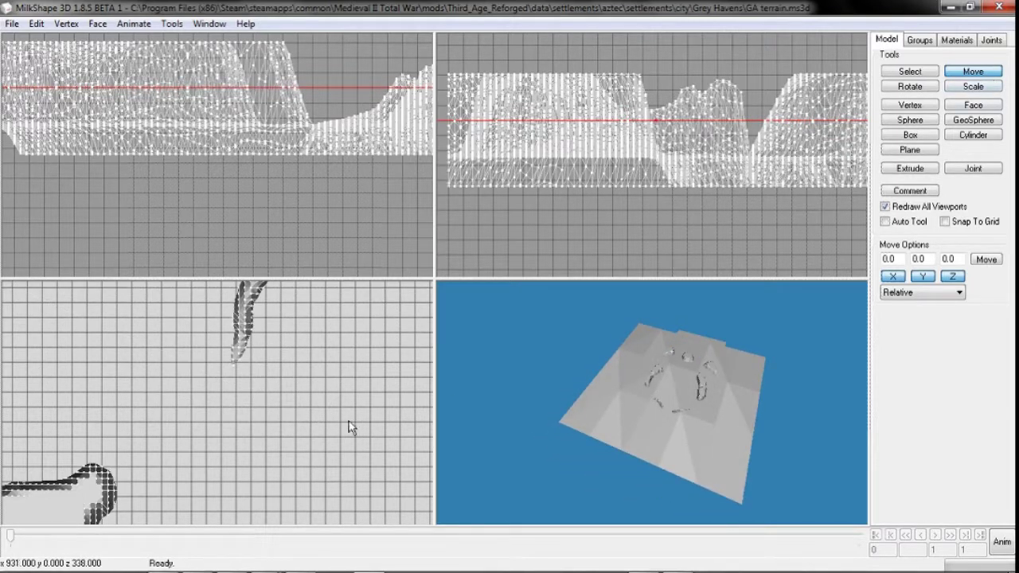
- Restrict movement to the Y axis and lower the plane to just below the terrain's main ground level
ctrl+drag(739, 223, 374, 194)
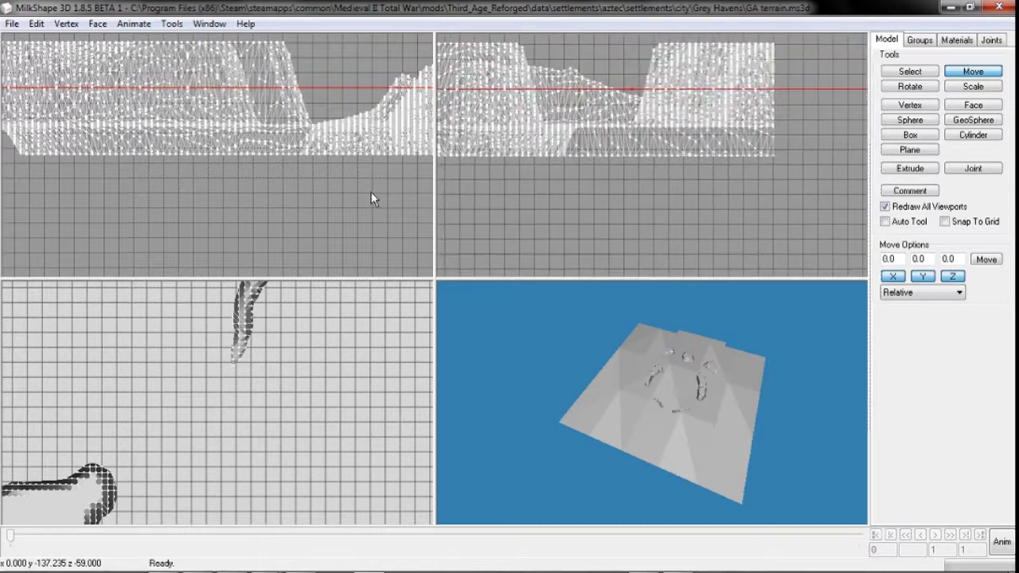
scroll(648, 168, up, 2)
ctrl+drag(649, 170, 633, 288)
click(948, 277)
click(900, 277)
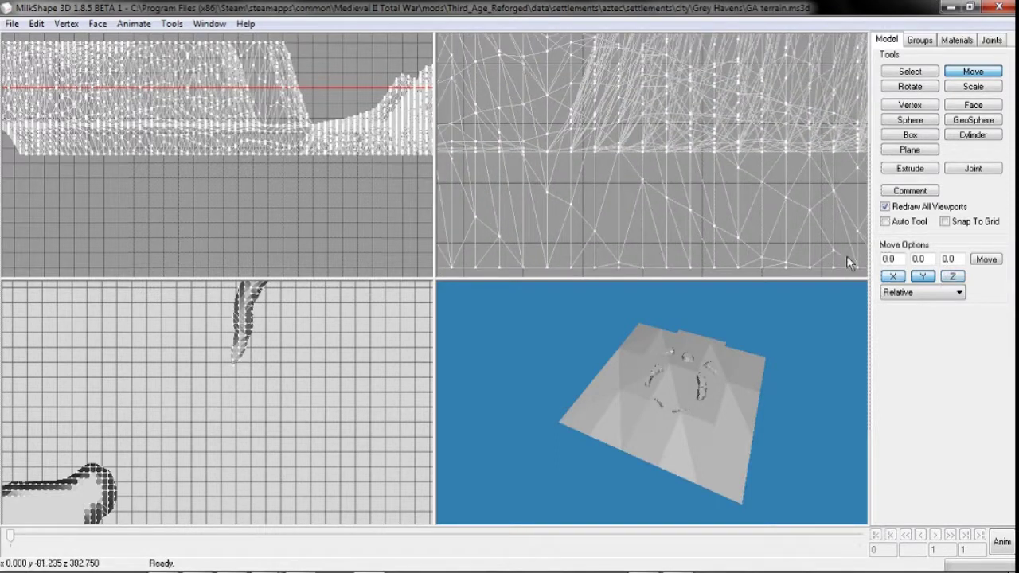
drag(731, 125, 713, 299)
drag(704, 436, 701, 264)
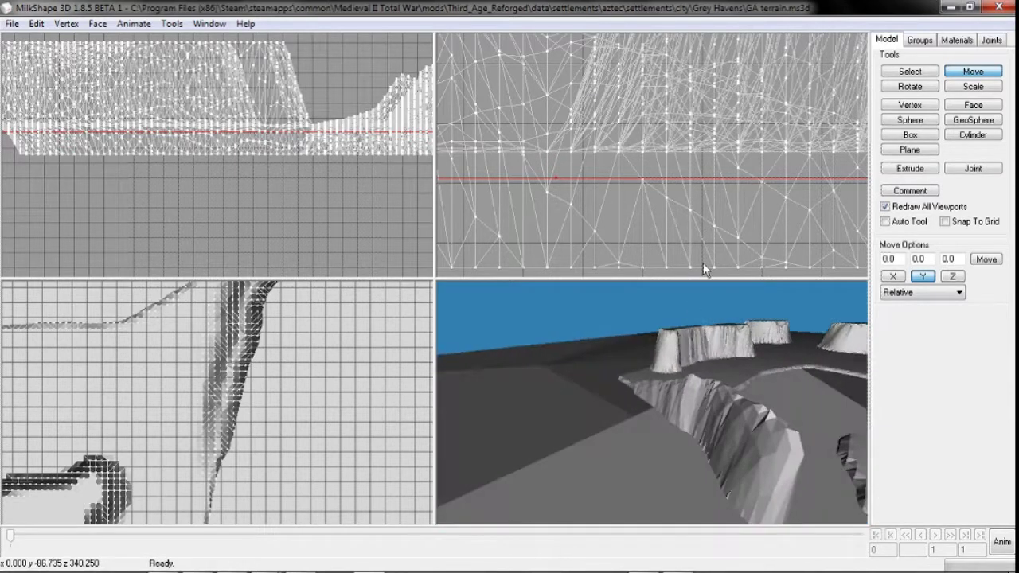
- Raise the plane slightly to fine-tune the water level, checking it against the cliffs and coastline in the 3D view
drag(637, 469, 685, 388)
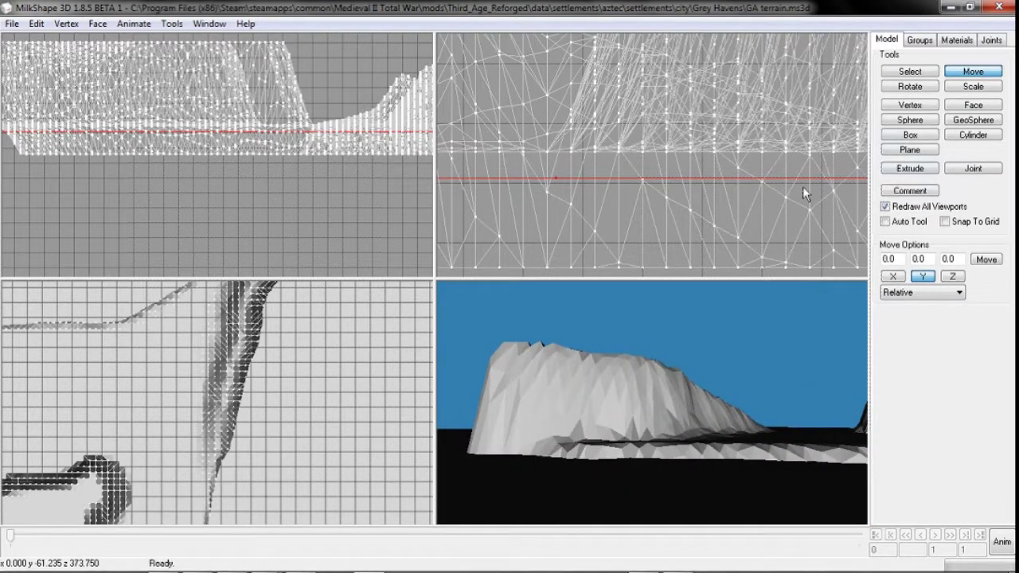
drag(806, 194, 803, 179)
drag(684, 406, 610, 300)
drag(700, 165, 698, 166)
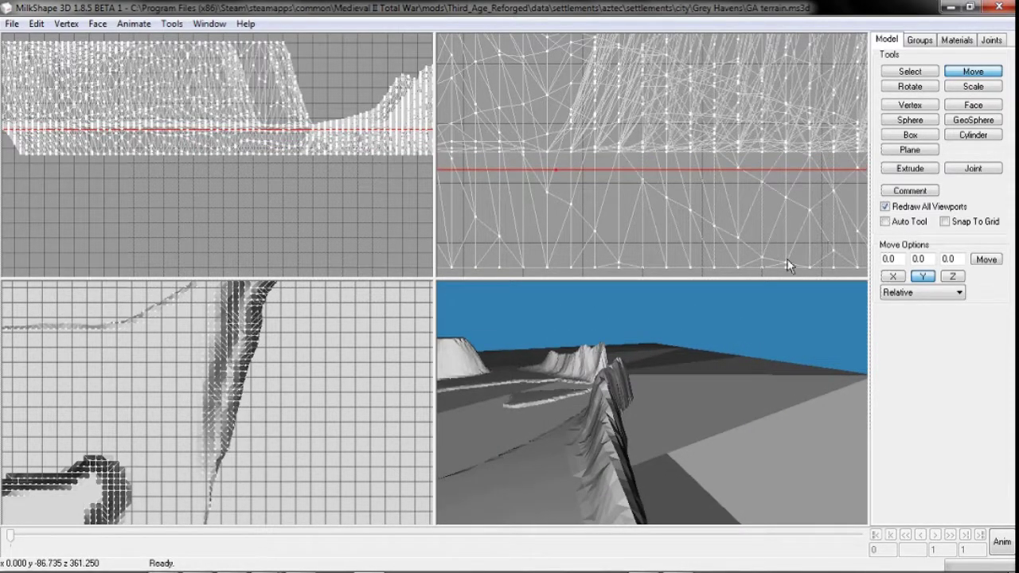
- Delete the terrain group so only the plane is left, and open and accept the plane group's comment
key(ctrl+shift+a)
click(919, 42)
double_click(925, 59)
key(Delete)
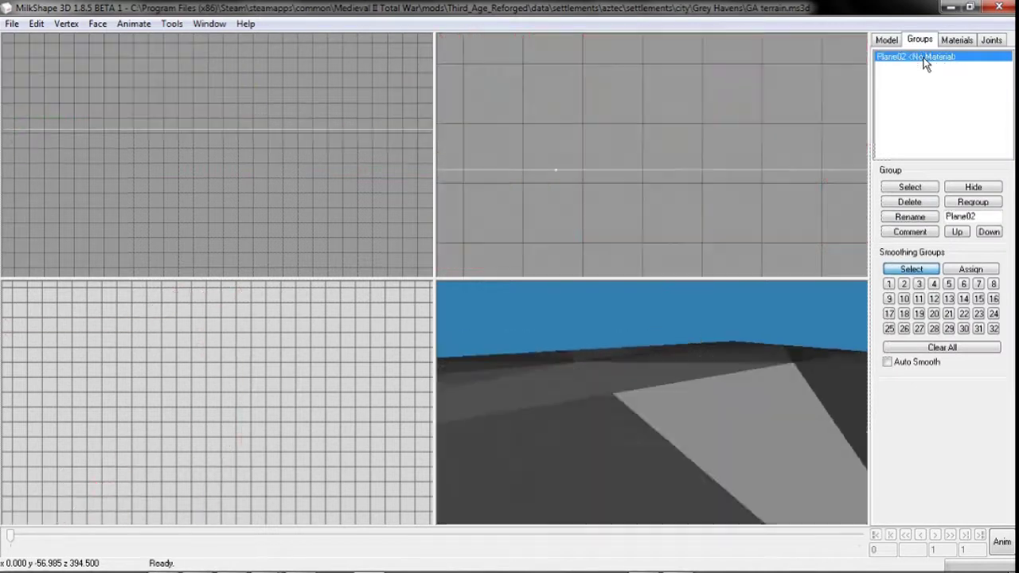
click(909, 232)
click(468, 421)
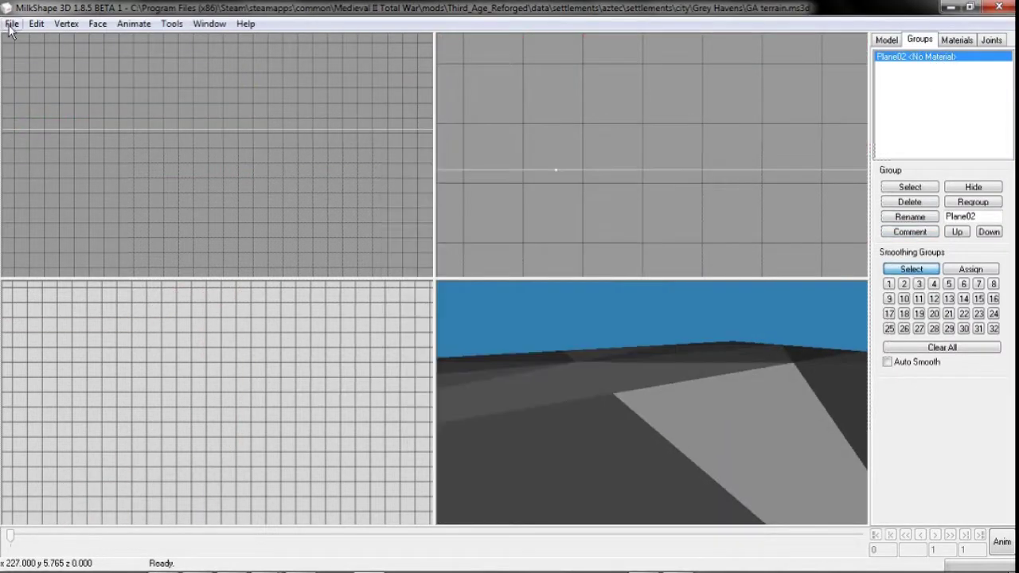
- Save the plane model as water in the Grey Havens folder and switch to IntegratedWorldTerrainEditor
click(12, 23)
click(39, 90)
text(water)
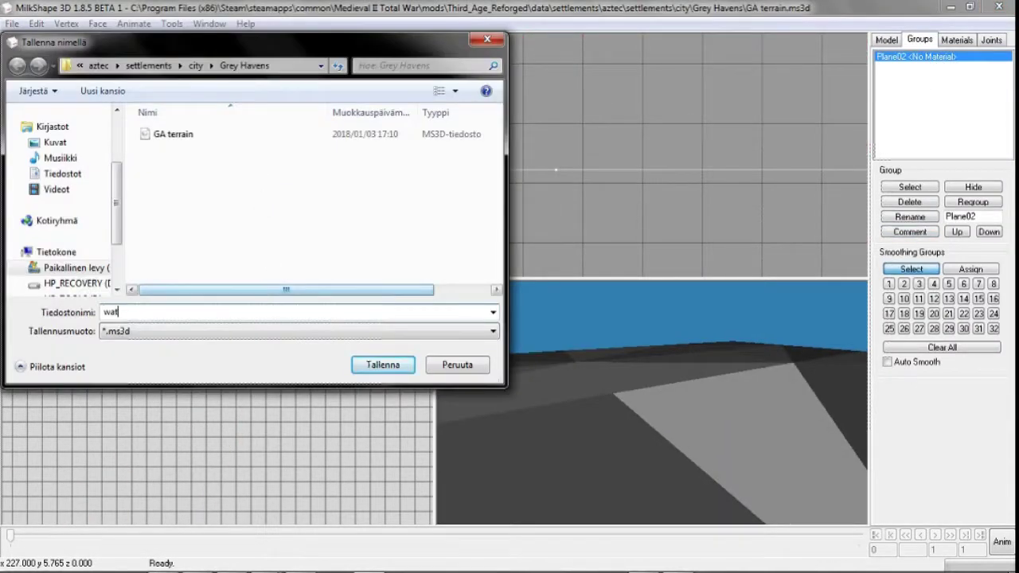
click(382, 364)
click(345, 485)
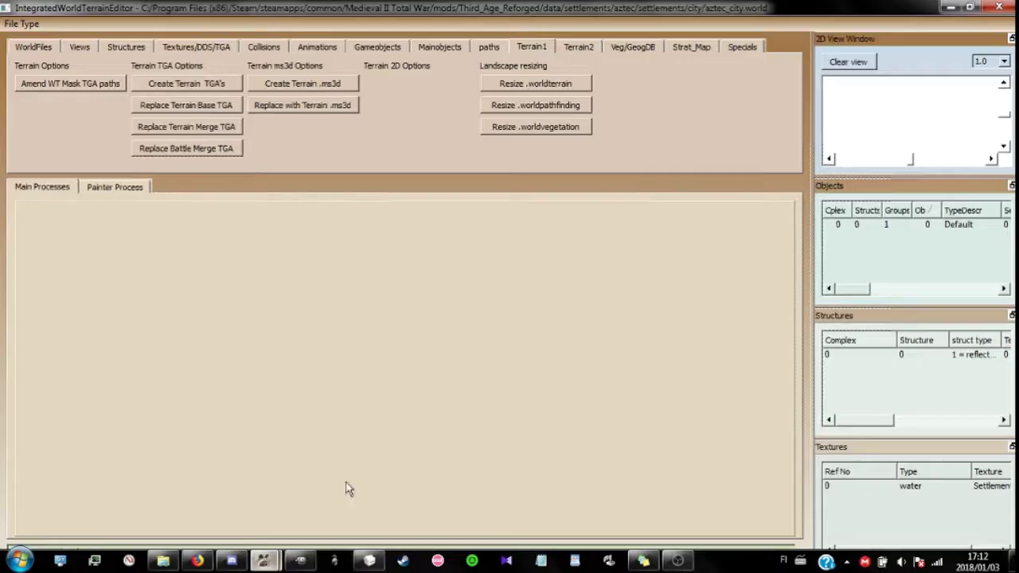
click(889, 360)
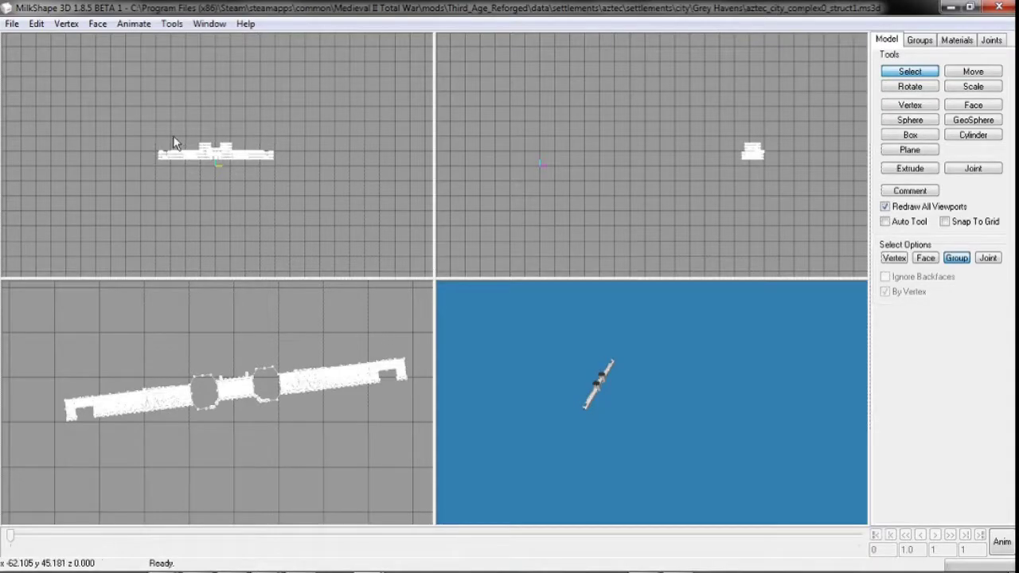
- Merge the GA terrain model into aztec_city_complex0_struct1 without removing the invalid elements, and examine the gate's placement against the terrain
click(12, 24)
click(66, 110)
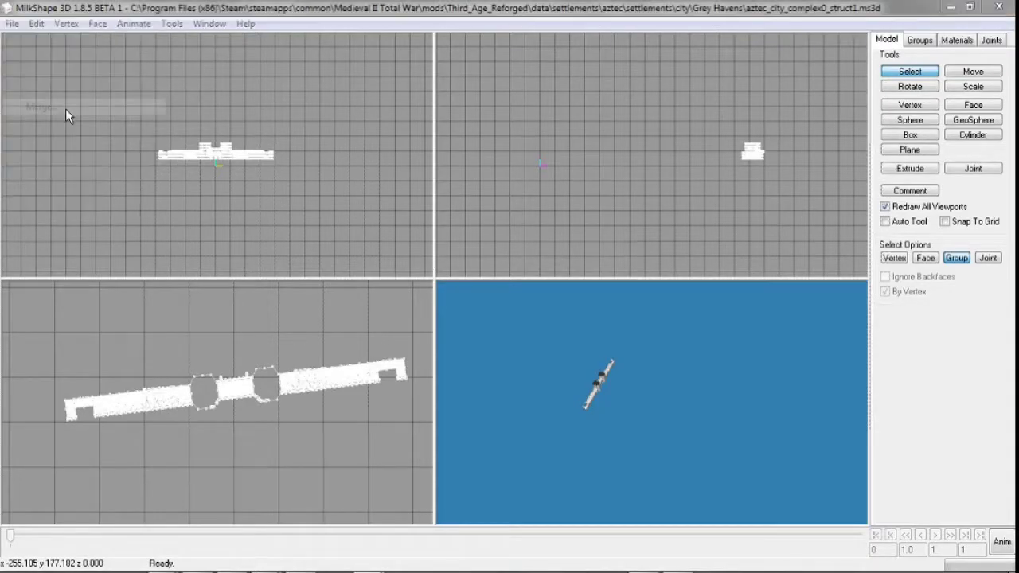
double_click(197, 168)
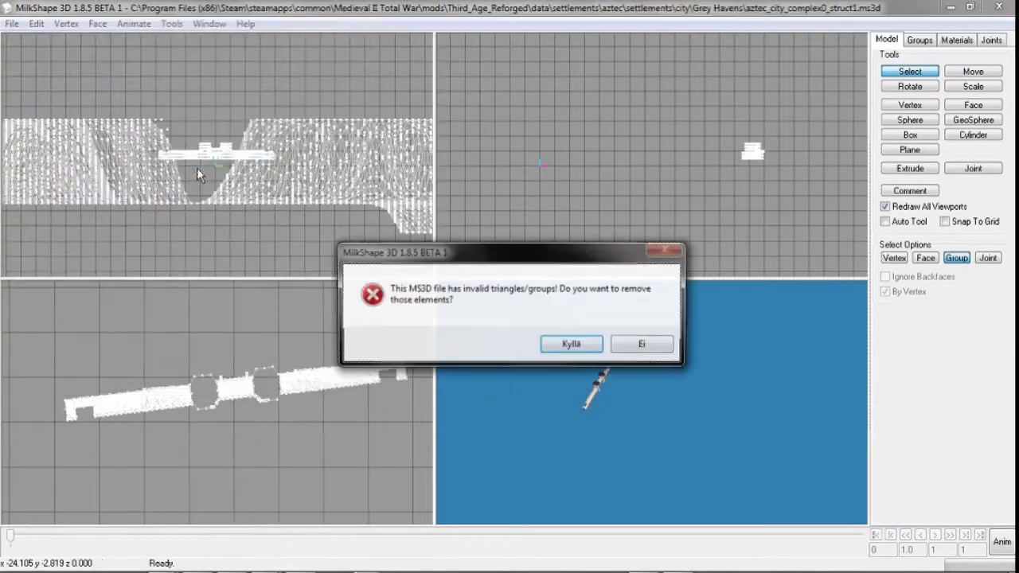
click(667, 348)
ctrl+drag(224, 465, 256, 392)
ctrl+drag(195, 366, 29, 334)
ctrl+drag(27, 432, 110, 181)
drag(520, 416, 585, 442)
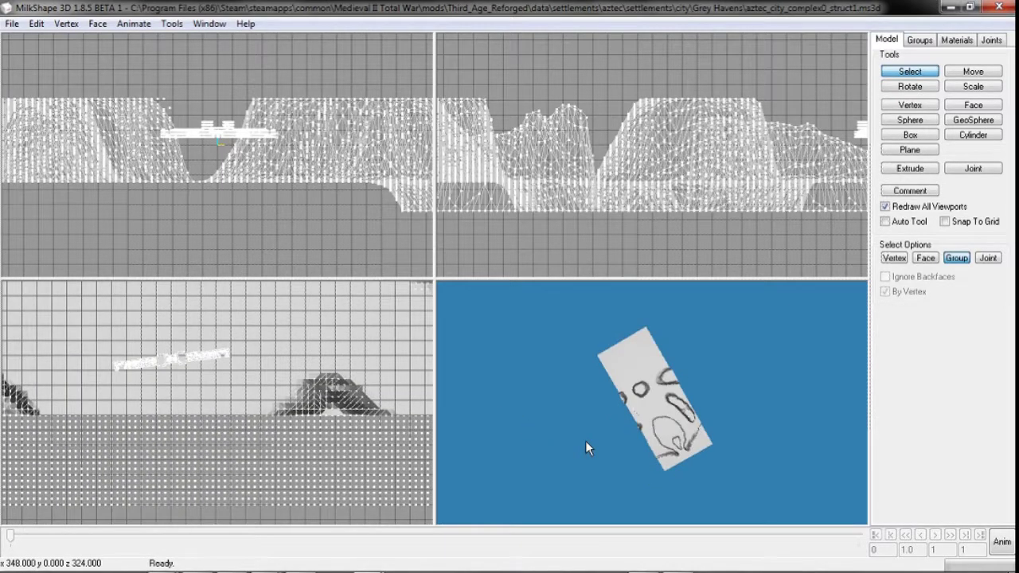
- Select the terrain group for moving and undo back to before the terrain merge
click(919, 40)
click(912, 182)
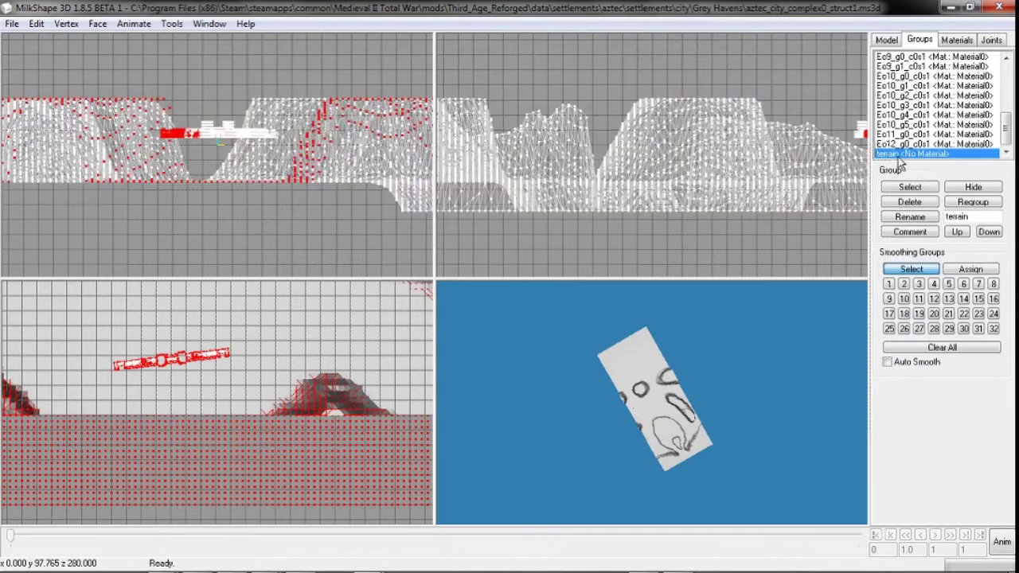
click(886, 40)
click(972, 71)
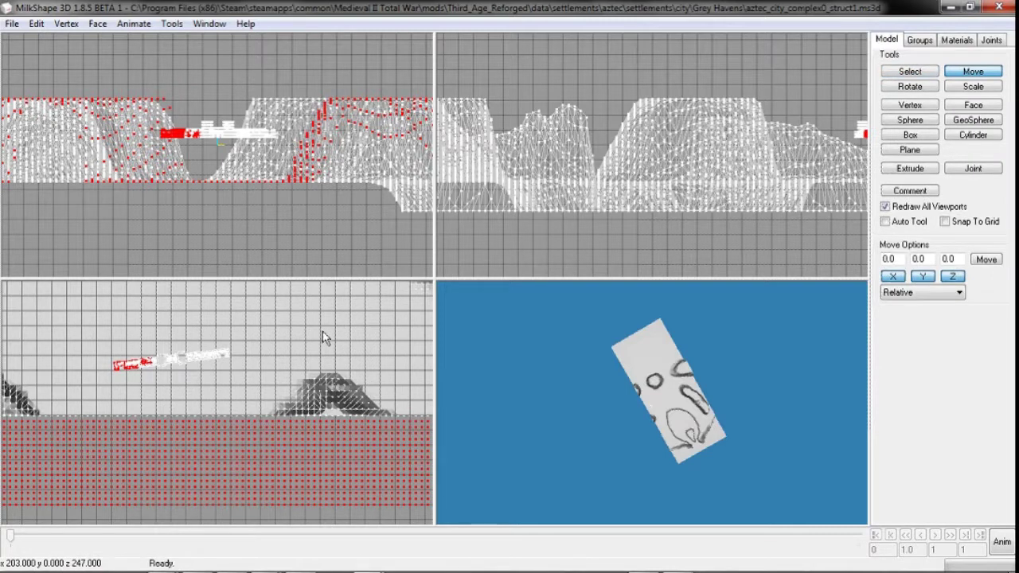
ctrl+drag(178, 324, 189, 482)
key(ctrl+z)
key(ctrl+z)
key(ctrl+z)
key(ctrl+z)
- Inspect the remaining gate wall, open the model's comment and close it without changes
scroll(245, 334, up, 7)
scroll(231, 382, down, 1)
ctrl+drag(232, 383, 168, 423)
scroll(198, 338, down, 3)
click(910, 190)
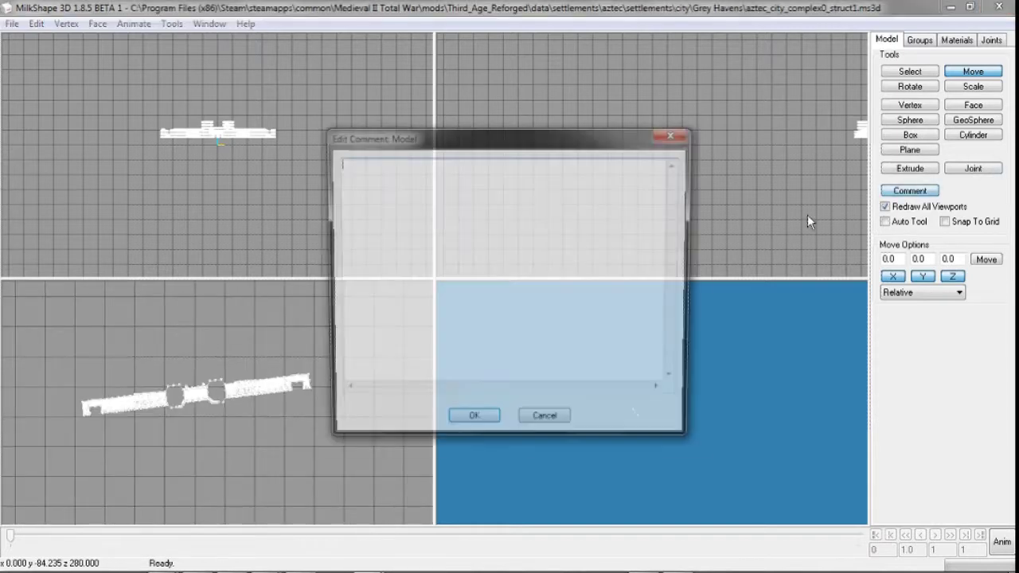
click(546, 422)
- Save the gate model under the name gate sample in the Grey Havens folder
click(12, 23)
click(68, 91)
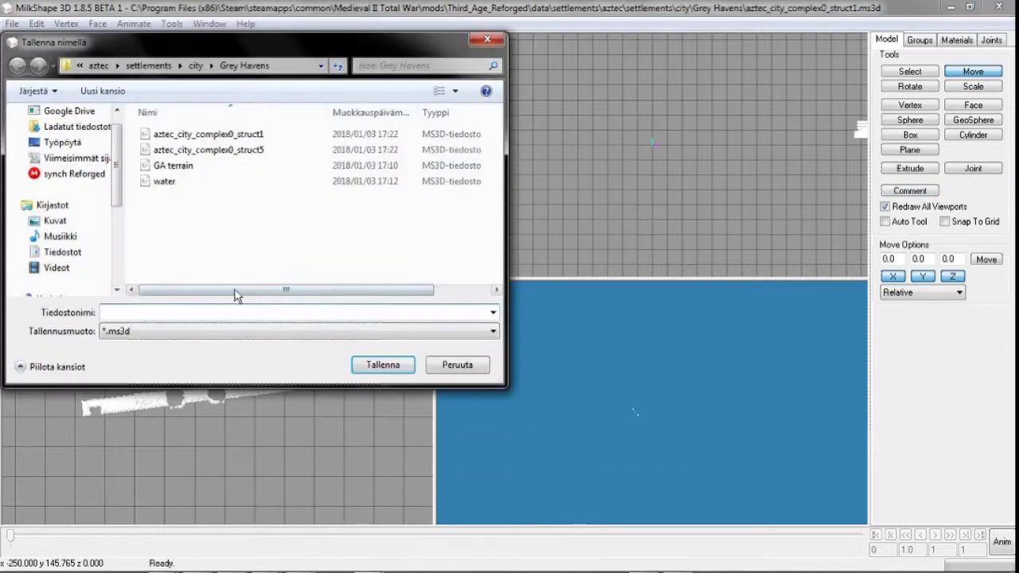
text(gate)
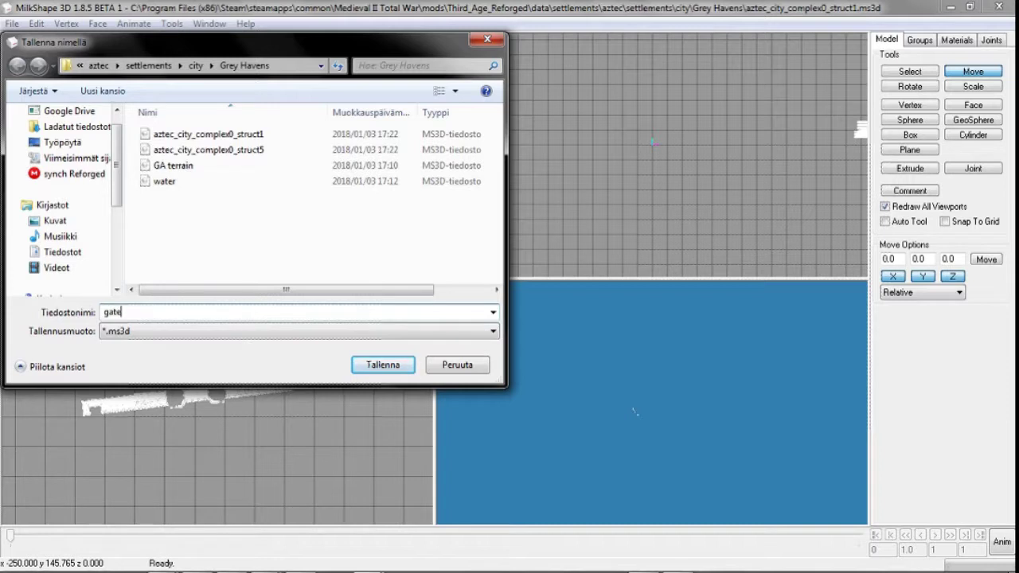
text( sample)
key(Return)
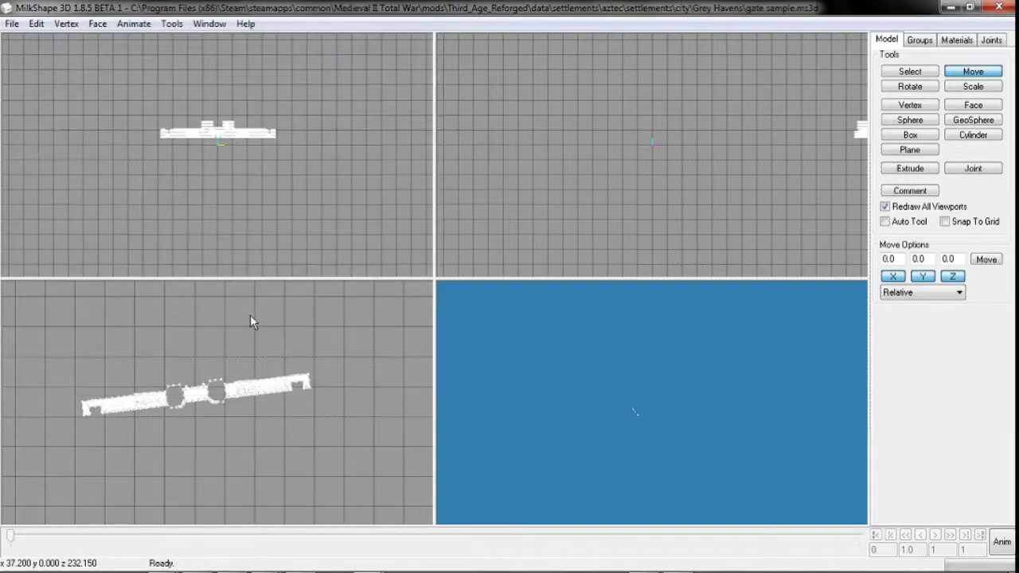
- Merge aztec_city_complex0_struct5 into the gate sample and clear the selection
click(12, 23)
click(52, 105)
double_click(202, 145)
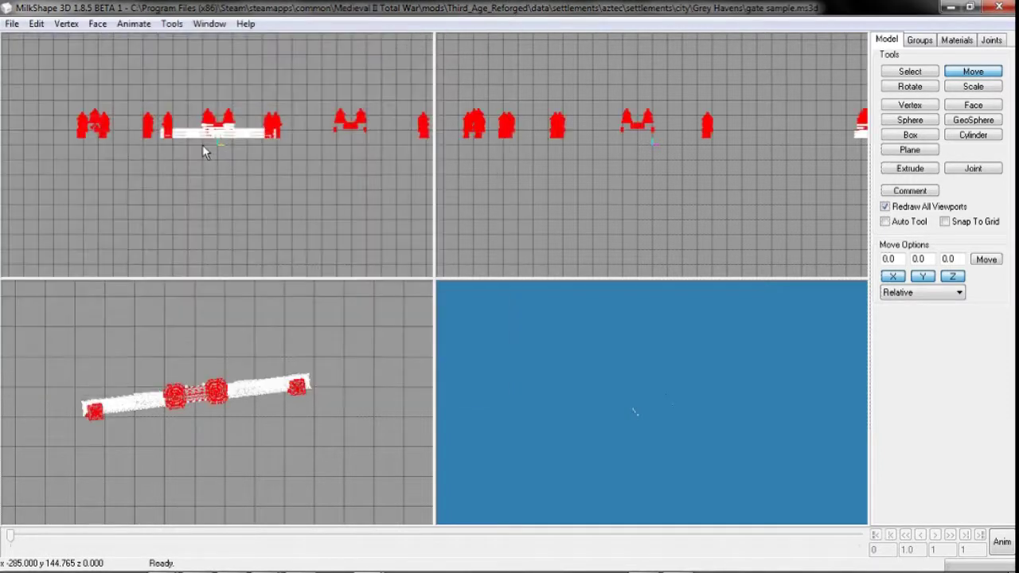
key(ctrl+shift+a)
ctrl+drag(147, 363, 236, 155)
- Delete the distant gatehouse and its neighbouring tower, selecting them by group in the top view
click(920, 40)
click(920, 57)
scroll(917, 62, up, 7)
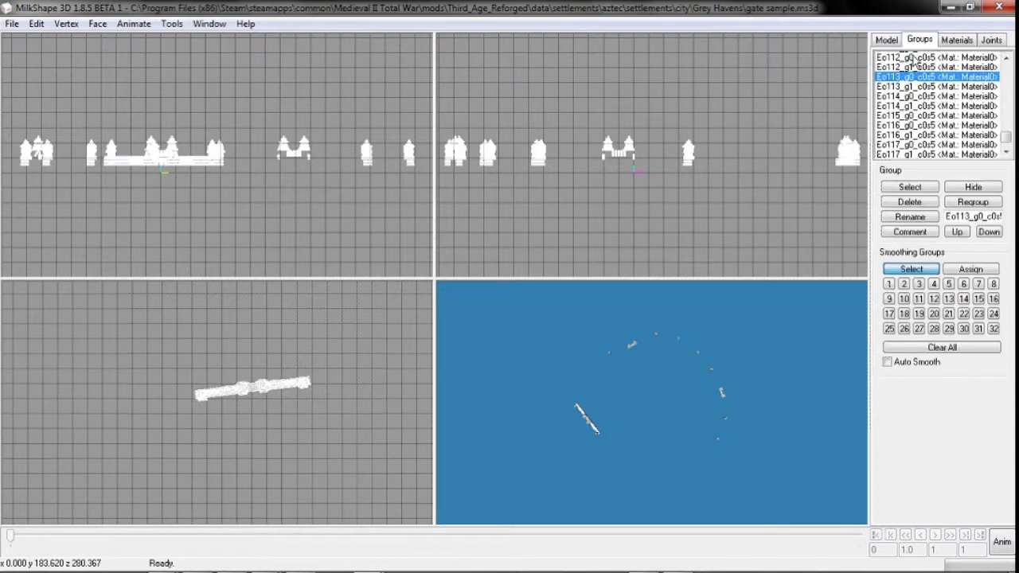
scroll(914, 61, down, 7)
ctrl+drag(301, 312, 293, 509)
drag(58, 312, 228, 465)
click(888, 41)
click(908, 73)
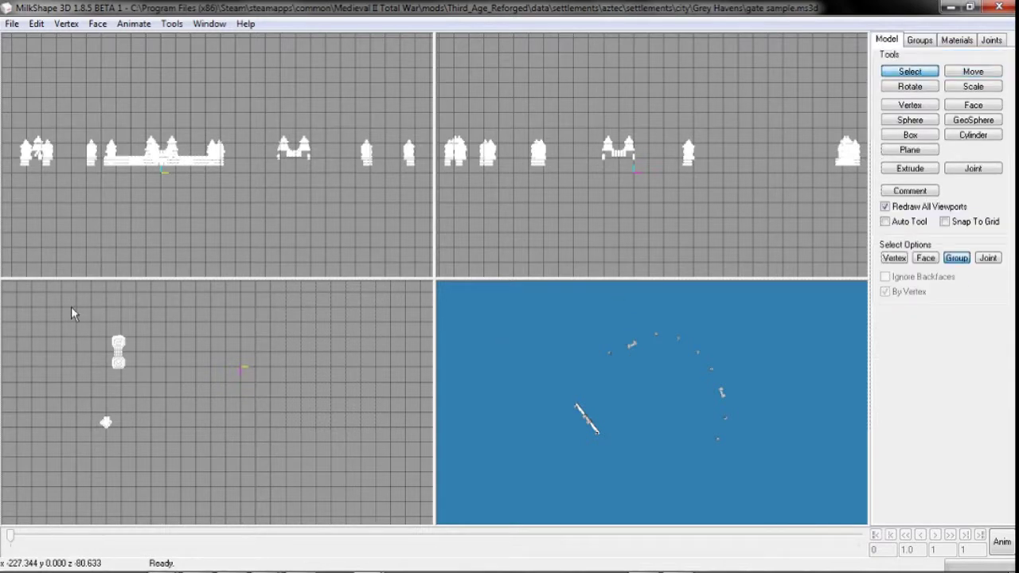
drag(73, 311, 250, 450)
key(Delete)
- Delete the other distant gatehouse and the six surrounding towers, keeping only the main gate wall with its towers
ctrl+drag(246, 343, 170, 504)
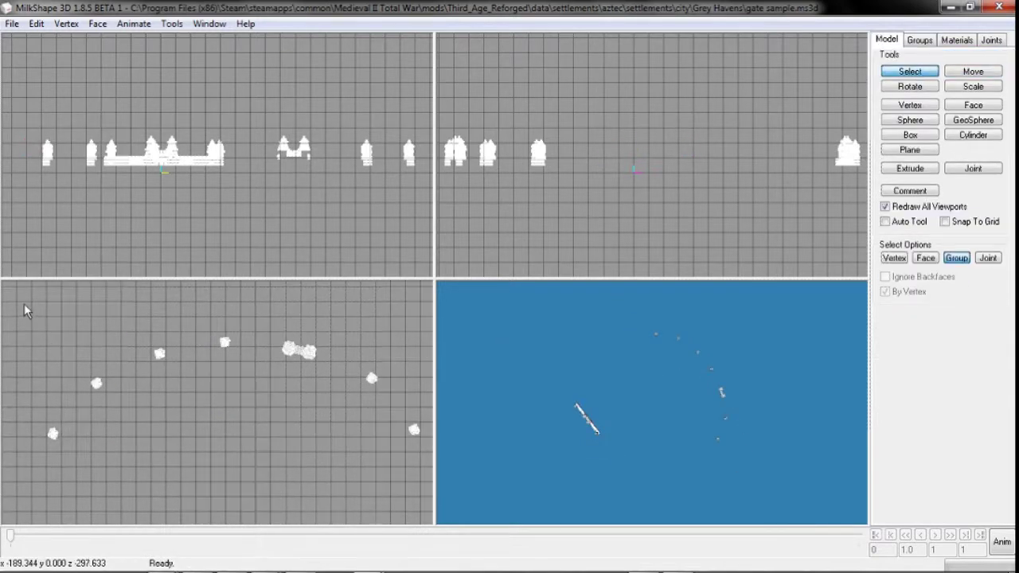
drag(23, 304, 474, 472)
key(Delete)
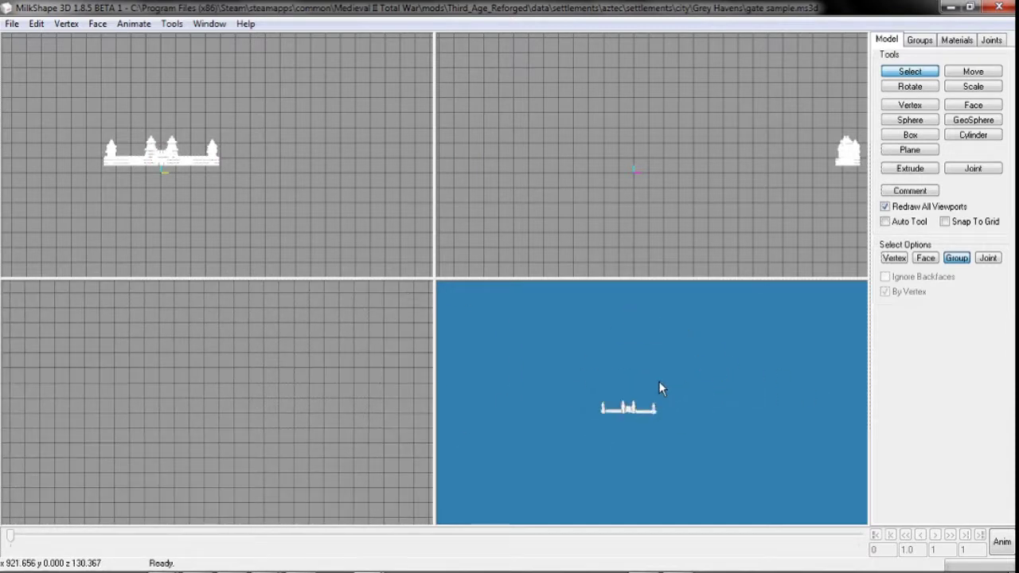
- Look through the group list to find where the c0s1 wall groups end and the c0s5 tower groups begin
click(920, 40)
click(920, 113)
click(919, 154)
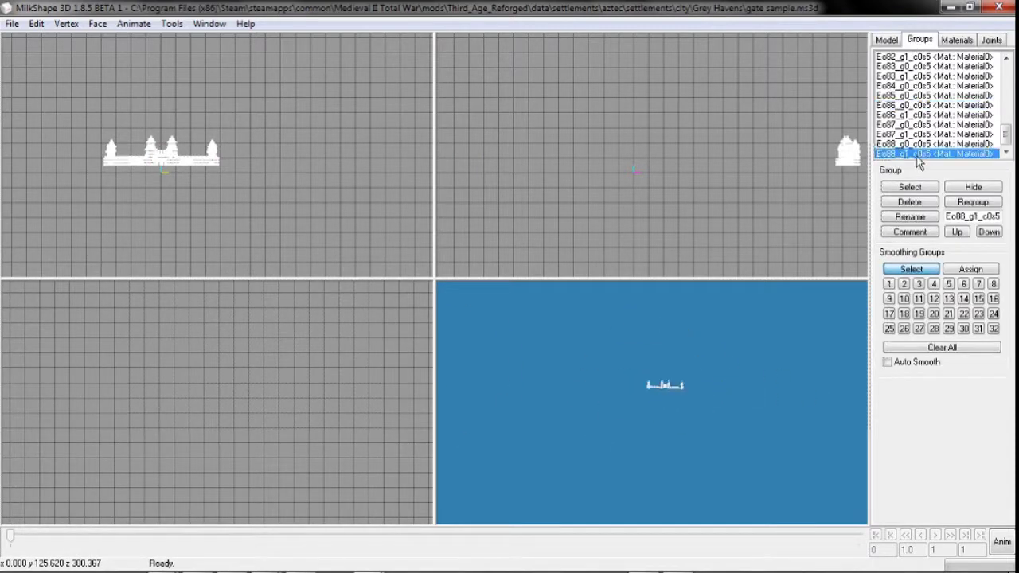
scroll(911, 143, up, 2)
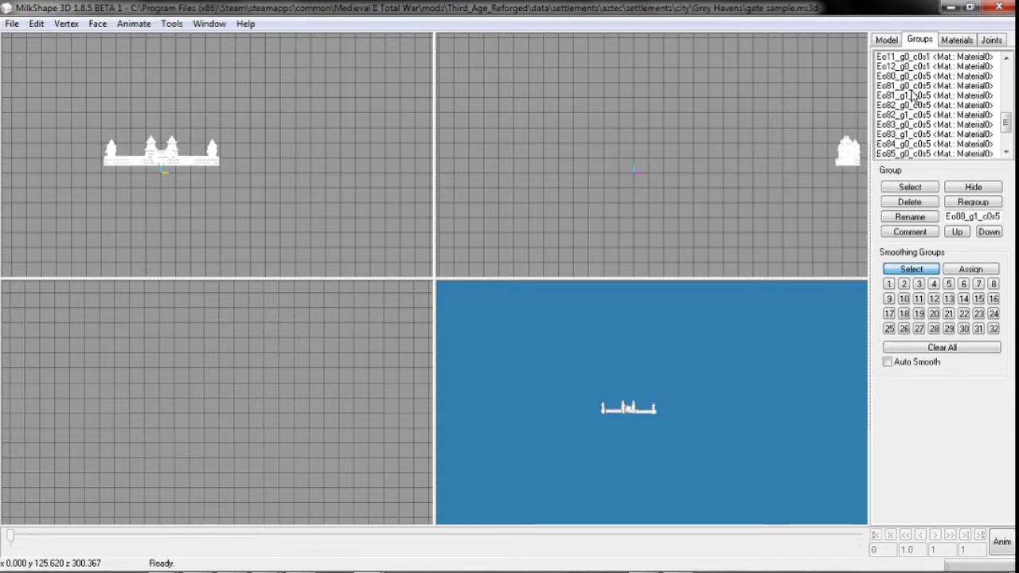
click(911, 88)
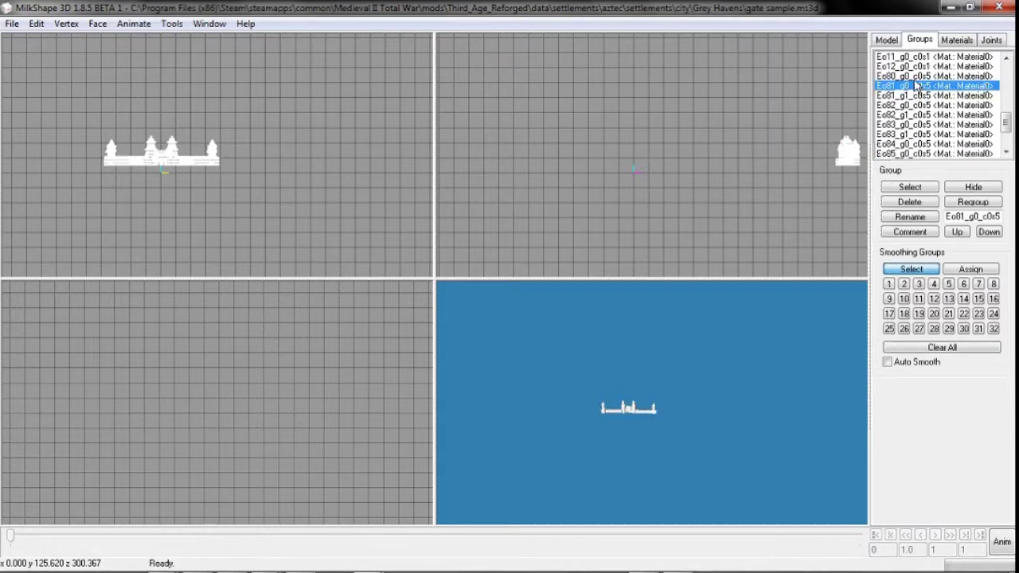
click(912, 76)
scroll(916, 83, up, 1)
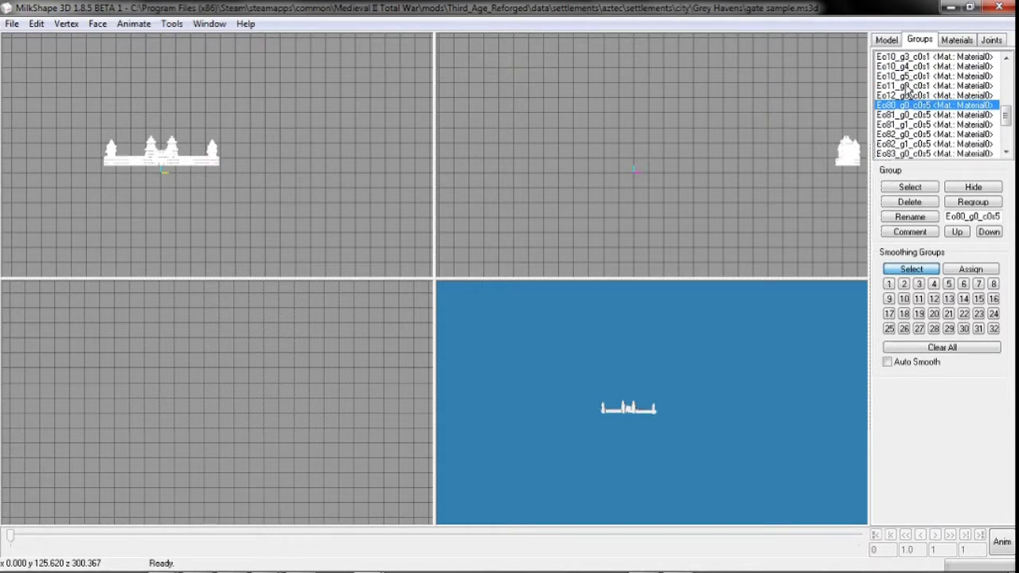
- Try selecting the wall groups individually, including Eo11_g0_c0s1 and Eo12_g0_c0s1, checking them in the top view
click(907, 86)
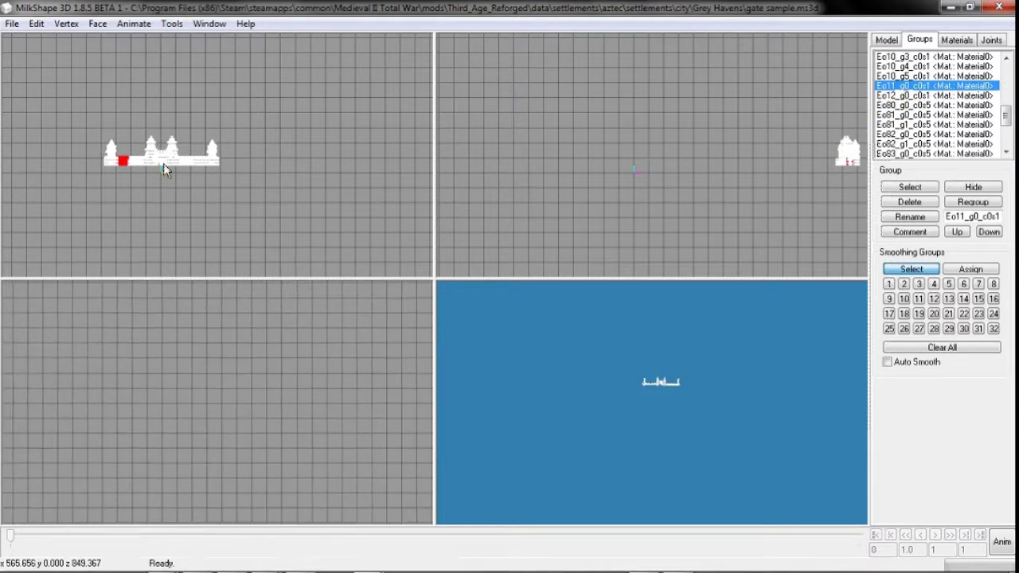
right_click(300, 400)
click(357, 456)
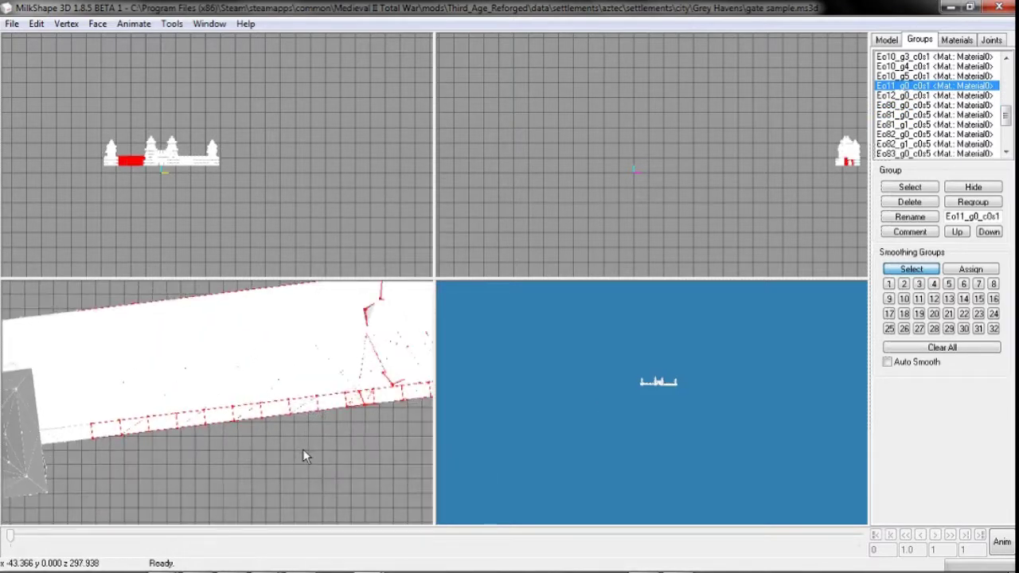
scroll(302, 449, down, 4)
middle_drag(302, 460, 277, 460)
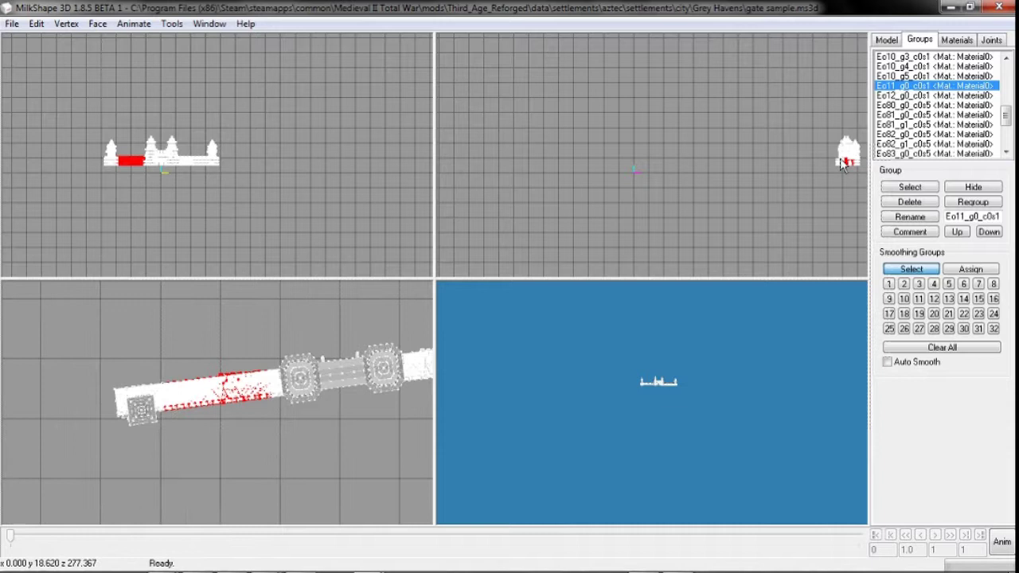
click(913, 76)
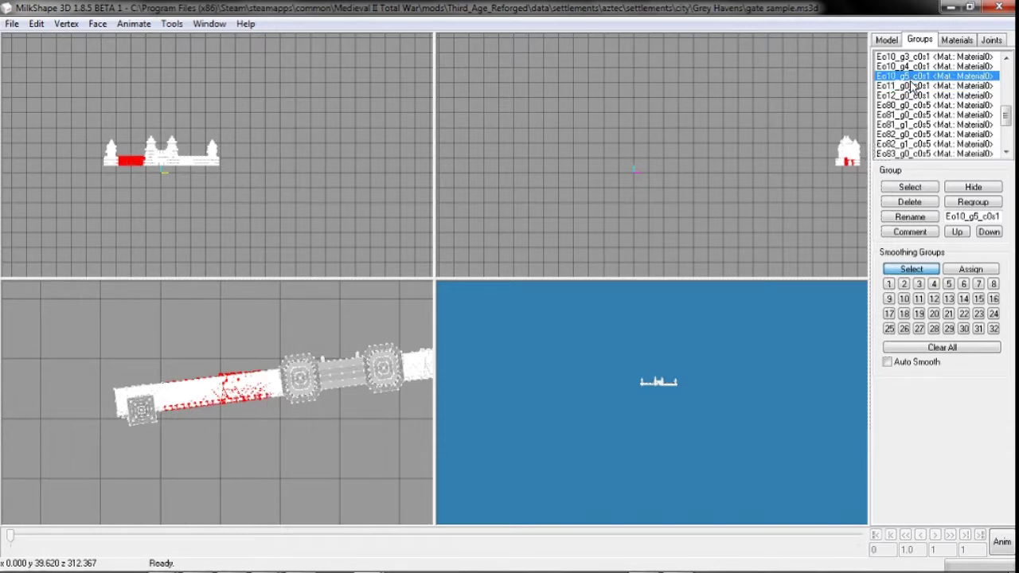
click(886, 39)
drag(178, 367, 257, 421)
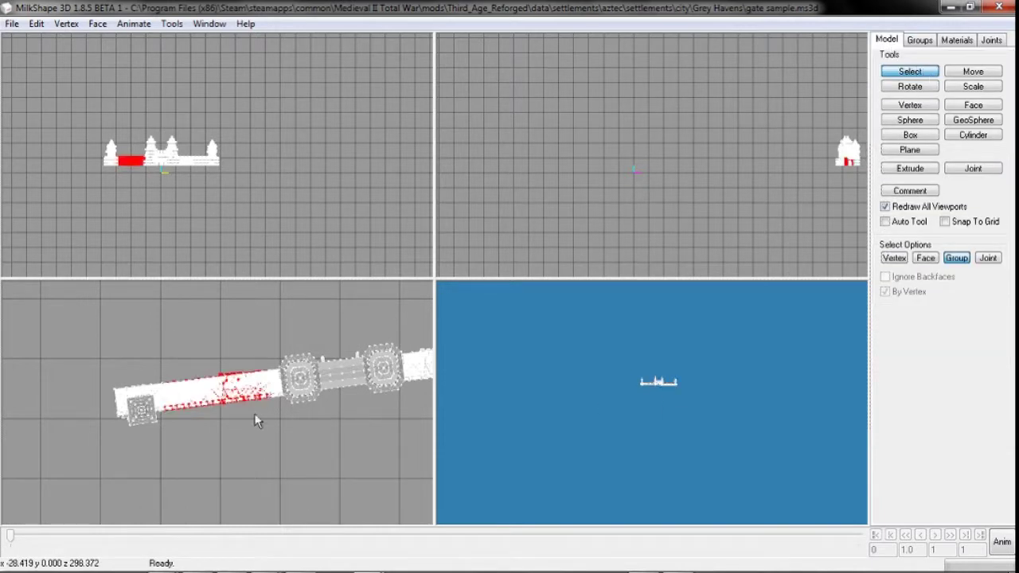
click(919, 40)
click(910, 96)
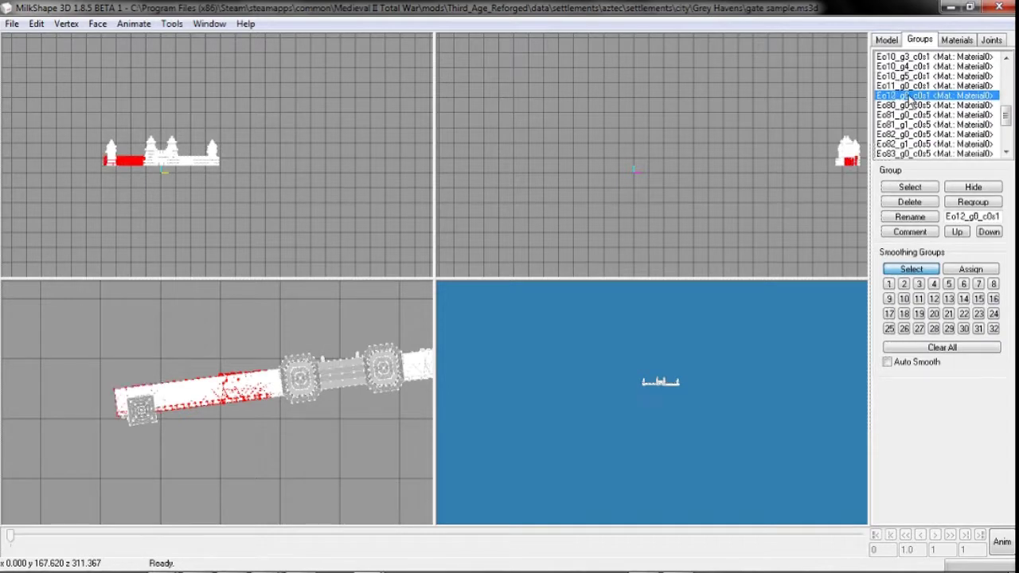
- Select the whole model and deselect the tower and gatehouse groups Eo80_g0_c0s5 through Eo84_g0_c0s5
click(911, 105)
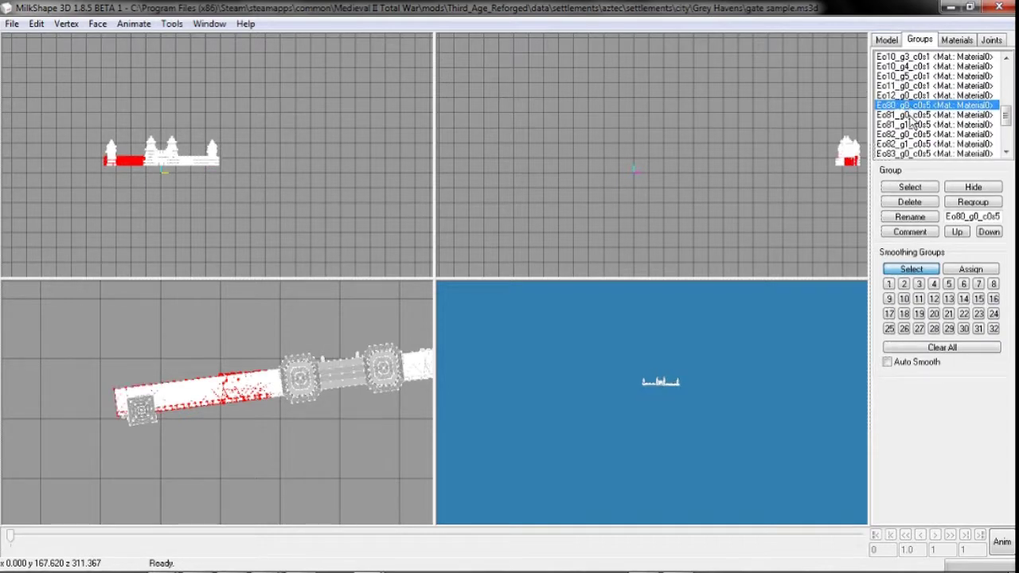
click(905, 116)
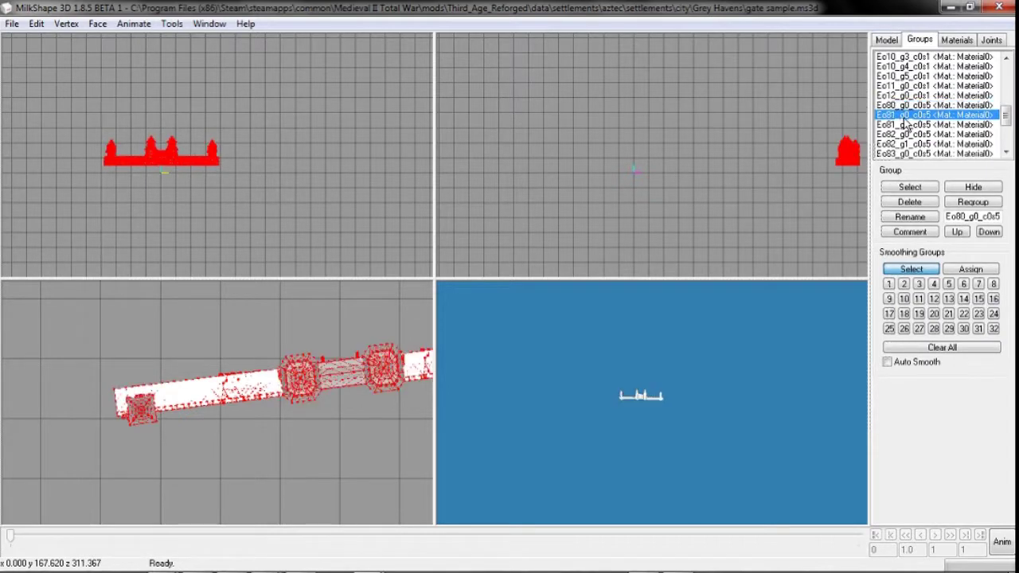
click(910, 105)
click(915, 125)
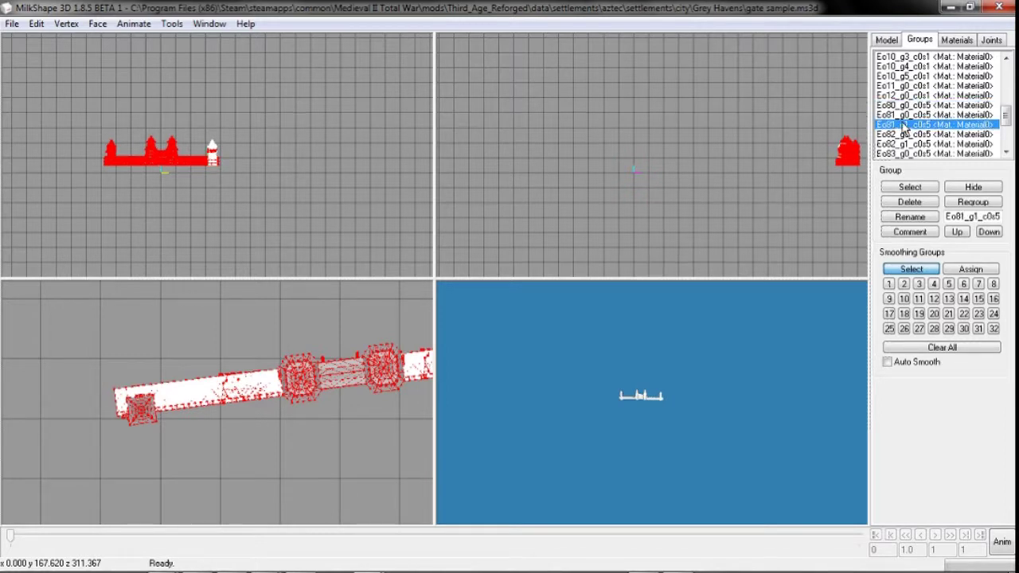
click(920, 134)
click(901, 144)
click(925, 155)
scroll(921, 125, down, 1)
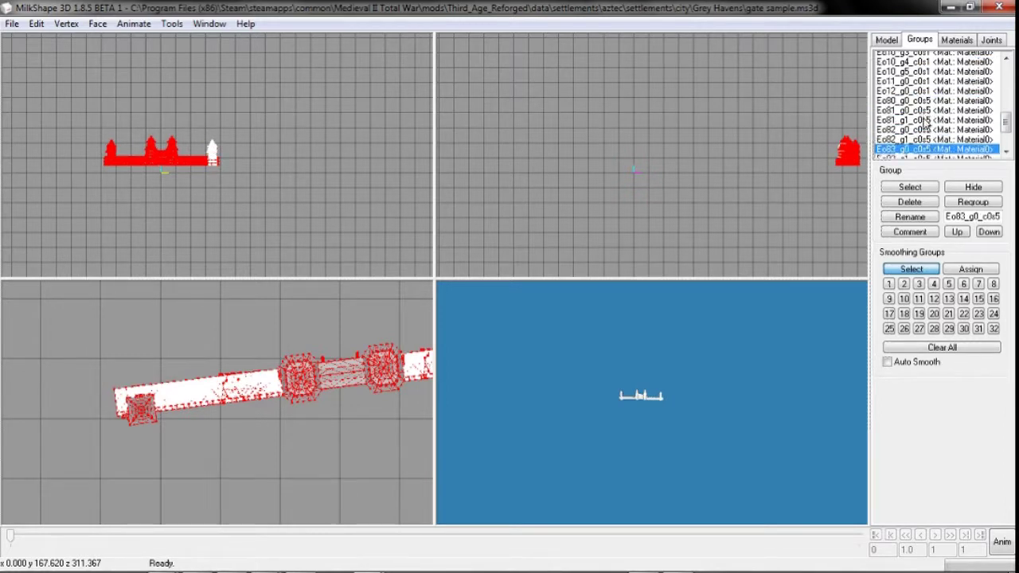
click(911, 135)
click(914, 145)
- Deselect the remaining groups Eo85_g0_c0s5 through Eo88_g1_c0s5, leaving only the c0s1 wall groups selected
scroll(917, 151, down, 1)
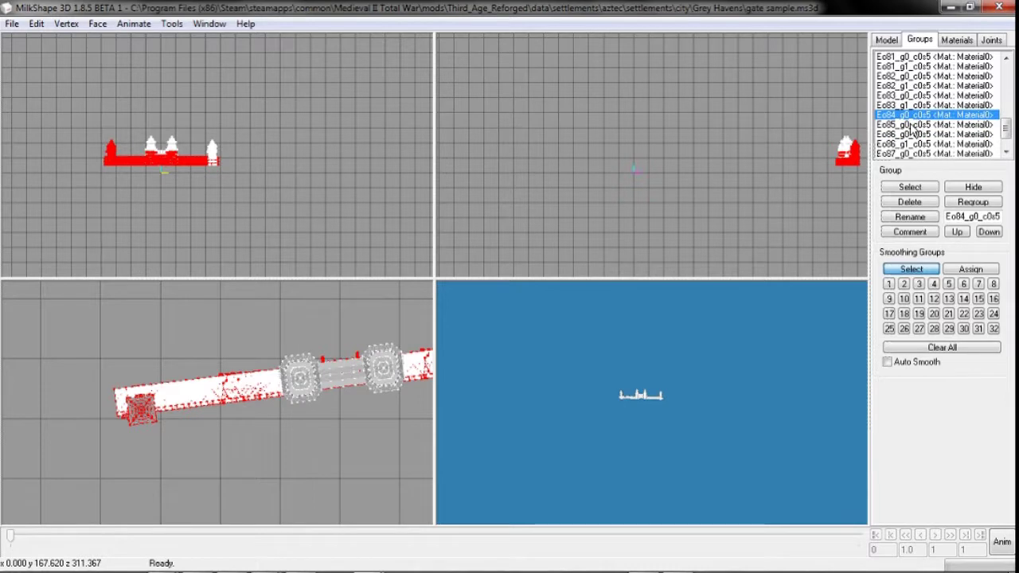
click(917, 125)
click(911, 136)
scroll(911, 135, down, 1)
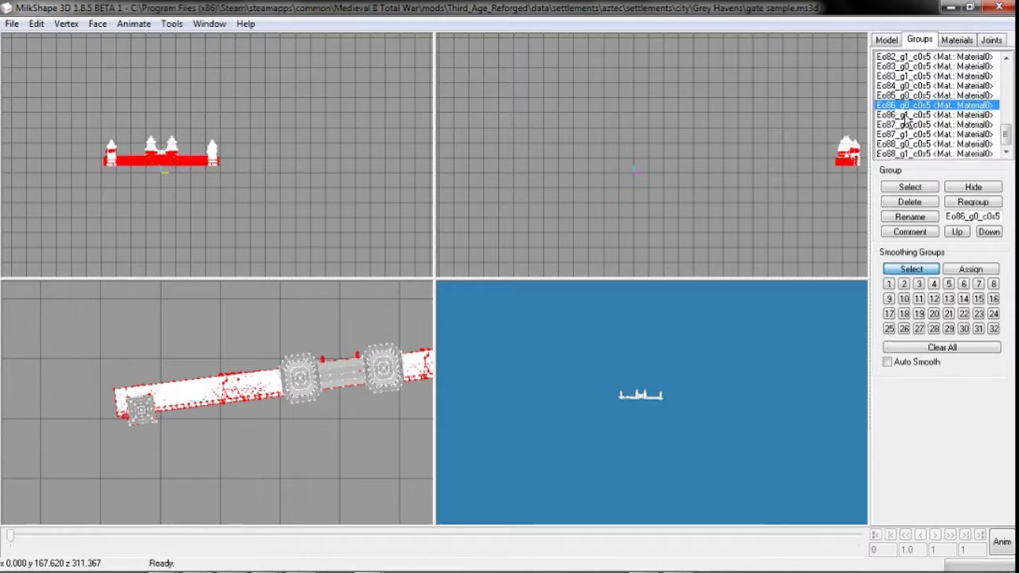
click(908, 116)
click(915, 125)
click(909, 136)
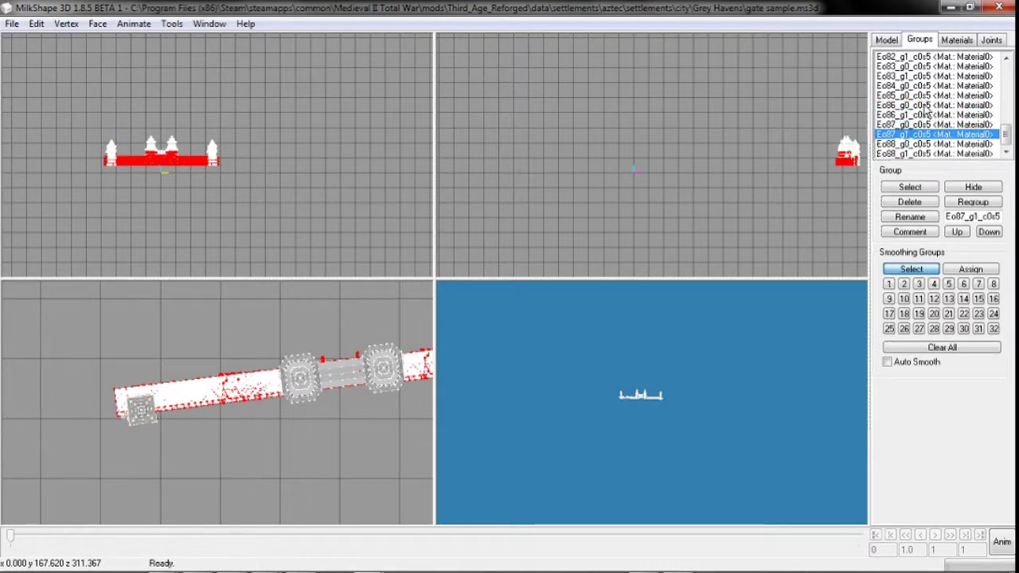
click(913, 145)
click(910, 153)
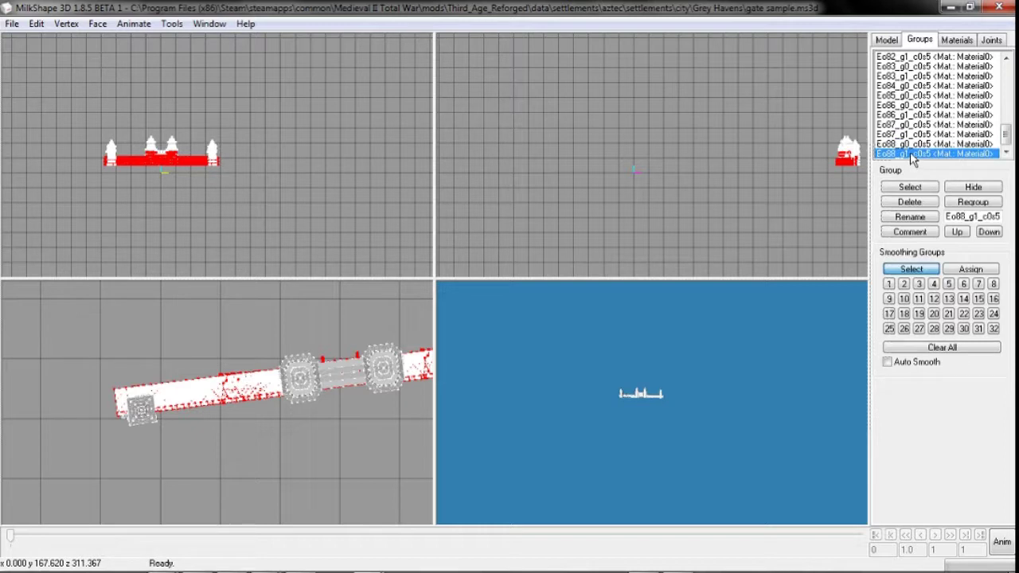
- Delete the selected c0s1 wall groups, save the remaining towers as tower sample in the Grey Havens folder, and close the model
click(11, 24)
click(38, 91)
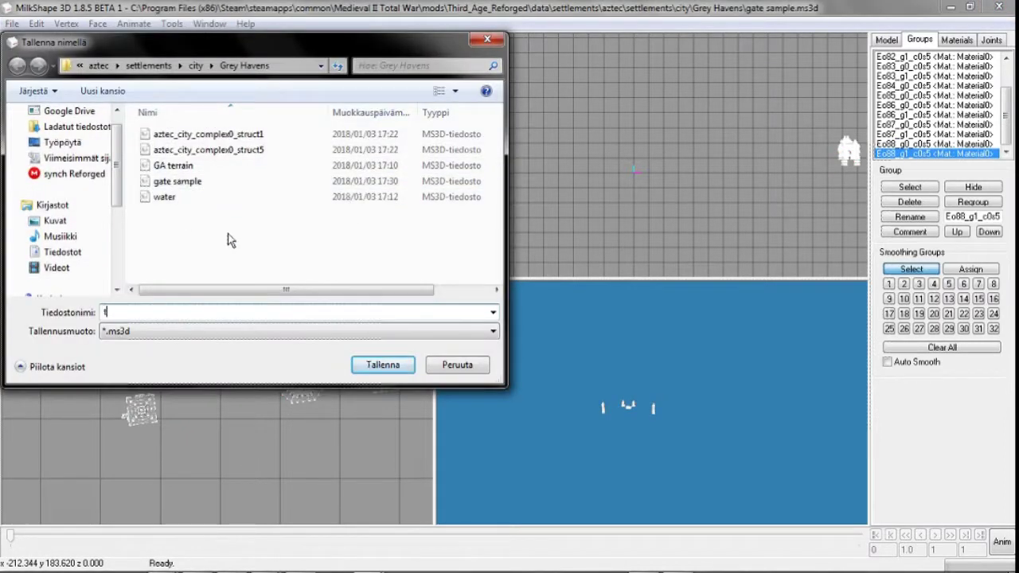
text(tower sample)
key(Return)
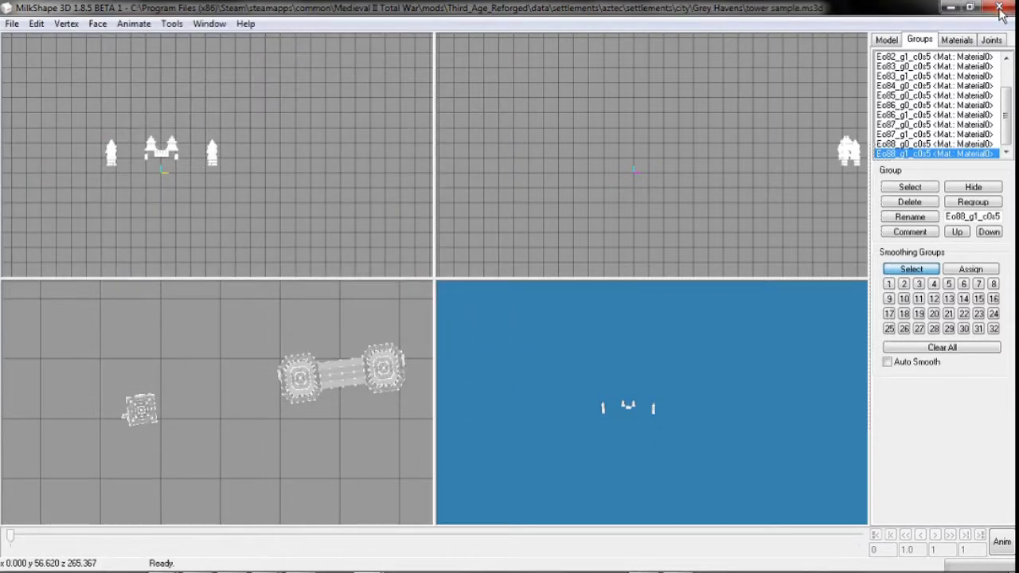
click(910, 231)
click(529, 428)
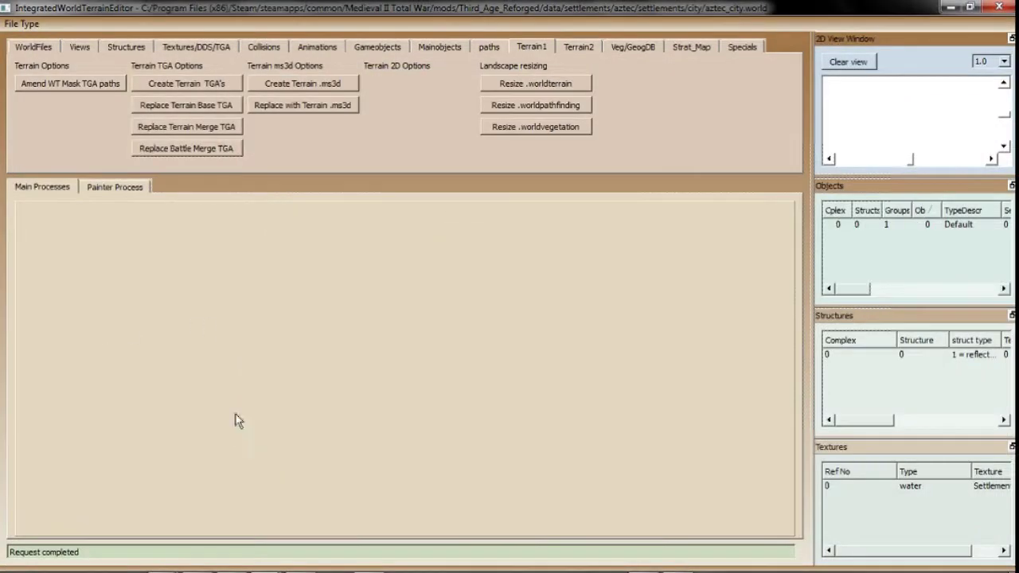
- Resize aztec_city.worldterrain from the city backup folder and create a terrain ms3d from the aztec_city_resized.worldterrain there
click(535, 84)
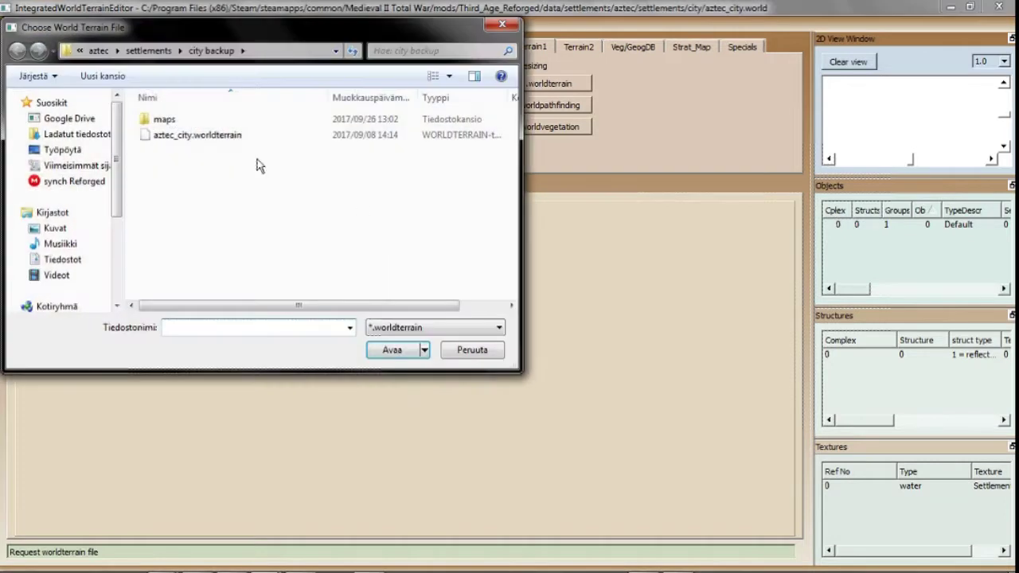
click(224, 137)
double_click(224, 137)
click(701, 521)
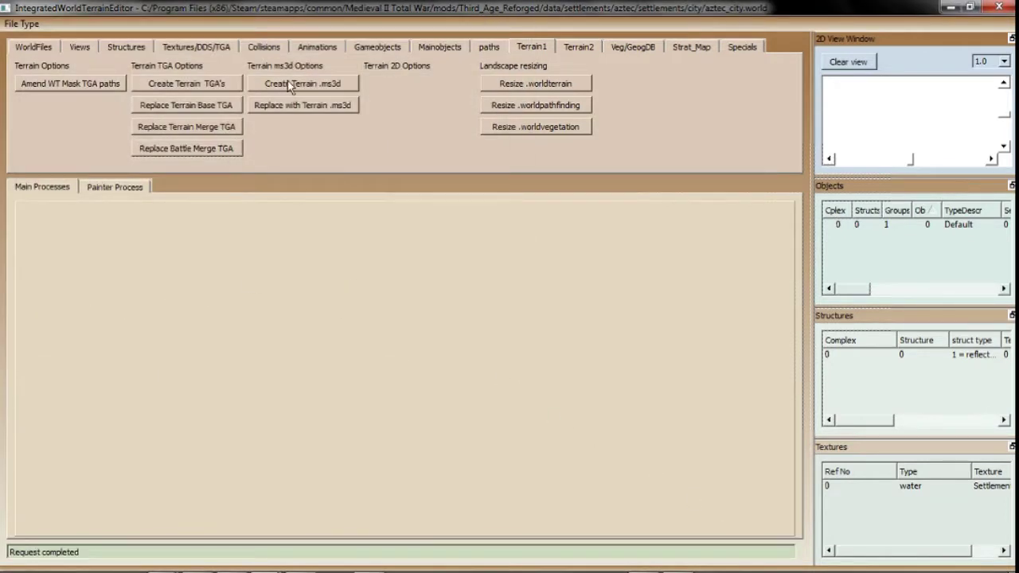
click(289, 85)
double_click(224, 151)
- Open the aztec_city_WT model from the city folder to check its terrain, and close it again
mouse_move(179, 559)
click(170, 467)
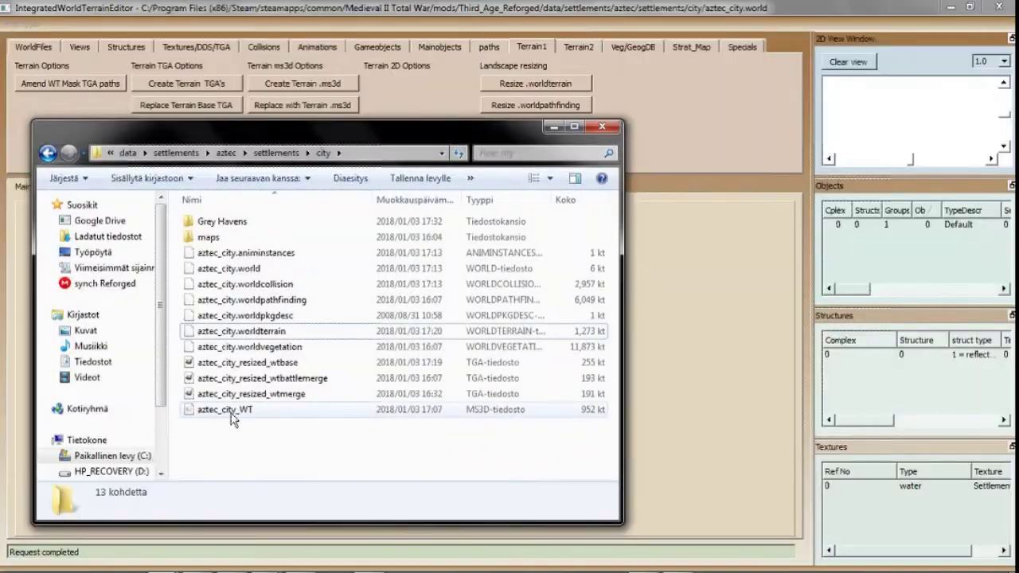
double_click(231, 410)
click(591, 333)
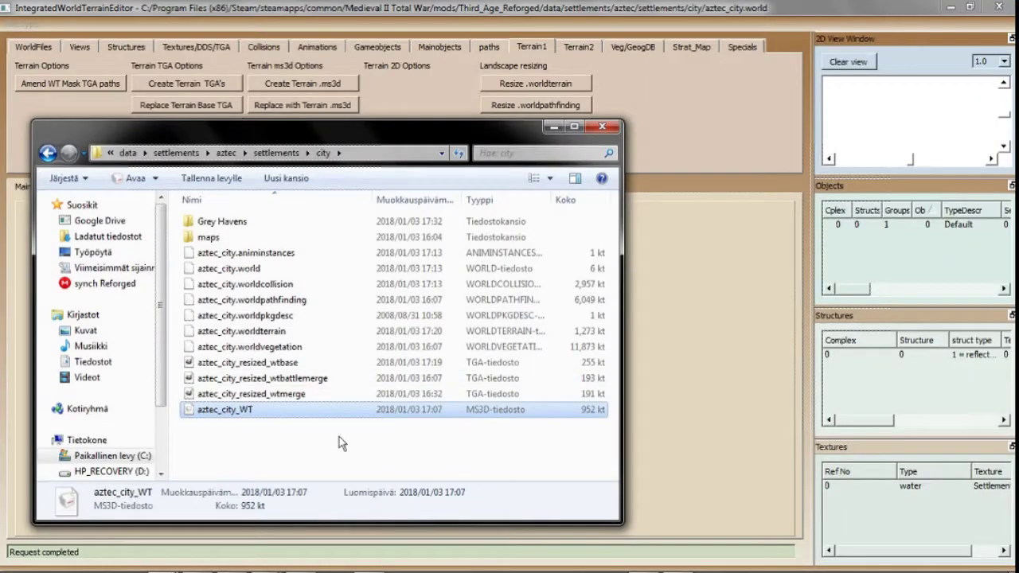
click(339, 437)
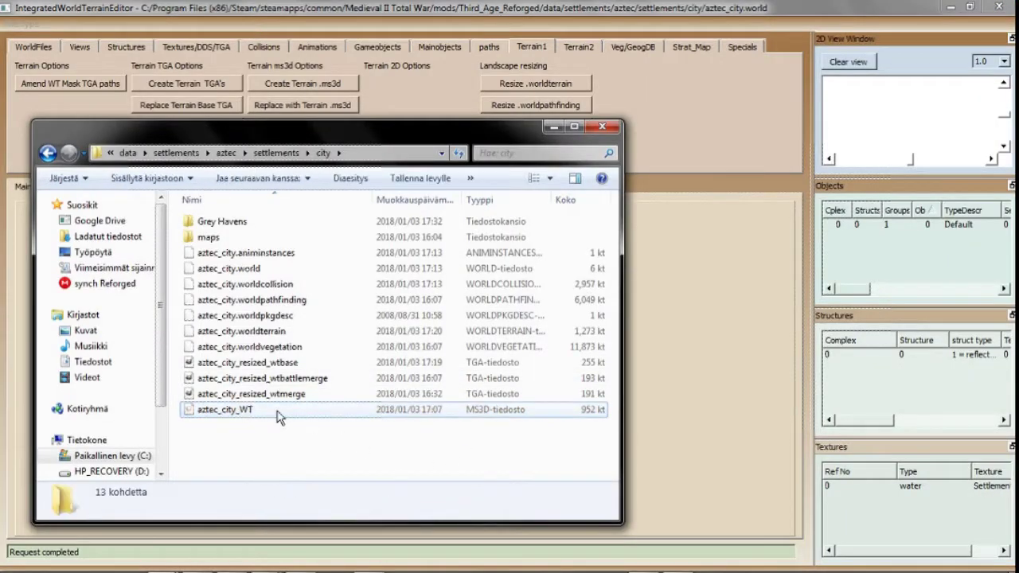
- Try to delete the aztec_city_WT model from the city folder
click(277, 412)
key(Delete)
key(Return)
click(652, 373)
click(384, 452)
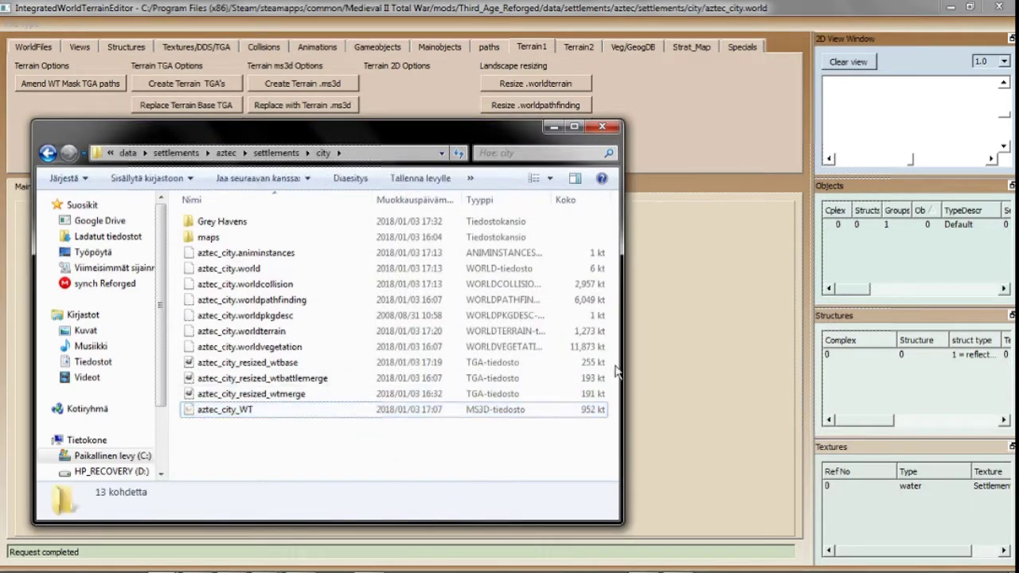
click(337, 110)
double_click(251, 153)
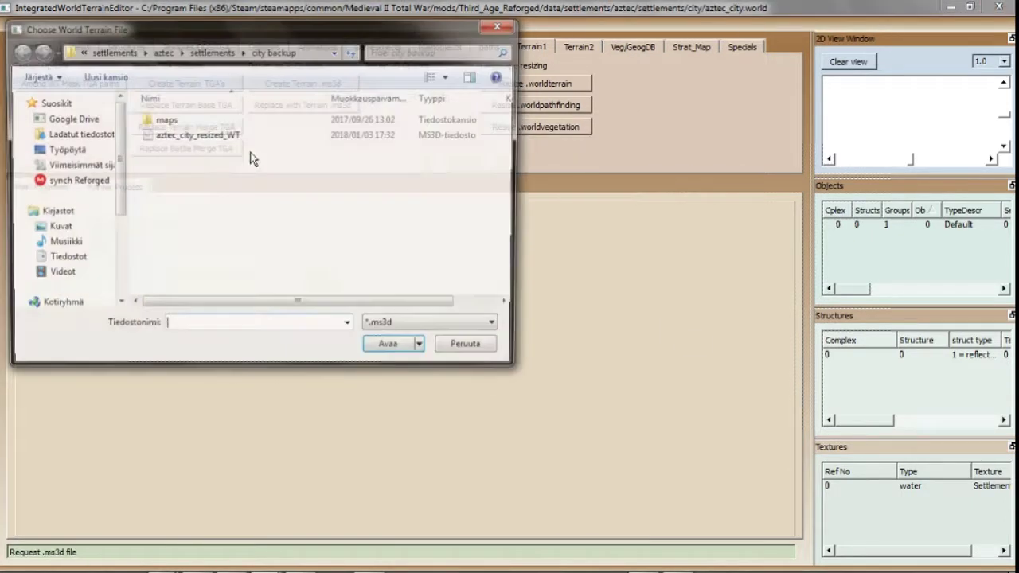
click(465, 356)
click(314, 114)
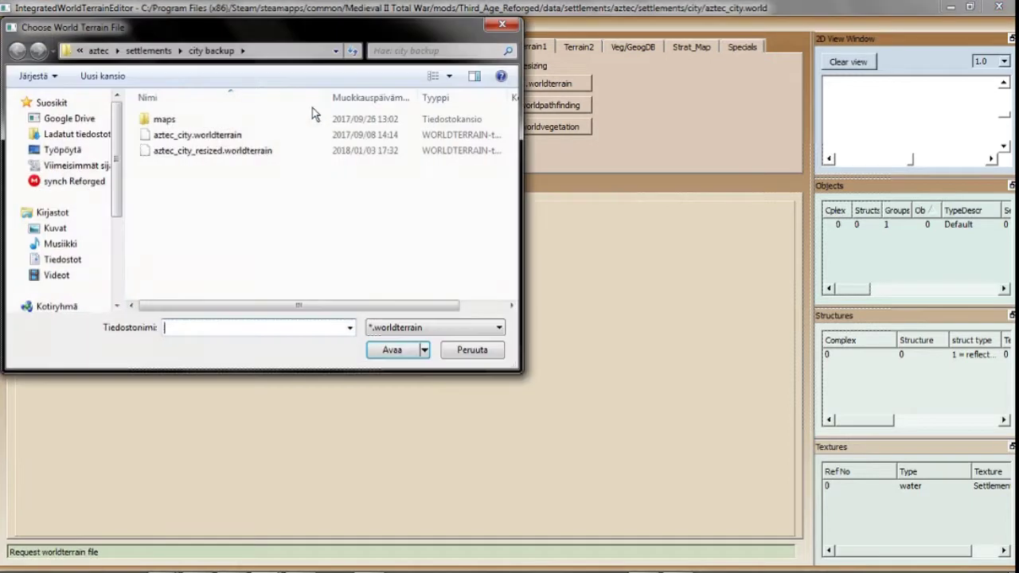
click(475, 354)
- Resize aztec_city.worldterrain from the city folder to 181 by 181 vertices without applying merge distances
click(543, 88)
click(149, 50)
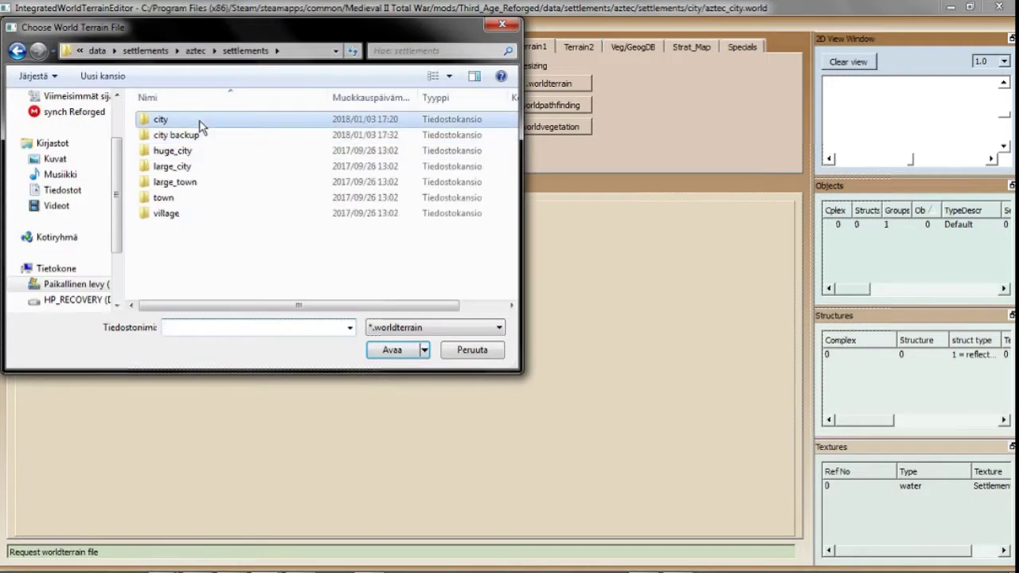
double_click(199, 120)
double_click(355, 155)
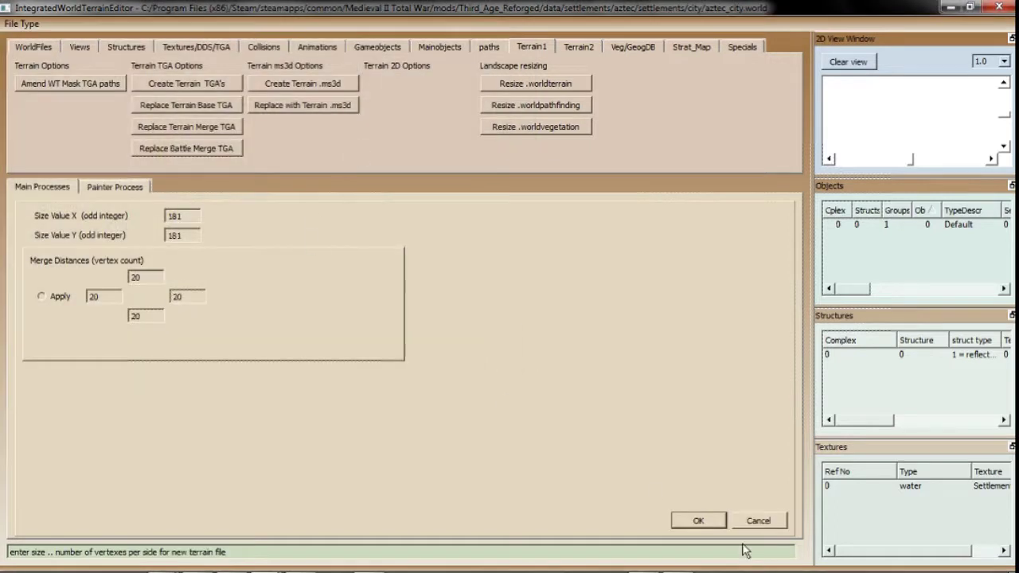
click(698, 520)
- Create a terrain ms3d from aztec_city_resized.worldterrain in the city folder and open the aztec_city_resized_WT model in MilkShape
click(280, 108)
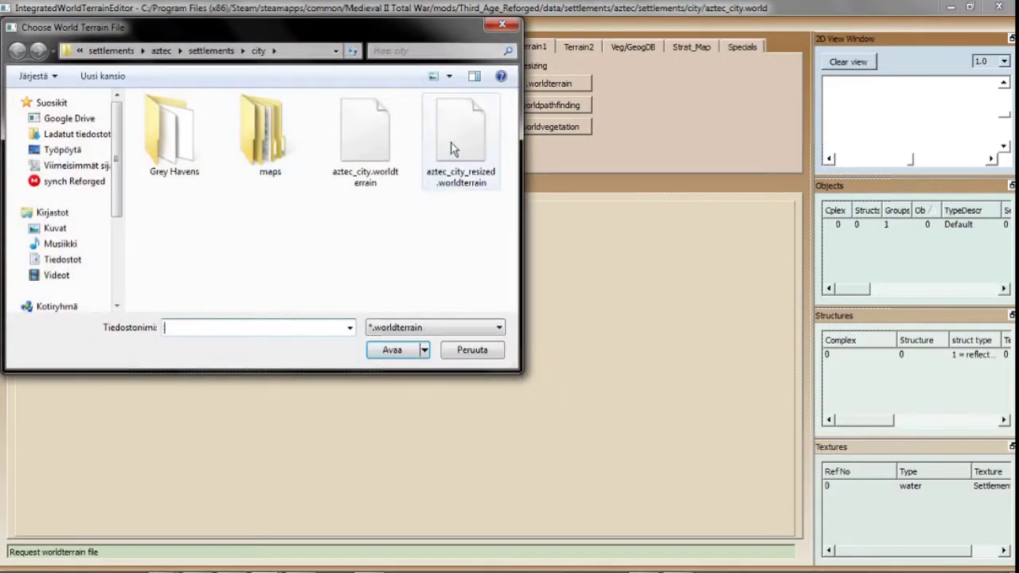
double_click(448, 161)
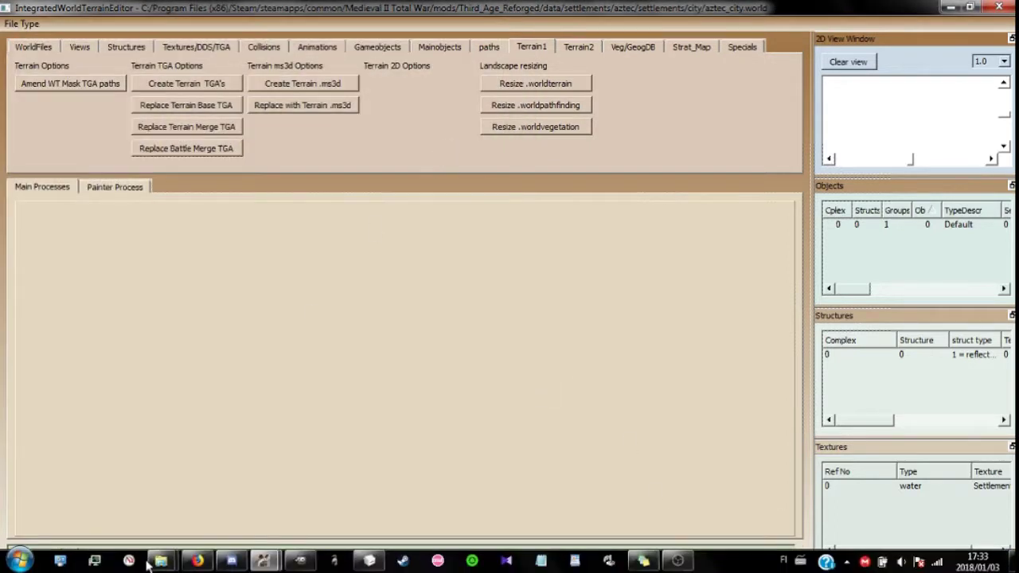
mouse_move(160, 566)
click(90, 486)
double_click(273, 378)
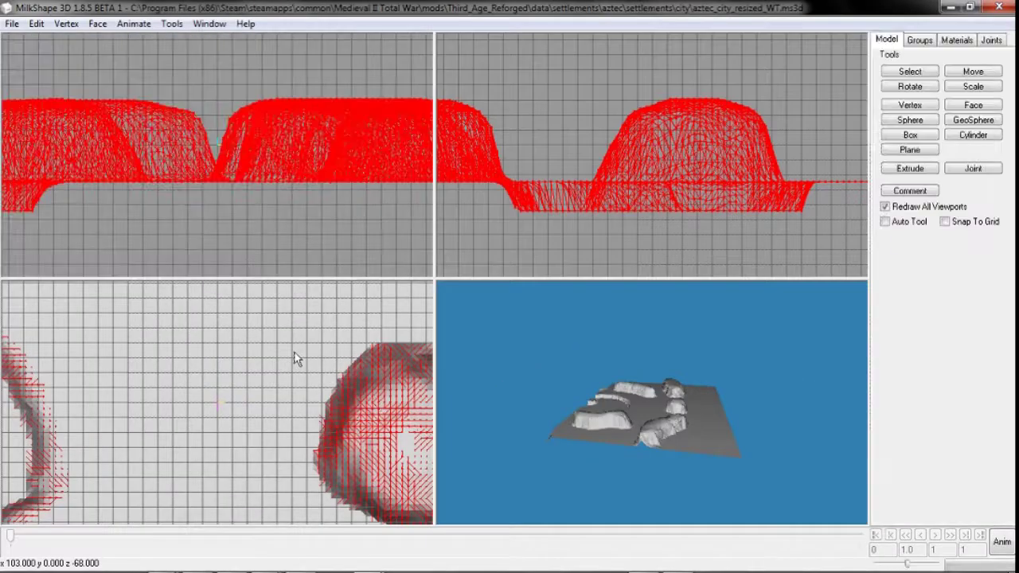
- Mirror the whole terrain model left to right and clear the selection
drag(588, 397, 590, 421)
click(66, 23)
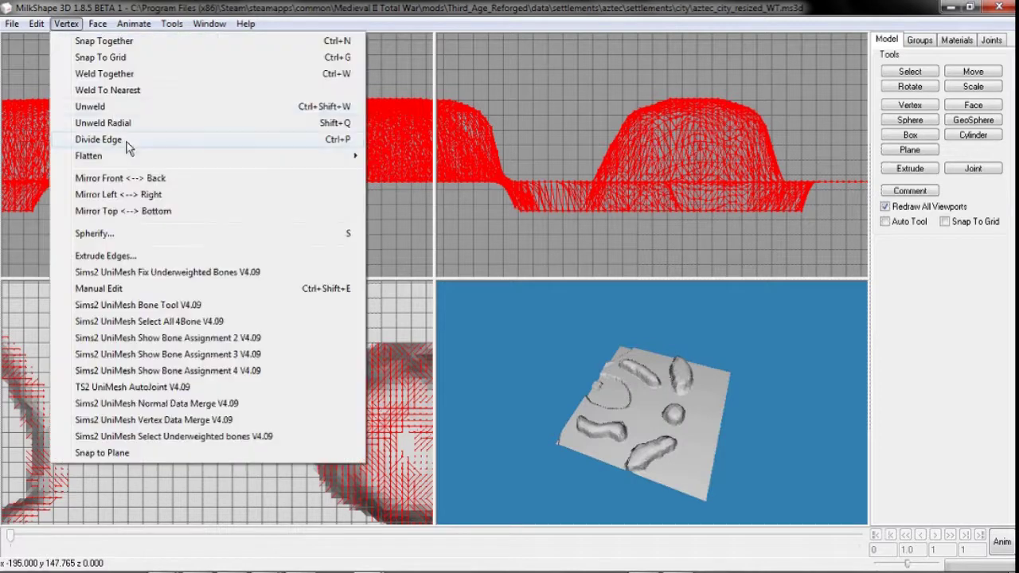
click(104, 190)
click(257, 231)
- Remove all text from the terrain model's comment
click(924, 194)
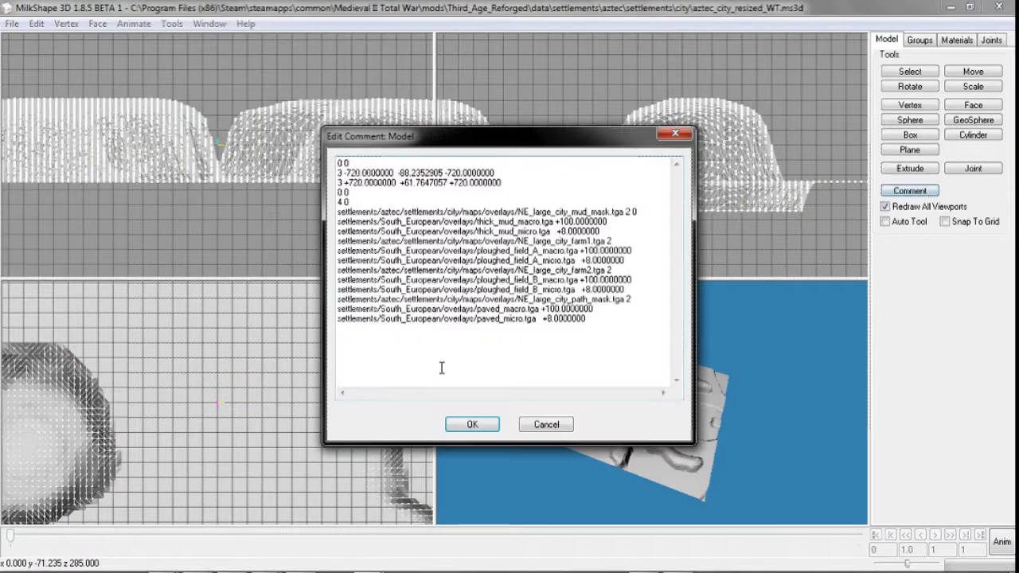
drag(441, 368, 305, 158)
key(Delete)
click(473, 424)
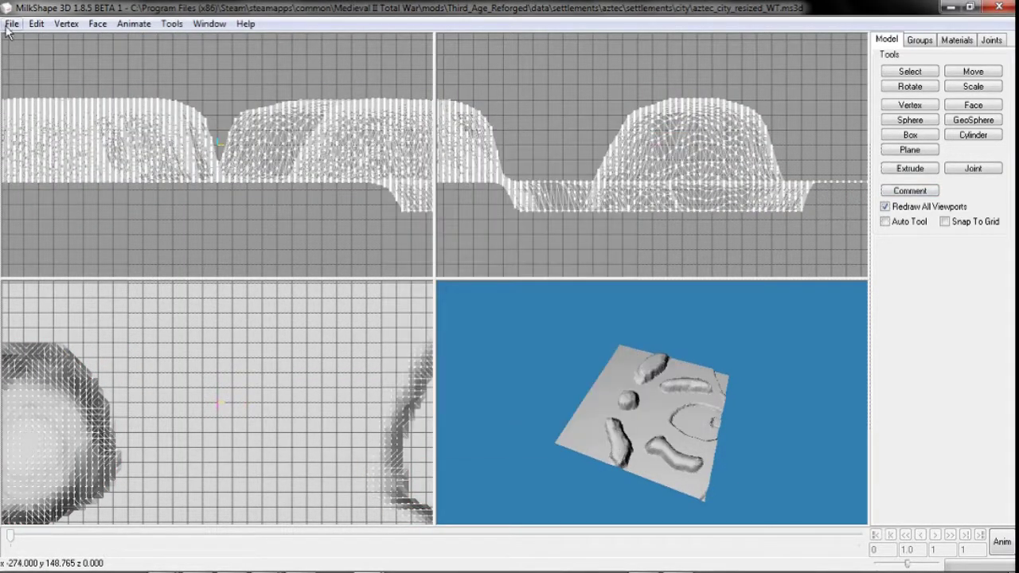
- Save the terrain over GA terrain in the Grey Havens folder, and close both it and the open water model
click(12, 23)
click(36, 89)
double_click(173, 166)
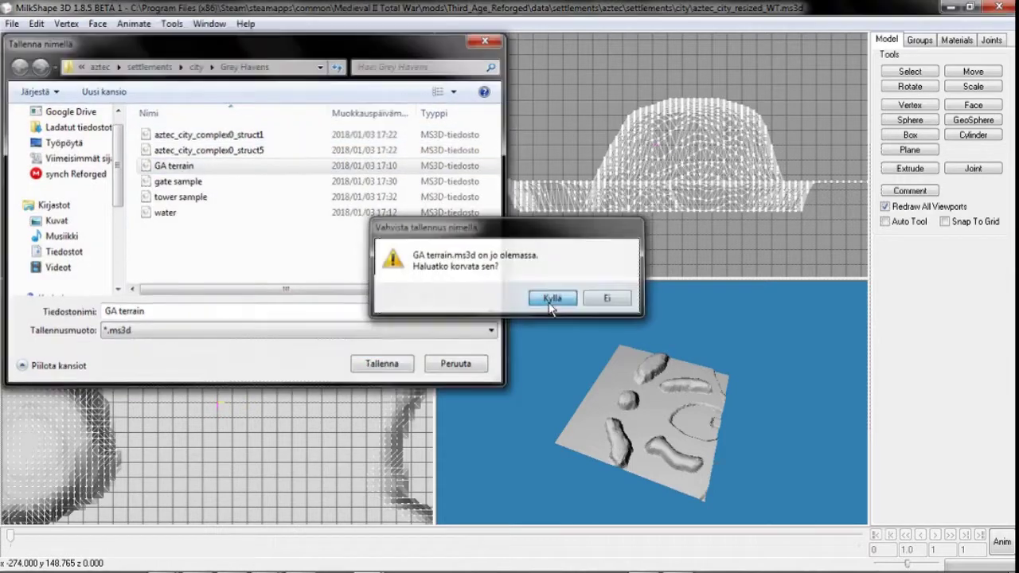
click(550, 301)
click(1005, 8)
click(668, 432)
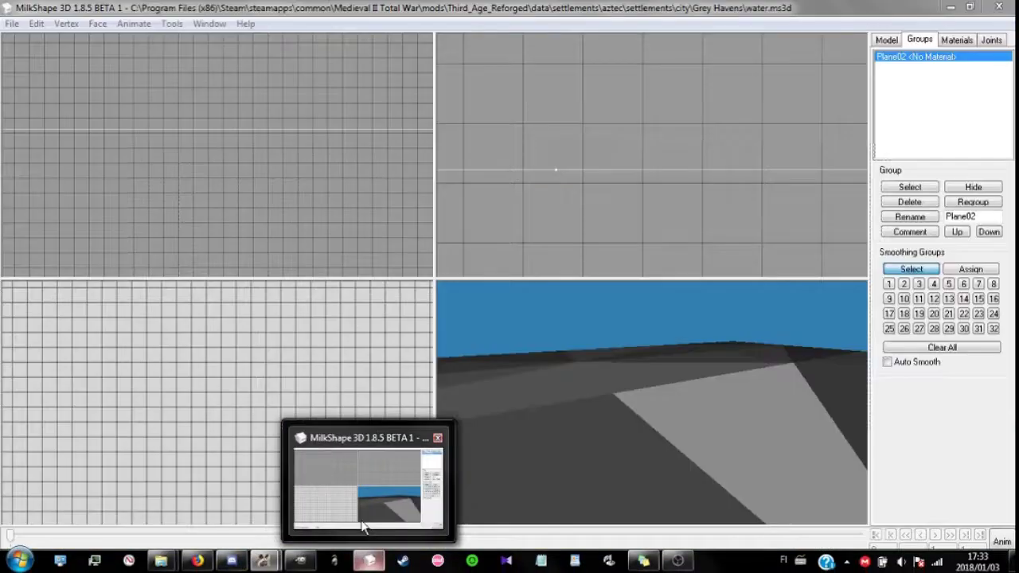
click(364, 518)
click(1005, 8)
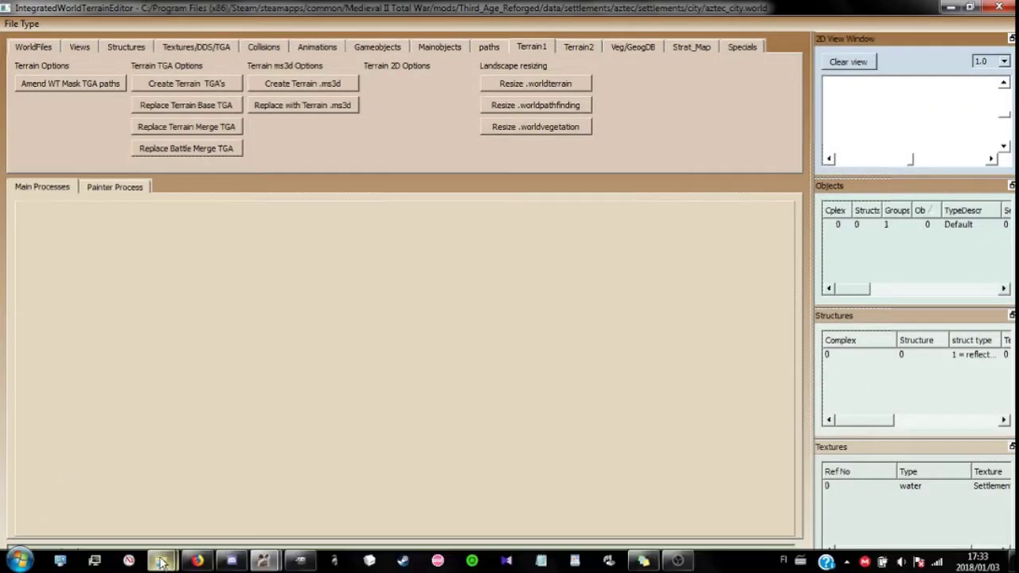
- Delete aztec_city_complex0_struct1 and aztec_city_complex0_struct5 from the Grey Havens folder and open the GA terrain model
mouse_move(162, 560)
click(267, 495)
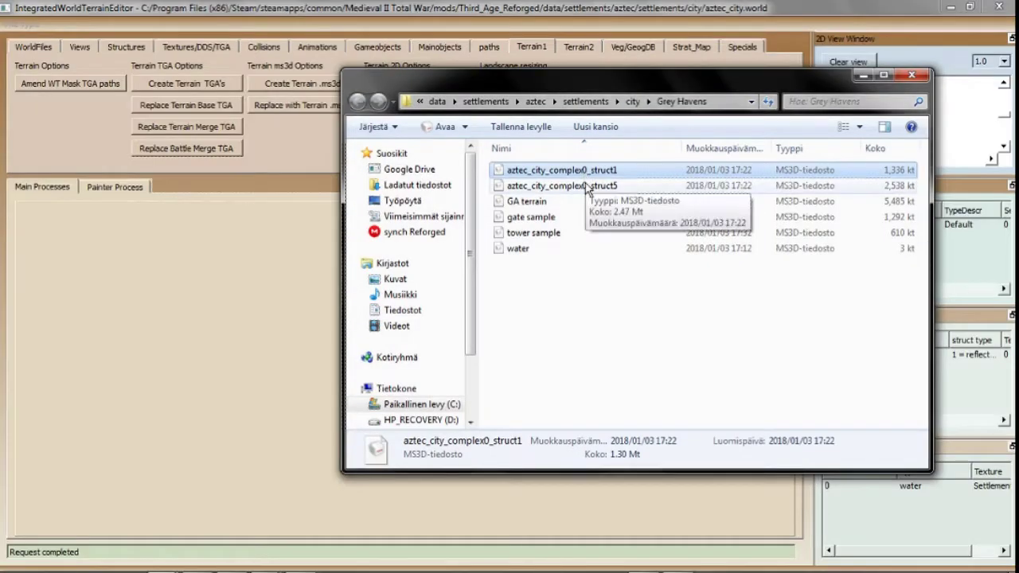
shift+click(589, 185)
key(Delete)
double_click(527, 169)
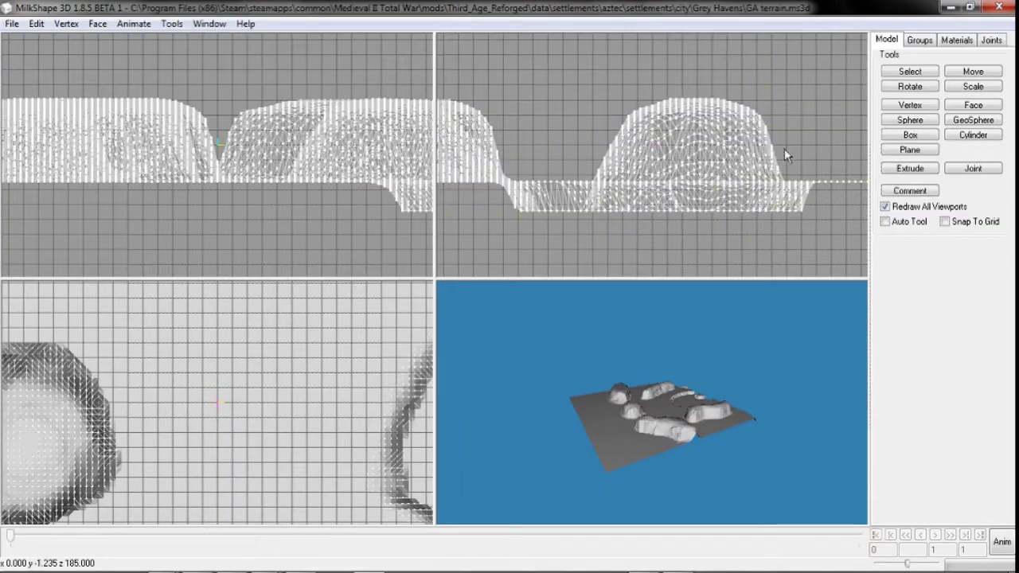
- Select the upper faces of the hills in the side view and delete them, keeping the flat ground
click(906, 72)
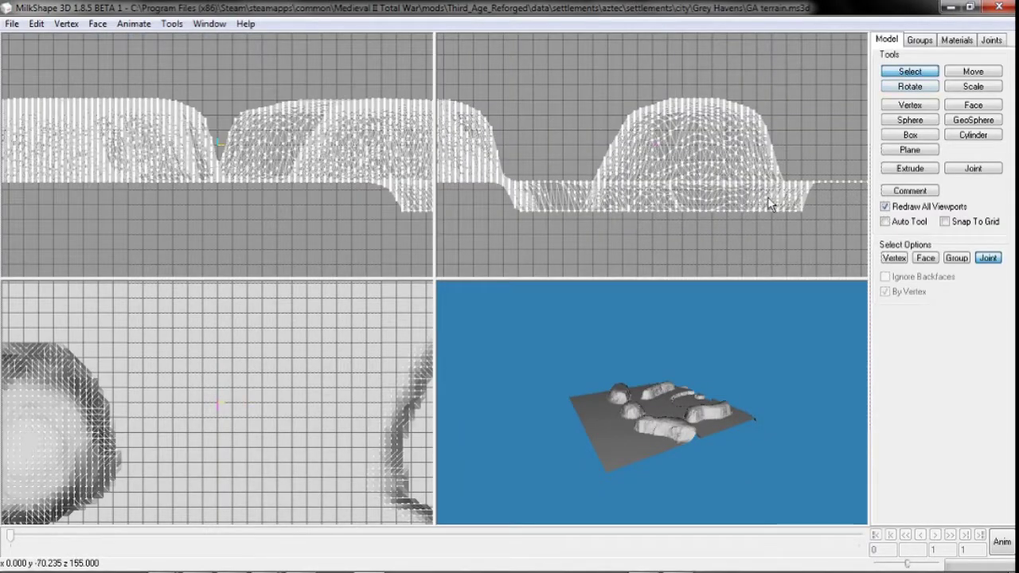
ctrl+drag(799, 197, 457, 201)
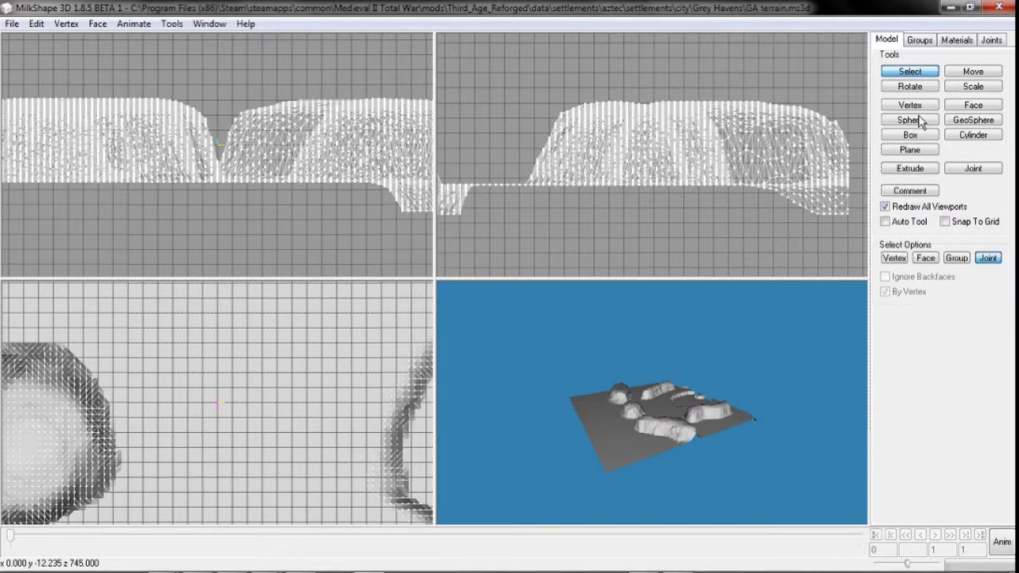
click(925, 258)
drag(860, 160, 4, 104)
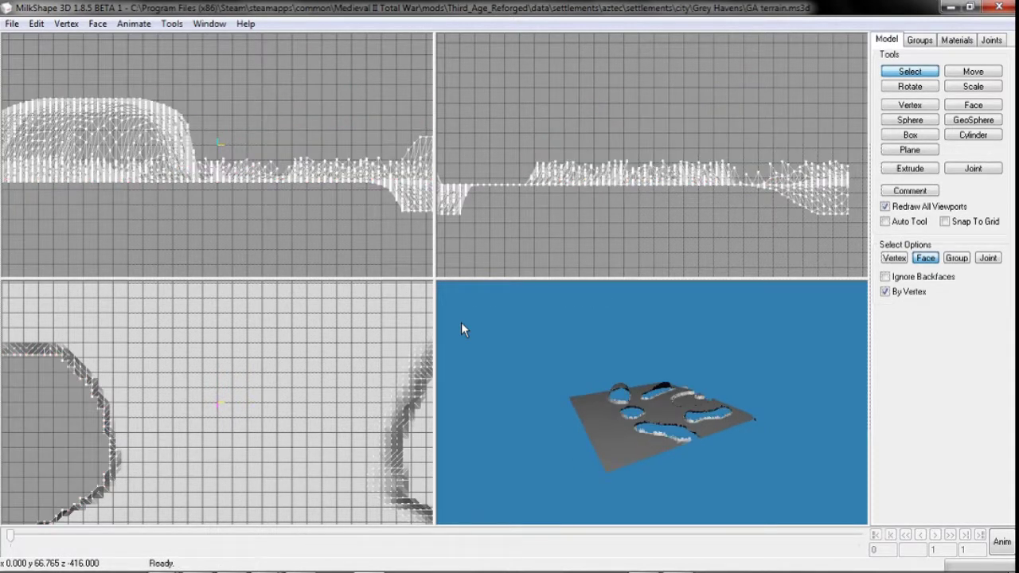
- Delete the upper faces of the remaining tall hill at the terrain's edge
drag(460, 322, 621, 310)
ctrl+drag(449, 217, 804, 208)
ctrl+drag(511, 208, 774, 208)
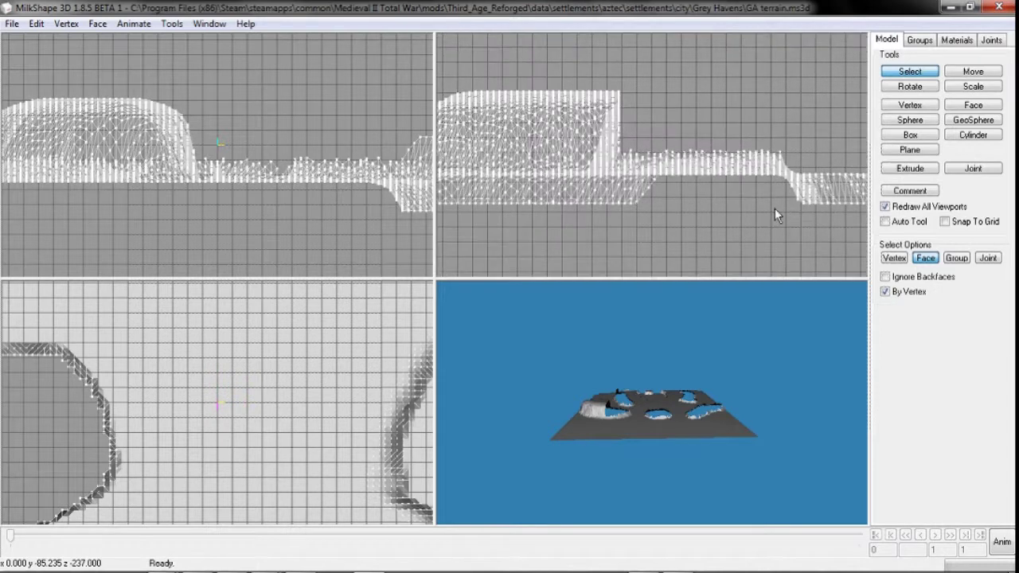
ctrl+drag(588, 249, 635, 241)
drag(688, 145, 356, 80)
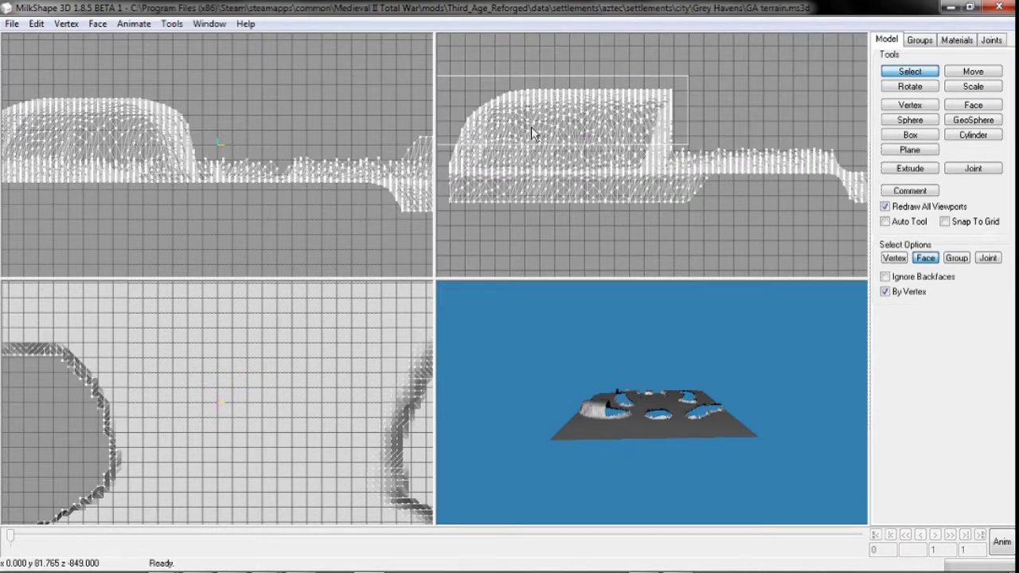
drag(531, 127, 531, 126)
key(Delete)
drag(613, 334, 620, 465)
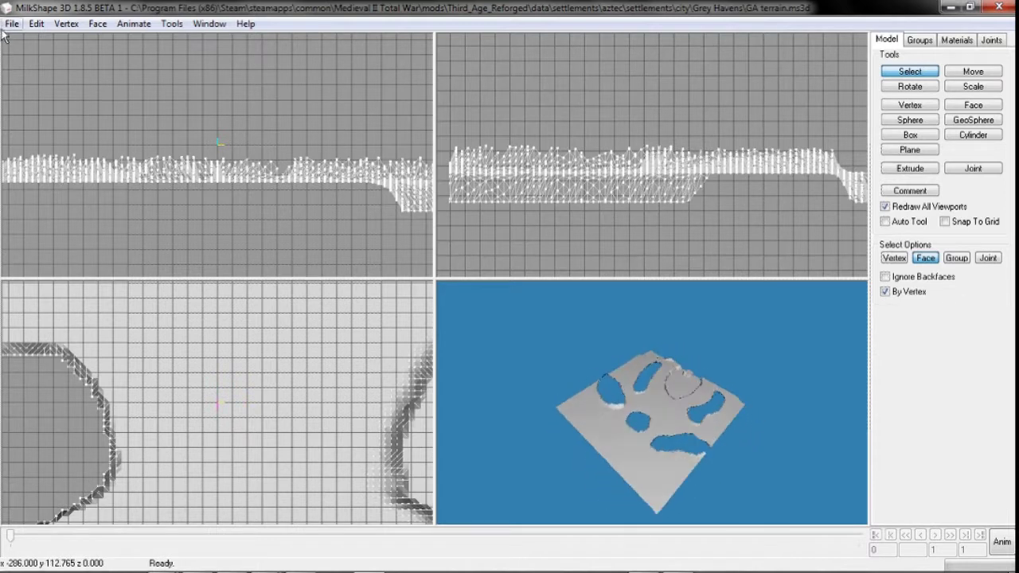
- Merge gate sample and tower sample into the terrain scene, declining removal of invalid triangles and groups
click(12, 24)
click(24, 107)
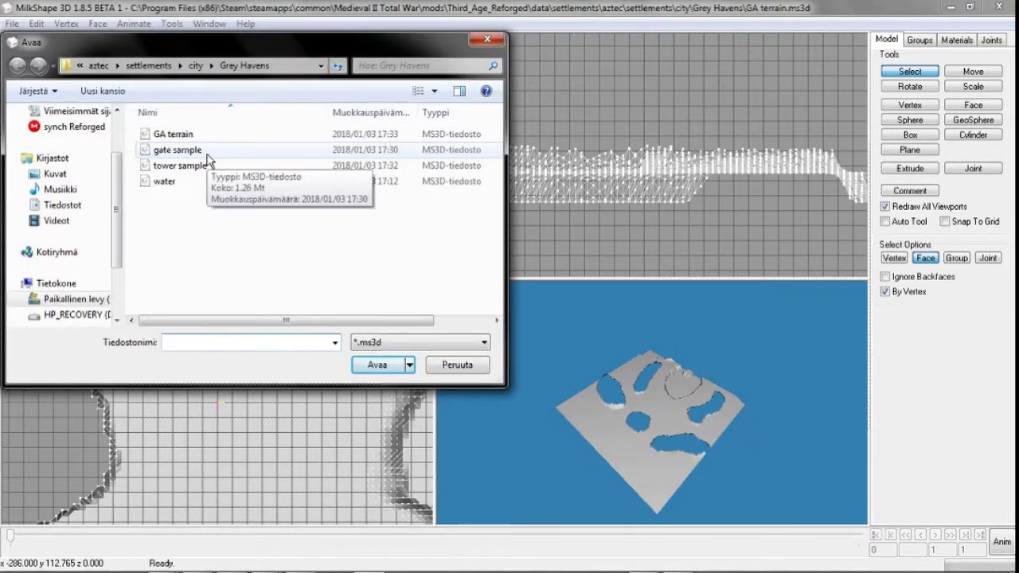
double_click(213, 156)
click(12, 23)
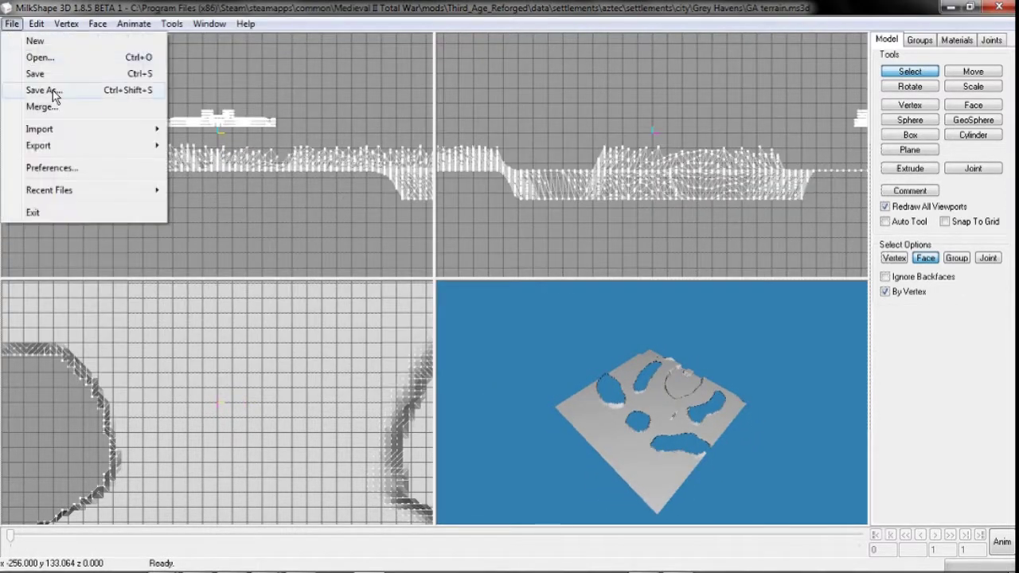
click(24, 107)
double_click(189, 168)
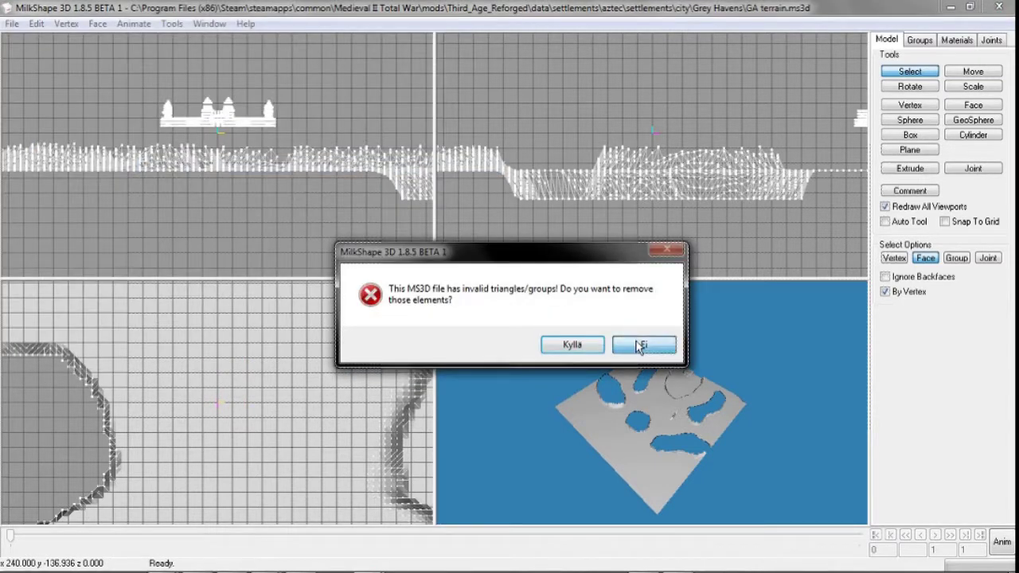
click(643, 346)
- Select the whole scene and deselect the terrain group, leaving only the wall and tower groups selected
key(ctrl+a)
click(920, 40)
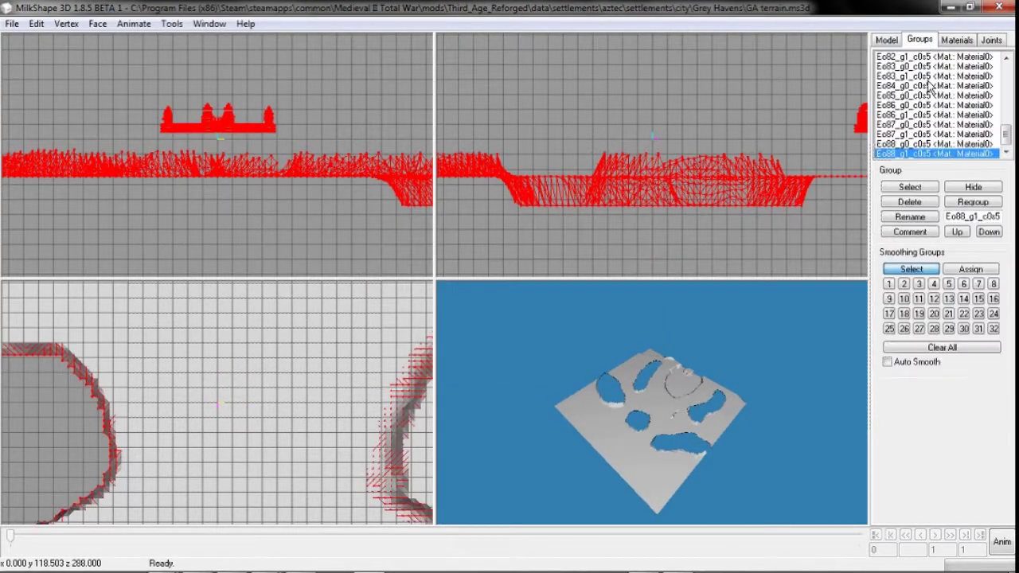
scroll(927, 117, down, 5)
scroll(927, 117, up, 6)
click(884, 58)
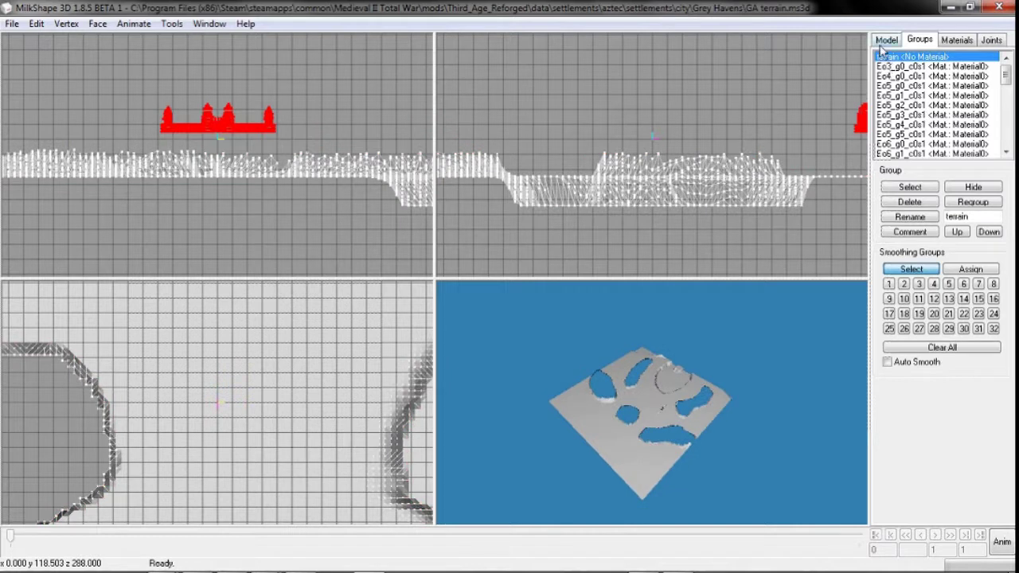
- Try moving the selected wall and tower groups between two hill openings, and rotate them upright in the top view to span the gap
click(880, 46)
ctrl+drag(258, 435, 419, 253)
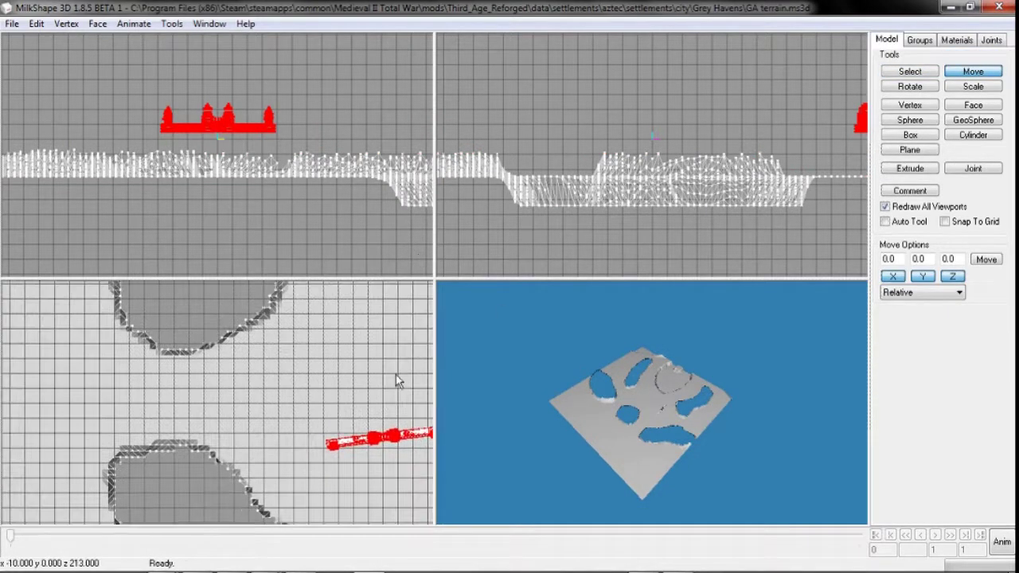
drag(398, 382, 137, 370)
key(ctrl+r)
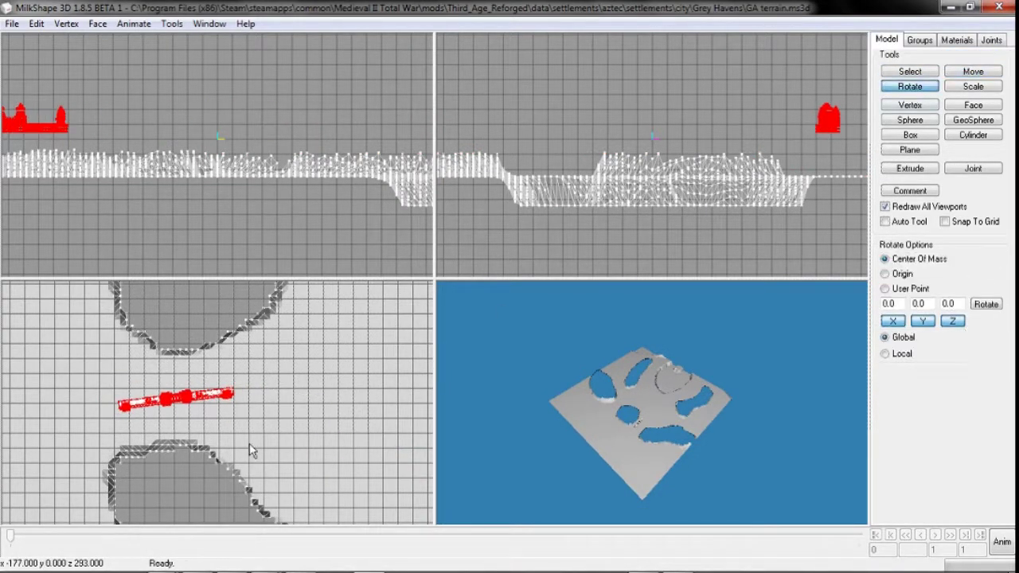
drag(249, 449, 201, 499)
scroll(203, 420, up, 5)
ctrl+drag(203, 419, 471, 343)
scroll(472, 343, up, 1)
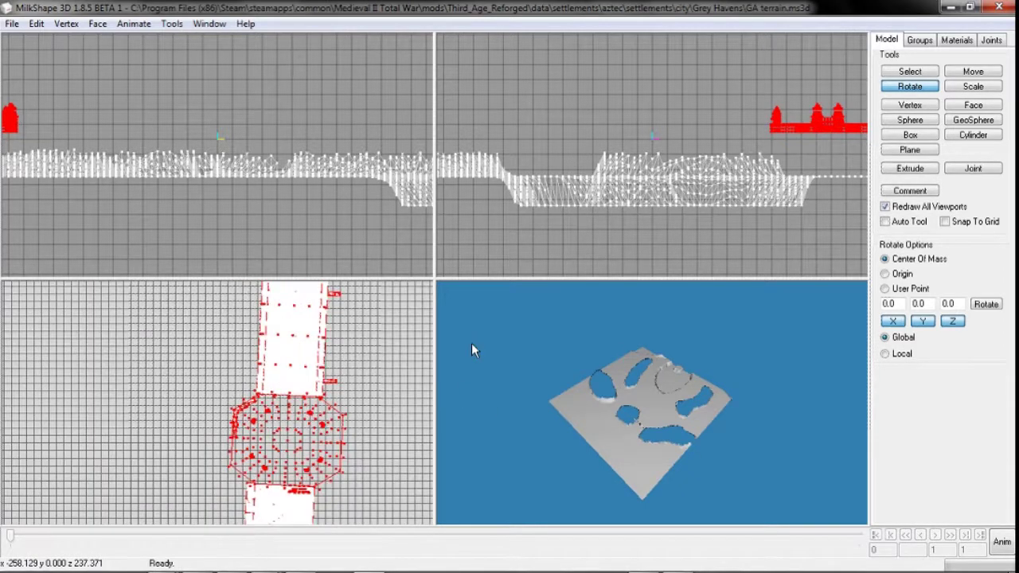
drag(406, 347, 318, 356)
scroll(318, 356, down, 6)
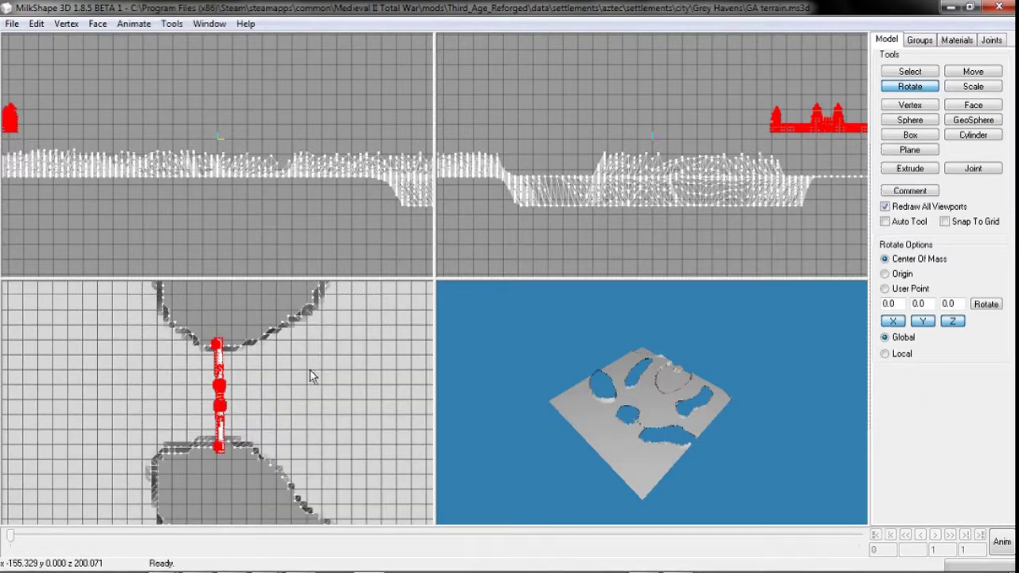
- Undo the wall's rotation and move together with the merges of the gate and tower samples
key(ctrl+z)
key(ctrl+z)
key(ctrl+z)
key(ctrl+z)
key(ctrl+z)
key(ctrl+z)
key(ctrl+z)
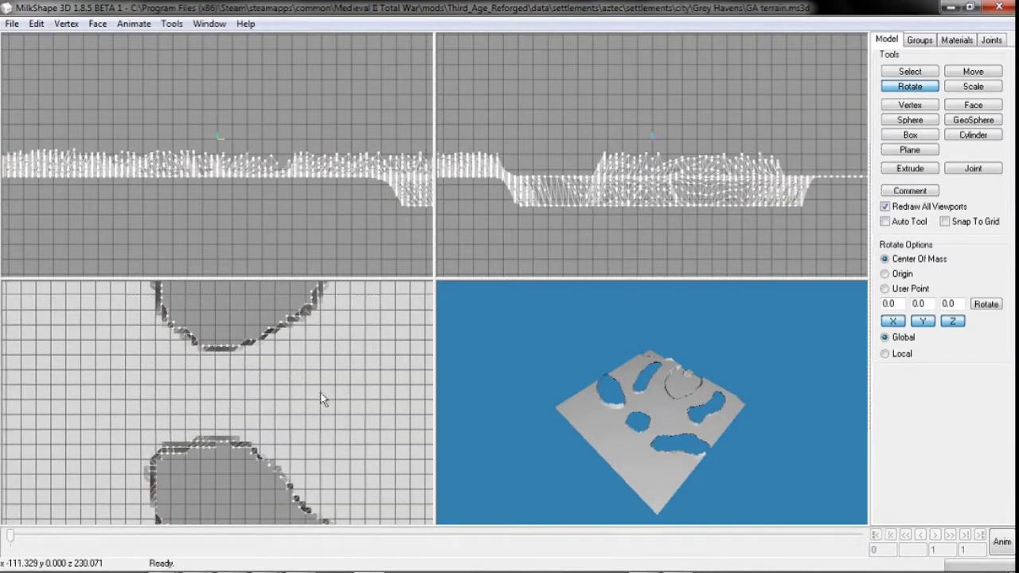
- Try selecting a vertical strip of terrain faces in the side view, check it in the 3D view, and undo the selection
ctrl+drag(408, 410, 216, 384)
right_drag(216, 383, 485, 390)
ctrl+drag(702, 421, 679, 404)
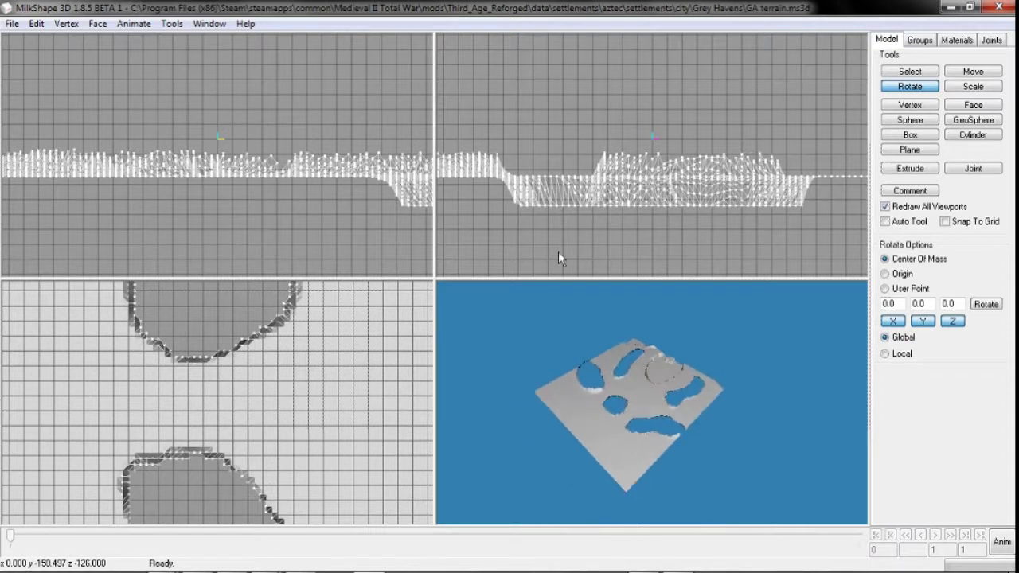
ctrl+drag(558, 251, 87, 236)
ctrl+drag(480, 216, 619, 216)
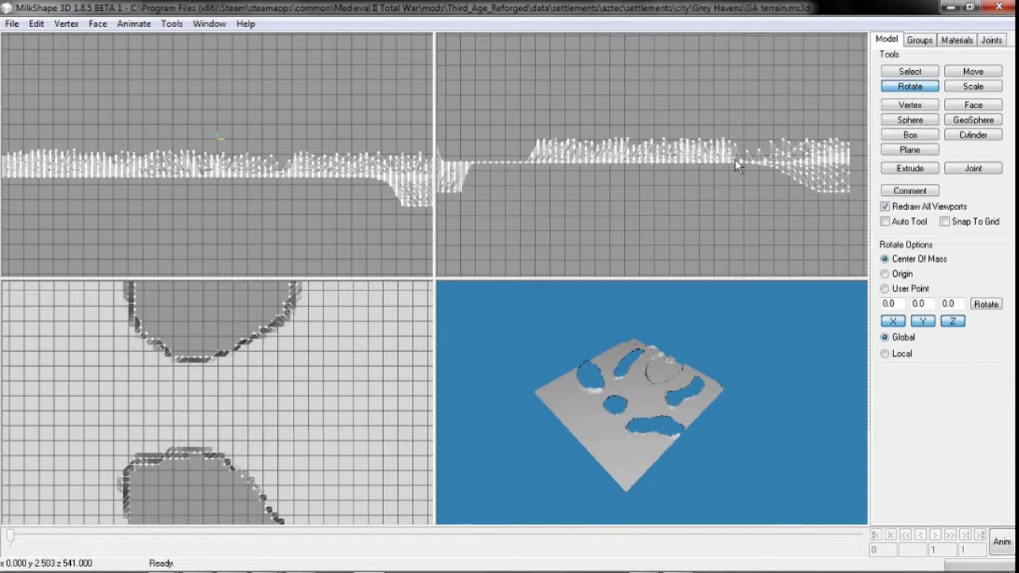
key(F1)
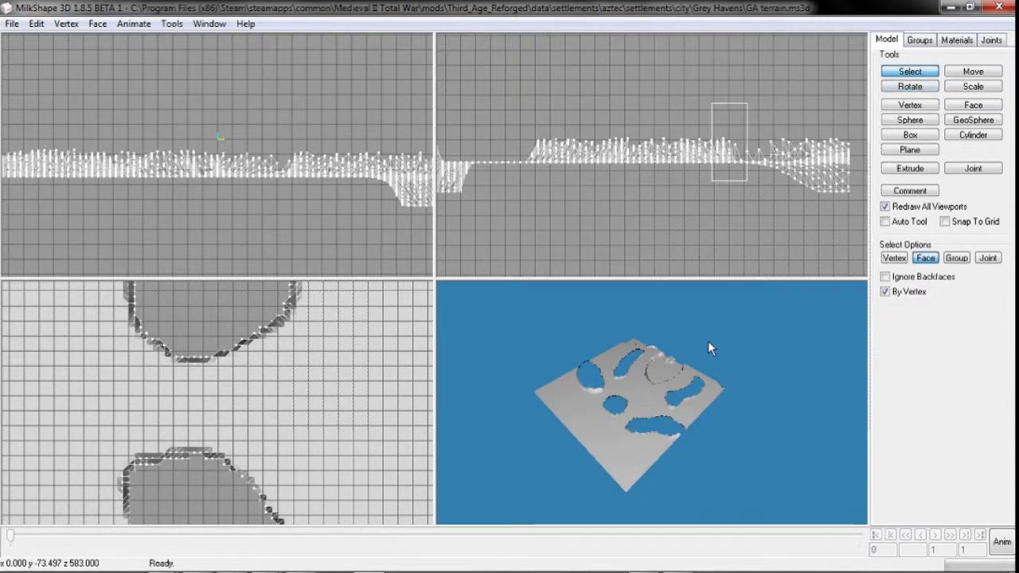
right_click(708, 342)
click(777, 187)
drag(693, 381, 663, 422)
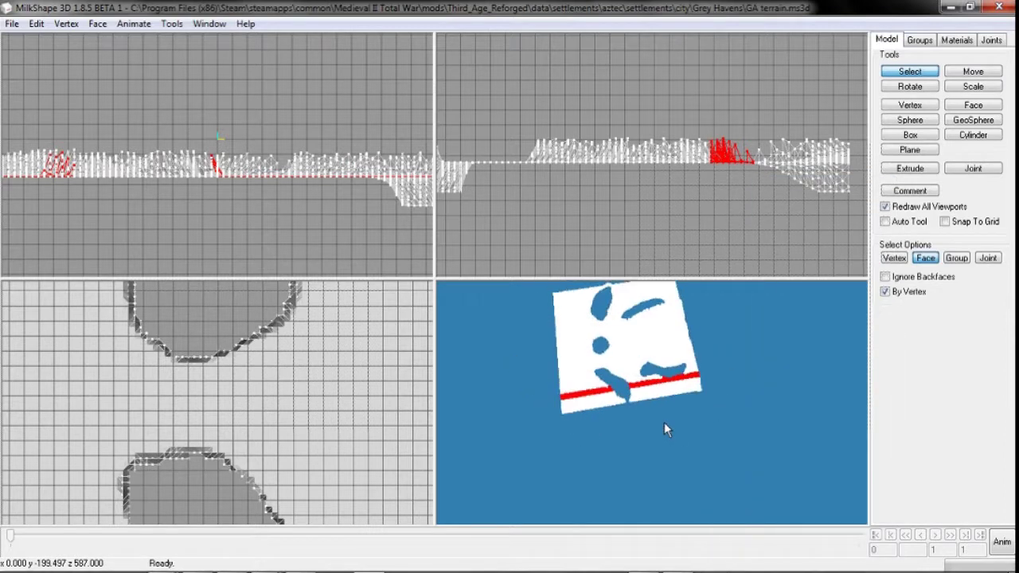
key(ctrl+z)
- Select the flat outer terrain faces at the end opposite the sunken ground in the front view and delete them
ctrl+drag(240, 207, 109, 203)
ctrl+drag(244, 230, 32, 233)
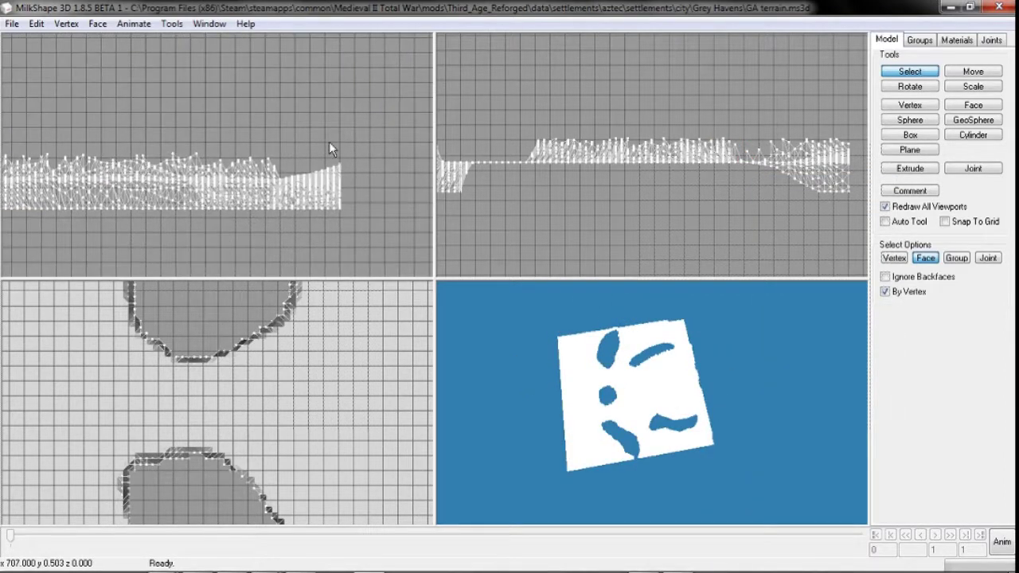
drag(329, 141, 358, 186)
drag(616, 462, 607, 414)
click(184, 232)
right_drag(183, 232, 234, 225)
drag(75, 136, 340, 245)
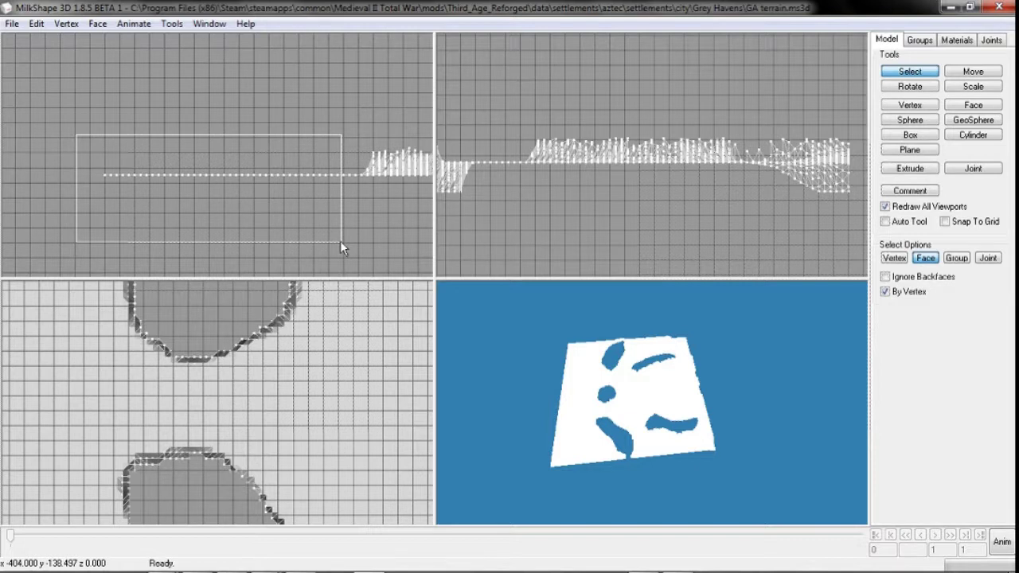
drag(341, 242, 341, 242)
key(Delete)
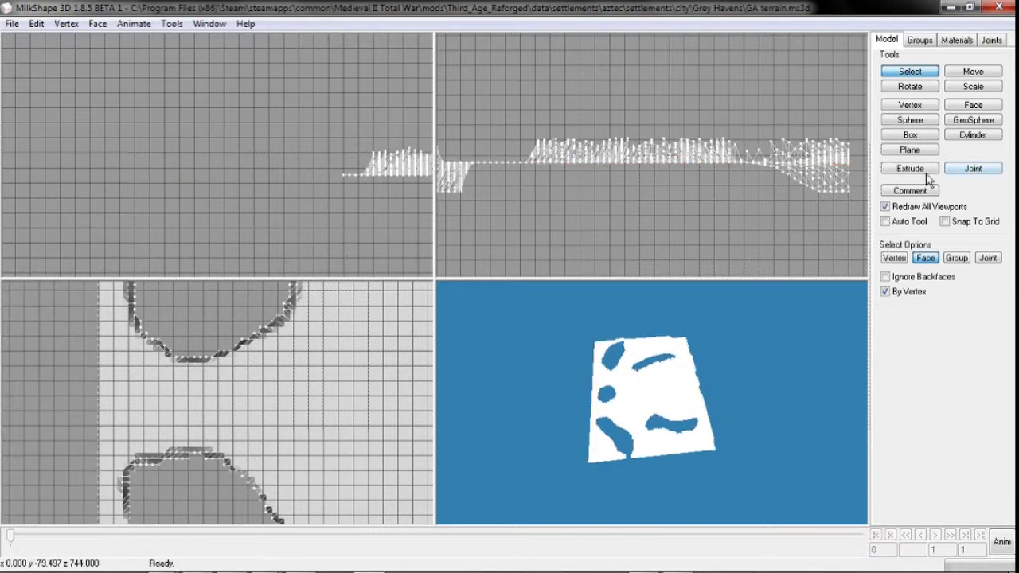
- Switch the 3D view back to shaded display of the terrain
click(913, 191)
click(546, 425)
right_click(692, 364)
click(740, 203)
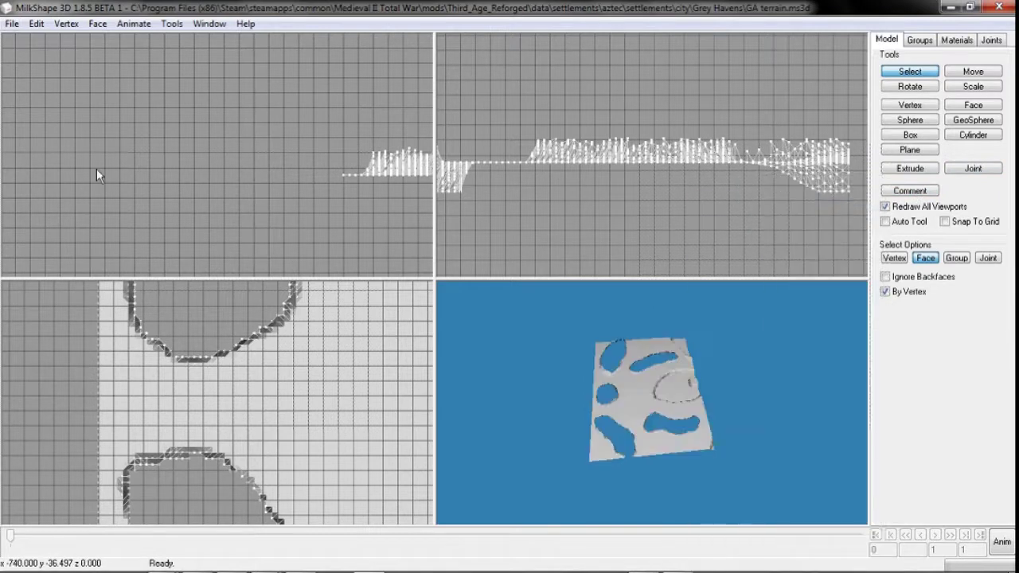
- Merge the gate sample and tower sample files into the trimmed terrain scene again
click(12, 25)
click(52, 105)
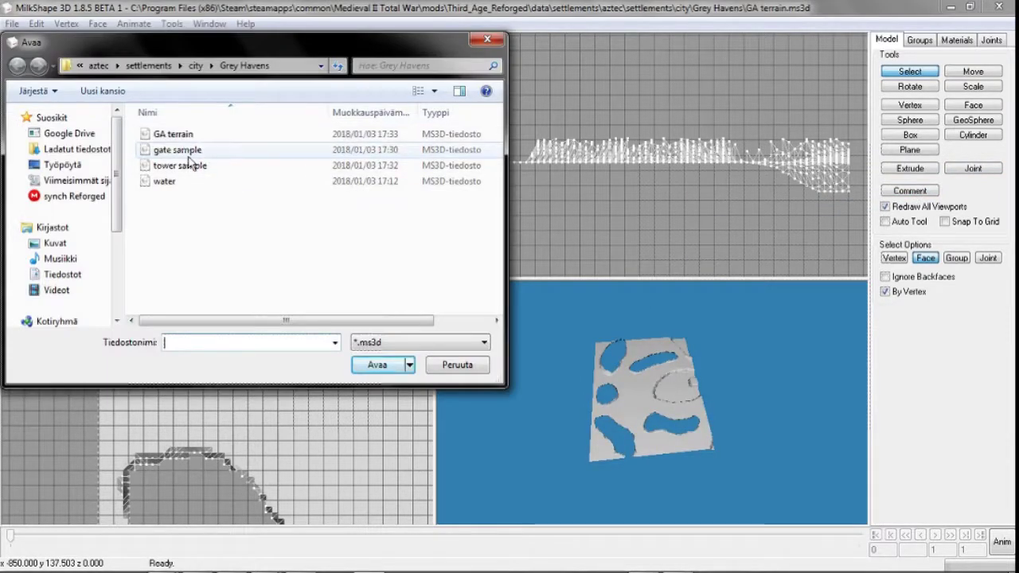
double_click(209, 152)
click(11, 29)
click(40, 102)
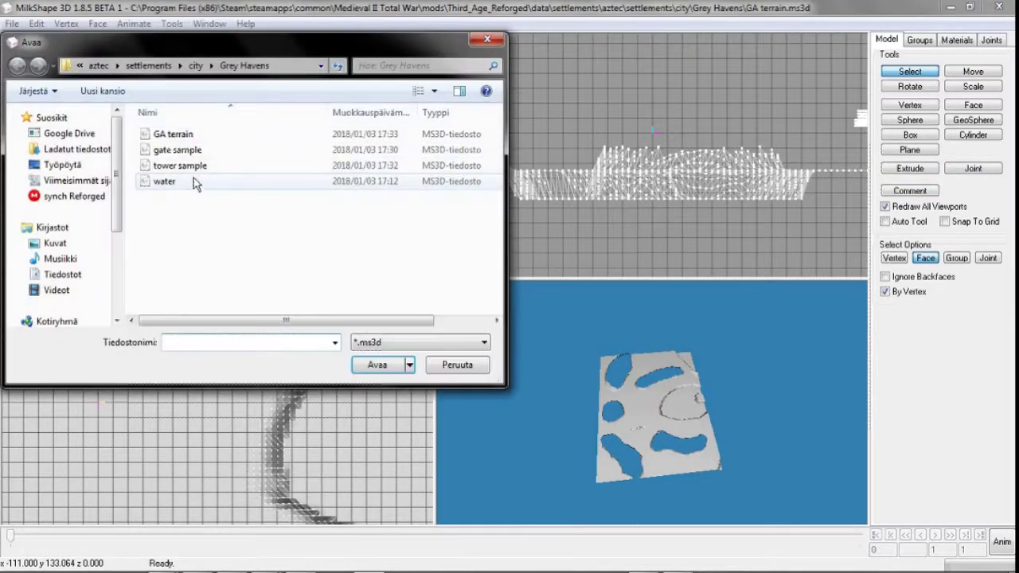
double_click(195, 165)
- Select everything except the terrain group, so only the merged wall and tower groups are selected
click(920, 39)
scroll(923, 87, up, 1)
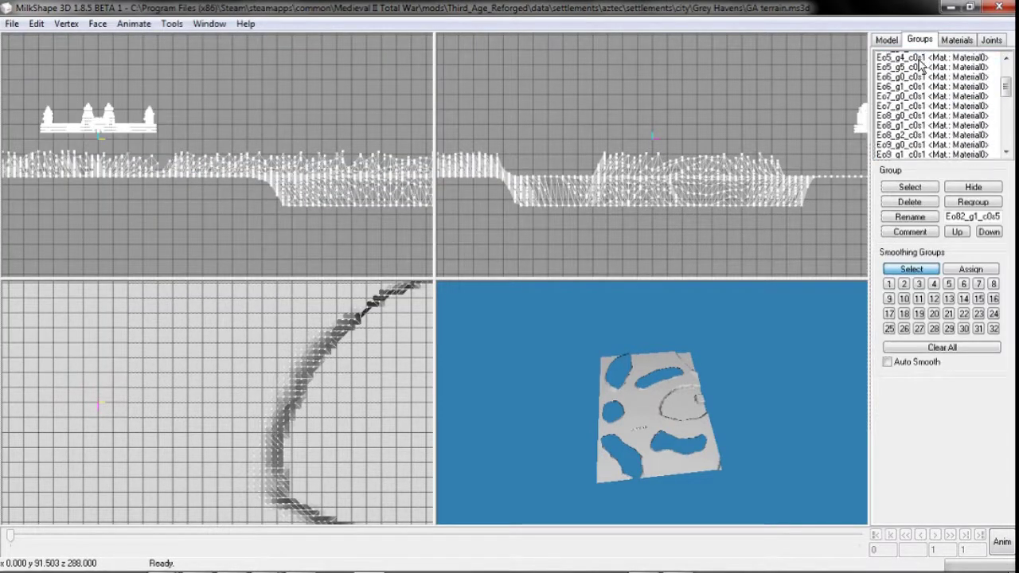
double_click(908, 56)
- Move the selected wall and tower groups in the top view into the gap between two hill openings
click(890, 44)
ctrl+drag(246, 391, 396, 7)
drag(266, 440, 291, 565)
scroll(344, 436, up, 2)
ctrl+drag(345, 441, 8, 437)
scroll(242, 419, down, 2)
scroll(217, 322, up, 5)
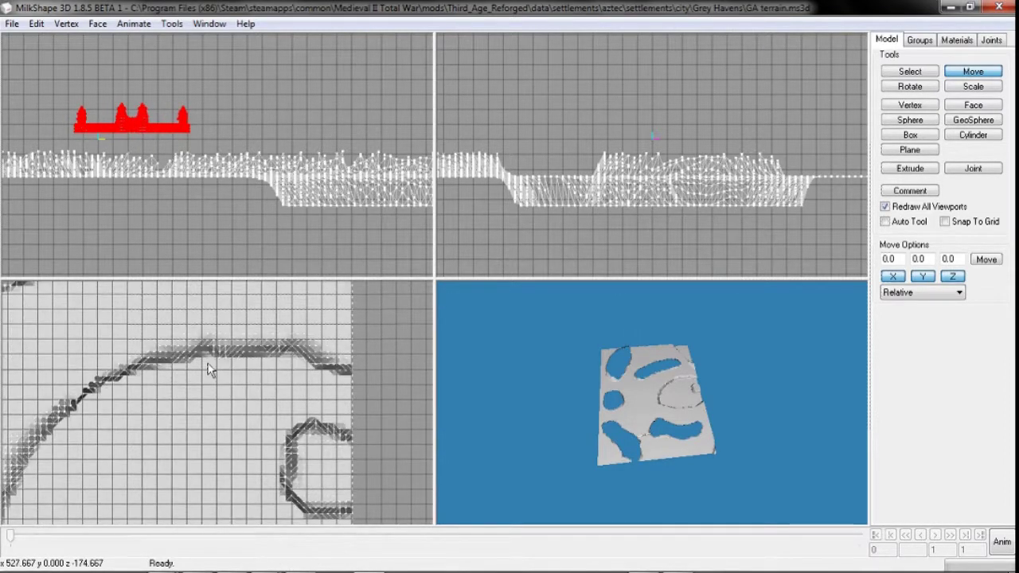
ctrl+drag(238, 419, 643, 277)
ctrl+drag(230, 479, 380, 68)
ctrl+drag(305, 414, 152, 185)
ctrl+drag(258, 292, 175, 378)
scroll(175, 378, up, 5)
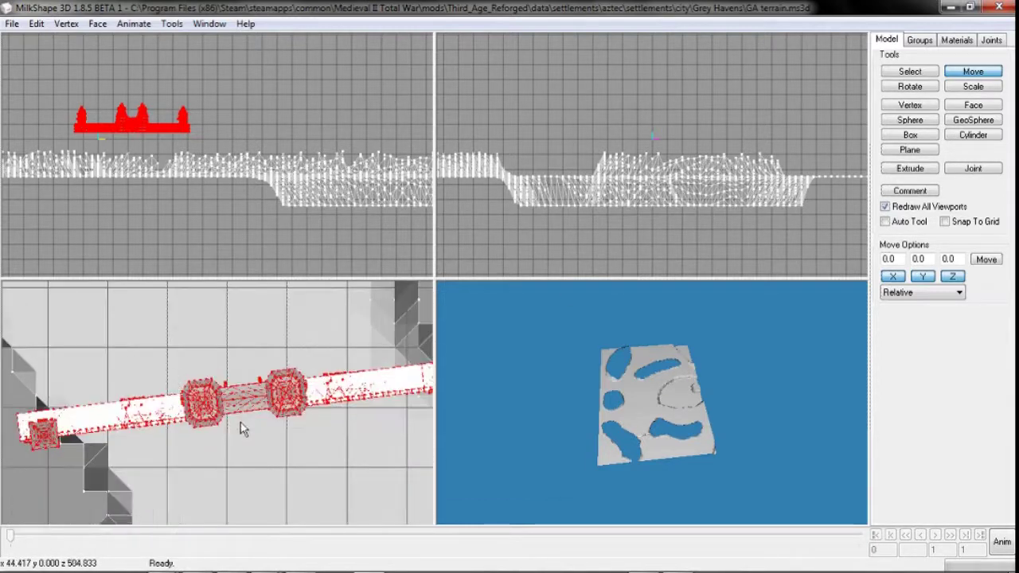
- Rotate the gate wall diagonally in the top view and nudge it so its end towers meet both hill edges
scroll(296, 460, down, 1)
ctrl+drag(296, 462, 258, 457)
click(910, 86)
drag(368, 350, 410, 339)
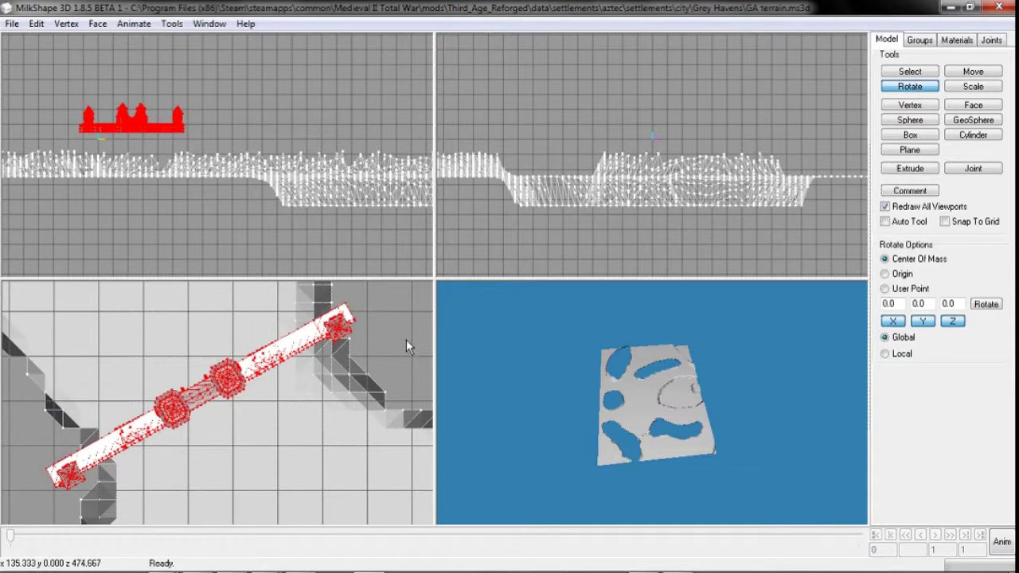
click(972, 71)
drag(183, 455, 190, 461)
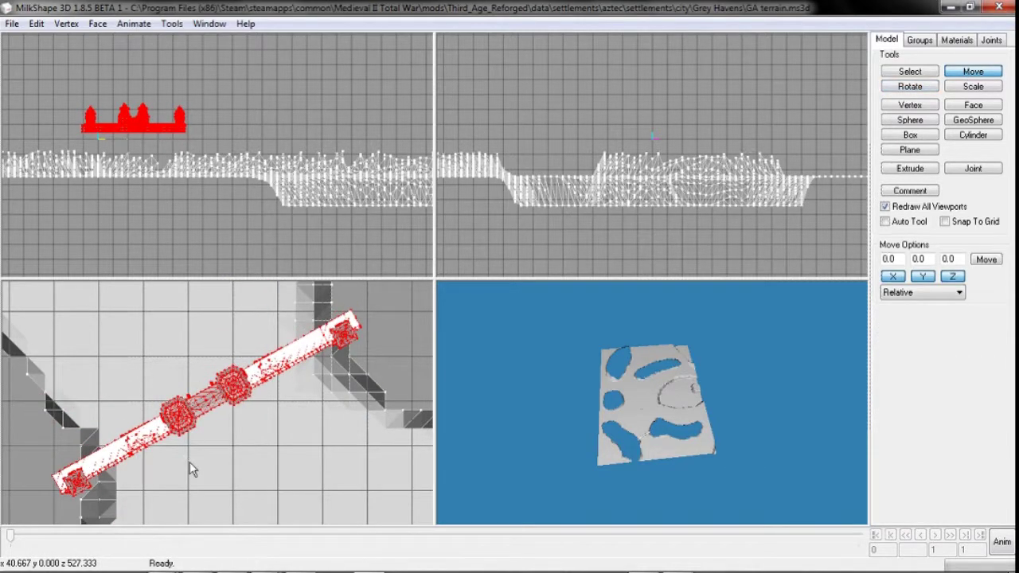
- Clear the selection, check the first wall groups individually, and delete group Eo4_g0_c0s1 beside the wall's upper end tower
key(ctrl+shift+a)
click(918, 41)
click(917, 66)
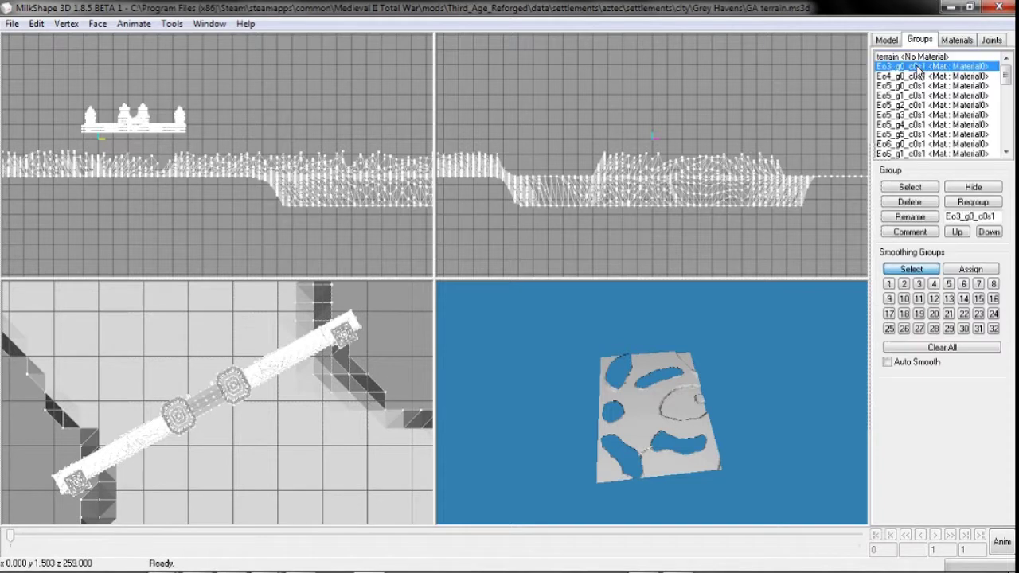
double_click(917, 66)
double_click(912, 77)
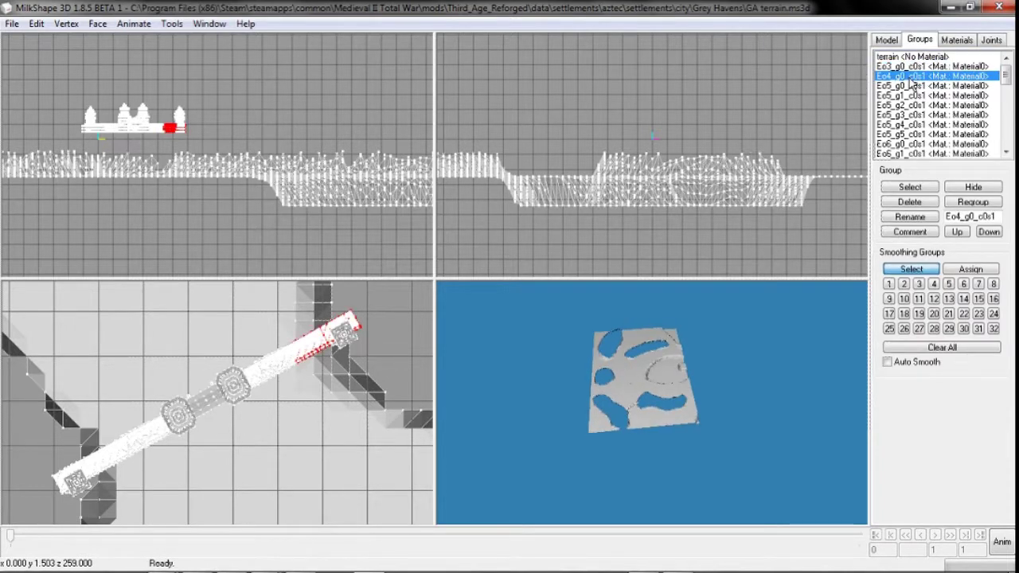
double_click(909, 85)
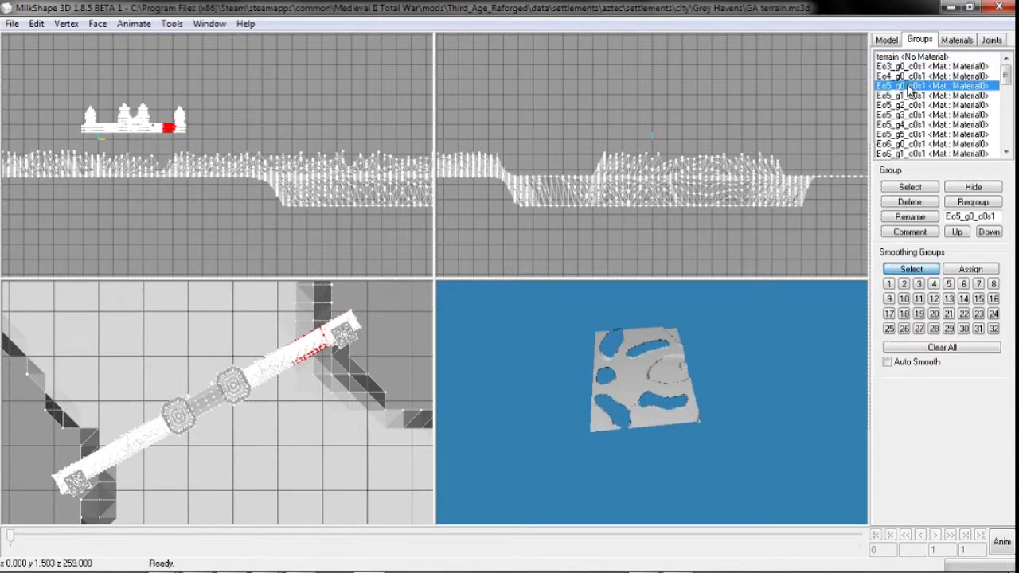
double_click(909, 95)
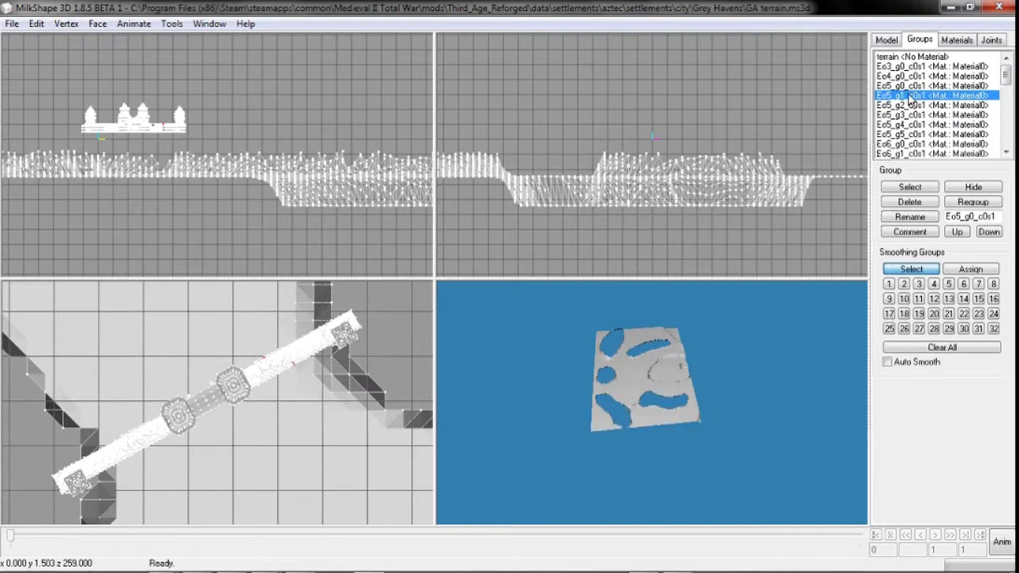
double_click(908, 76)
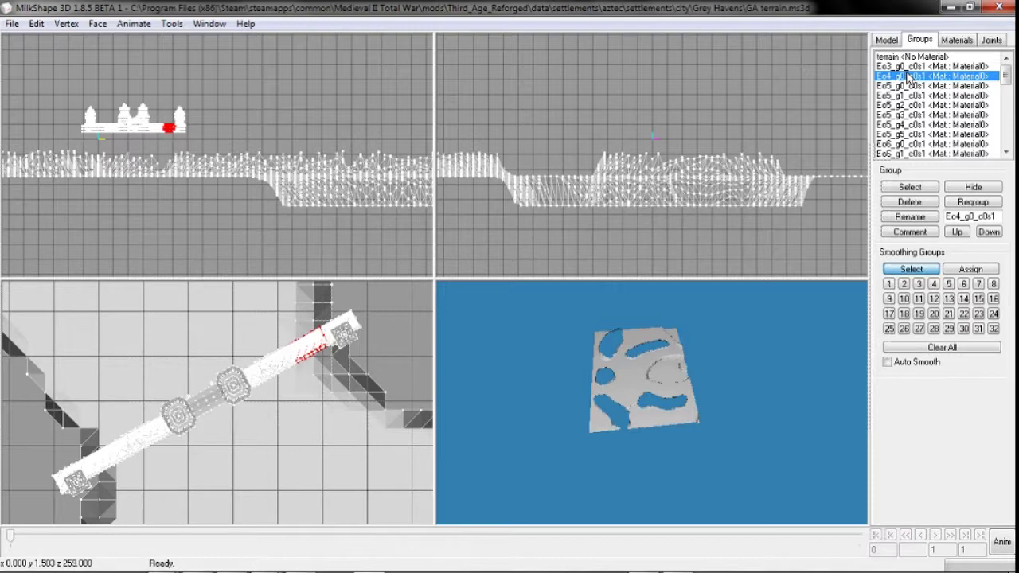
key(Delete)
- Go through the remaining wall groups from Eo3 to Eo9 to identify which section each one covers
click(918, 105)
scroll(919, 105, down, 2)
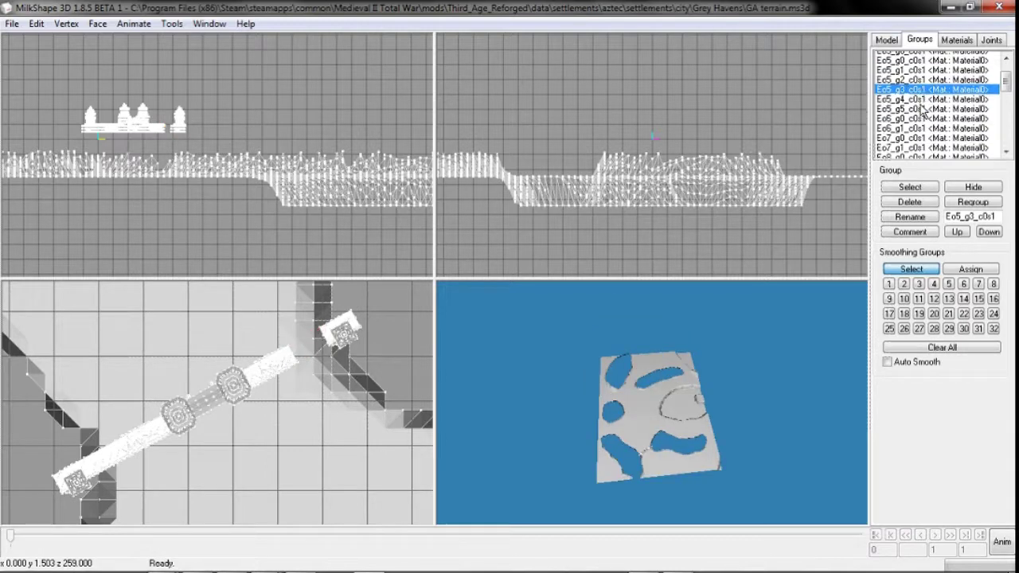
double_click(906, 146)
scroll(907, 151, down, 2)
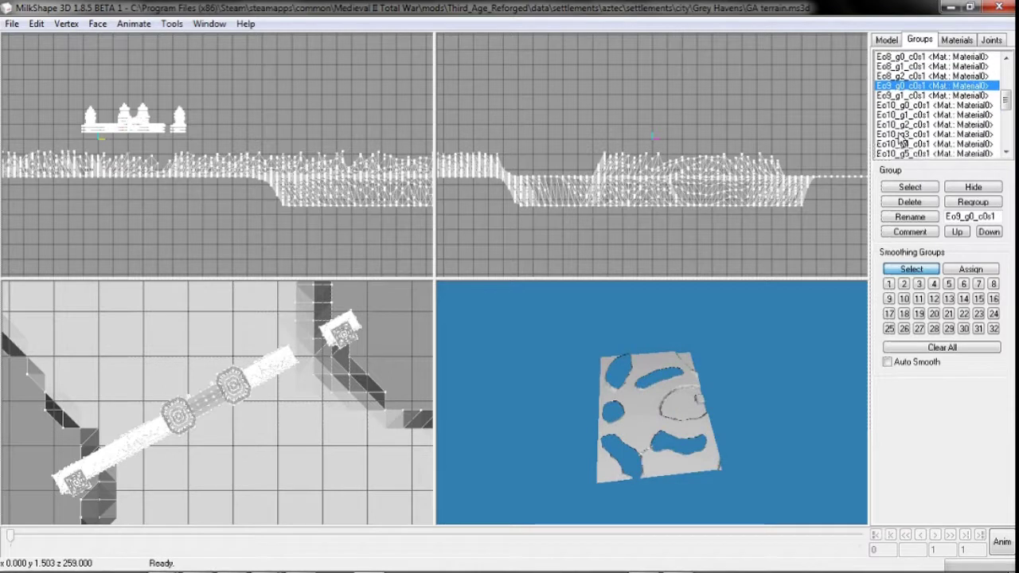
scroll(923, 111, up, 3)
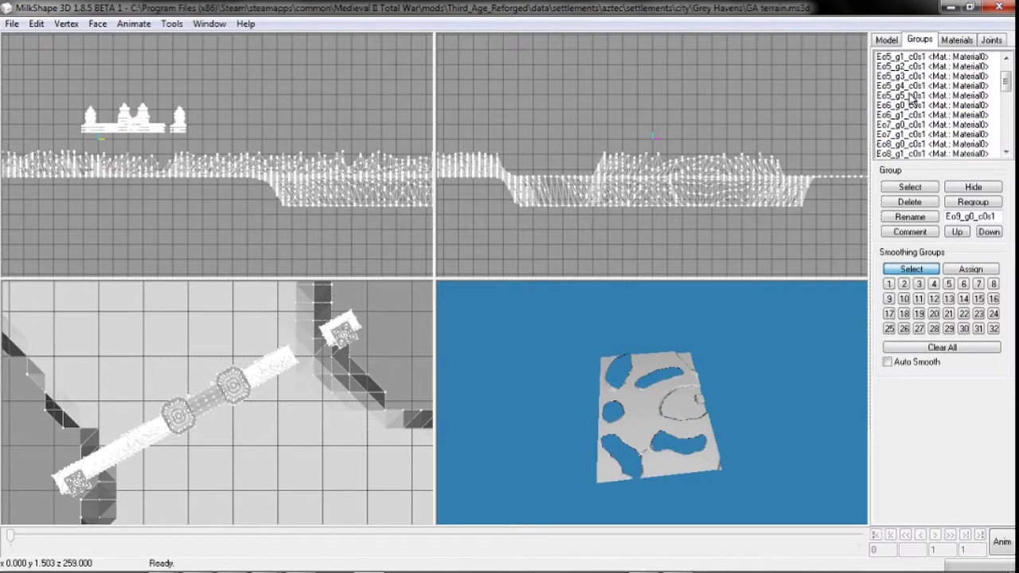
click(905, 105)
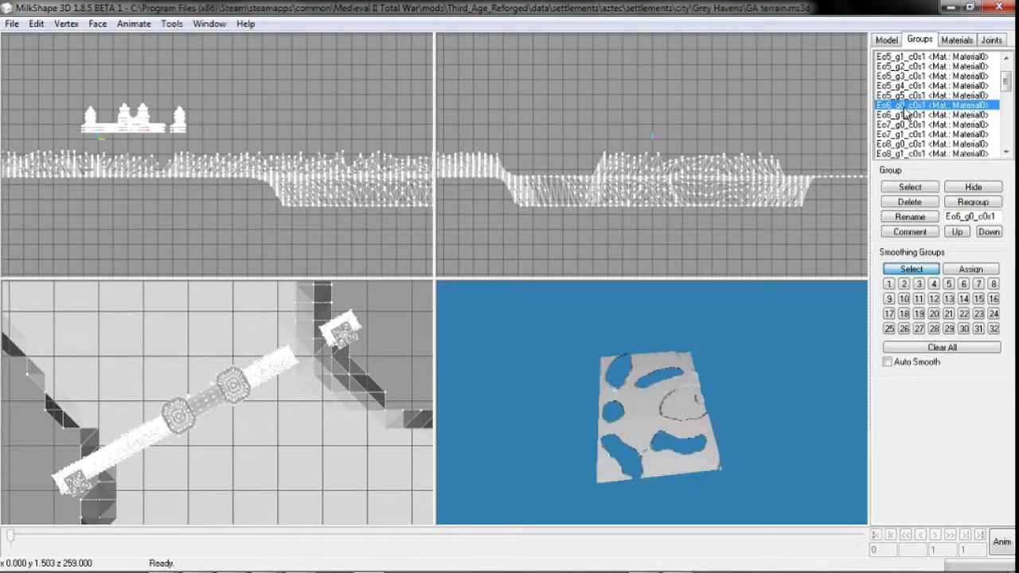
scroll(905, 67, up, 1)
click(905, 67)
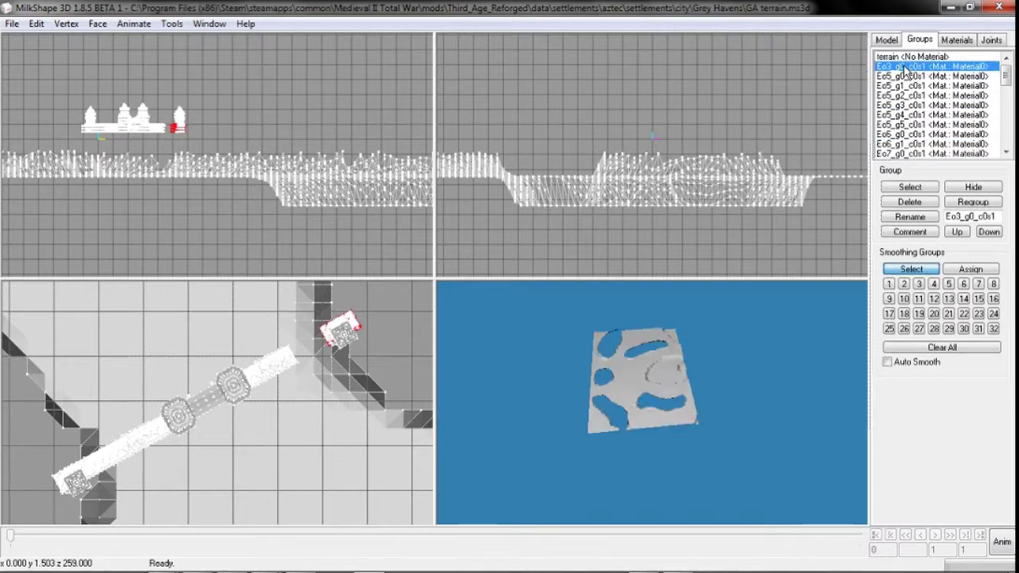
scroll(922, 94, down, 1)
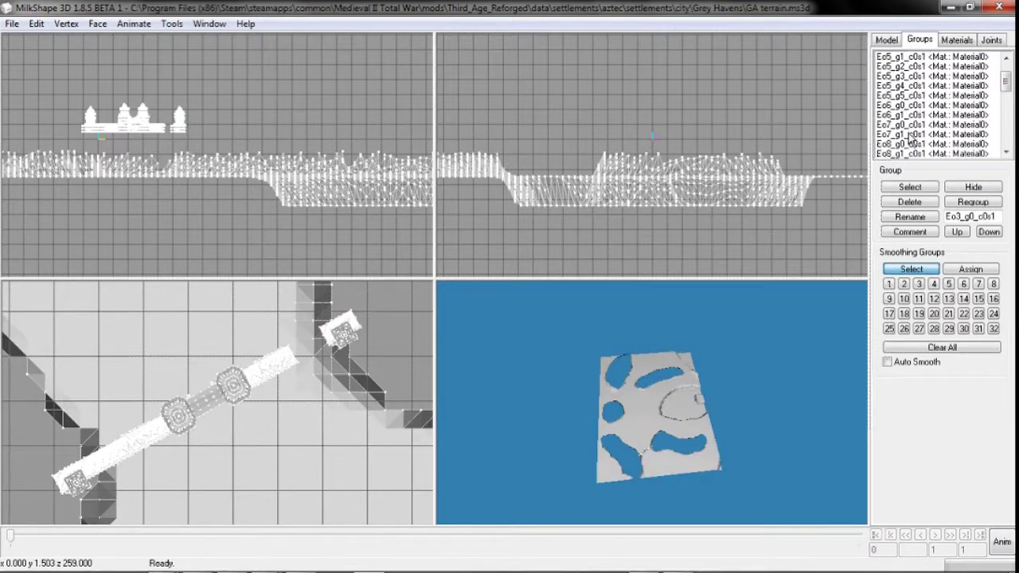
click(908, 134)
scroll(909, 140, down, 1)
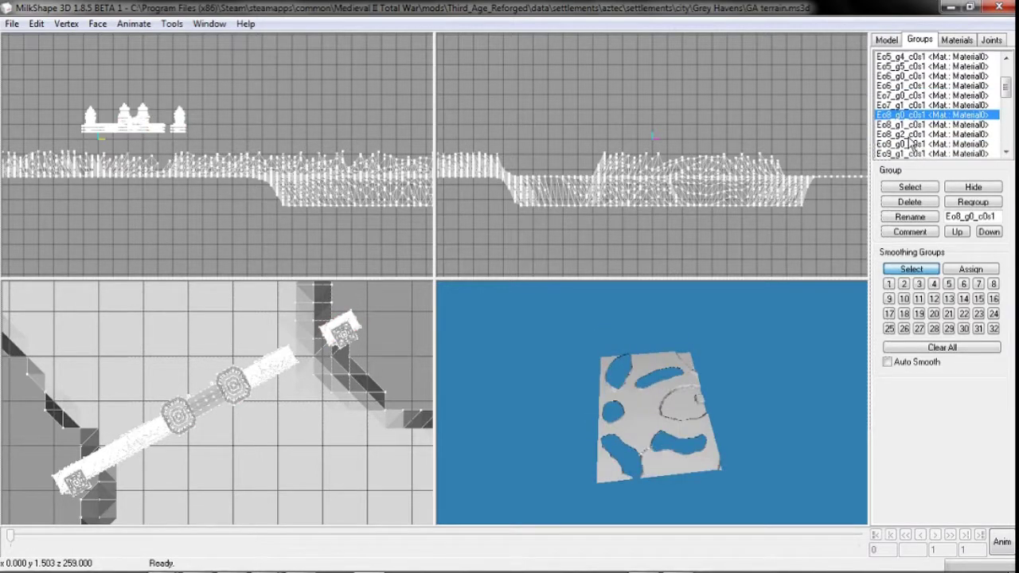
click(906, 145)
scroll(911, 144, down, 3)
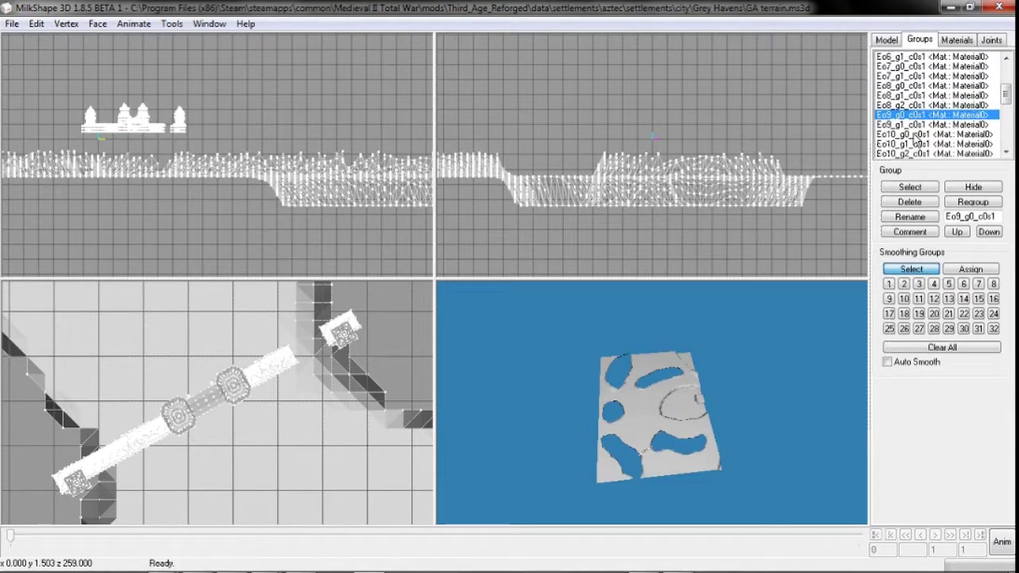
- Check groups Eo11_g0_c0s1 and Eo12_g0_c0s1, and delete Eo11_g0_c0s1, the wall section beside the lower end tower
click(919, 135)
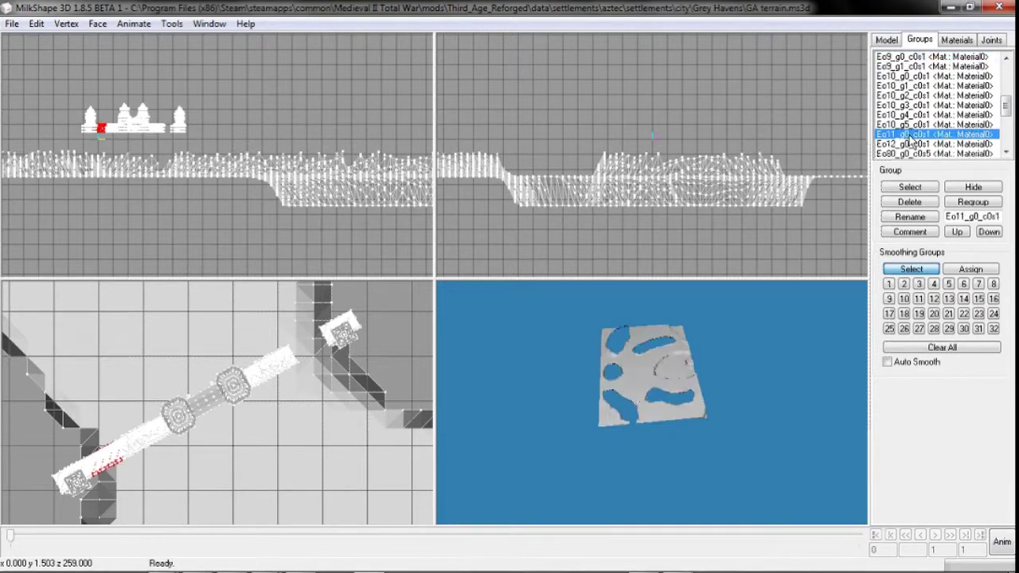
click(909, 145)
double_click(910, 146)
double_click(910, 137)
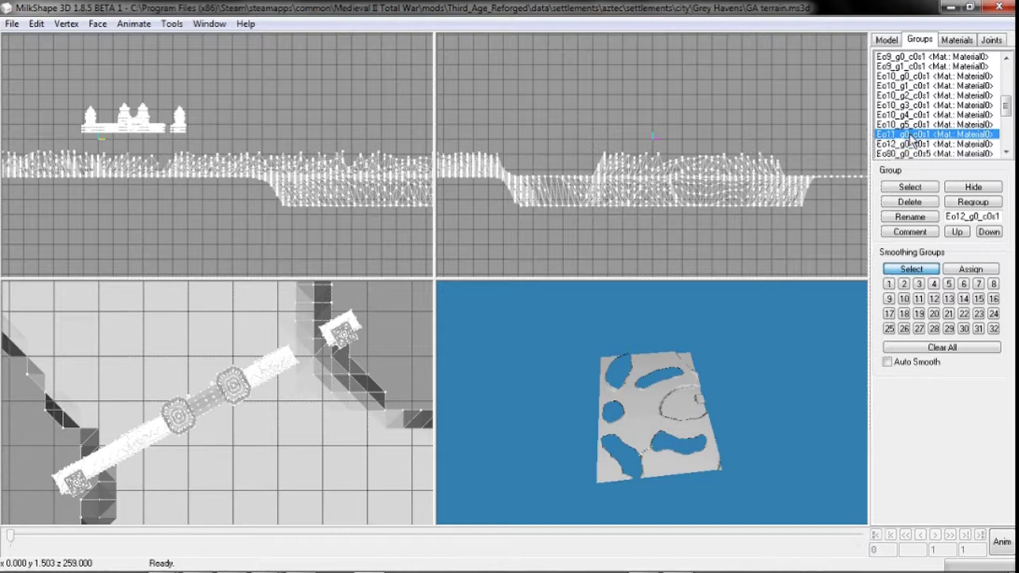
key(Delete)
scroll(268, 439, up, 4)
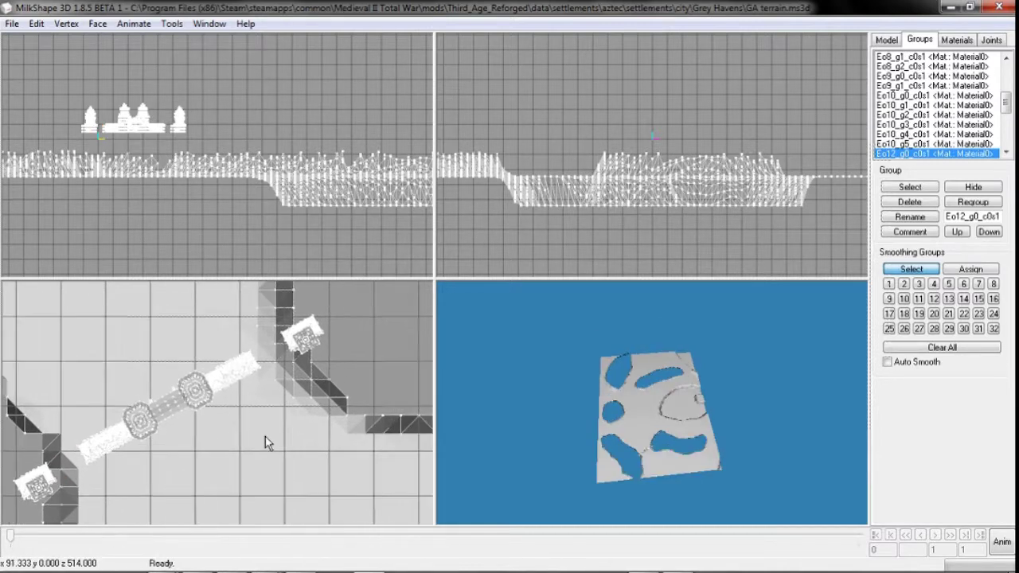
- Select the groups of the upper end tower in the top view, leaving the terrain group out of the selection
click(882, 42)
click(956, 257)
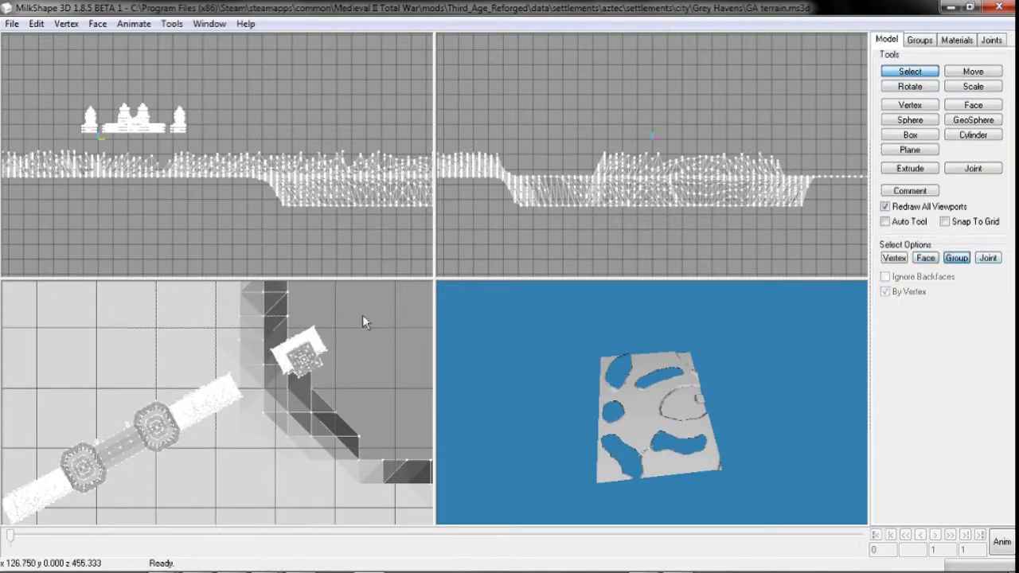
drag(261, 319, 347, 381)
click(921, 40)
click(927, 64)
scroll(927, 64, up, 5)
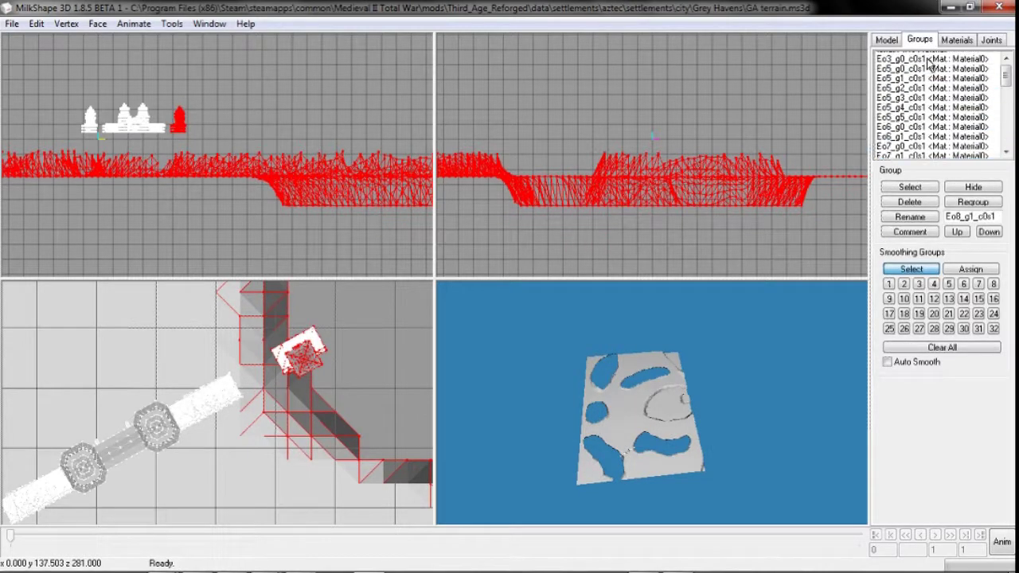
double_click(928, 59)
- Move the selected upper end tower against the gate wall's open end, with movement along Y disabled
click(886, 40)
click(972, 71)
scroll(268, 412, up, 5)
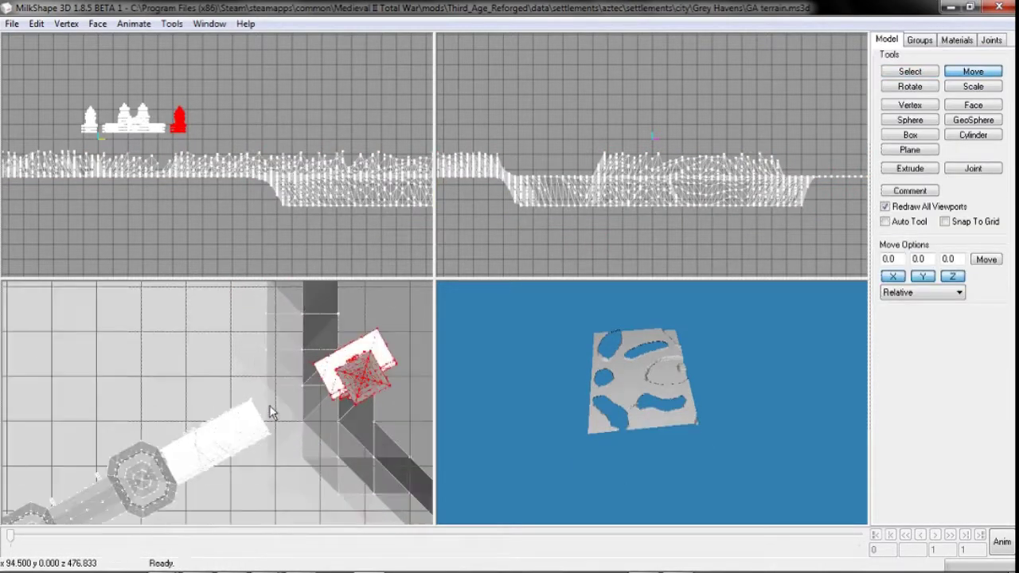
ctrl+drag(164, 360, 131, 352)
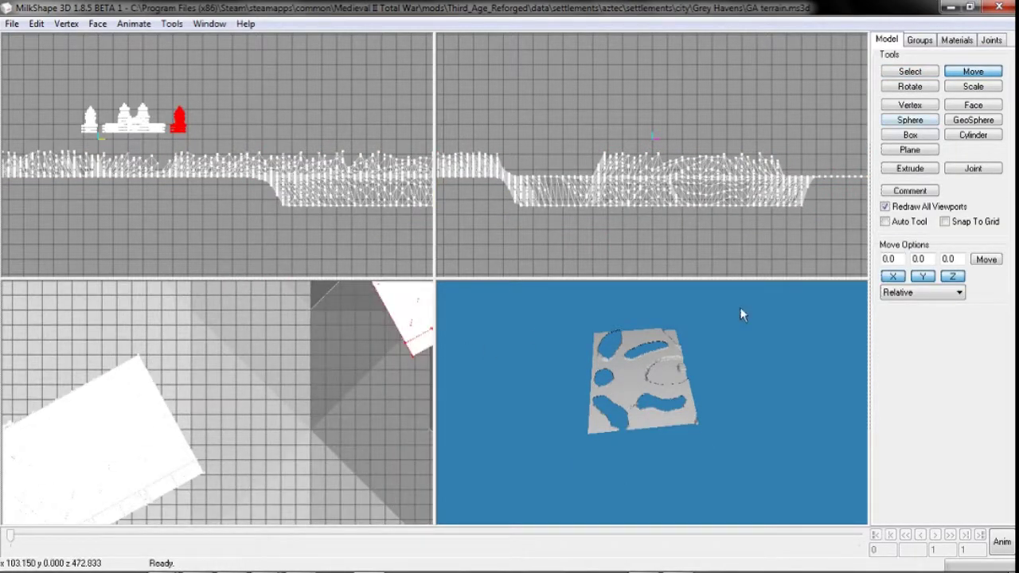
click(921, 279)
drag(255, 341, 47, 458)
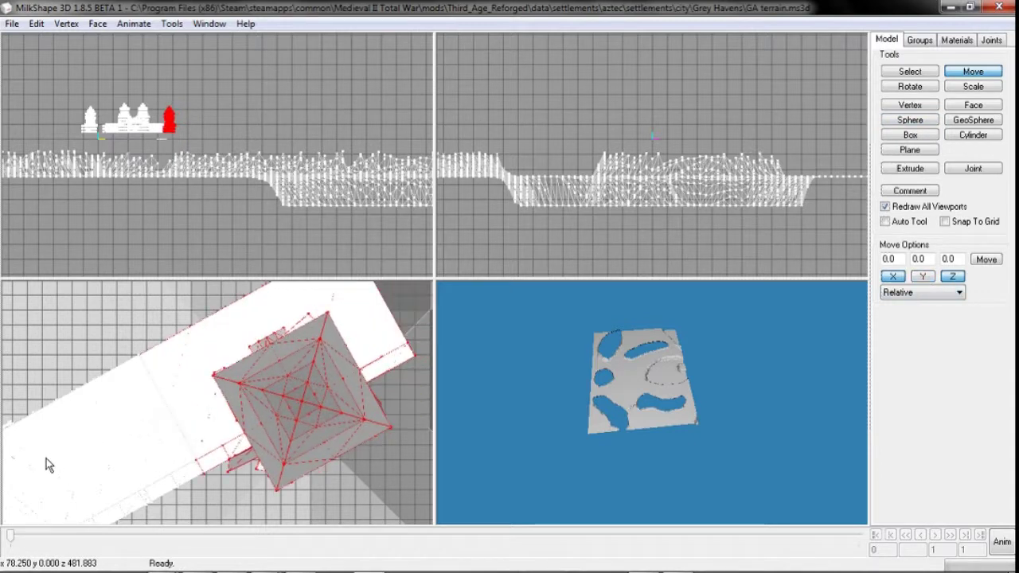
- Show the top view as wireframe and nudge the upper tower until its edge vertices meet those of the wall
right_click(106, 425)
click(163, 36)
scroll(187, 365, up, 4)
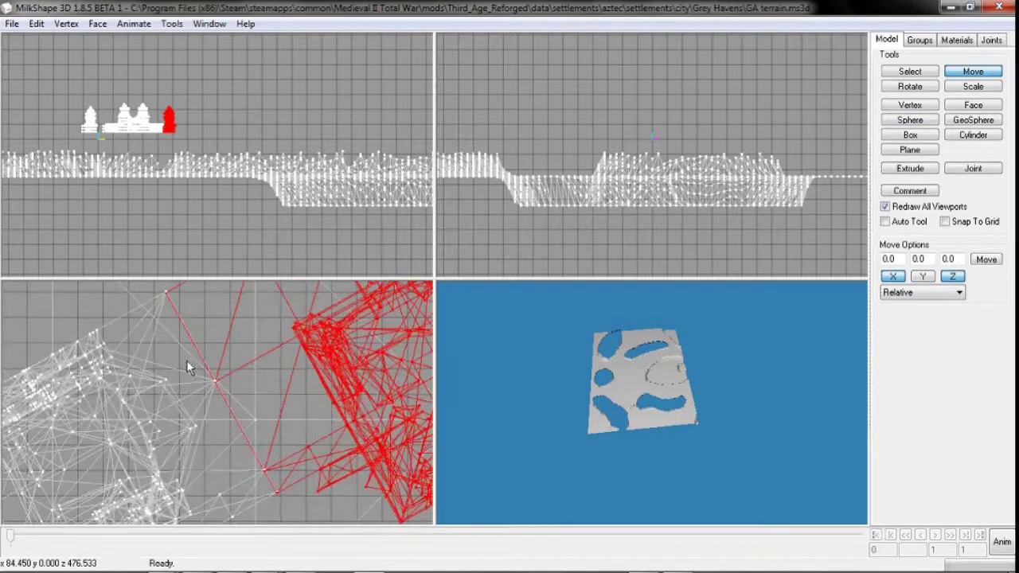
scroll(186, 360, up, 5)
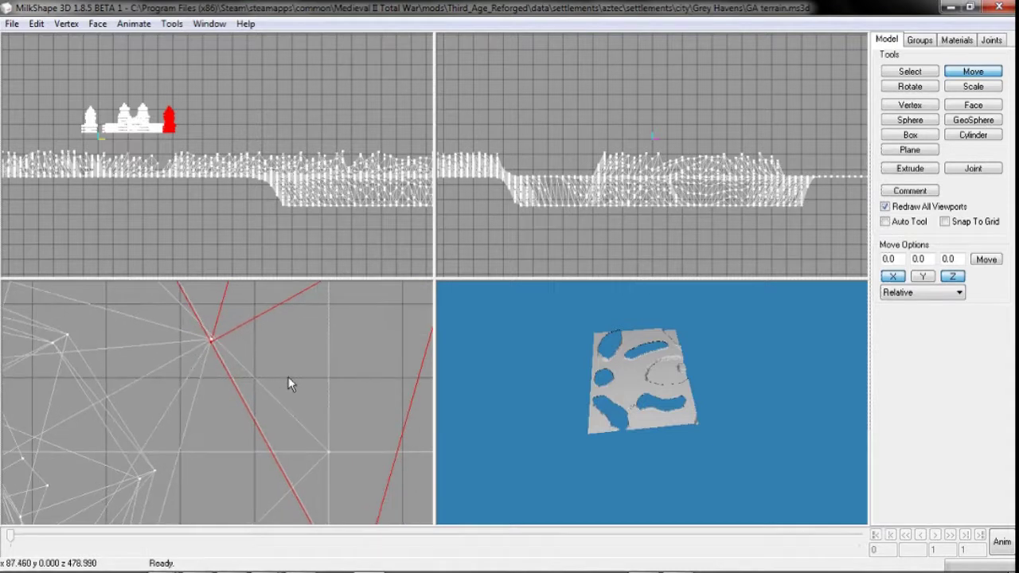
drag(296, 381, 276, 195)
scroll(311, 356, up, 5)
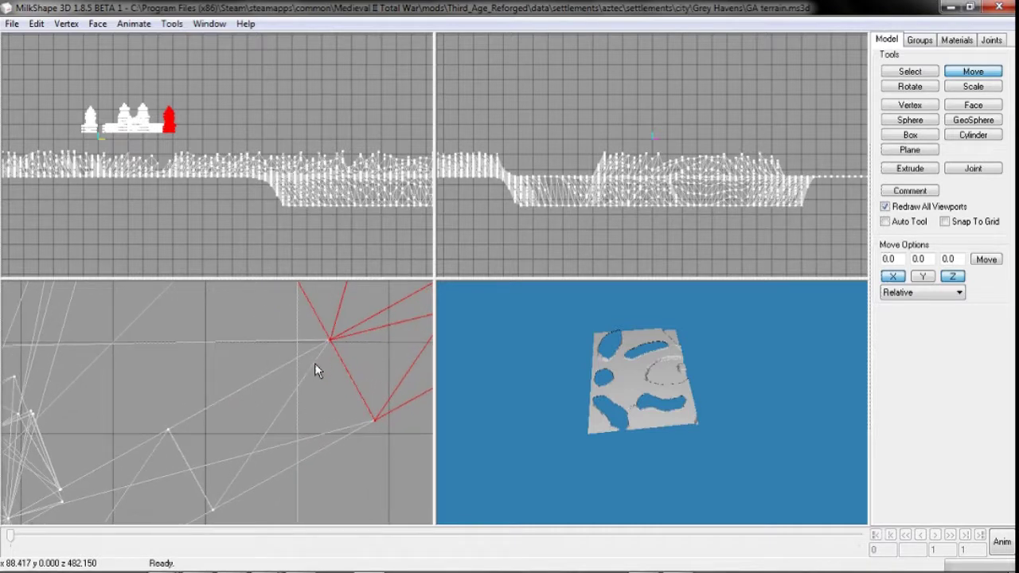
- Clear the selection and check the individual vertices along the seam between the upper tower and the wall
key(ctrl+shift+a)
ctrl+drag(329, 396, 251, 384)
click(910, 71)
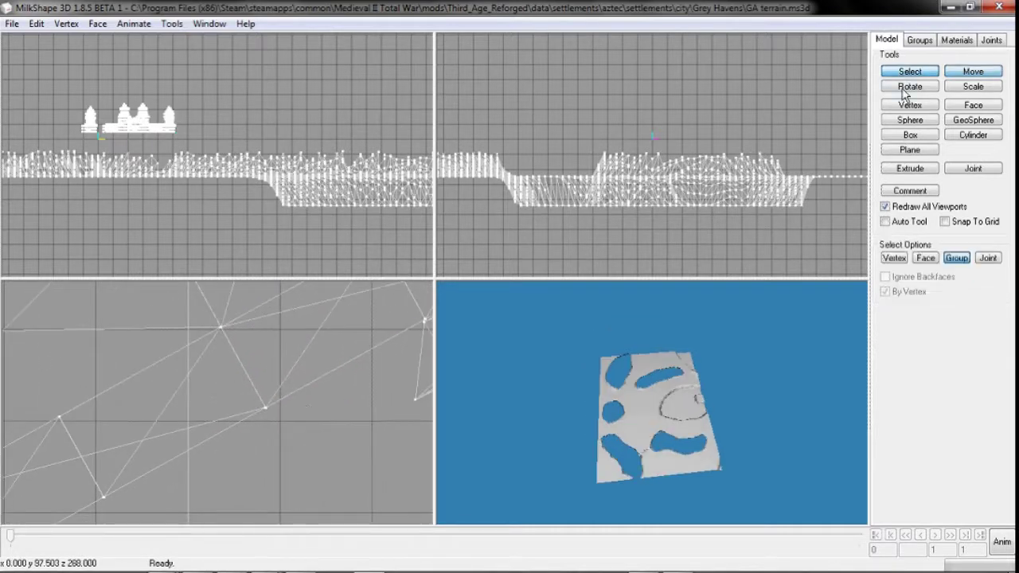
click(894, 258)
click(265, 409)
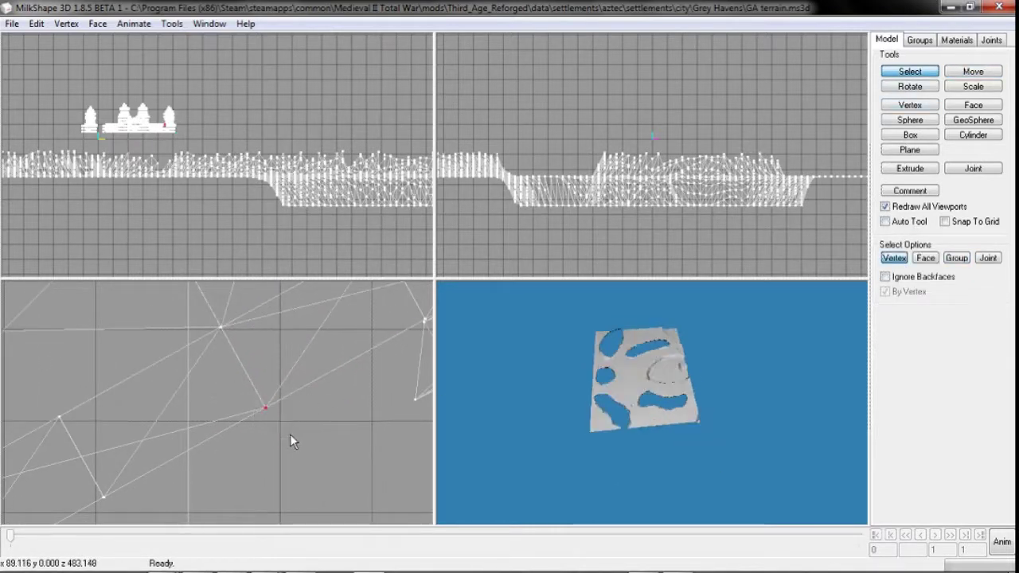
click(183, 301)
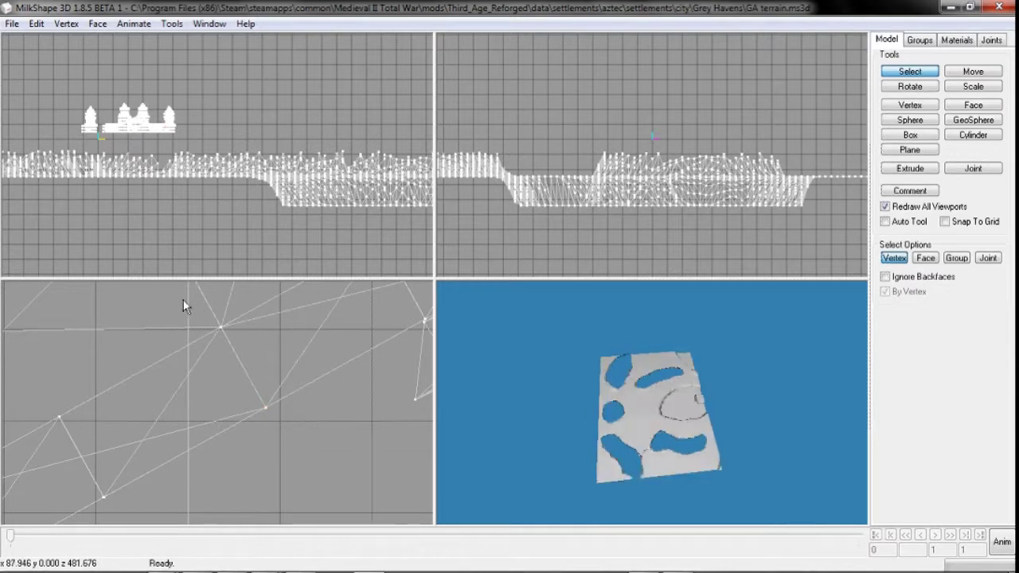
drag(201, 309, 233, 336)
click(233, 335)
ctrl+drag(197, 383, 259, 502)
drag(189, 352, 219, 379)
click(220, 379)
ctrl+drag(141, 322, 257, 500)
ctrl+drag(121, 312, 202, 430)
drag(195, 352, 253, 386)
click(226, 388)
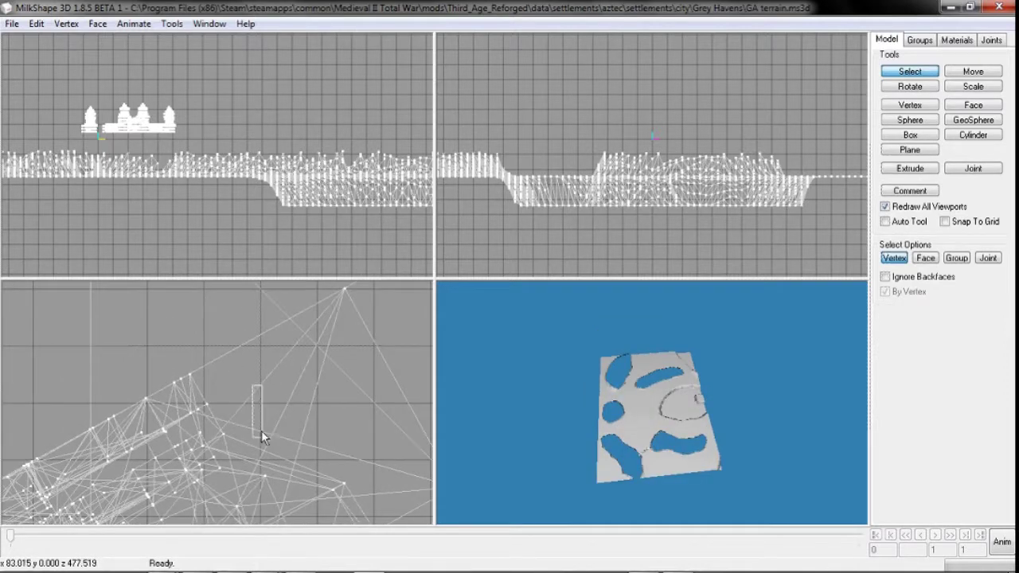
- Select the groups of the lower end tower in the top view, leaving the terrain group unselected
click(984, 72)
shift+drag(365, 334, 366, 464)
ctrl+drag(234, 476, 525, 281)
click(909, 71)
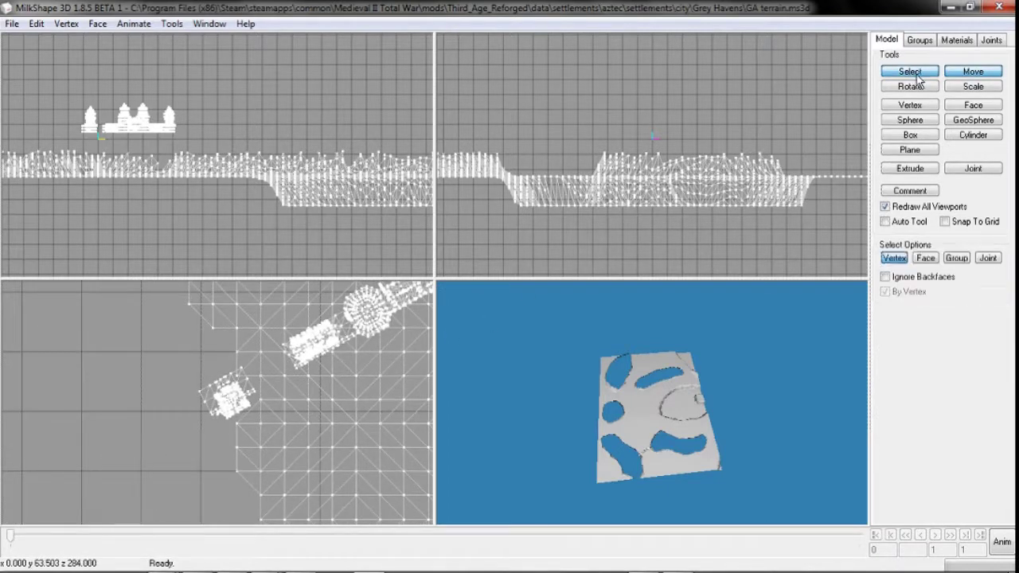
click(956, 258)
drag(129, 336, 269, 426)
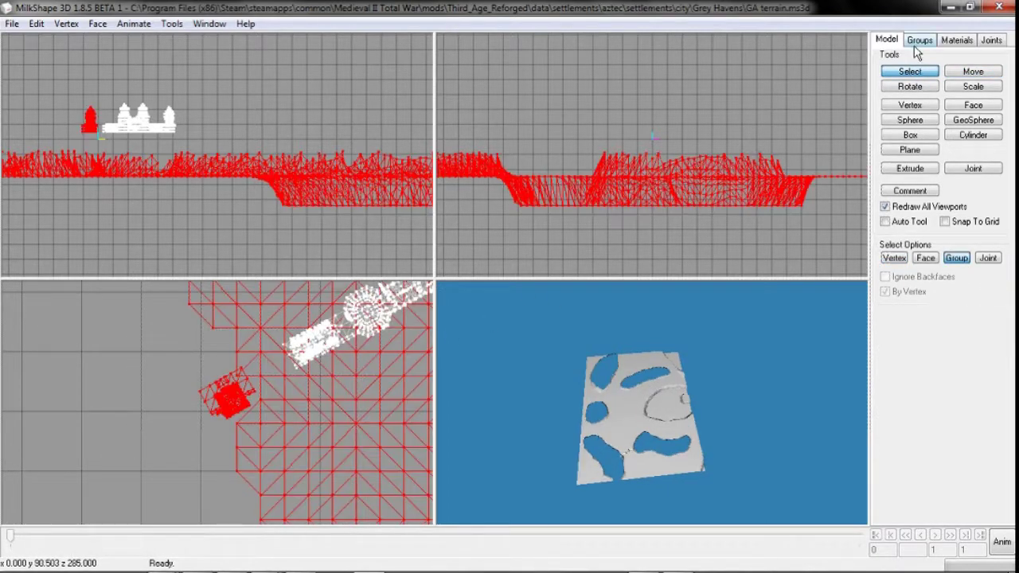
click(918, 41)
double_click(912, 54)
- Move the selected lower end tower up to the other open end of the gate wall
click(886, 40)
click(971, 72)
ctrl+drag(308, 395, 242, 441)
shift+drag(243, 440, 257, 328)
drag(97, 436, 743, 82)
- Fine-tune the lower tower's position until its edge vertices coincide with the wall's end vertices
scroll(307, 374, up, 5)
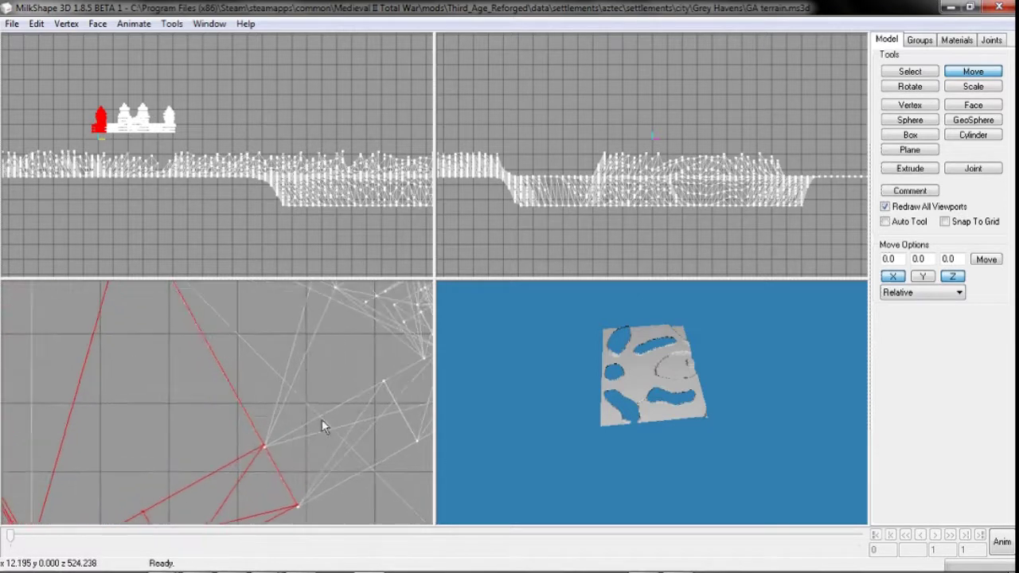
shift+drag(322, 421, 315, 299)
ctrl+drag(351, 468, 275, 362)
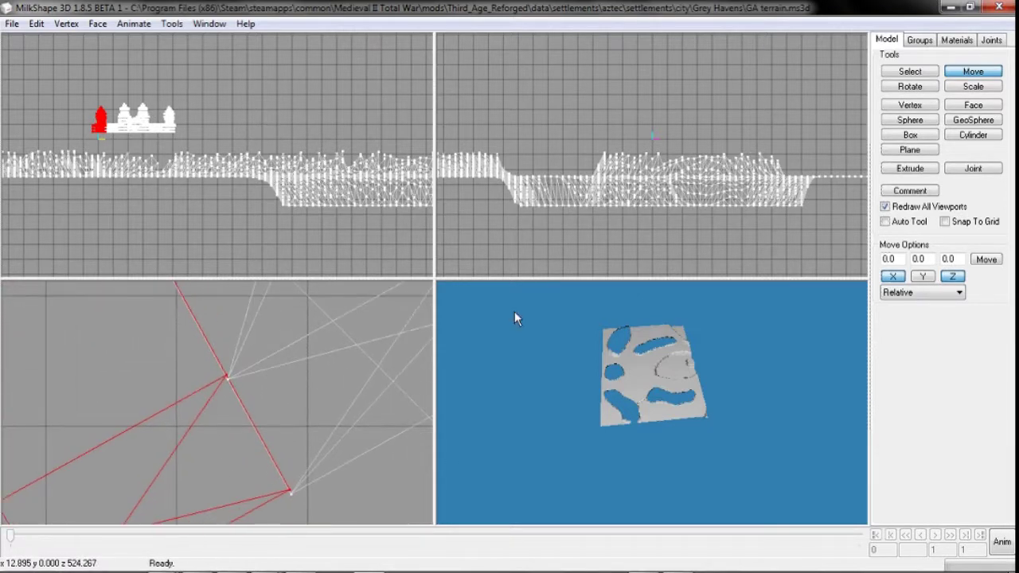
drag(248, 440, 249, 447)
right_click(249, 448)
click(227, 444)
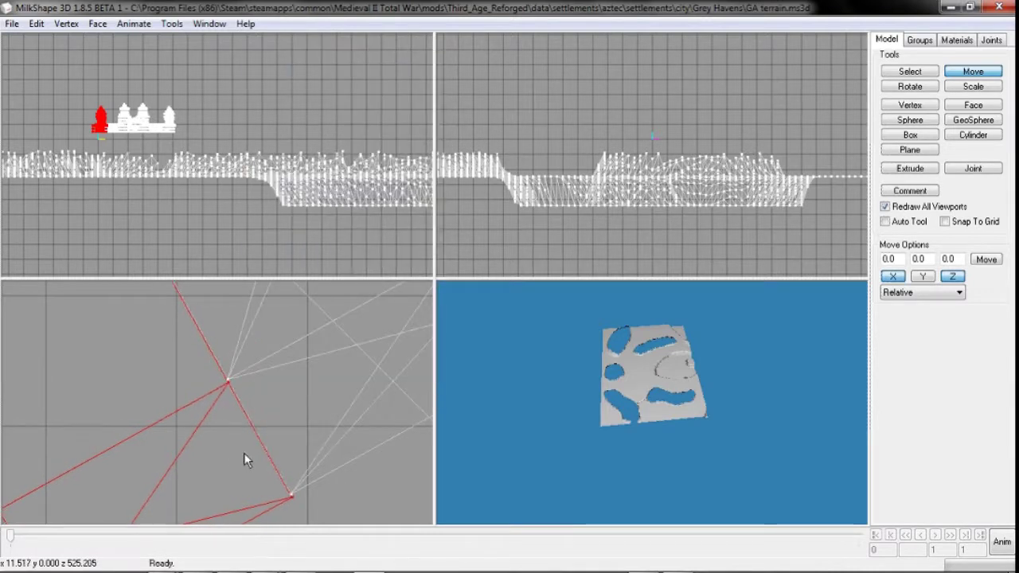
drag(243, 451, 244, 451)
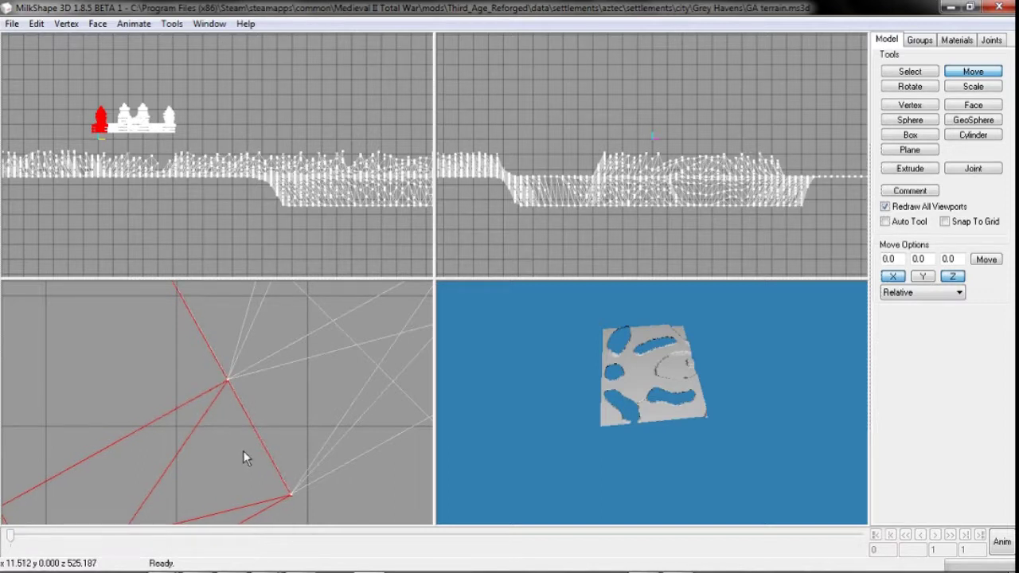
- Clear the selection and check the individual vertices along the seam between the lower tower and the wall
key(ctrl+shift+a)
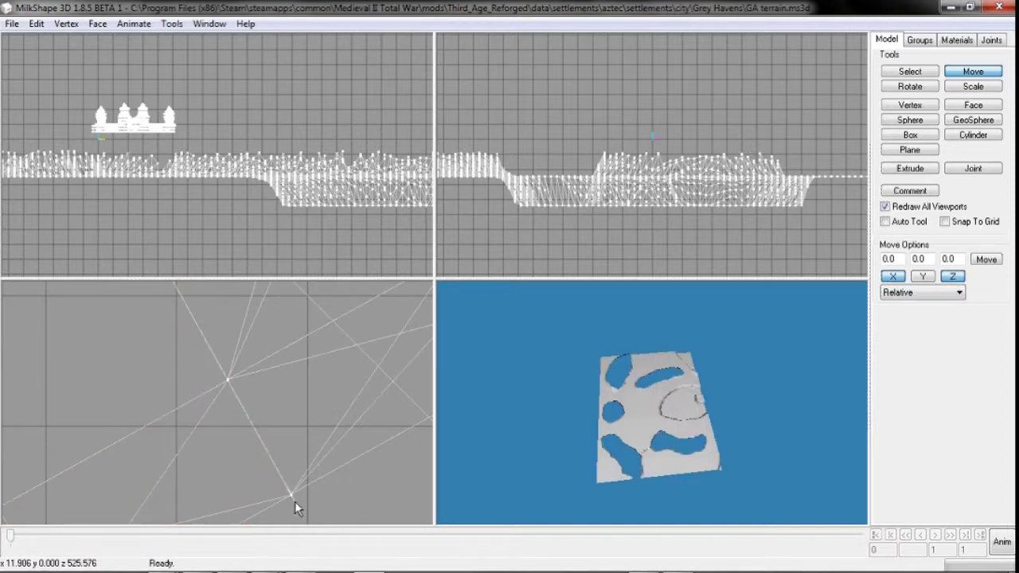
click(906, 74)
click(893, 261)
drag(281, 485, 305, 508)
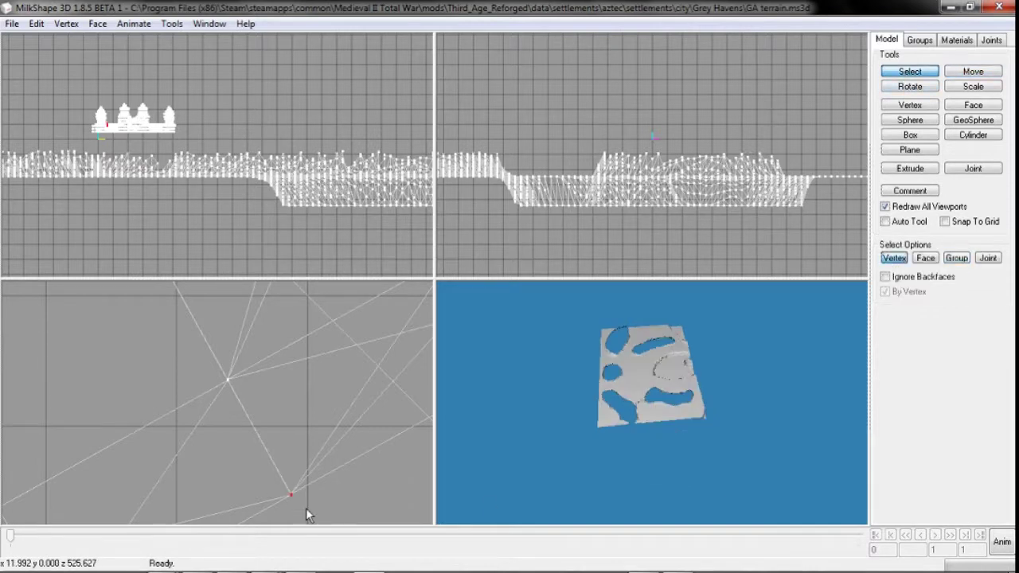
drag(200, 367, 271, 494)
ctrl+drag(156, 354, 220, 460)
ctrl+drag(159, 307, 211, 407)
drag(217, 368, 273, 421)
ctrl+drag(200, 344, 246, 450)
right_drag(249, 455, 186, 337)
key(Delete)
ctrl+drag(246, 402, 178, 389)
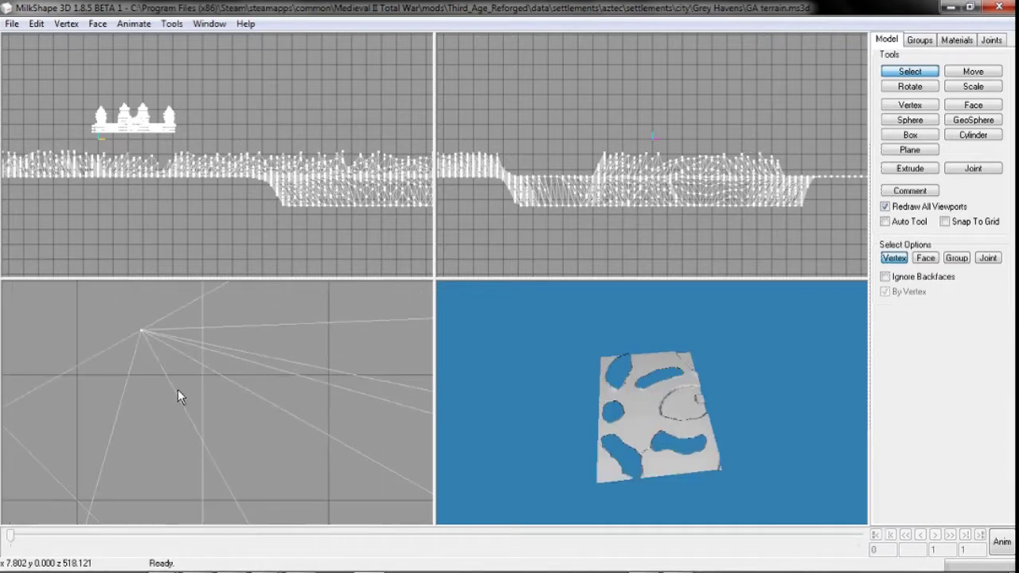
scroll(178, 389, down, 1)
drag(216, 429, 269, 542)
- Select all gate, wall and tower groups except the terrain and restrict movement to the Y axis
click(980, 73)
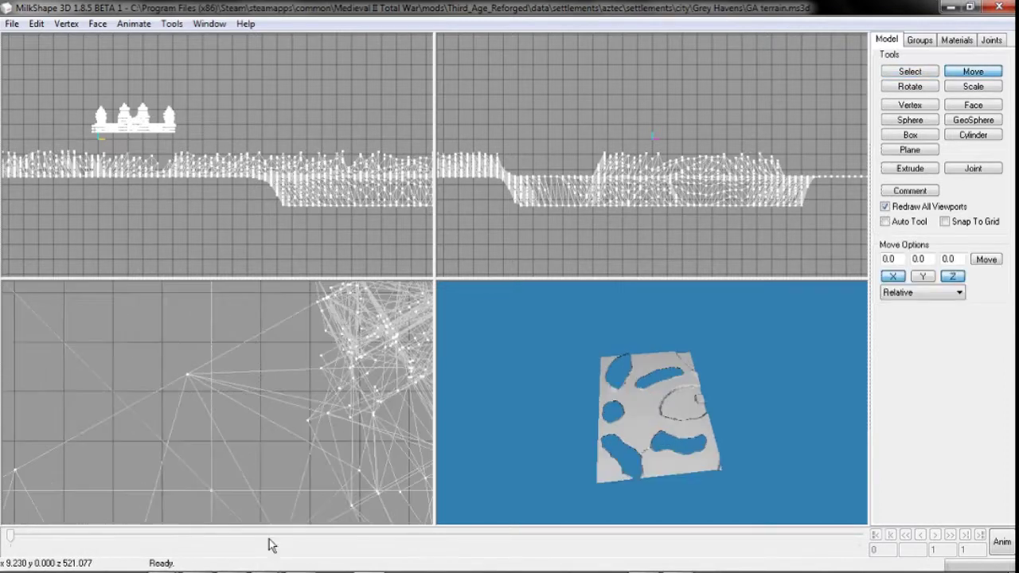
shift+drag(275, 342, 304, 472)
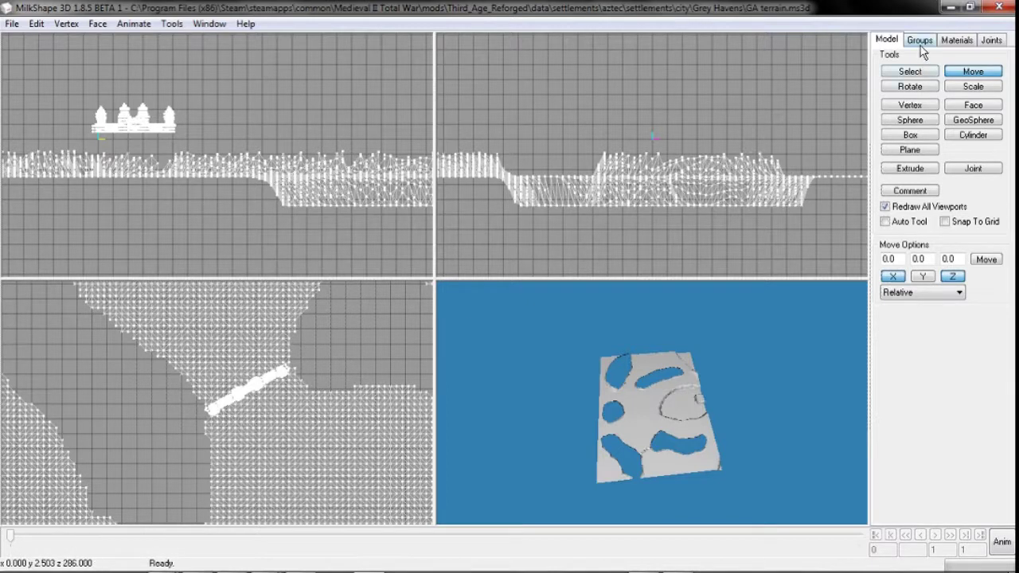
click(919, 41)
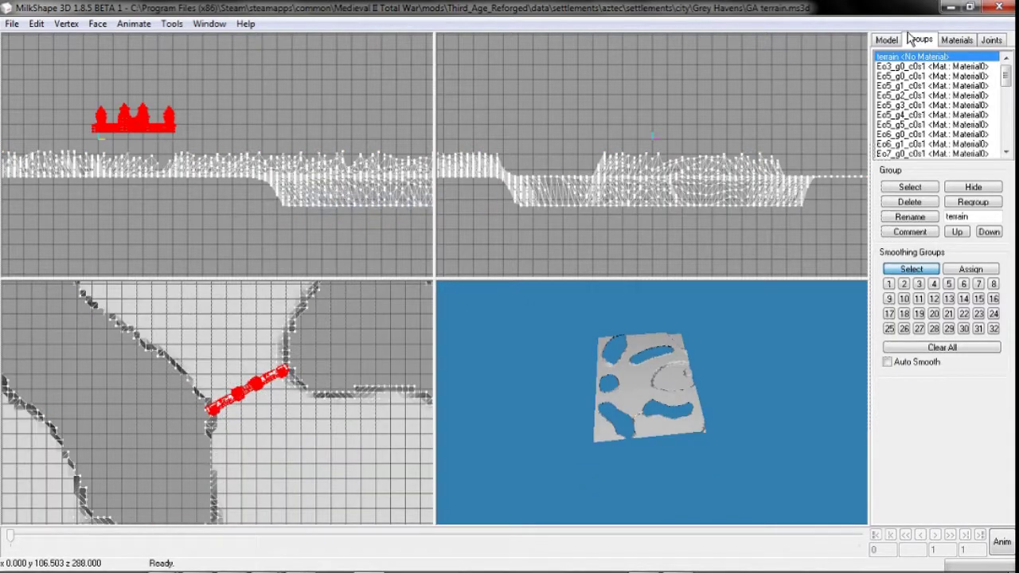
click(886, 40)
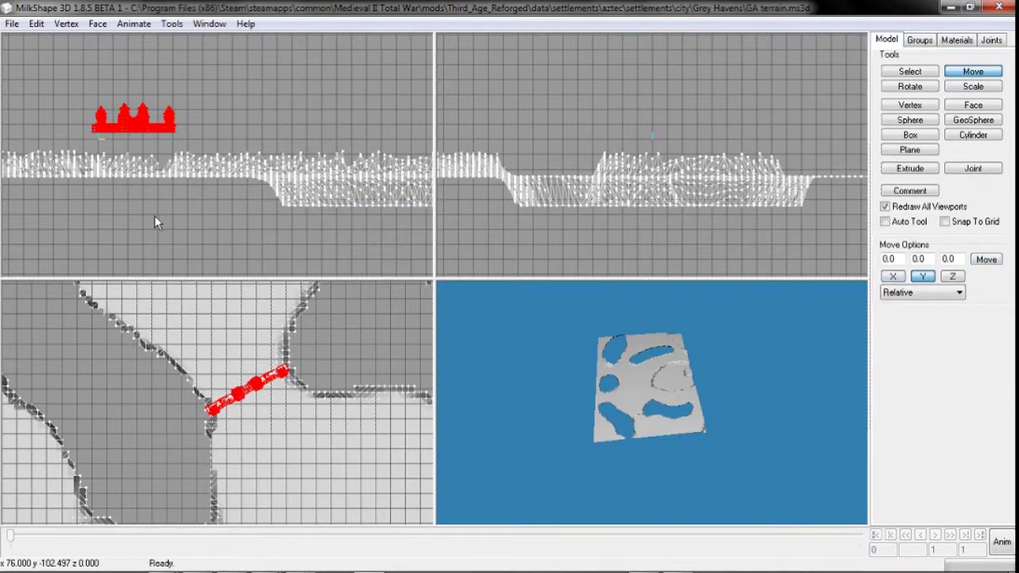
- Lower the selected gate wall along Y in the front view until its base sits at the terrain's ground level
scroll(154, 216, up, 10)
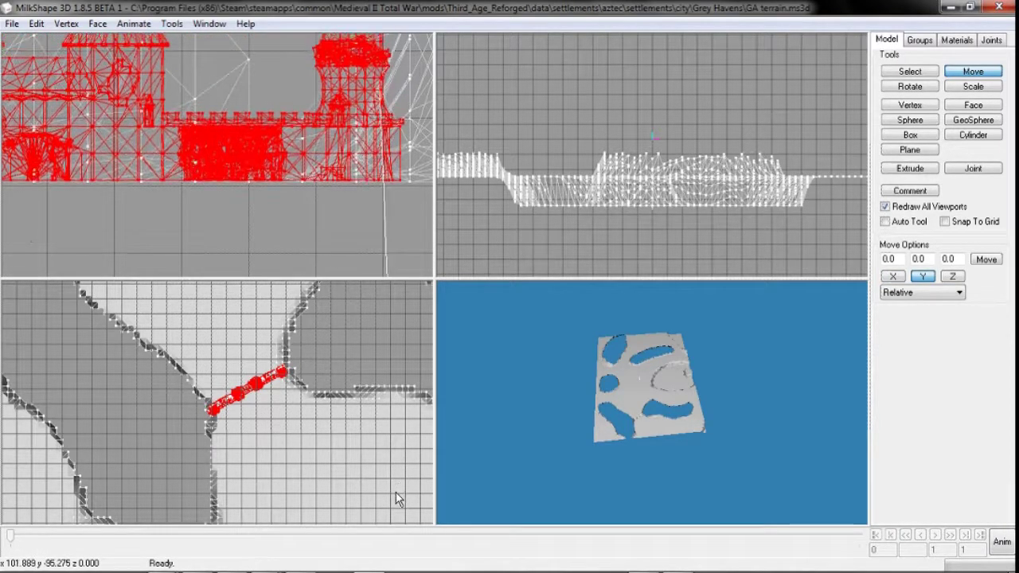
scroll(303, 232, up, 3)
key(super)
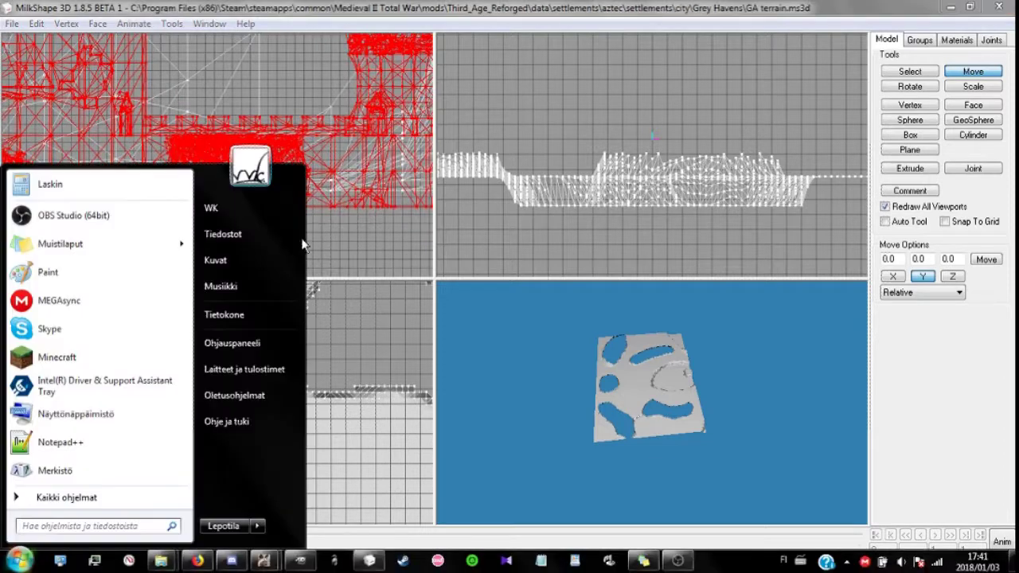
click(323, 243)
scroll(264, 246, up, 5)
ctrl+drag(262, 246, 172, 171)
scroll(172, 171, up, 7)
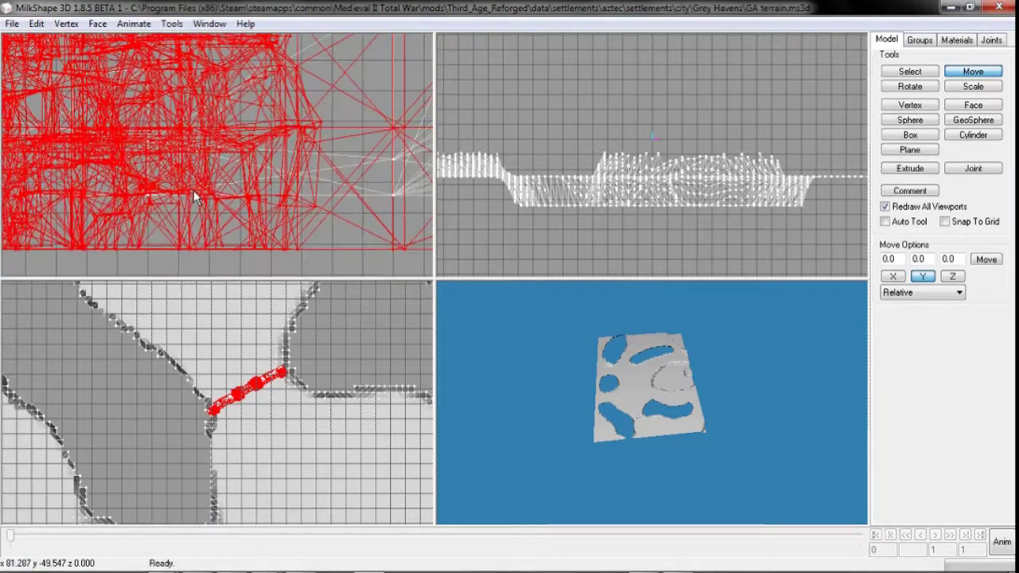
scroll(195, 195, up, 1)
drag(355, 213, 347, 151)
- Inspect how the lowered gate wall sits on the terrain in the 3D view
key(ctrl+shift+a)
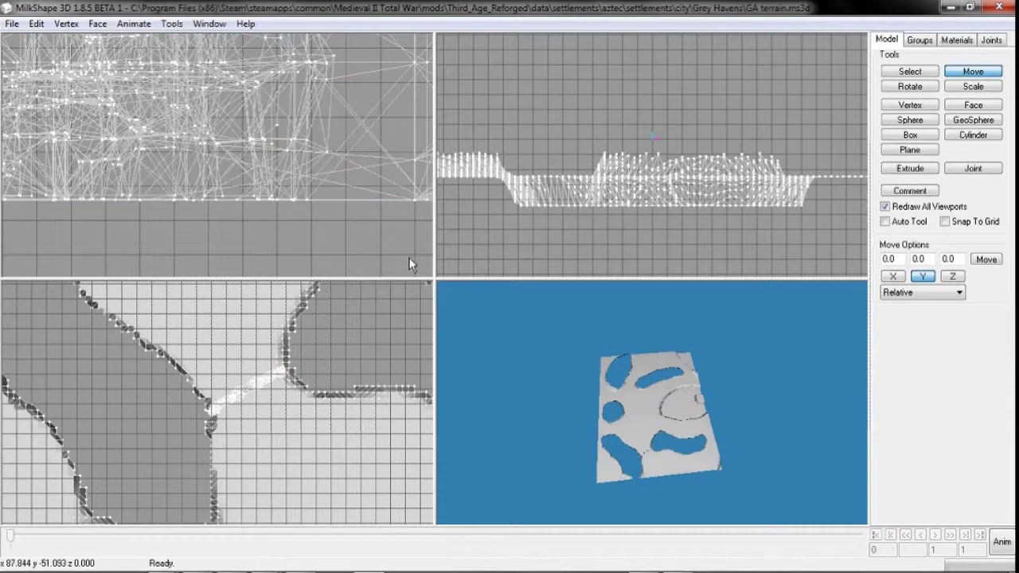
drag(659, 454, 700, 408)
key(ctrl+z)
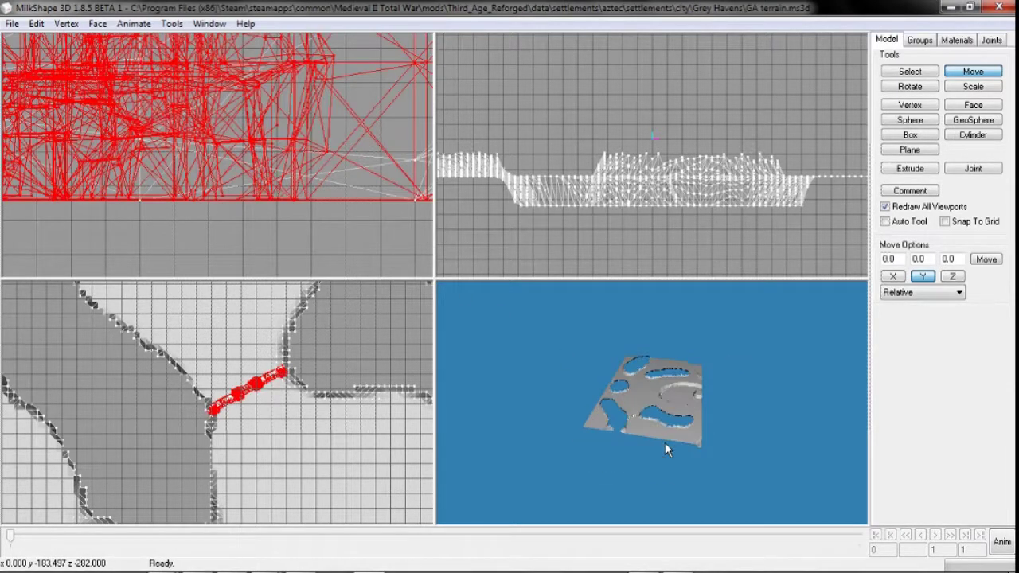
right_click(664, 443)
click(685, 299)
drag(599, 435, 689, 434)
scroll(634, 448, up, 7)
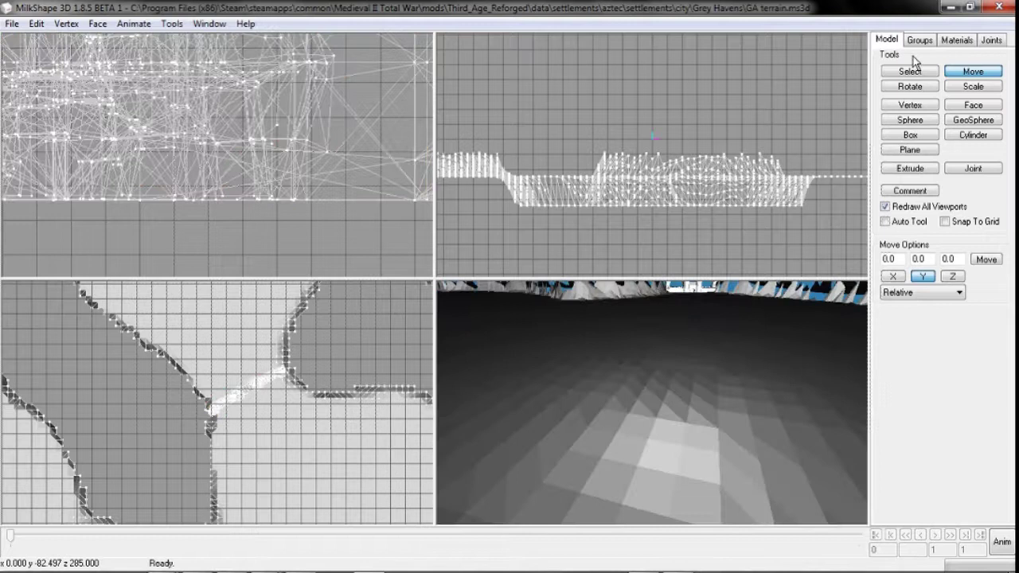
click(918, 41)
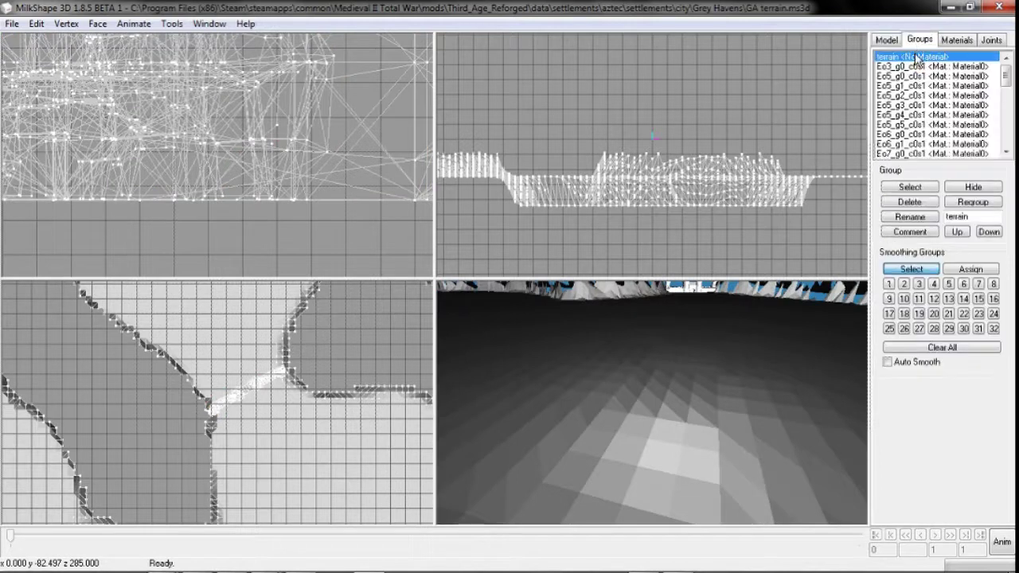
- Delete the terrain group from the model so that only the gate, wall and tower groups are left
double_click(915, 58)
key(Delete)
click(914, 133)
scroll(914, 136, down, 20)
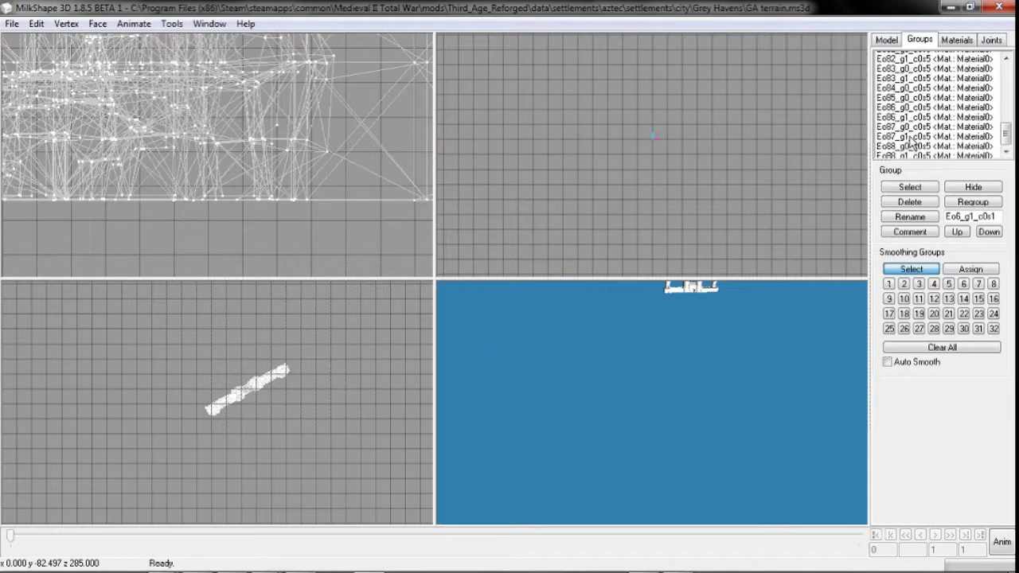
- Examine the remaining gate, wall and tower groups in the group list, the top view and the 3D view
click(912, 153)
drag(912, 157, 902, 66)
scroll(281, 415, up, 5)
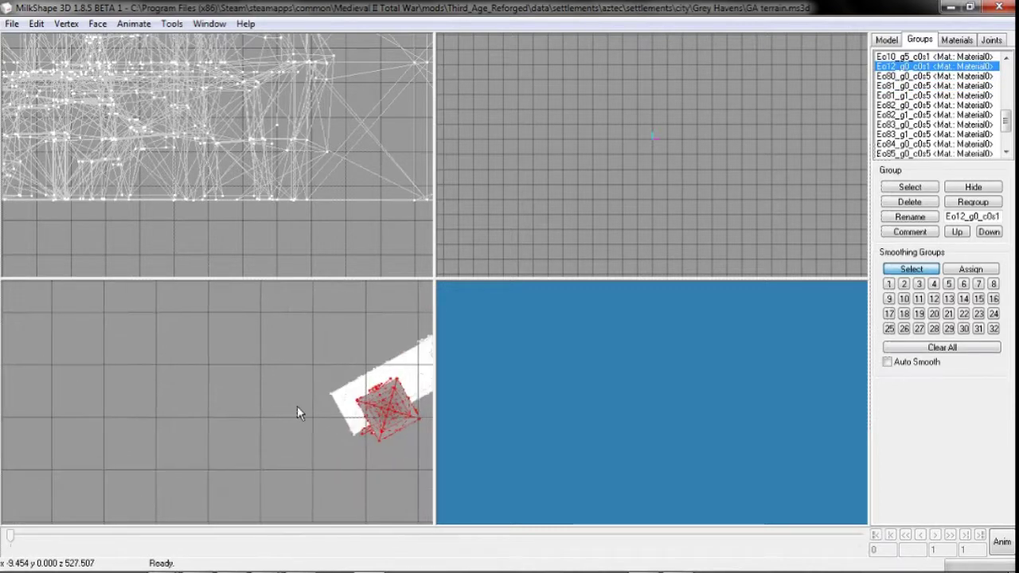
ctrl+drag(297, 405, 152, 480)
right_click(690, 403)
click(752, 270)
drag(704, 386, 660, 390)
key(ctrl+h)
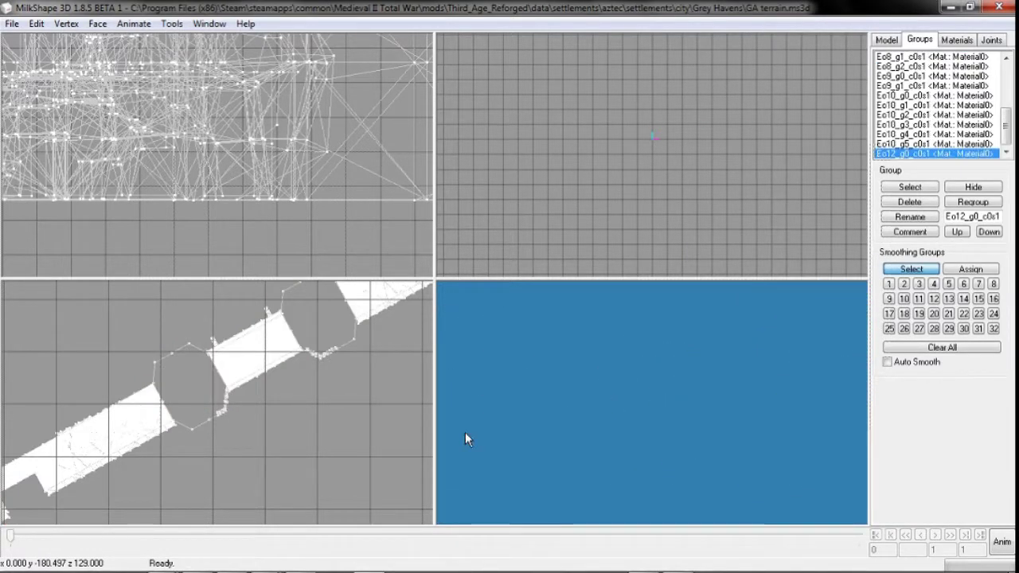
- Save the model as gate sample.ms3d in the Grey Havens folder, replacing the existing file
click(926, 231)
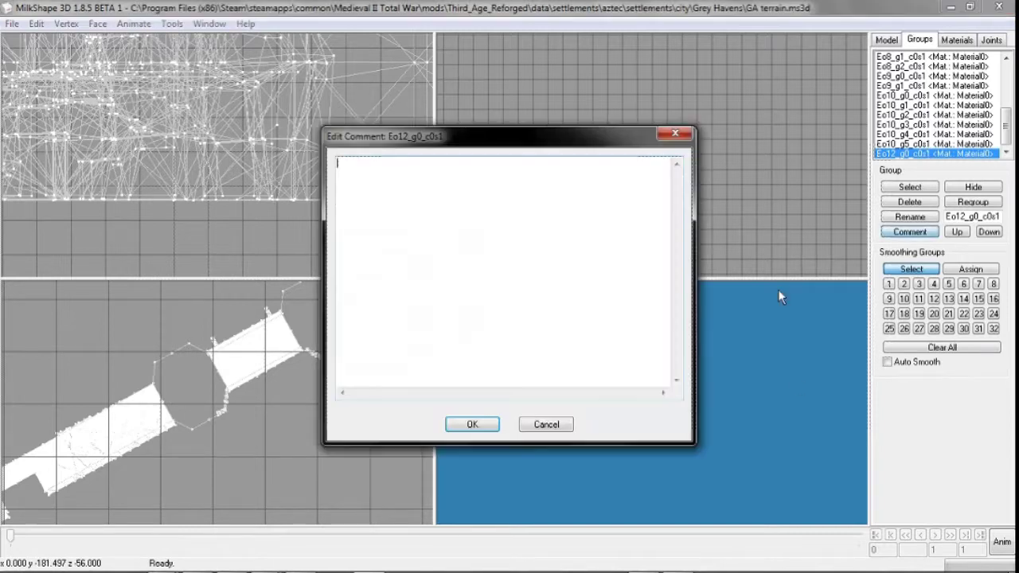
click(543, 422)
click(12, 23)
click(44, 91)
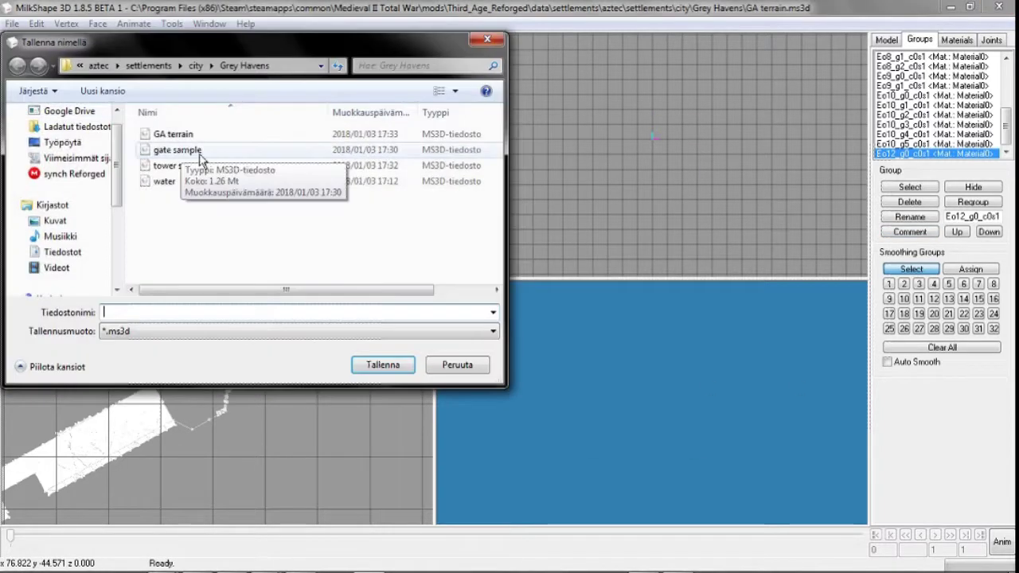
double_click(200, 153)
click(553, 298)
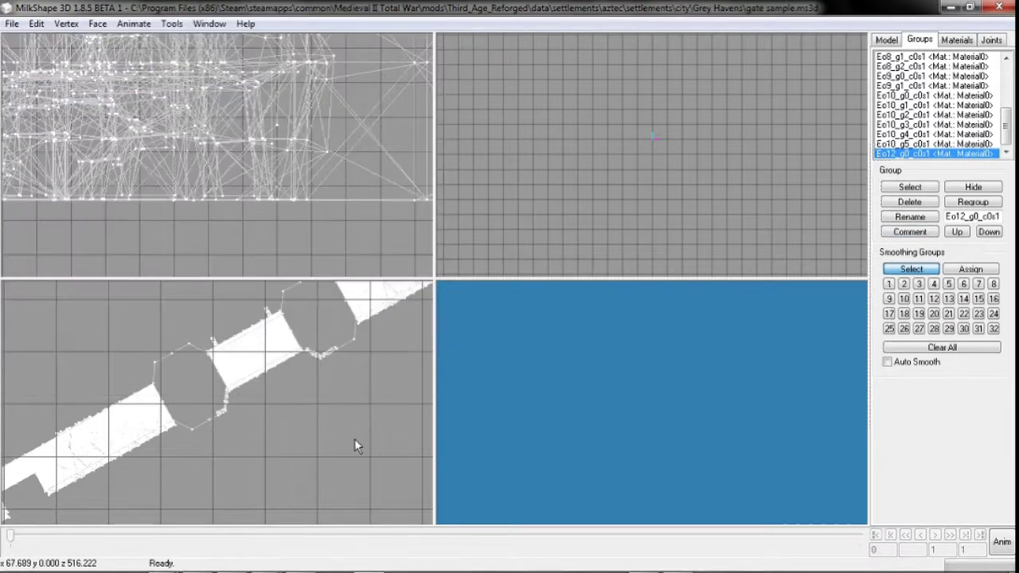
- Delete all gate and wall groups from Eo3_g0_c0s1 through Eo12_g0_c0s1, keeping only the c0s5 tower groups
key(ctrl+a)
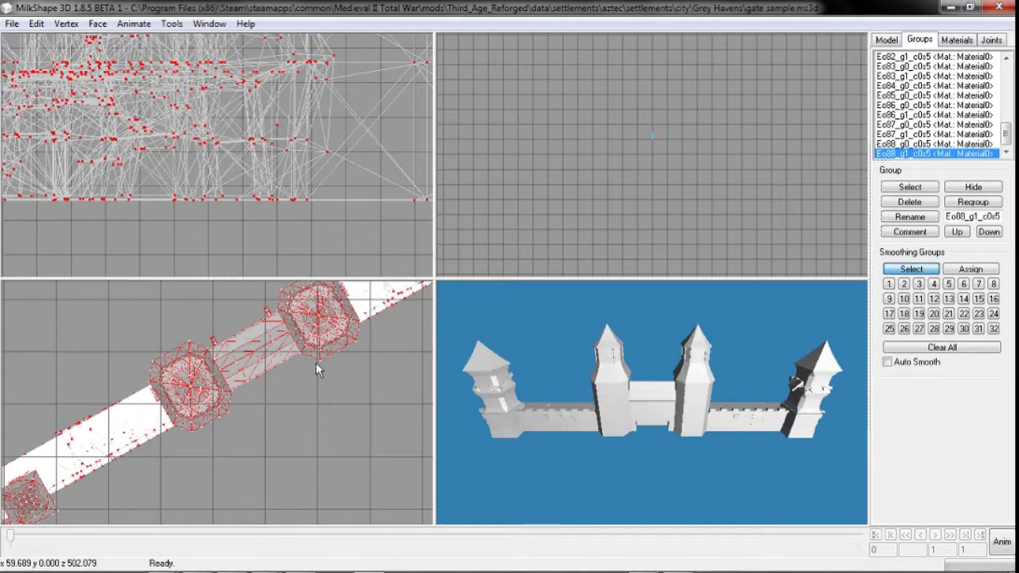
key(ctrl+shift+a)
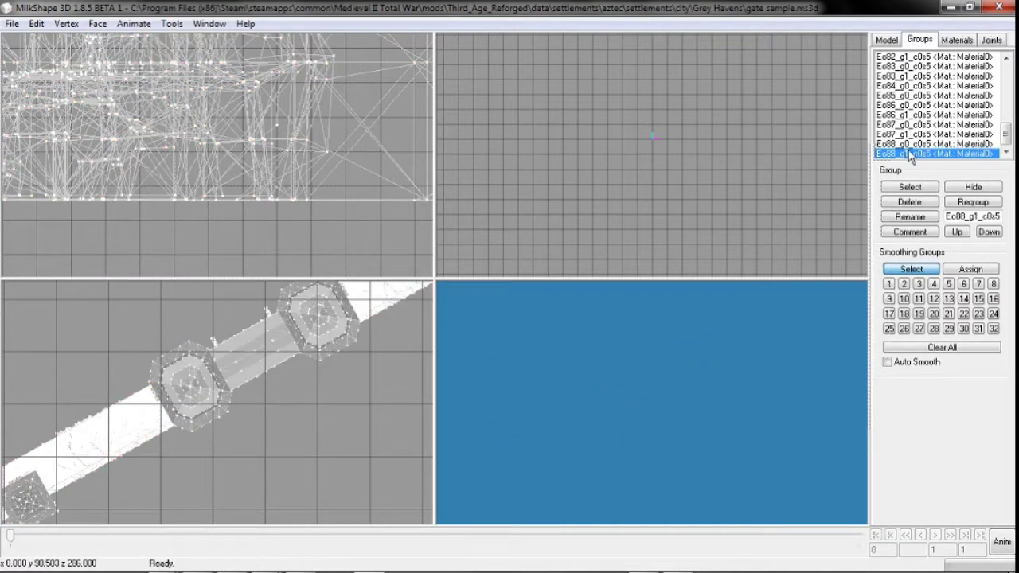
click(915, 144)
scroll(915, 148, up, 1)
double_click(909, 58)
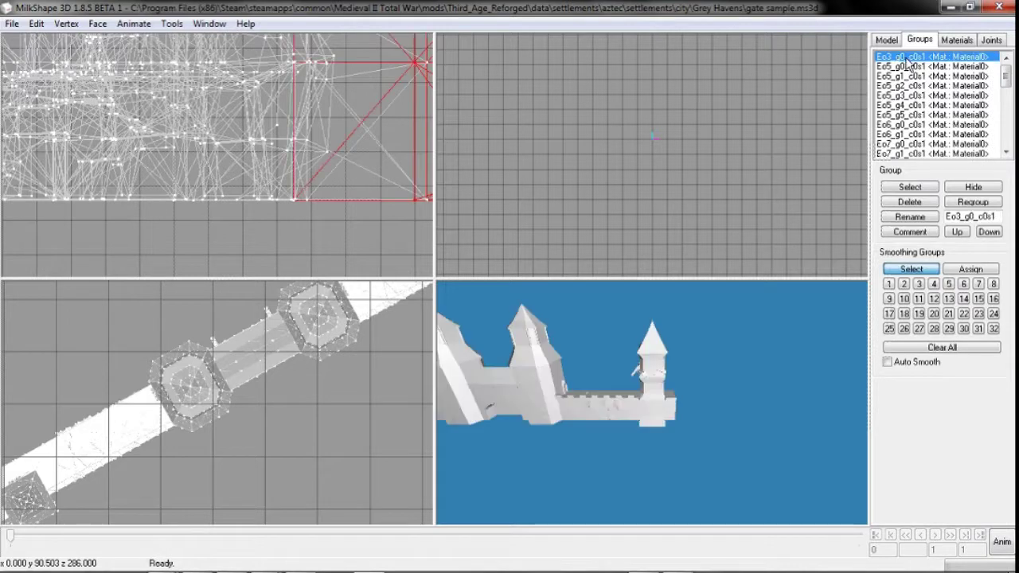
double_click(913, 67)
double_click(908, 78)
double_click(906, 80)
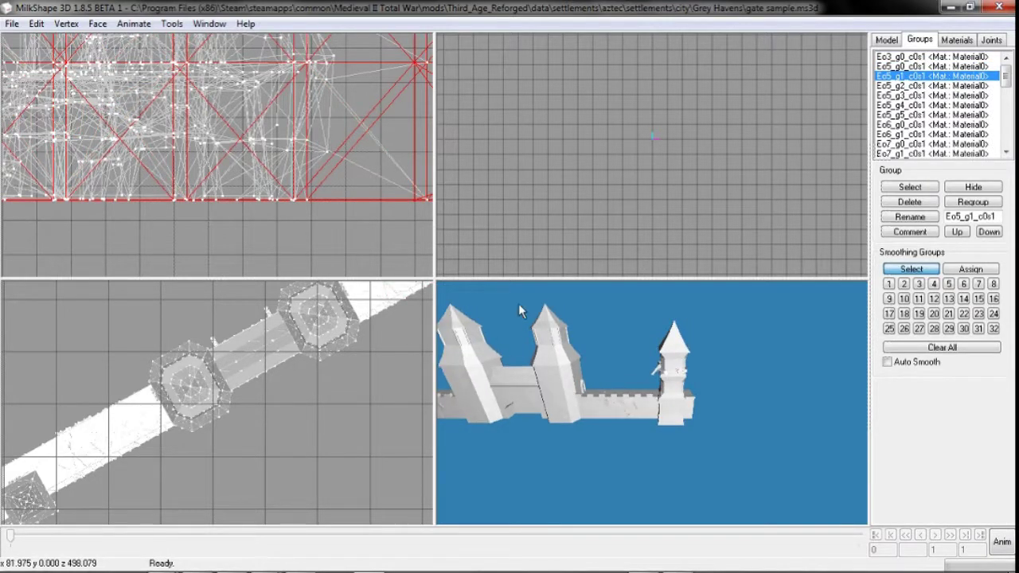
double_click(901, 80)
click(899, 86)
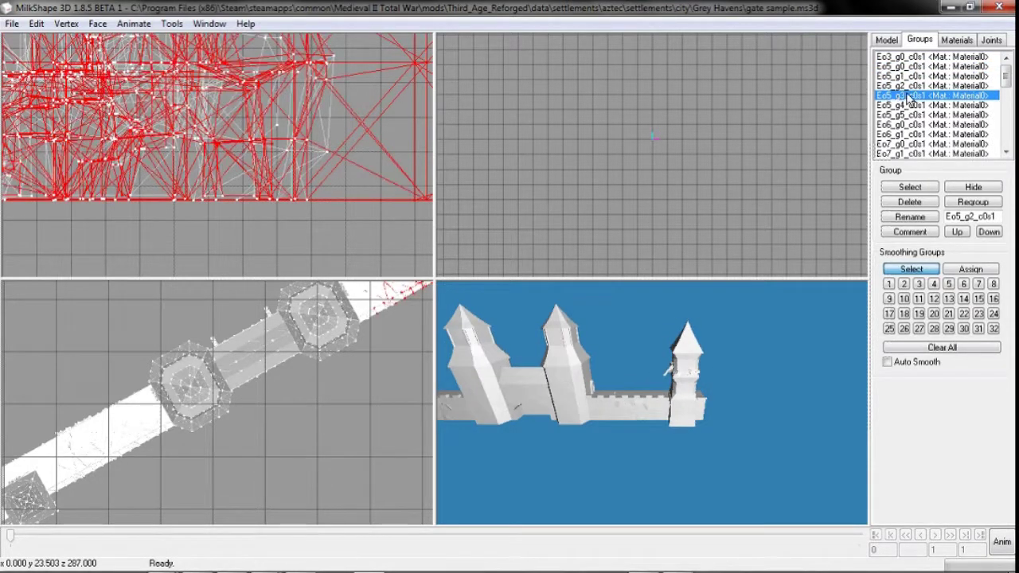
click(902, 104)
click(903, 114)
click(905, 125)
click(907, 135)
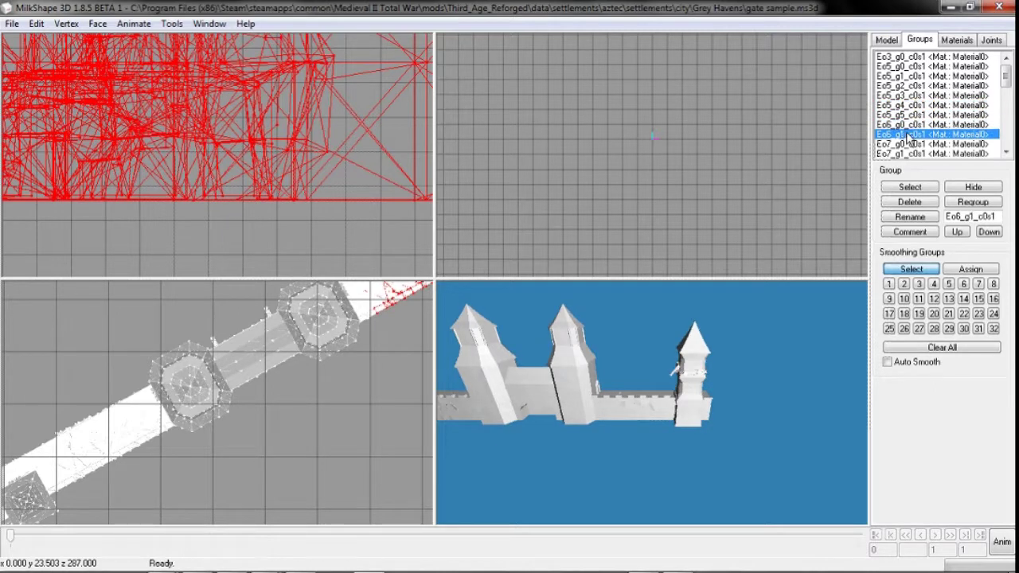
click(915, 145)
click(915, 145)
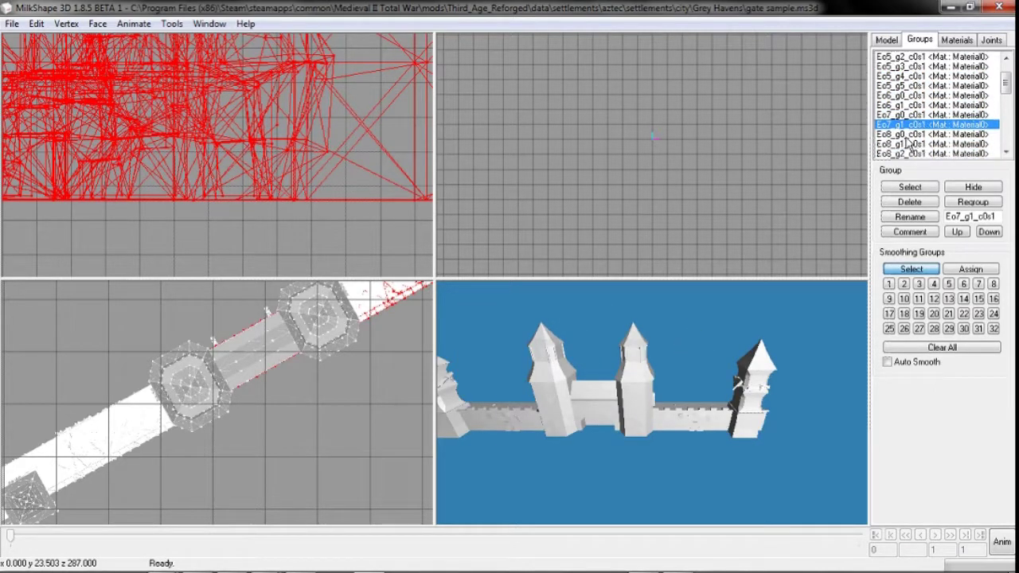
click(915, 145)
click(916, 153)
click(908, 145)
scroll(913, 120, down, 3)
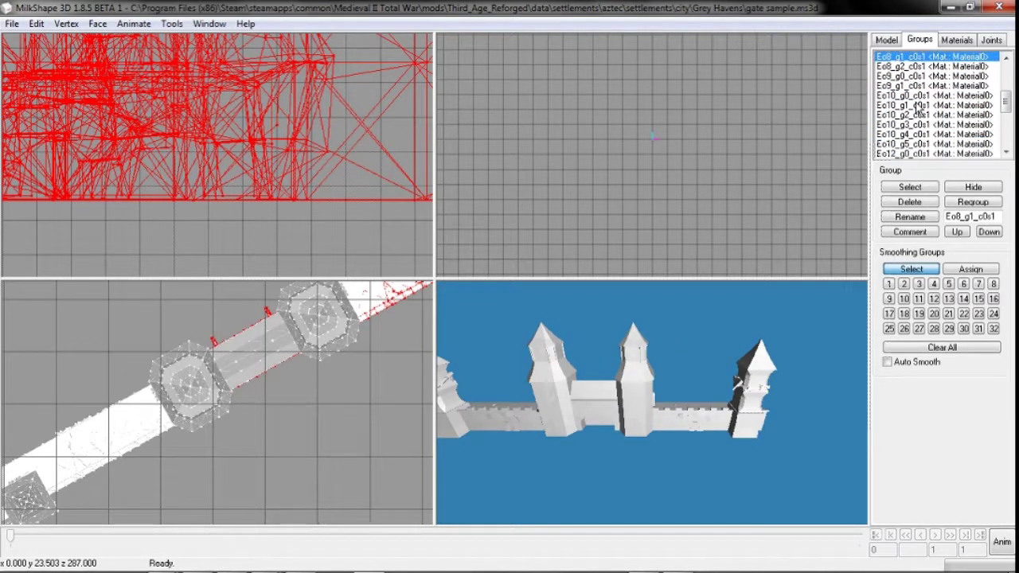
click(910, 77)
click(909, 85)
click(909, 94)
click(907, 105)
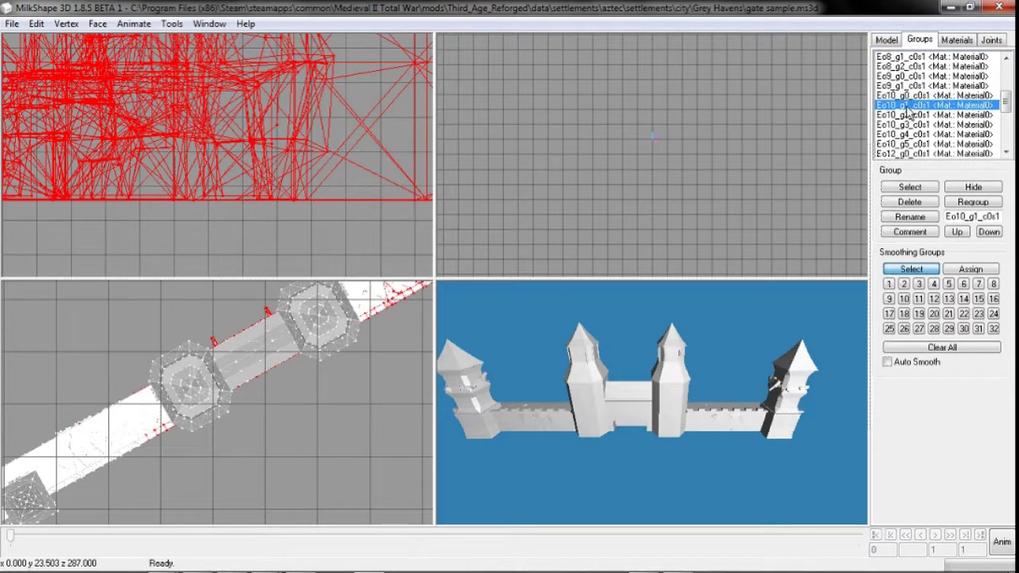
click(912, 114)
click(911, 124)
click(911, 133)
click(913, 144)
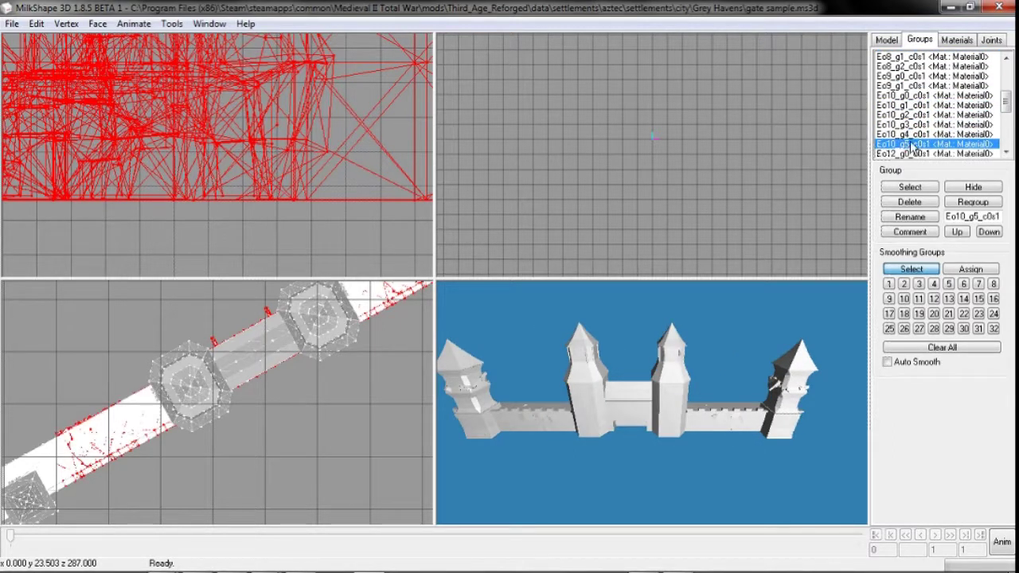
scroll(919, 120, down, 1)
click(920, 125)
middle_drag(407, 352, 456, 271)
key(Delete)
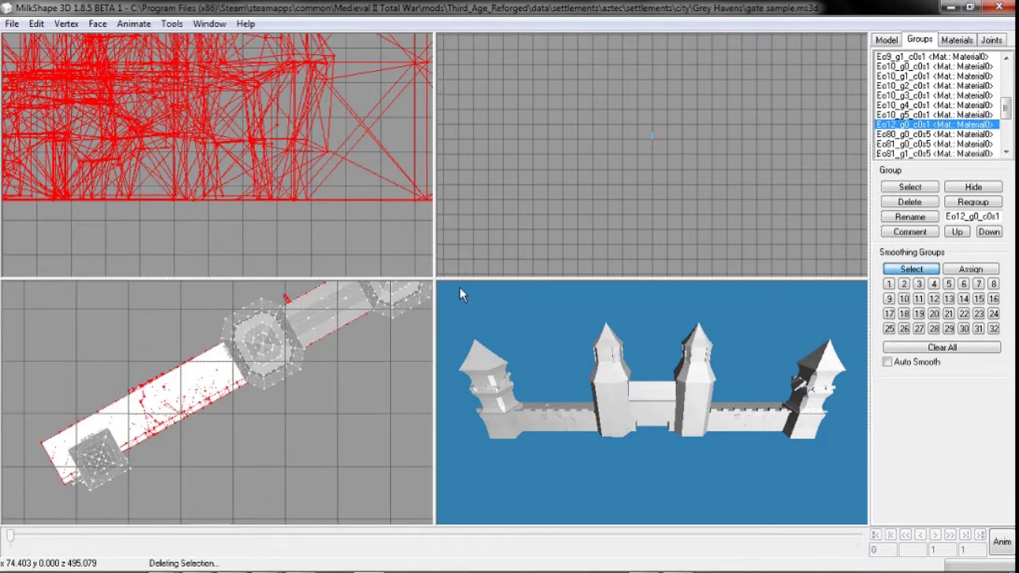
click(910, 232)
click(541, 423)
click(12, 24)
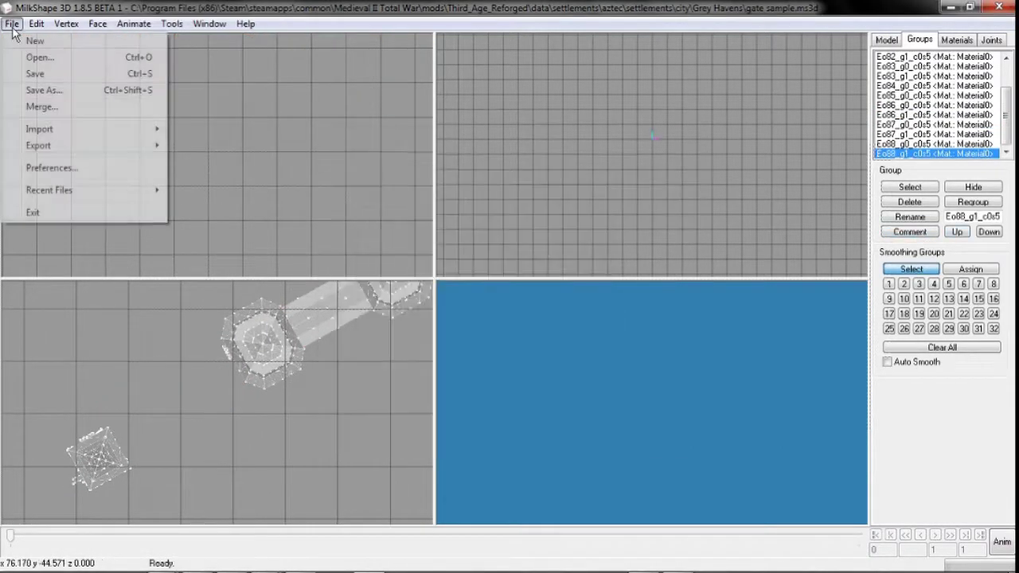
click(5, 25)
- Rename the first remaining group, Eo80_g0_c0s5, to t and accept its comment
click(898, 78)
scroll(900, 78, up, 2)
click(913, 59)
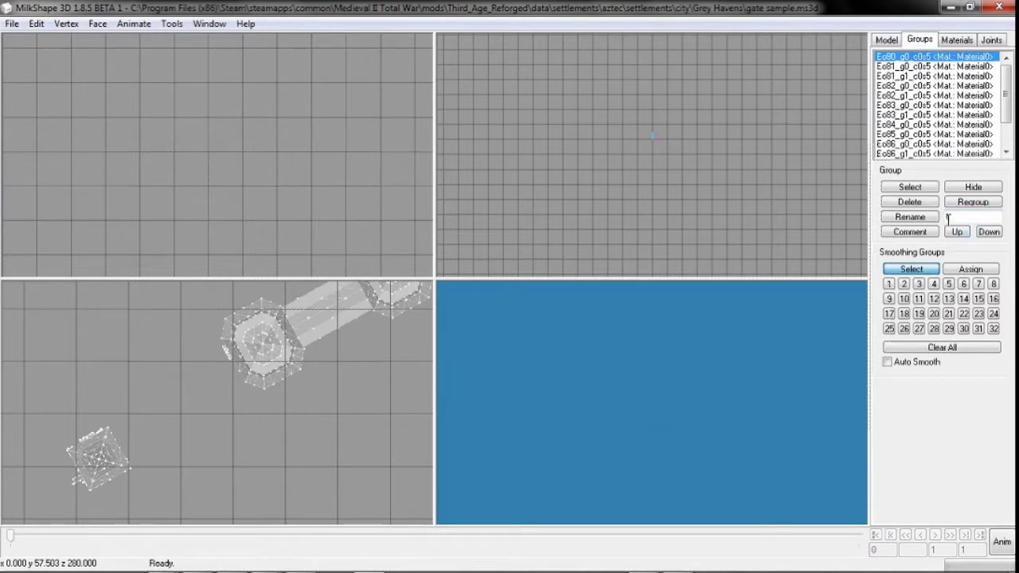
text(t)
click(910, 216)
click(886, 235)
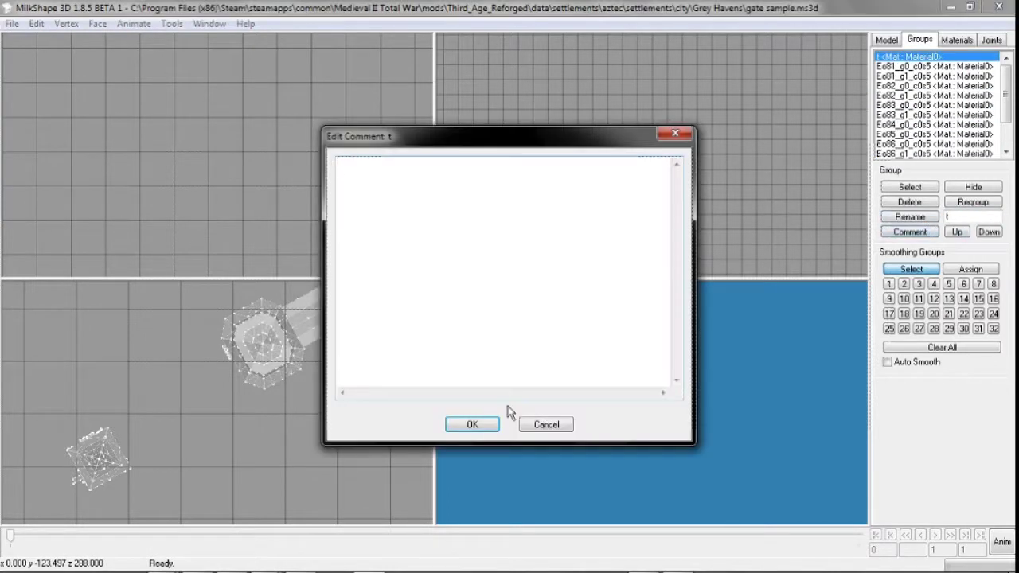
click(471, 423)
- Save the model over tower sample.ms3d in the Grey Havens folder and close MilkShape
click(12, 23)
click(48, 91)
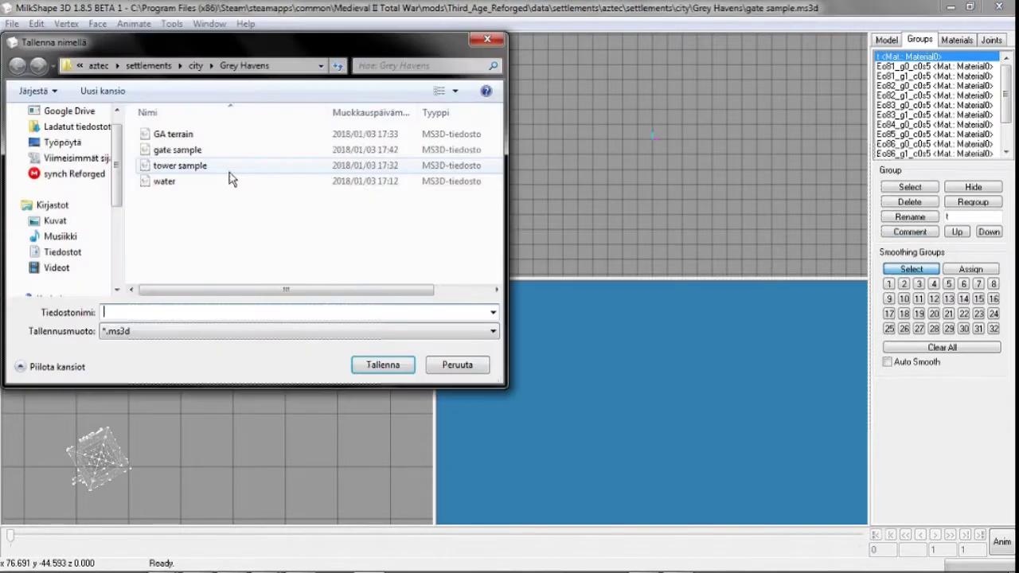
double_click(227, 170)
click(550, 295)
scroll(265, 432, down, 5)
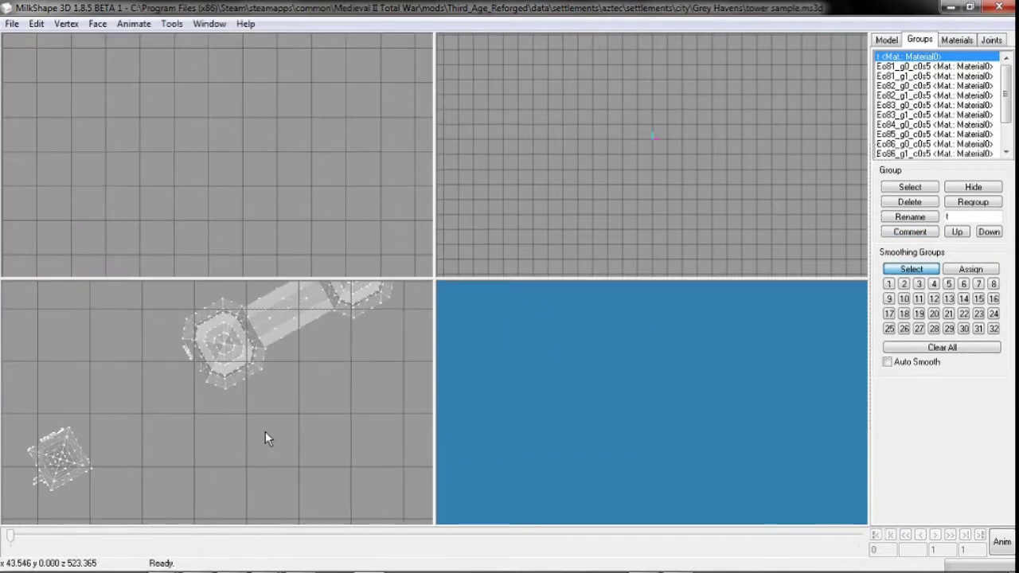
click(999, 8)
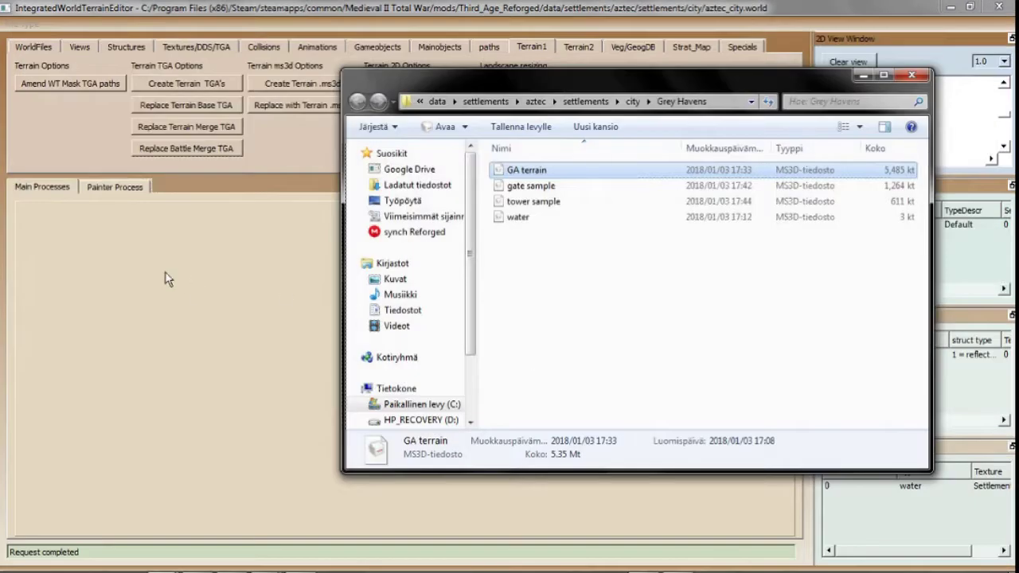
- In IntegratedWorldTerrainEditor, review the texture info of the existing water texture entry without changing it
key(Escape)
click(854, 358)
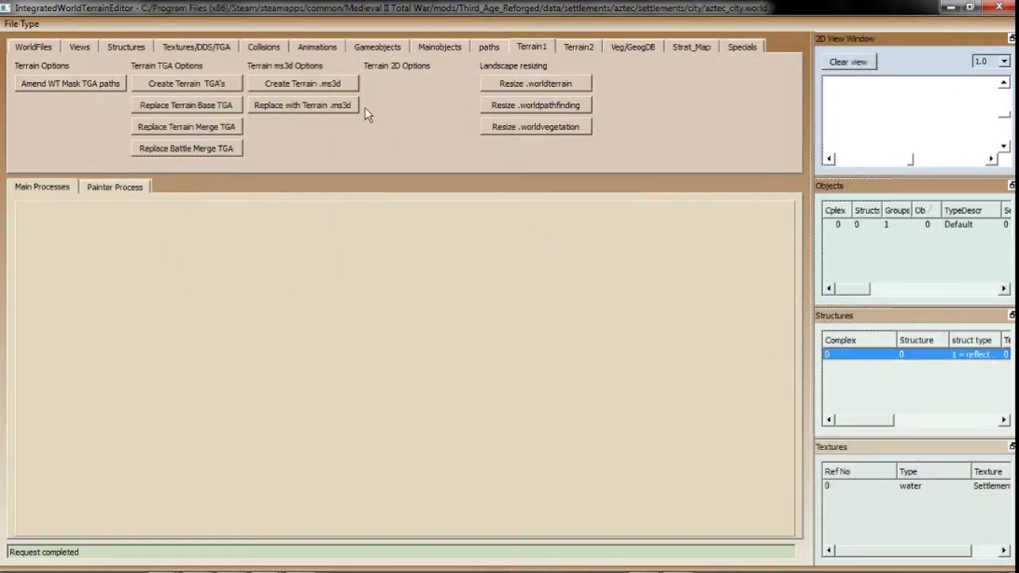
click(915, 484)
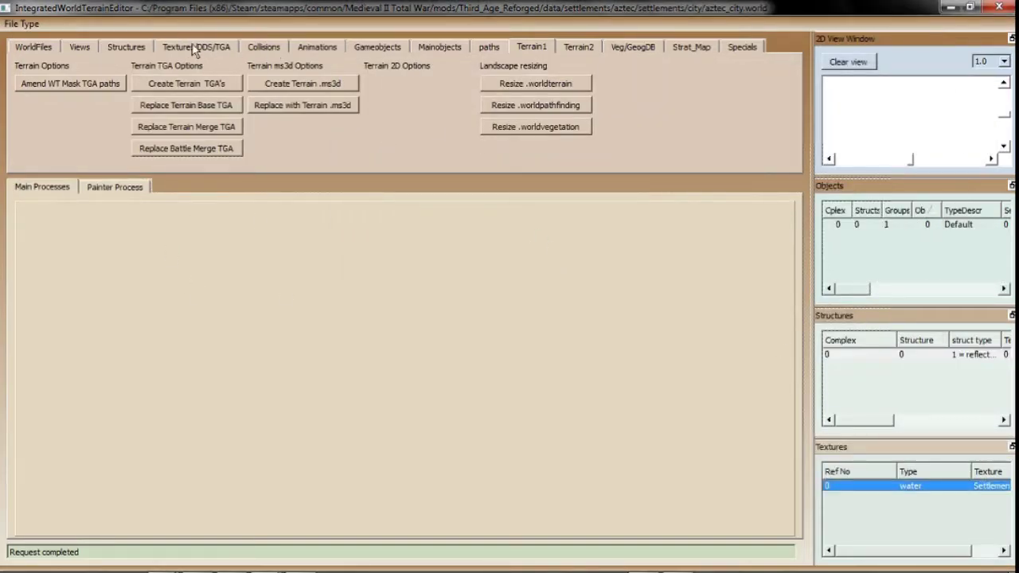
click(194, 47)
click(70, 83)
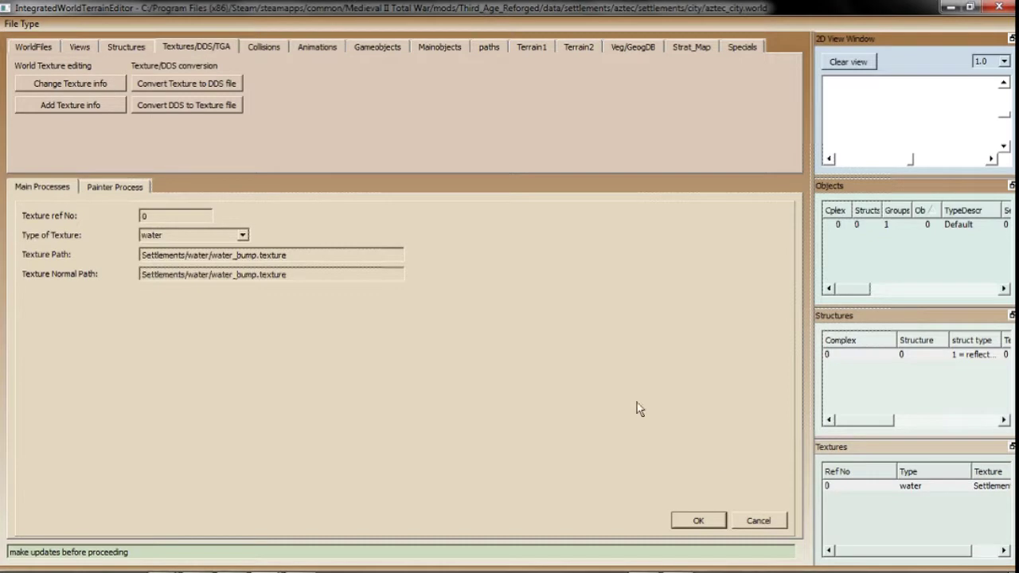
click(760, 522)
- Start adding a texture entry and open the mod's data/blockset/textures folder in a file window
click(85, 107)
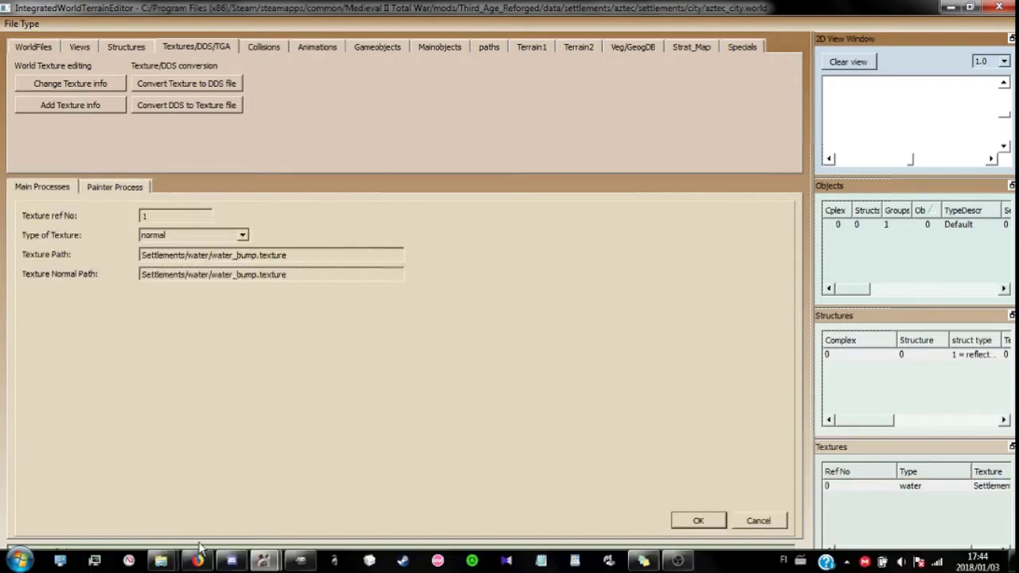
right_click(160, 560)
click(84, 372)
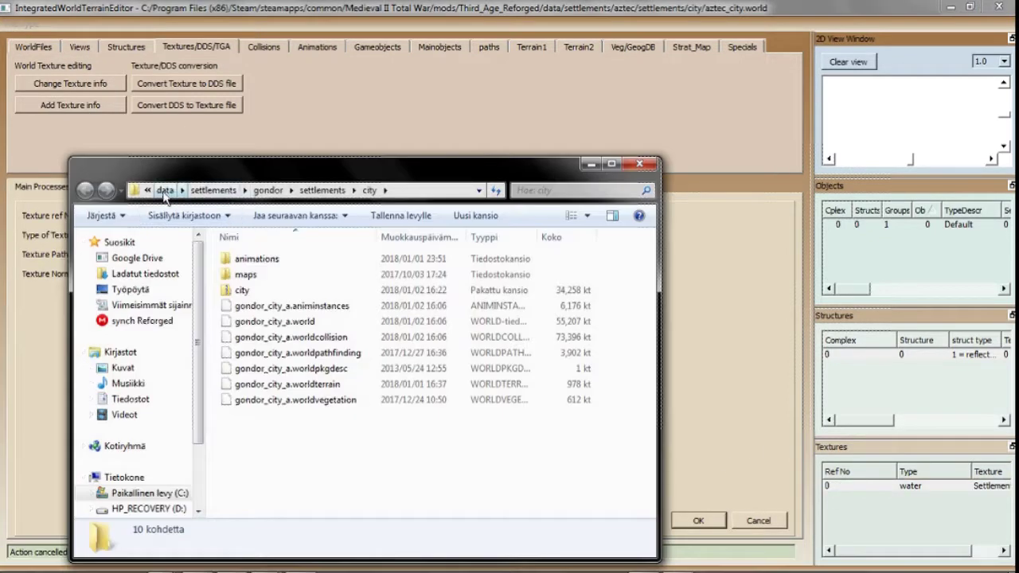
click(163, 190)
double_click(253, 309)
double_click(267, 310)
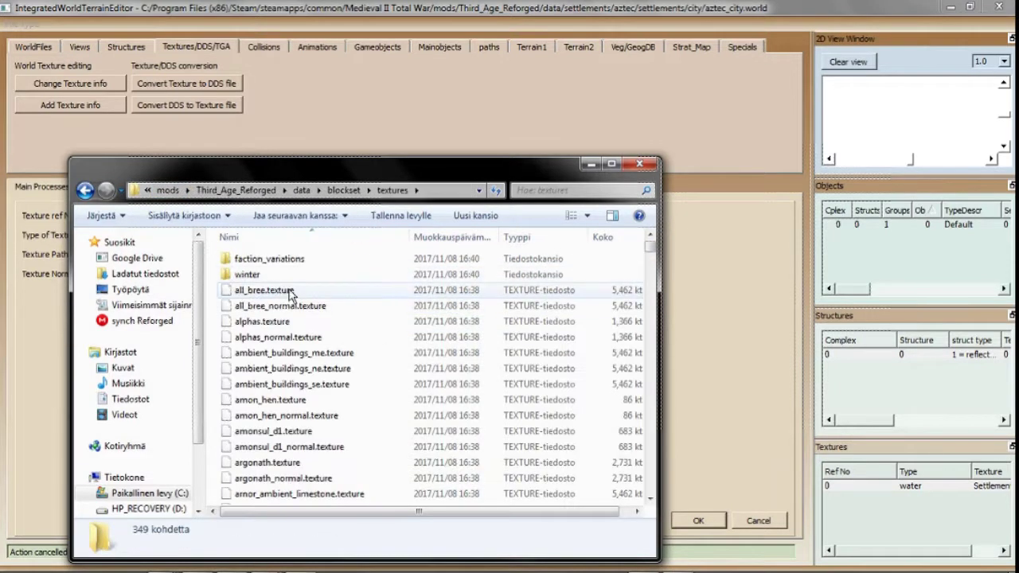
- Find the elf_walls texture files and add a texture entry of type normal, ref no 1, with its path pointing to elf_walls
text(elf)
click(286, 458)
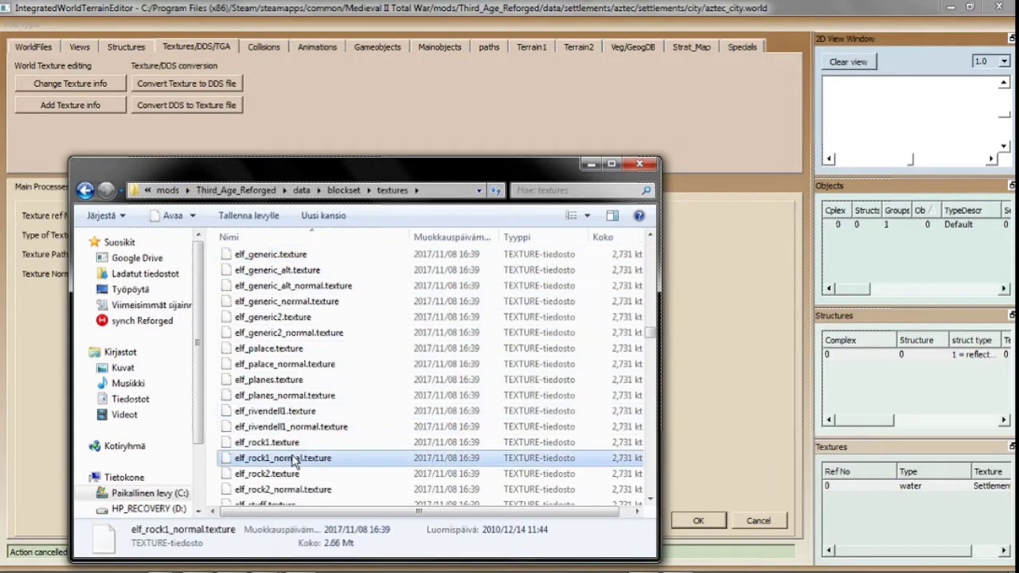
scroll(306, 422, down, 4)
click(253, 387)
click(243, 418)
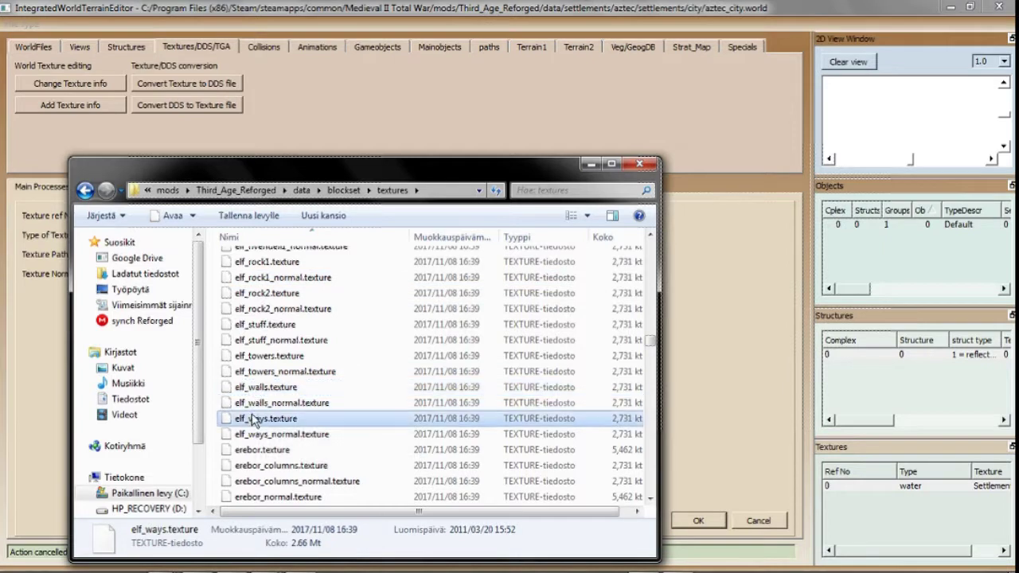
click(246, 404)
click(247, 408)
click(60, 343)
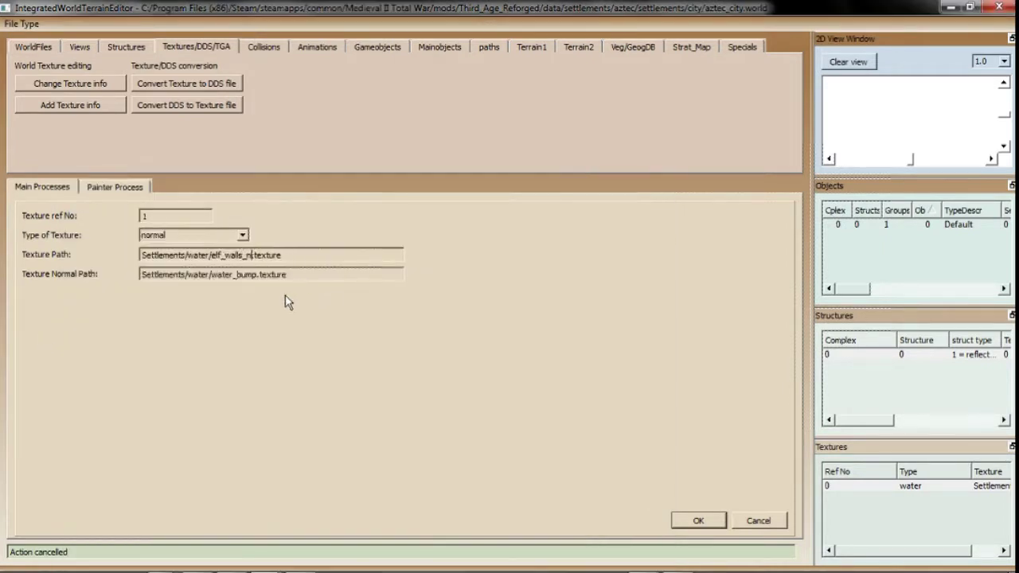
click(677, 521)
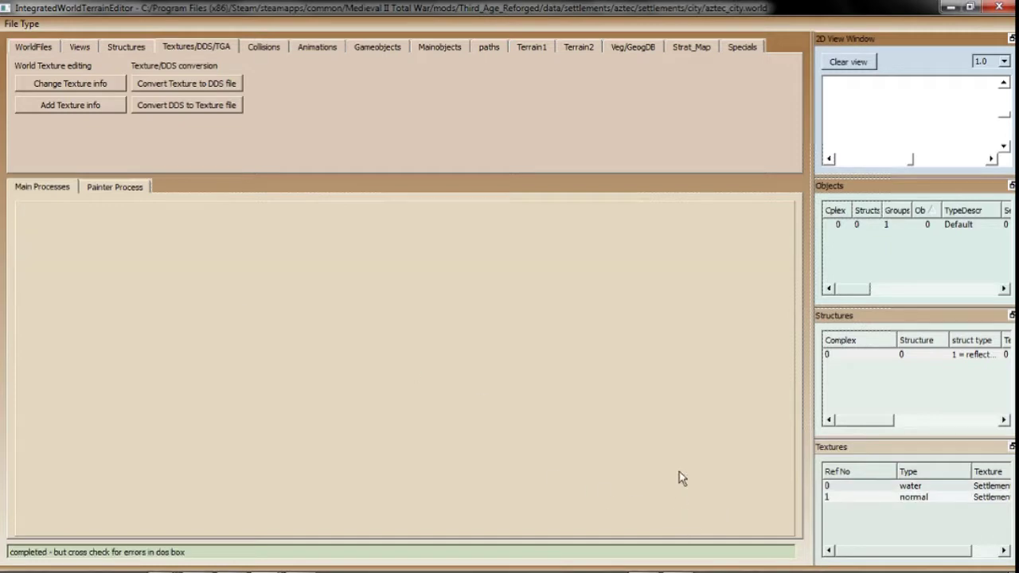
- Add a texture entry of type normal, ref no 2, with its paths pointing to the elf_towers and elf_towers_normal textures
click(905, 498)
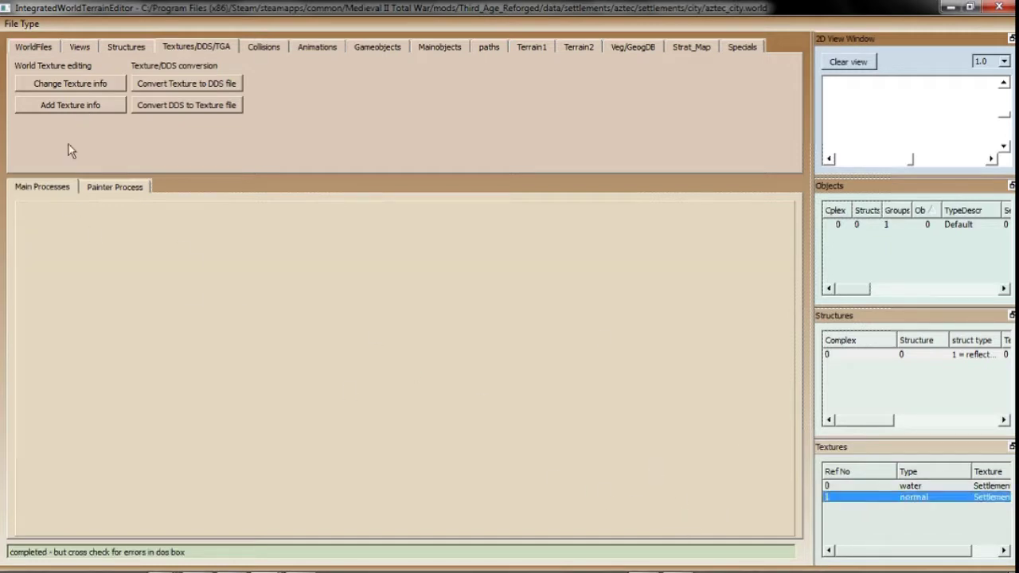
click(64, 86)
click(744, 517)
click(81, 106)
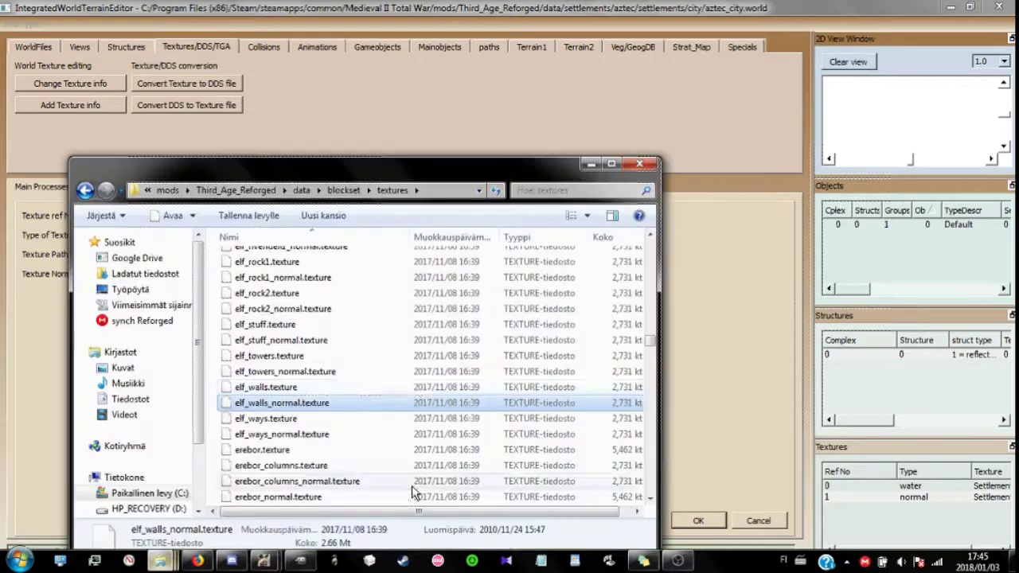
click(269, 373)
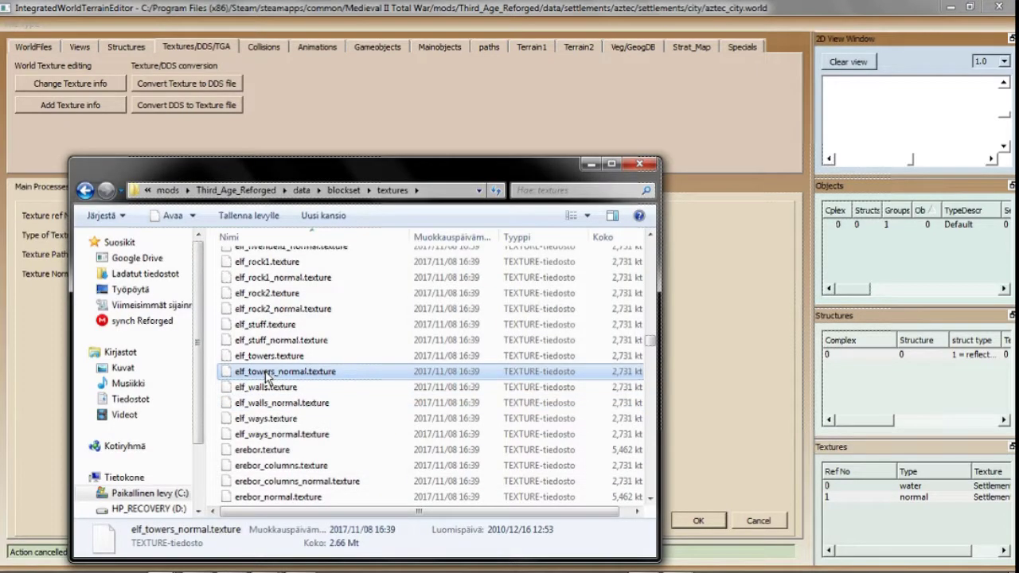
click(266, 372)
click(40, 350)
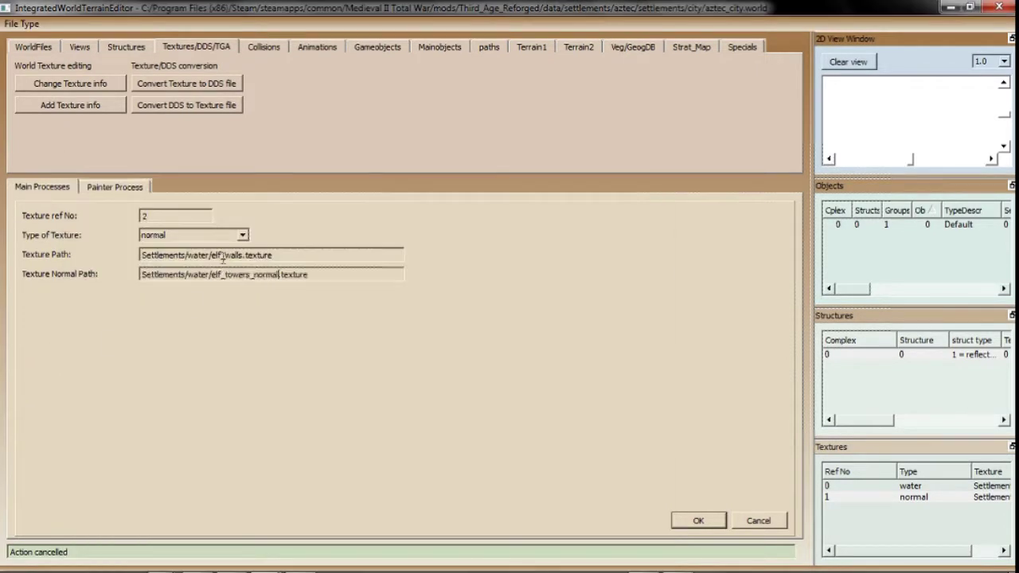
click(698, 520)
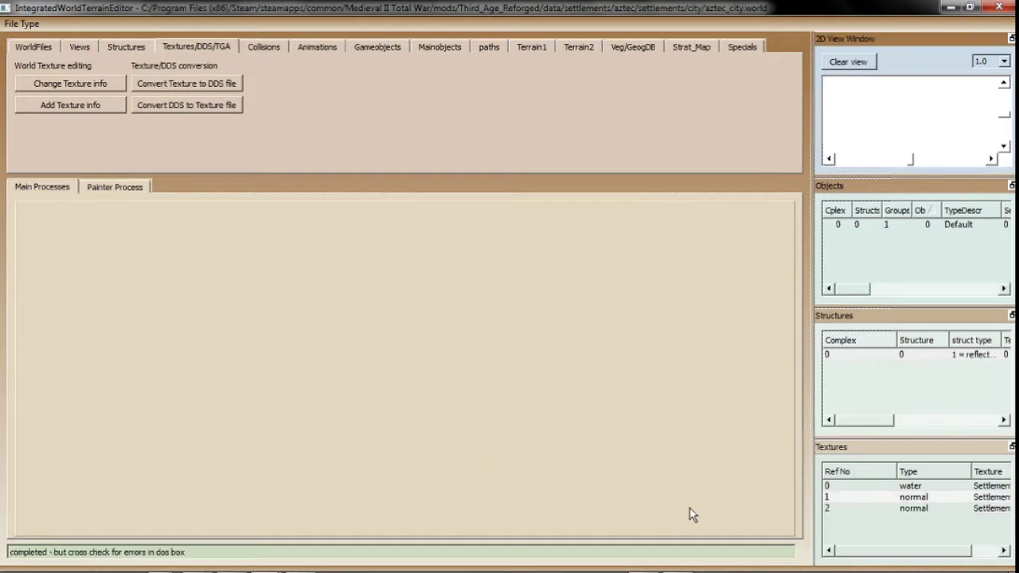
- Add gate sample.ms3d to complex 0 as a standard structure using the elf_walls texture, and check the IWTE console output
click(876, 354)
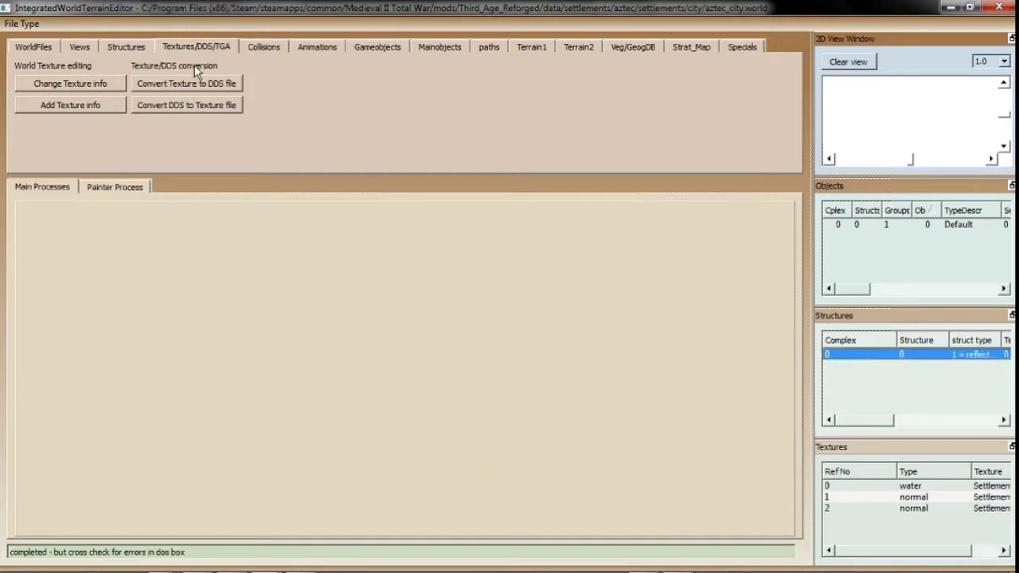
click(138, 49)
click(107, 93)
click(344, 255)
click(360, 278)
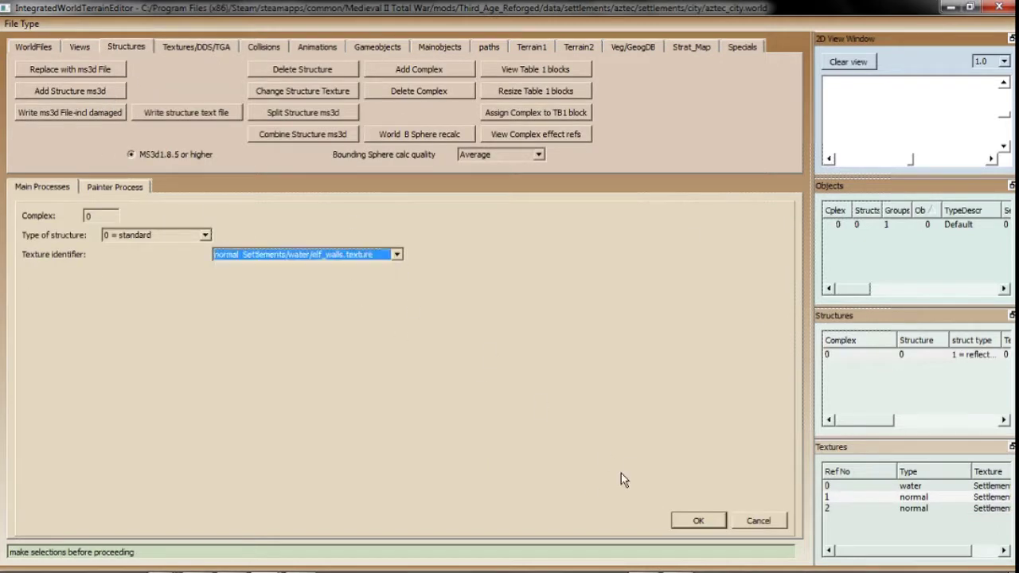
click(698, 520)
double_click(176, 147)
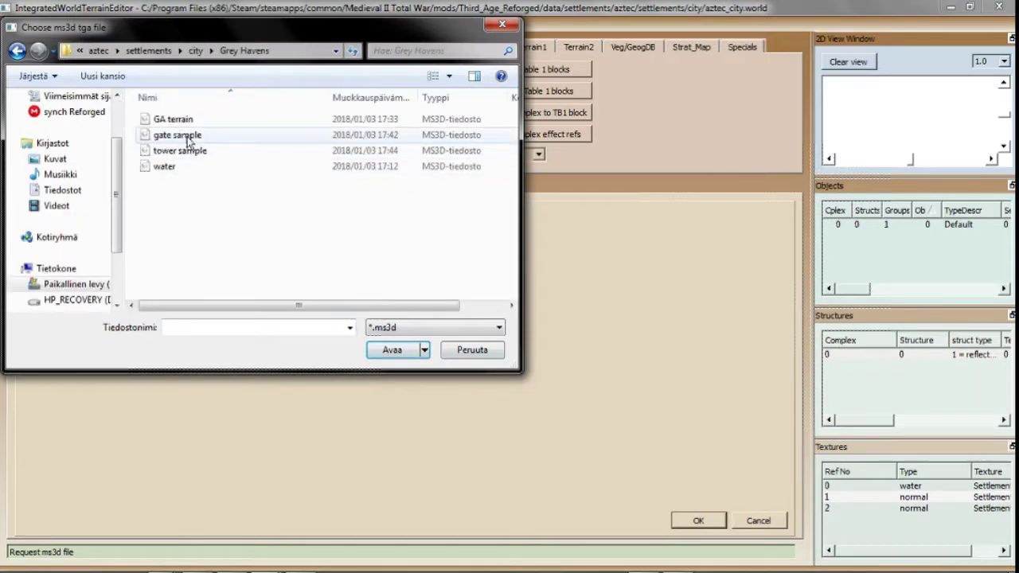
double_click(187, 137)
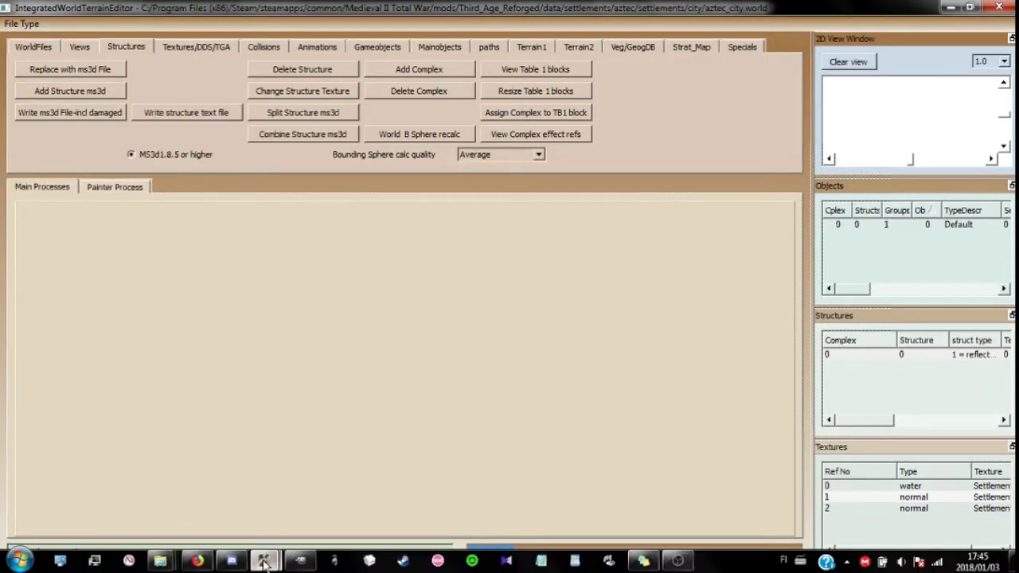
mouse_move(264, 564)
click(213, 492)
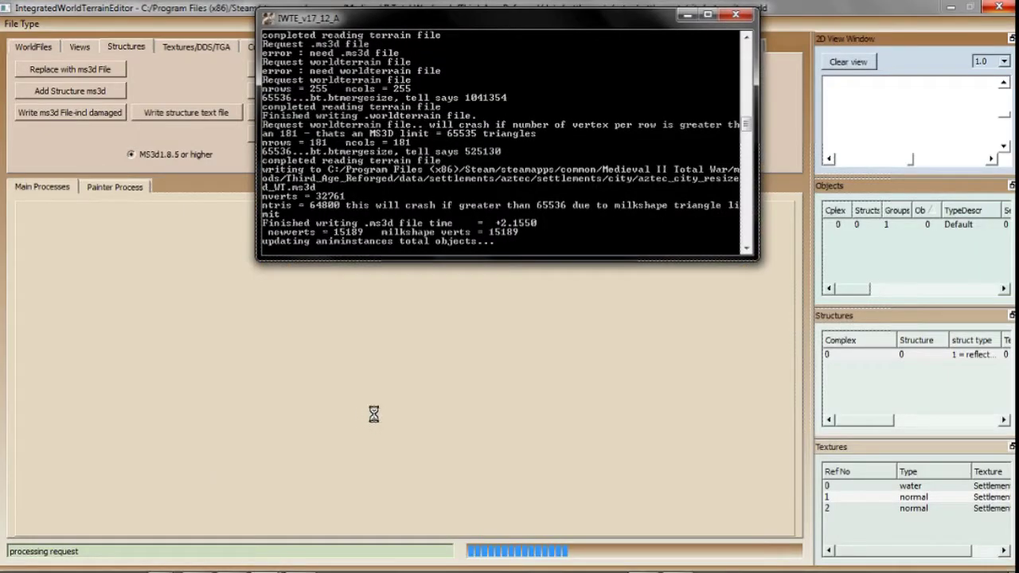
click(916, 369)
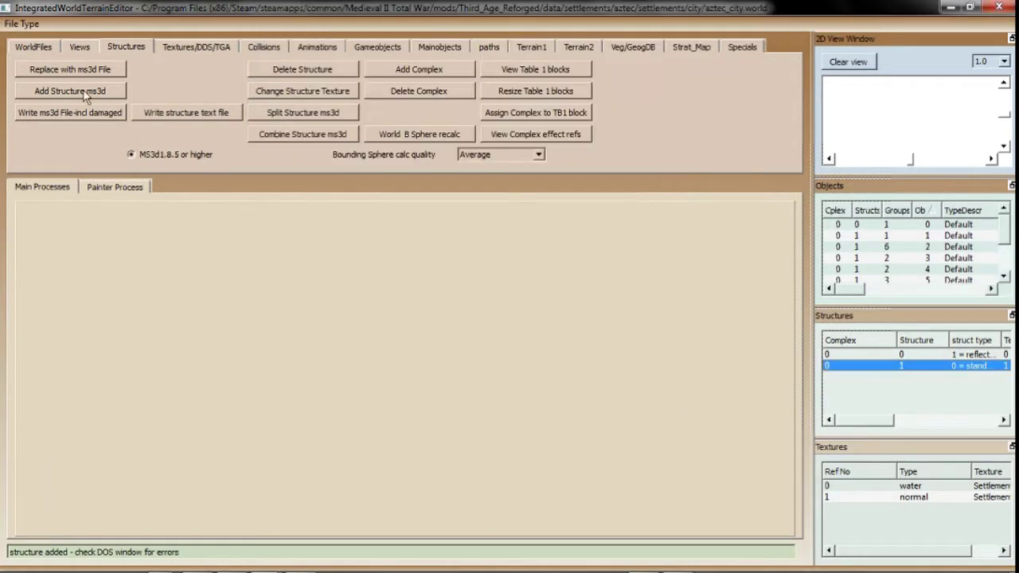
click(90, 95)
click(295, 253)
click(329, 256)
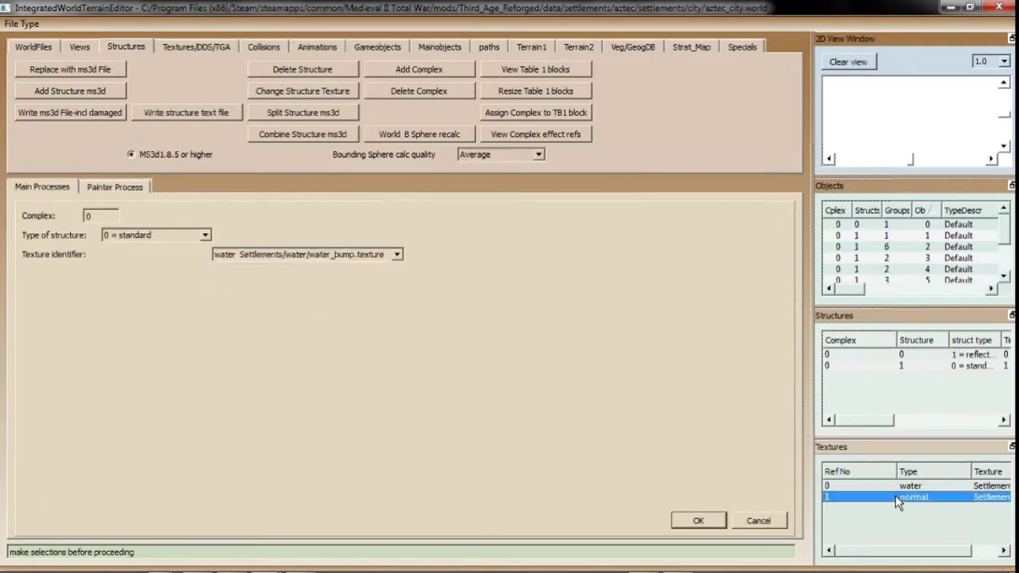
click(758, 520)
- Add the missing normal texture entry, ref no 2, with its paths pointing to elf_towers and elf_towers_normal under Settlements/water
click(182, 50)
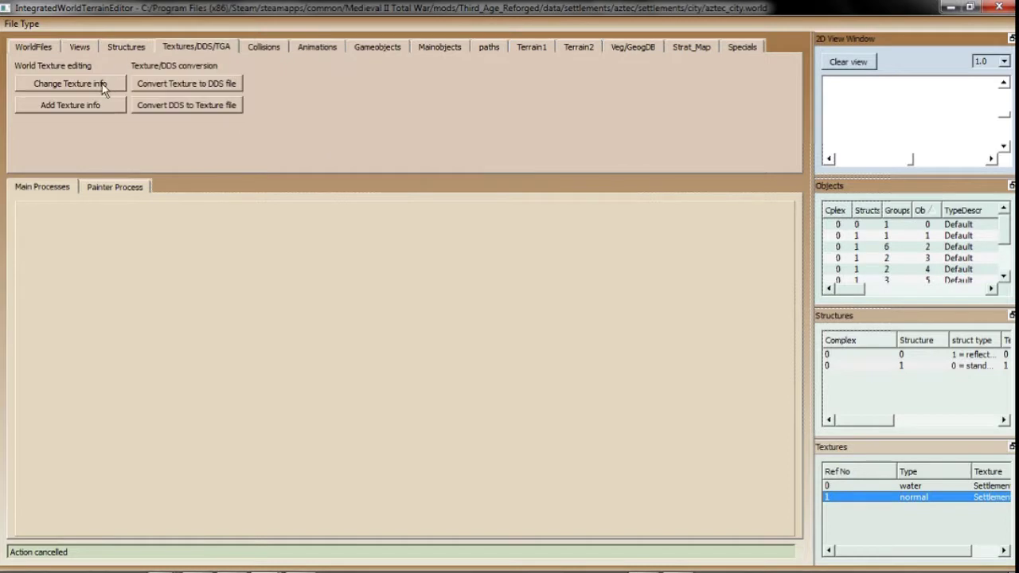
click(103, 84)
click(739, 522)
click(72, 104)
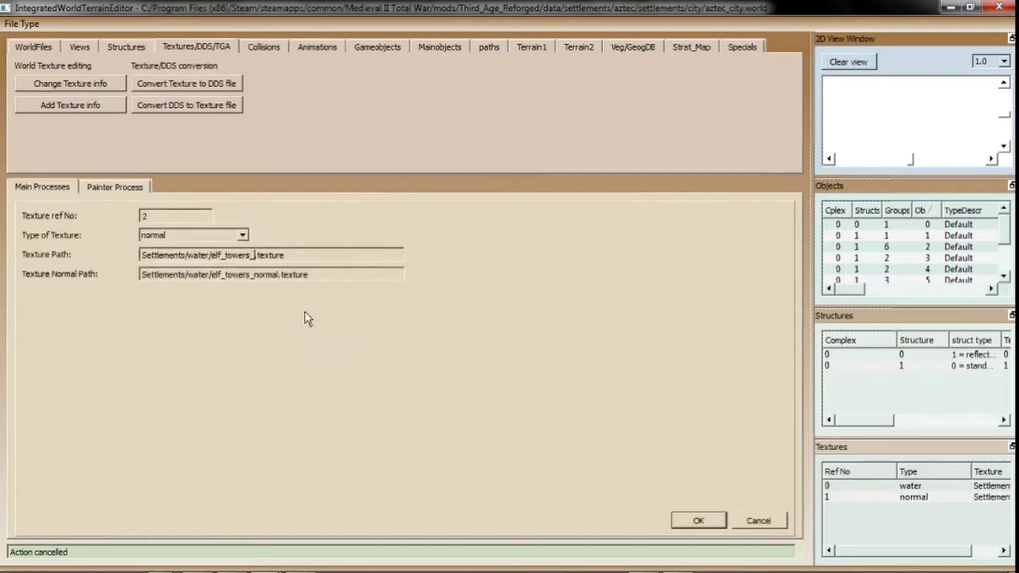
click(699, 521)
- Add tower sample.ms3d to complex 0 as a standard structure using the elf_towers texture
click(126, 47)
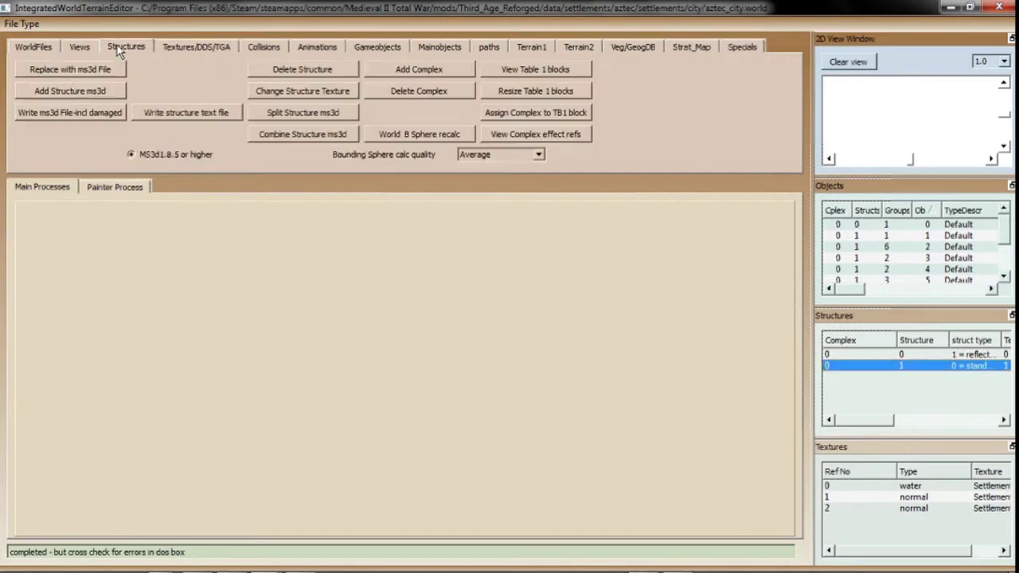
click(74, 92)
click(294, 253)
click(307, 288)
click(686, 519)
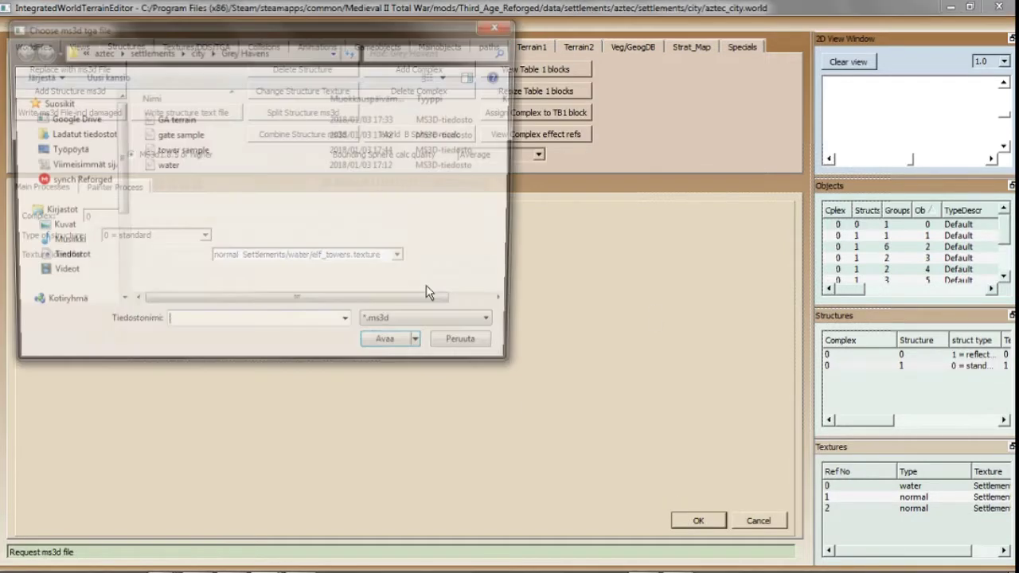
double_click(226, 156)
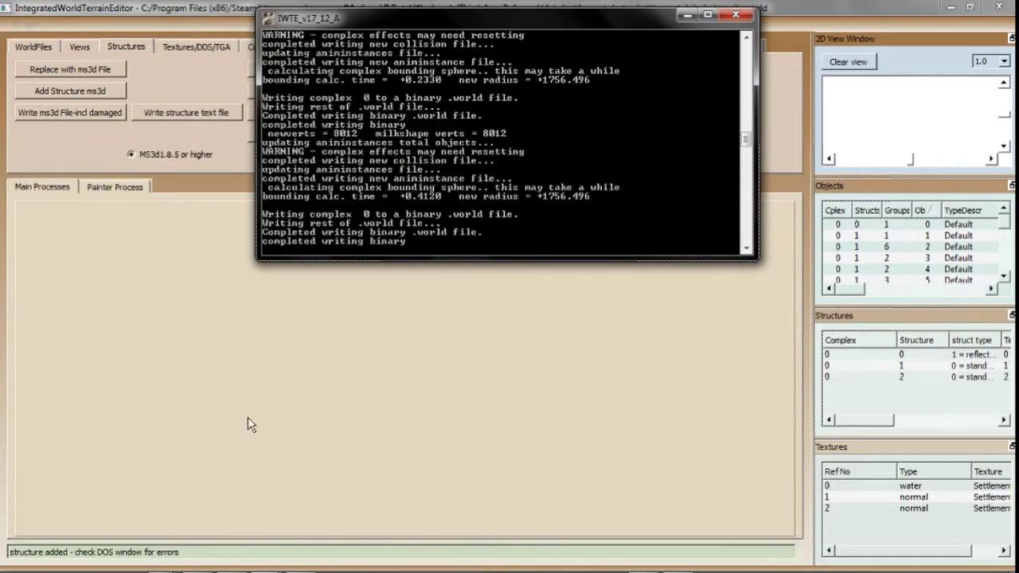
- In the aztec city folder, delete the old aztec_city animinstances, world and worldcollision files
mouse_move(212, 566)
click(80, 494)
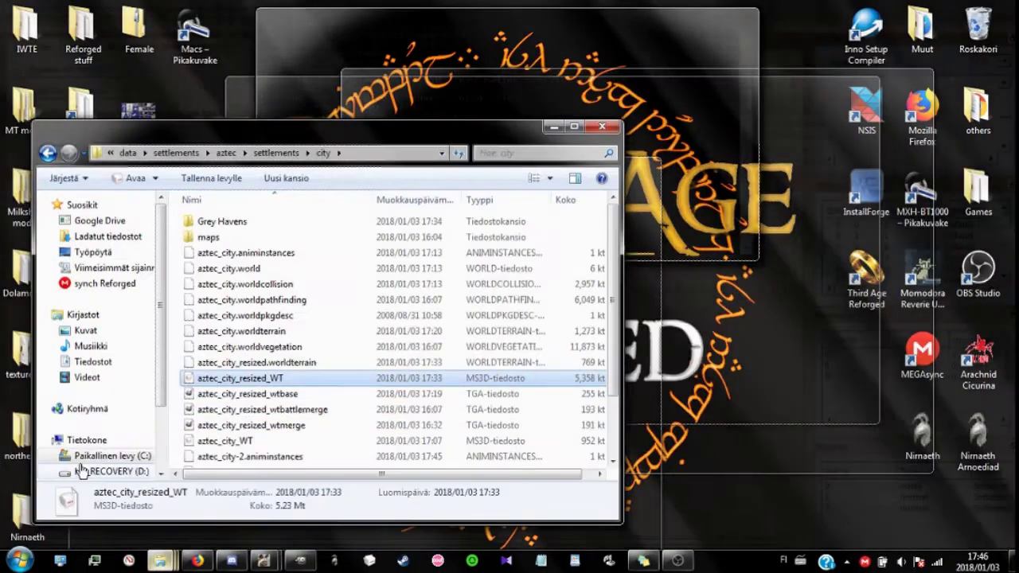
click(240, 257)
shift+click(248, 286)
key(Delete)
key(Return)
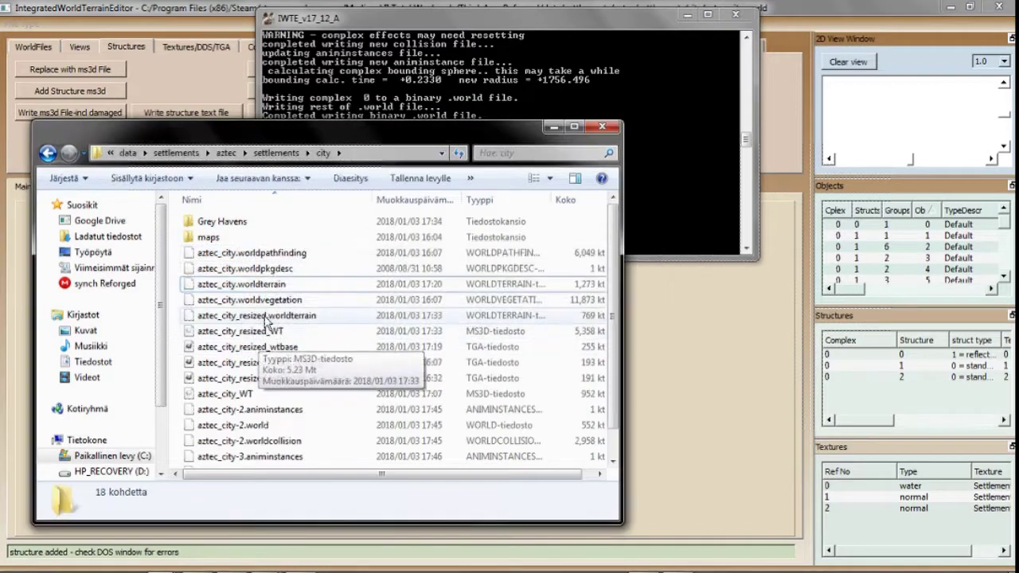
- Delete aztec_city_resized.worldterrain, the aztec_city_resized_WT model and the three aztec_city-2 files
click(267, 318)
key(Delete)
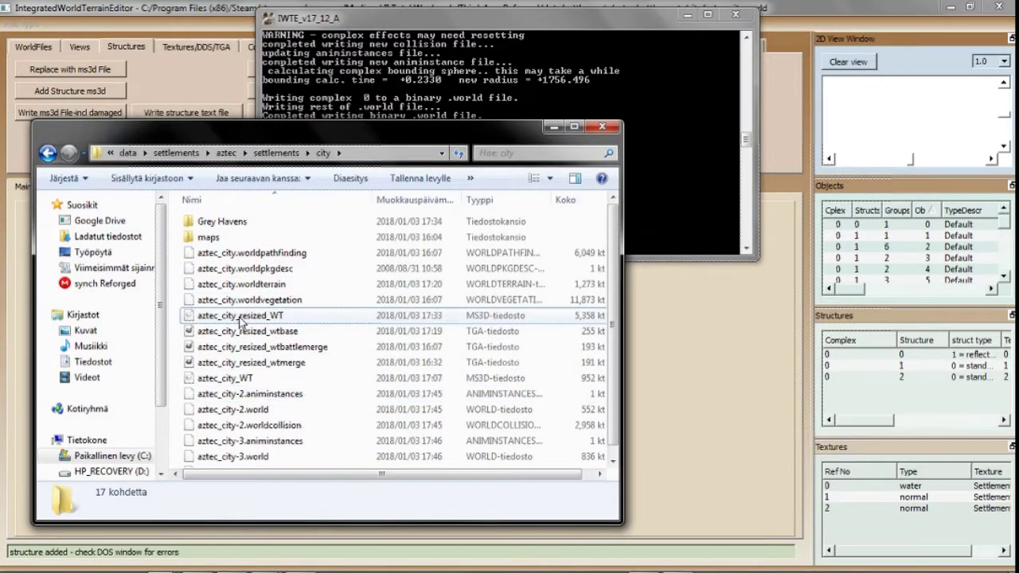
click(241, 318)
key(Delete)
key(Return)
click(247, 379)
shift+click(251, 410)
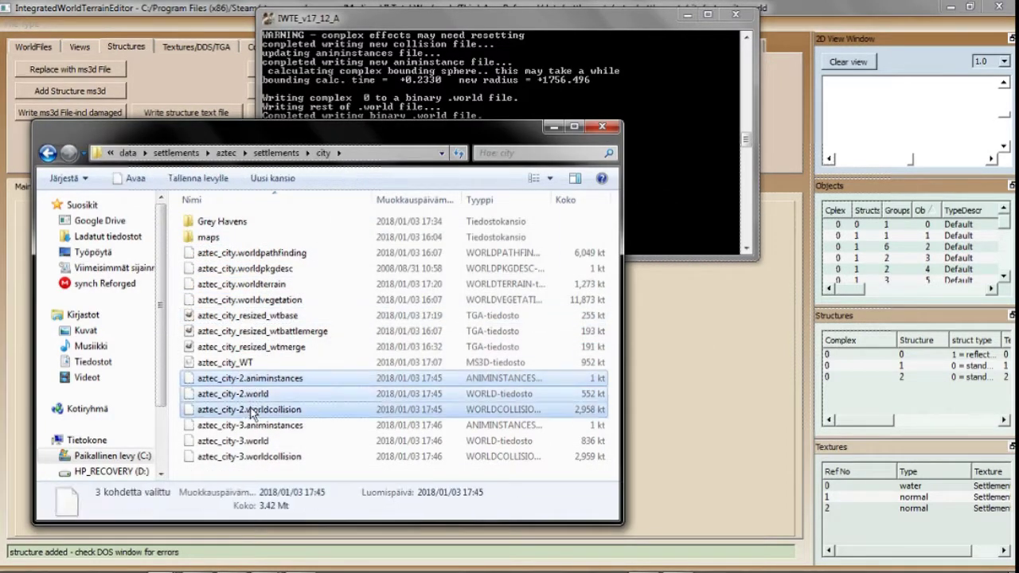
key(Delete)
key(Return)
- Rename the aztec_city-3 animinstances, world and worldcollision files to aztec_city
click(213, 300)
key(F2)
key(ctrl+c)
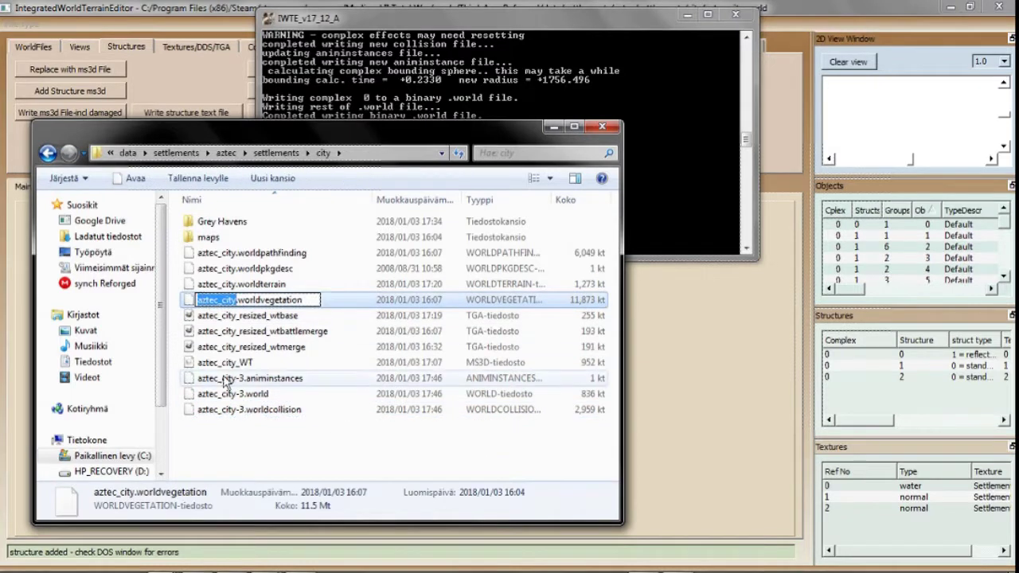
click(207, 382)
key(F2)
key(ctrl+v)
click(206, 398)
click(203, 395)
key(Right)
key(BackSpace)
key(BackSpace)
click(222, 411)
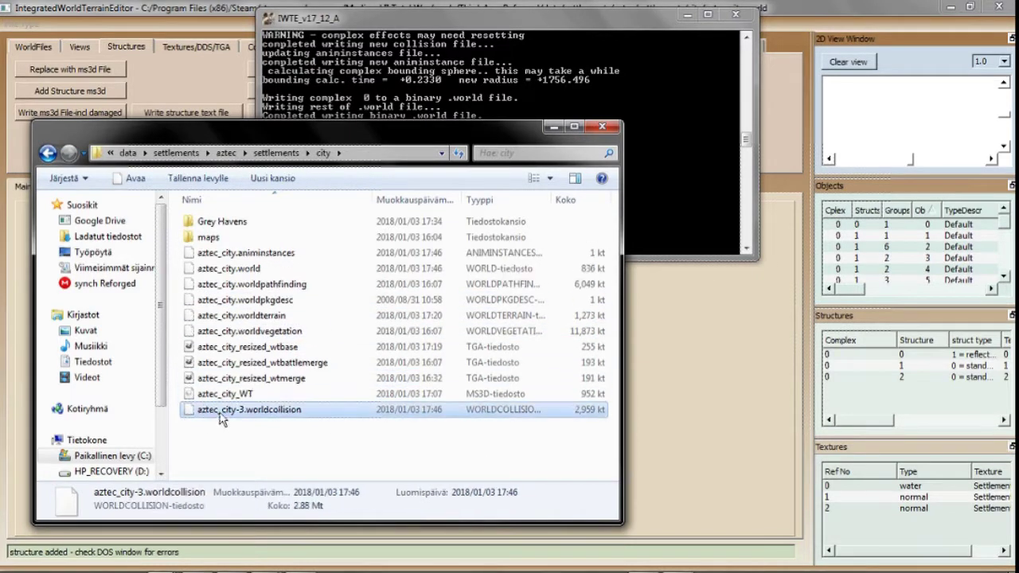
click(281, 436)
- Launch the Third Age Reforged game, load the saved custom battle and start deployment
click(342, 560)
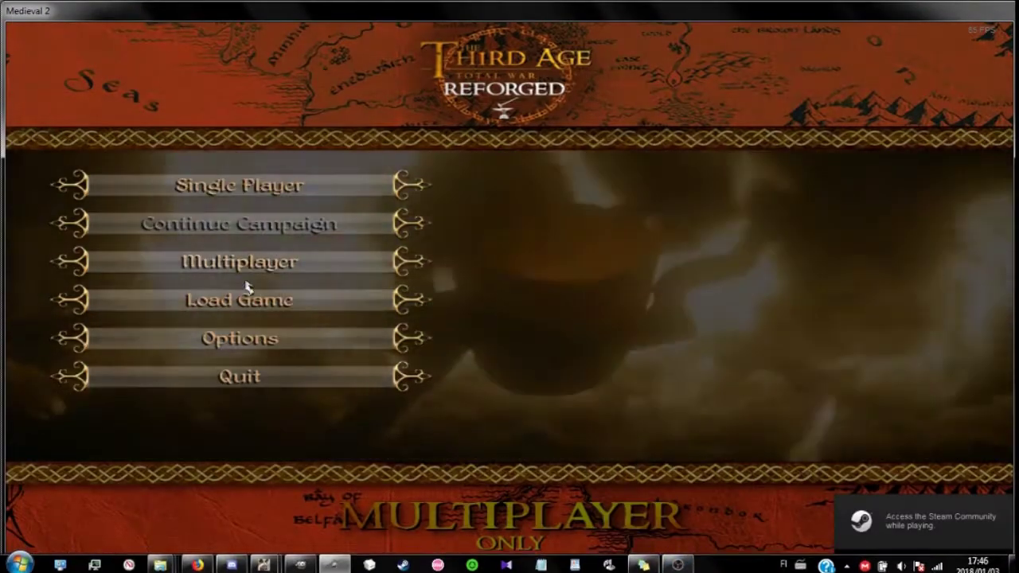
click(247, 297)
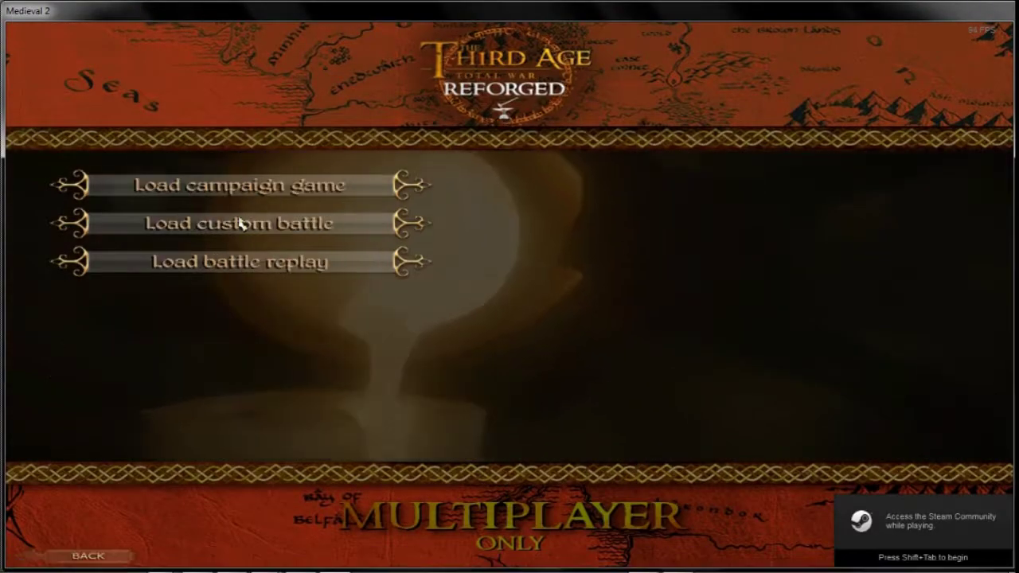
click(241, 224)
double_click(398, 212)
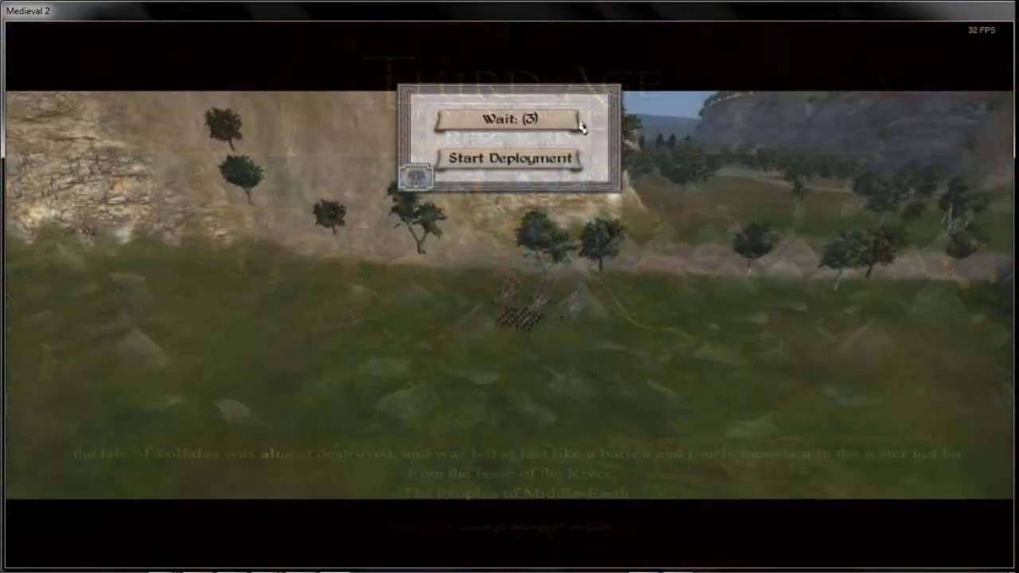
click(568, 159)
- Fly the camera over the battle map to inspect the added gate and tower structures and their textures
mouse_move(570, 11)
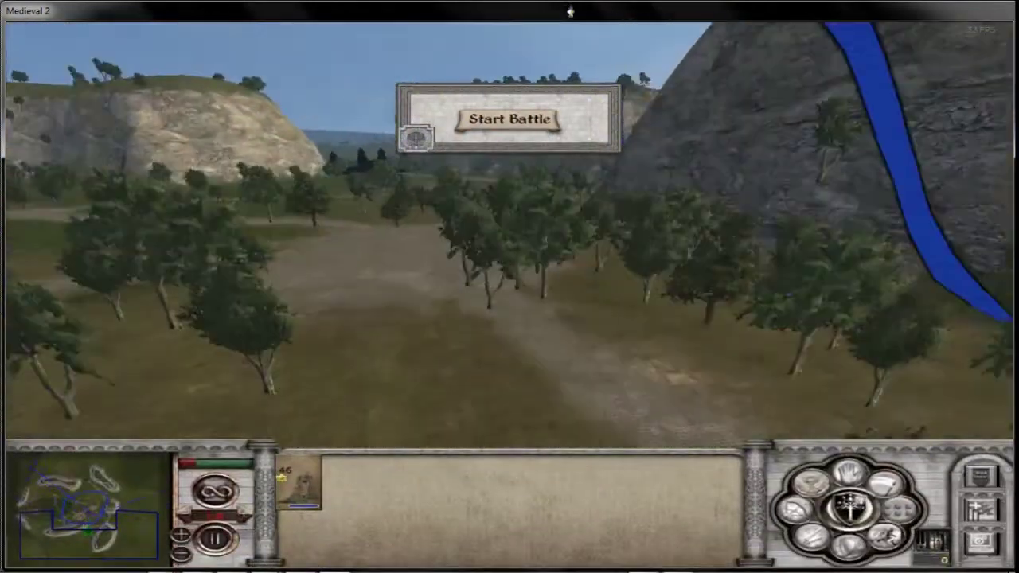
key(q)
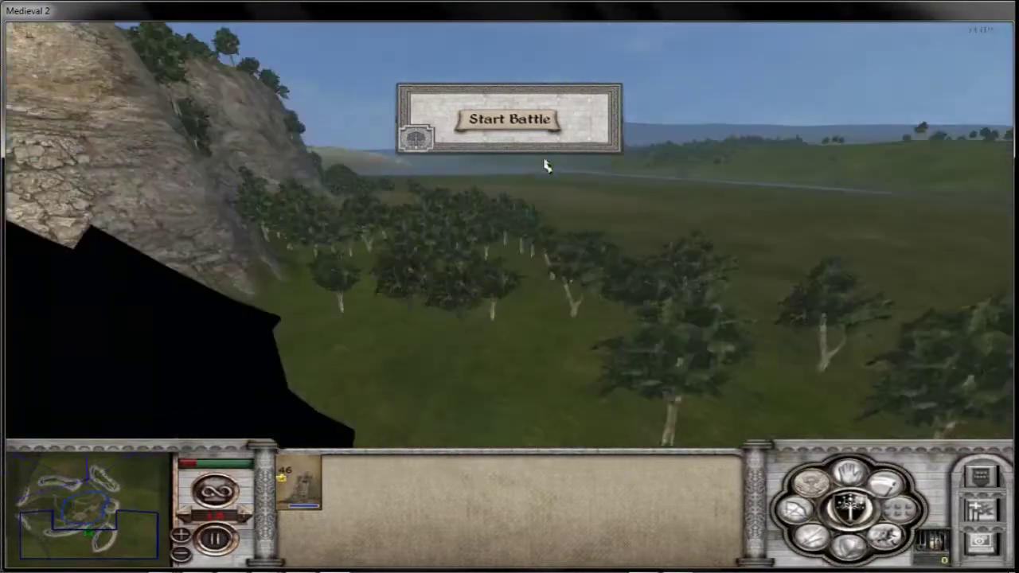
key(e)
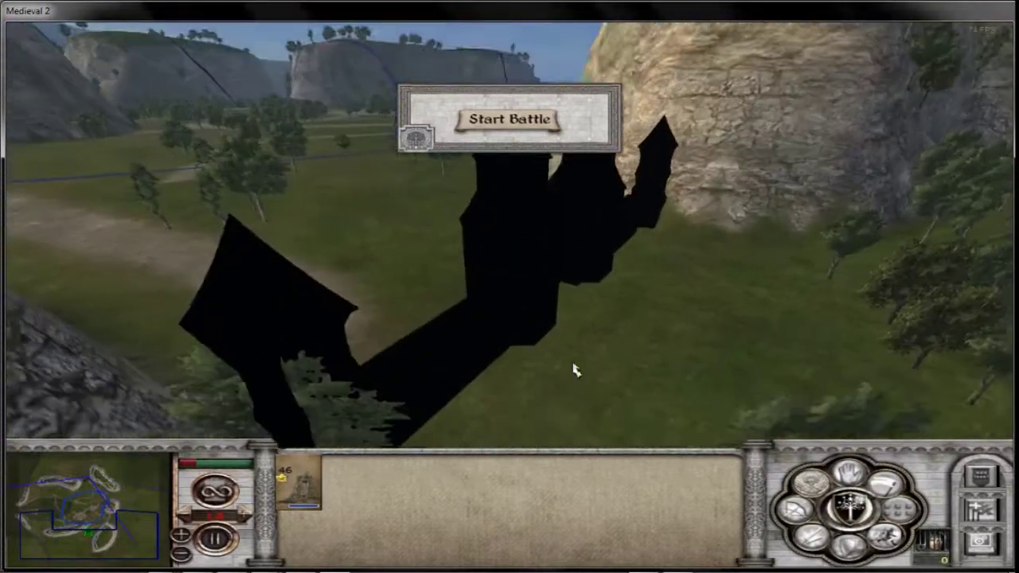
key(w)
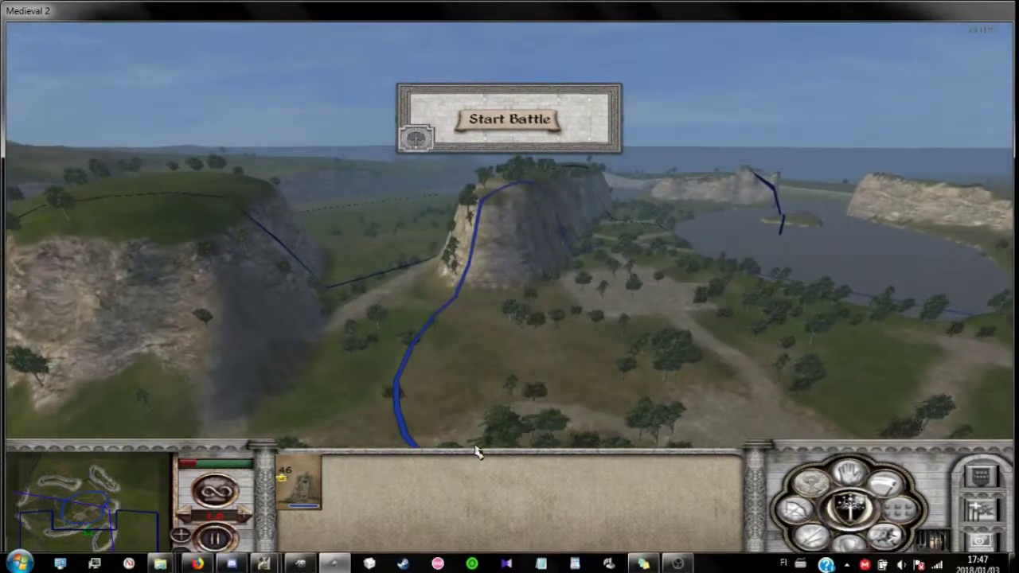
- Leave the battle and quit the game
key(Escape)
click(508, 389)
click(483, 257)
click(508, 300)
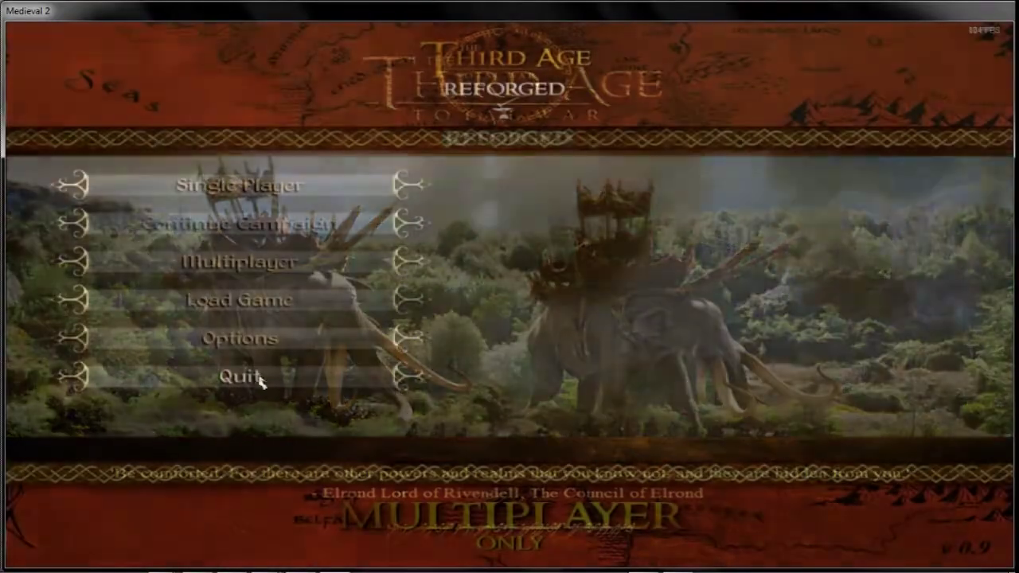
click(241, 376)
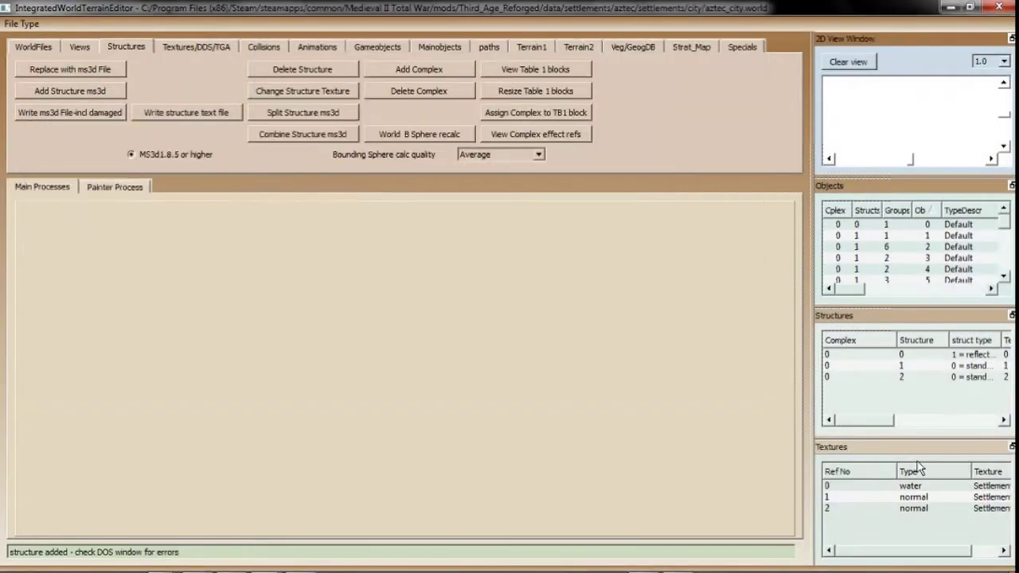
- In IWTE, set texture entry 2's paths to blockset/textures/elf_towers.texture and blockset/textures/elf_towers_normal.texture, and save the three binary files
click(913, 508)
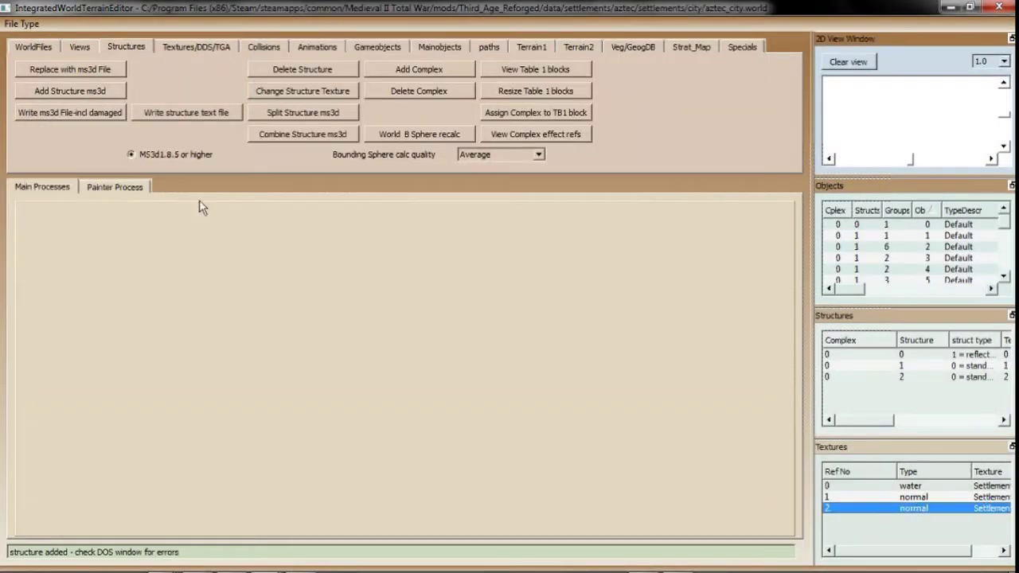
click(169, 48)
click(90, 88)
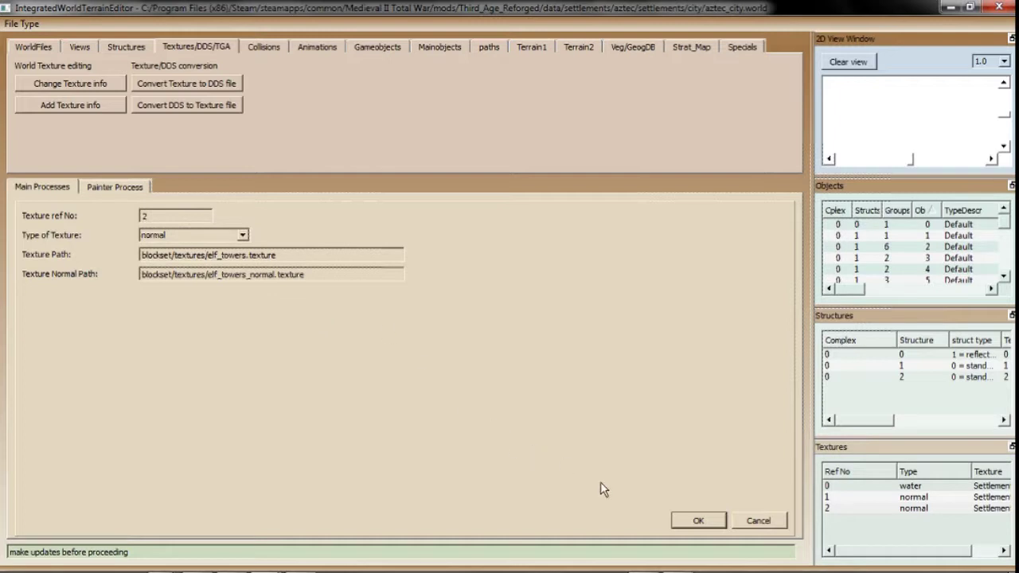
click(698, 520)
click(33, 46)
click(70, 91)
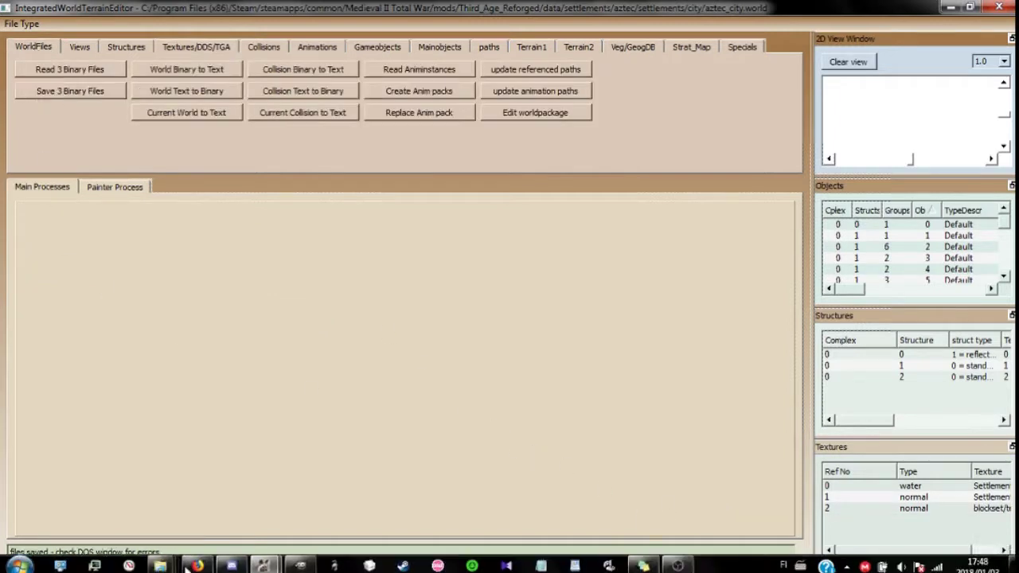
- Delete the previous aztec_city animinstances, world and worldcollision files from the city folder
mouse_move(155, 563)
click(103, 501)
click(254, 253)
shift+click(246, 284)
key(Delete)
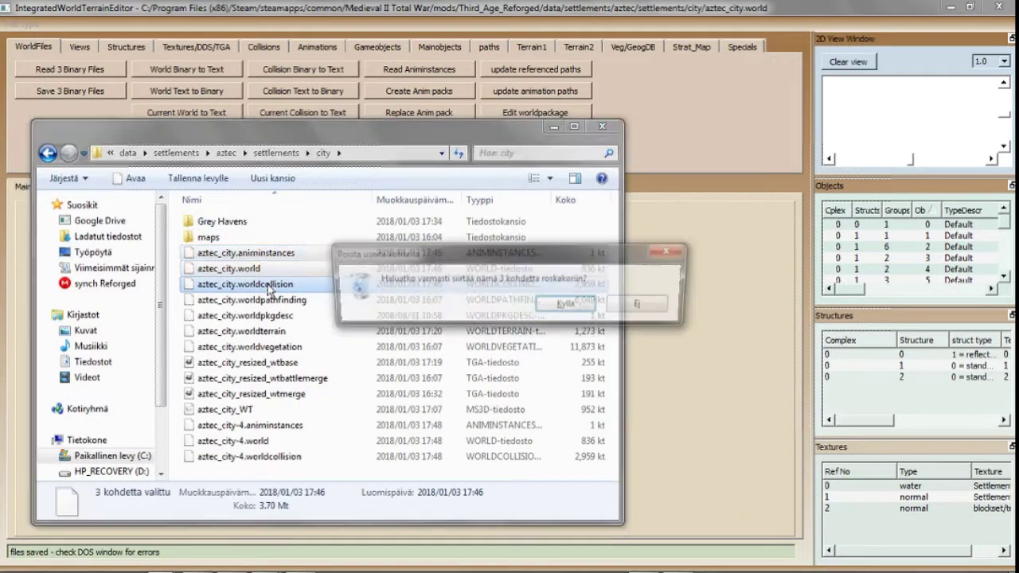
key(Return)
- Rename the aztec_city-4 animinstances, world and worldcollision files to aztec_city
click(236, 376)
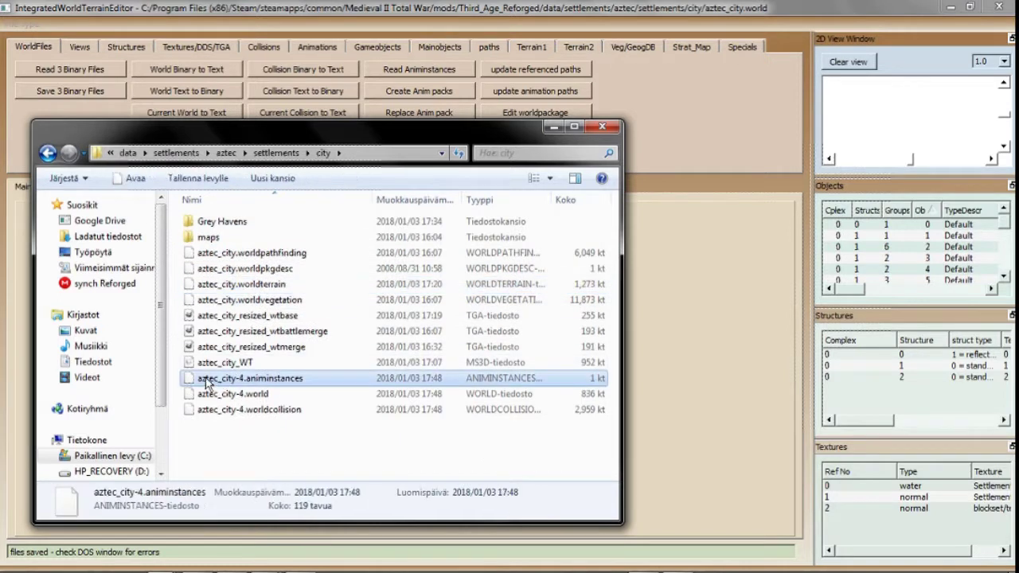
key(F2)
click(211, 394)
key(F2)
key(Right)
key(BackSpace)
key(BackSpace)
click(222, 414)
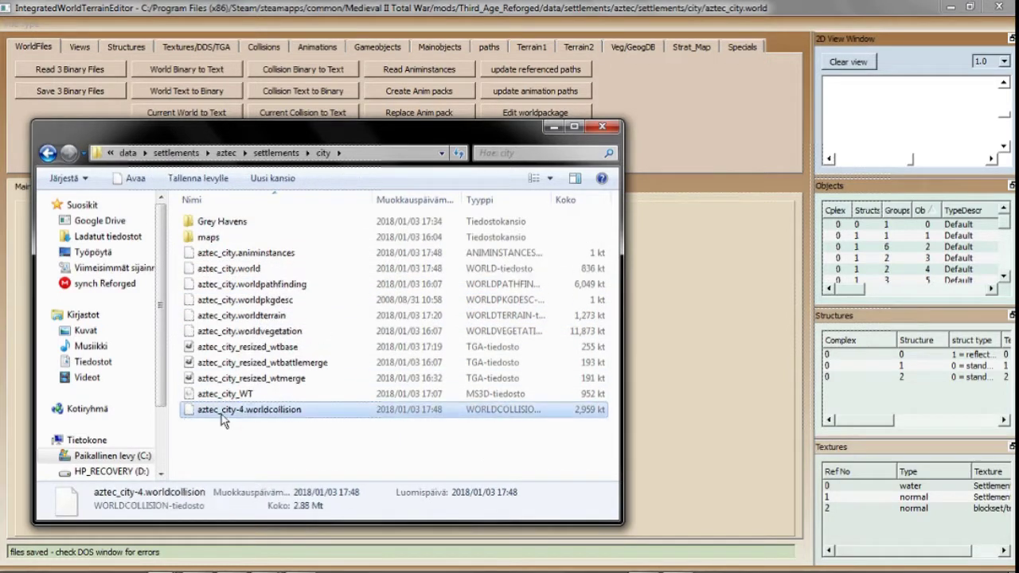
- Rename the aztec_city-4 worldcollision file as aztec_city
key(F2)
text(aztec_city)
key(Return)
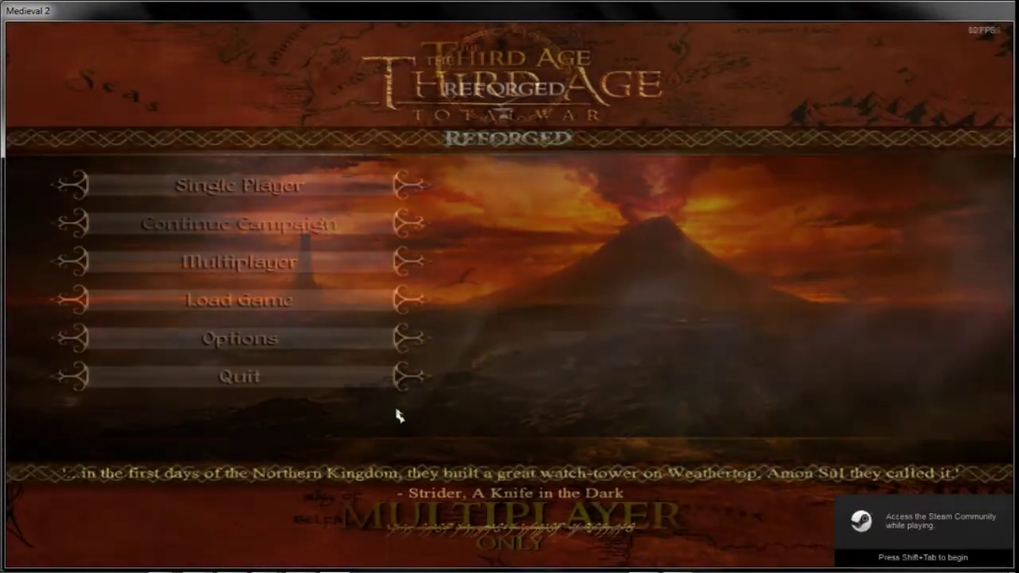
- Switch to Medieval II and load the previous battle to check the settlement
click(317, 300)
click(310, 267)
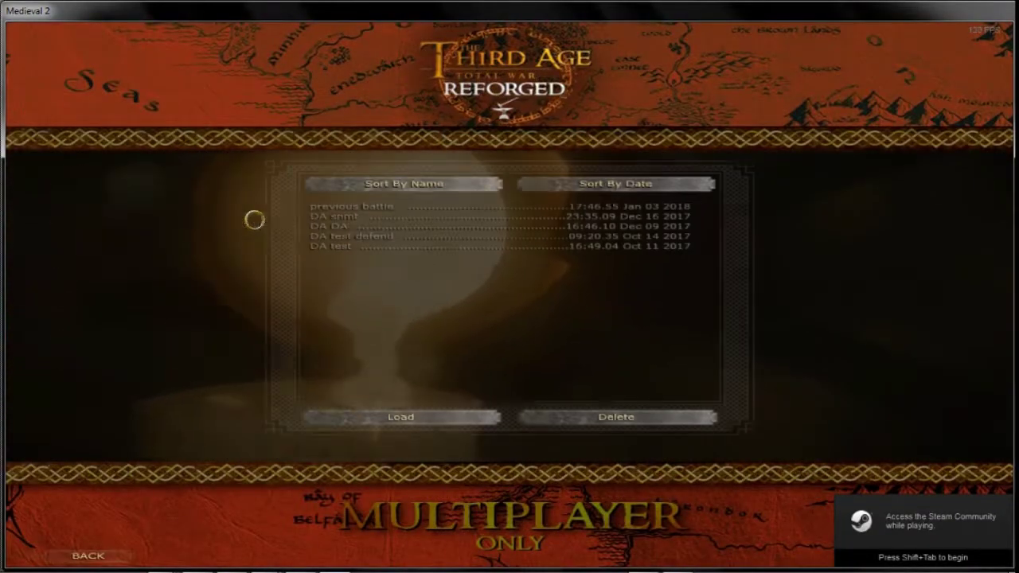
double_click(358, 206)
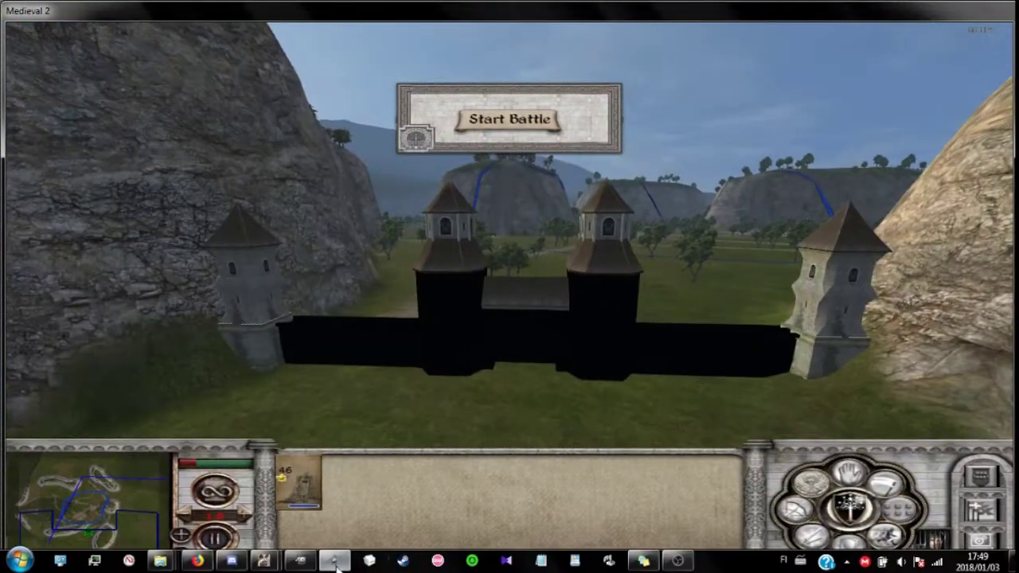
- Close the Medieval II window and return to IntegratedWorldTerrainEditor
right_click(334, 563)
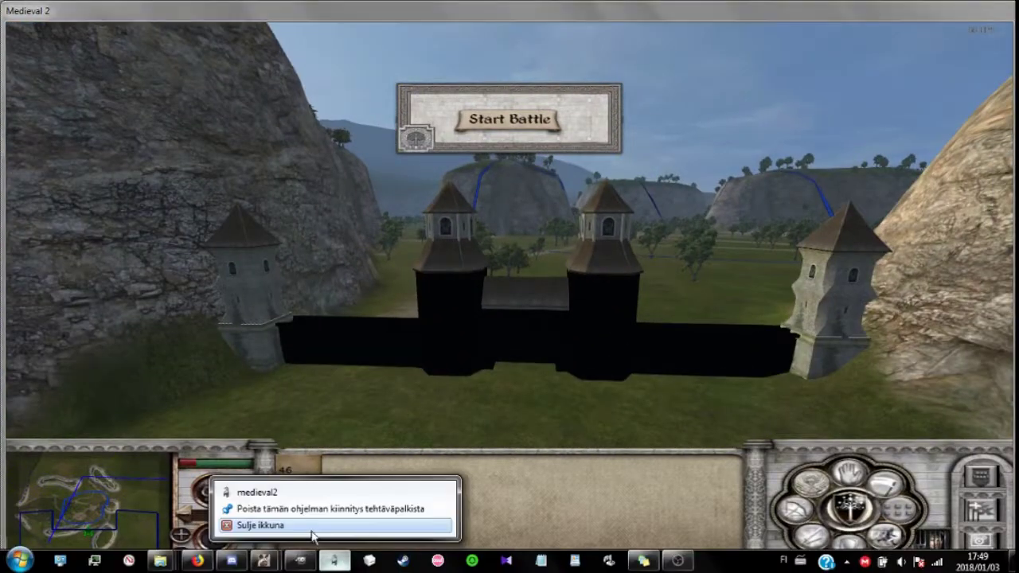
click(311, 529)
click(557, 385)
click(483, 258)
click(478, 324)
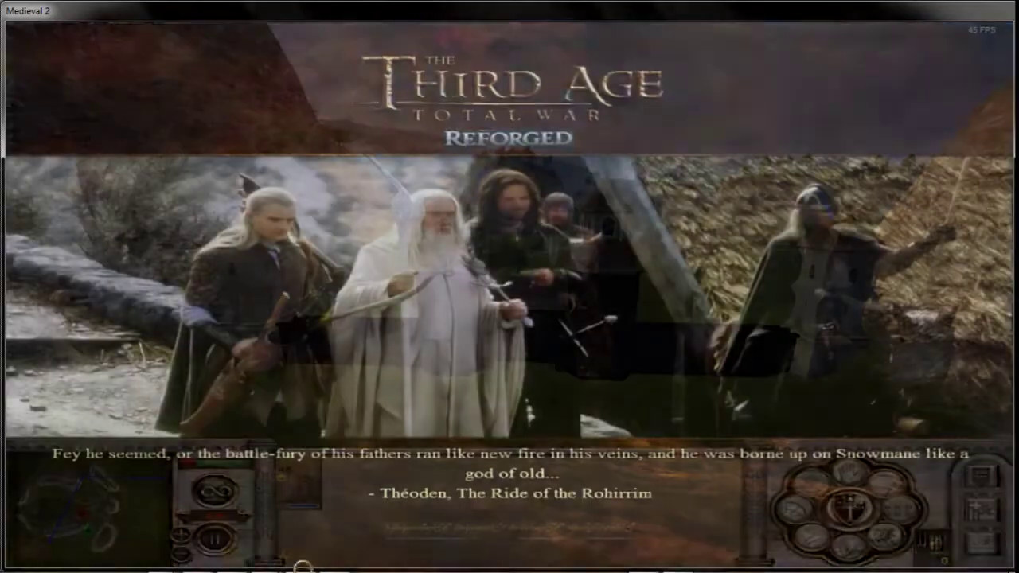
mouse_move(265, 560)
click(327, 495)
- Set the path of texture 1 to blockset/textures/elf_walls.texture and save the three binary files
click(893, 499)
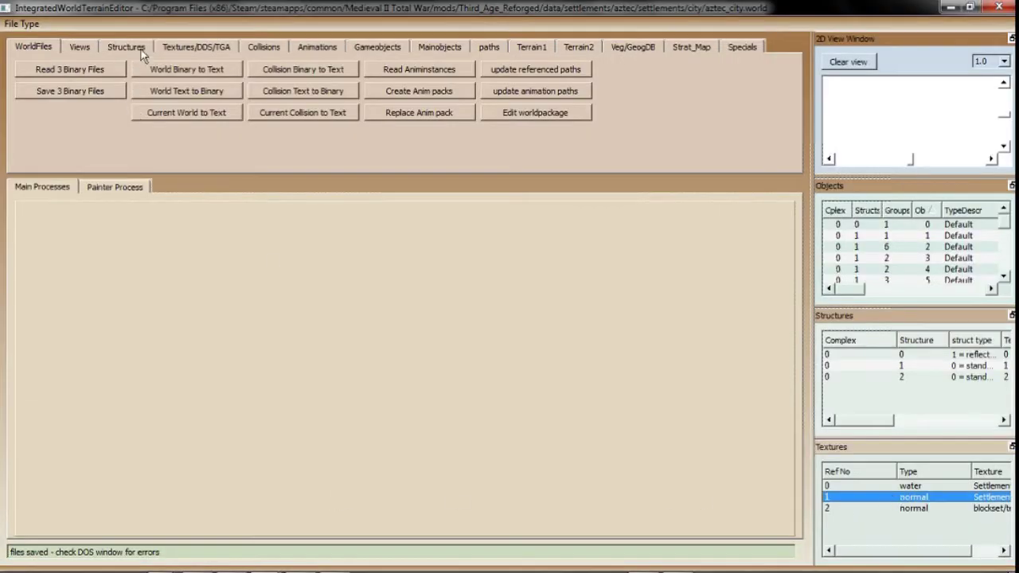
click(163, 54)
click(99, 87)
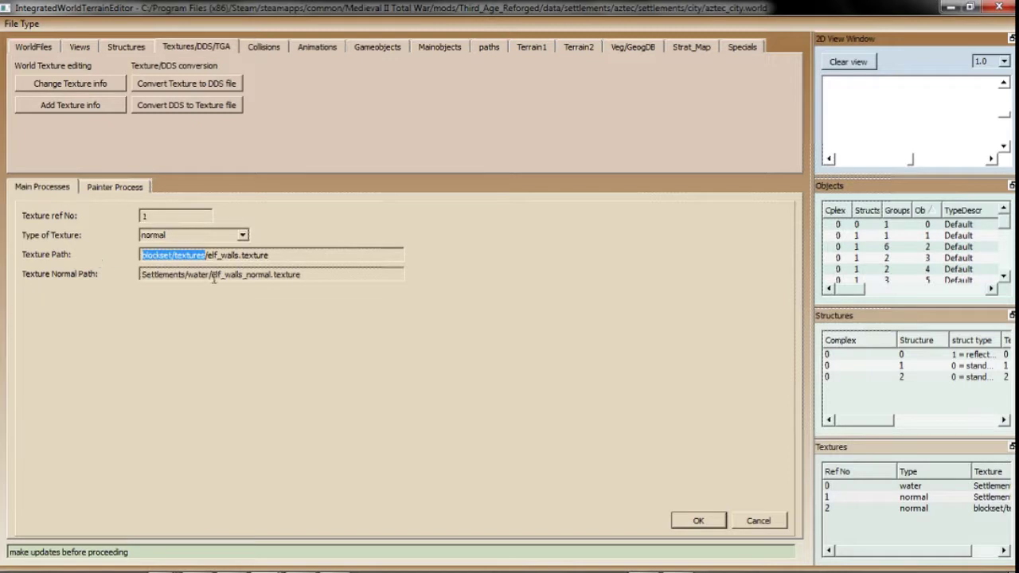
click(698, 520)
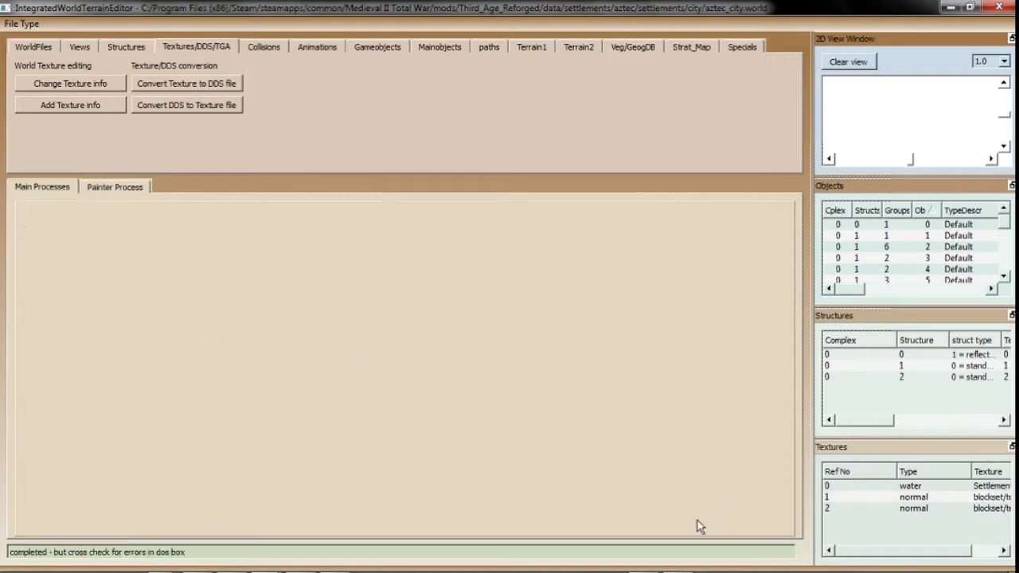
click(35, 46)
click(70, 90)
- Delete the old aztec_city animinstances, world and worldcollision files from the city folder
click(161, 561)
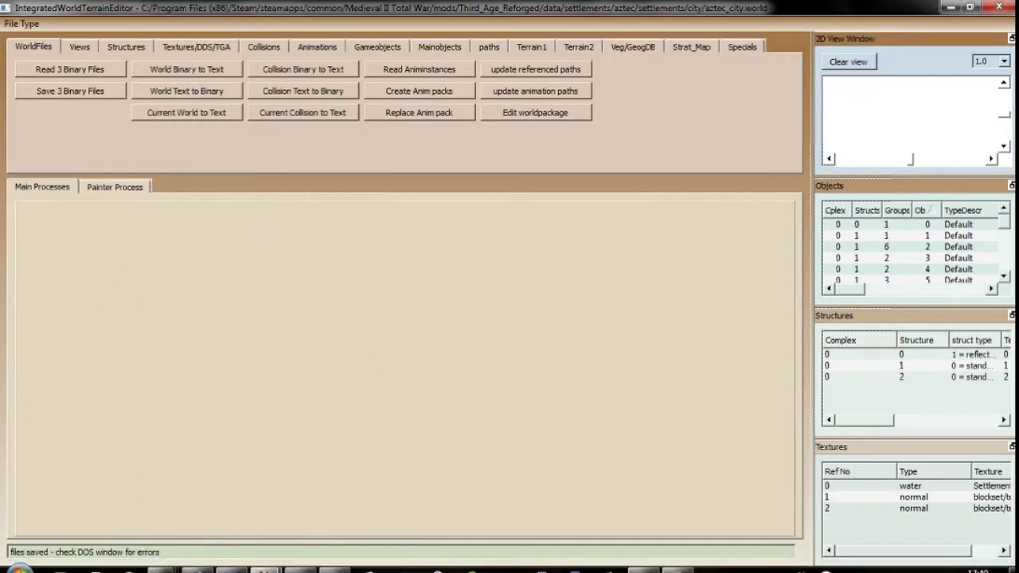
click(160, 561)
click(104, 513)
click(282, 255)
shift+click(282, 285)
key(Delete)
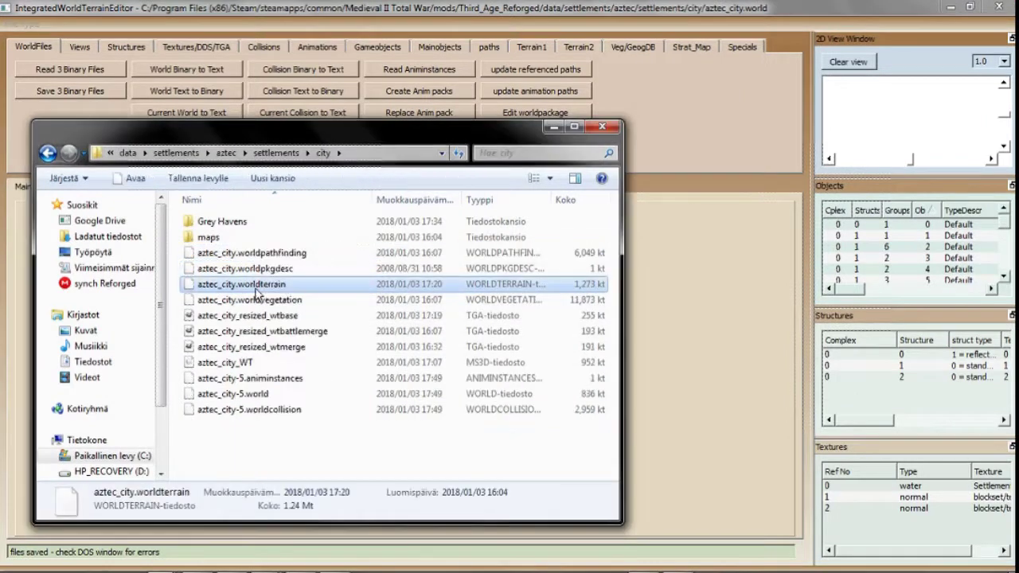
- Remove the -5 suffix from the new animinstances, world and worldcollision files so each is named aztec_city
click(225, 287)
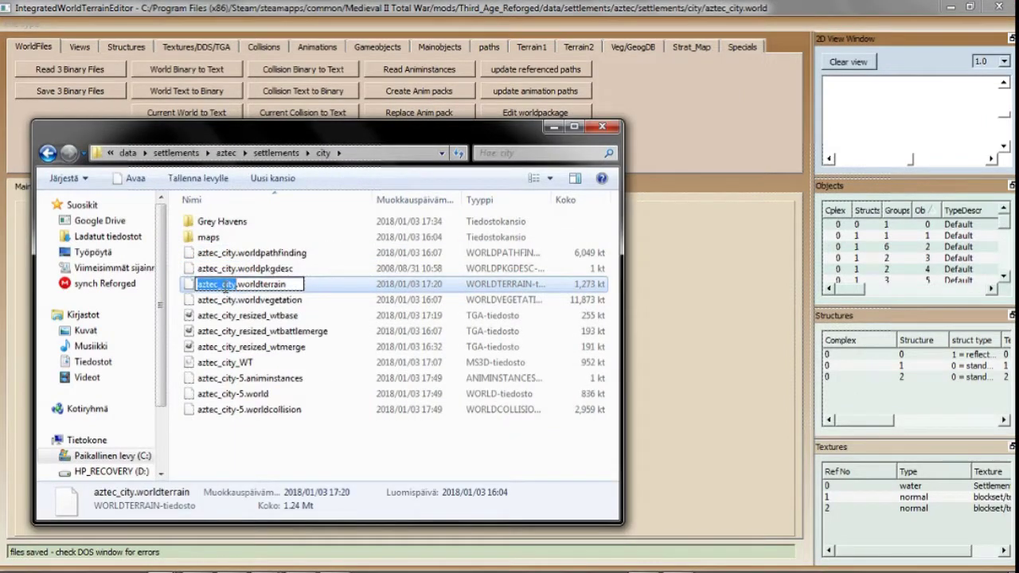
key(F2)
key(Right)
key(BackSpace)
key(BackSpace)
click(207, 395)
key(F2)
key(Right)
key(BackSpace)
key(BackSpace)
click(207, 408)
key(F2)
key(Right)
key(BackSpace)
key(BackSpace)
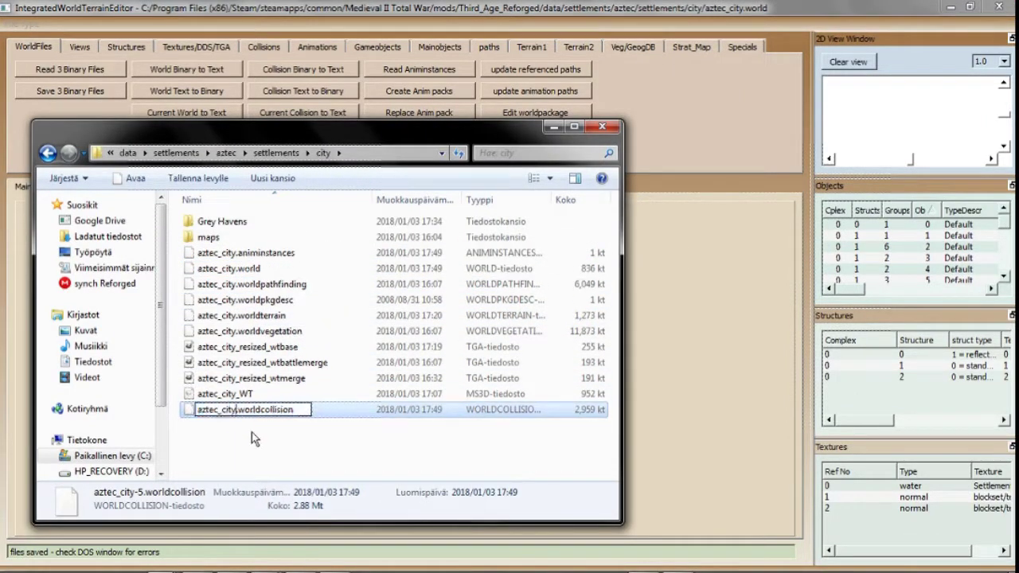
click(251, 432)
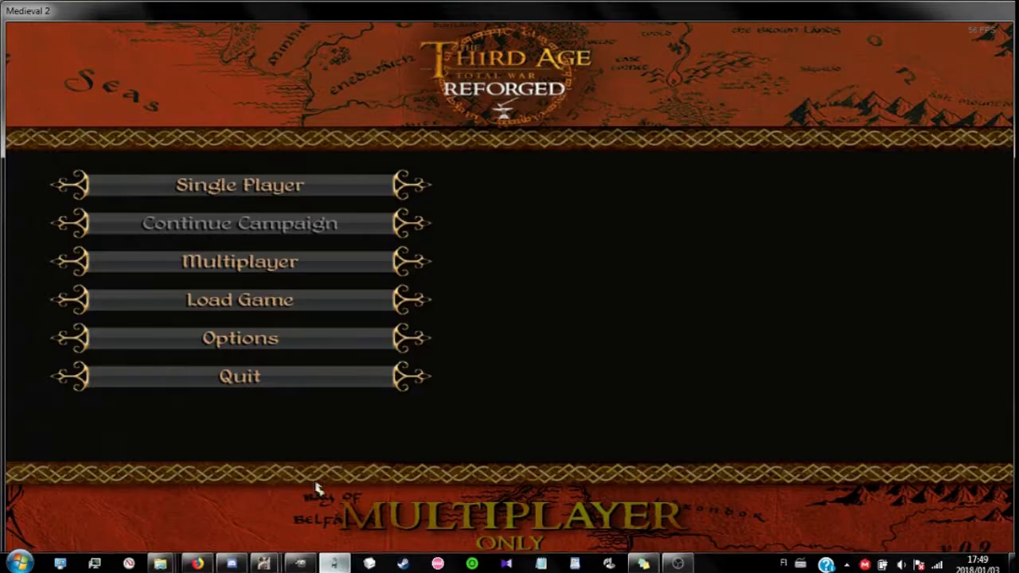
- Switch to Medieval II, load the previous battle and start its deployment phase
click(244, 262)
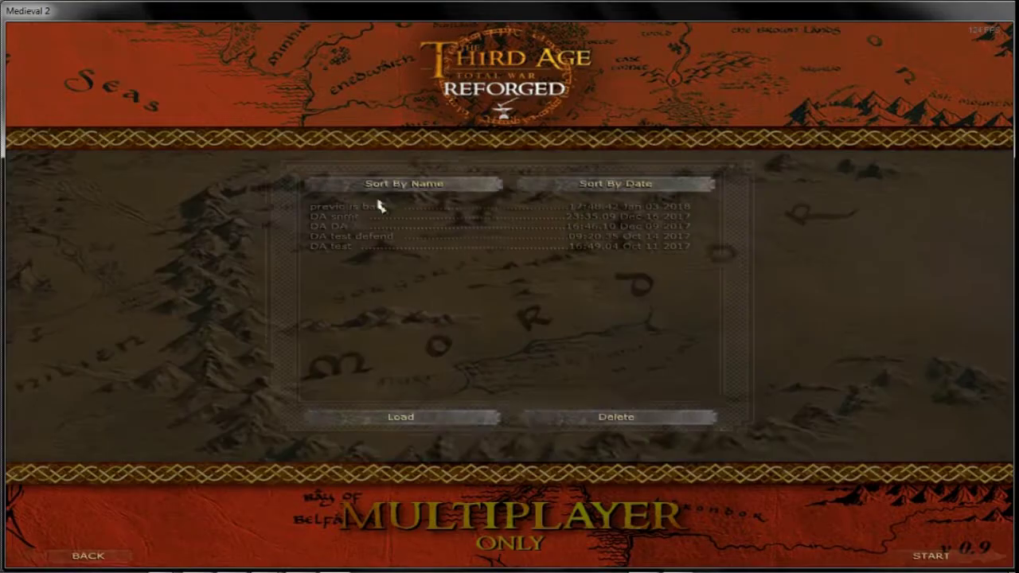
double_click(366, 209)
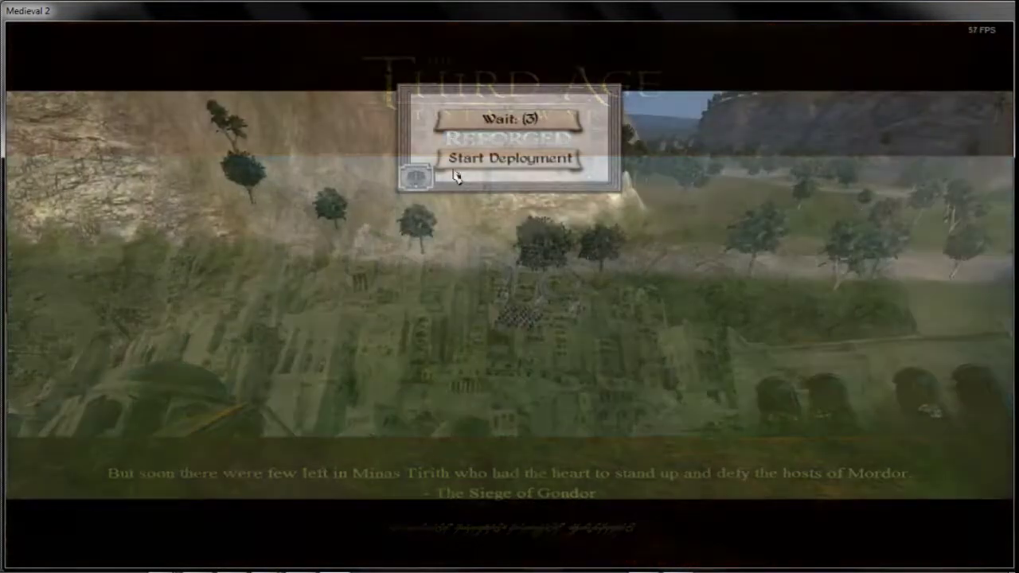
click(454, 169)
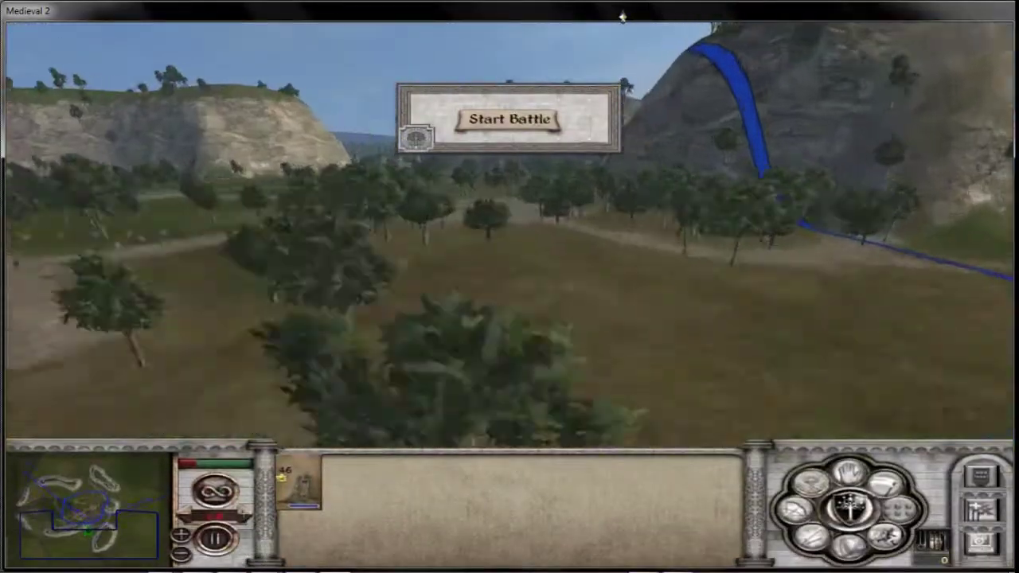
- Fly the camera around the gatehouse, walls and towers to examine their textures
key(w)
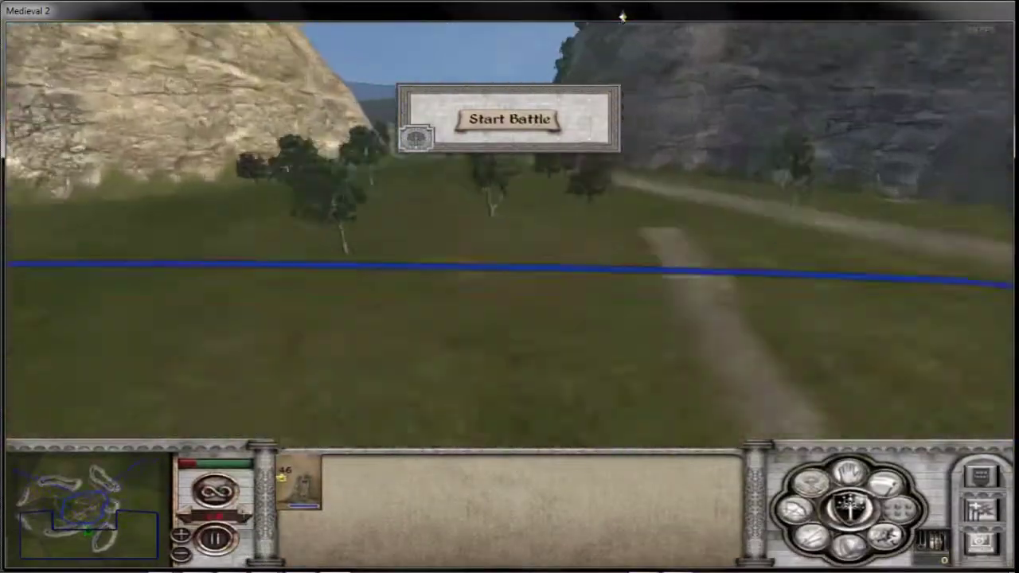
key(w)
key(e)
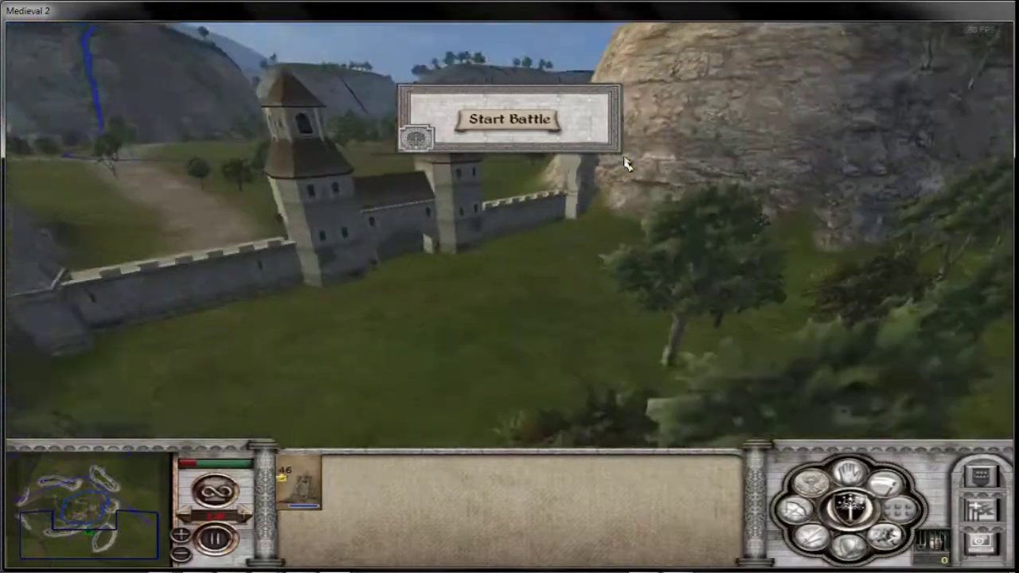
key(w)
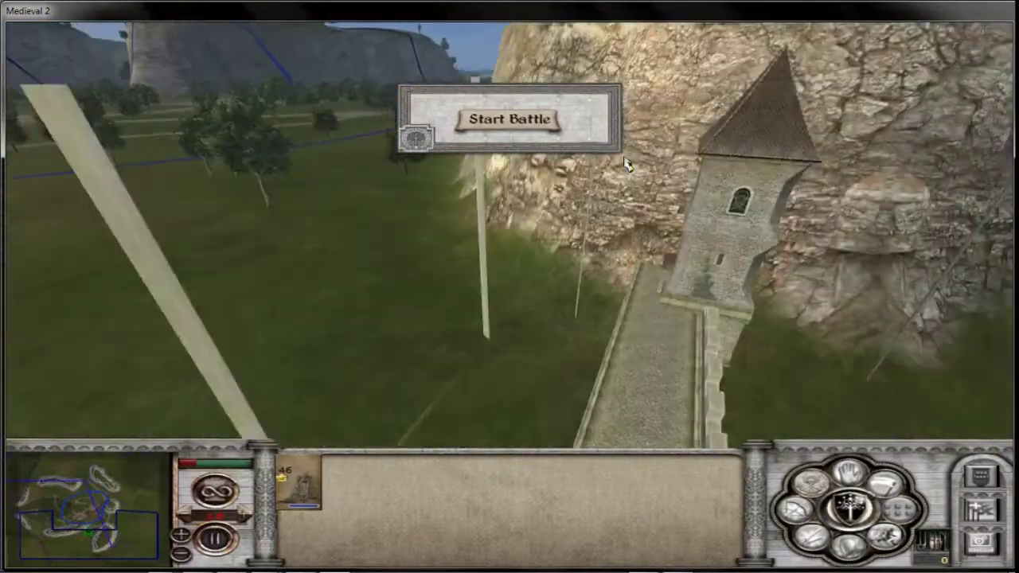
key(e)
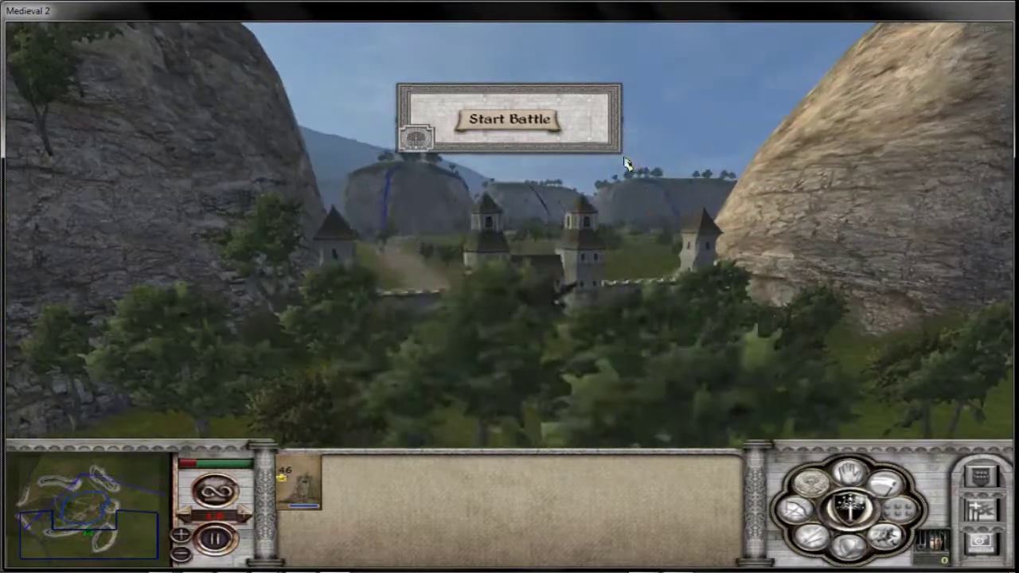
- Hide the battle interface through the UI options and return to the game
key(Escape)
click(554, 346)
click(504, 197)
click(482, 443)
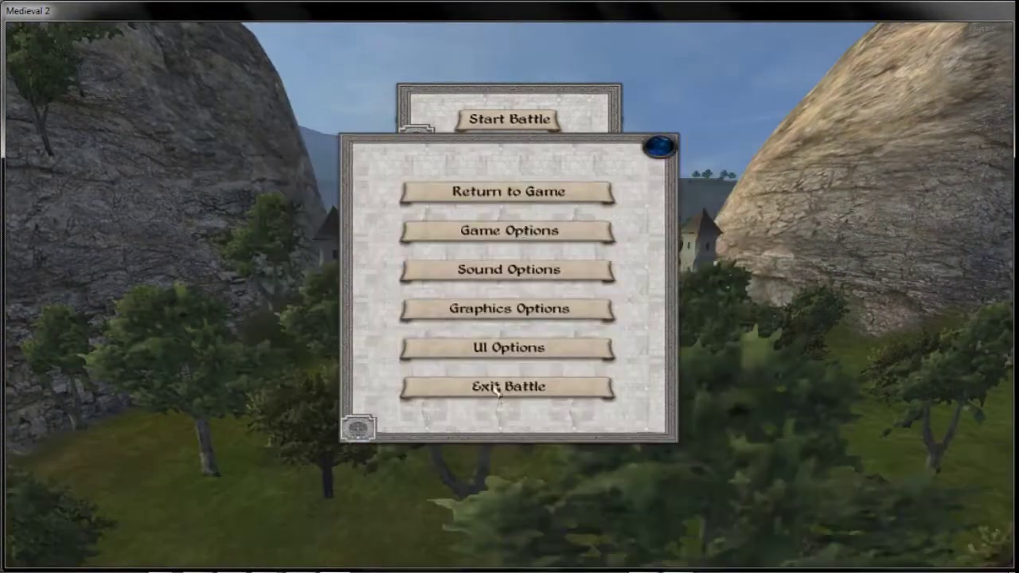
click(518, 195)
- Frame the gatehouse between the cliffs and capture a screenshot of it
key(w)
scroll(606, 405, up, 1)
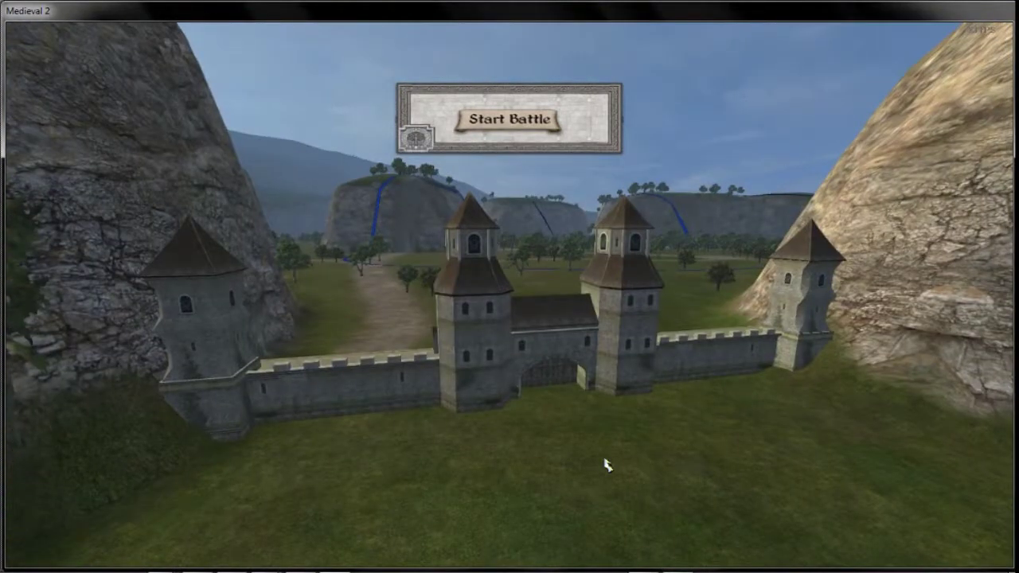
key(F12)
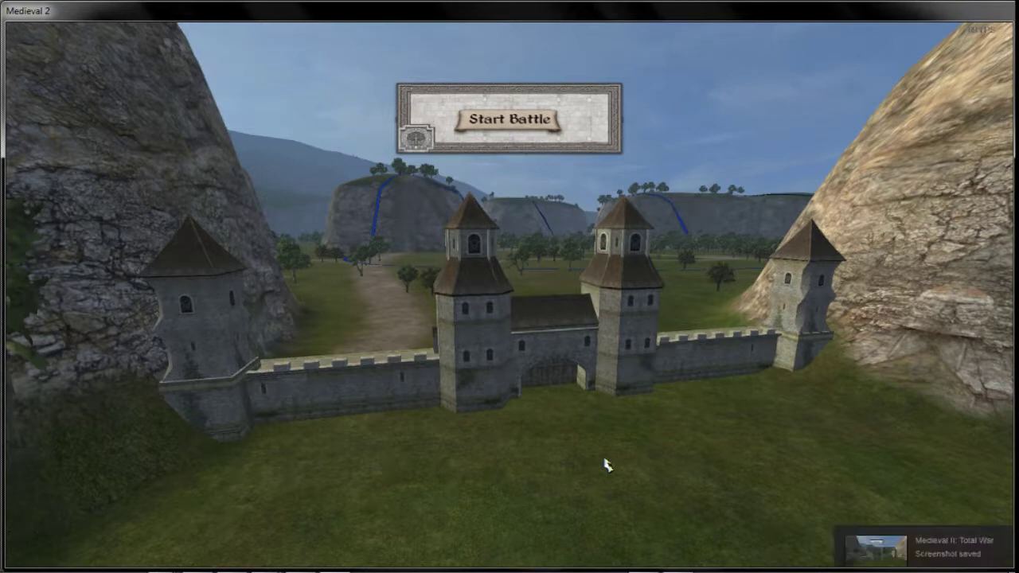
- Look over the surrounding terrain and close the game window
key(w)
key(w)
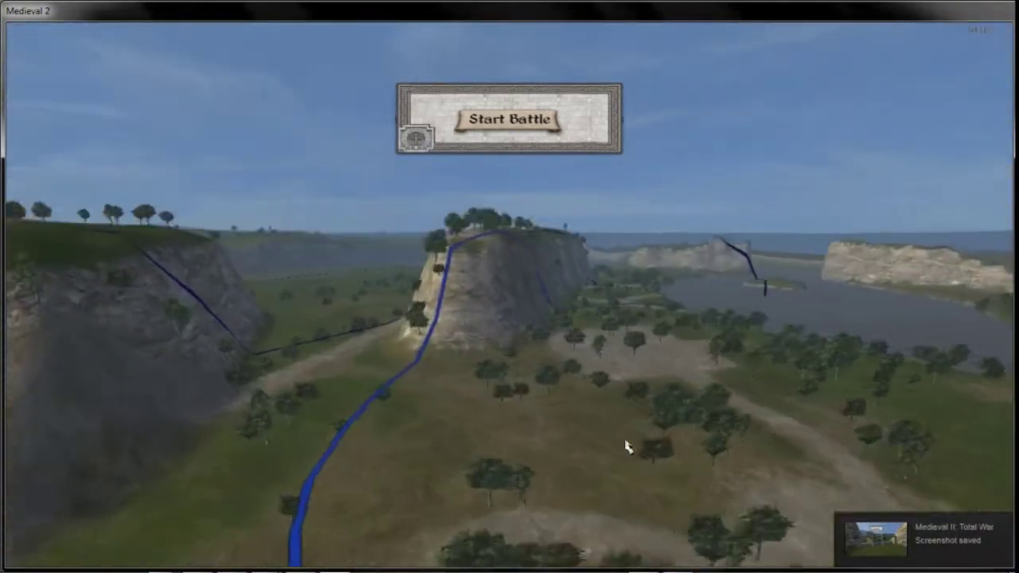
mouse_move(433, 558)
right_click(334, 560)
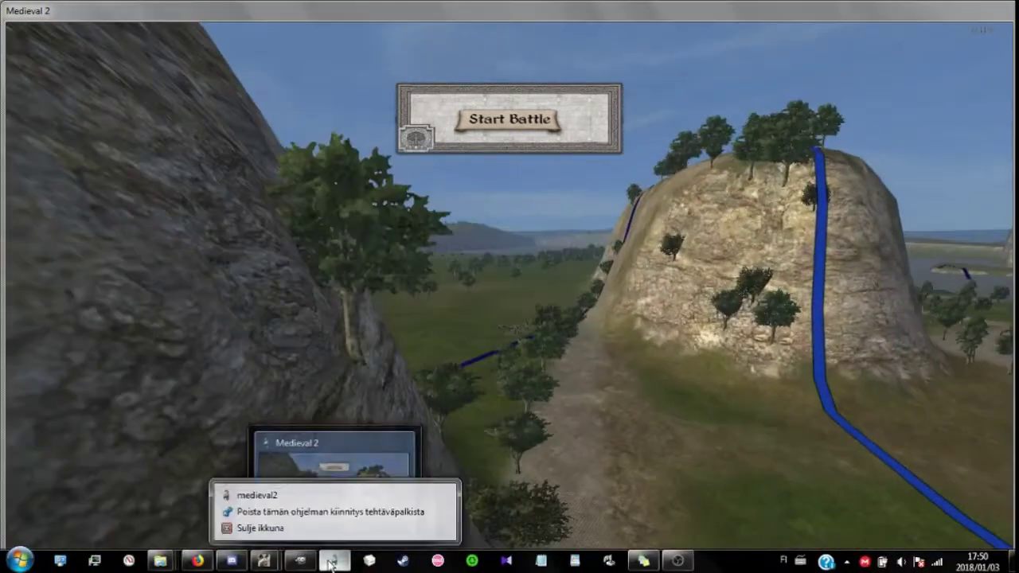
click(287, 528)
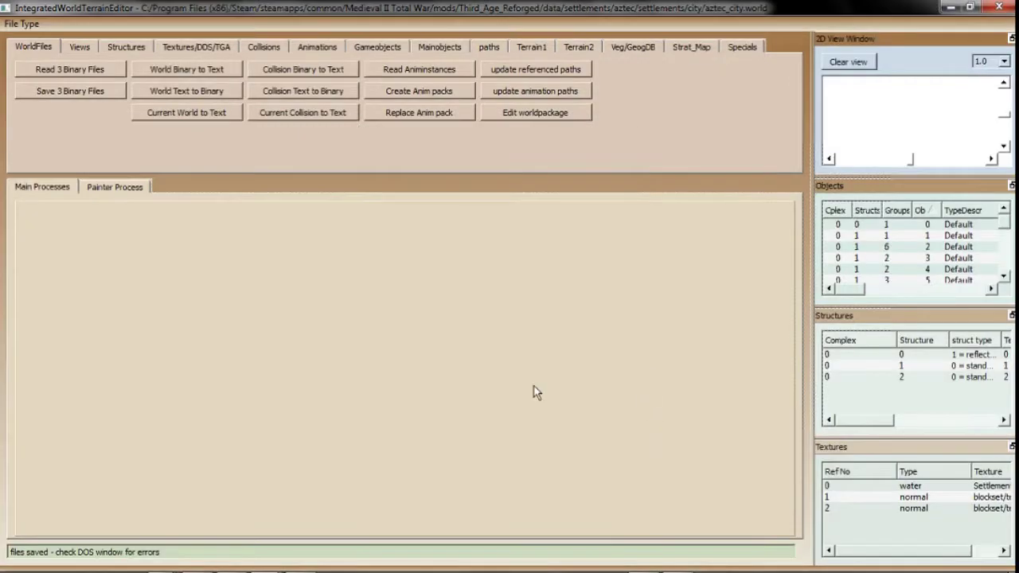
- Bring up the Grey Havens folder window
mouse_move(172, 561)
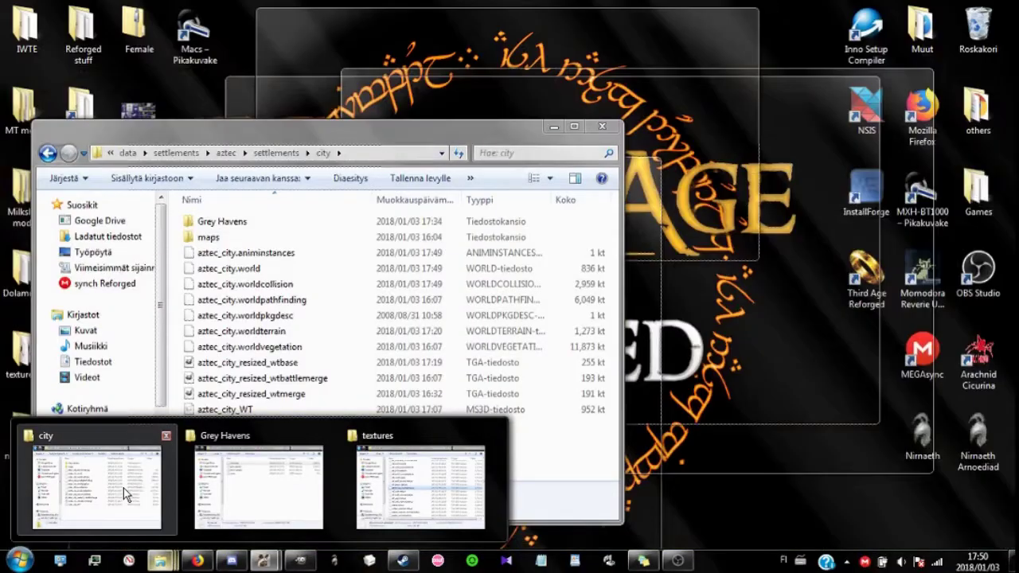
click(284, 494)
right_click(402, 560)
click(355, 523)
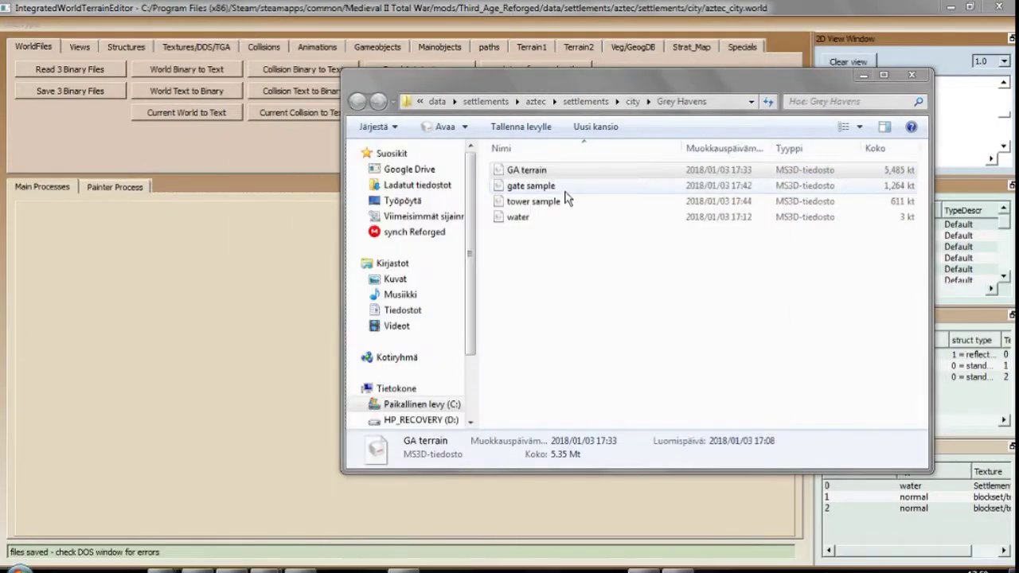
- Open the gate sample model in MilkShape 3D and merge tower sample into it
click(565, 189)
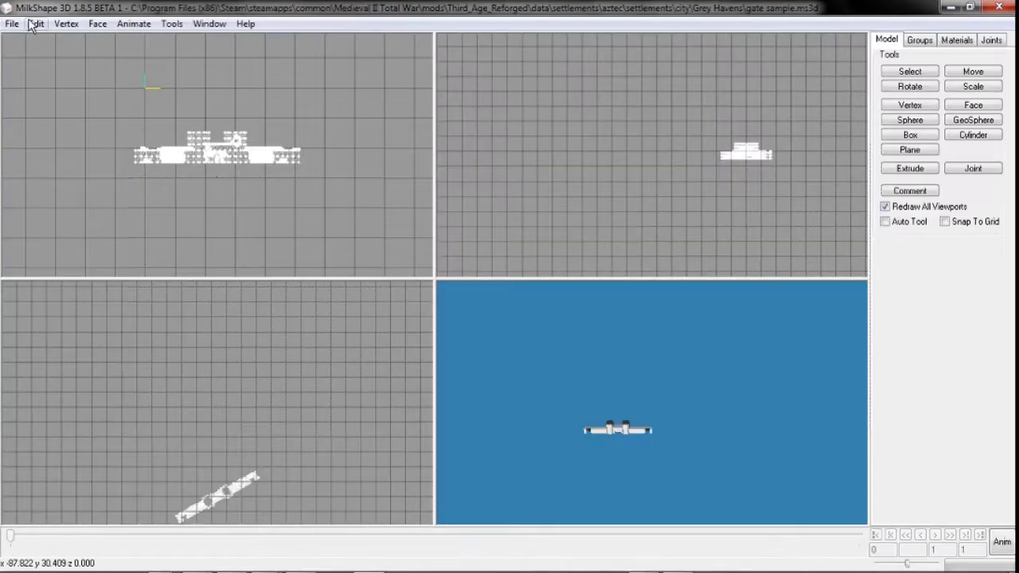
click(11, 23)
click(48, 108)
double_click(191, 166)
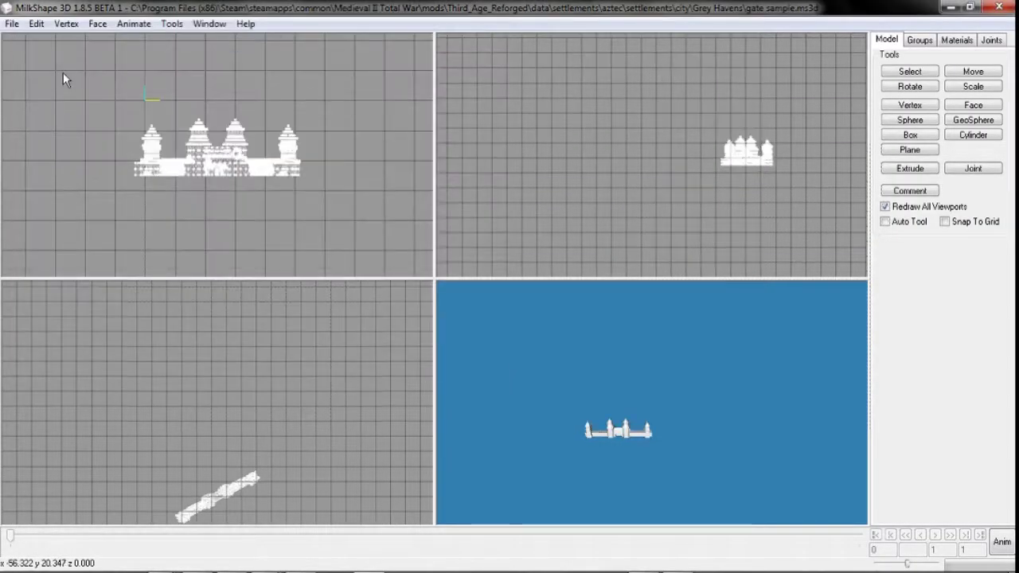
- Try to merge GA terrain into the gate model, removing the invalid triangles and groups
click(11, 24)
click(55, 107)
double_click(175, 135)
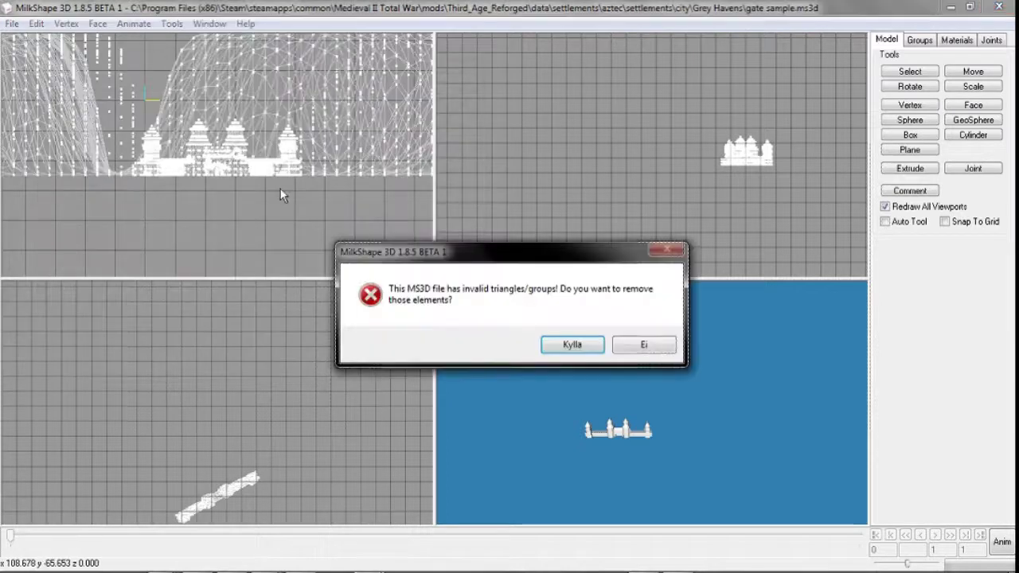
click(572, 345)
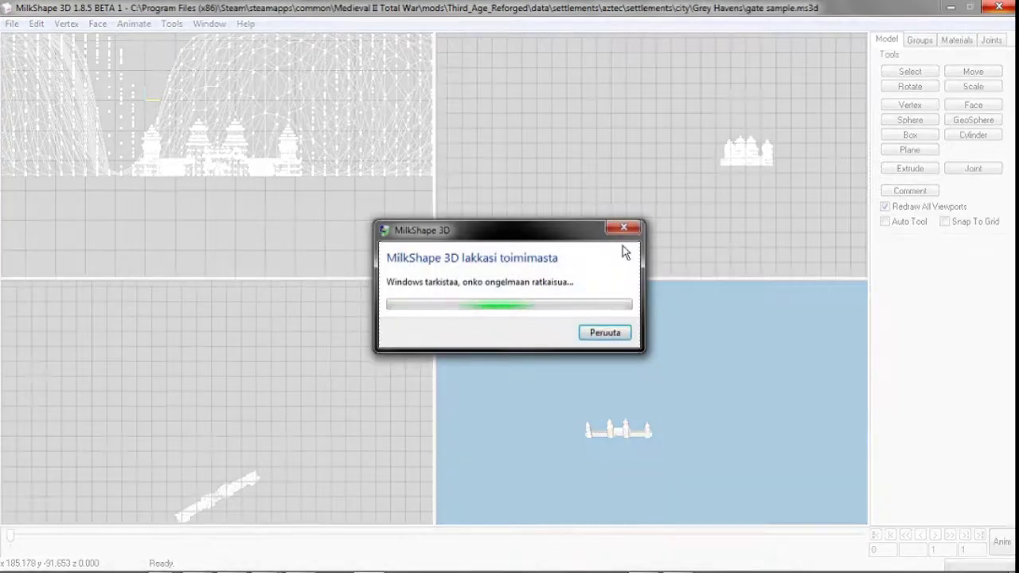
click(631, 228)
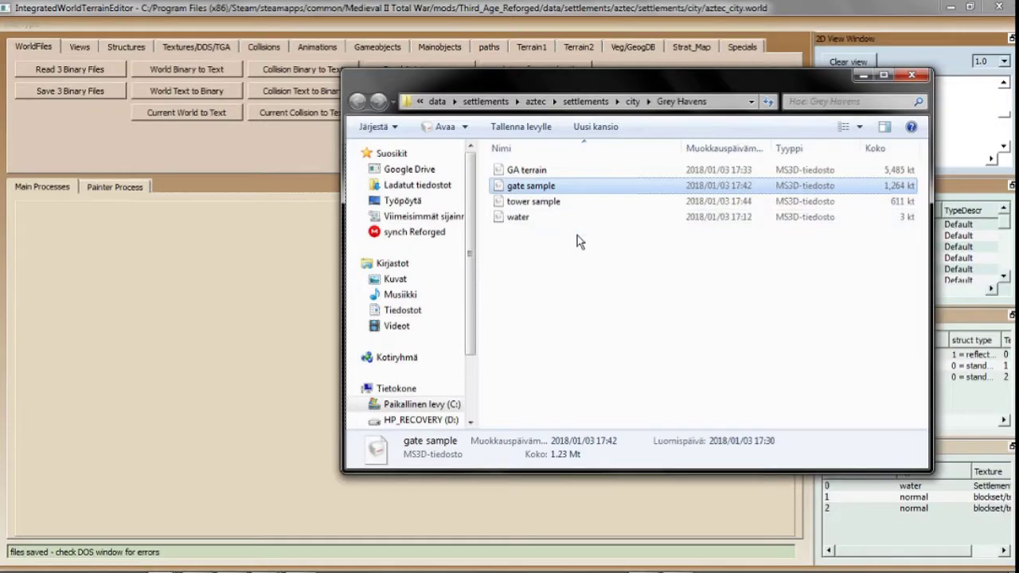
- Open the GA terrain model from the Grey Havens folder in MilkShape 3D and activate the Select tool
double_click(527, 170)
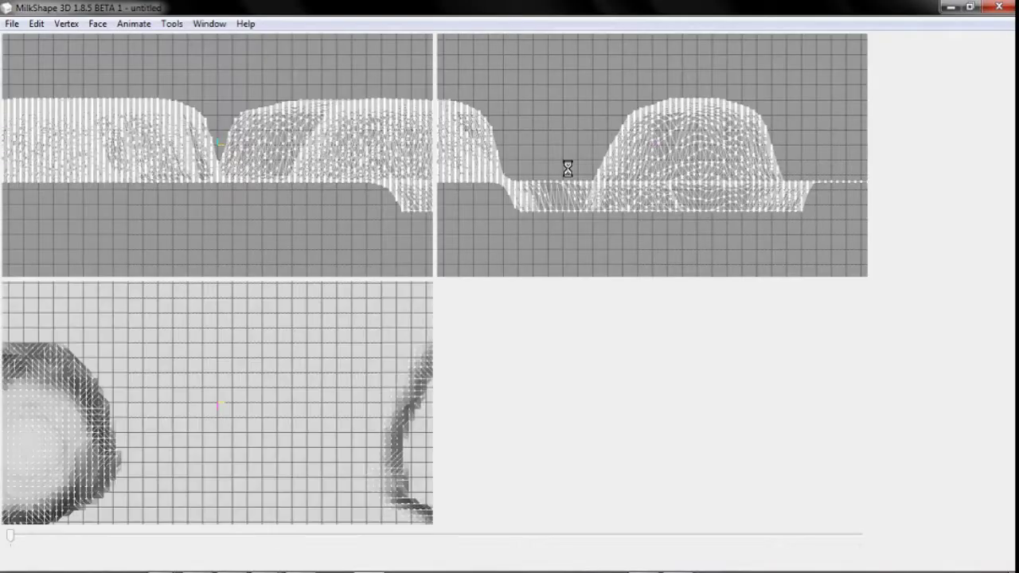
middle_drag(682, 224, 350, 221)
click(910, 72)
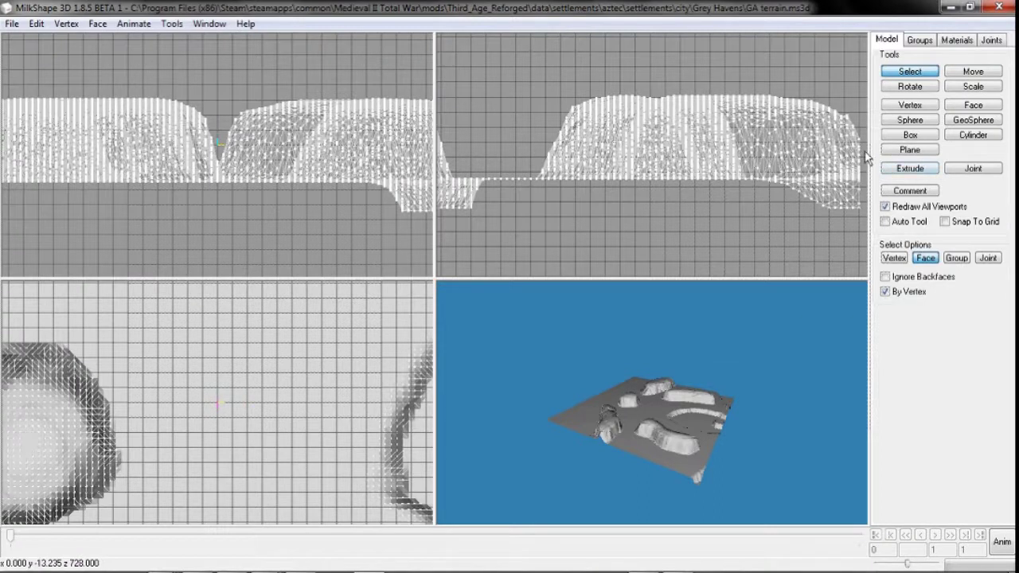
- Delete the raised upper faces of all the terrain's hills, leaving only the hill bases and the ground
drag(867, 159, 2, 88)
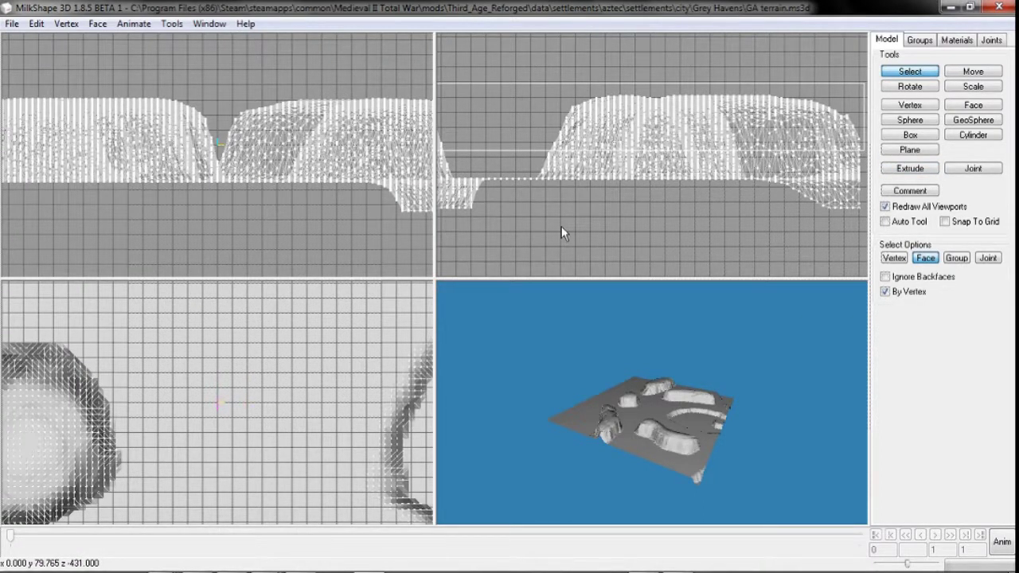
key(Delete)
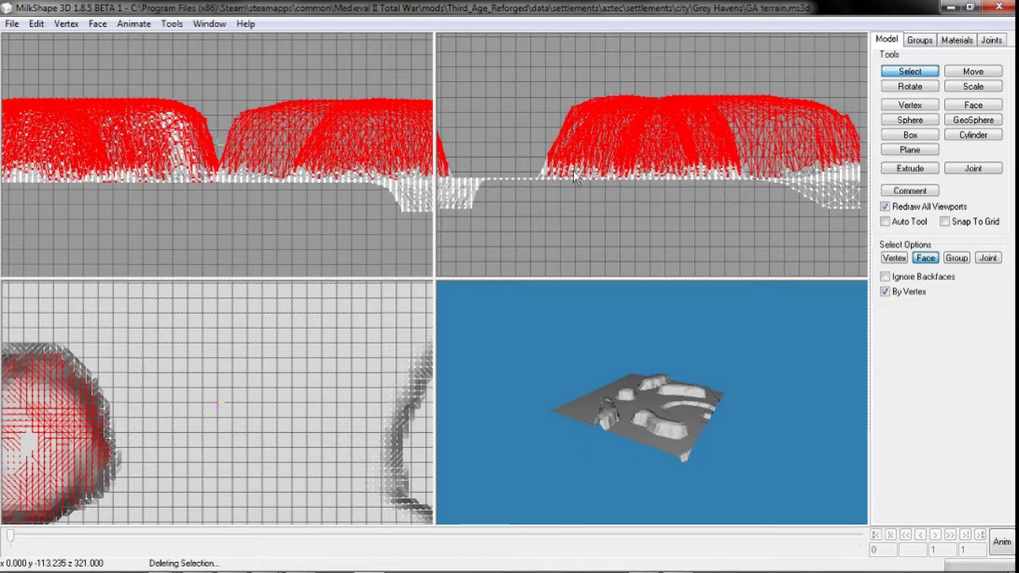
ctrl+drag(558, 156, 705, 168)
ctrl+drag(618, 124, 832, 121)
ctrl+drag(641, 156, 726, 164)
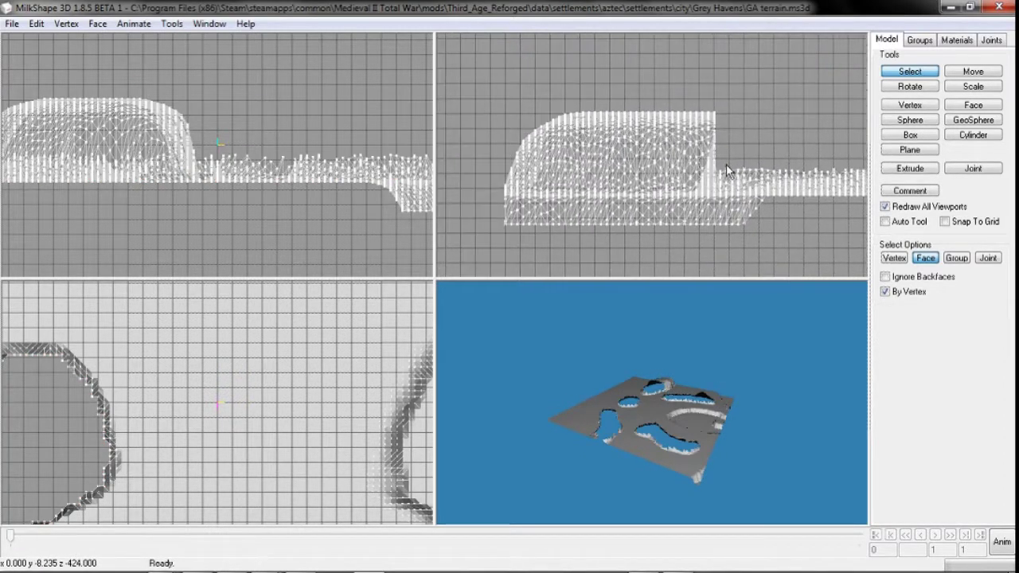
drag(463, 95, 463, 95)
key(Delete)
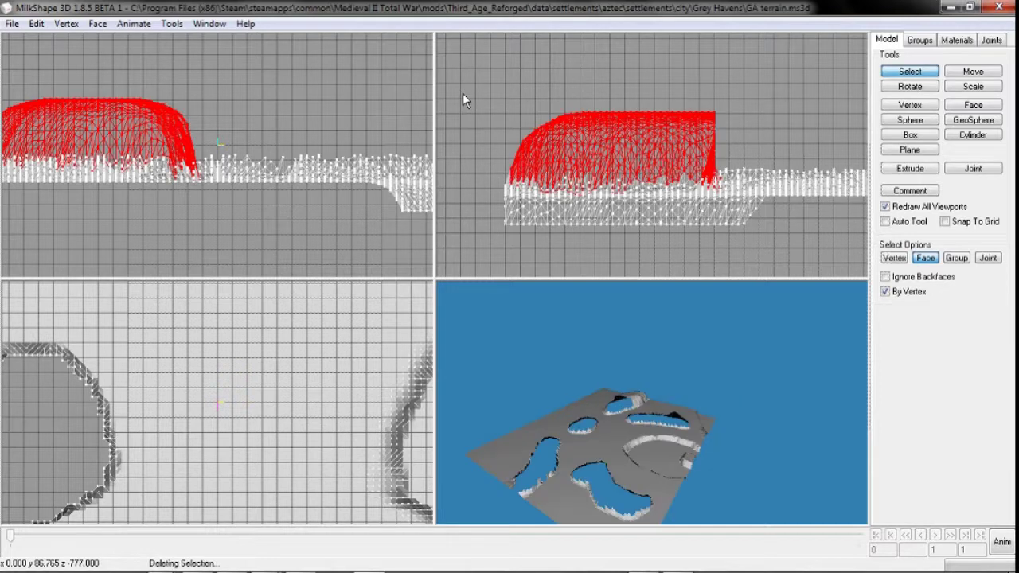
- Delete the flat strip of ground at the outer edge of the terrain, beyond the hills
drag(43, 133, 301, 222)
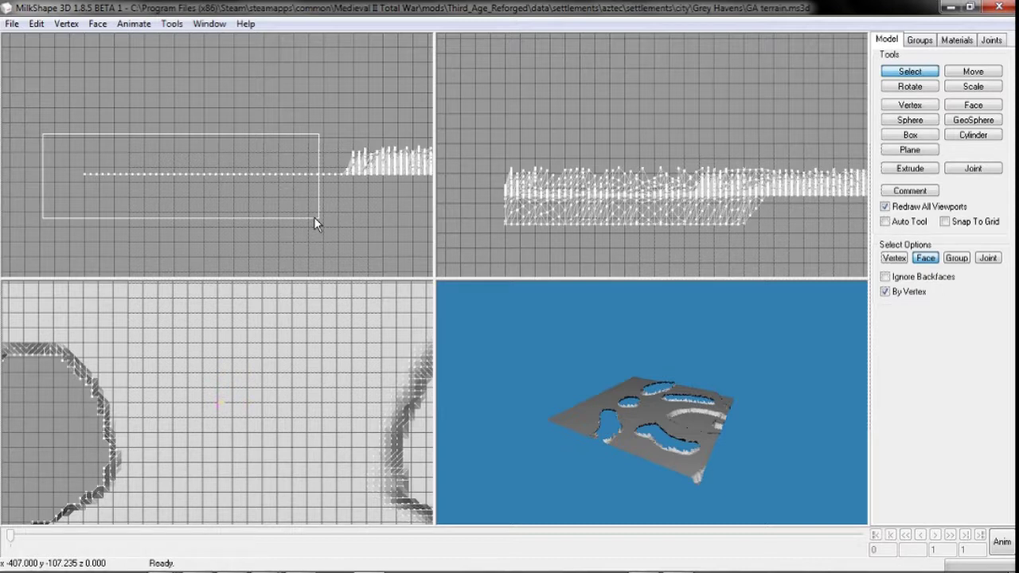
drag(313, 217, 313, 217)
key(Delete)
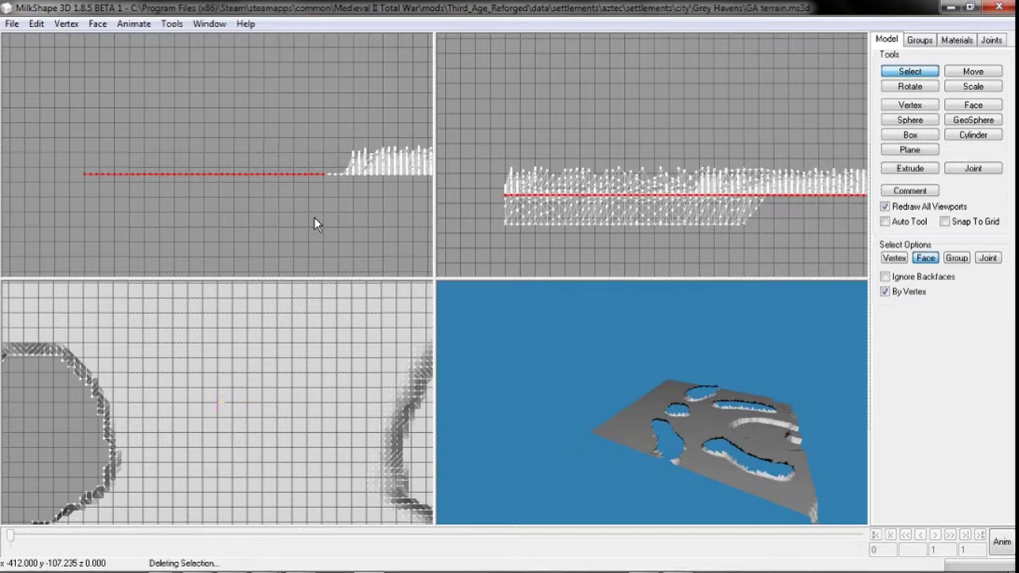
- Merge the gate sample and tower sample models into the GA terrain model
click(12, 24)
click(69, 105)
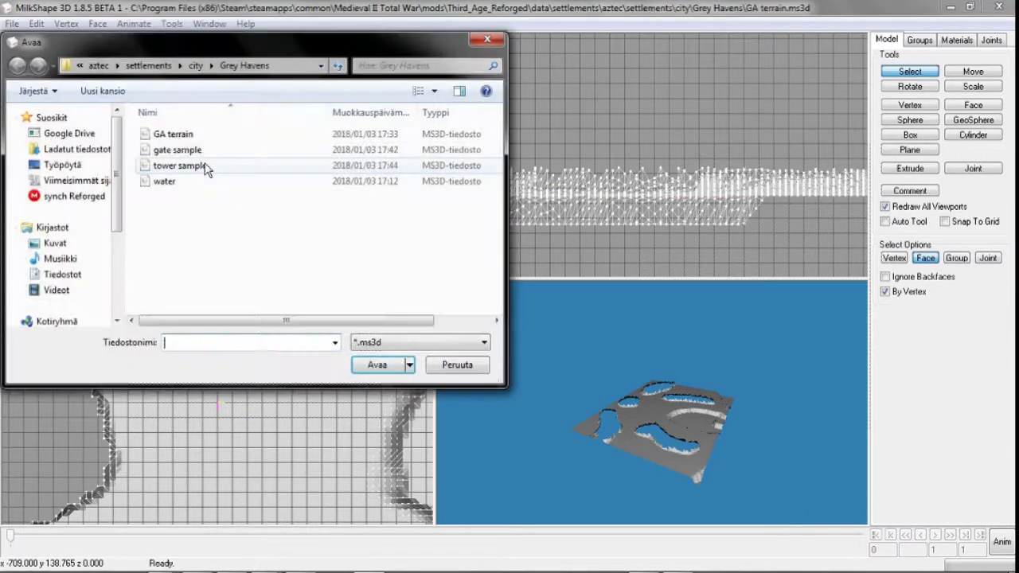
double_click(212, 169)
click(12, 24)
click(63, 104)
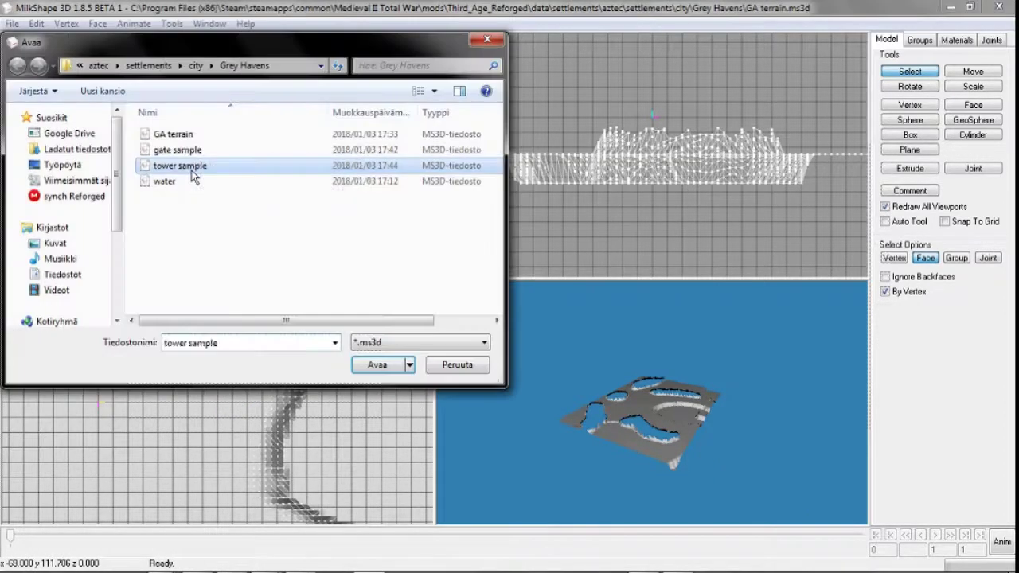
double_click(240, 168)
- Select all groups and deselect the terrain group so only the gate, wall and tower pieces stay selected
click(920, 43)
key(ctrl+a)
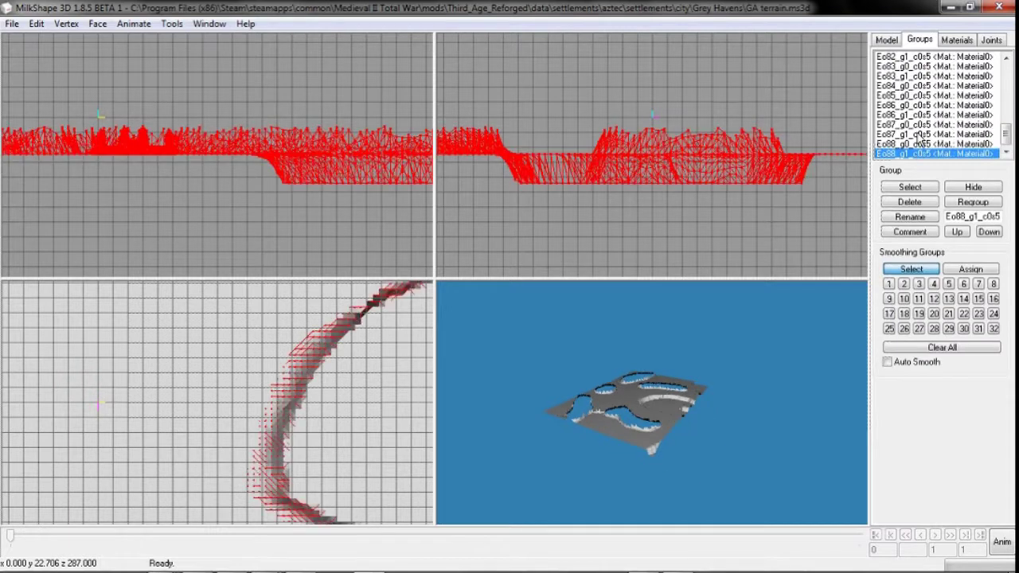
scroll(918, 144, up, 12)
double_click(912, 59)
click(886, 40)
- Move the gate and tower section into the gap between the two outer hills and rotate it to span the gap
click(973, 71)
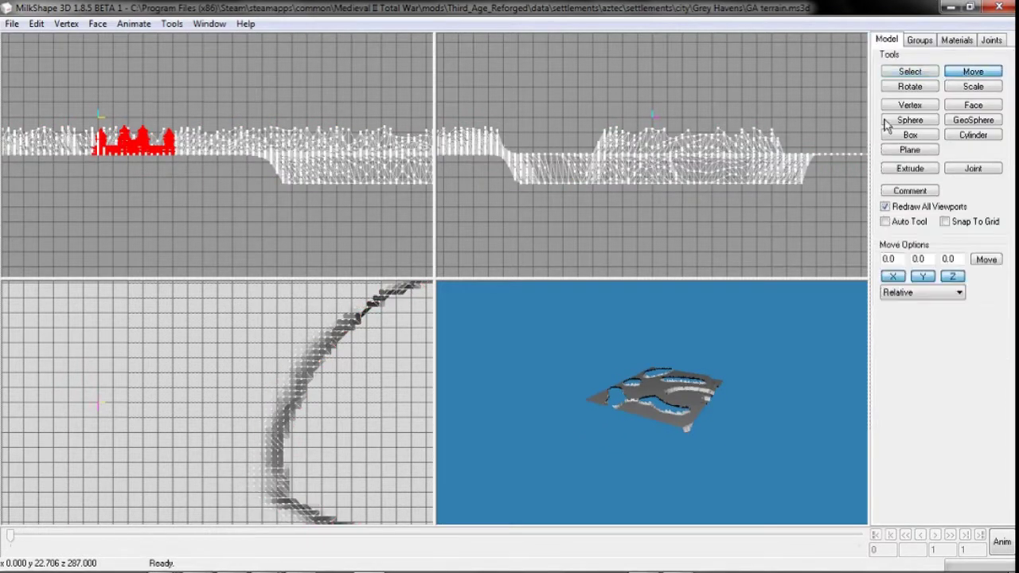
ctrl+drag(538, 189, 587, 222)
drag(350, 403, 135, 204)
click(910, 86)
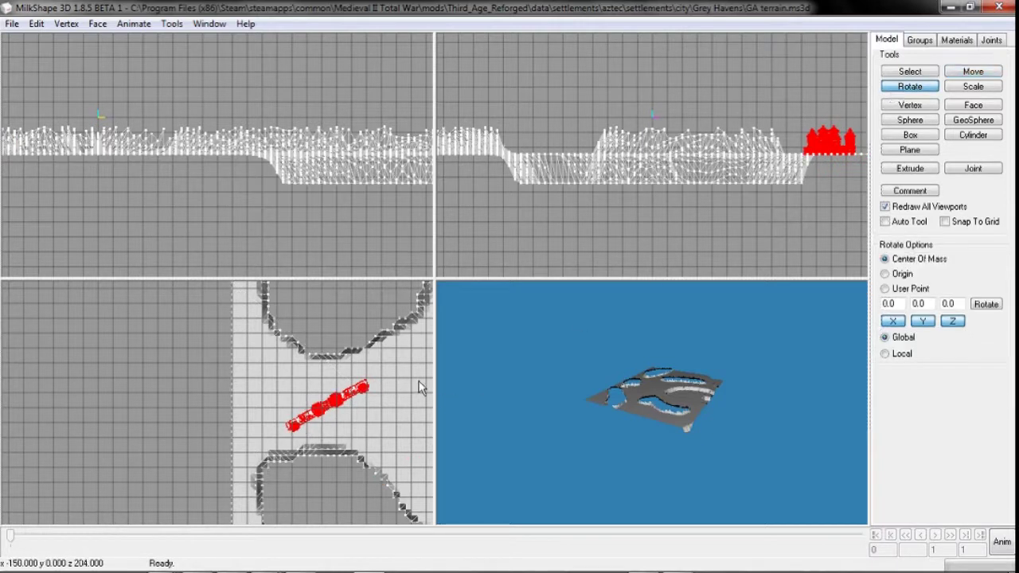
drag(350, 430, 392, 466)
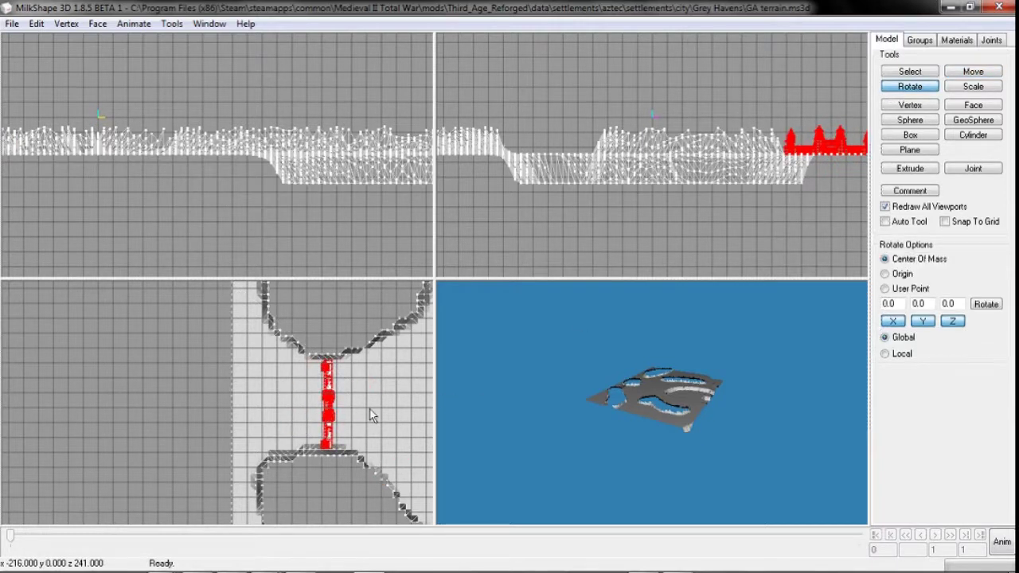
- Fine-tune the gate section's position, restricting movement to the Z axis, so its wall ends meet the hills on both sides
scroll(369, 409, up, 4)
ctrl+drag(370, 409, 279, 407)
ctrl+drag(418, 406, 294, 396)
ctrl+drag(382, 363, 321, 464)
ctrl+drag(328, 331, 310, 186)
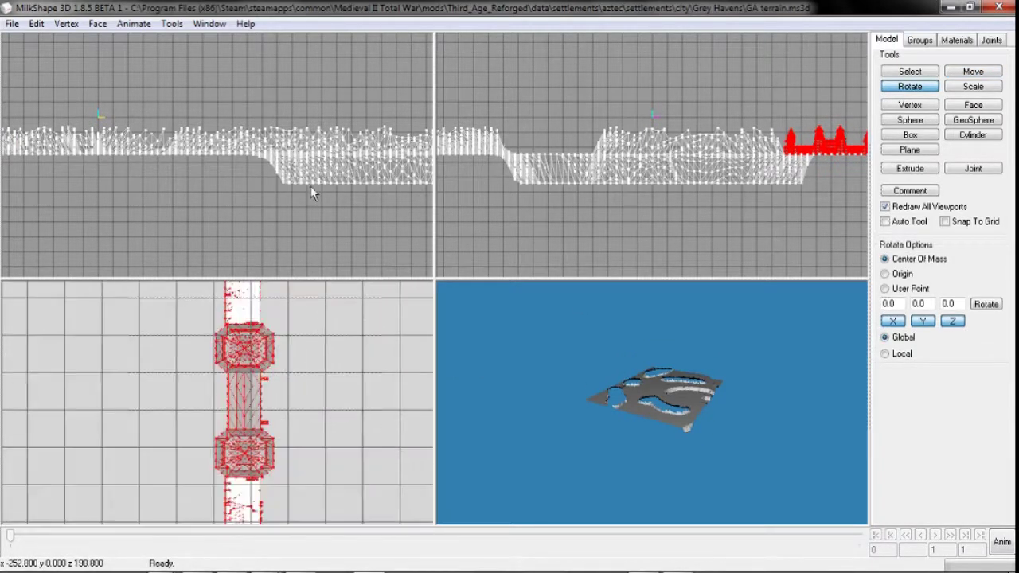
ctrl+drag(376, 496, 368, 378)
click(950, 74)
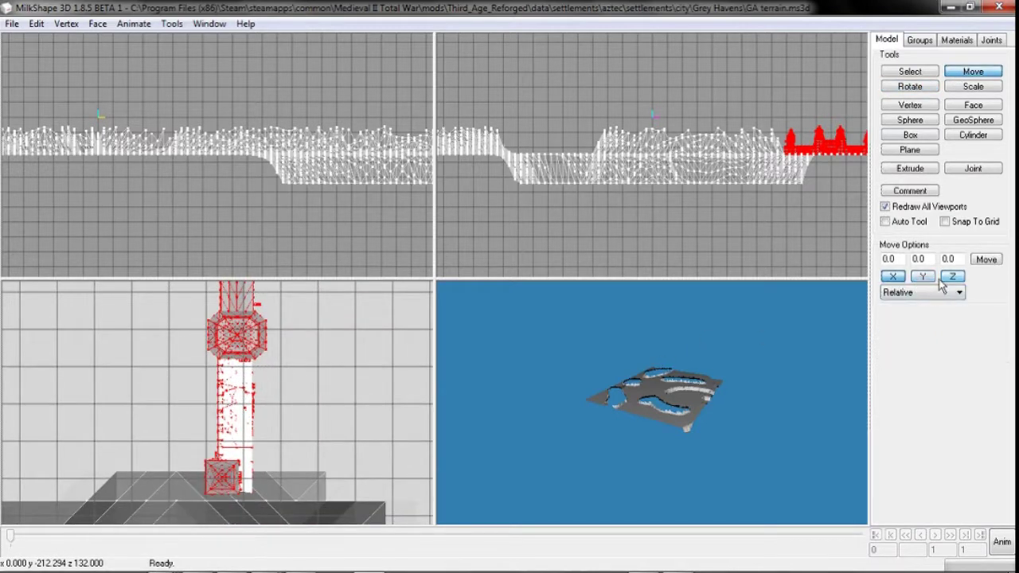
drag(398, 358, 394, 346)
ctrl+drag(326, 359, 322, 513)
ctrl+drag(315, 334, 312, 495)
ctrl+drag(326, 442, 318, 195)
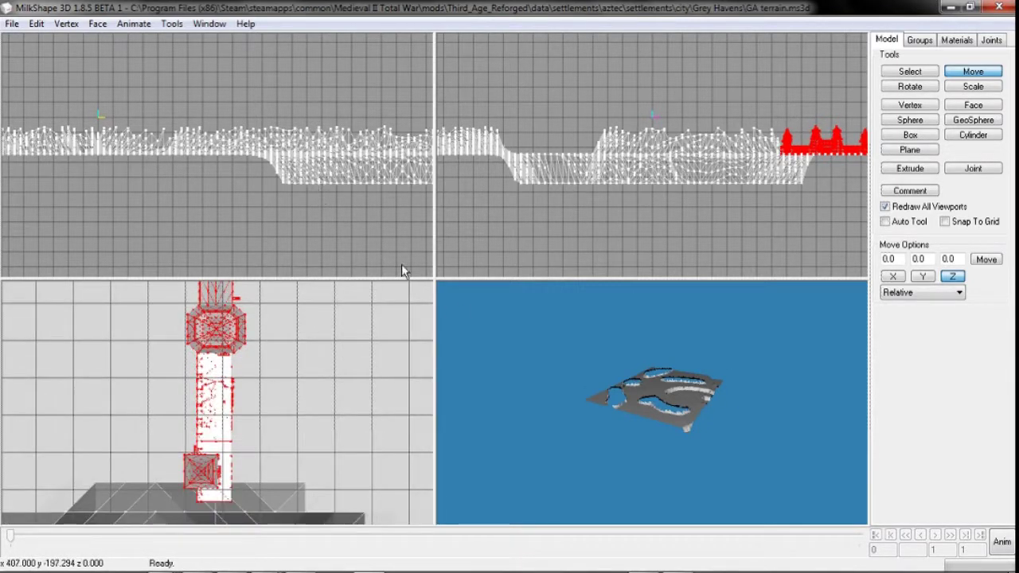
drag(284, 385, 287, 448)
- Select the terrain group together with the merged gate and wall groups
click(920, 40)
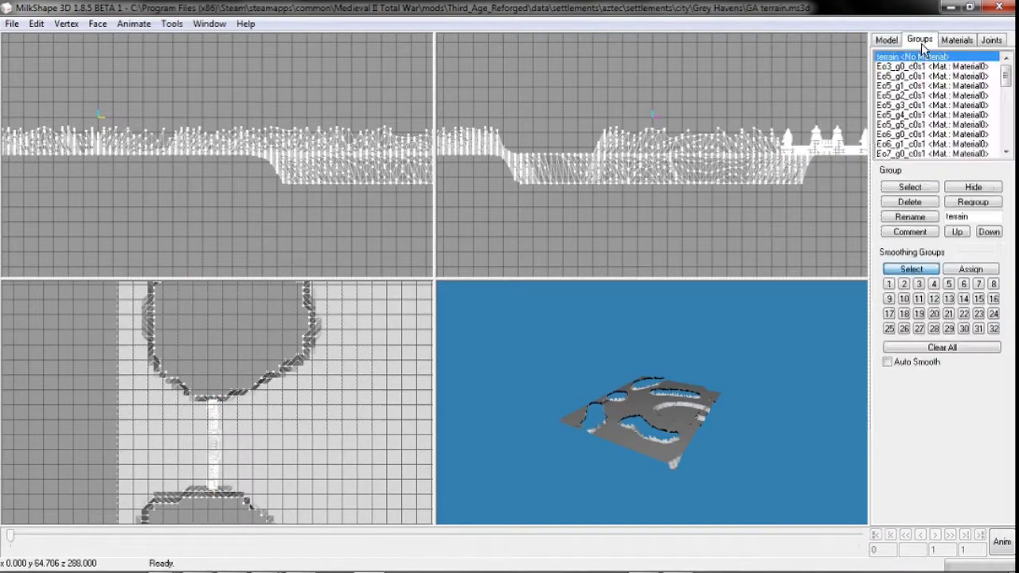
double_click(915, 61)
scroll(914, 70, down, 3)
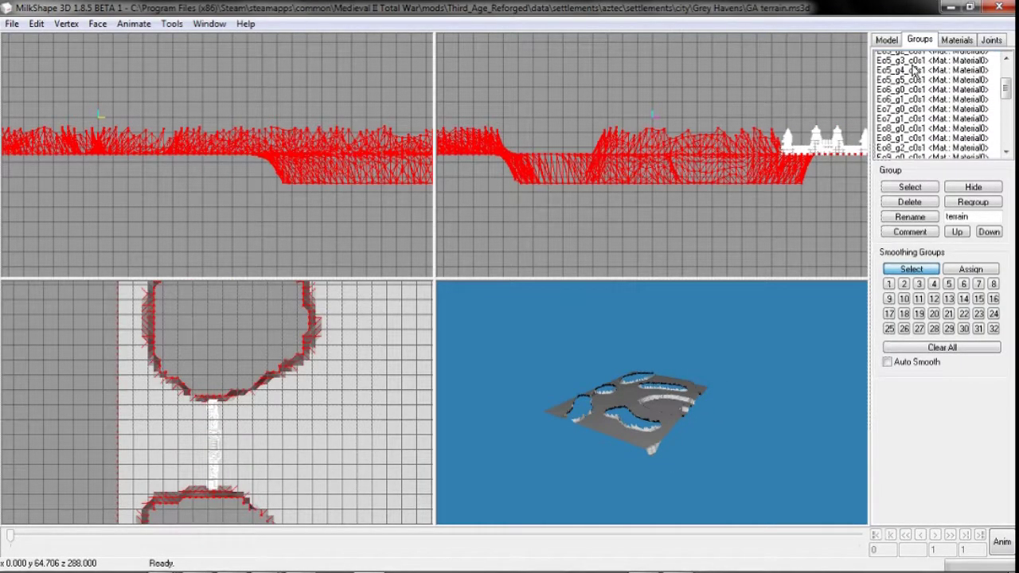
click(914, 108)
scroll(917, 116, down, 3)
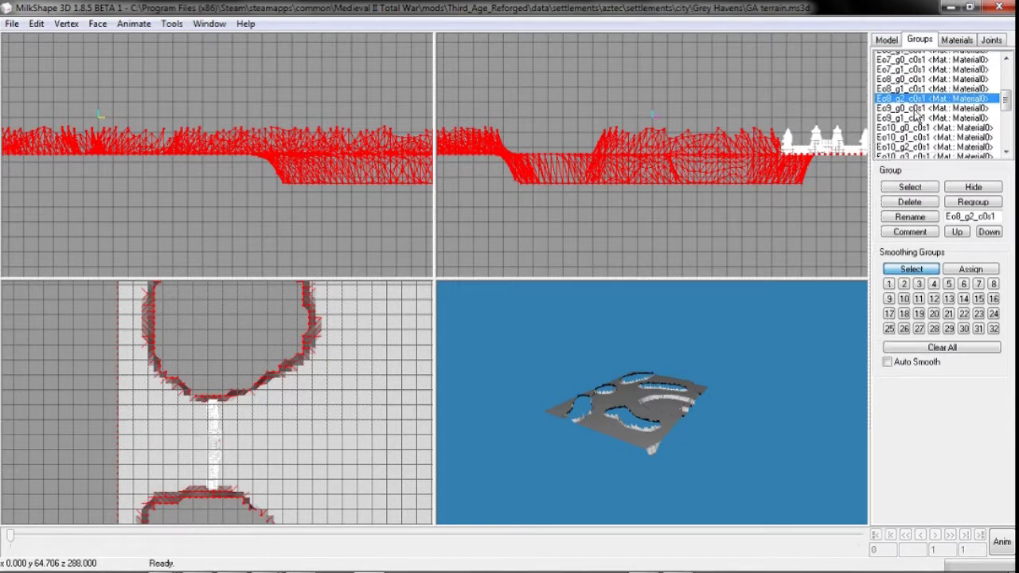
double_click(908, 120)
- Take the tower groups Eo81 to Eo88 out of the selection and delete the selected terrain and walls
double_click(900, 125)
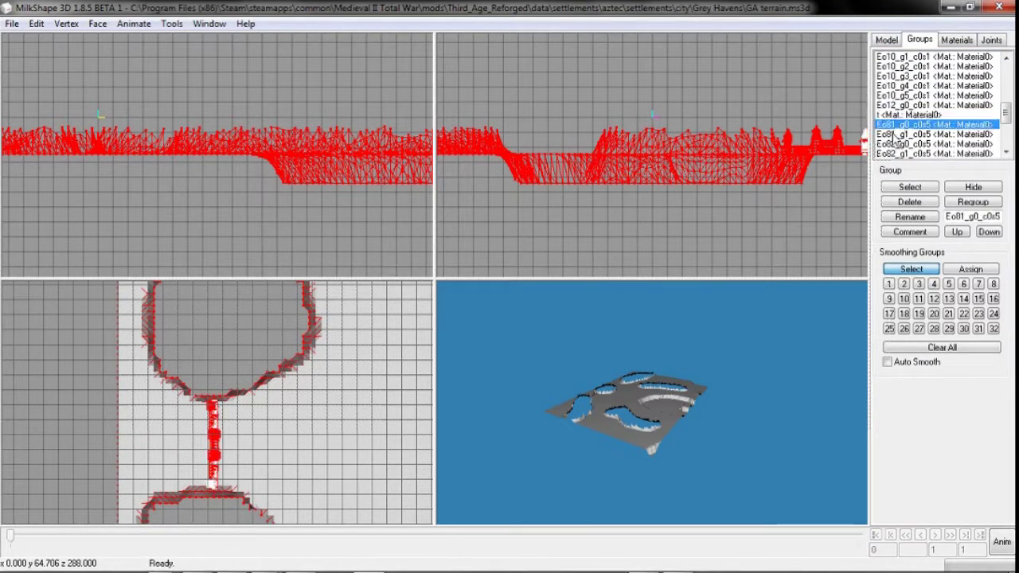
double_click(896, 134)
double_click(895, 144)
double_click(891, 153)
scroll(910, 129, down, 1)
scroll(912, 119, down, 2)
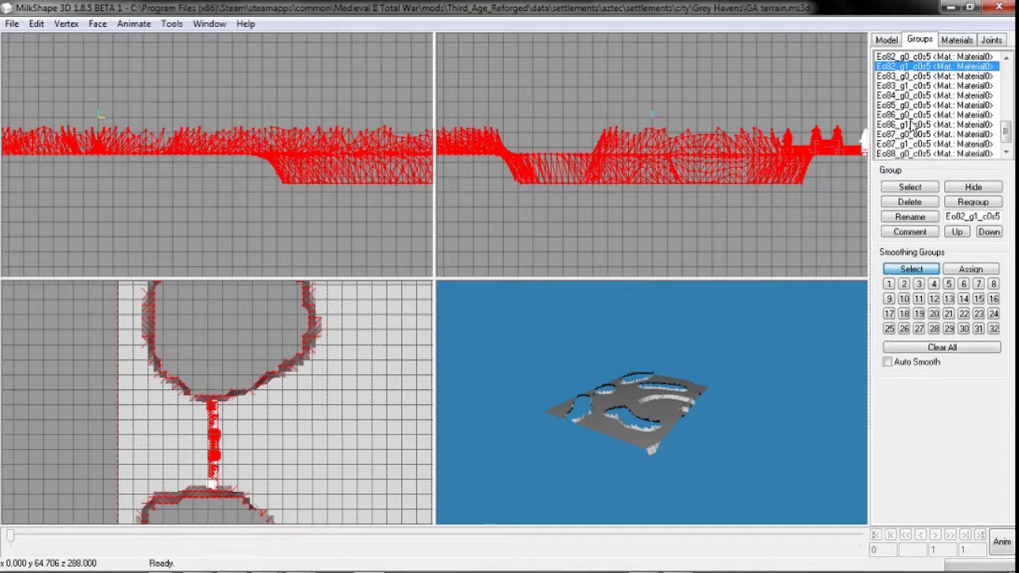
click(912, 78)
click(907, 86)
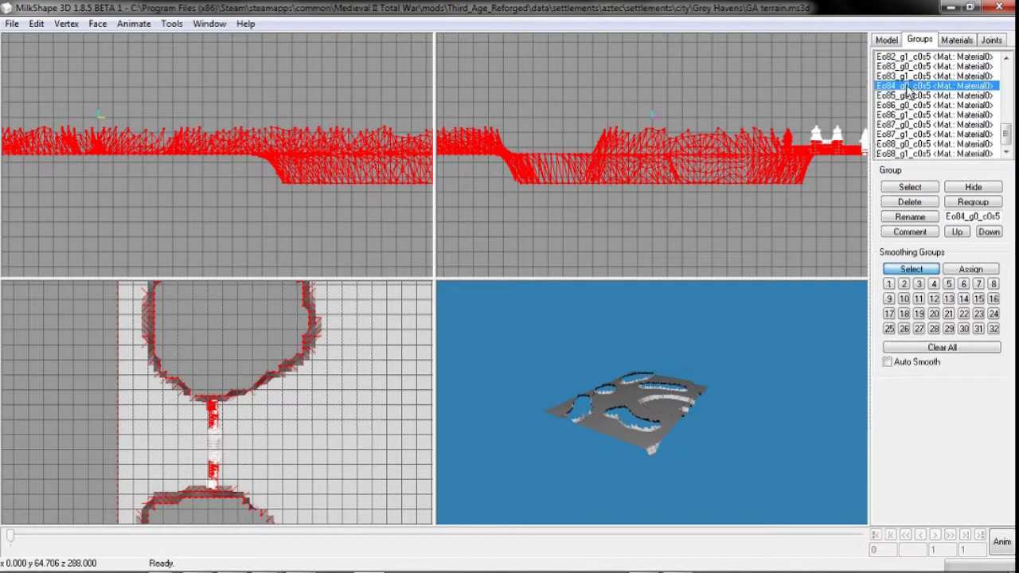
click(905, 95)
click(908, 105)
click(907, 114)
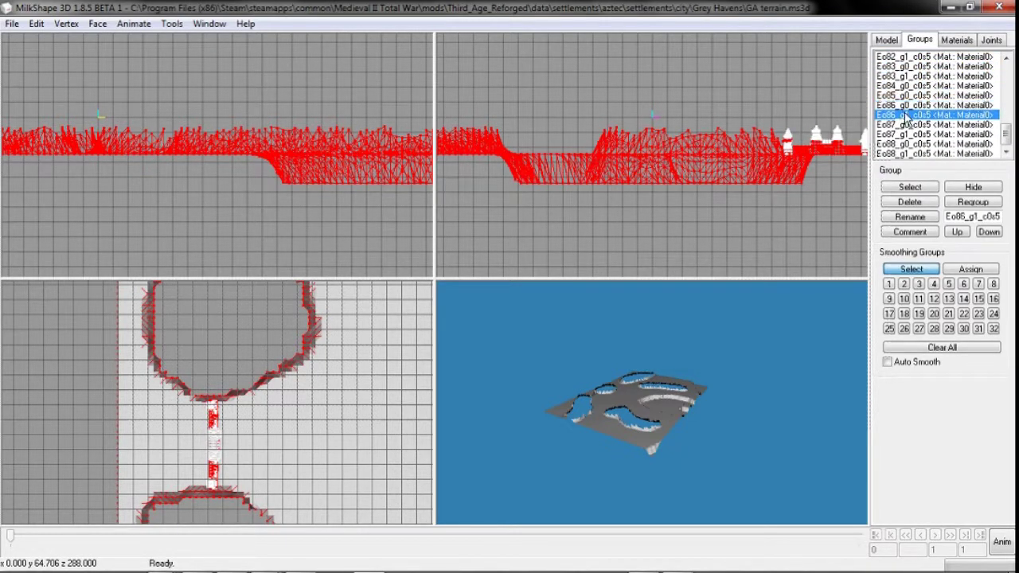
click(907, 124)
click(907, 133)
click(907, 143)
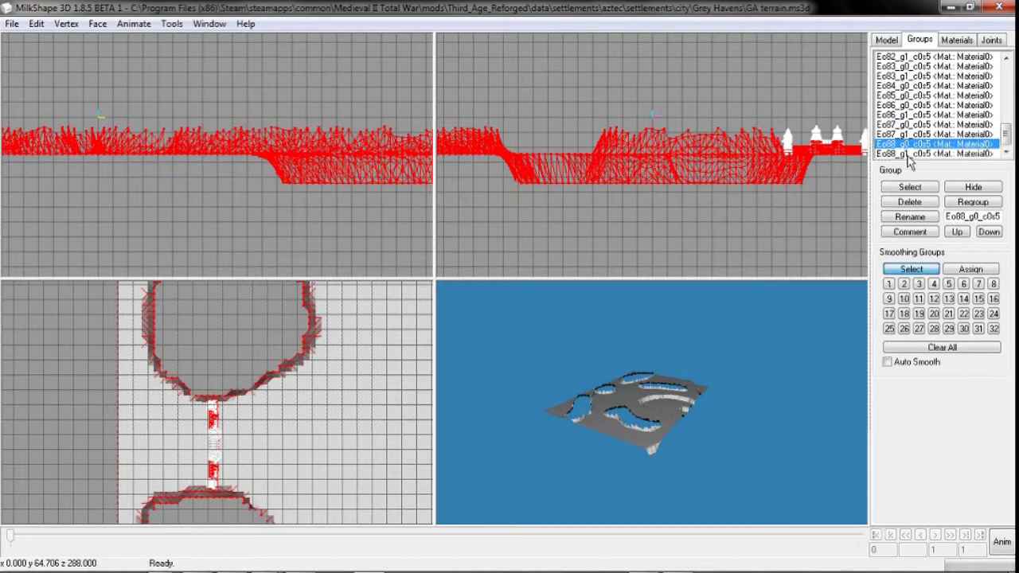
click(908, 153)
key(Delete)
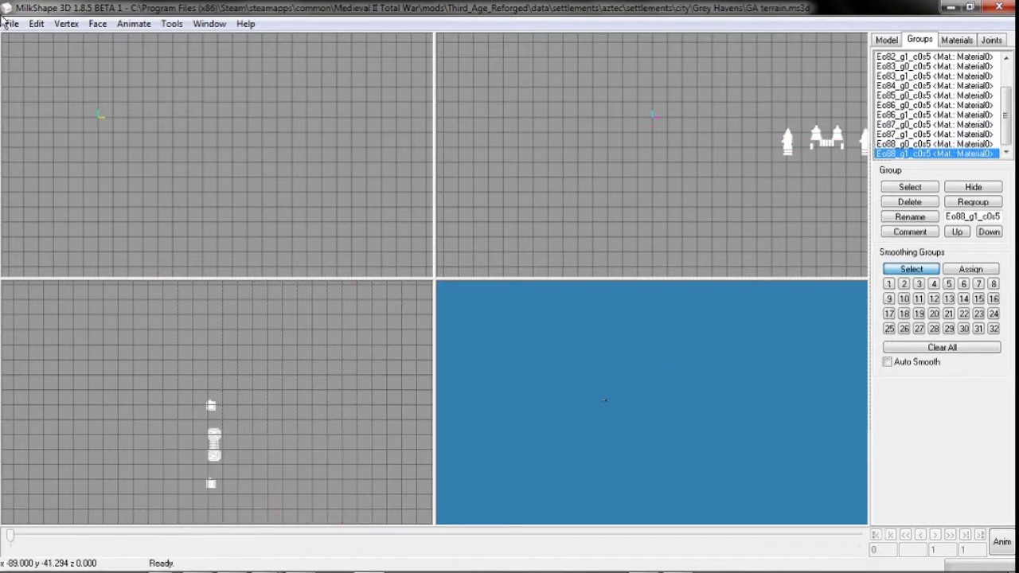
- Save the remaining tower pieces as a new model named "towers 2" in the Grey Havens folder
click(12, 23)
click(31, 86)
text(towers 2)
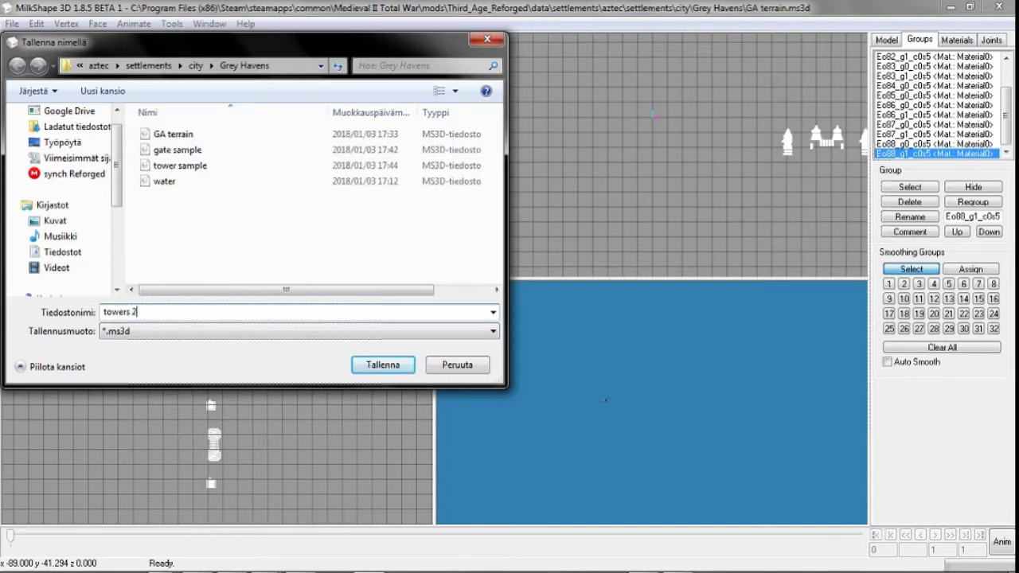
key(Return)
- Undo the deletion, invert the selection, and delete the towers and the terrain group so only the walls remain
key(ctrl+z)
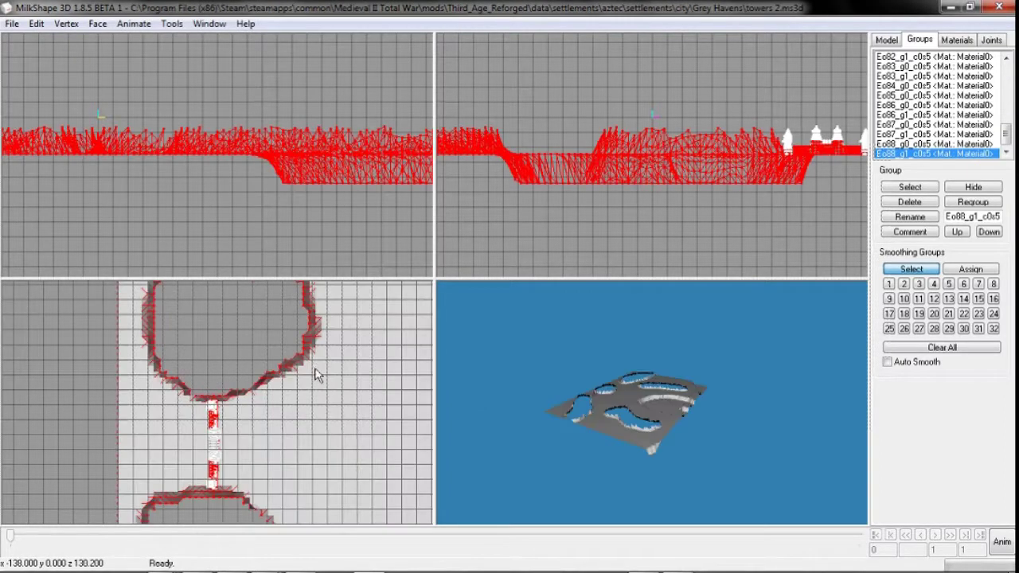
key(ctrl+i)
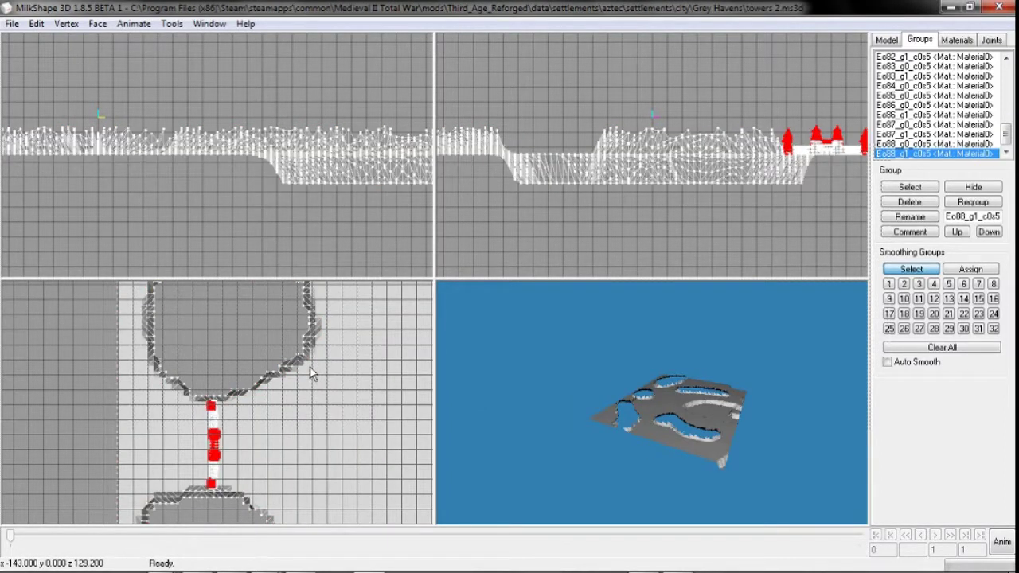
click(903, 58)
scroll(903, 58, up, 20)
double_click(903, 58)
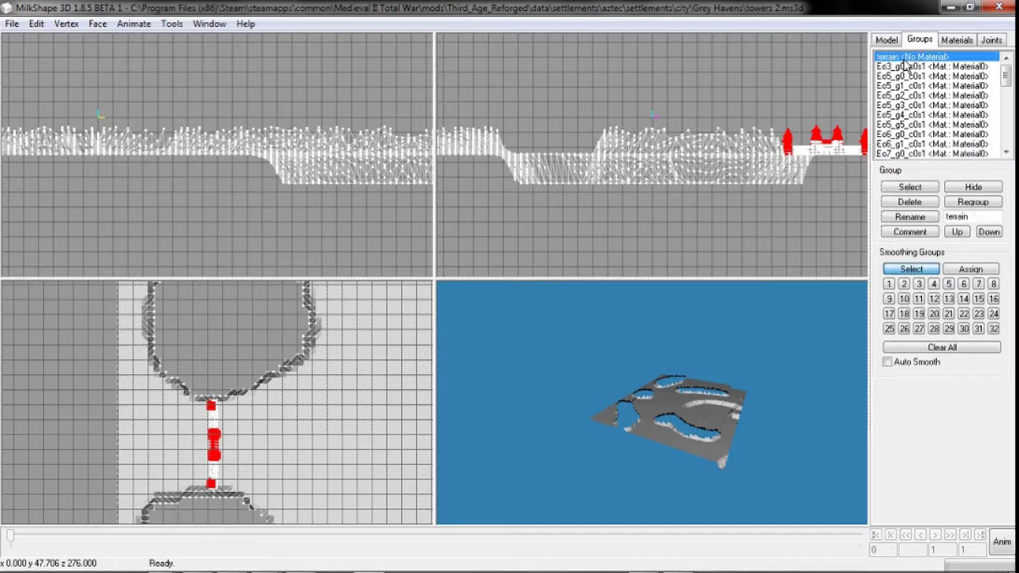
key(Delete)
click(913, 233)
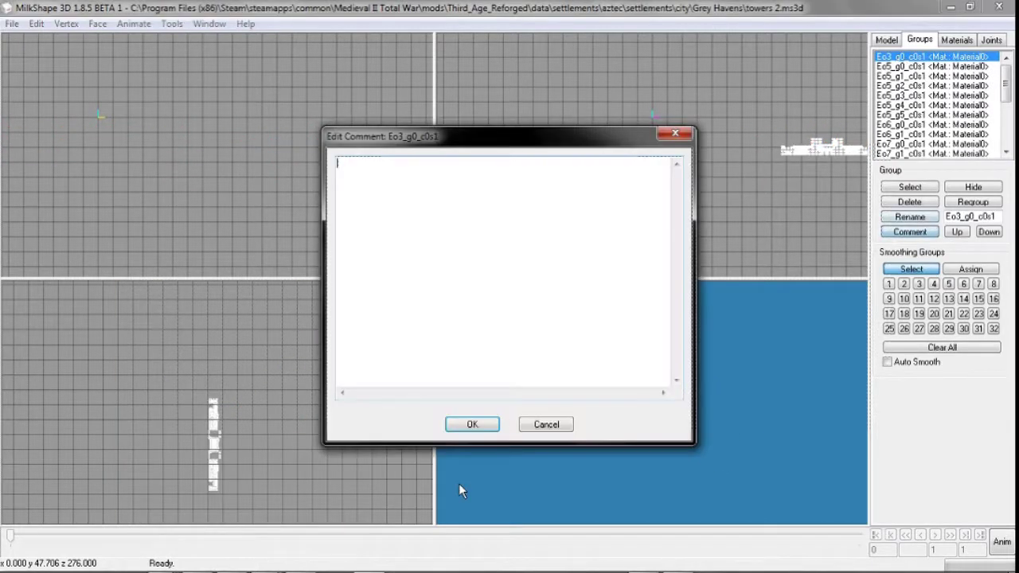
click(471, 424)
- Save the remaining wall pieces as a new model named "walls2" in the Grey Havens folder
click(14, 24)
click(43, 91)
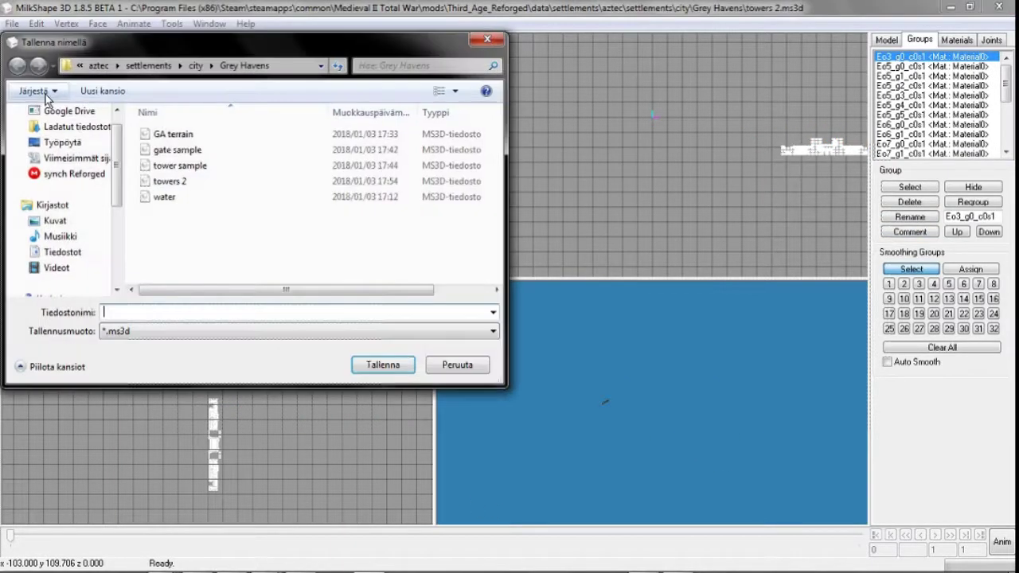
text(walls2)
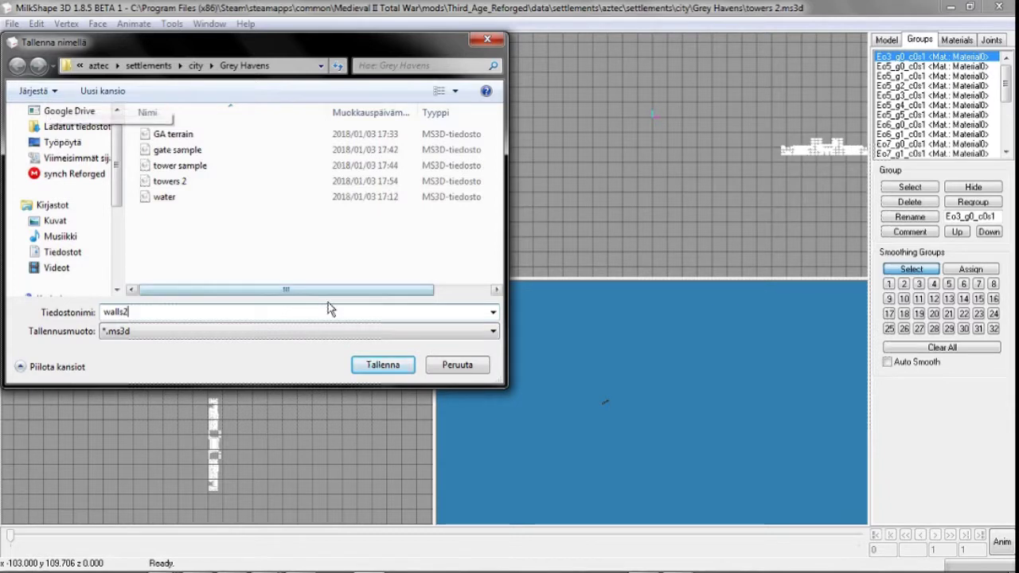
click(376, 364)
- Switch to IntegratedWorldTerrainEditor and close GIMP, discarding its unsaved image changes
mouse_move(305, 562)
mouse_move(264, 561)
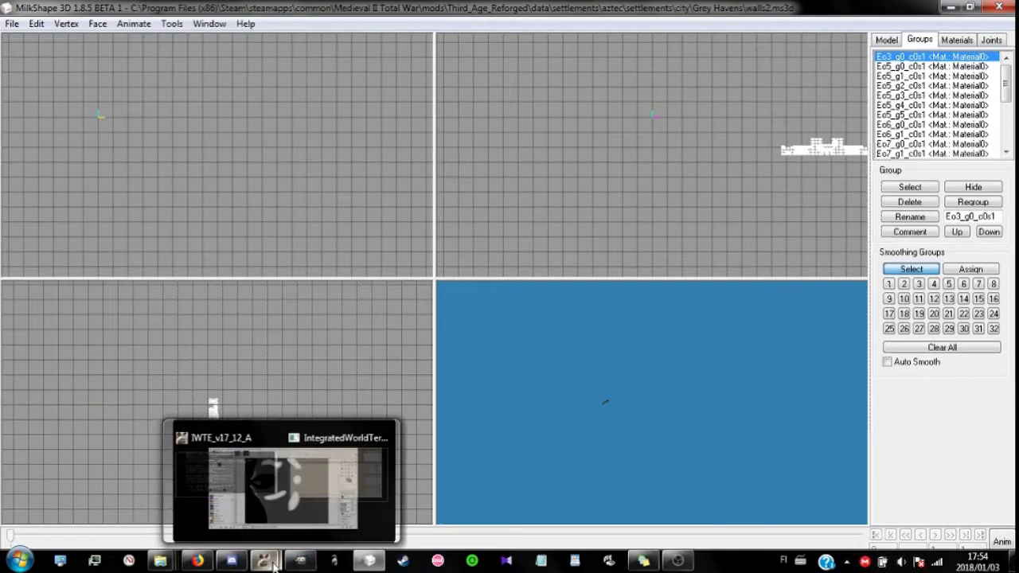
click(341, 489)
right_click(300, 561)
click(267, 526)
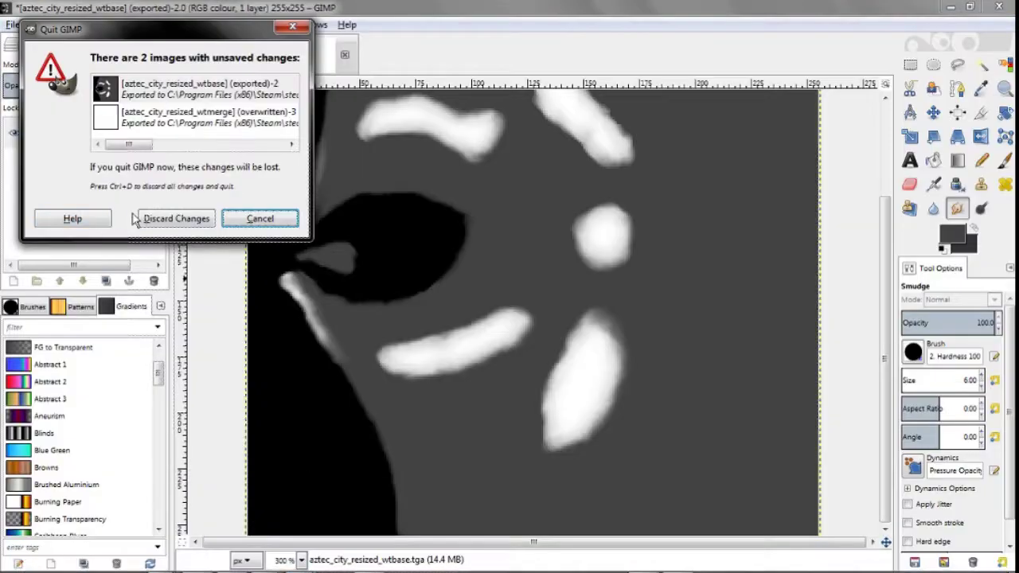
click(140, 218)
- Add the walls2 model as a new standard structure in complex 0 with the blockset/textures/elf_walls.texture identifier
click(905, 367)
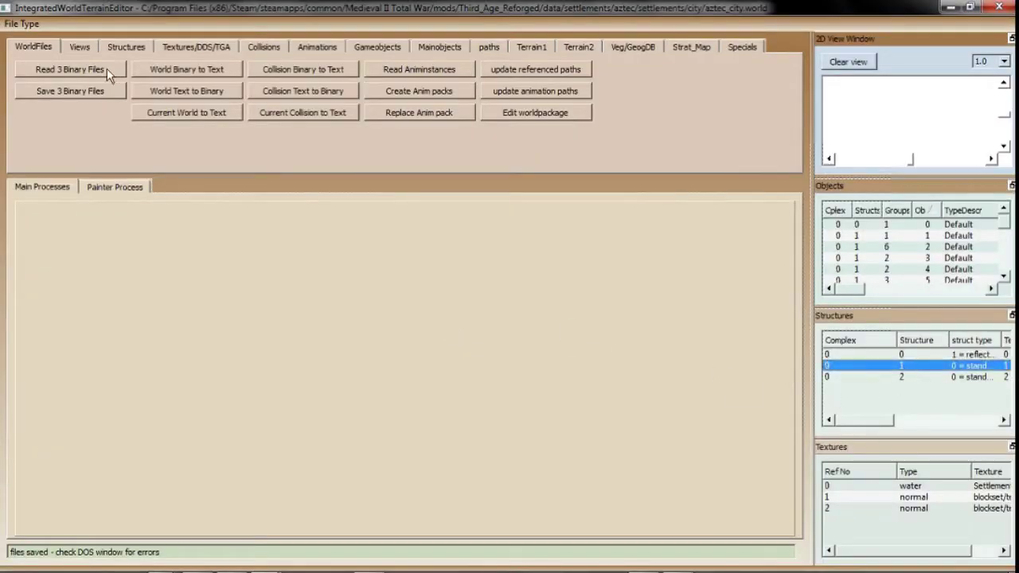
click(126, 46)
click(67, 92)
click(366, 256)
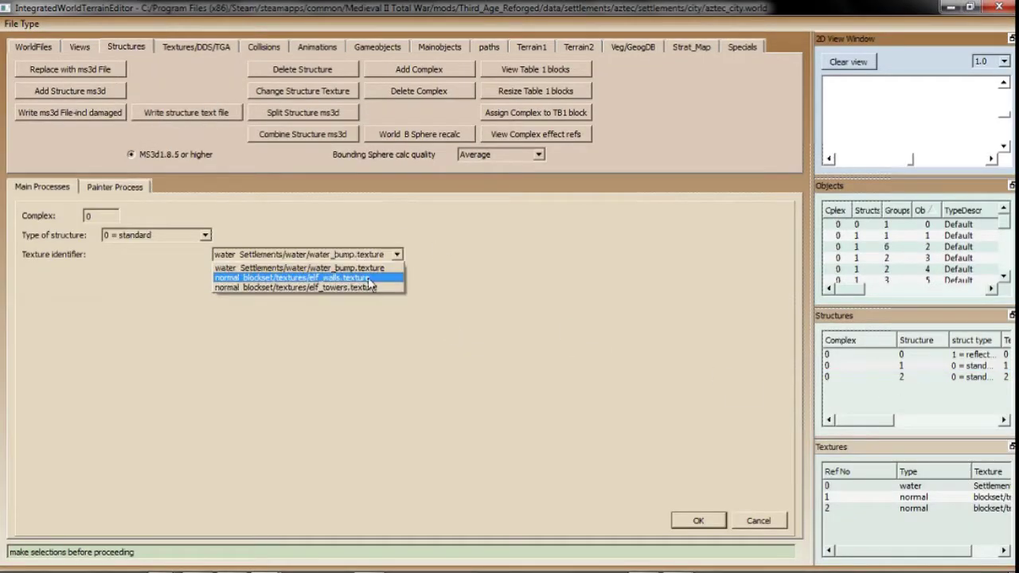
click(369, 280)
click(693, 519)
double_click(191, 182)
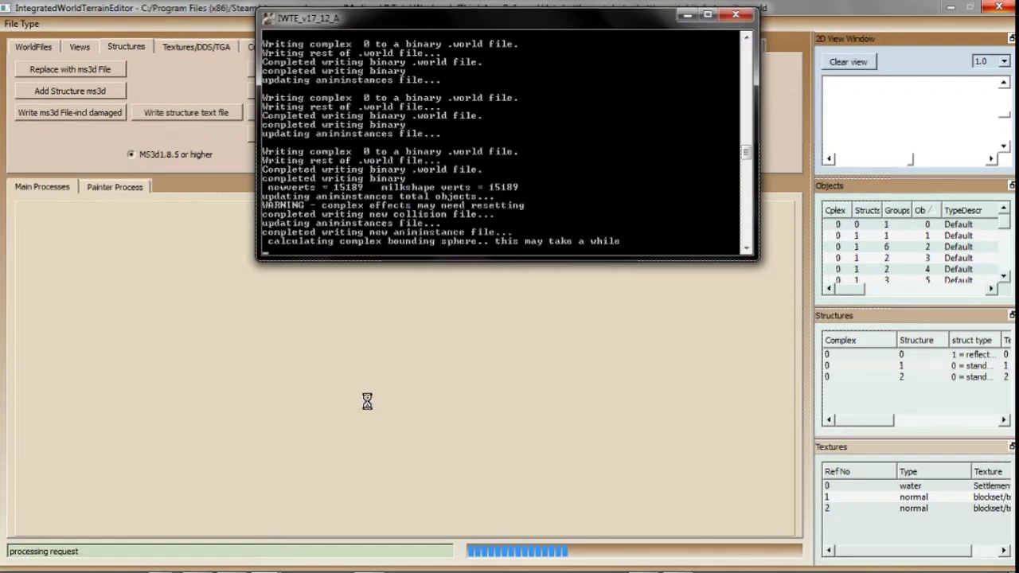
- Add the "towers 2" model as another standard structure in complex 0 with the blockset/textures/elf_towers.texture identifier
click(917, 389)
click(70, 91)
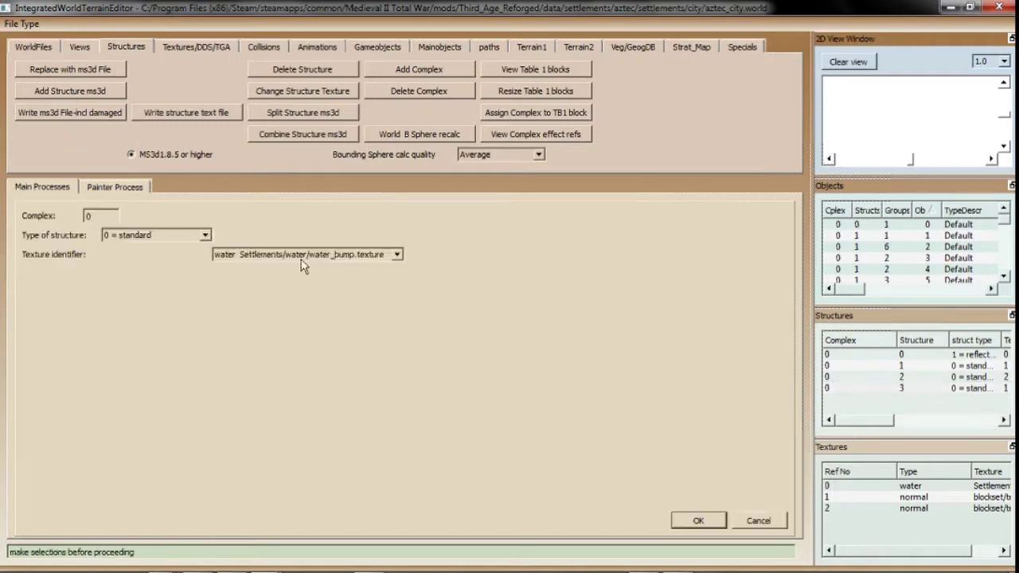
click(303, 255)
click(329, 290)
click(693, 521)
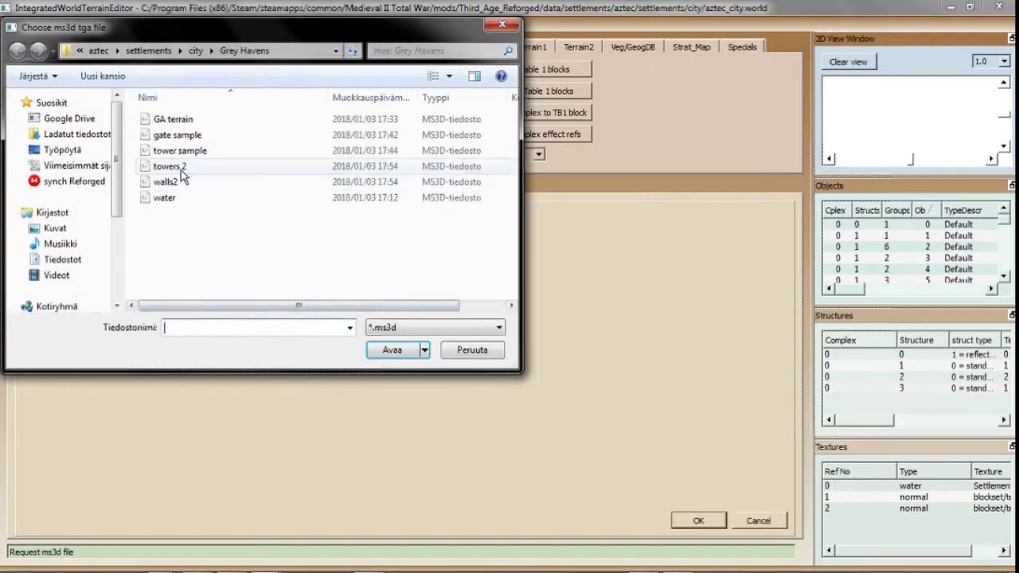
double_click(178, 169)
click(198, 560)
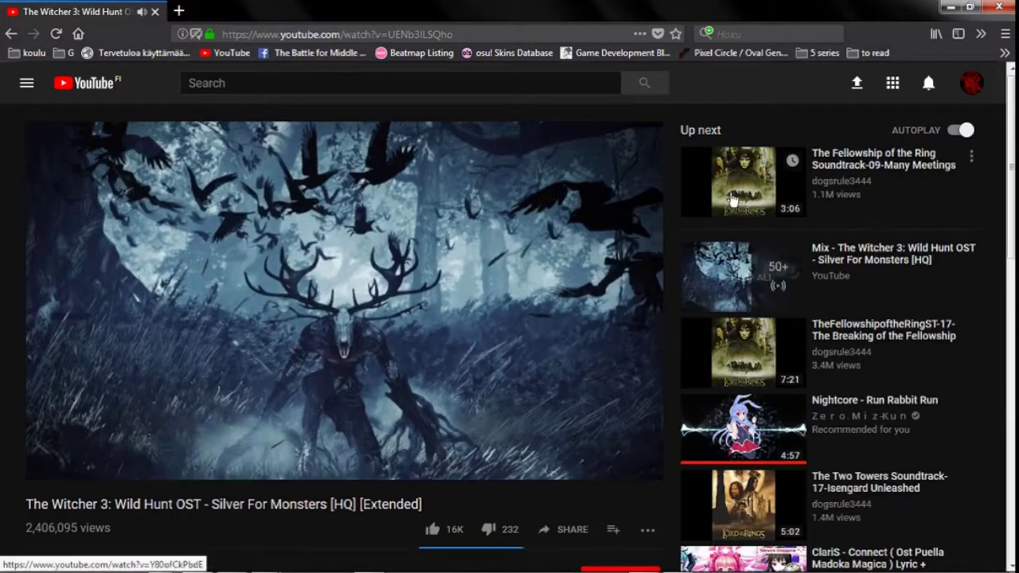
click(950, 7)
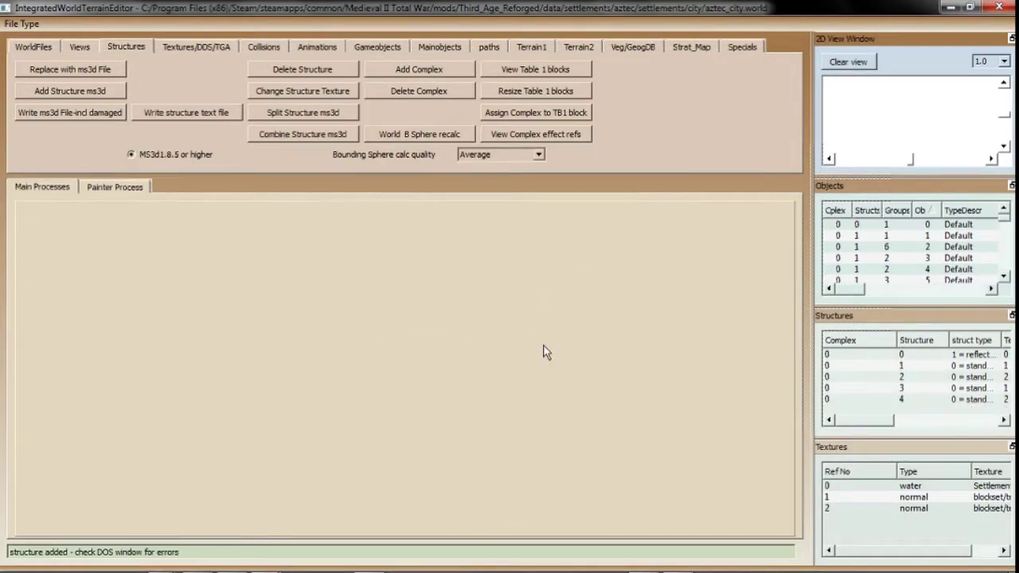
- Switch to Medieval II, load the previous battle into deployment to view the settlement, and quit the battle
click(330, 560)
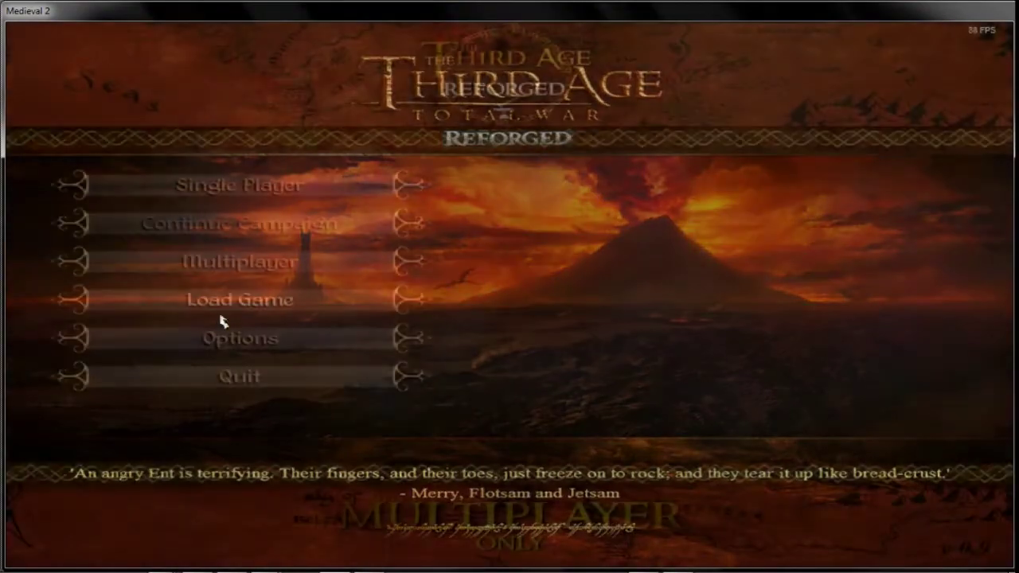
click(224, 302)
click(265, 224)
double_click(340, 206)
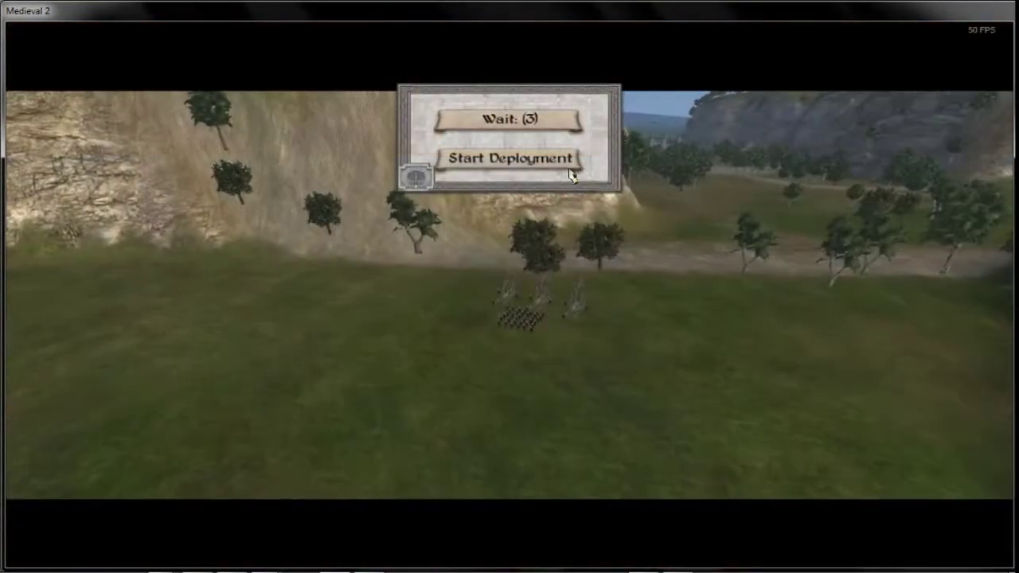
click(574, 165)
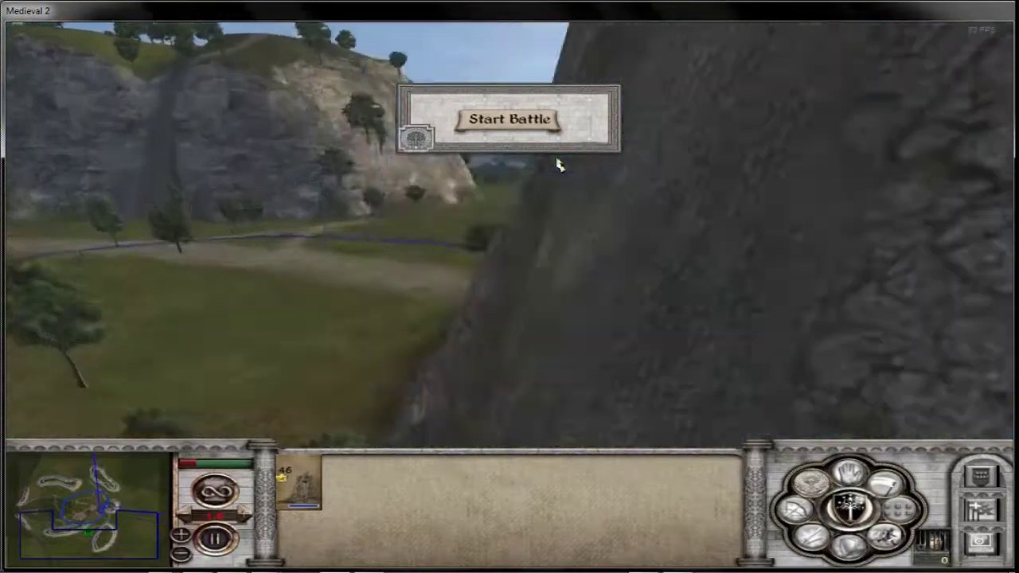
key(Escape)
click(469, 387)
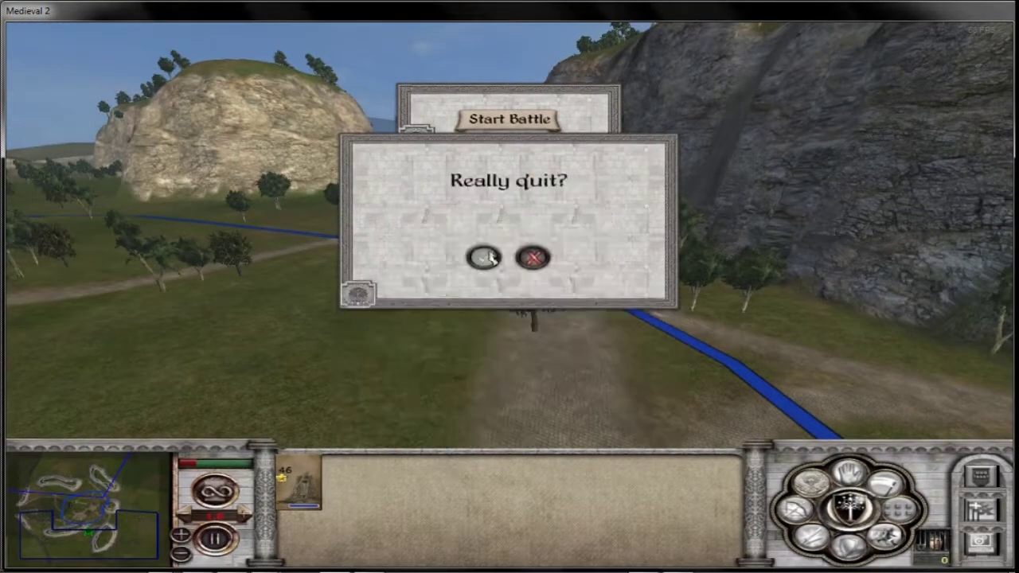
click(489, 257)
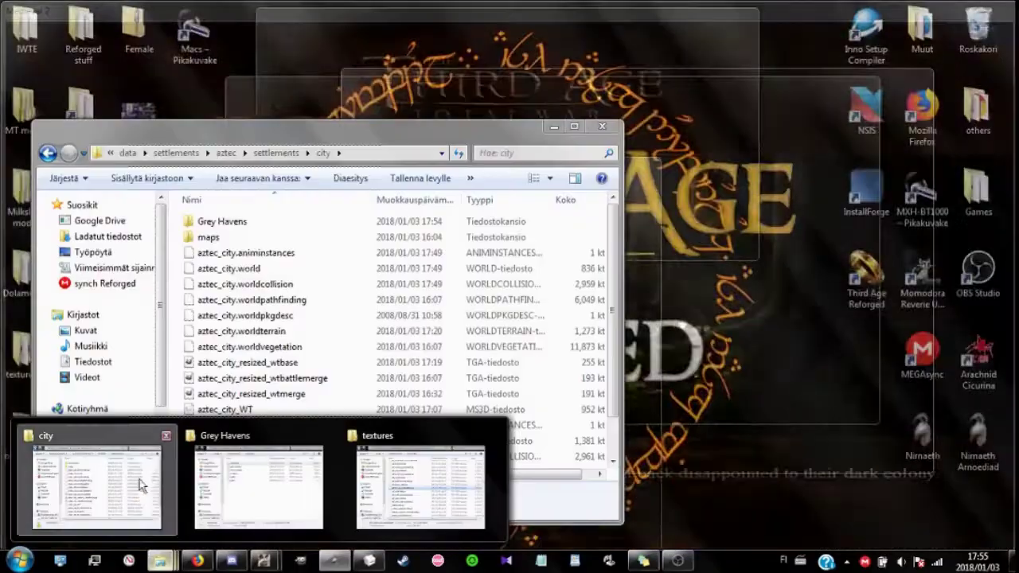
- Delete the aztec_city and aztec_city-6 animinstances, world and worldcollision files from the city folder
click(79, 477)
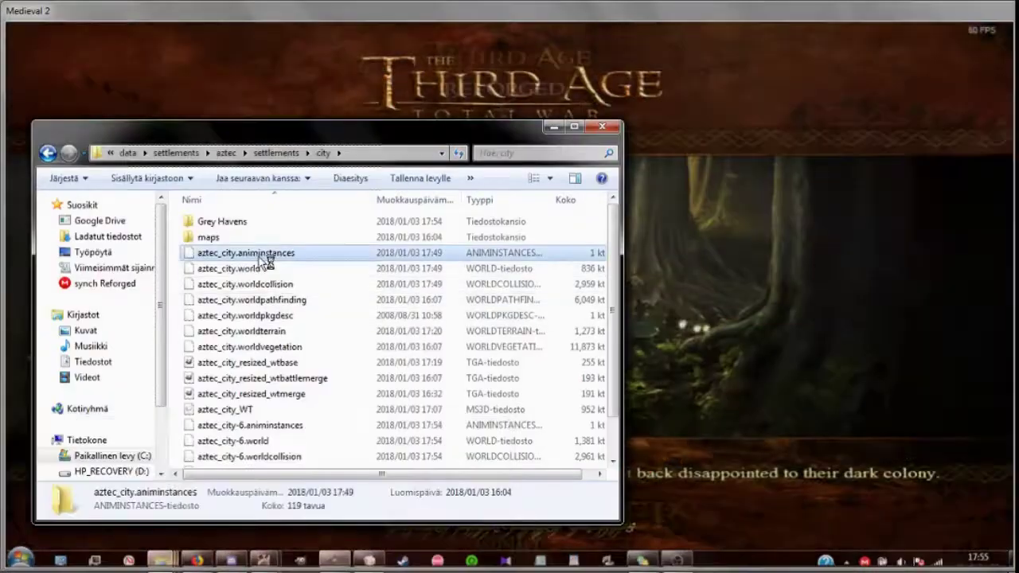
shift+click(243, 284)
key(Delete)
key(Return)
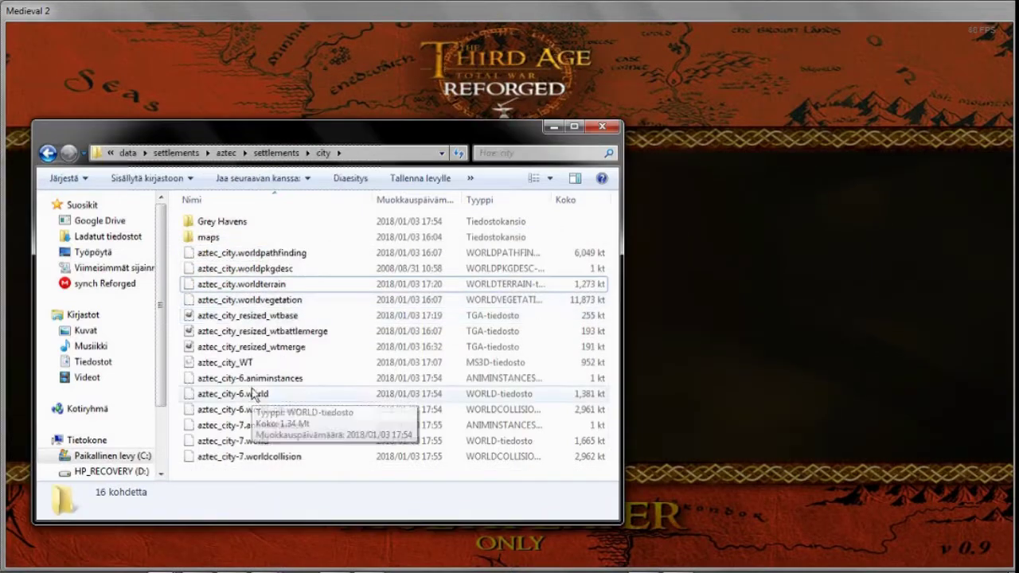
click(248, 378)
shift+click(248, 409)
key(Delete)
key(Return)
- Rename the aztec_city-7 animinstances, world and worldcollision files to the base name aztec_city
click(224, 288)
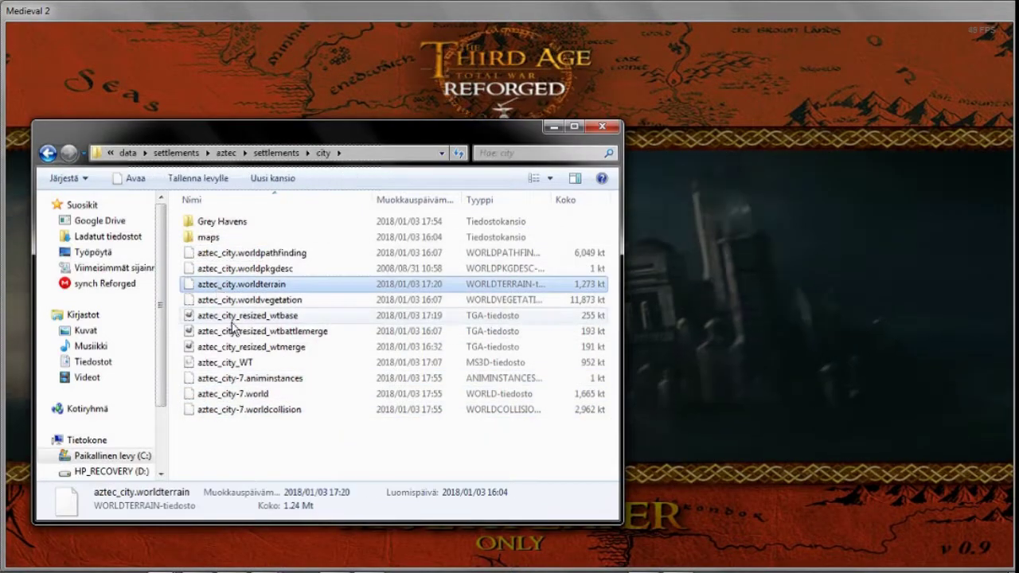
key(F2)
key(ctrl+c)
click(222, 381)
key(F2)
key(ctrl+v)
click(223, 396)
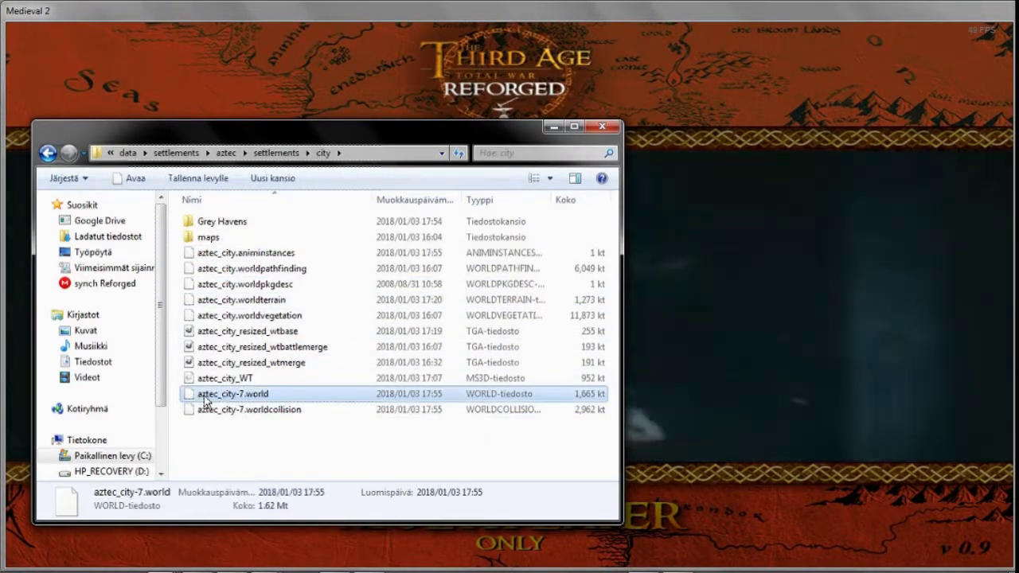
click(222, 413)
key(F2)
key(ctrl+v)
click(275, 439)
- Return to Medieval II and reload the previous battle to inspect the placed walls and towers in the settlement
key(alt+Tab)
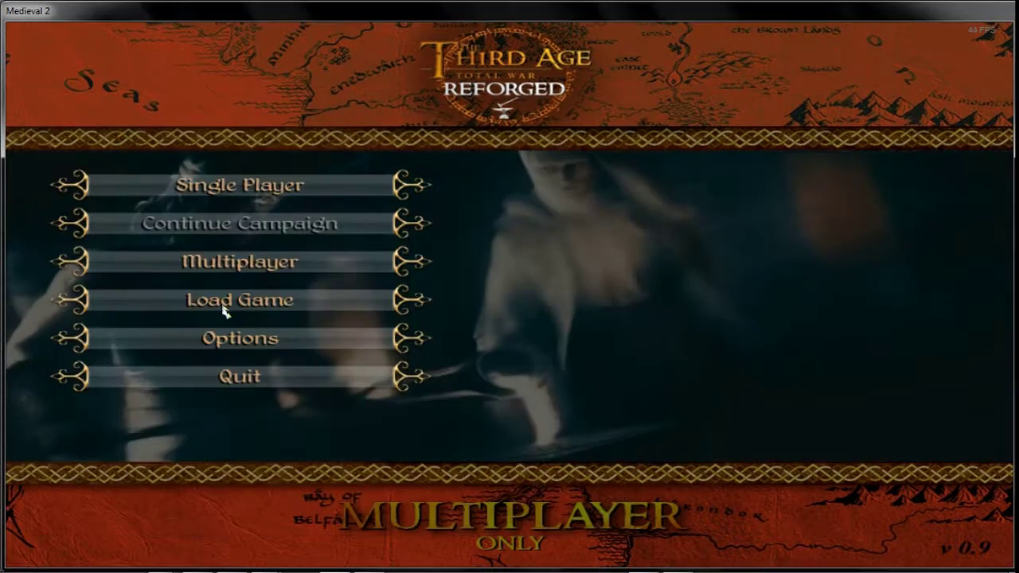
key(alt+Tab)
click(210, 298)
click(239, 221)
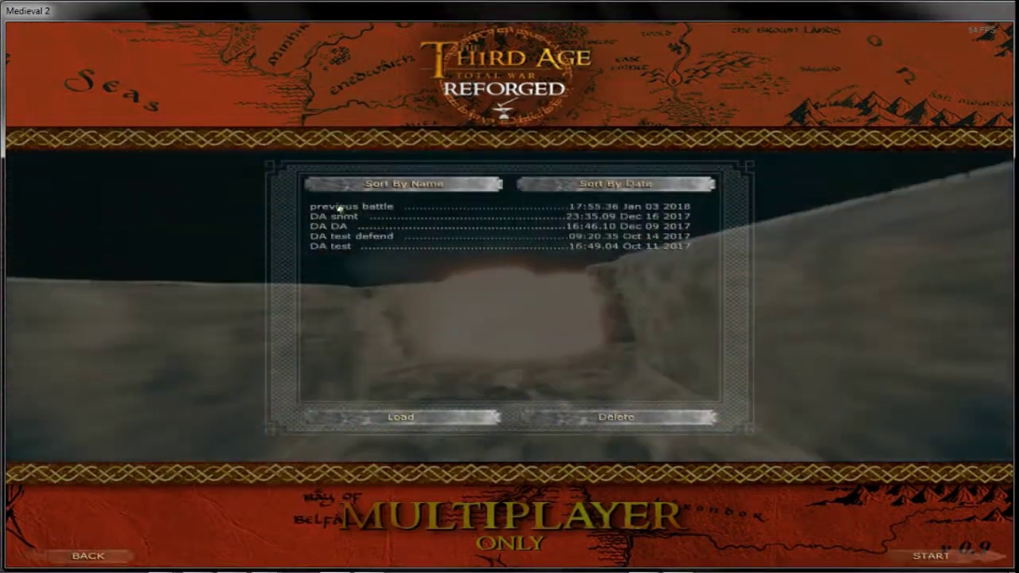
double_click(337, 207)
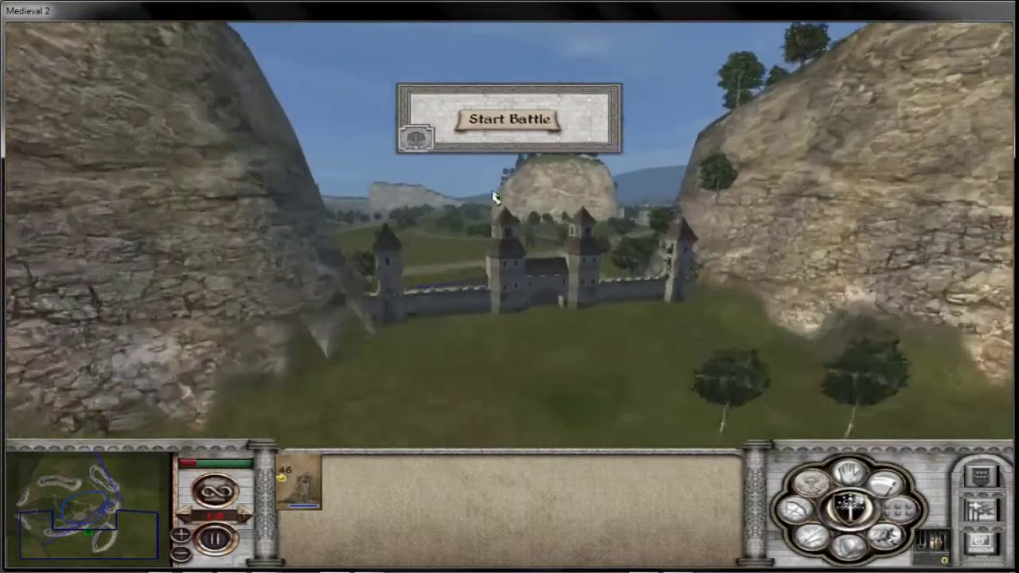
- Quit the battle and leave Medieval II
key(Escape)
click(530, 385)
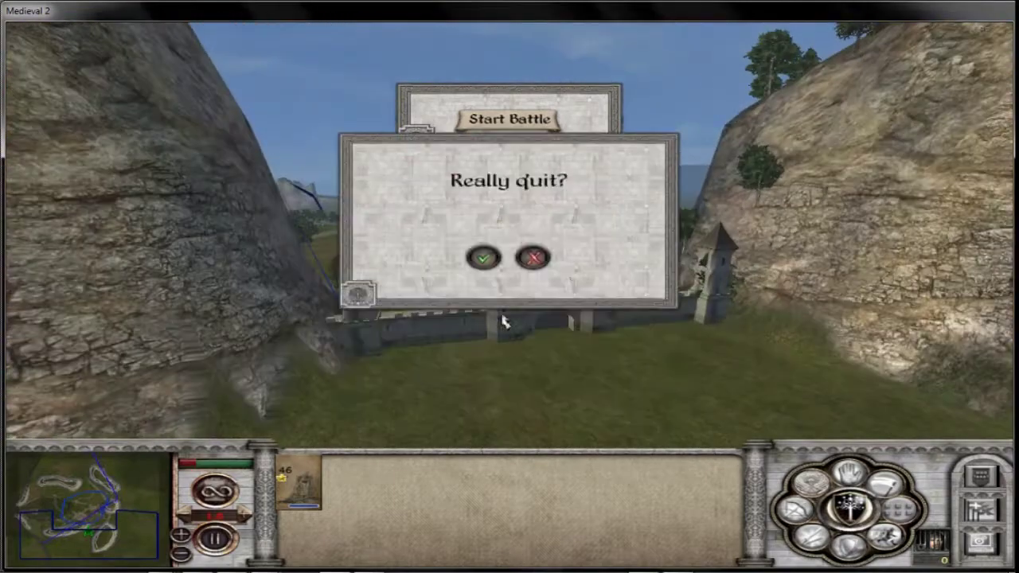
click(482, 257)
click(505, 305)
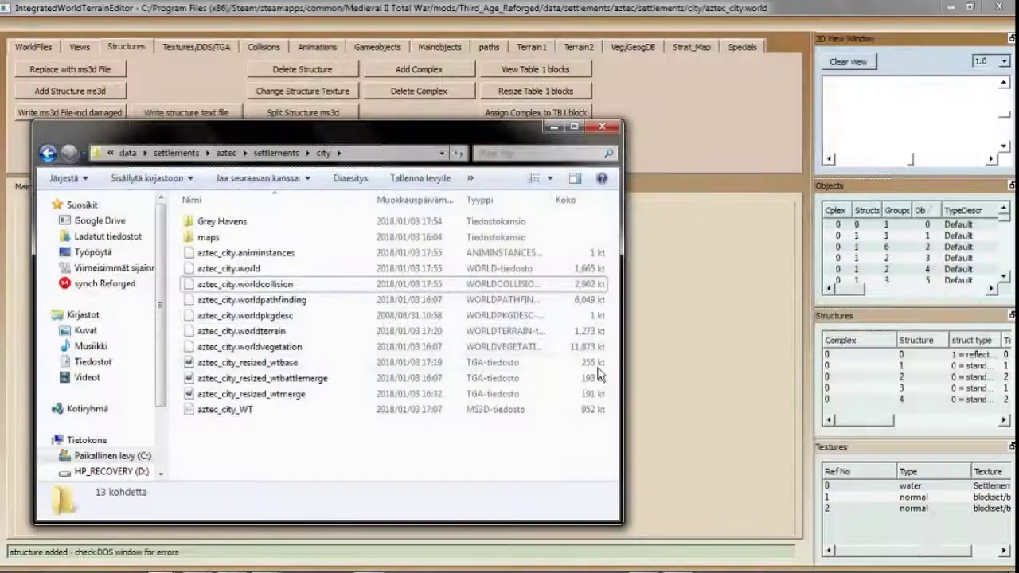
- Close the walls2 model in MilkShape 3D and open the GA terrain model from the Grey Havens folder
click(674, 401)
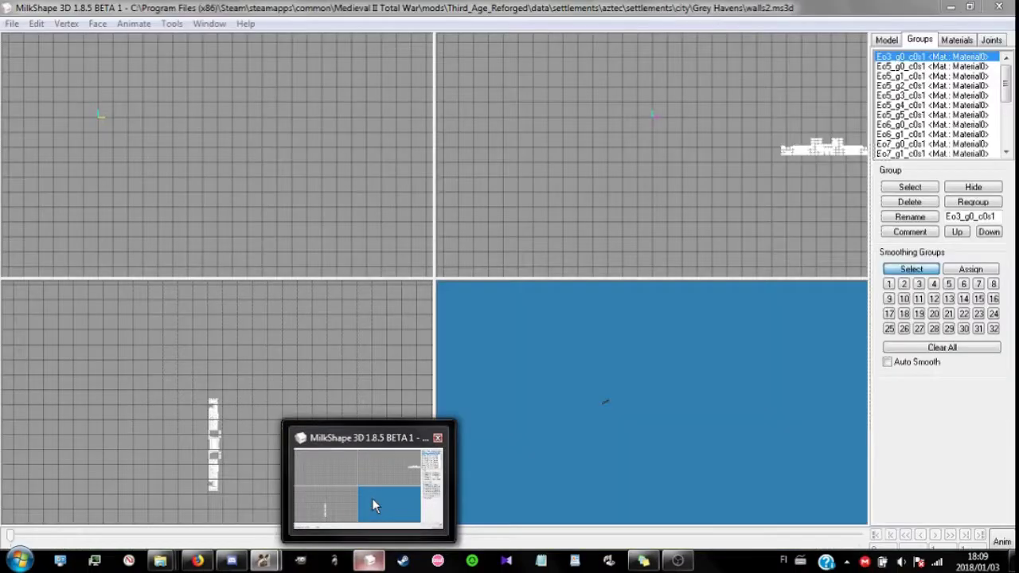
click(372, 499)
click(1008, 11)
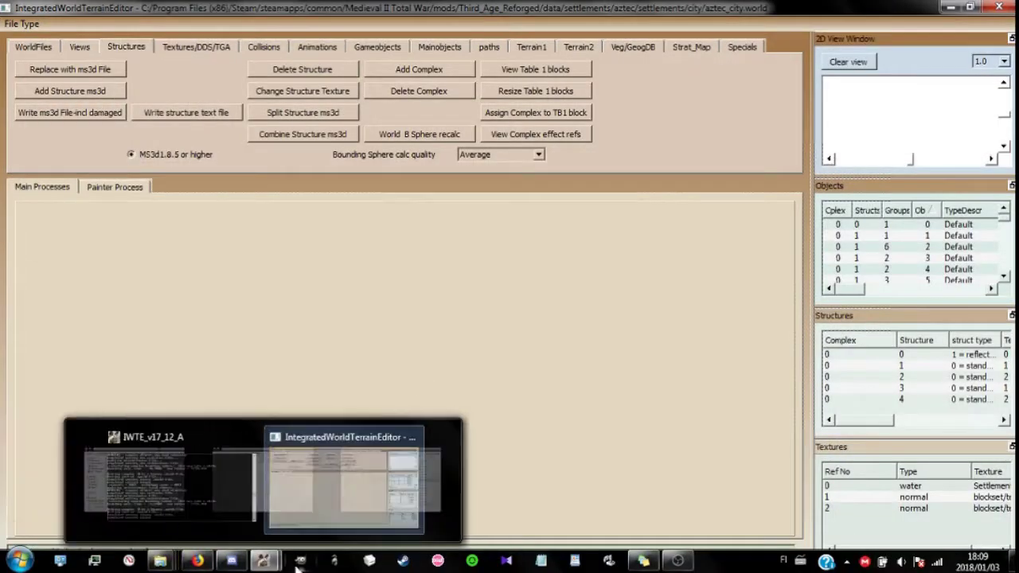
mouse_move(163, 561)
click(191, 481)
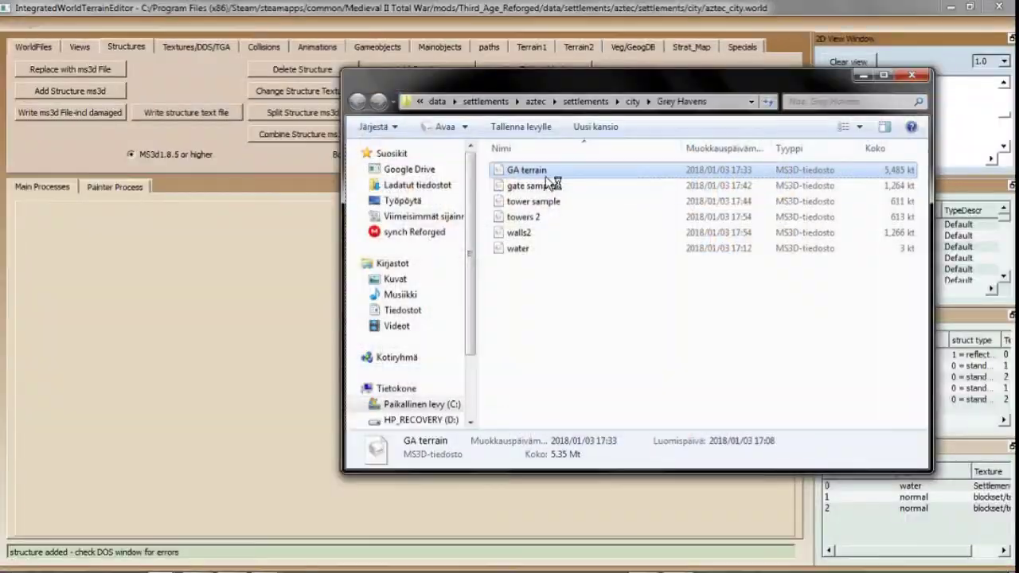
double_click(546, 177)
- Select the faces of the upper parts of the terrain's hills and delete them, keeping the flat ground and hill bases
ctrl+drag(686, 217, 241, 204)
ctrl+drag(301, 202, 722, 200)
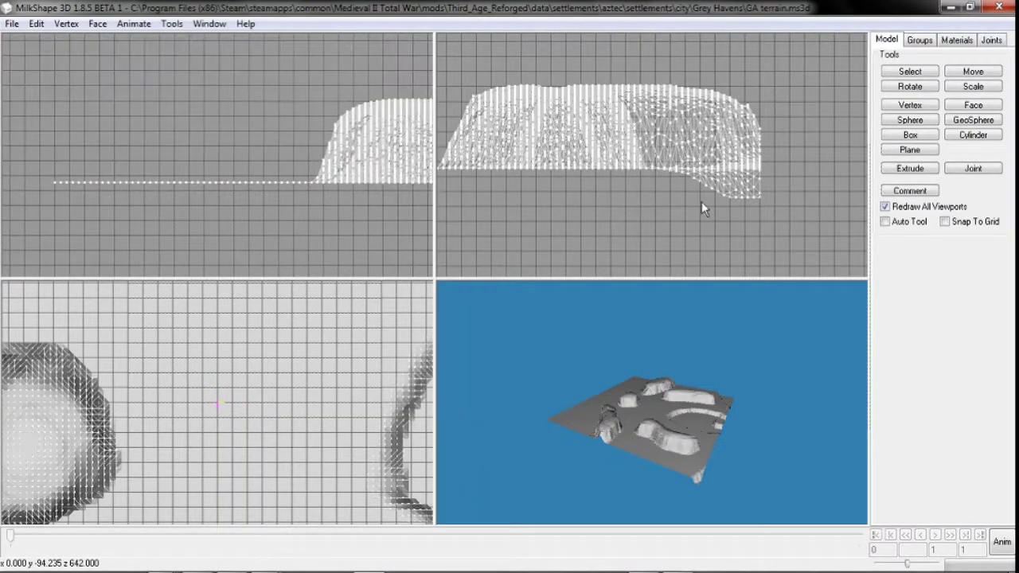
click(899, 74)
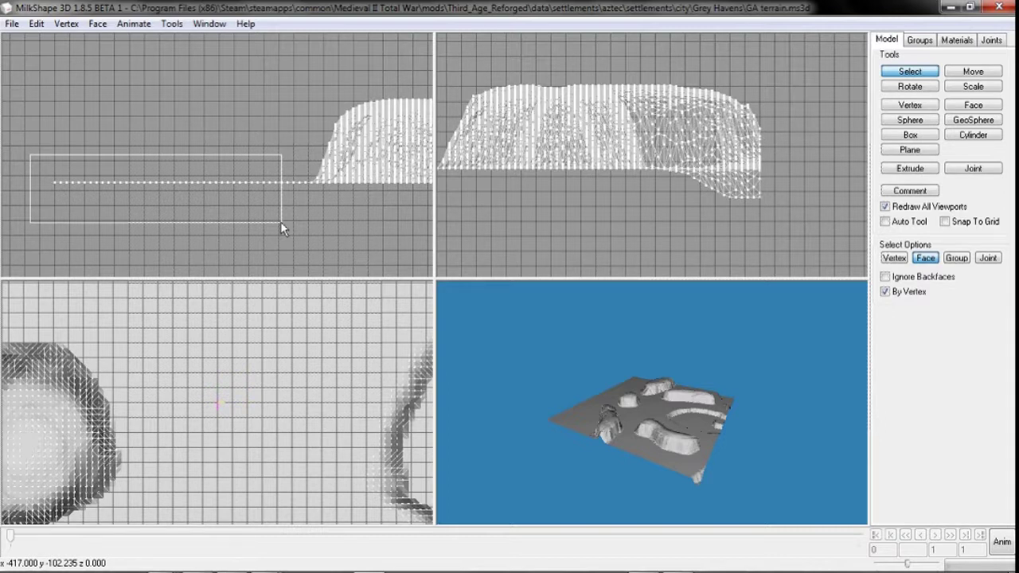
drag(280, 222, 280, 221)
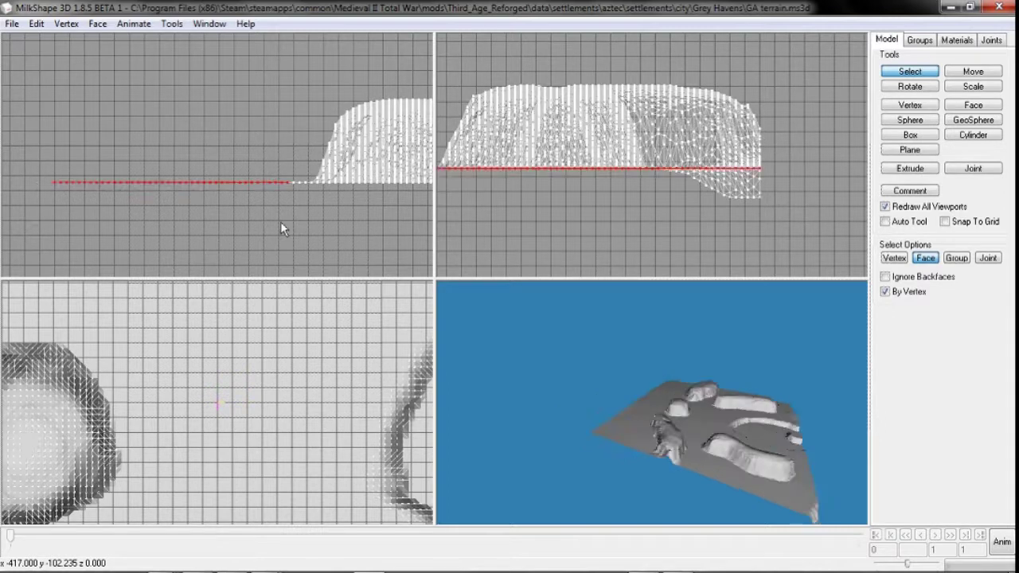
ctrl+drag(375, 212, 89, 227)
drag(22, 183, 1018, 65)
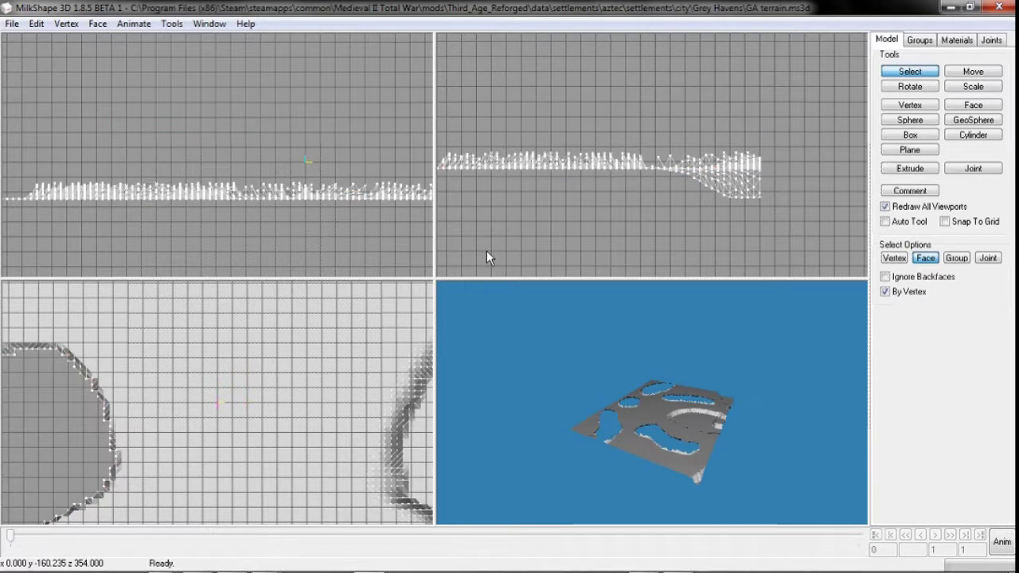
ctrl+drag(260, 378, 374, 304)
click(12, 23)
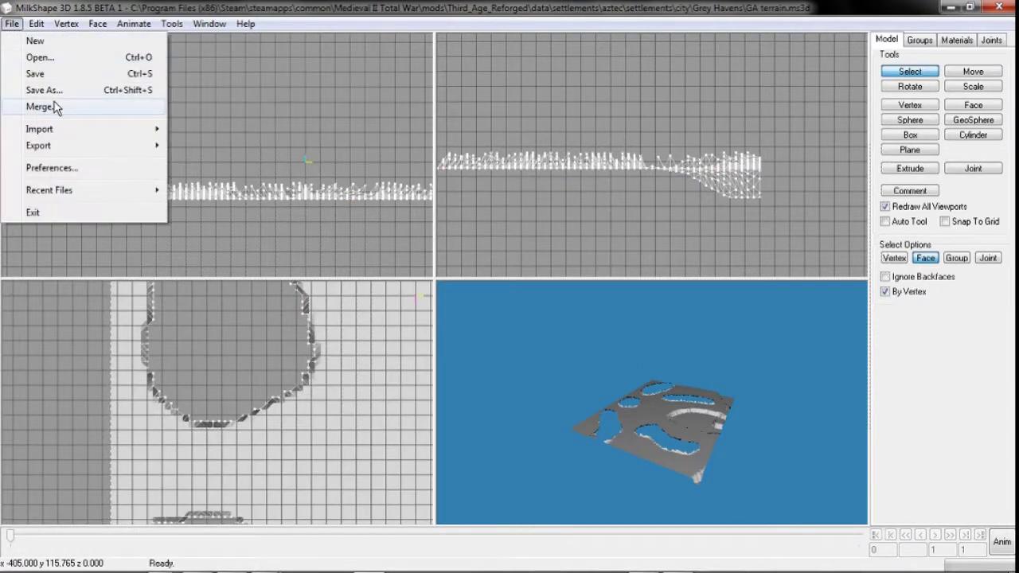
click(41, 104)
click(456, 365)
- Save the trimmed terrain as a new model named "GA terrain2" in the Grey Havens folder, without overwriting GA terrain
click(12, 24)
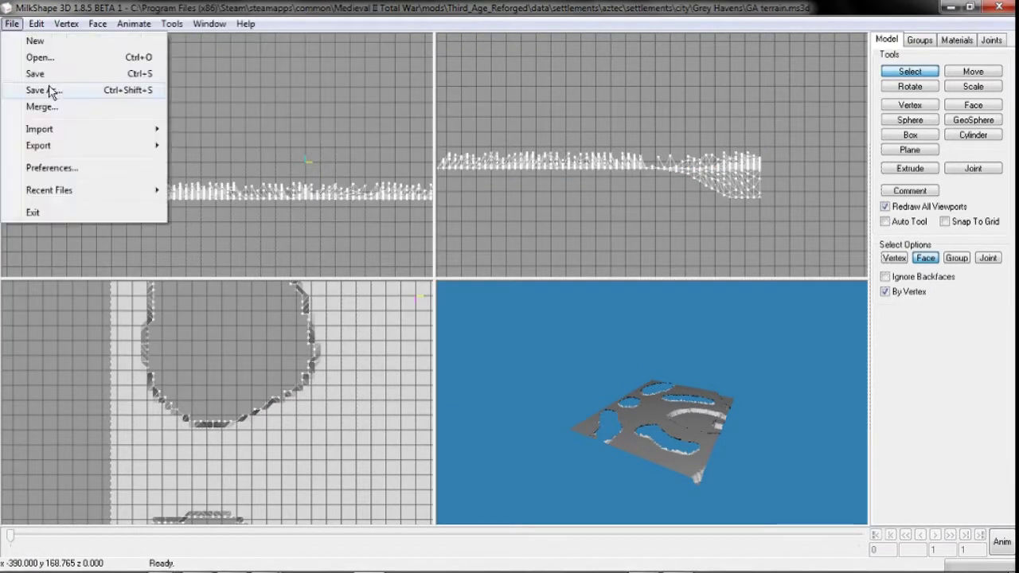
click(50, 91)
click(379, 367)
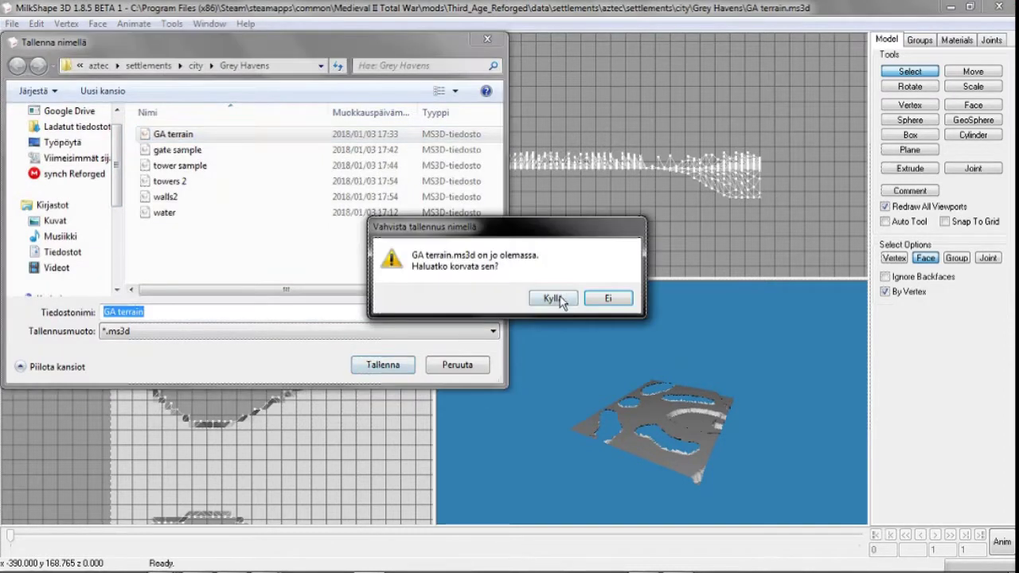
click(559, 299)
text(2)
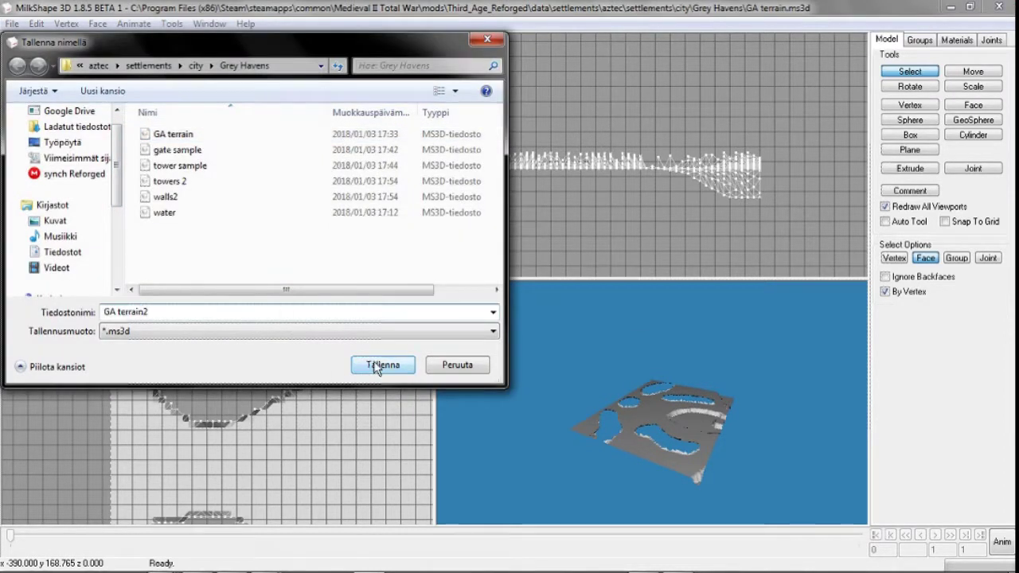
click(382, 364)
- Merge the walls2 and "towers 2" models into the trimmed terrain
click(12, 23)
click(76, 105)
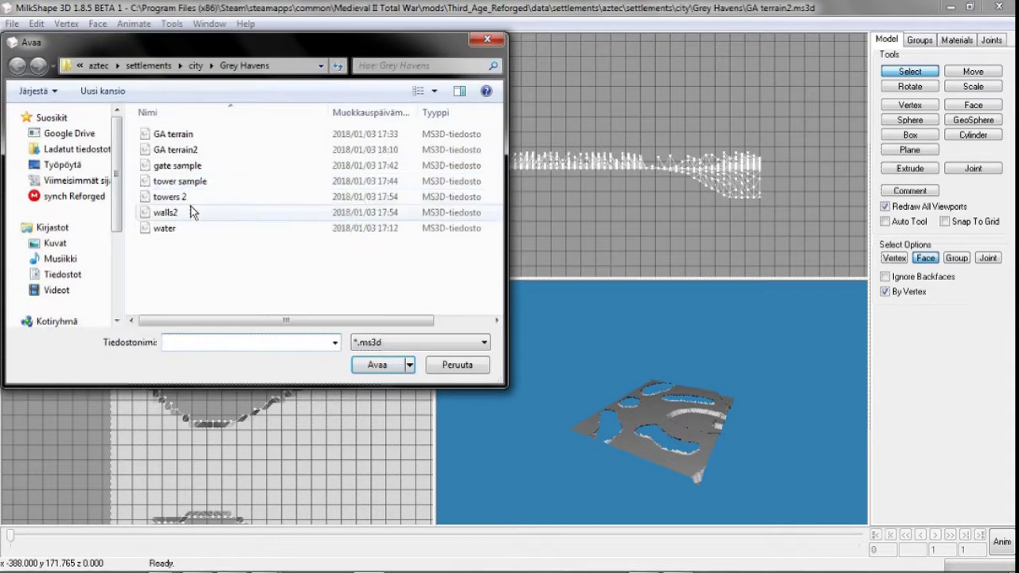
double_click(187, 212)
click(12, 23)
click(53, 111)
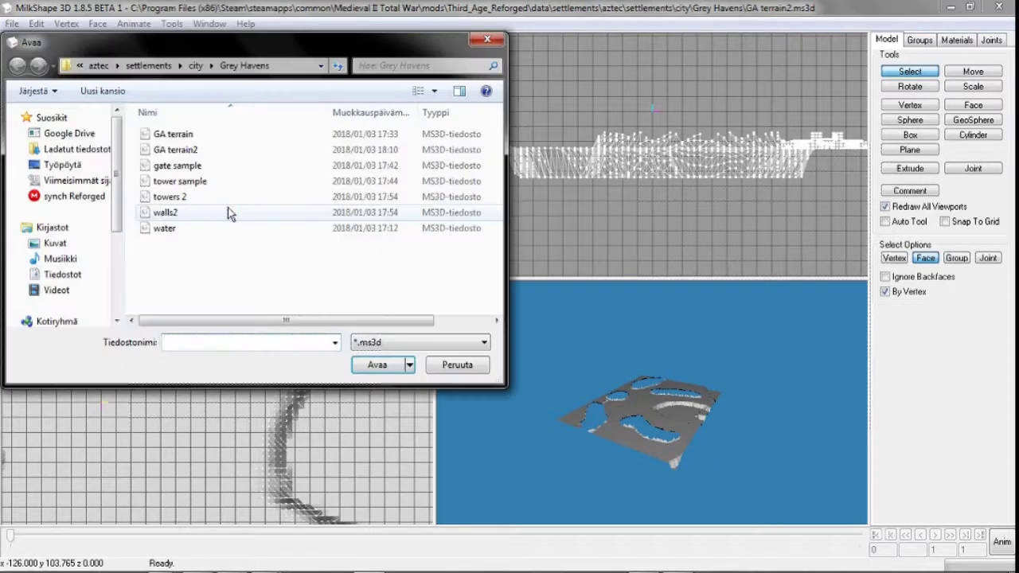
double_click(202, 197)
- Select all merged wall and tower groups without the terrain and move them into the narrow gap between the two hills
click(926, 46)
key(ctrl+a)
click(902, 70)
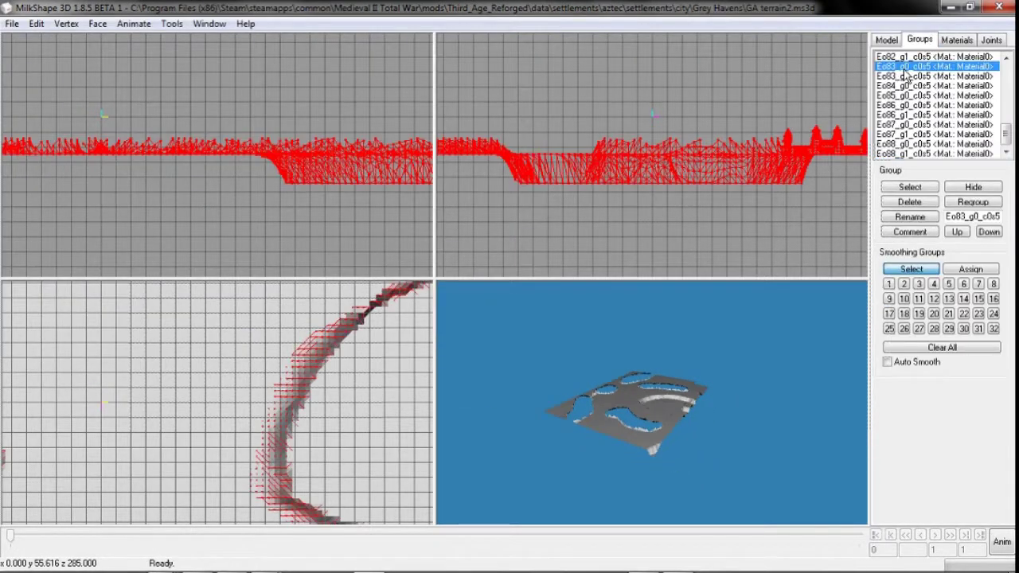
scroll(902, 70, up, 10)
double_click(891, 58)
scroll(353, 357, up, 5)
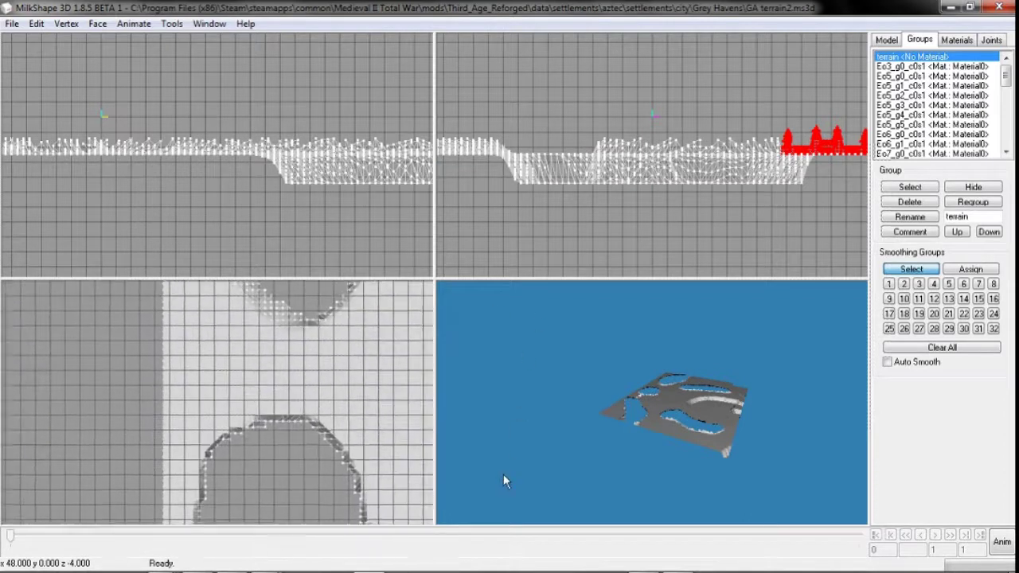
click(886, 39)
click(973, 86)
click(973, 71)
drag(341, 263, 335, 204)
scroll(361, 366, up, 8)
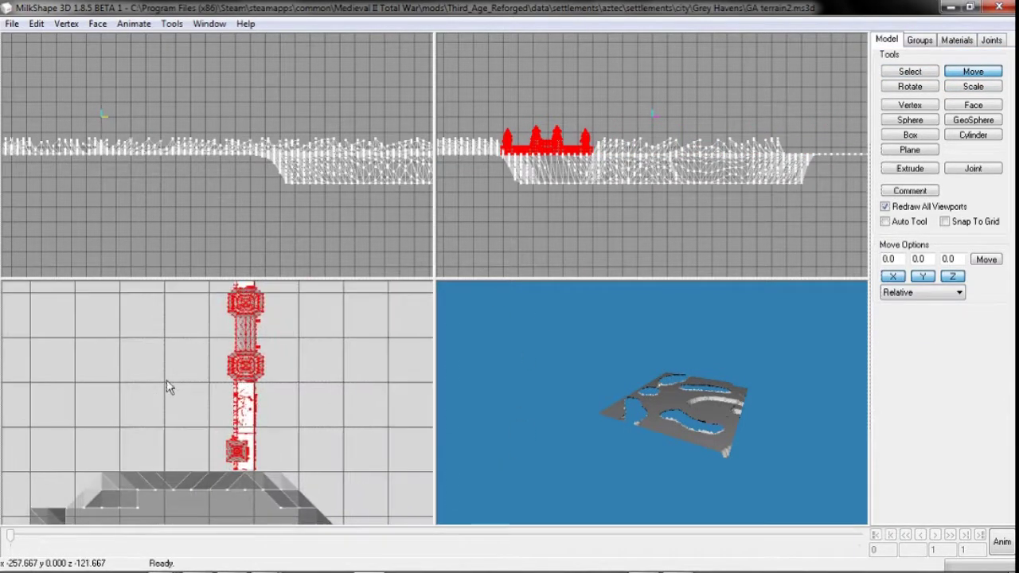
scroll(295, 412, down, 4)
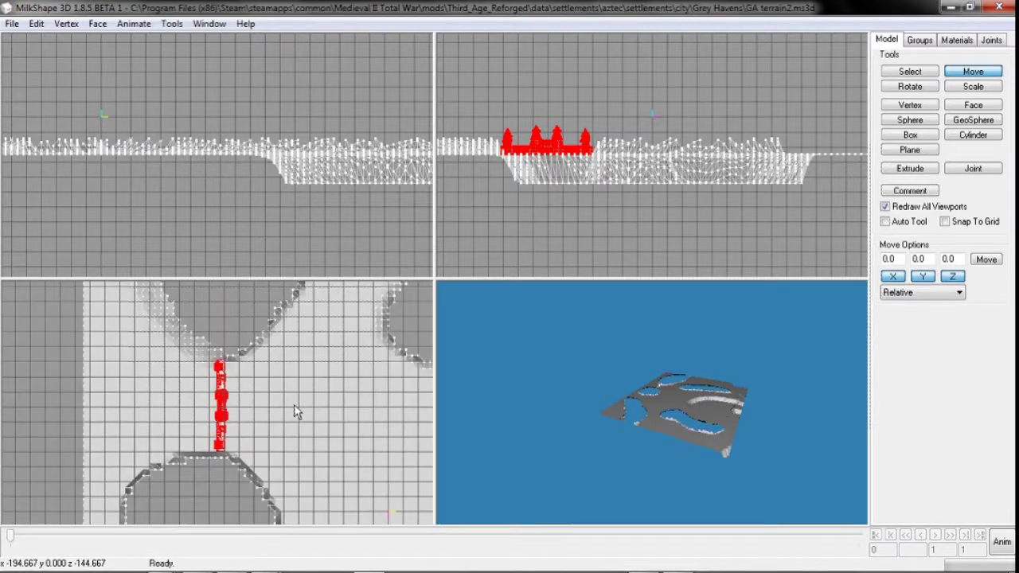
- Rotate the gate wall section slightly clockwise in the top view and shift it a little to the west within the gap
scroll(275, 411, up, 2)
click(890, 89)
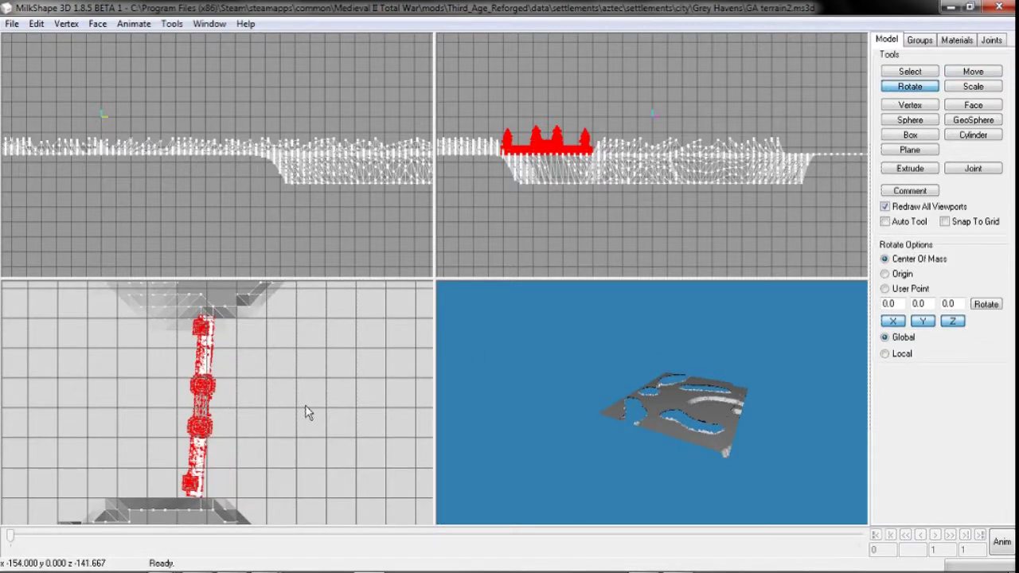
drag(306, 407, 315, 414)
click(973, 71)
mouse_move(347, 315)
mouse_down()
mouse_move(317, 299)
mouse_move(330, 305)
mouse_move(331, 325)
mouse_move(330, 307)
mouse_up()
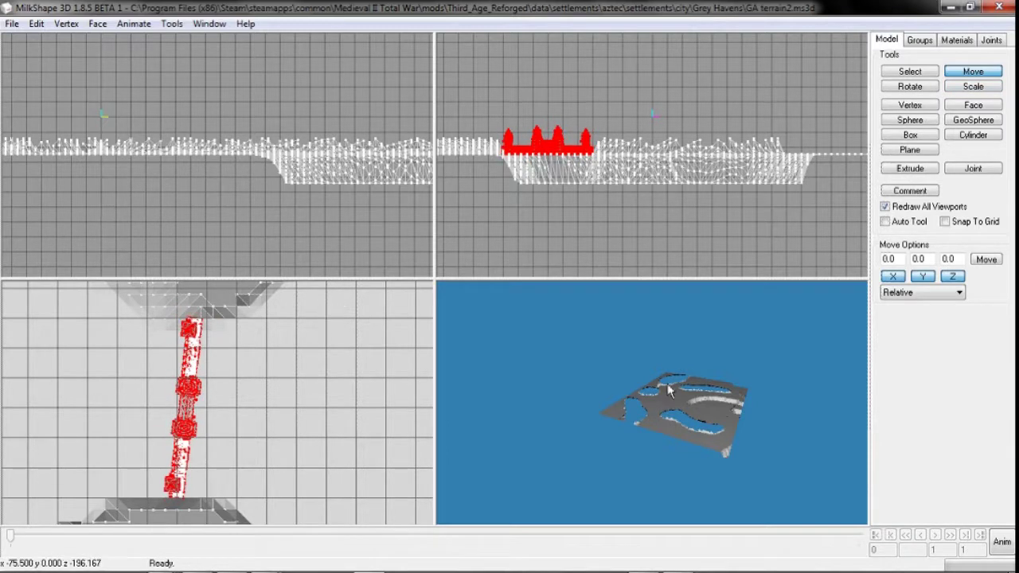
- Frame the wall section in the 3D view and rotate it back to run almost straight between the two hills
drag(669, 390, 801, 395)
click(915, 41)
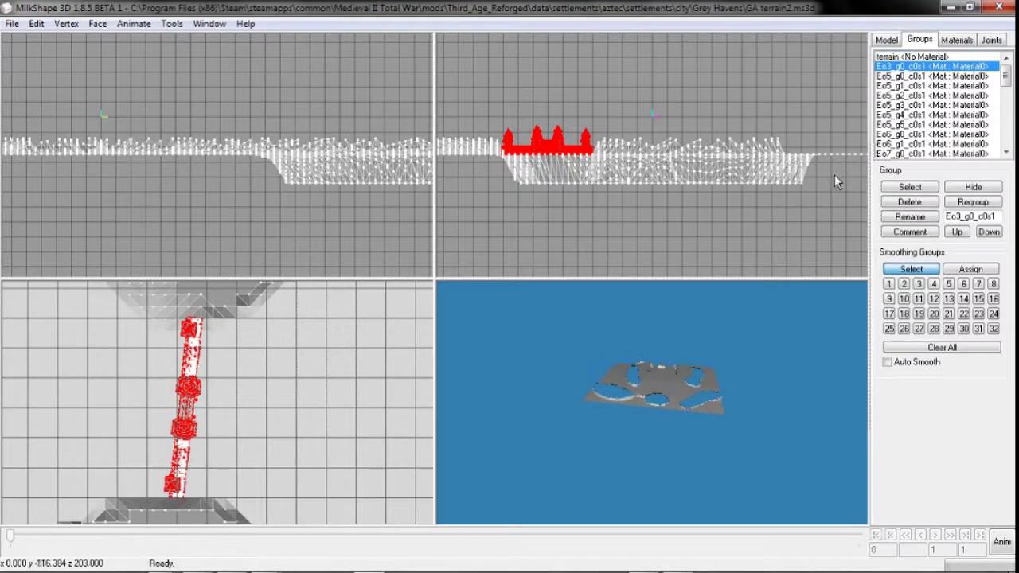
right_click(688, 329)
click(737, 456)
drag(728, 433, 602, 427)
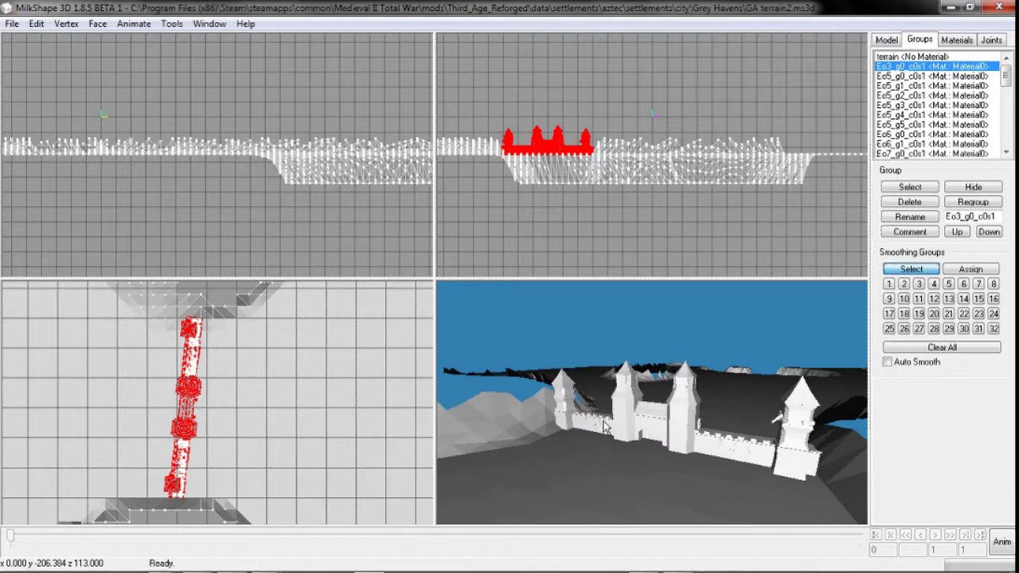
click(893, 42)
click(910, 86)
drag(321, 367, 296, 365)
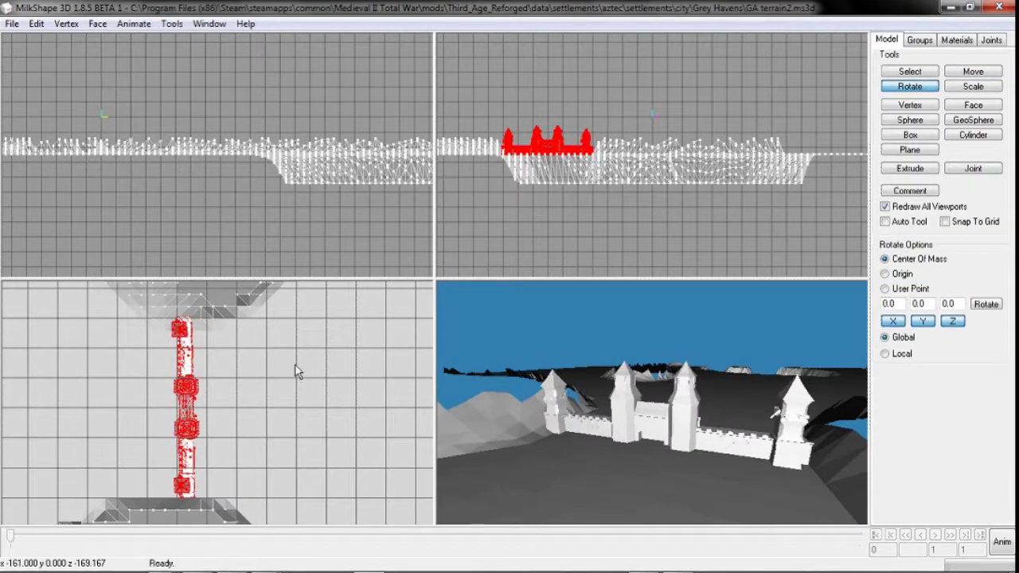
- Nudge the wall section eastward so that it closes the gap between the hills, check it in 3D and clear the selection
scroll(239, 416, up, 5)
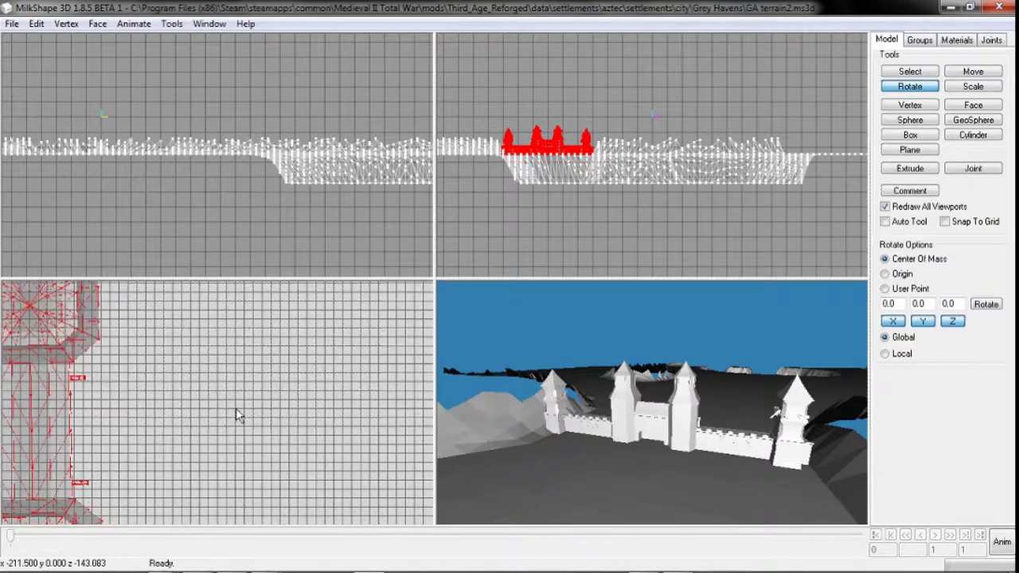
scroll(306, 376, down, 2)
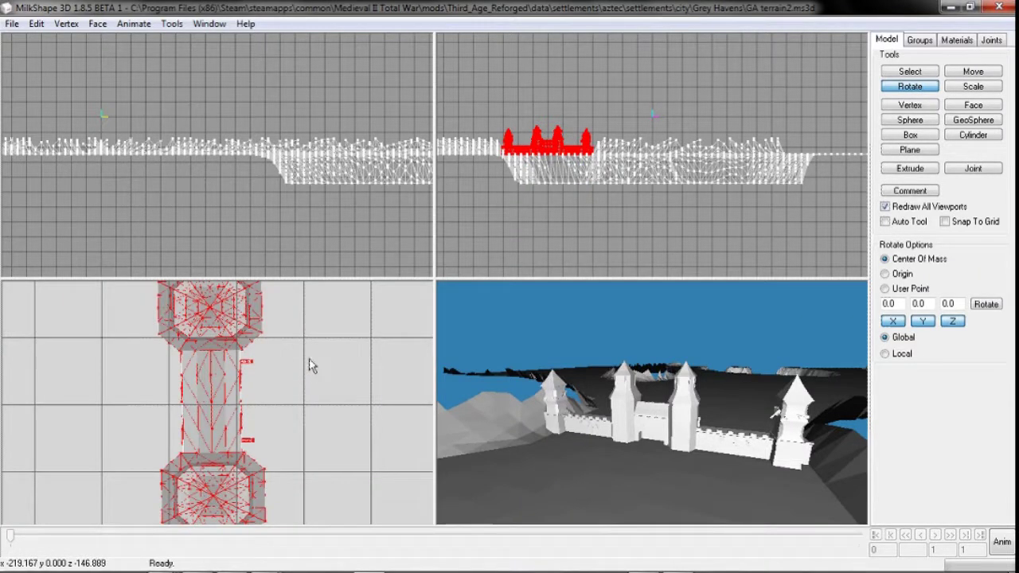
click(964, 73)
drag(286, 376, 349, 381)
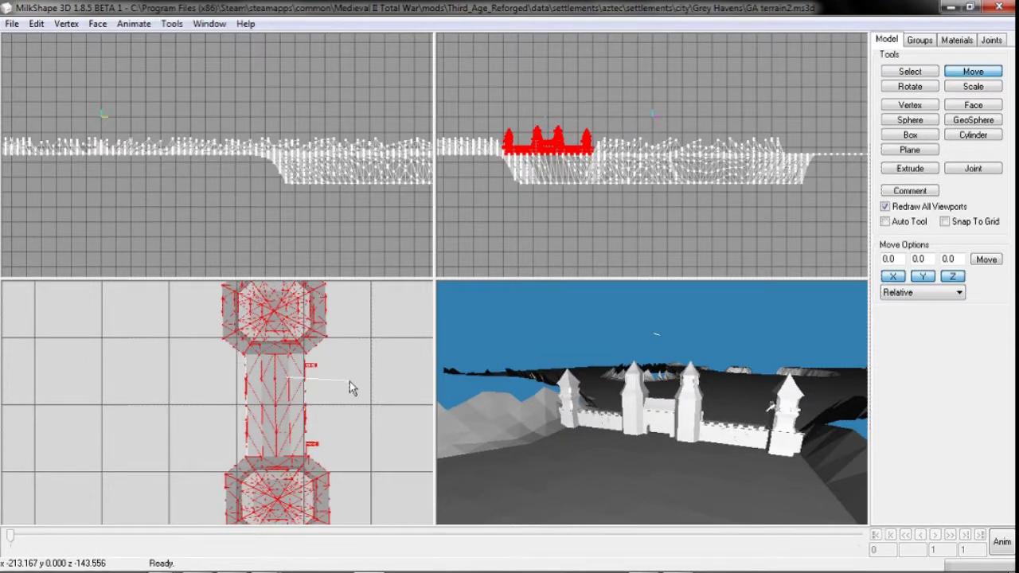
scroll(345, 427, down, 2)
scroll(310, 416, up, 8)
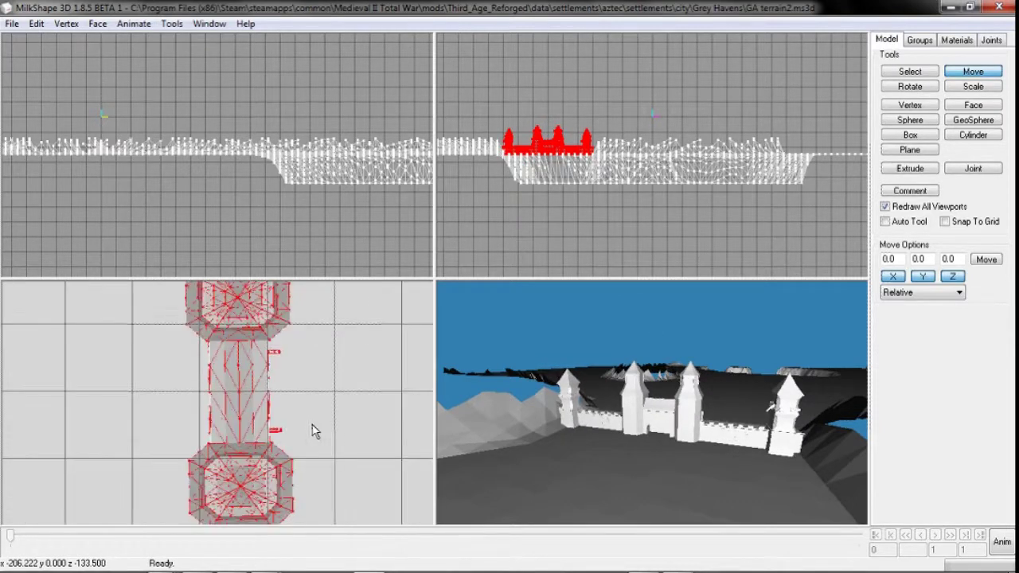
scroll(307, 335, down, 5)
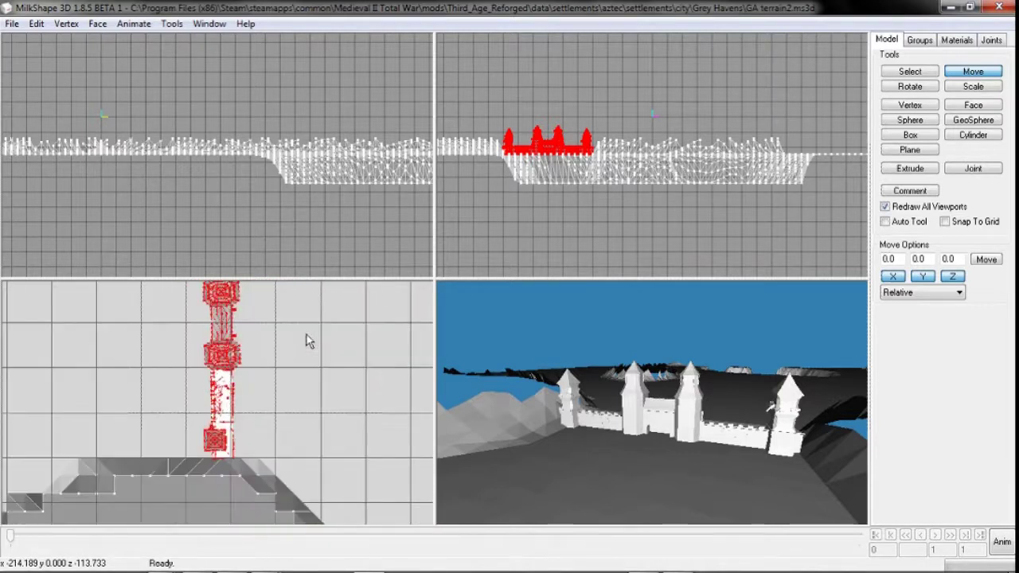
drag(605, 461, 780, 382)
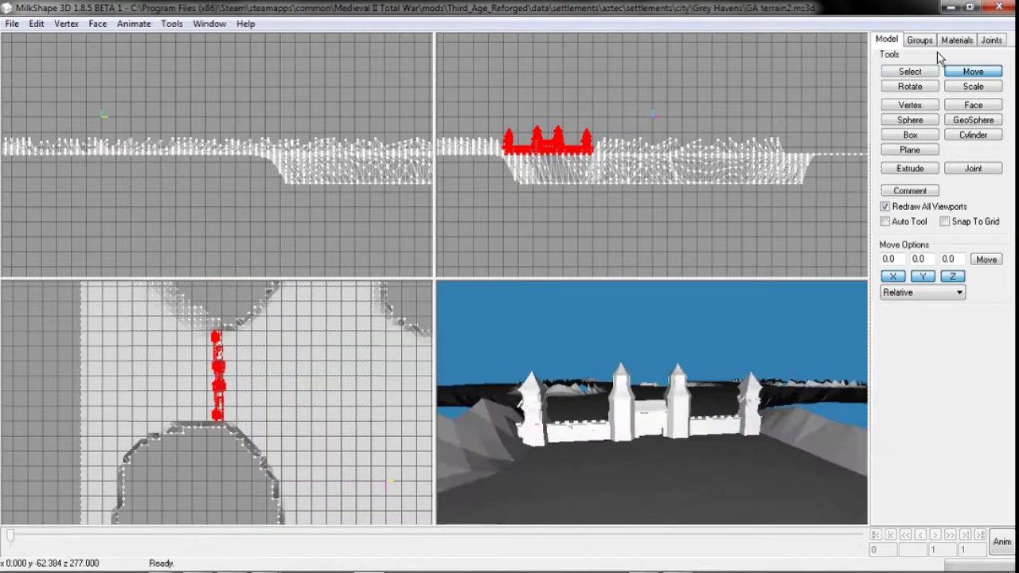
scroll(255, 387, up, 5)
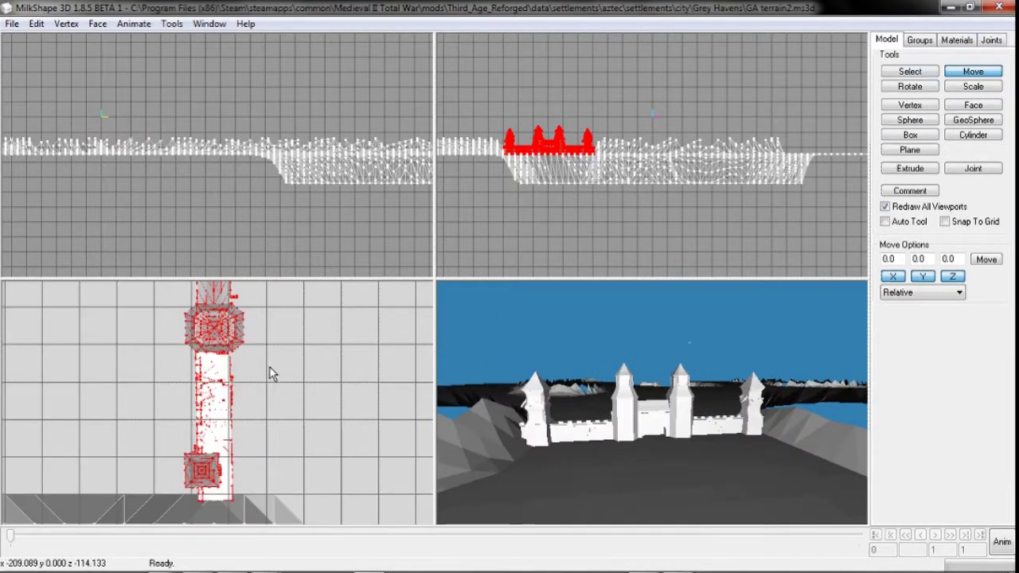
scroll(271, 374, down, 4)
key(ctrl+z)
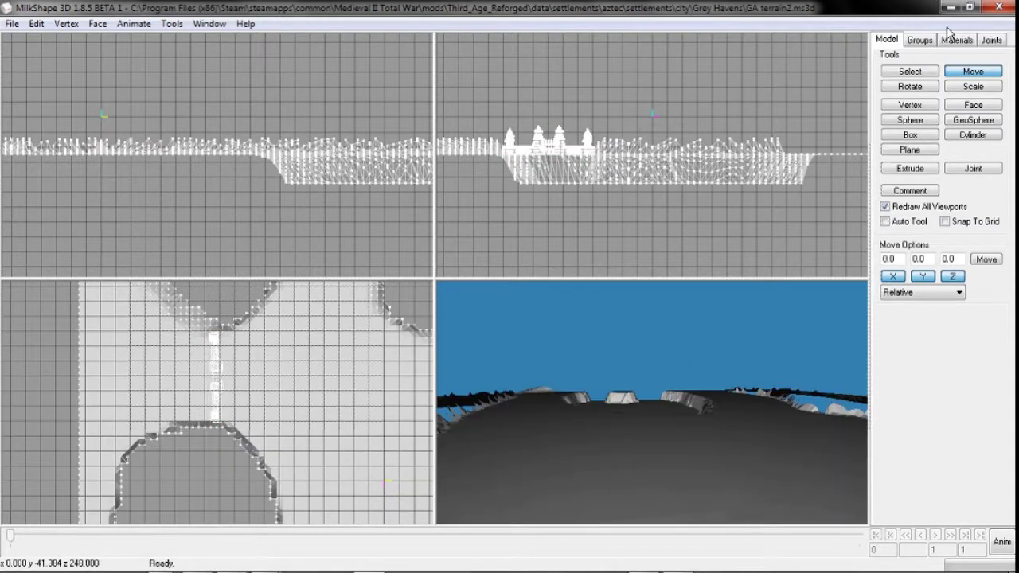
- Select everything except the tower groups Eo81 to Eo88 and delete it, keeping only the towers
click(924, 40)
click(916, 146)
scroll(917, 147, down, 6)
scroll(917, 113, up, 5)
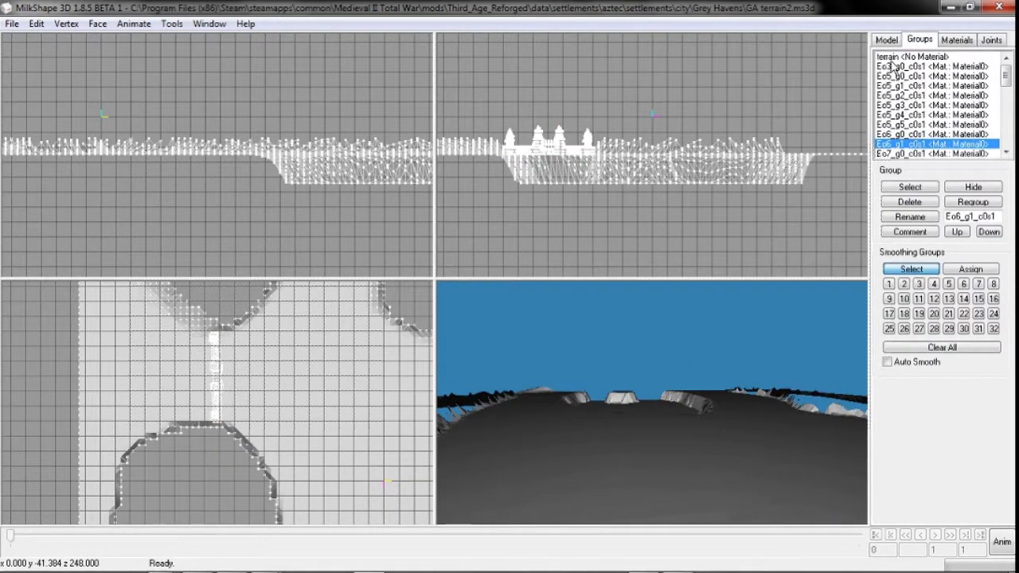
key(ctrl+a)
scroll(934, 155, down, 9)
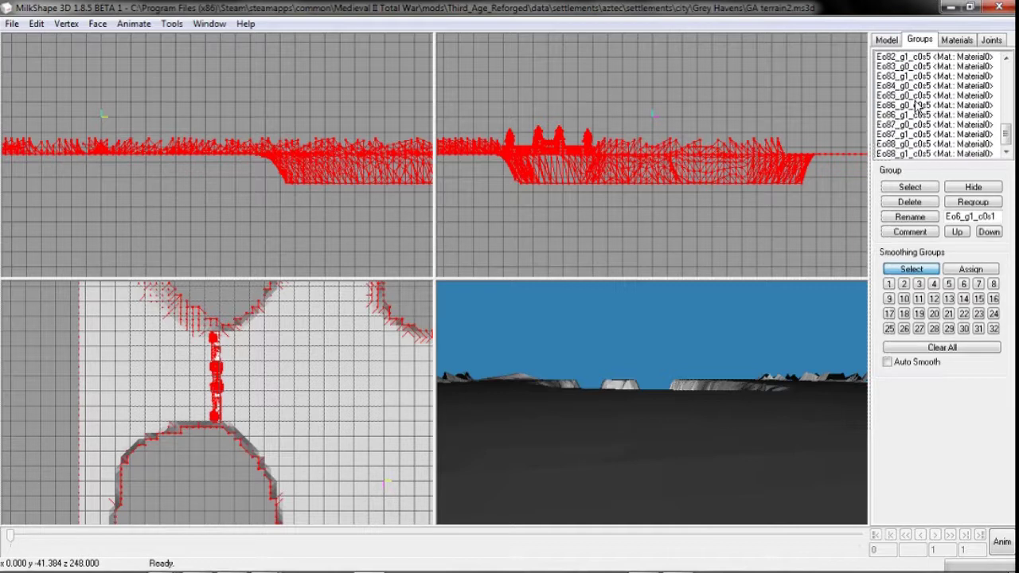
scroll(917, 108, up, 4)
click(907, 144)
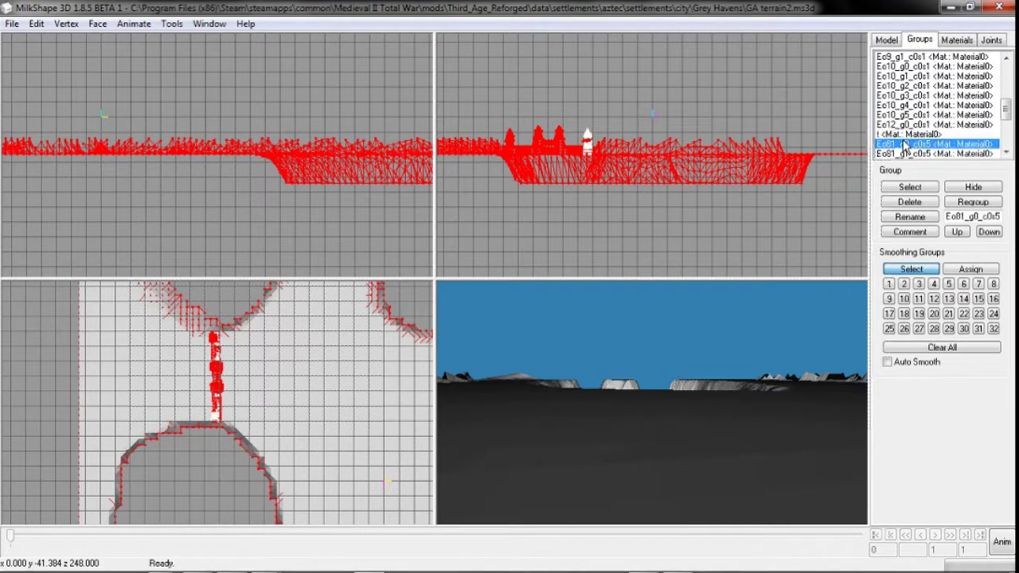
click(902, 153)
scroll(925, 117, down, 2)
click(913, 105)
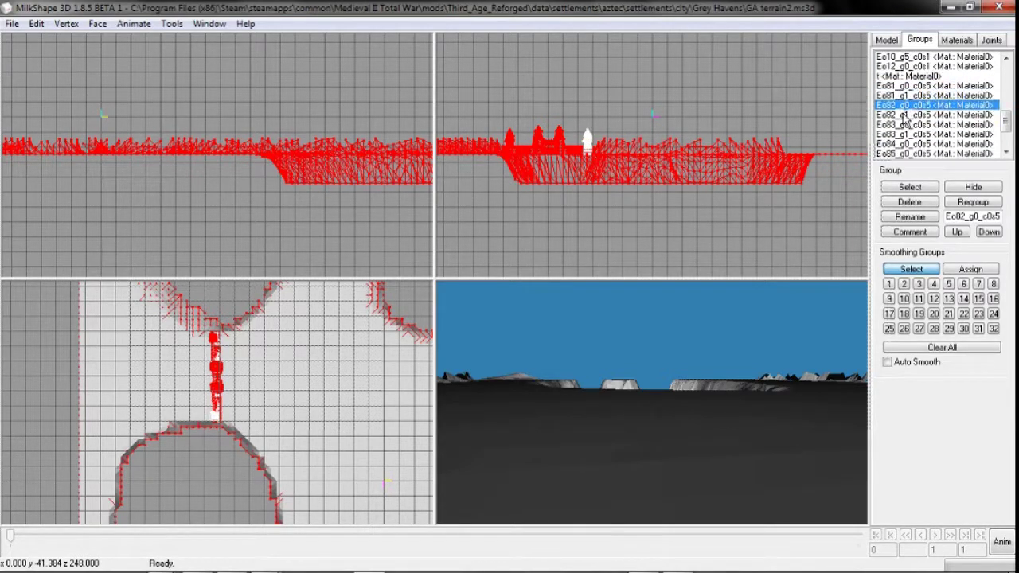
scroll(917, 119, down, 2)
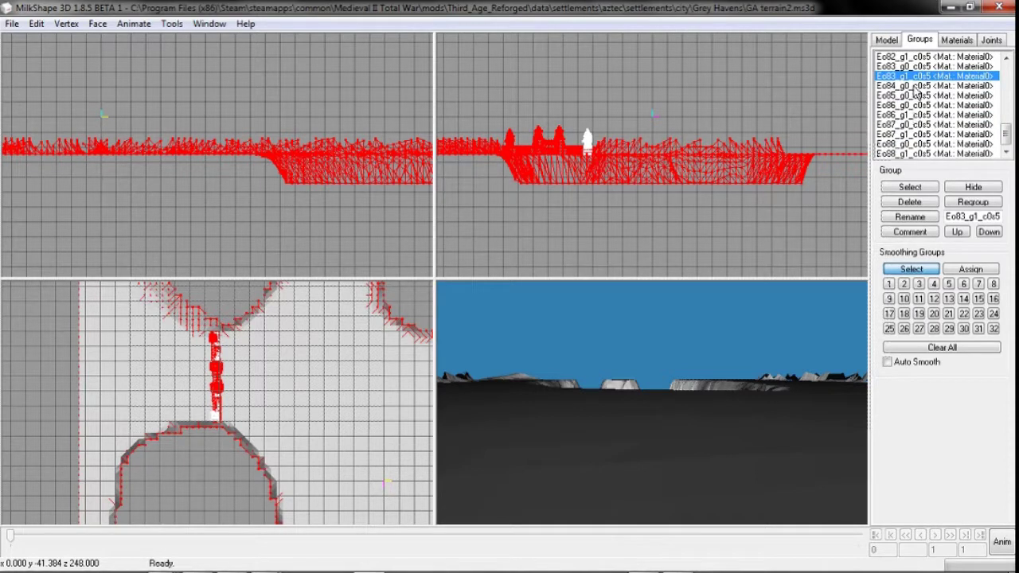
click(916, 94)
click(913, 104)
click(913, 114)
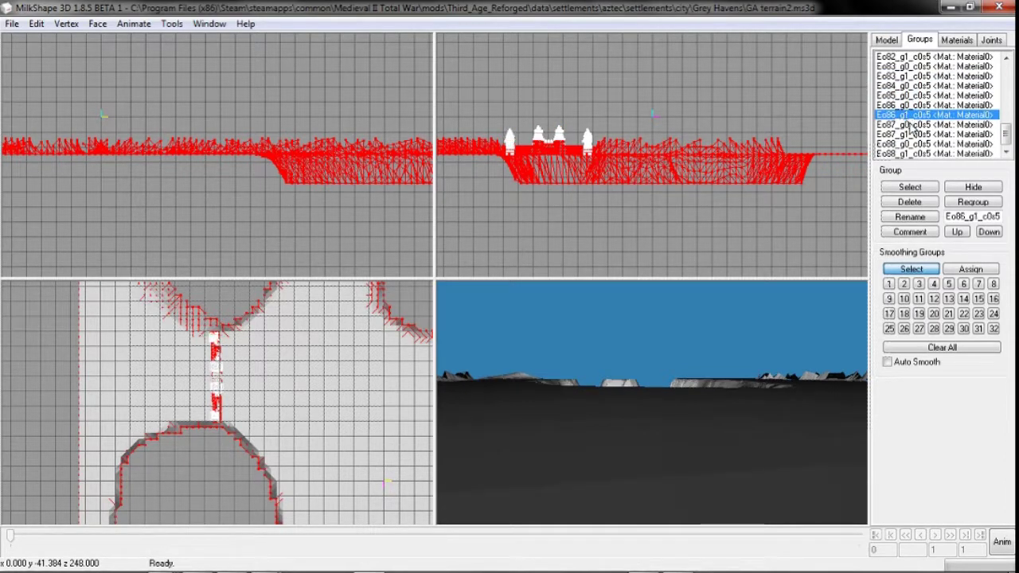
click(911, 124)
click(911, 134)
click(908, 145)
click(904, 154)
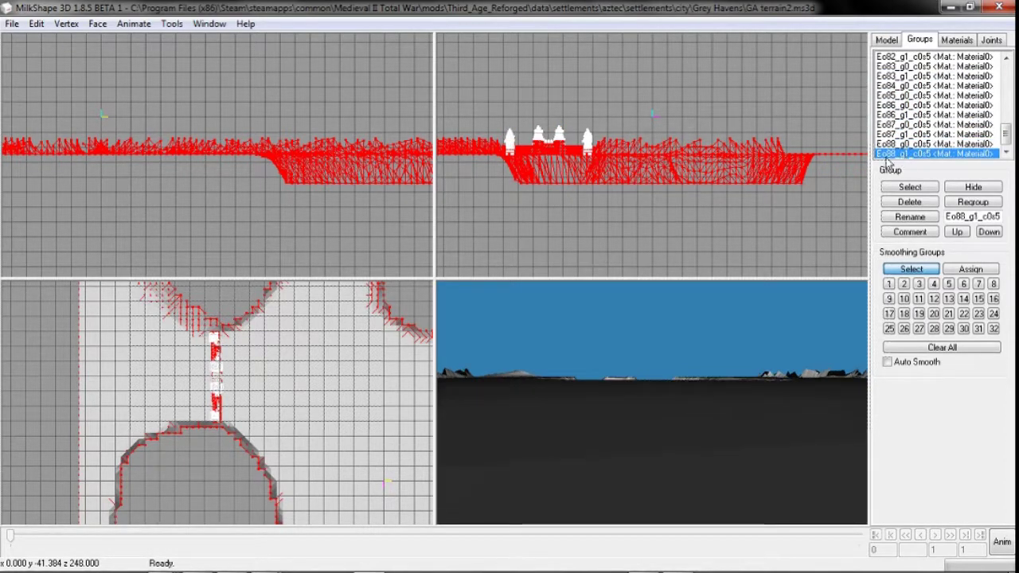
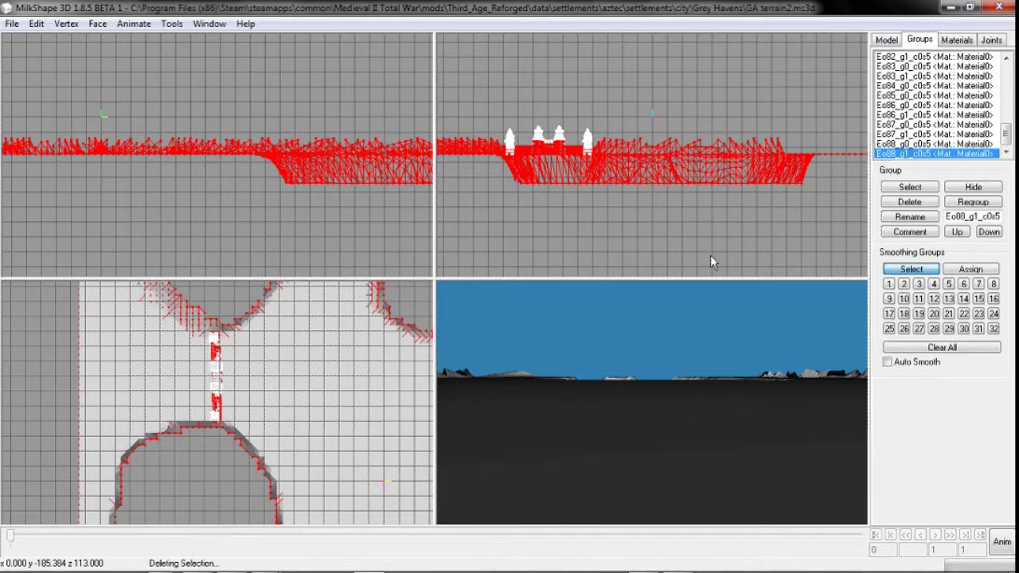
click(910, 232)
click(546, 421)
- Save the remaining towers as a new model named "towers 3" in the Grey Havens folder
click(12, 23)
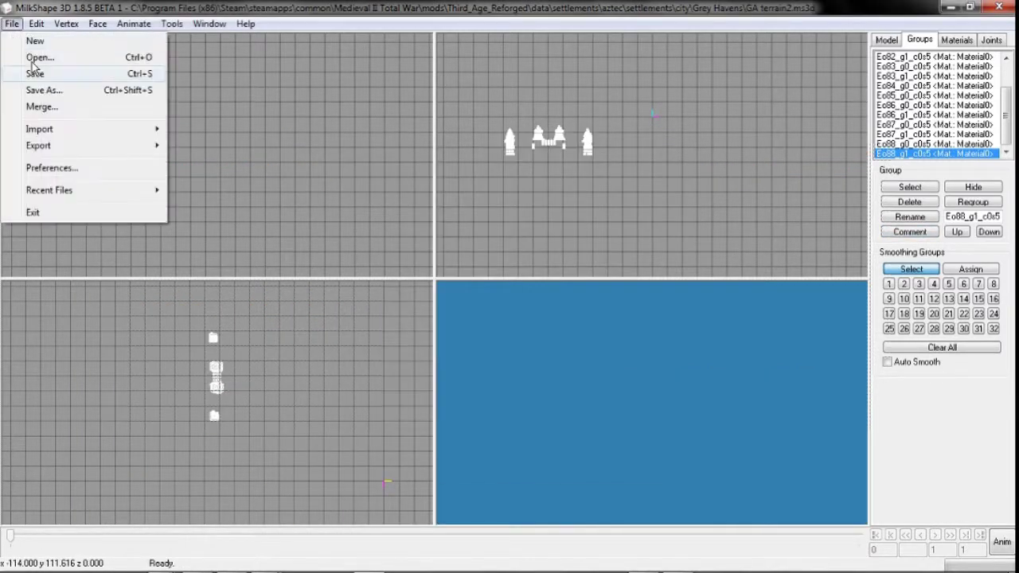
click(40, 90)
click(169, 197)
double_click(209, 316)
text(3)
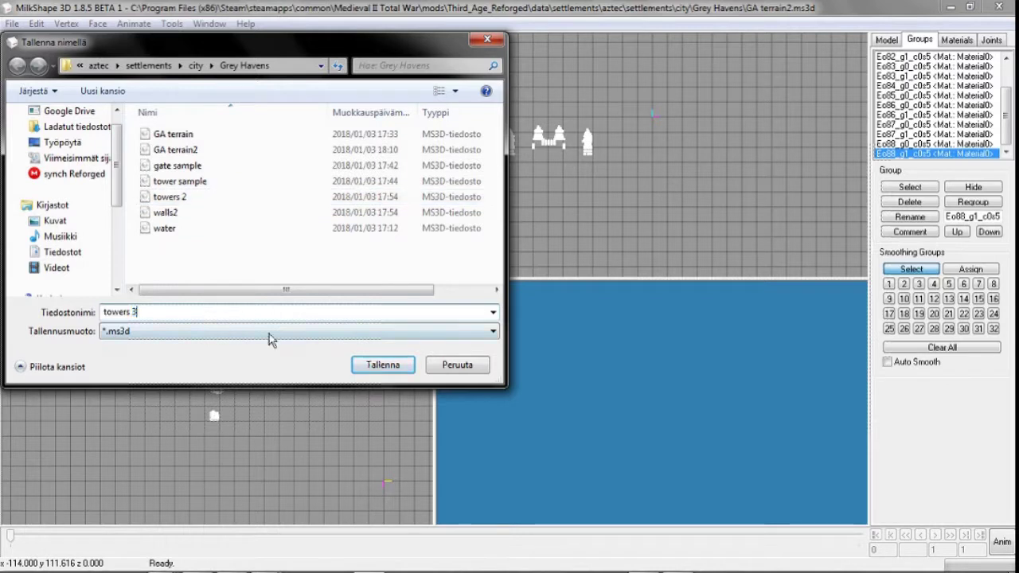
click(370, 362)
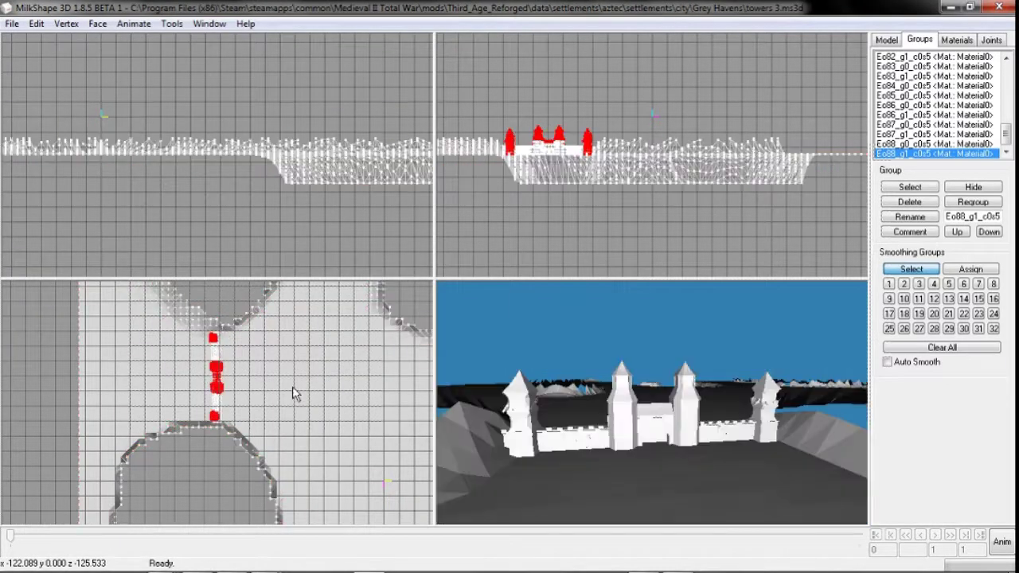
- With the deleted geometry restored and the towers selected, add the terrain to the selection and delete both, keeping only the walls
scroll(936, 58, up, 20)
double_click(937, 58)
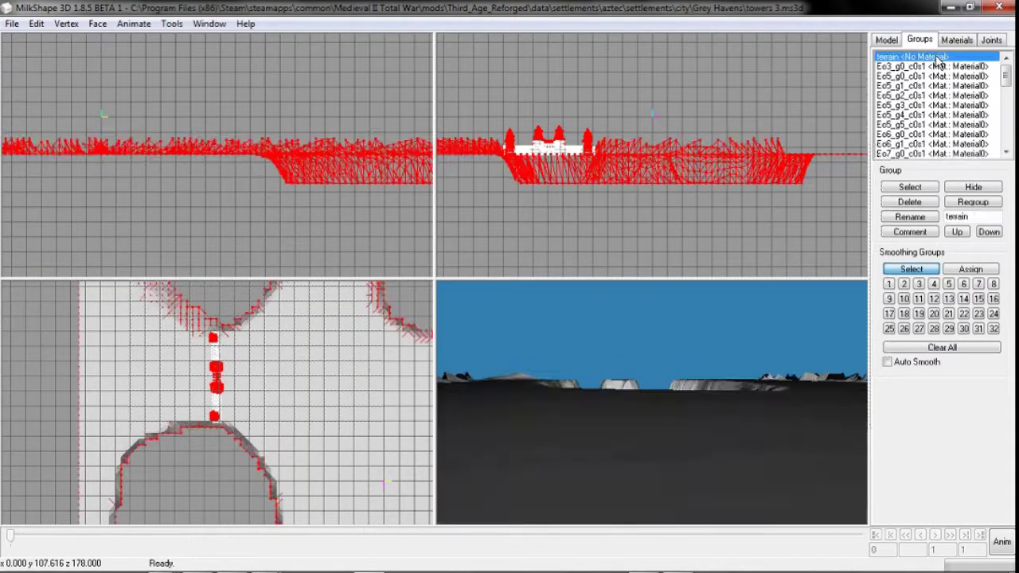
key(Delete)
- Save the remaining walls as a new model named "walls3" in the Grey Havens folder
click(3, 25)
click(79, 90)
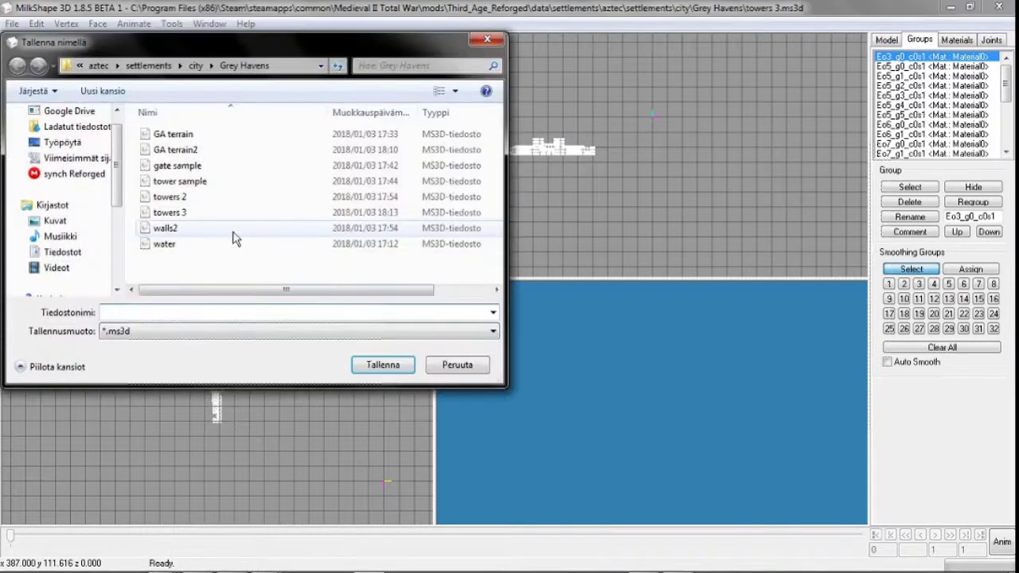
click(234, 230)
click(241, 313)
key(BackSpace)
text(3)
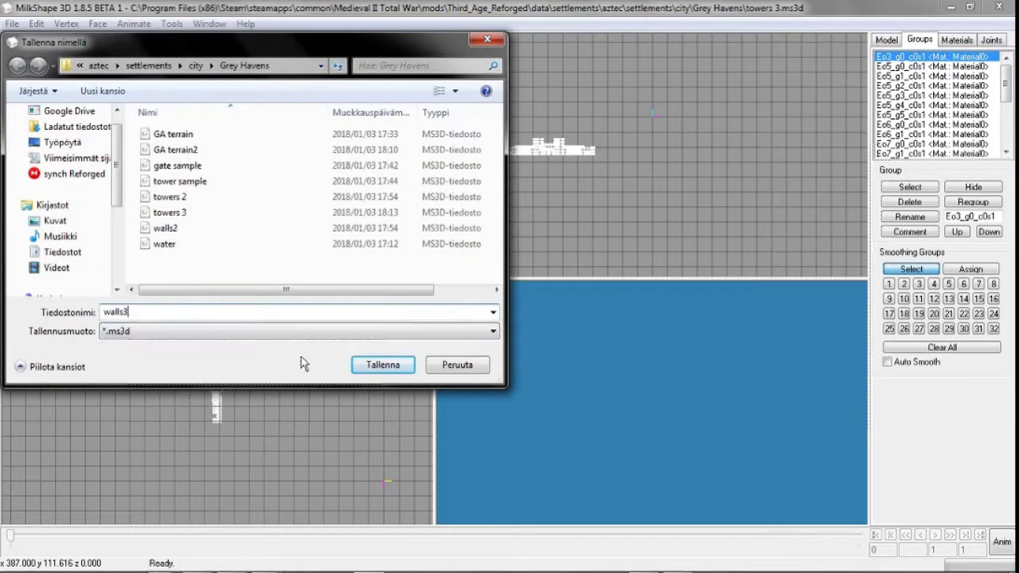
click(380, 365)
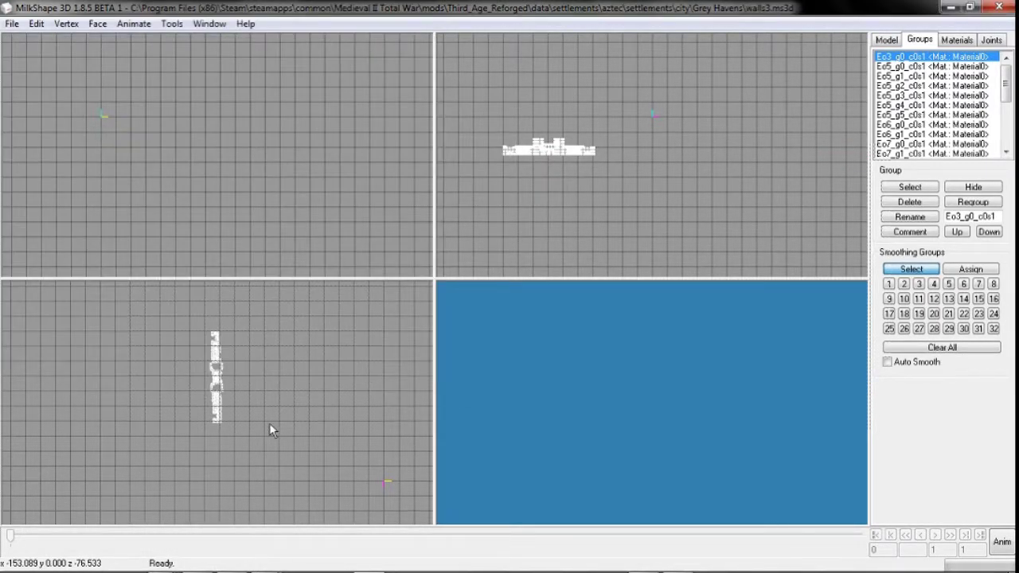
- Restore the deleted terrain and towers, and select all wall and tower groups without the terrain
key(ctrl+z)
key(ctrl+z)
key(ctrl+a)
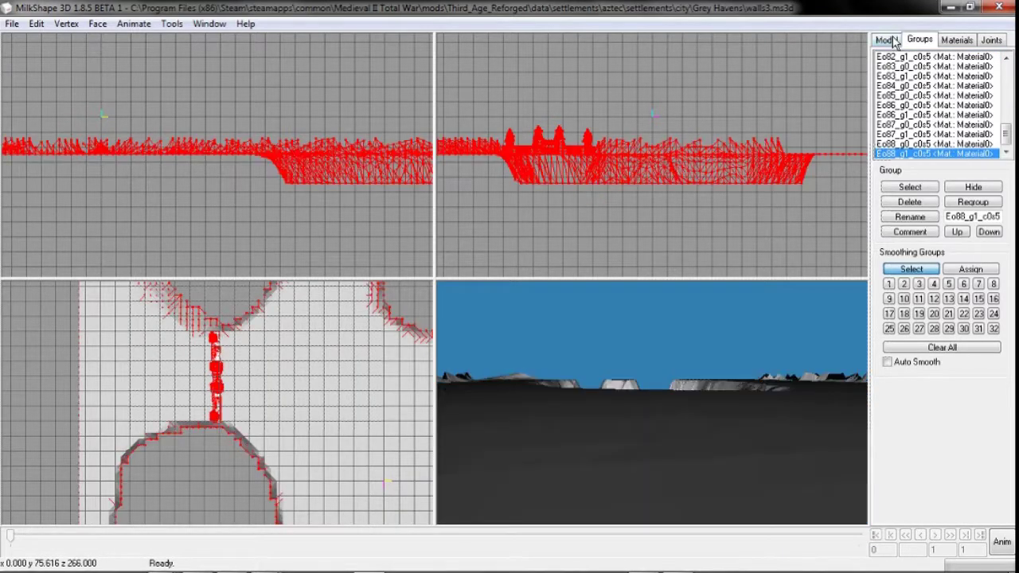
click(904, 57)
scroll(904, 58, up, 15)
double_click(905, 58)
- Move the selected walls and towers to the next gap between two hills and rotate them diagonally across it
ctrl+drag(265, 338, 172, 486)
click(886, 42)
drag(200, 396, 339, 281)
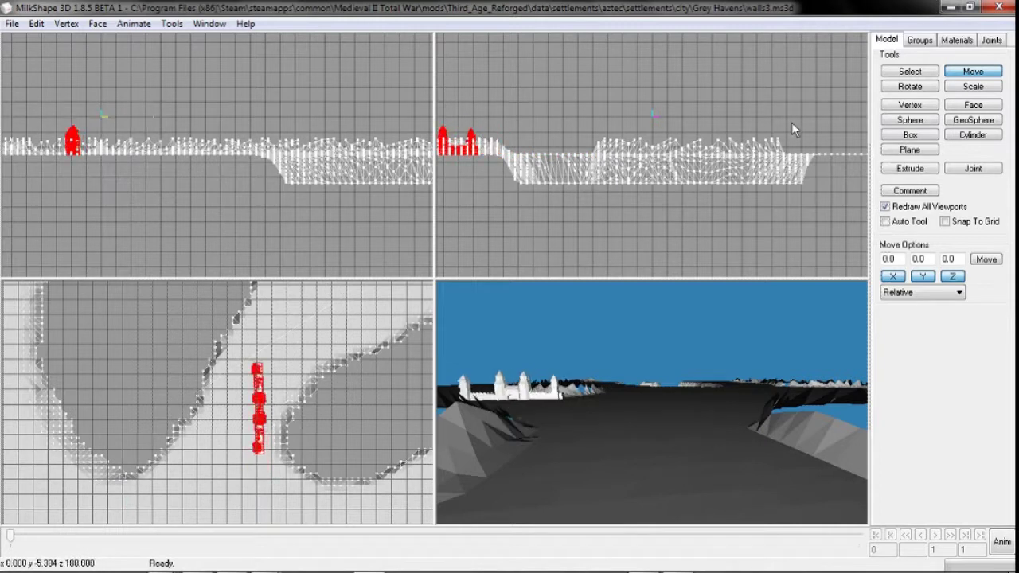
click(899, 88)
drag(424, 360, 418, 422)
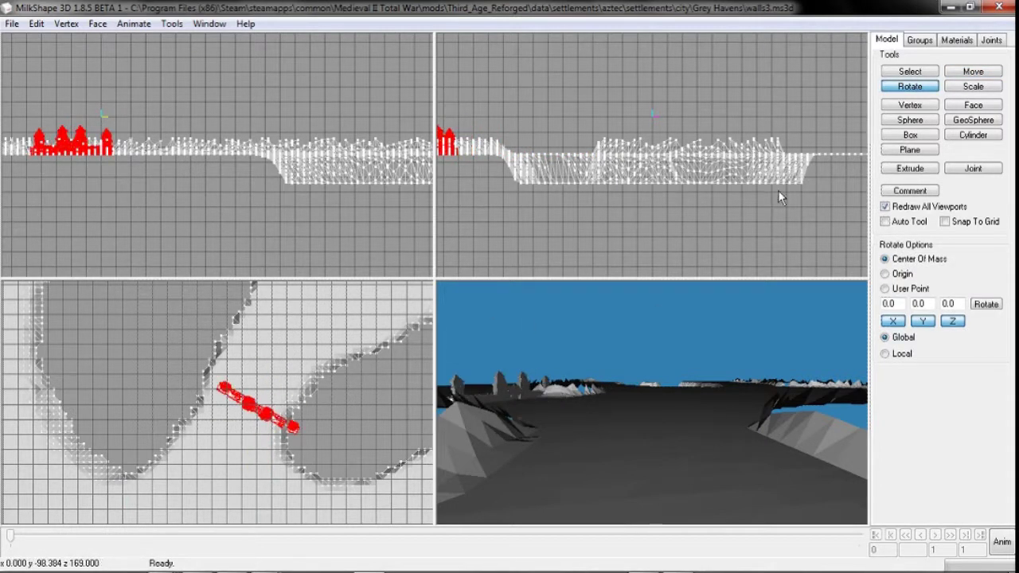
- Move the selected walls and towers so both ends meet the two hills, and check the fit in the 3D view
click(960, 75)
drag(259, 382, 3, 296)
scroll(265, 390, up, 5)
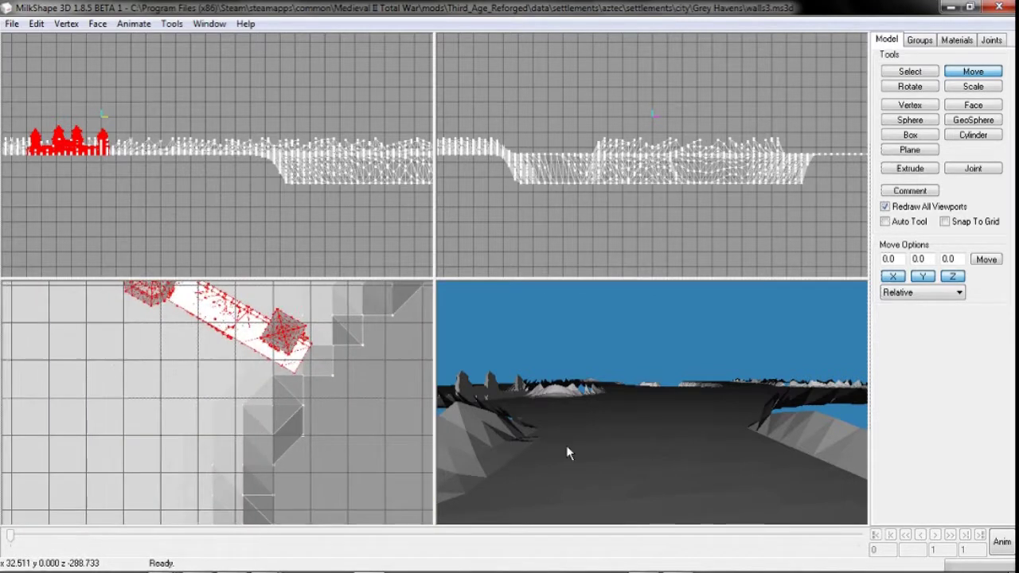
click(919, 40)
click(927, 86)
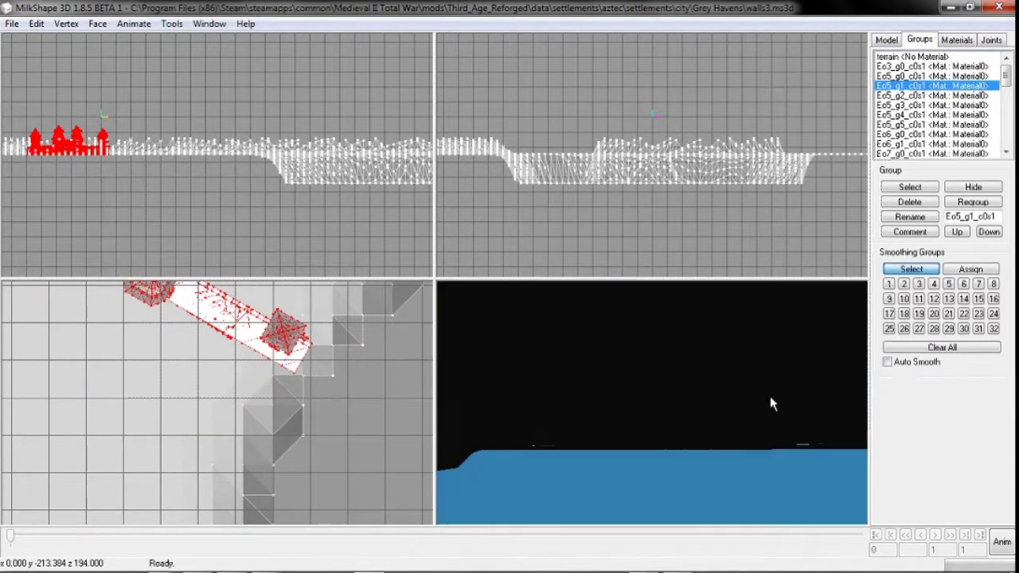
drag(770, 395, 732, 414)
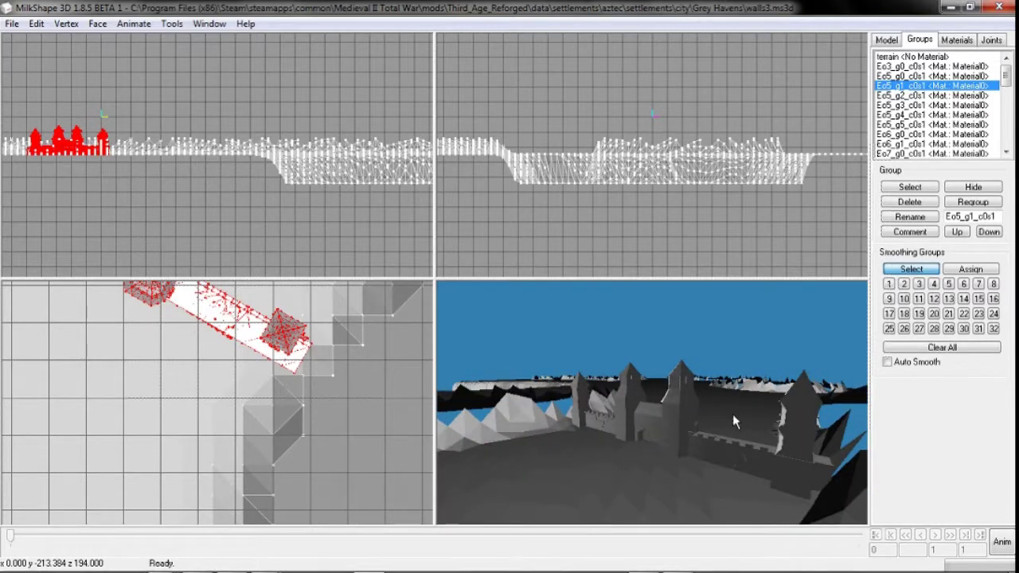
scroll(306, 391, down, 6)
middle_drag(173, 462, 160, 462)
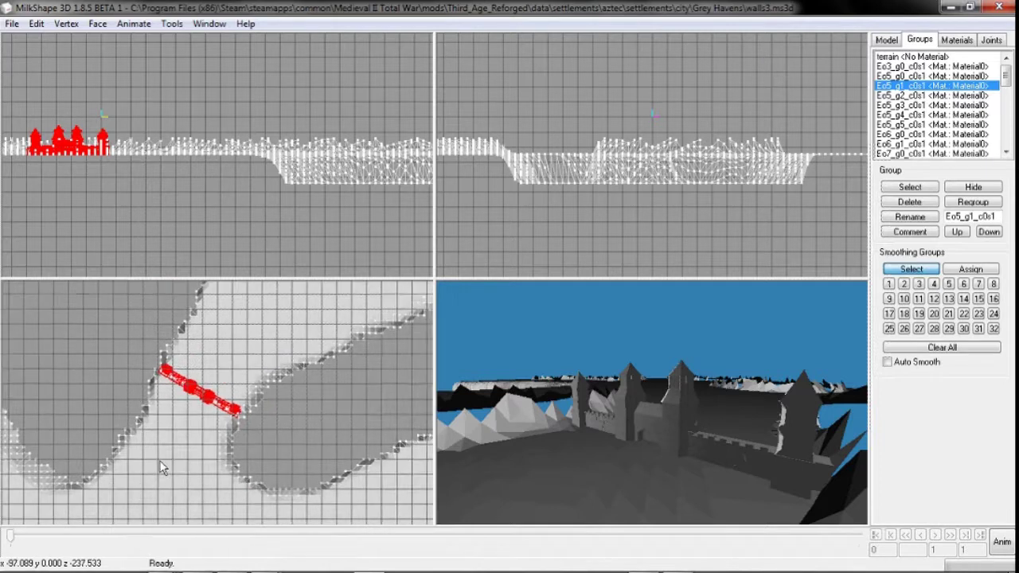
scroll(160, 460, up, 3)
- Select everything, exclude the tower groups Eo81 to Eo88 from the selection, and delete the rest so only the towers remain
key(ctrl+a)
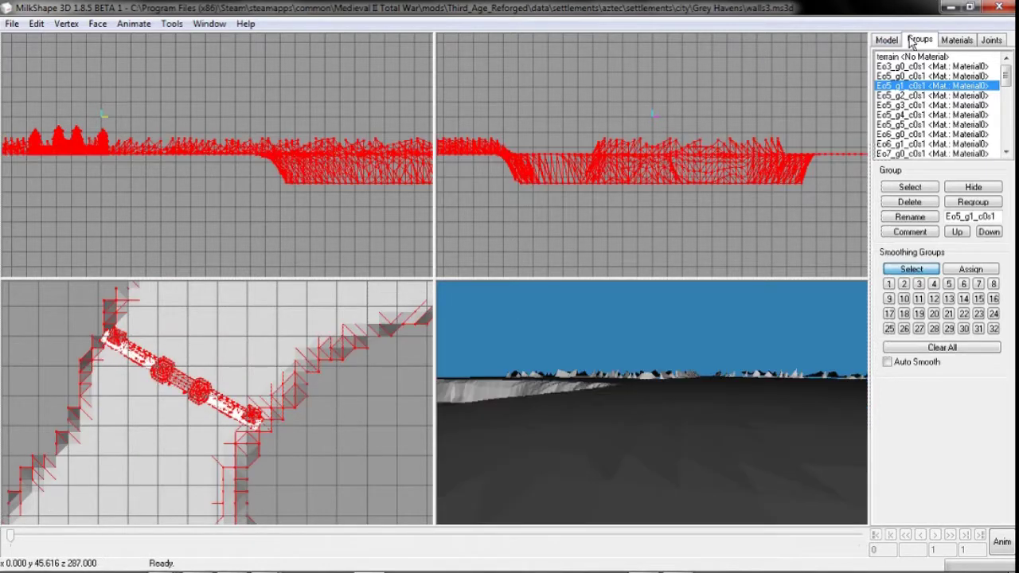
scroll(947, 88, down, 5)
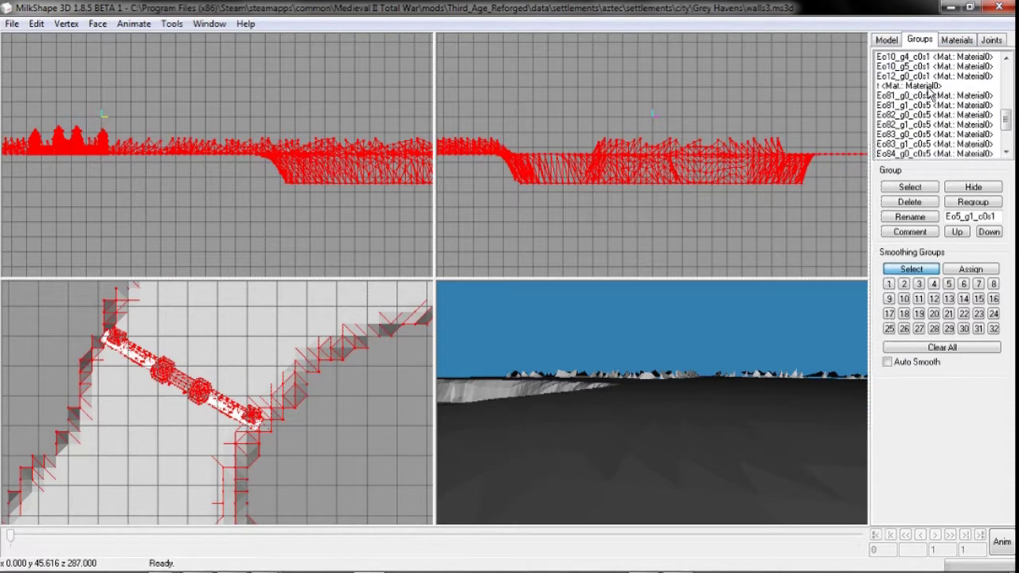
click(912, 104)
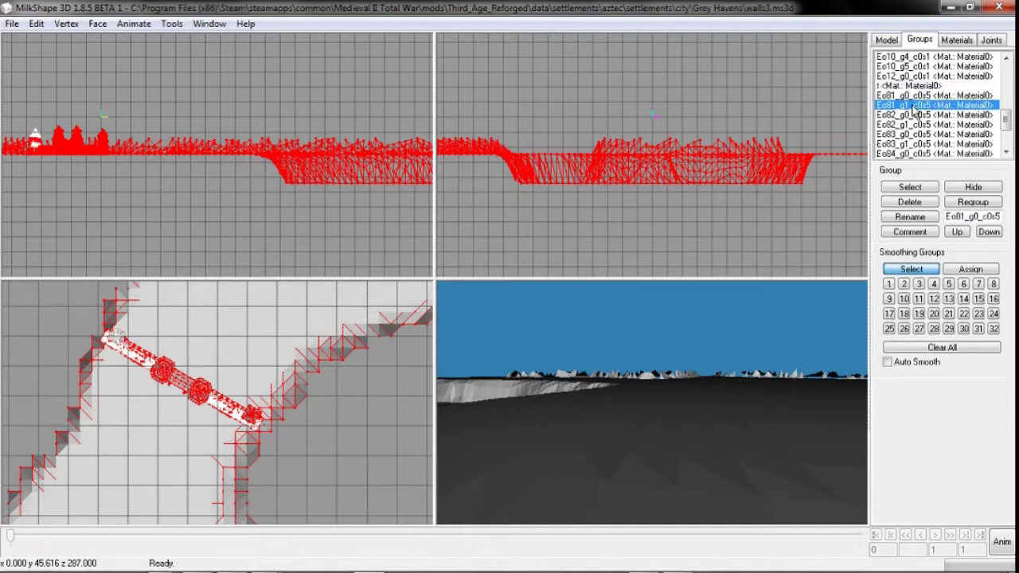
click(917, 114)
click(919, 124)
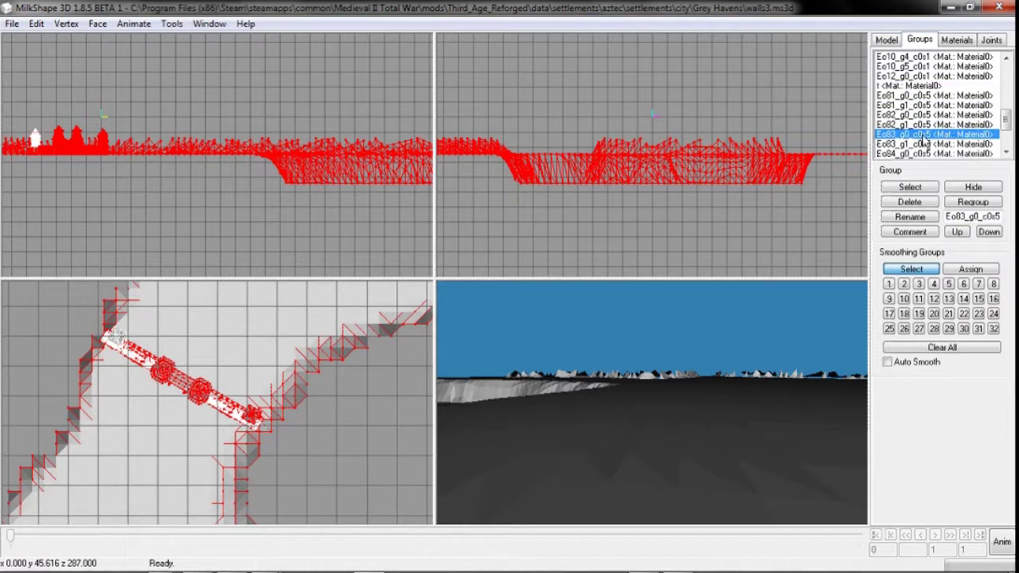
scroll(930, 152, down, 2)
click(911, 86)
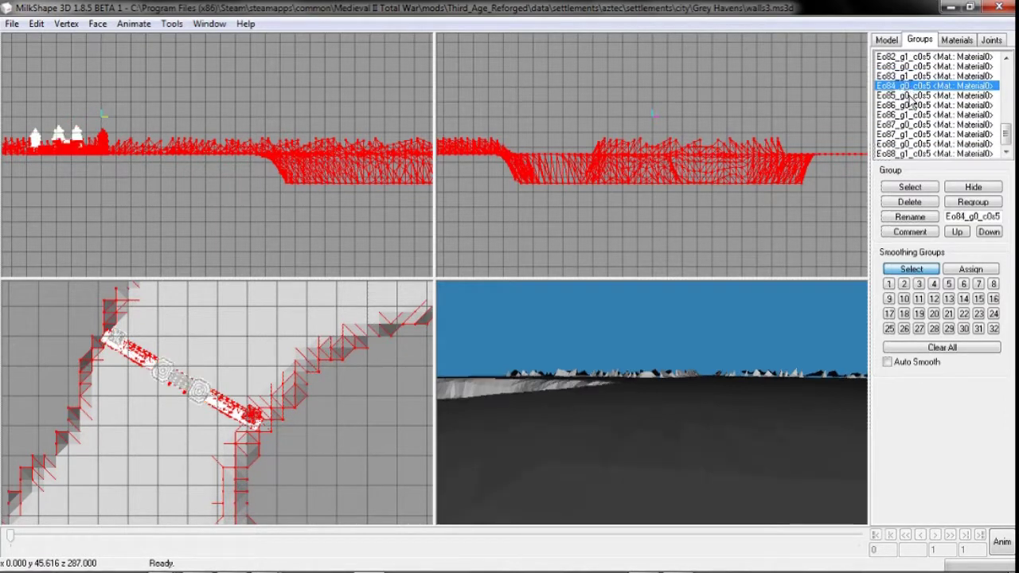
click(912, 95)
click(913, 105)
click(915, 115)
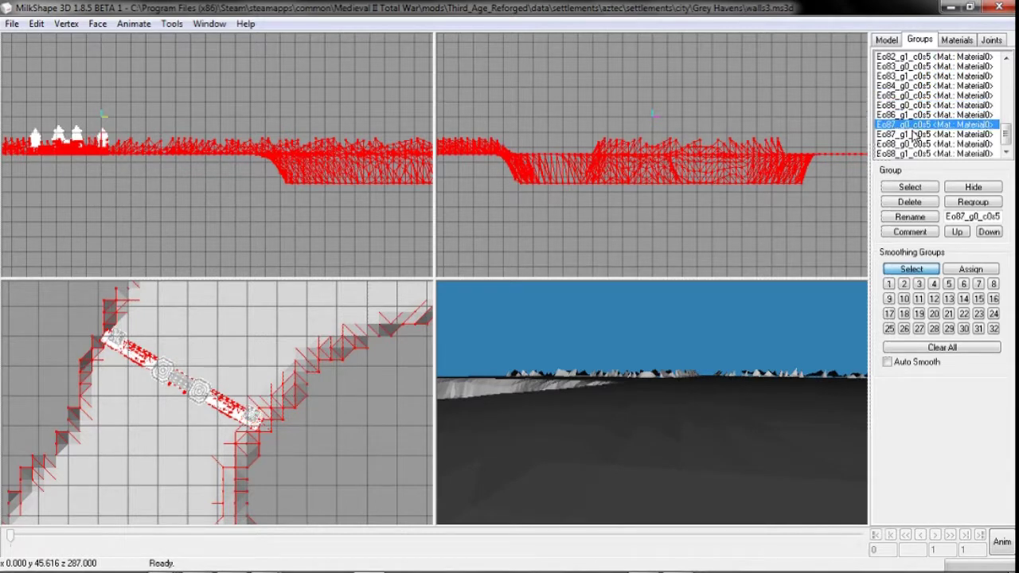
click(917, 144)
click(922, 153)
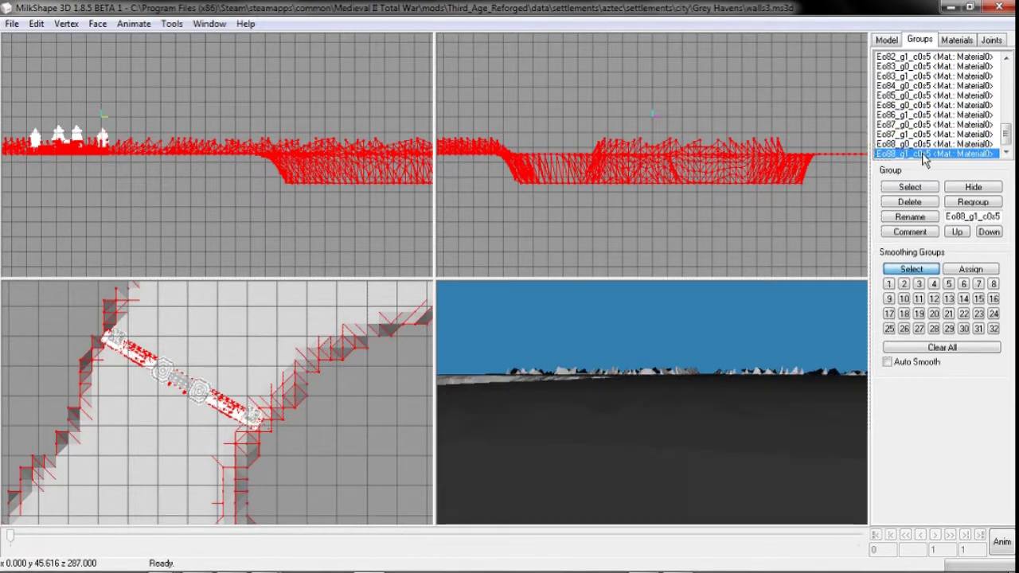
click(923, 232)
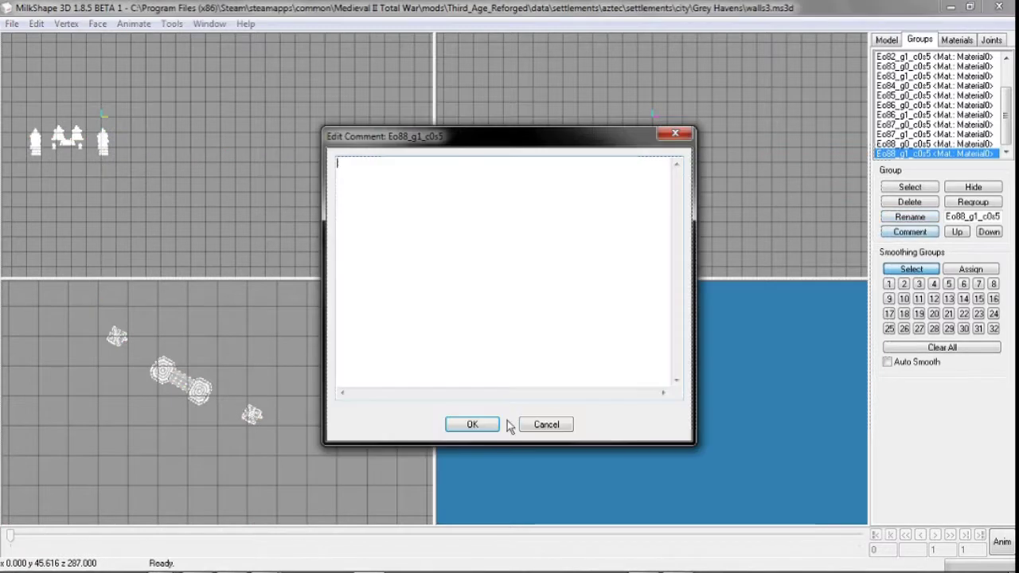
click(546, 422)
- Save the remaining towers as a new model named "towers 4" in the Grey Havens folder
click(12, 23)
click(37, 90)
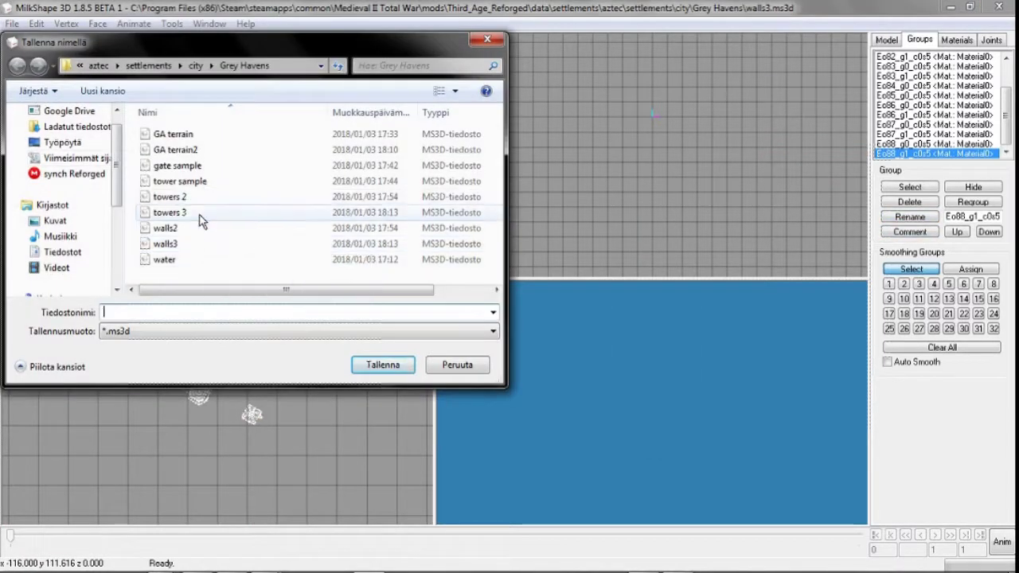
click(195, 213)
text(4)
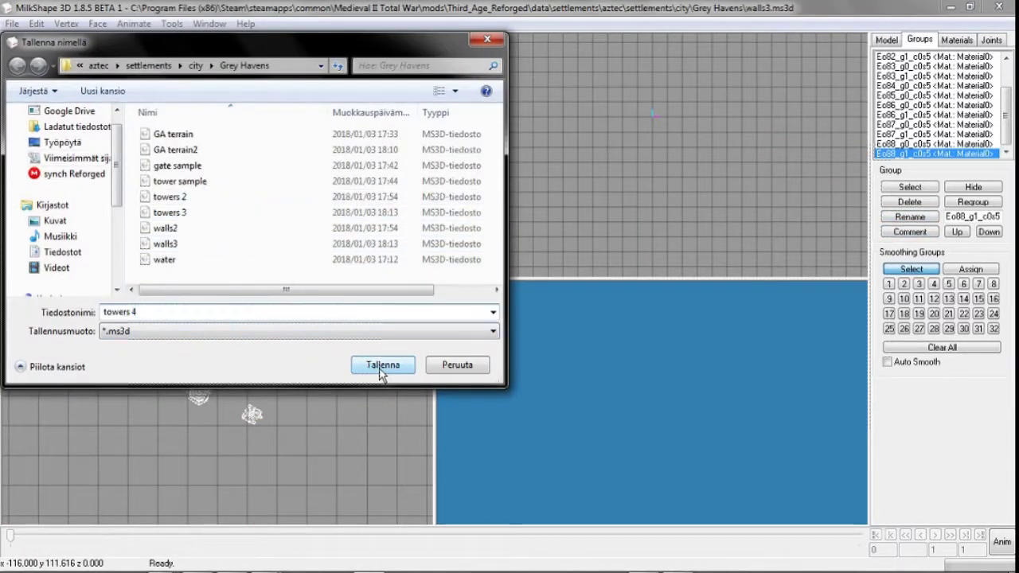
click(381, 367)
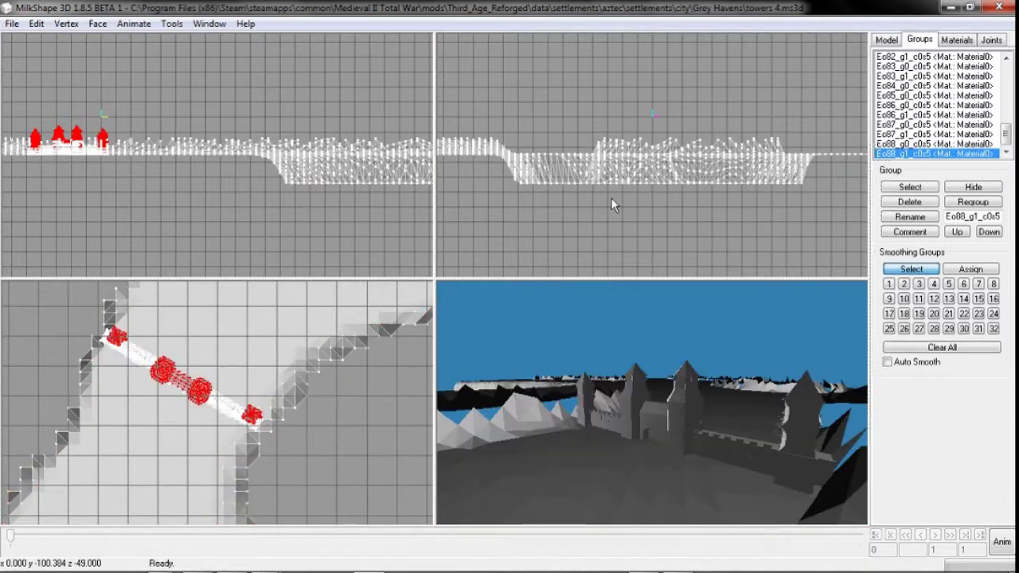
- Restore the deleted geometry, add the terrain to the tower selection and delete both, keeping only the walls
click(914, 97)
scroll(914, 99, up, 15)
double_click(897, 59)
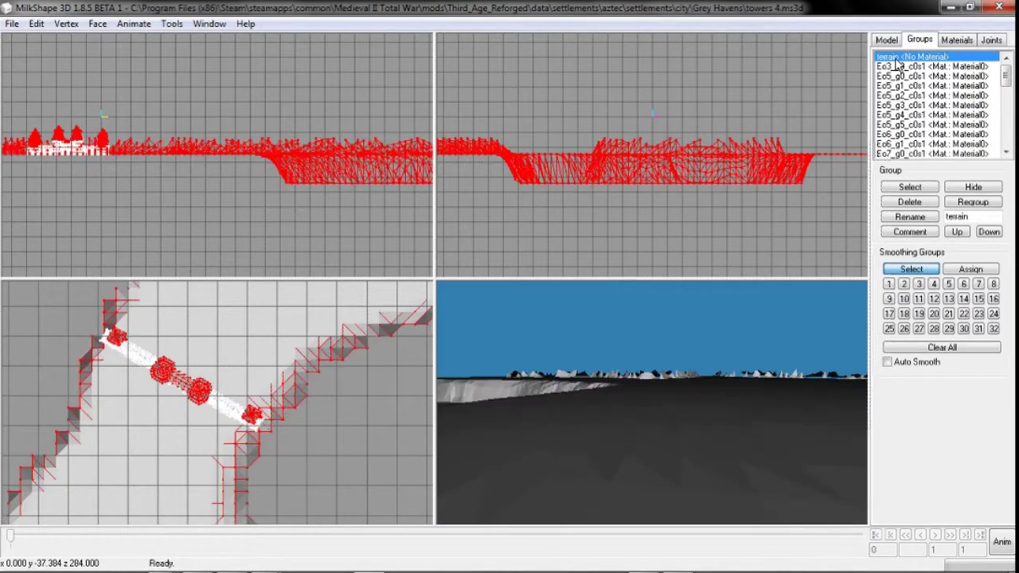
key(Delete)
click(909, 232)
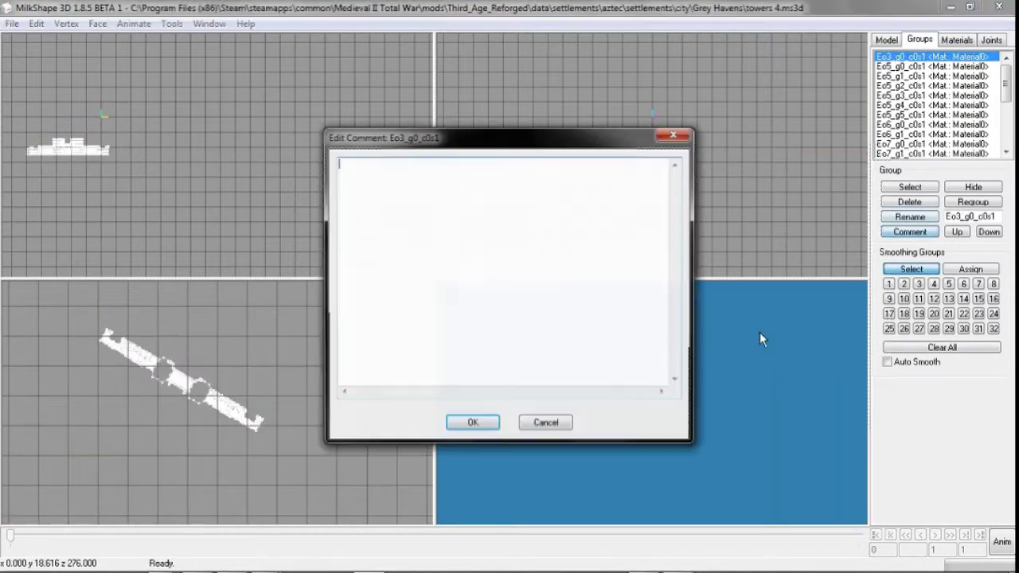
key(Escape)
- Save the remaining walls as a new model named "walls4" in the Grey Havens folder
click(12, 24)
click(40, 103)
click(213, 259)
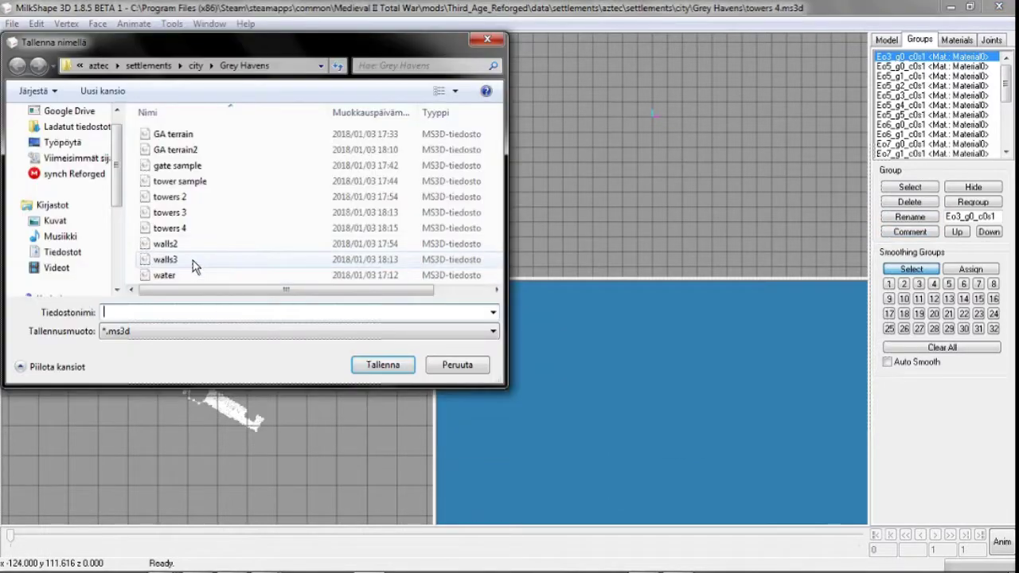
key(BackSpace)
text(4)
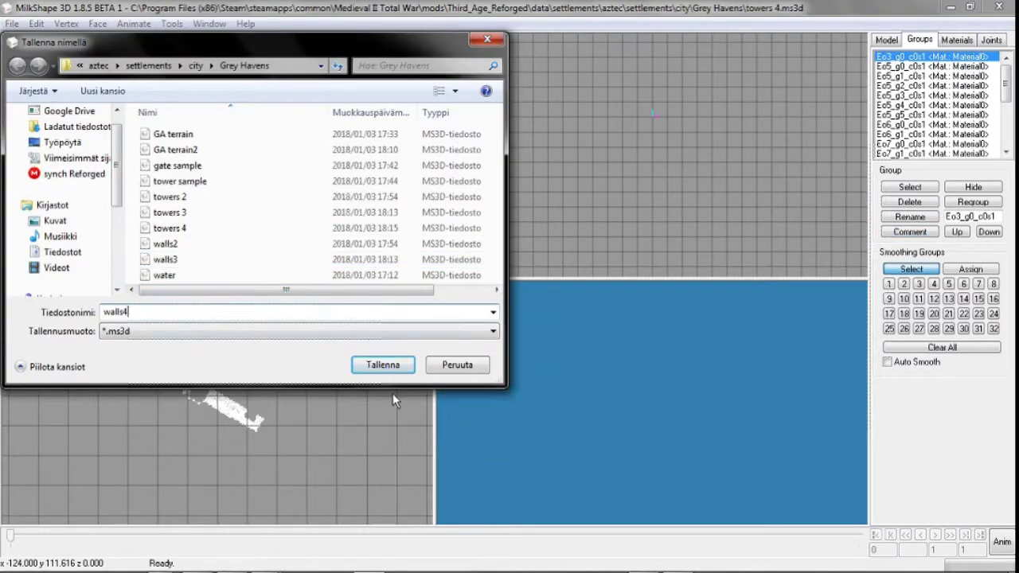
click(383, 368)
- Restore the deleted terrain and towers, and take the terrain out of the selection, leaving all walls and towers selected
key(ctrl+z)
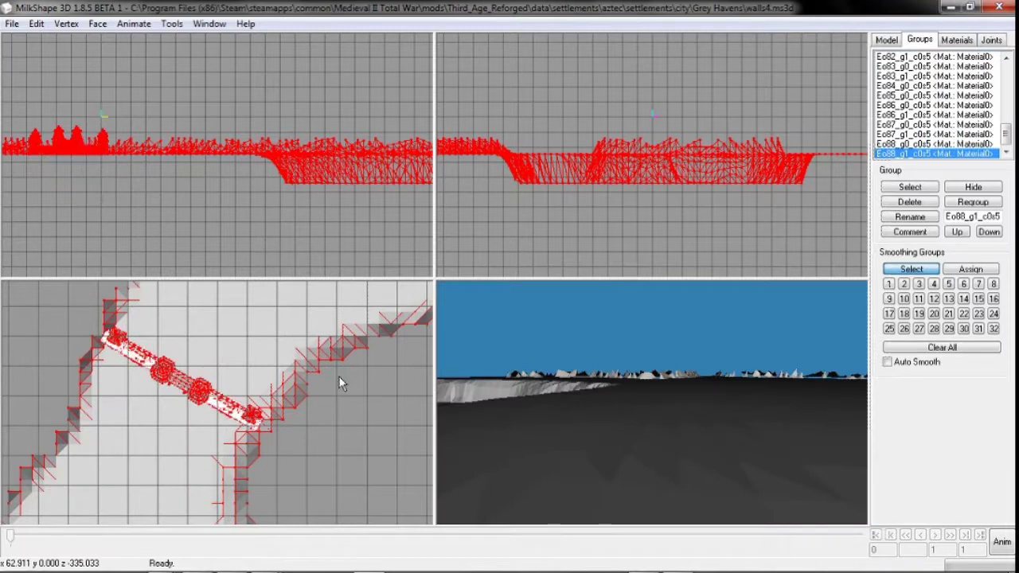
click(919, 77)
scroll(919, 77, up, 20)
double_click(912, 58)
- Move the selected walls and towers to the gap between the long hill's rounded end and the diagonal ridge
ctrl+drag(355, 339, 200, 352)
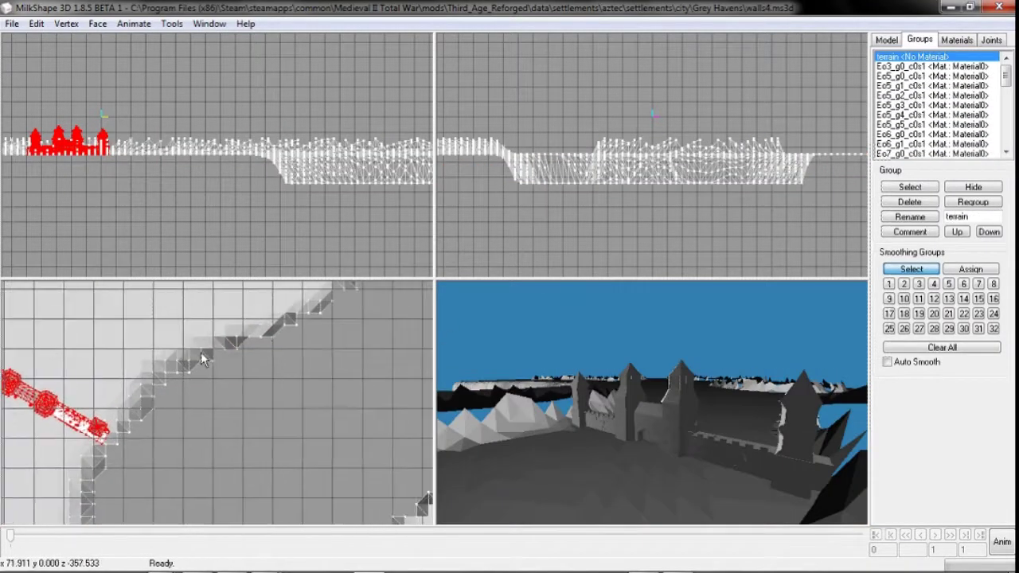
scroll(200, 353, down, 1)
ctrl+drag(247, 382, 151, 390)
ctrl+drag(382, 398, 287, 326)
ctrl+drag(233, 298, 239, 510)
ctrl+drag(232, 295, 232, 348)
ctrl+drag(270, 408, 222, 355)
click(886, 40)
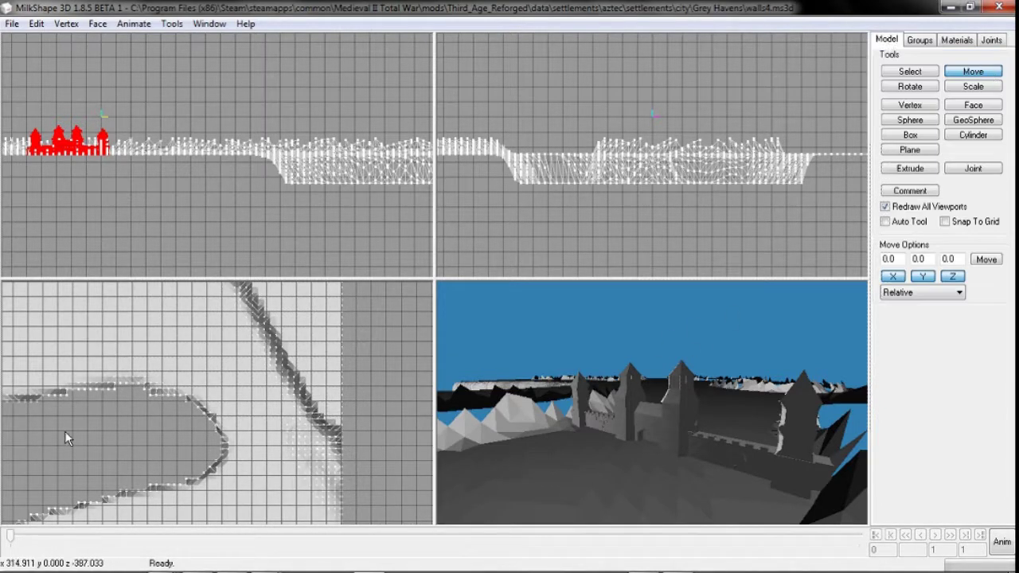
drag(64, 430, 499, 367)
scroll(290, 433, up, 3)
ctrl+drag(289, 433, 146, 381)
- Rotate the walls and towers to span the gap and shift them against both slopes
click(906, 87)
drag(385, 376, 414, 328)
click(961, 77)
drag(222, 432, 263, 492)
- Rotate the walls and towers until they run nearly horizontal in the top view, and move them lower in the gap
click(927, 89)
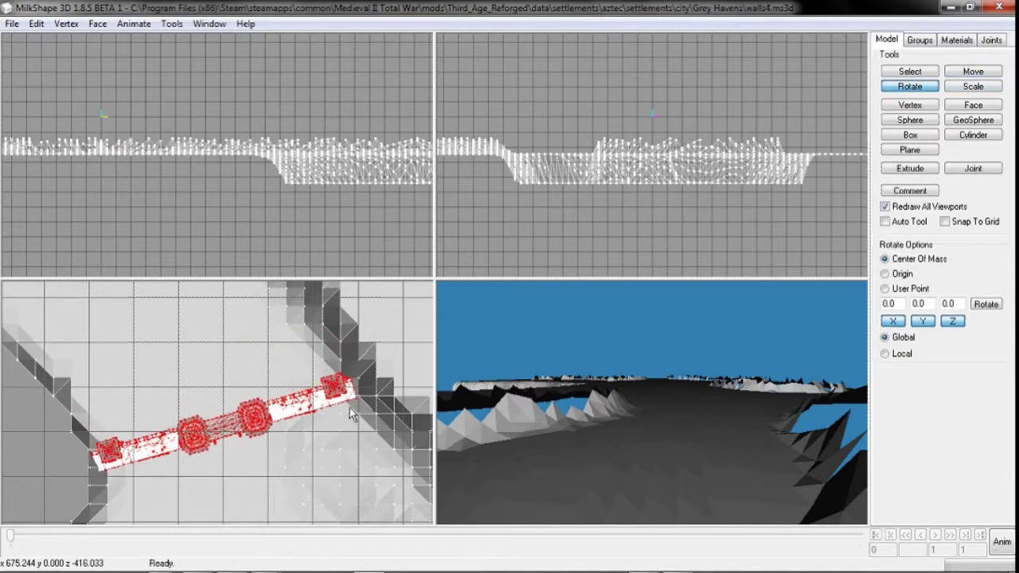
drag(350, 407, 359, 412)
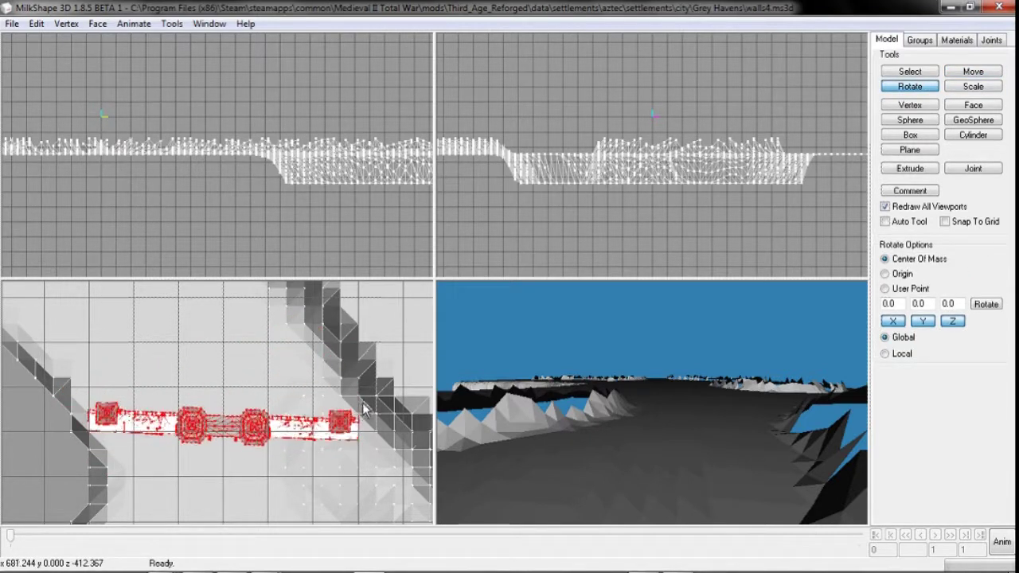
scroll(255, 450, up, 3)
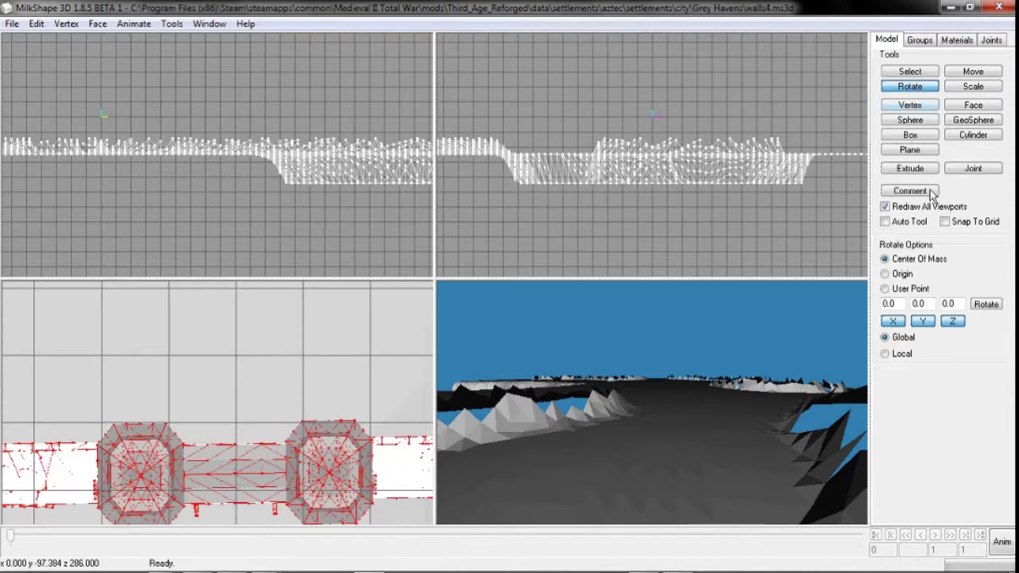
drag(374, 376, 385, 369)
middle_drag(376, 381, 322, 363)
scroll(323, 368, down, 3)
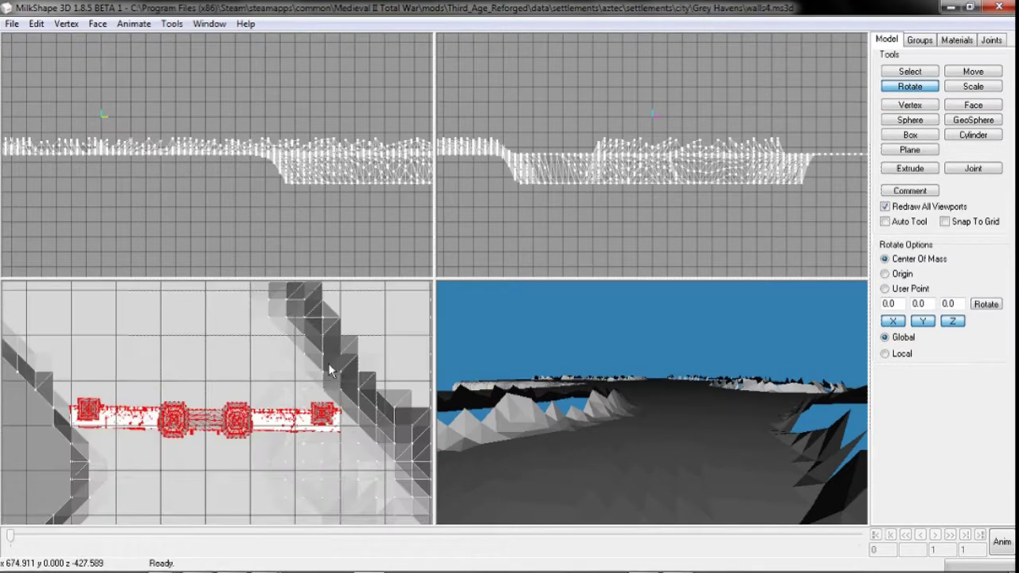
drag(341, 370, 359, 373)
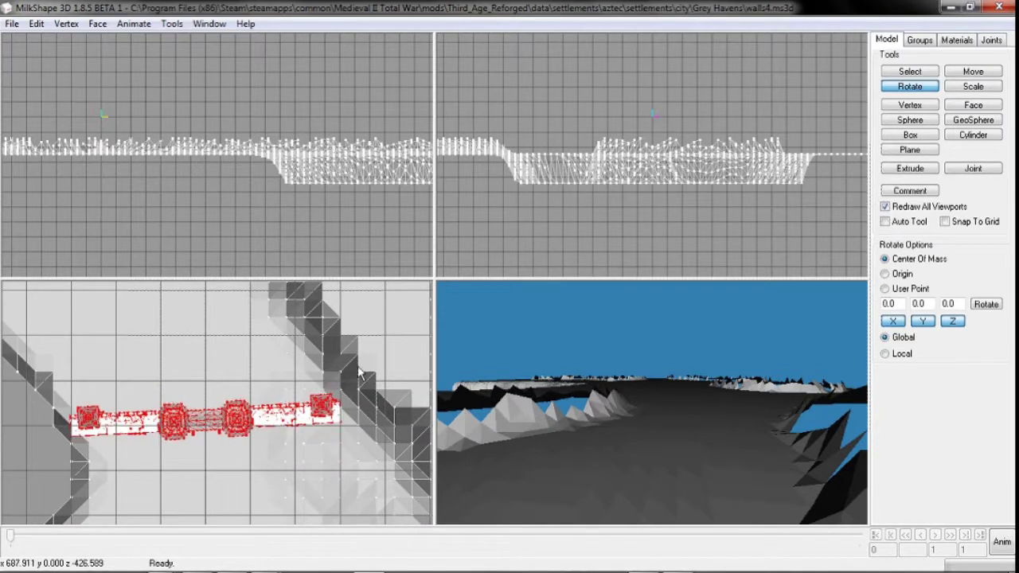
click(948, 72)
drag(170, 455, 158, 503)
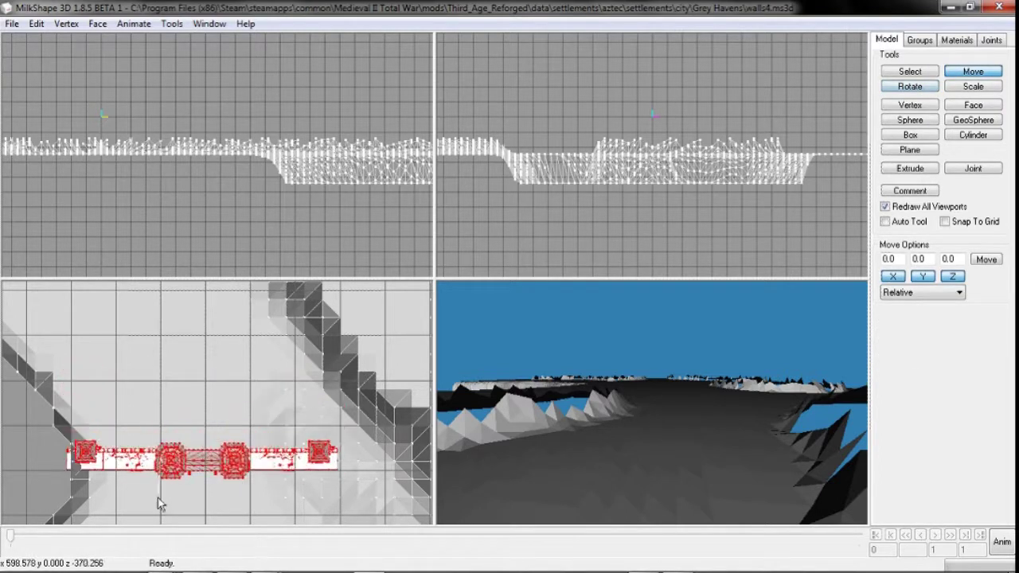
- Inspect the walls' placement in the 3D view and move them back up the gap in the top view
click(921, 42)
click(923, 77)
scroll(705, 397, down, 3)
drag(705, 398, 721, 428)
click(886, 40)
drag(216, 485, 191, 426)
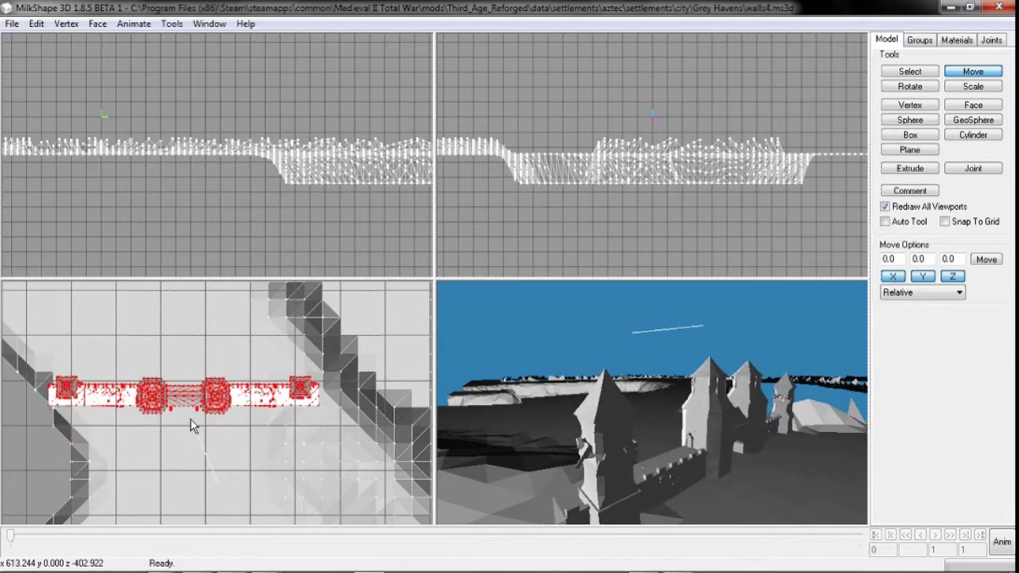
- Rotate the walls and towers diagonally across the gap and move them so their ends reach both slopes, checking in 3D
click(906, 84)
drag(422, 306, 372, 338)
click(971, 73)
drag(305, 372, 321, 401)
drag(645, 401, 599, 418)
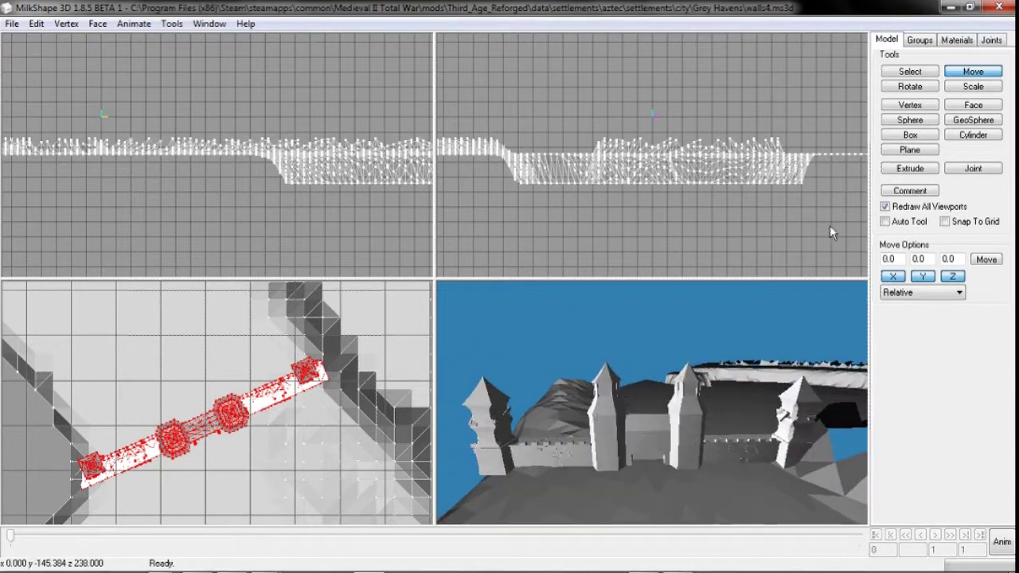
drag(383, 417, 334, 456)
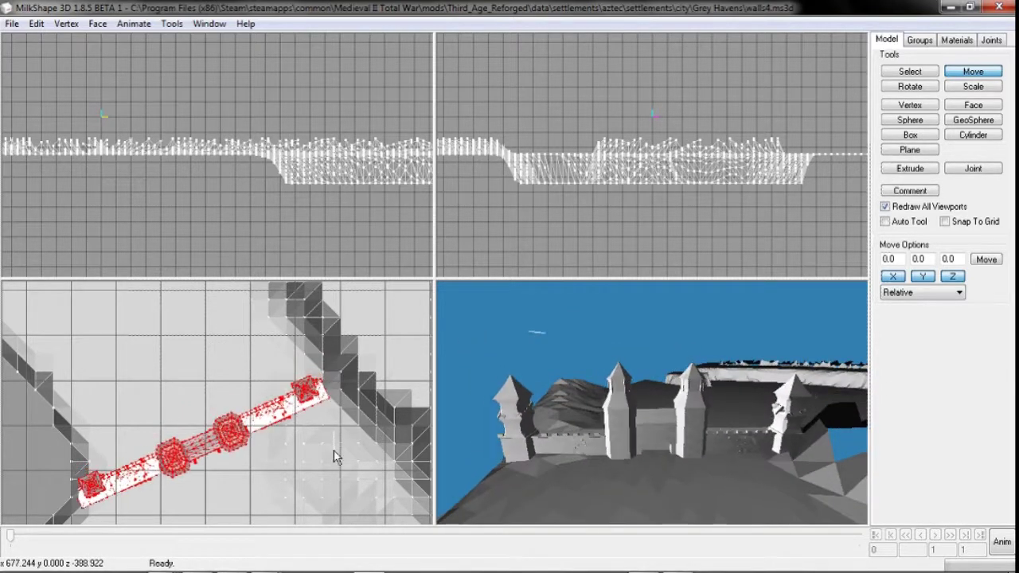
drag(445, 442, 566, 335)
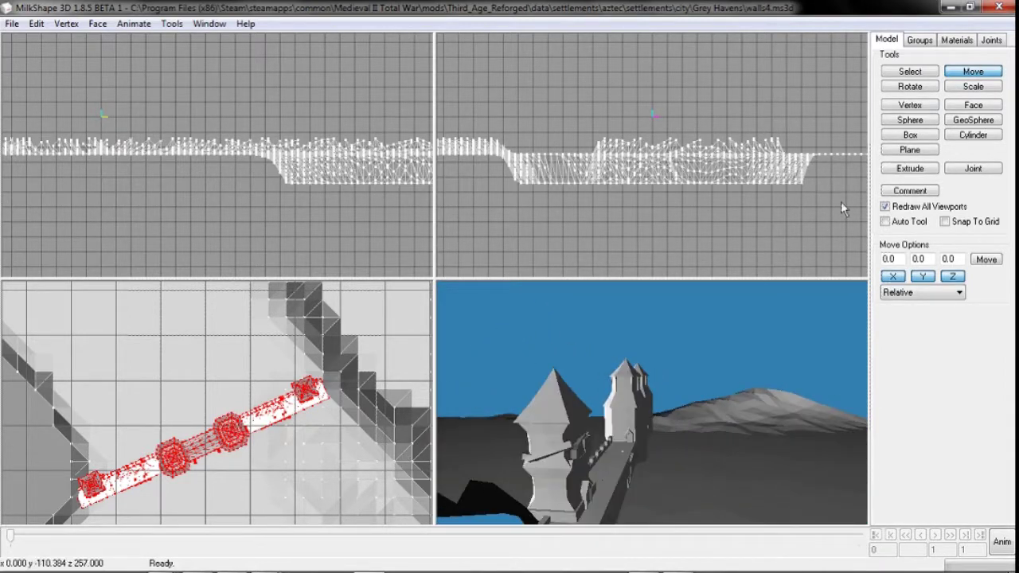
- Rotate the walls and towers to a slightly flatter angle and shift them farther up the gap to embed both ends
click(909, 86)
drag(415, 337, 417, 348)
drag(611, 416, 857, 95)
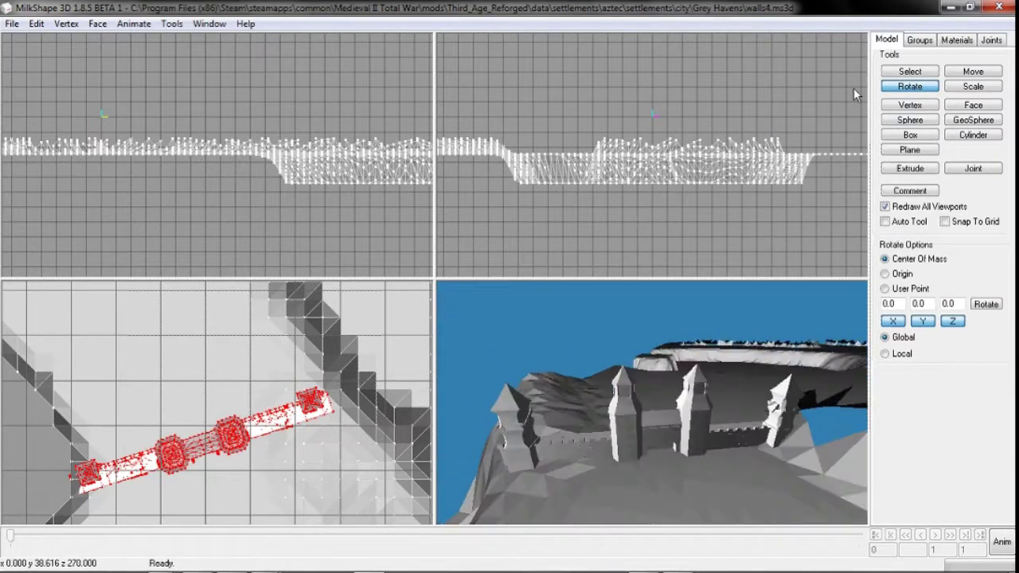
click(959, 73)
drag(253, 422, 242, 385)
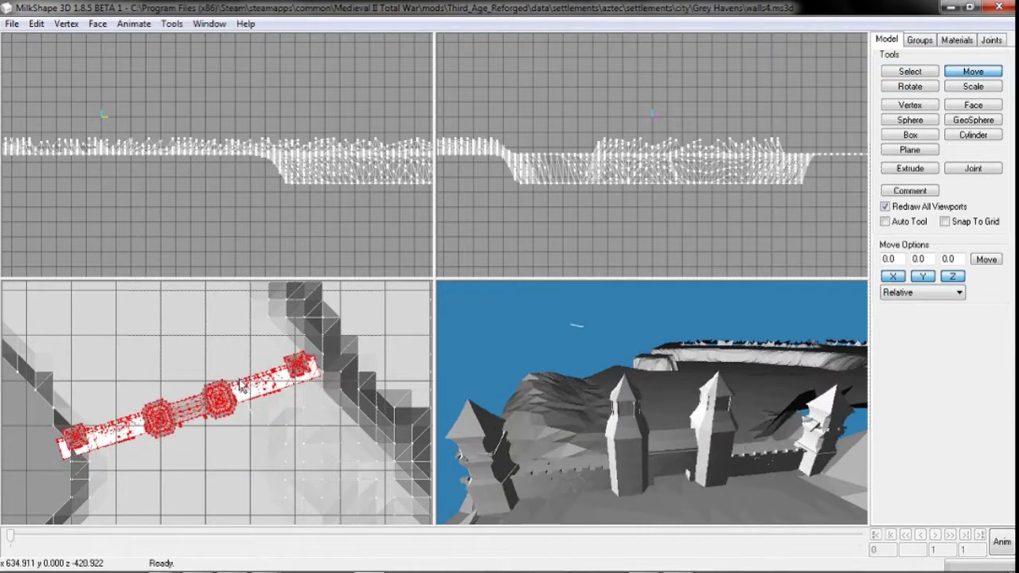
drag(478, 414, 549, 410)
- Select the whole model, deselect tower groups Eo81 through Eo88, and delete the selected geometry so only the towers remain
key(ctrl+a)
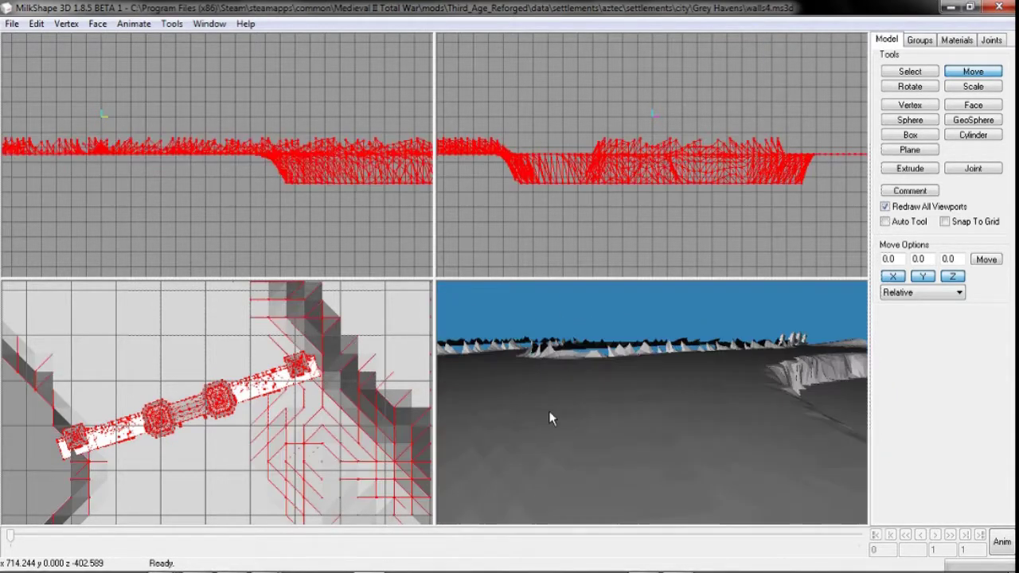
click(917, 38)
scroll(884, 139, down, 5)
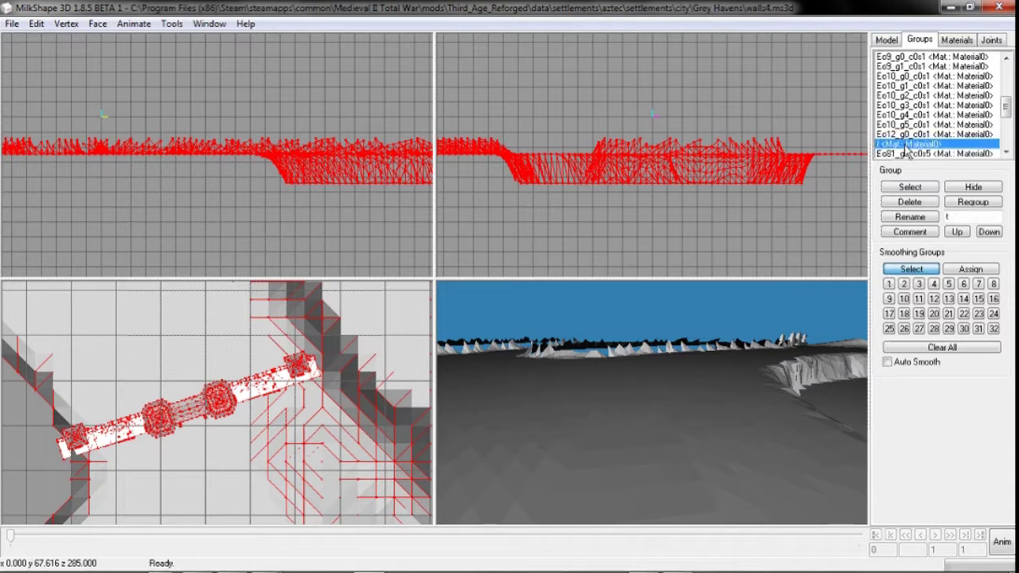
scroll(906, 136, down, 2)
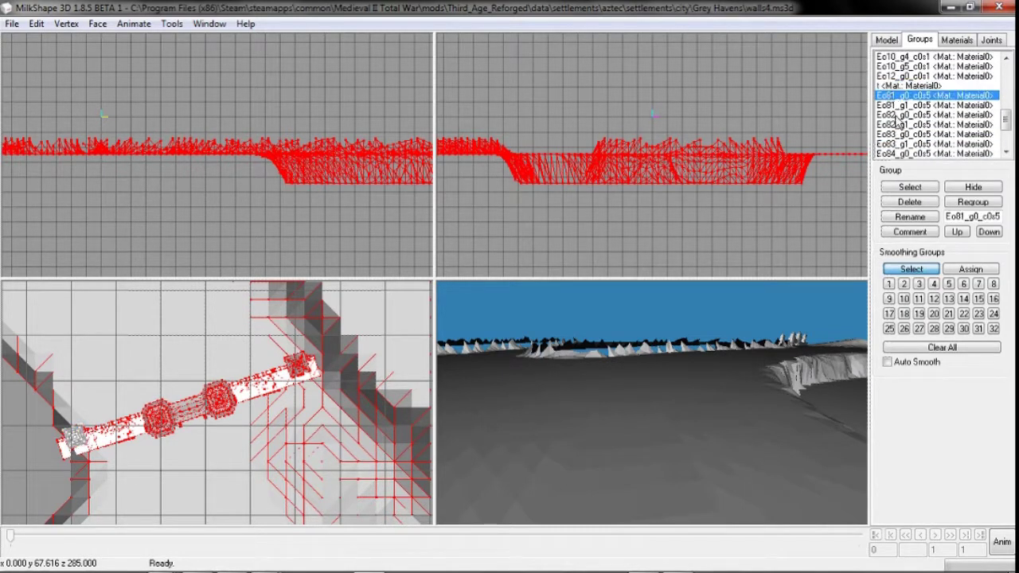
scroll(908, 103, down, 2)
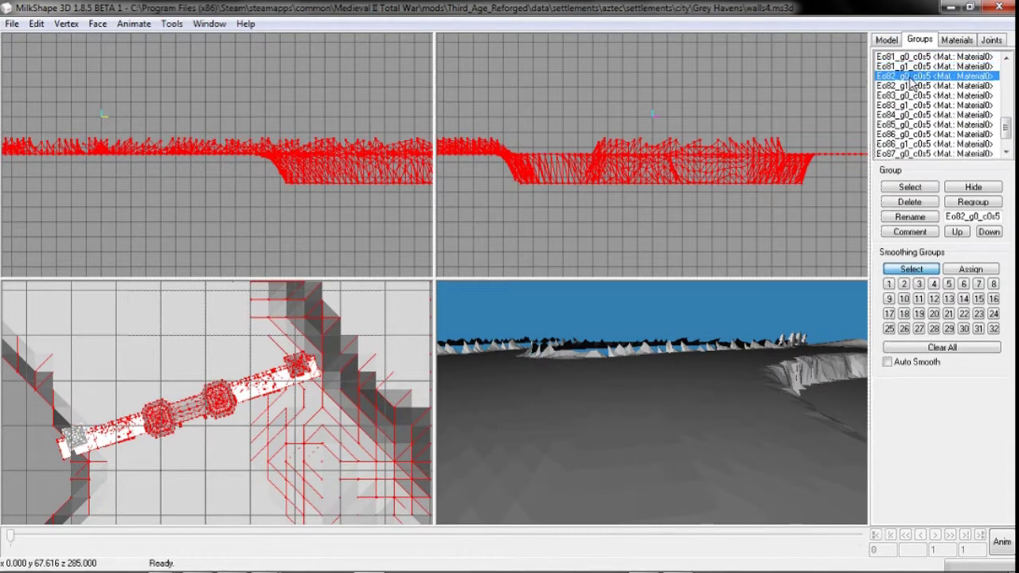
click(908, 112)
scroll(909, 108, down, 2)
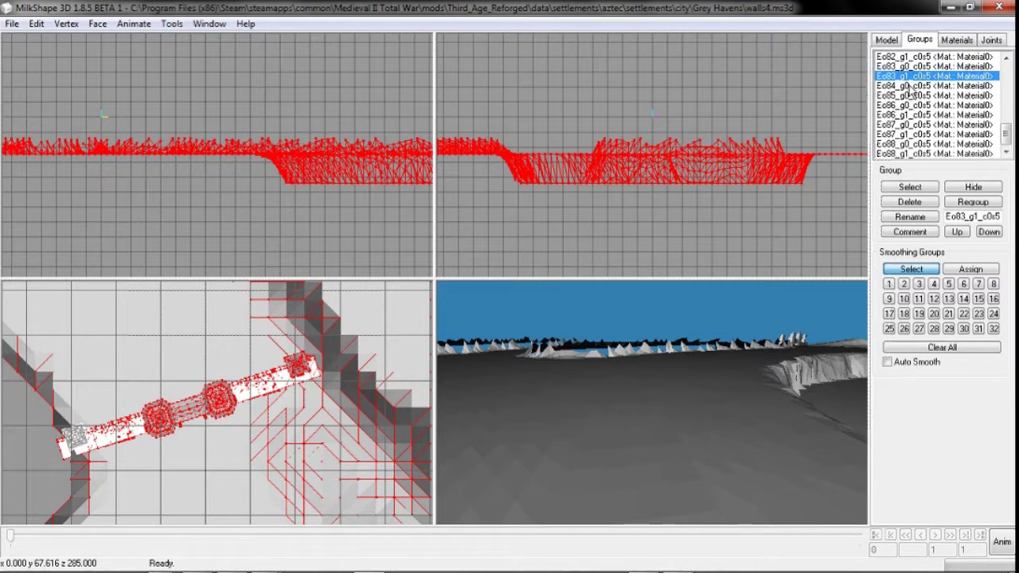
click(909, 144)
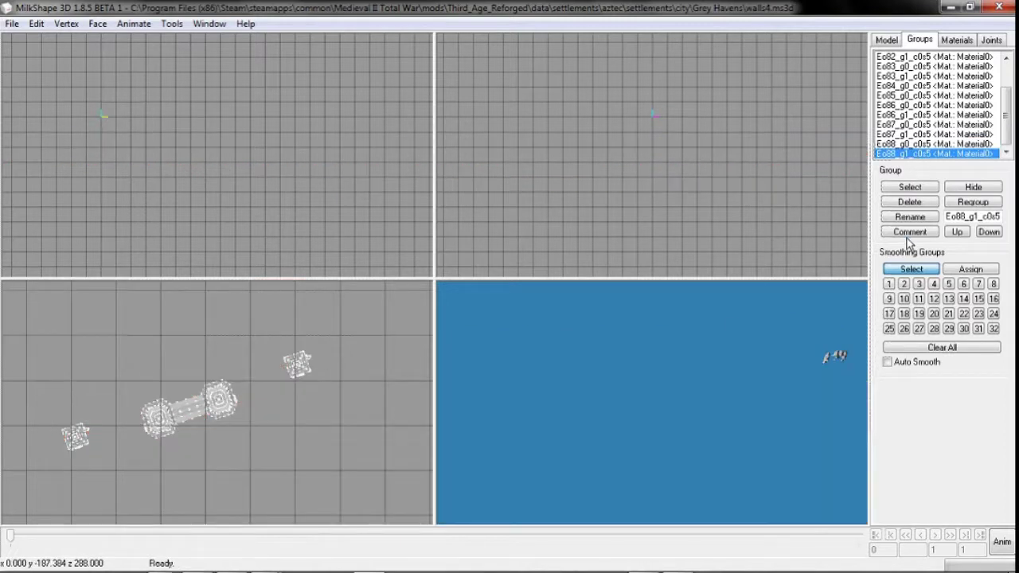
click(909, 231)
click(543, 426)
- Save the isolated towers as towers 5.ms3d in the Grey Havens folder
click(12, 23)
click(43, 88)
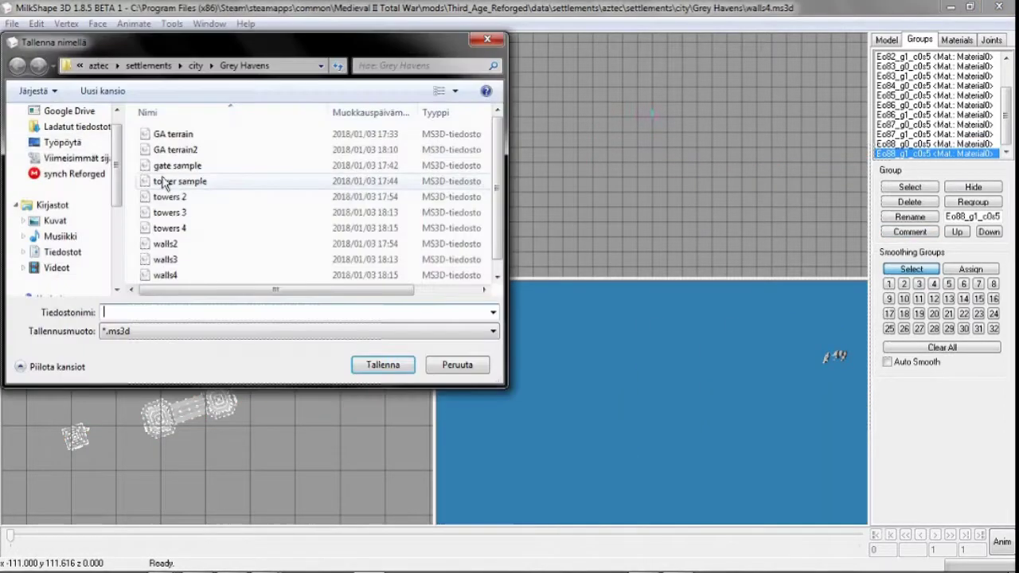
click(199, 228)
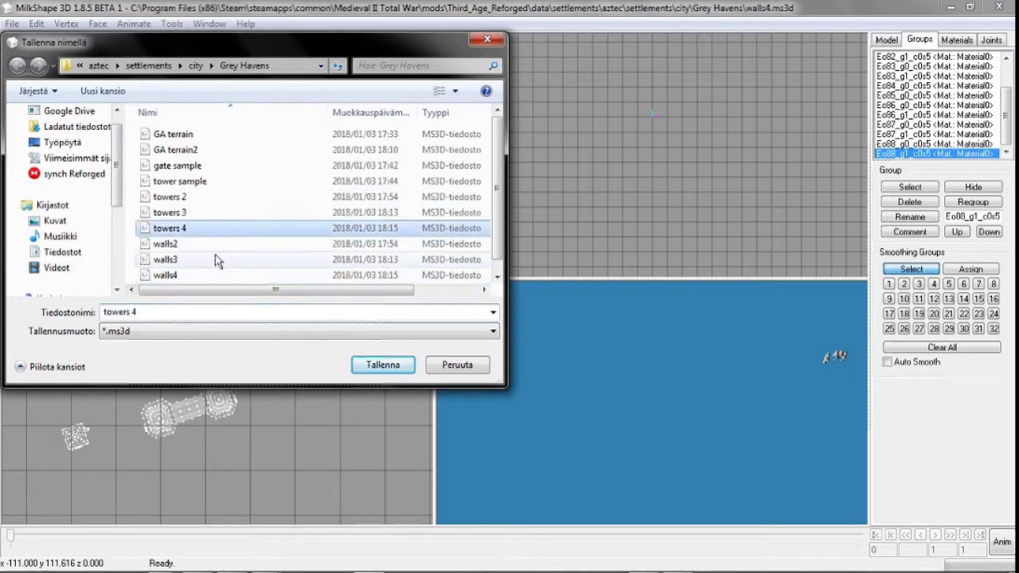
double_click(210, 312)
click(383, 365)
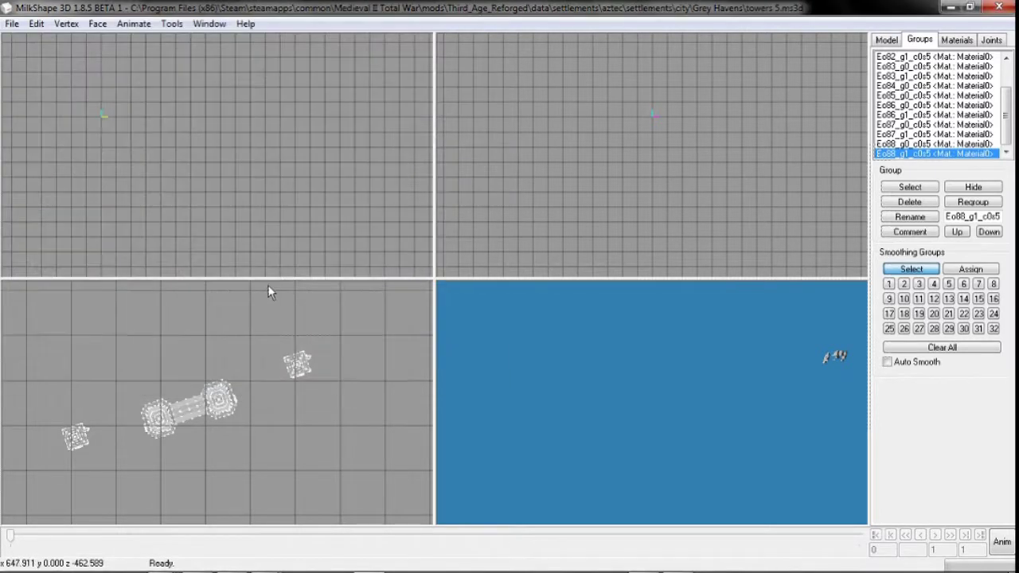
- Restore the deleted geometry, keep the wall groups, and delete the terrain and towers
scroll(963, 57, up, 12)
double_click(957, 58)
key(Delete)
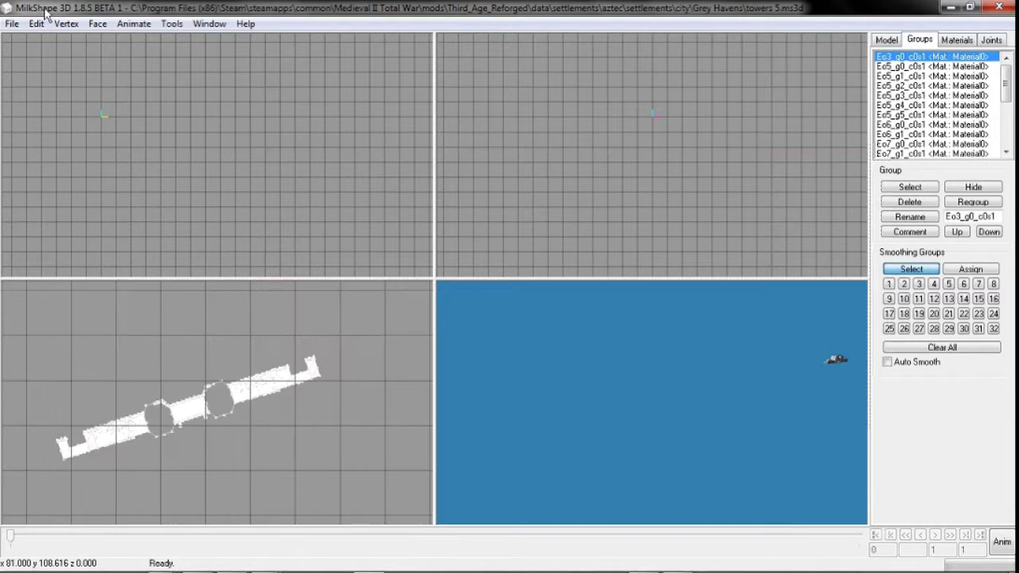
- Save the isolated walls as walls5.ms3d in the Grey Havens folder
click(12, 23)
click(58, 92)
click(240, 262)
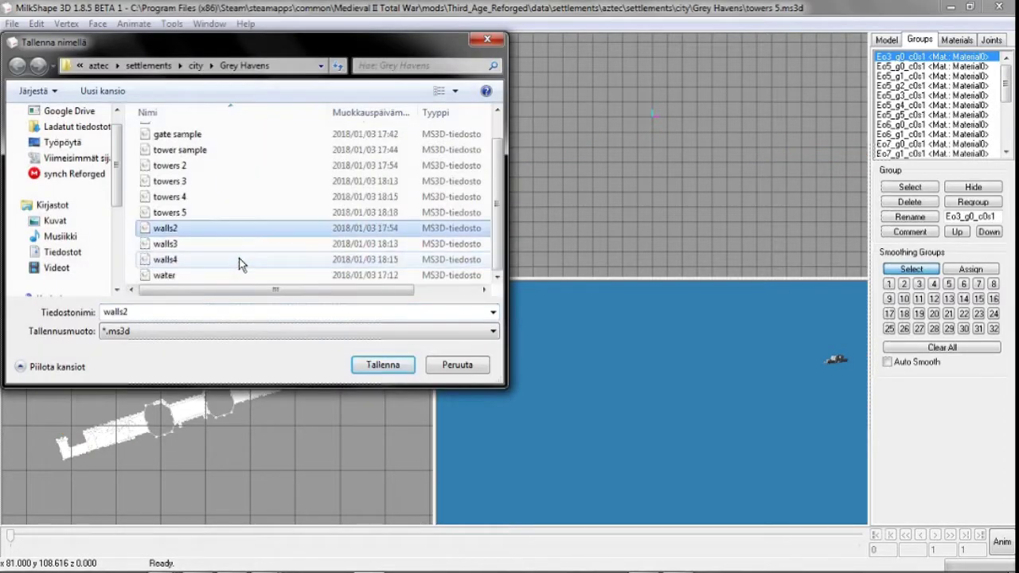
click(195, 259)
click(241, 313)
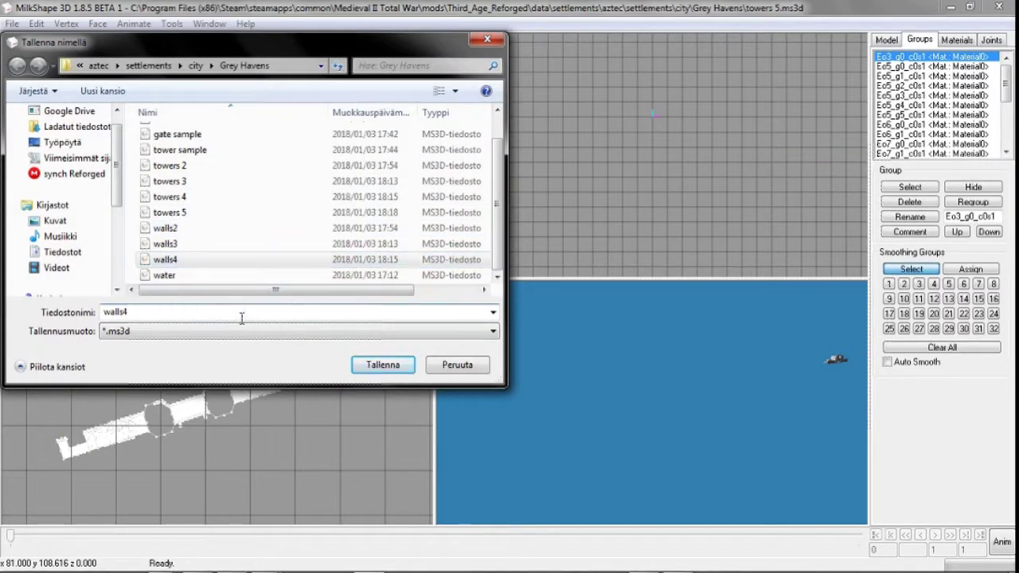
key(BackSpace)
text(5)
click(375, 362)
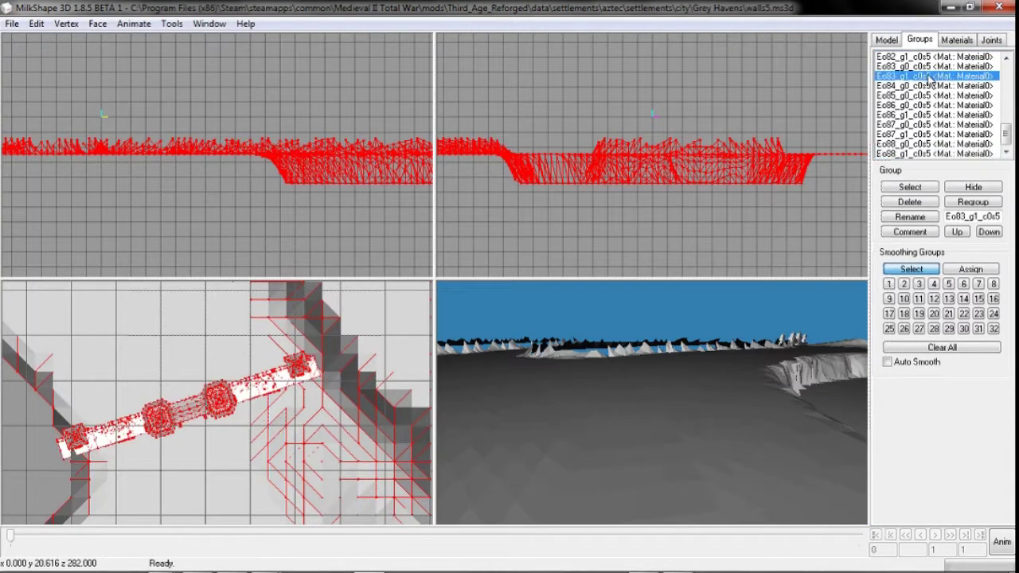
- Bring back the full model and deselect the terrain group so only the walls and towers stay selected
scroll(930, 80, up, 5)
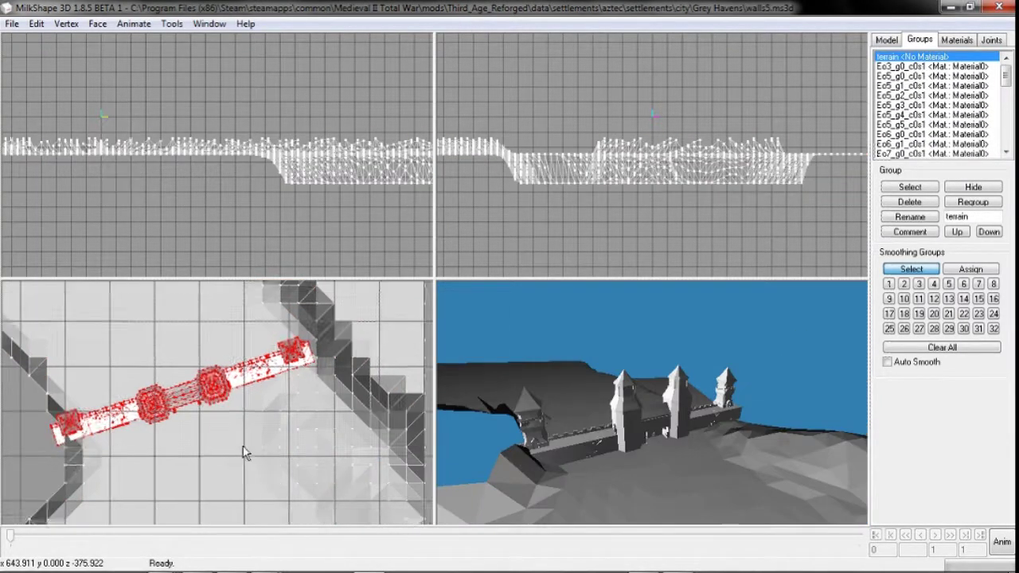
scroll(246, 461, down, 3)
middle_drag(252, 478, 262, 189)
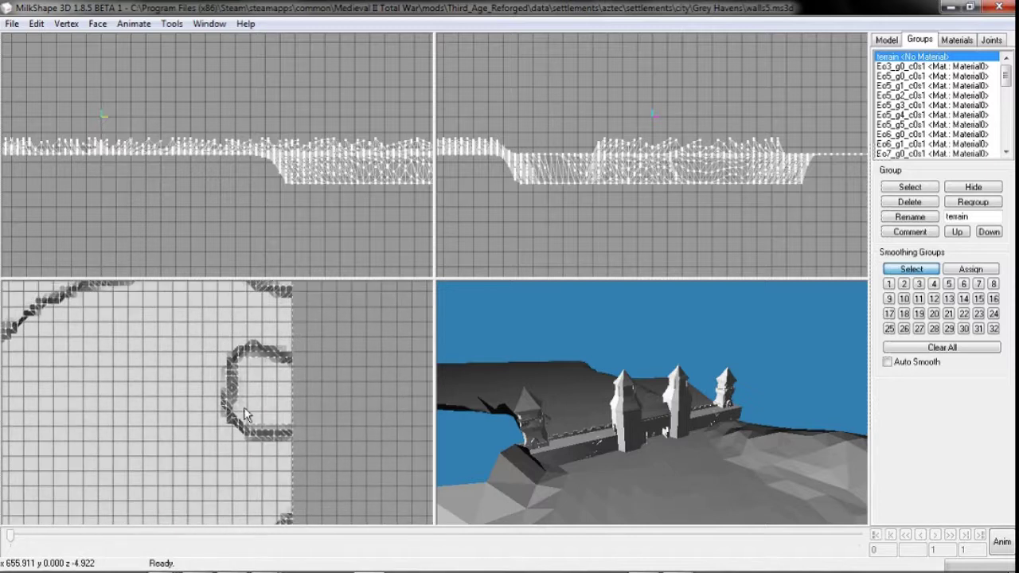
middle_drag(244, 407, 225, 105)
- Switch to IWTE, open the worldterrain file from the city folder, and inspect the hills in the enlarged World3D view
mouse_move(301, 563)
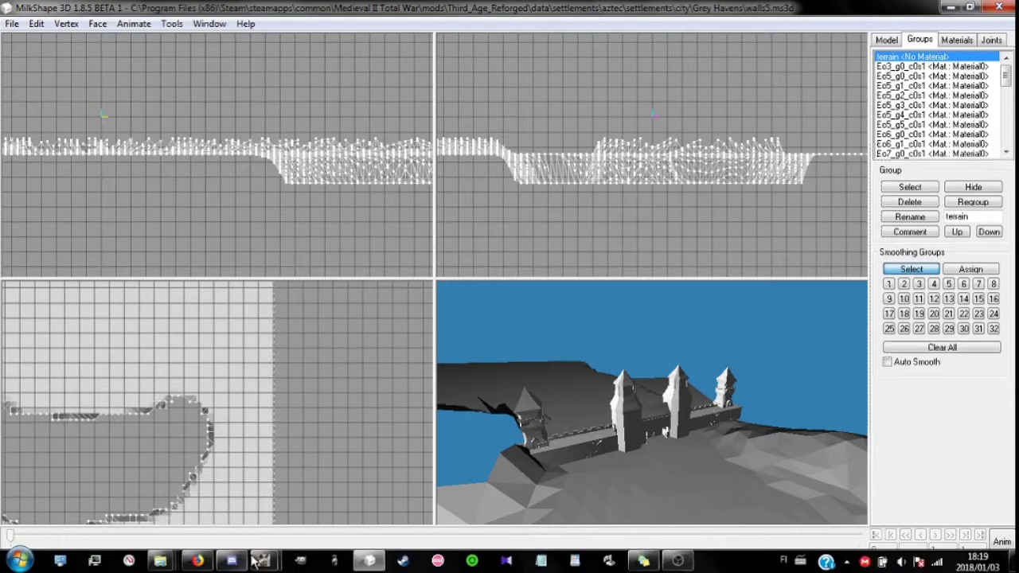
click(261, 560)
click(287, 482)
click(23, 25)
click(217, 76)
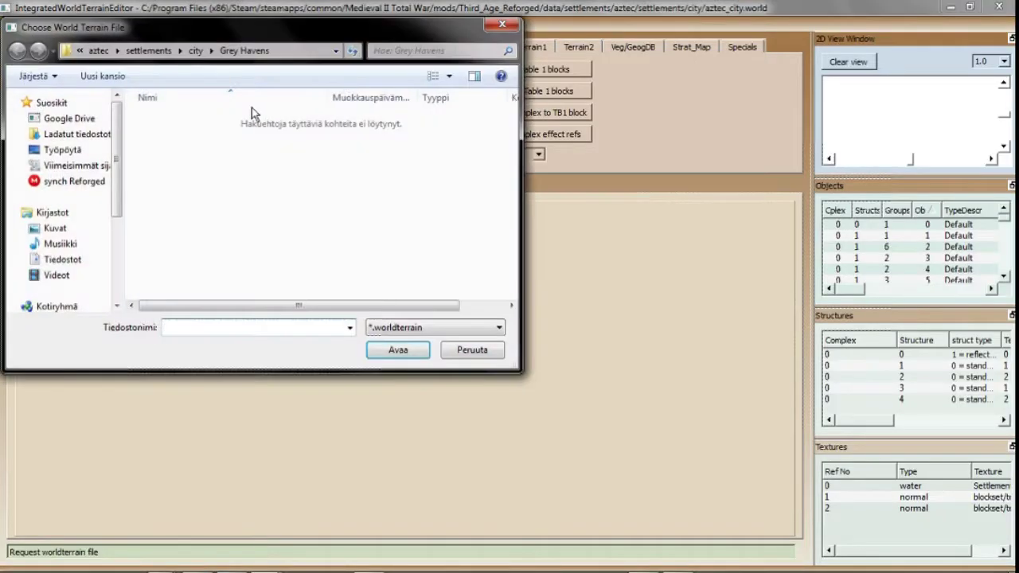
click(195, 53)
double_click(358, 158)
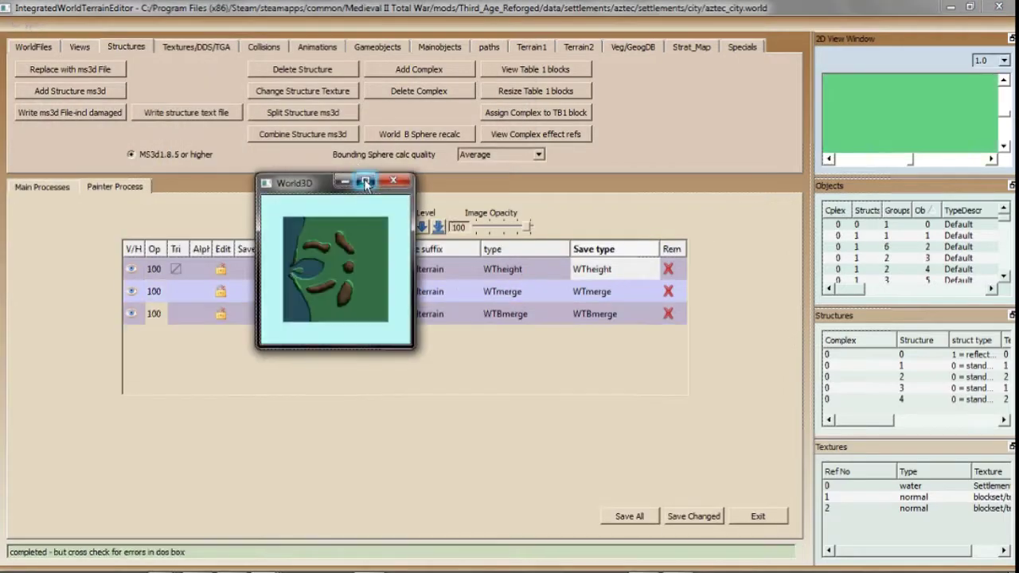
click(364, 182)
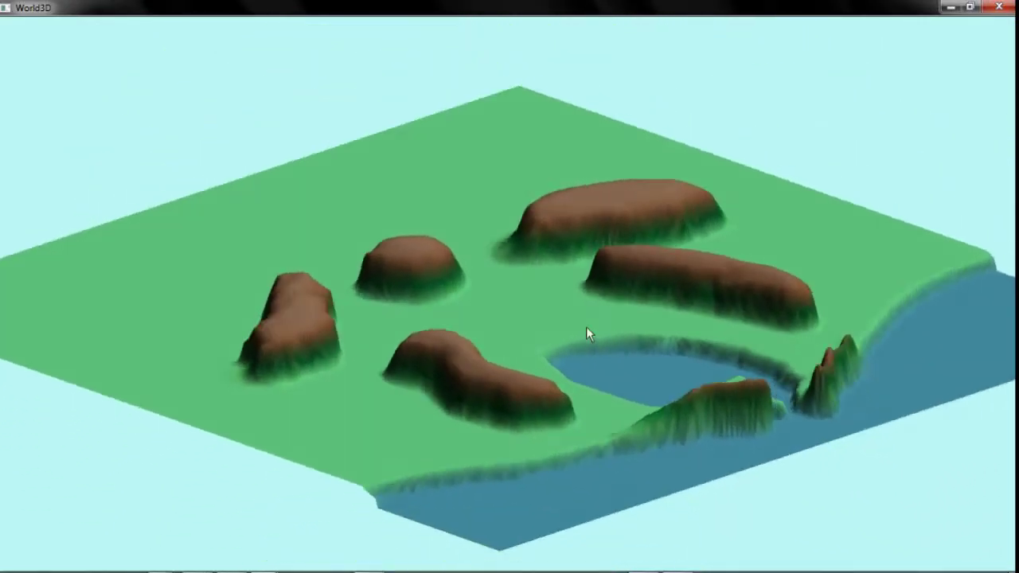
drag(586, 326, 700, 359)
- Return to MilkShape 3D and move the walls and towers in the top view to the hill's rounded end near the map edge
mouse_move(469, 555)
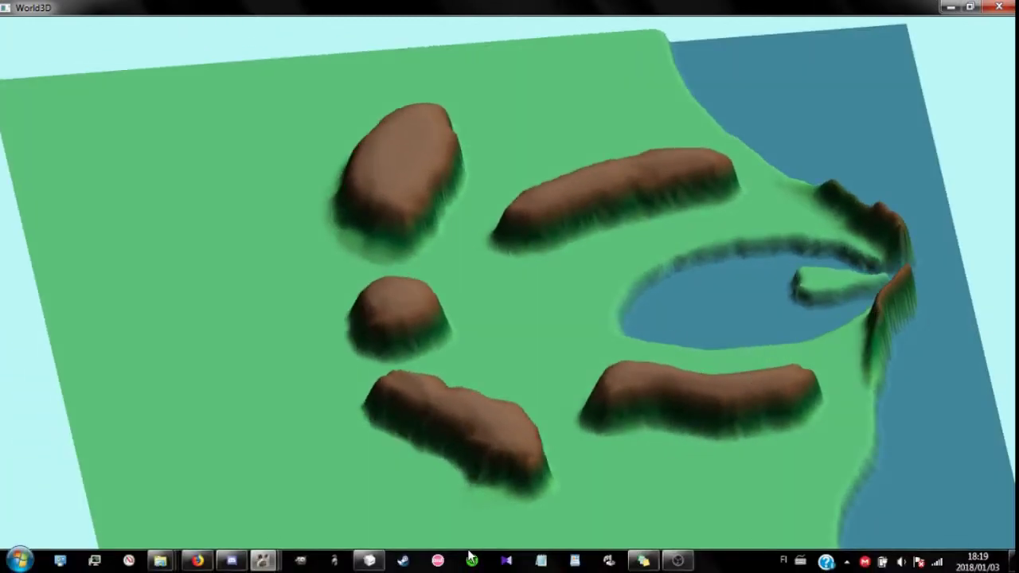
mouse_move(368, 563)
click(365, 509)
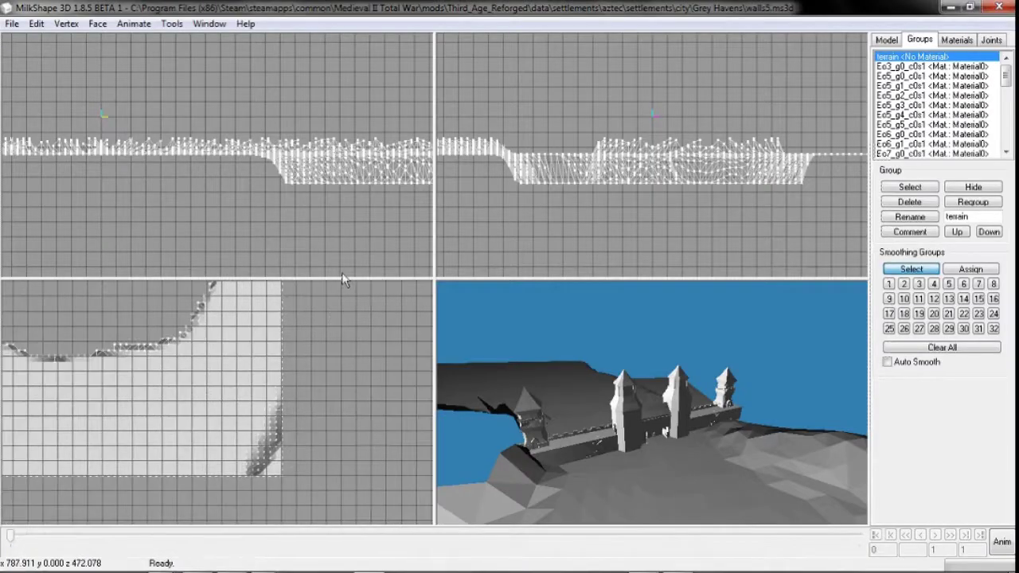
click(887, 39)
drag(368, 398, 377, 567)
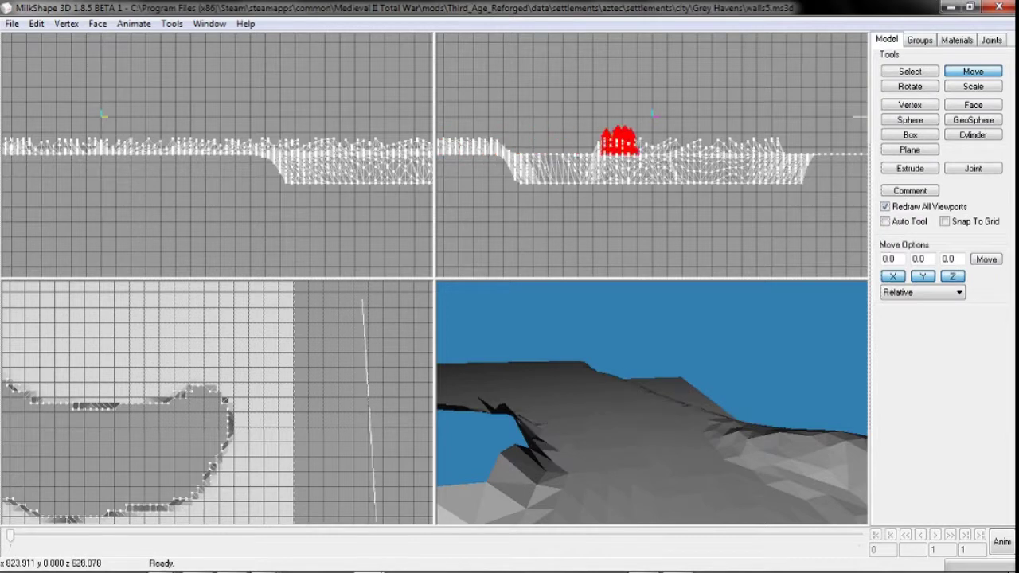
scroll(361, 347, up, 5)
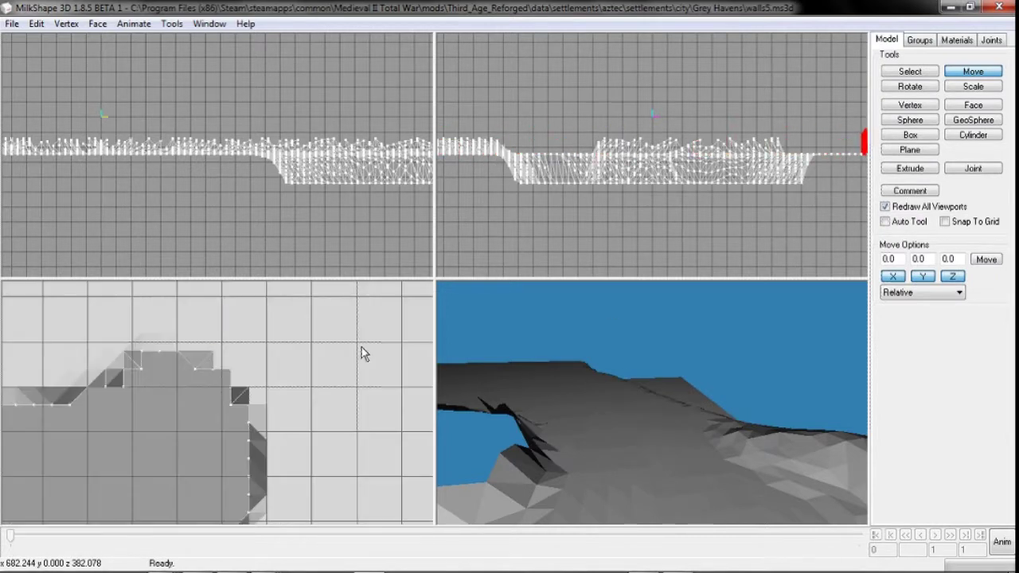
drag(435, 350, 391, 537)
- Rotate the walls and towers to horizontal in the top view and move them so one end meets the hill's edge
click(910, 86)
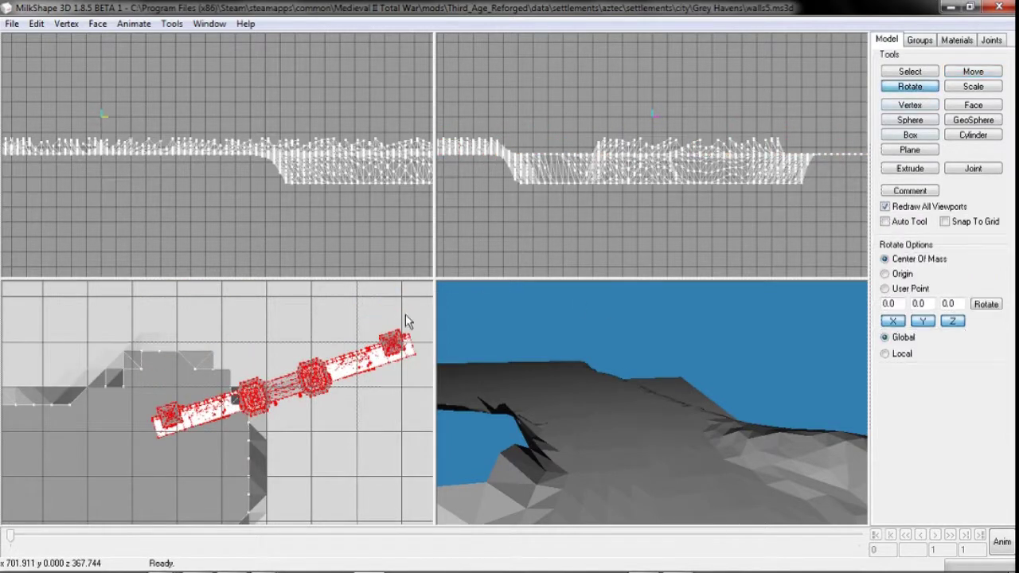
drag(405, 314, 386, 192)
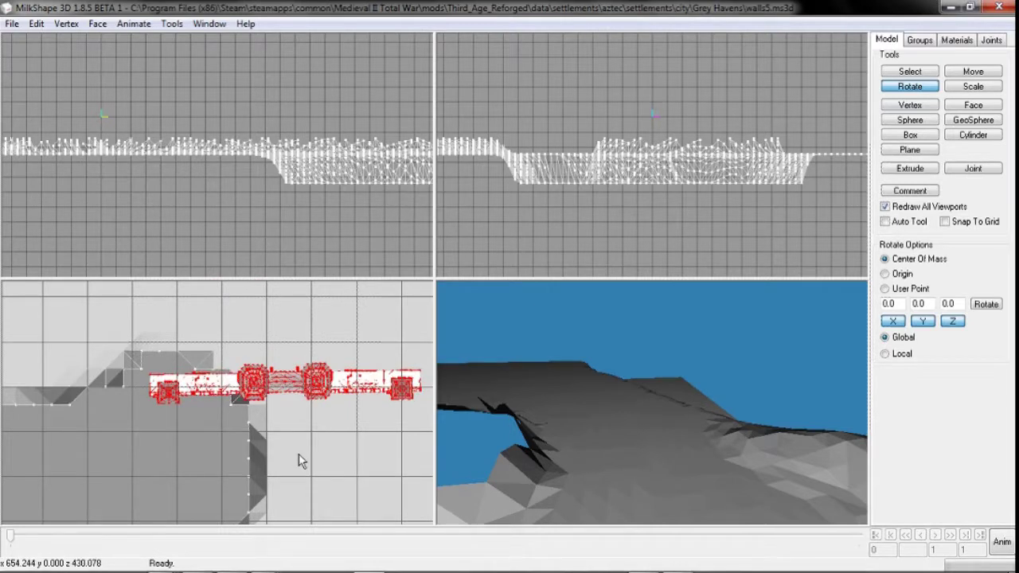
middle_drag(294, 480, 168, 424)
click(973, 72)
drag(256, 388, 357, 451)
middle_drag(356, 446, 313, 447)
scroll(316, 450, down, 5)
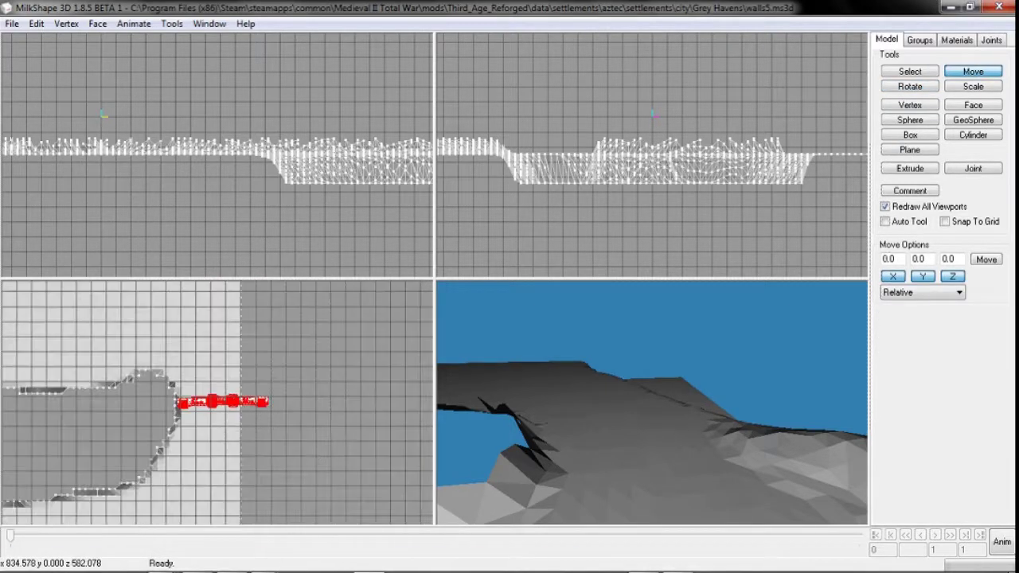
- Compare the walls' position in the top view with the hill layout in IWTE's World3D view
key(alt+Tab)
key(Tab)
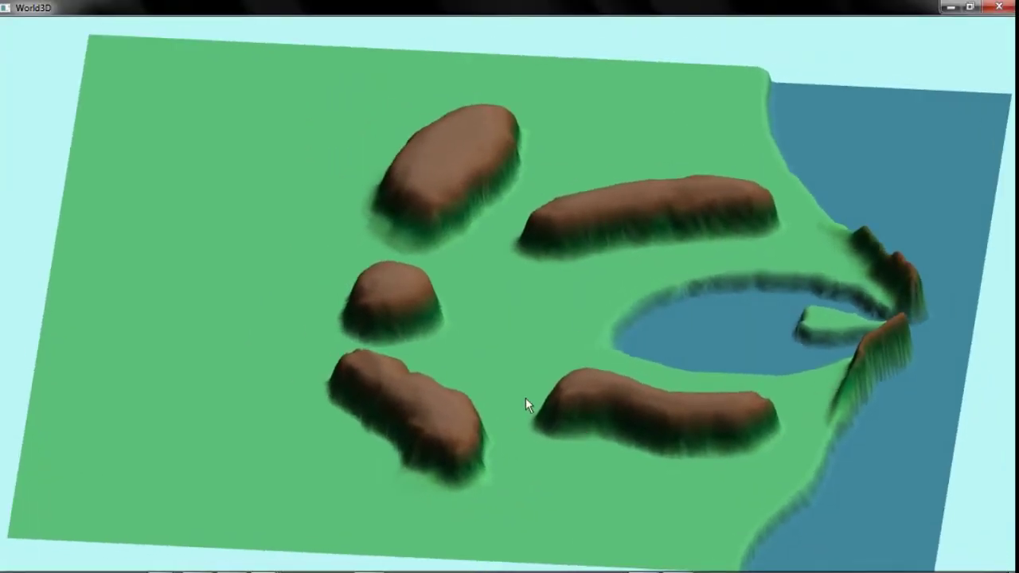
click(949, 6)
ctrl+drag(321, 445, 324, 514)
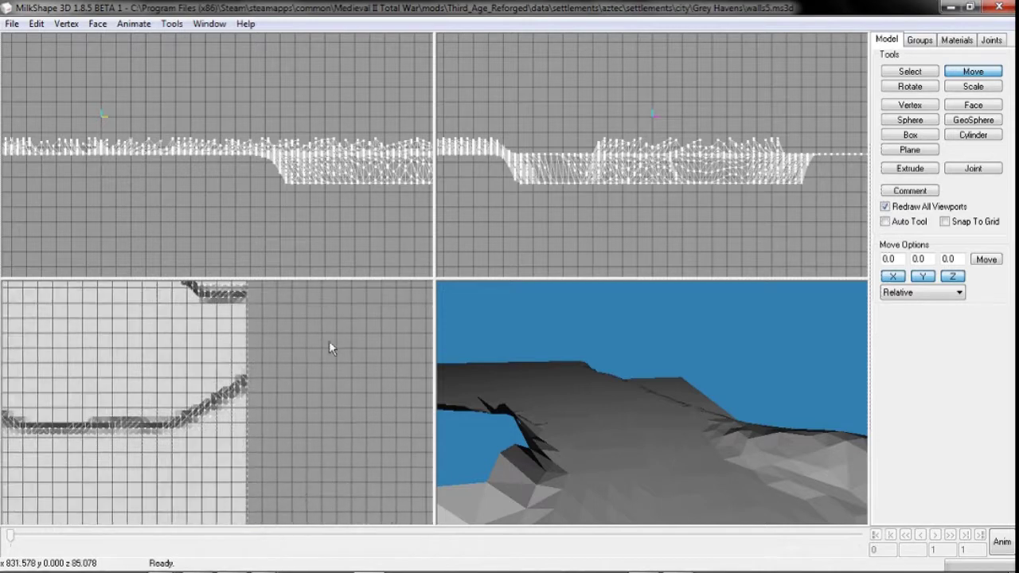
ctrl+drag(329, 341, 328, 439)
ctrl+drag(311, 356, 311, 105)
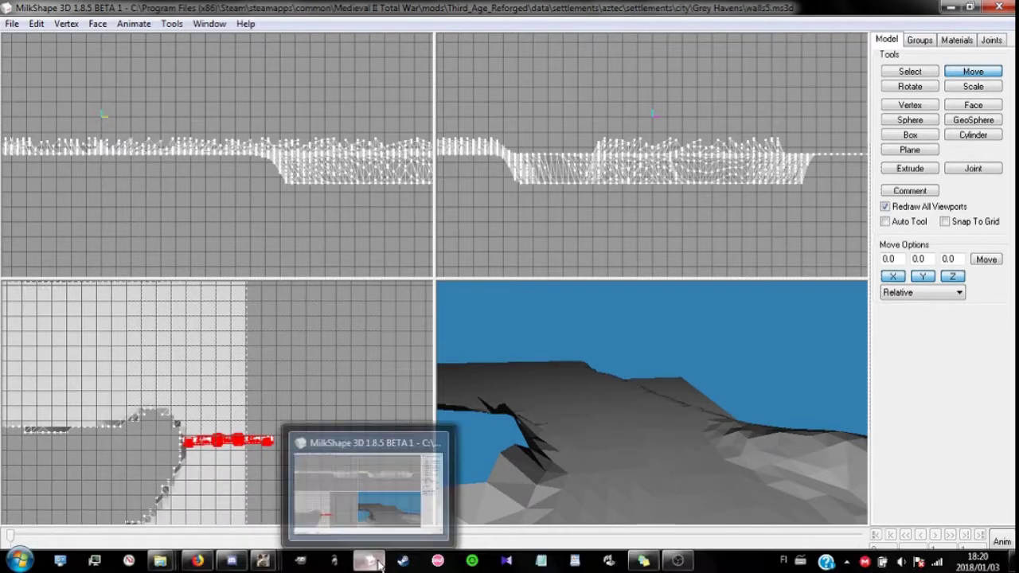
mouse_move(368, 560)
mouse_move(451, 503)
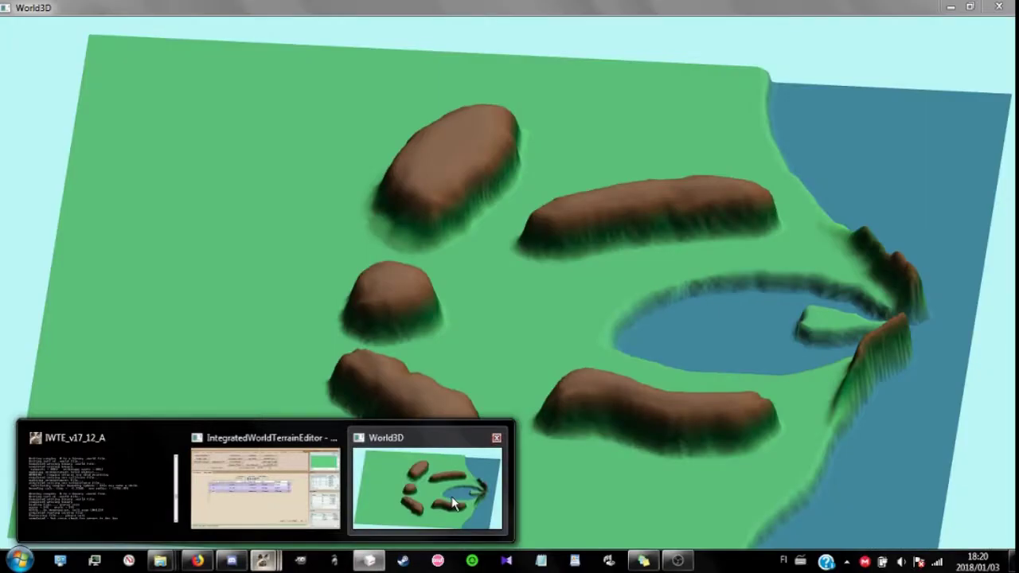
- Rotate the walls and towers slightly counterclockwise in the top view so they slant out from the hill past the map edge
key(ctrl+r)
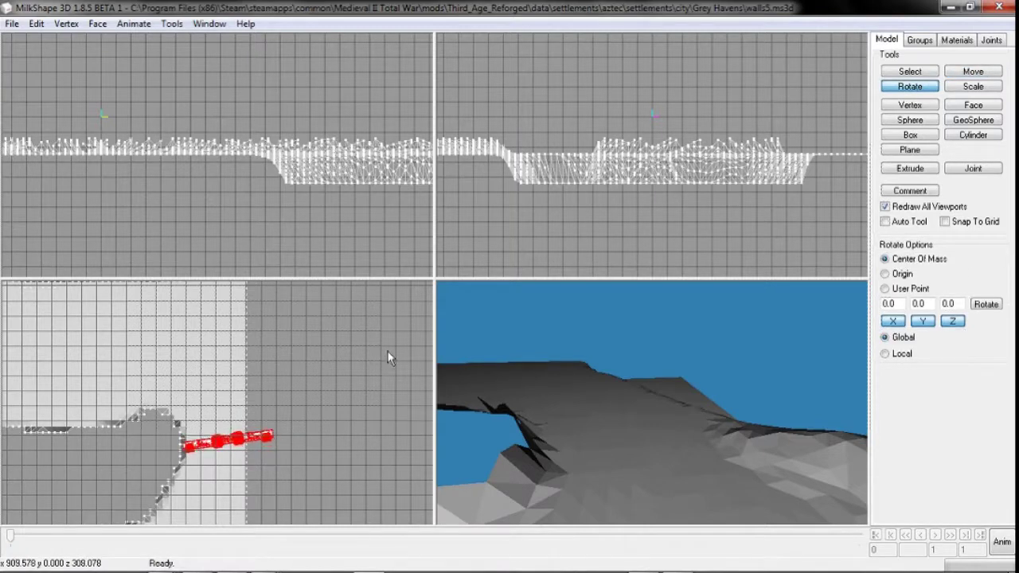
drag(388, 352, 386, 354)
scroll(301, 456, up, 3)
ctrl+drag(299, 454, 290, 372)
scroll(300, 425, down, 3)
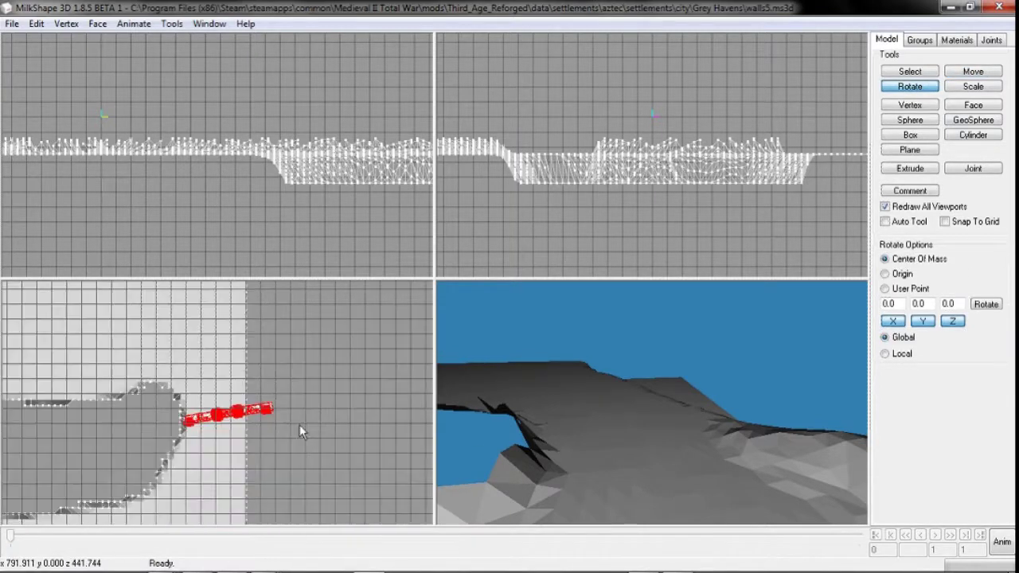
- Select the whole model, deselect the tower and gate groups, and delete everything else so only the towers remain
key(ctrl+a)
click(919, 40)
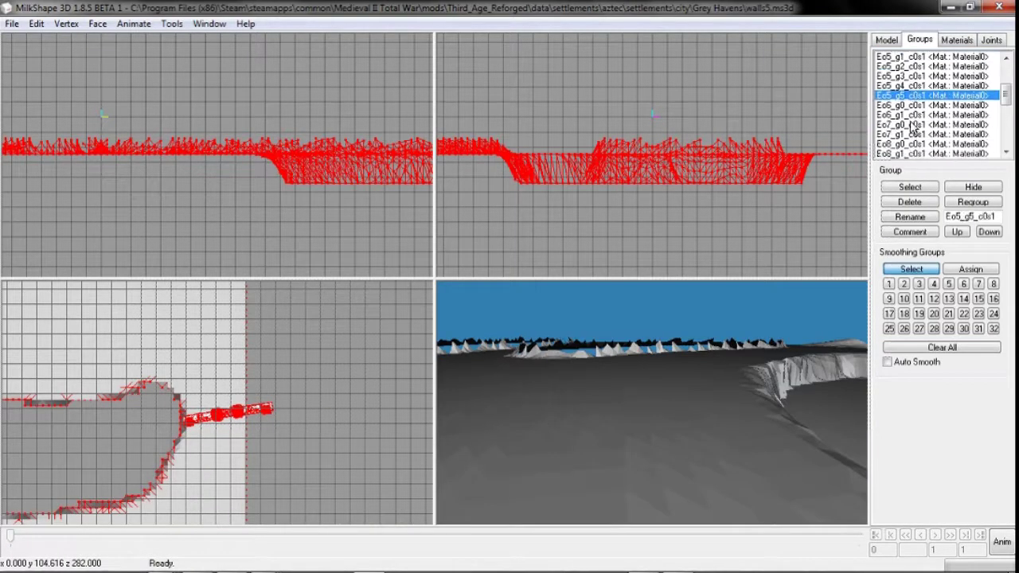
scroll(913, 127, down, 5)
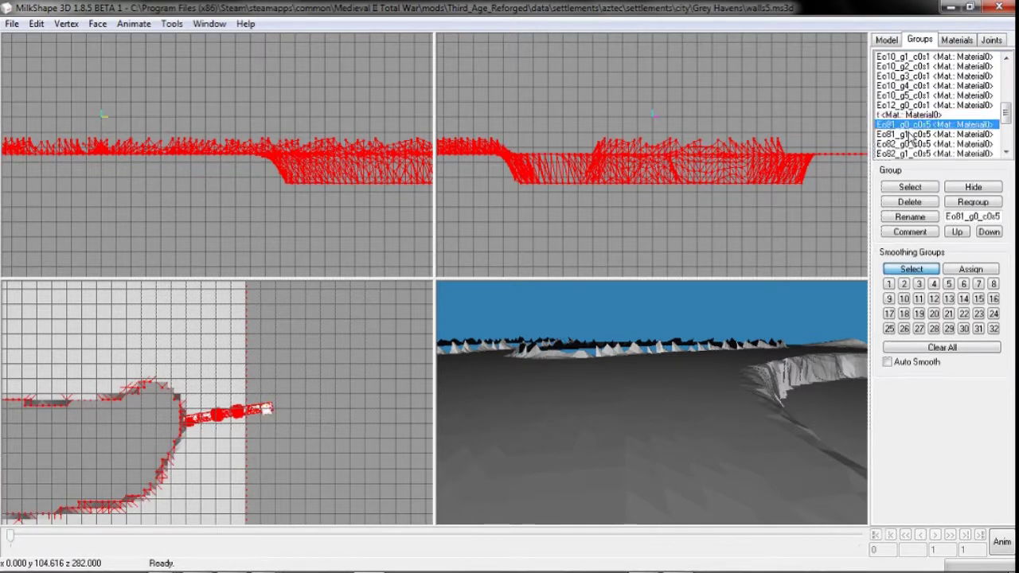
scroll(924, 130, down, 2)
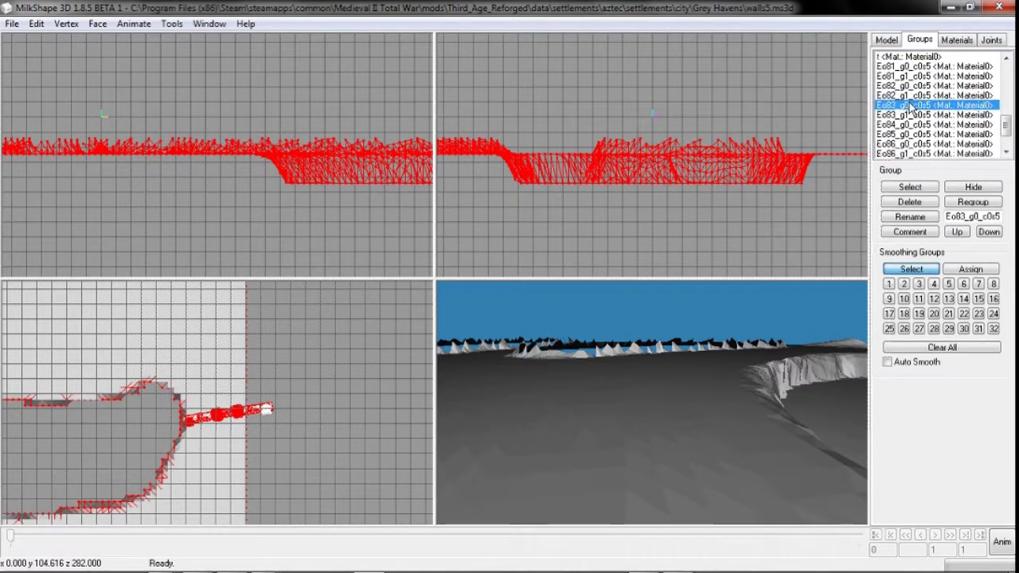
click(915, 125)
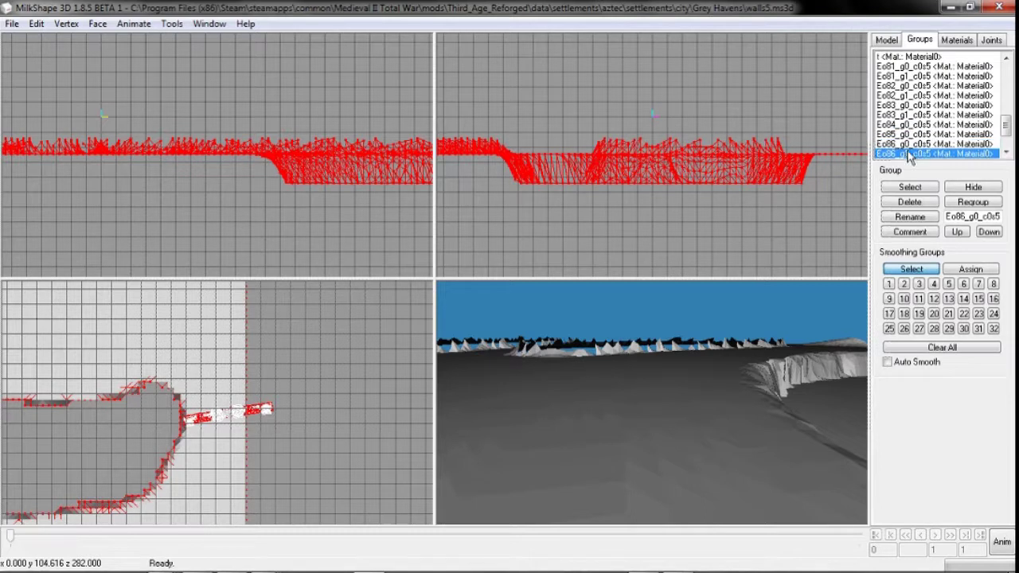
scroll(910, 157, down, 1)
click(921, 116)
click(912, 145)
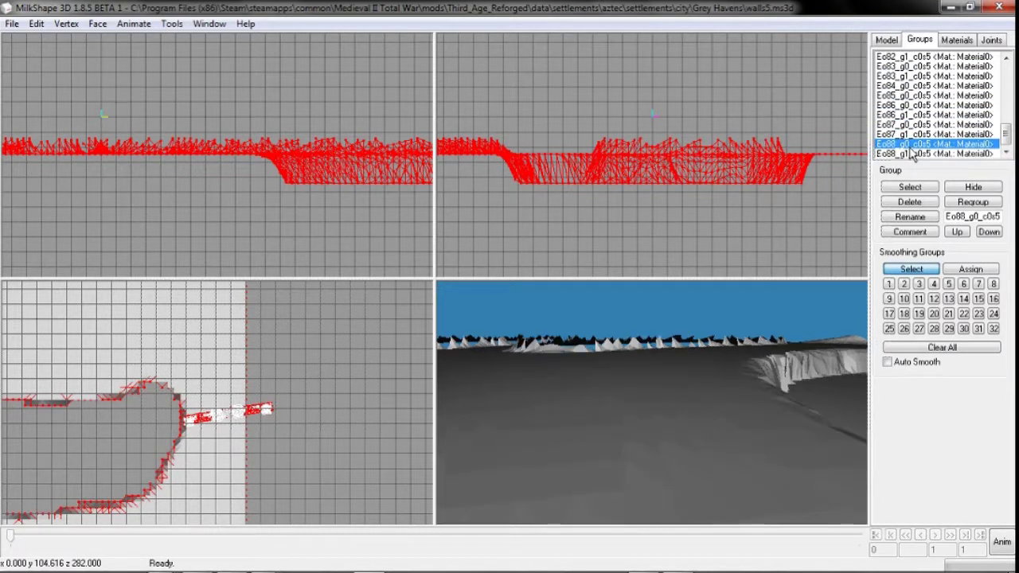
key(Delete)
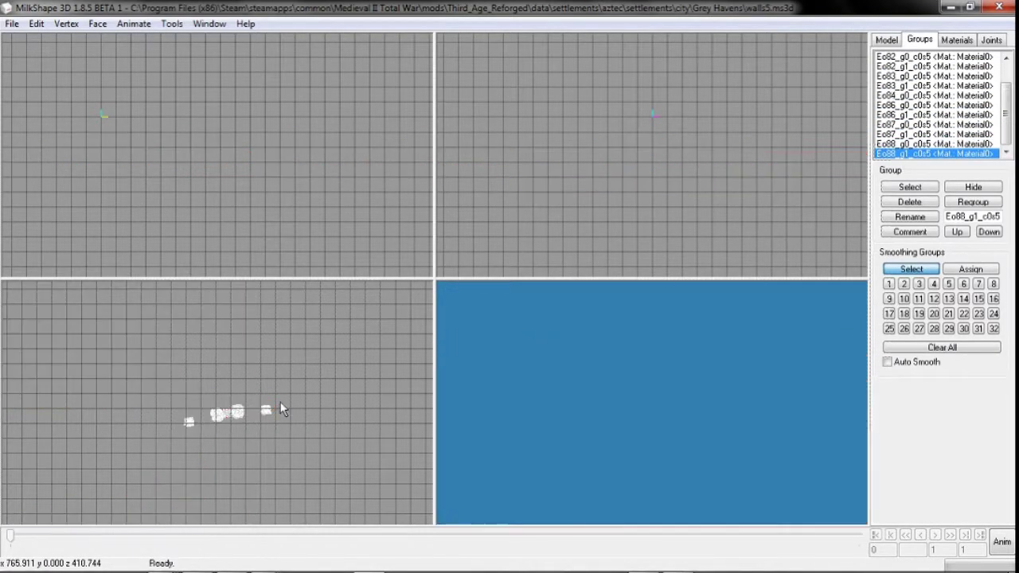
click(910, 232)
click(537, 422)
- Save the isolated towers in the Grey Havens folder as a new ms3d file named towers 6
click(12, 23)
click(43, 92)
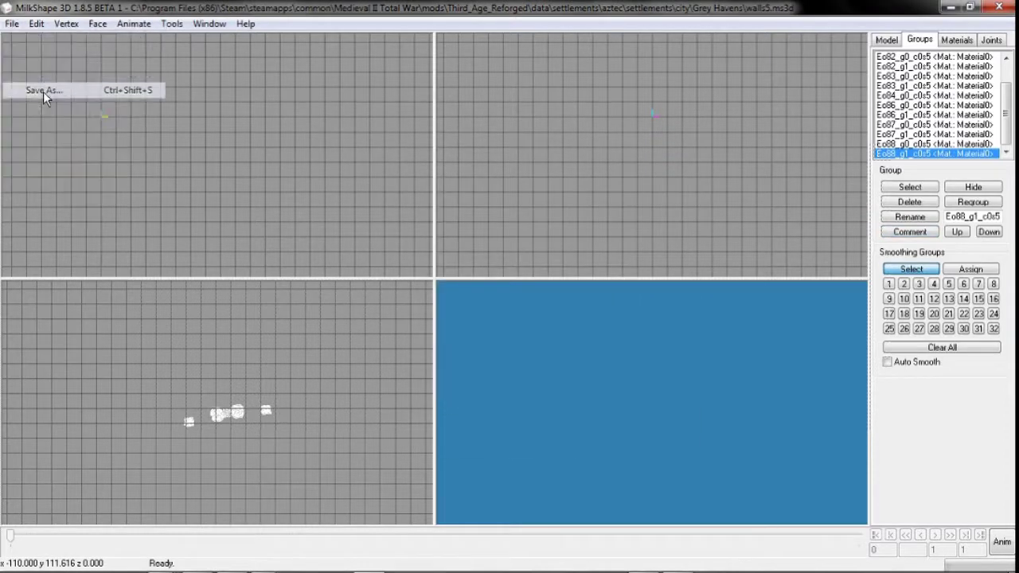
click(232, 247)
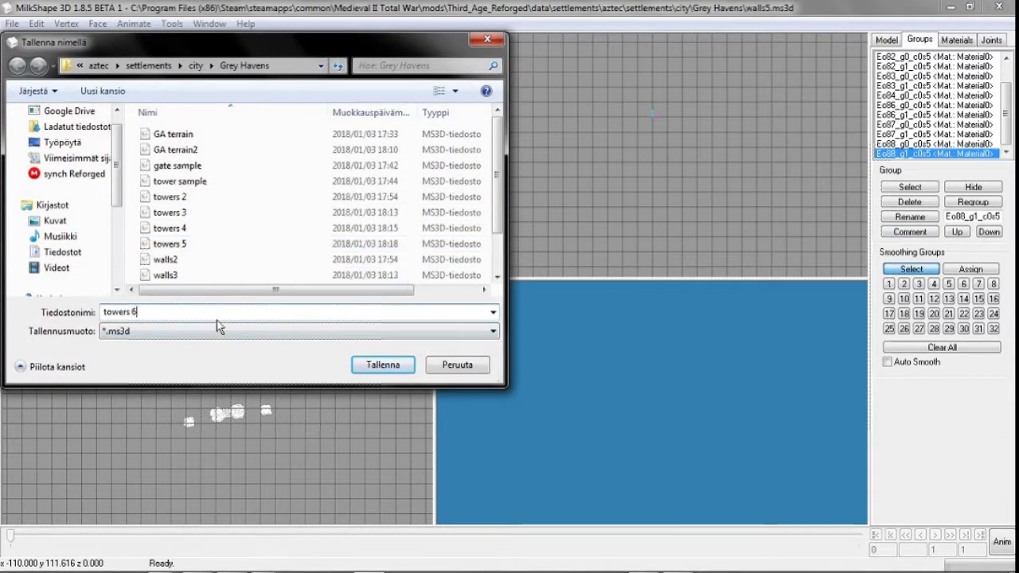
click(383, 364)
- Undo the deletion and remove the towers and terrain instead, leaving only the wall groups
key(ctrl+z)
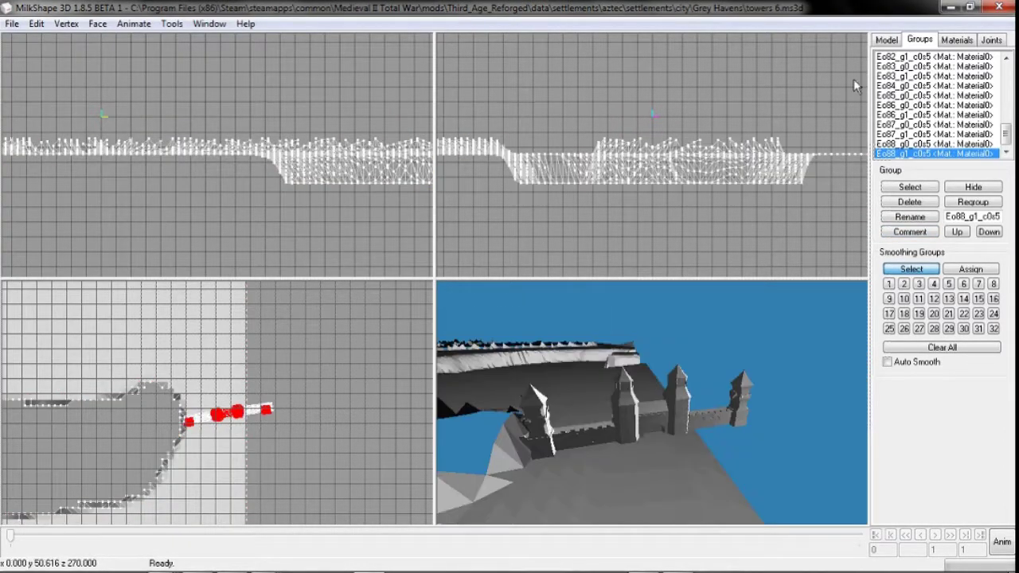
scroll(955, 61, up, 9)
double_click(952, 59)
key(Delete)
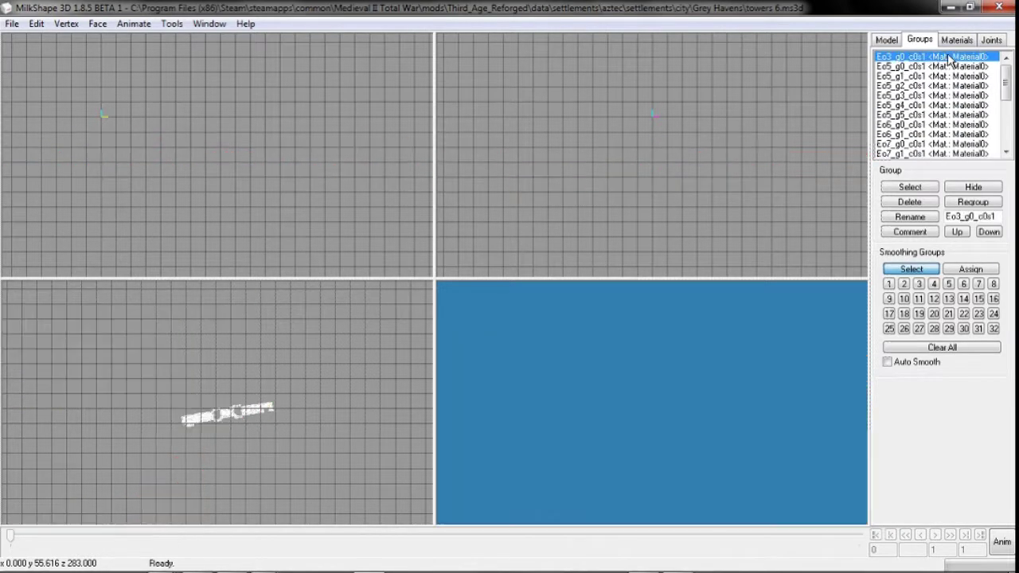
click(910, 232)
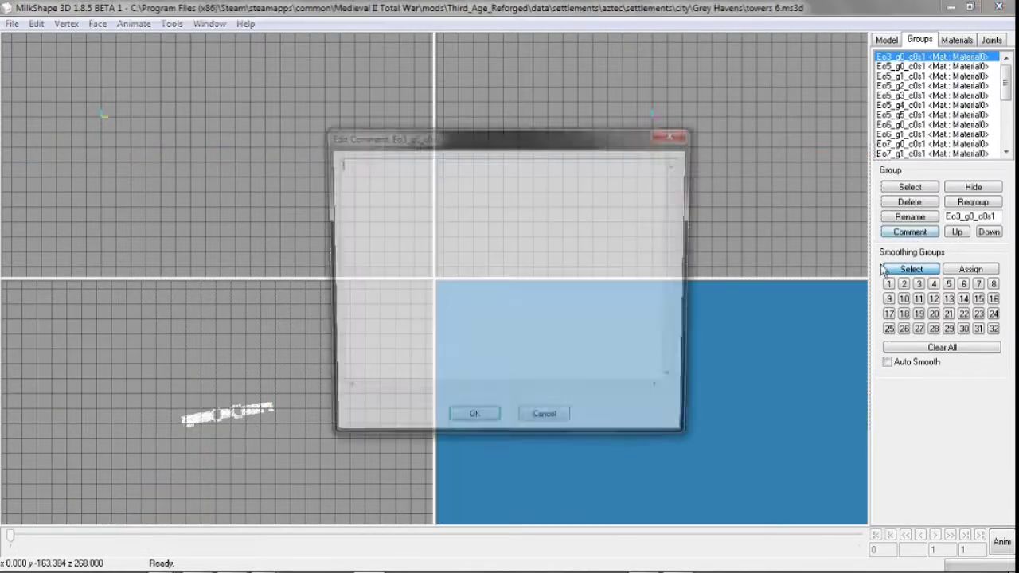
click(541, 418)
- Save the isolated walls in the Grey Havens folder as a new ms3d file named walls6
click(12, 23)
click(49, 91)
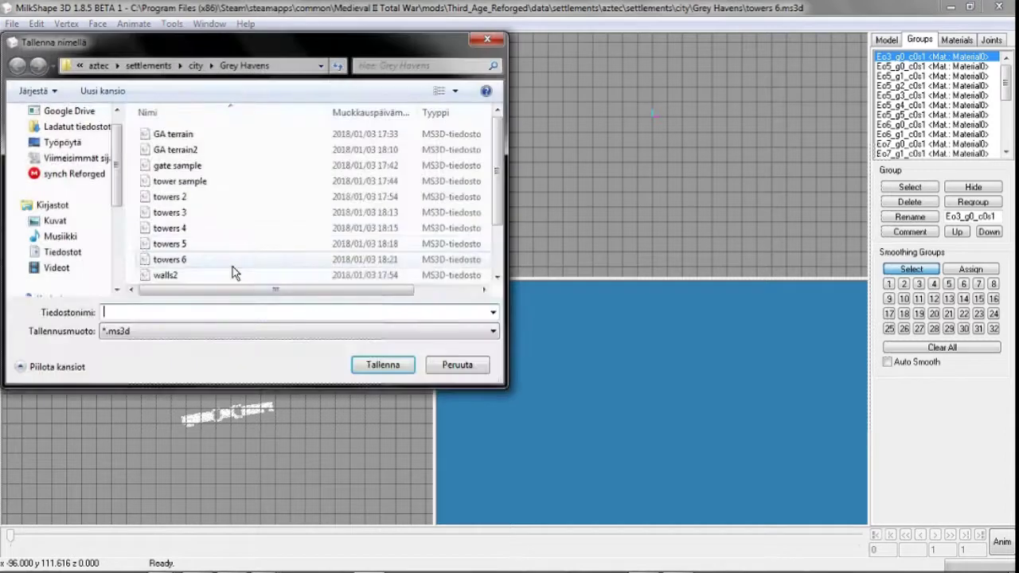
click(231, 273)
key(BackSpace)
text(6)
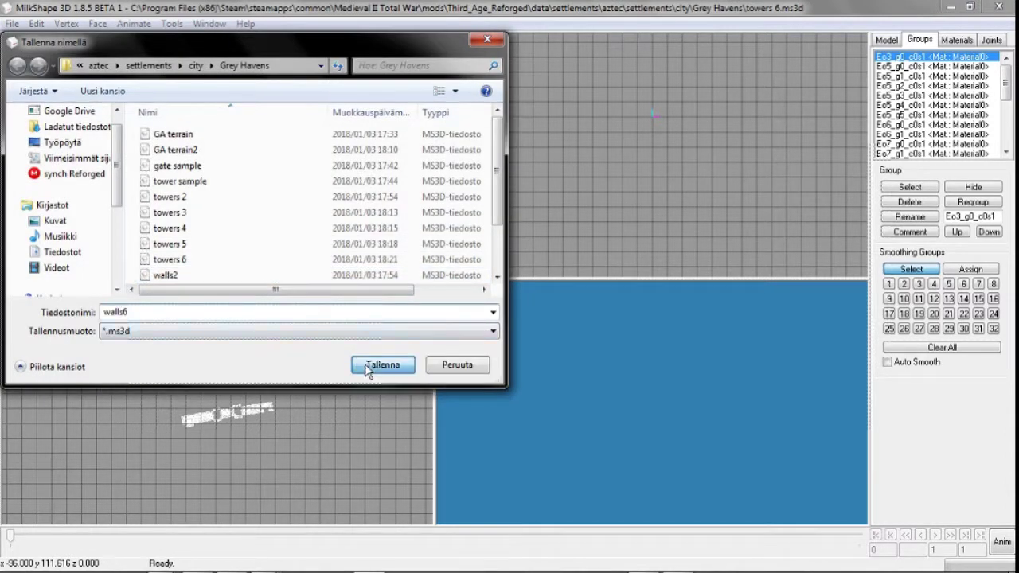
click(380, 364)
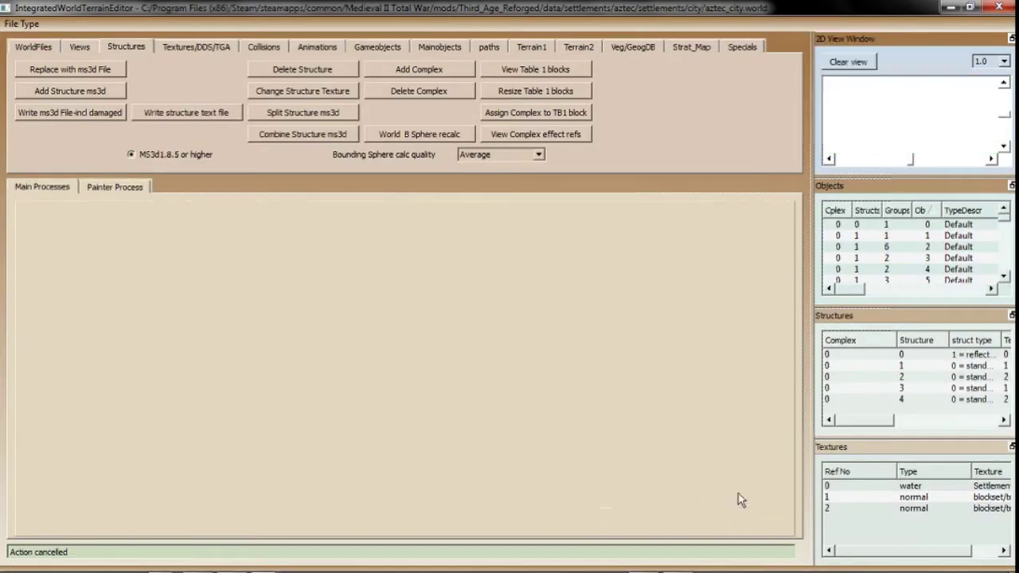
- Switch to the YouTube page and play The Two Towers Soundtrack-01-Foundations of Stone from the suggested videos
click(198, 562)
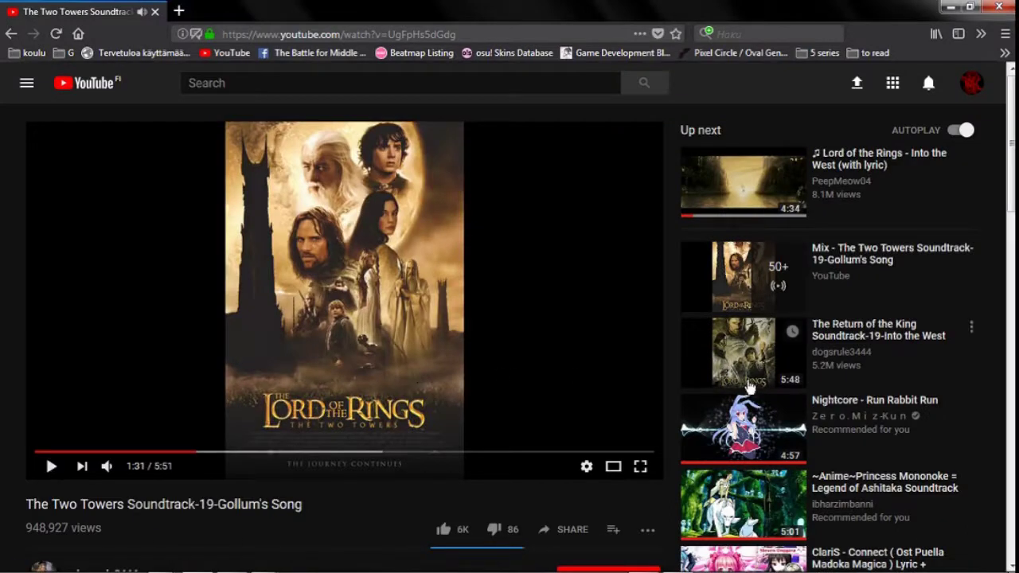
scroll(748, 387, down, 10)
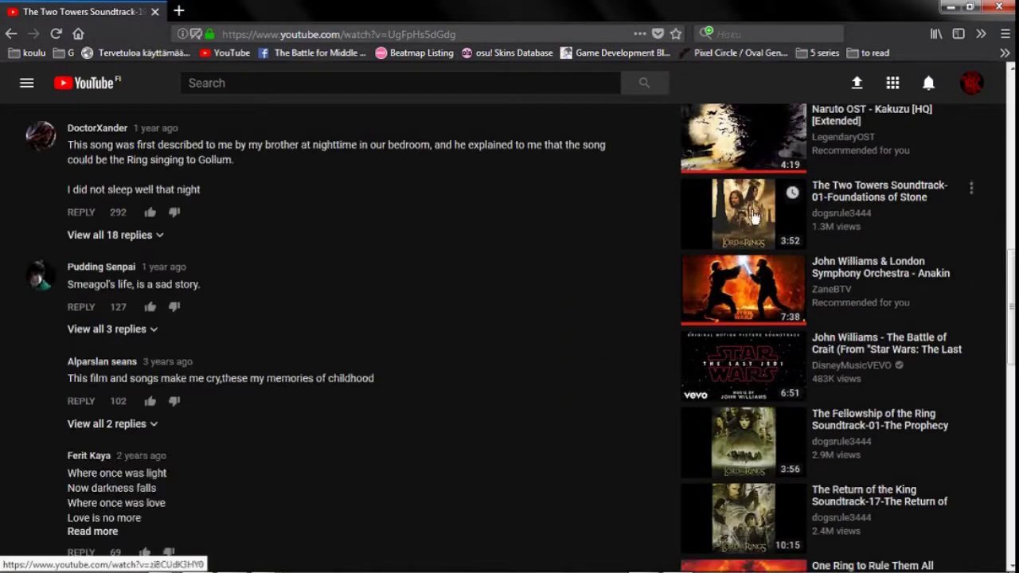
click(753, 216)
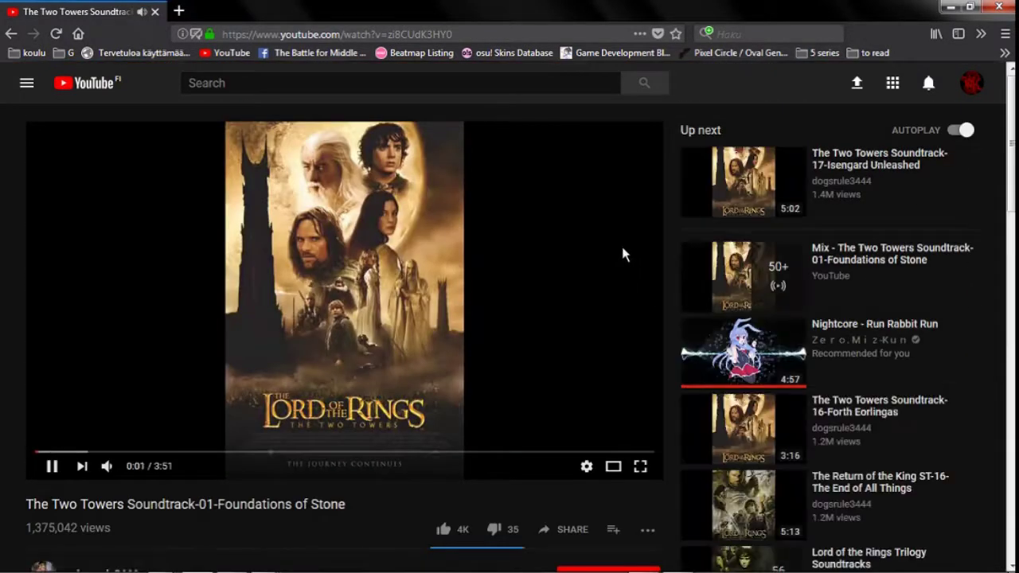
- Switch to IWTE and try to add aztec_city_WT as a standard structure in complex 0 with the elf_walls texture
mouse_move(263, 561)
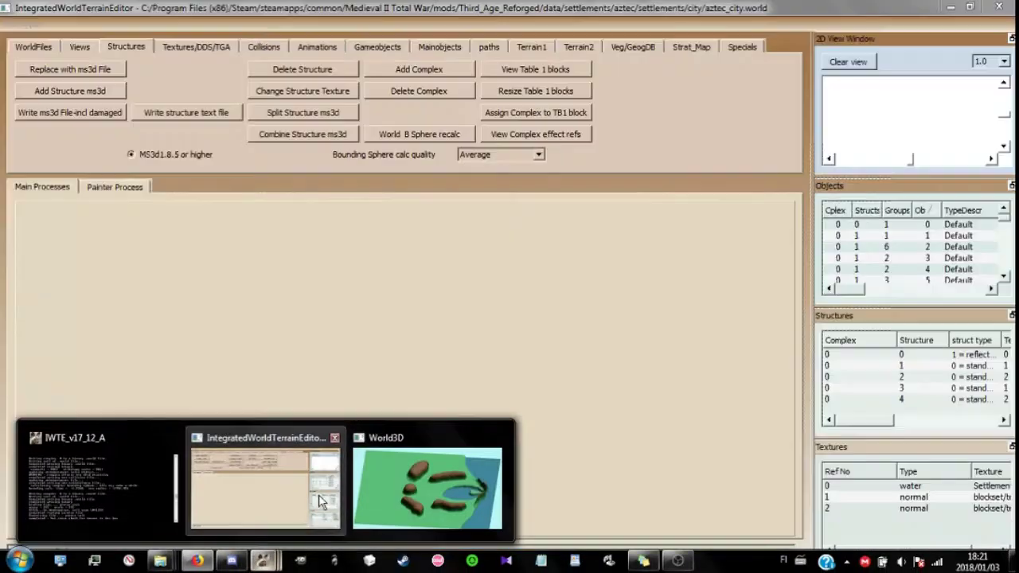
click(332, 484)
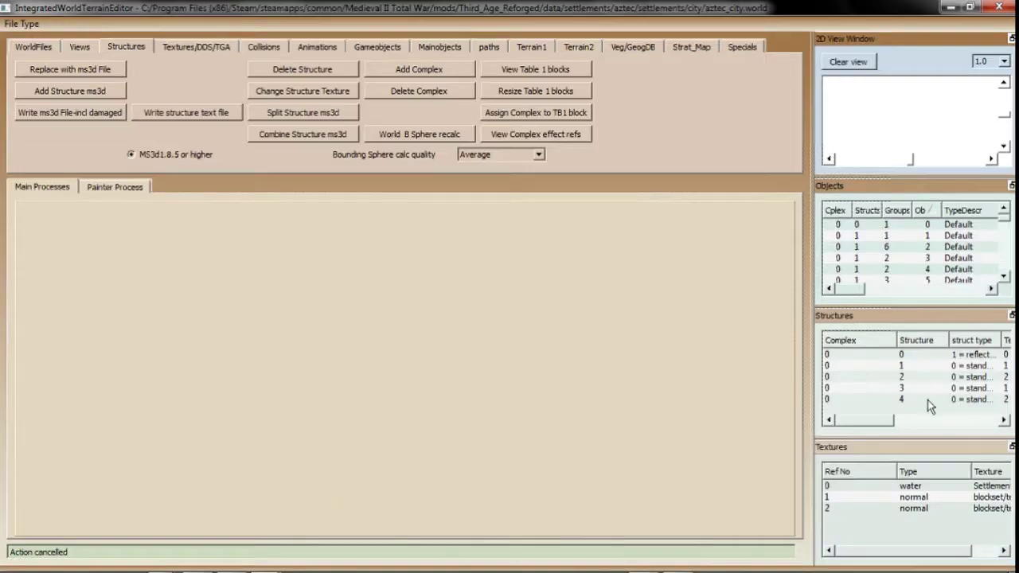
click(89, 96)
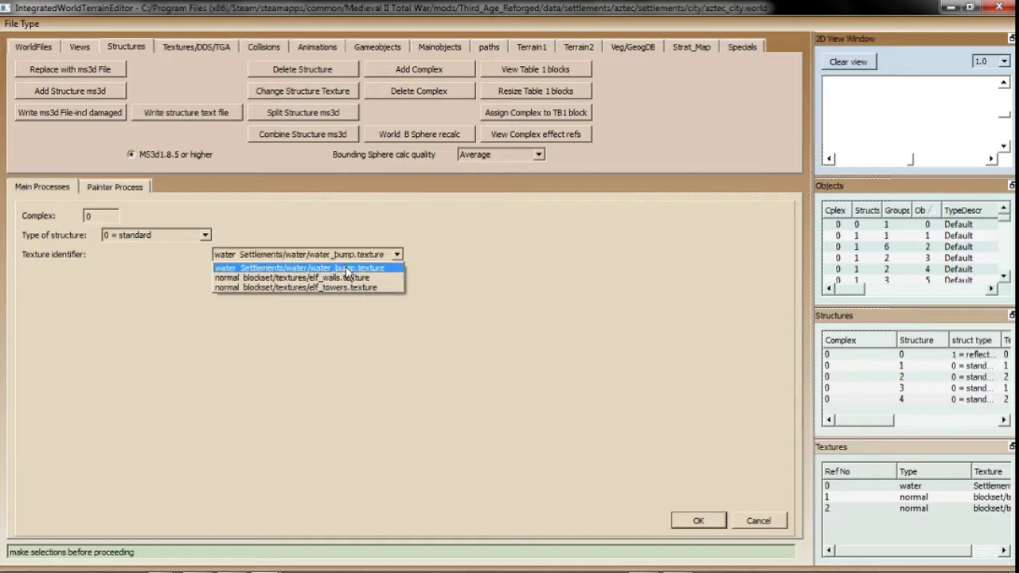
click(347, 279)
click(699, 522)
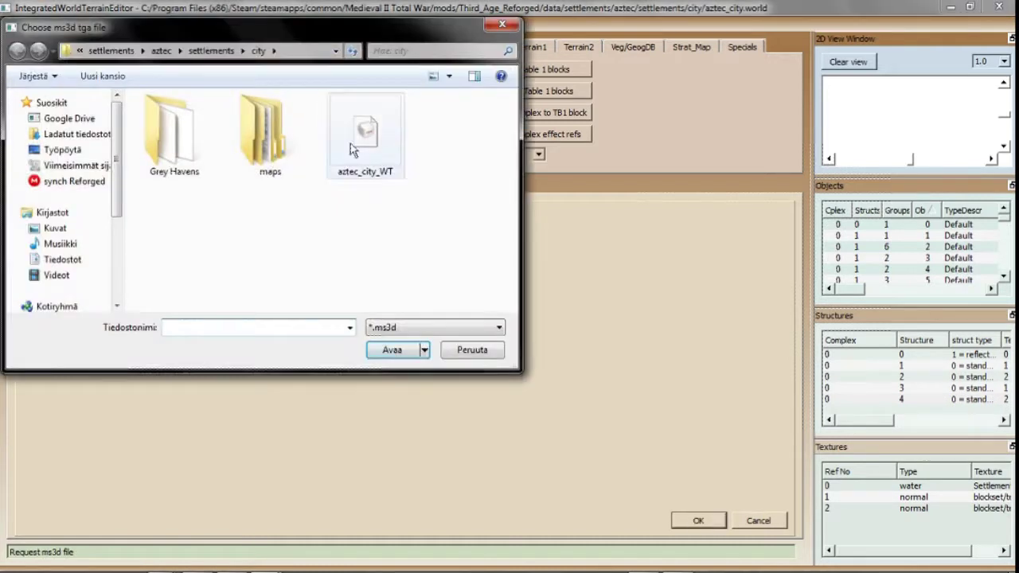
double_click(350, 146)
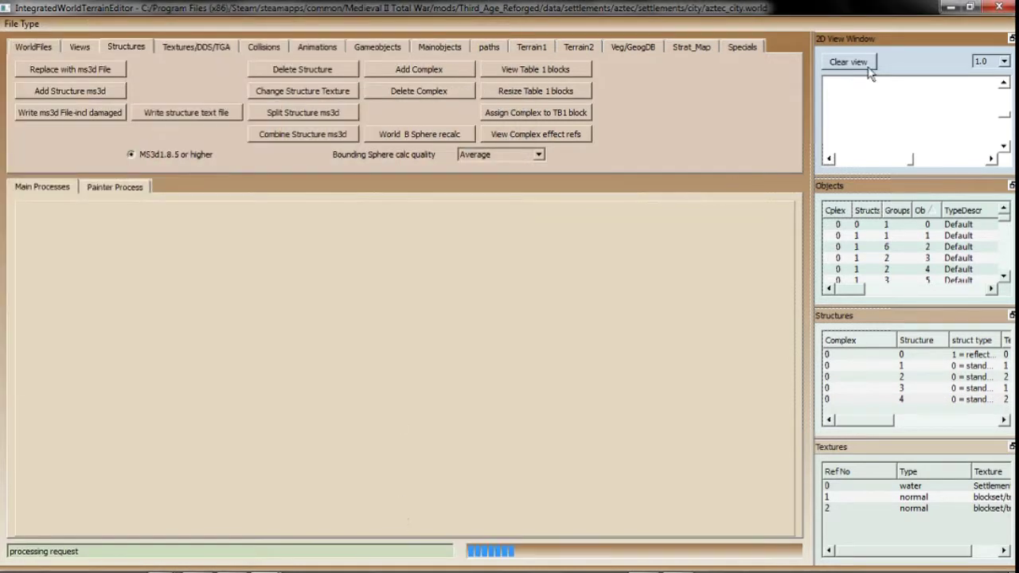
- Close the IWTE editor and its console window and relaunch IWTE
click(1000, 6)
mouse_move(273, 567)
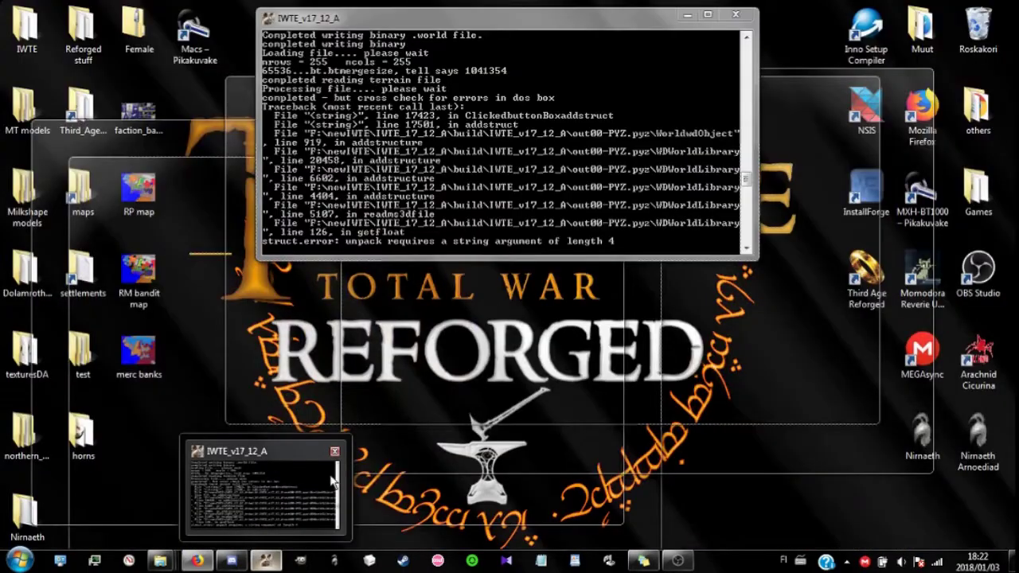
click(278, 514)
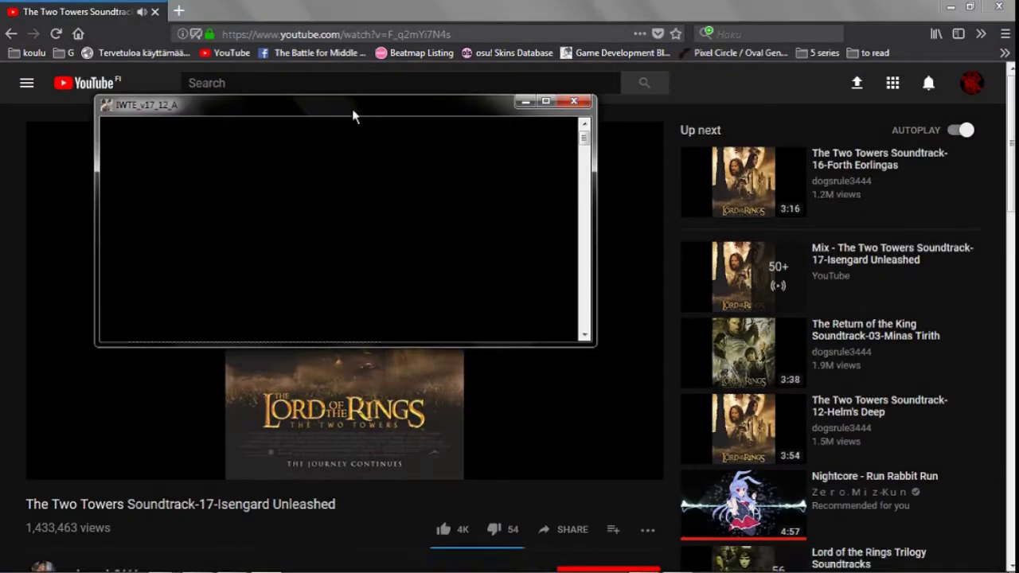
drag(354, 115, 448, 23)
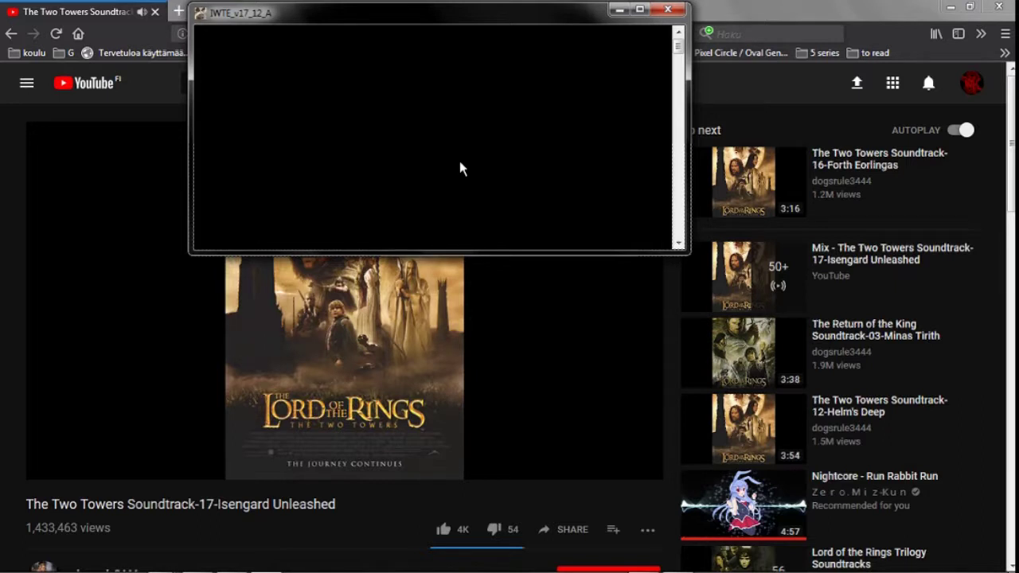
mouse_move(390, 444)
scroll(424, 366, down, 3)
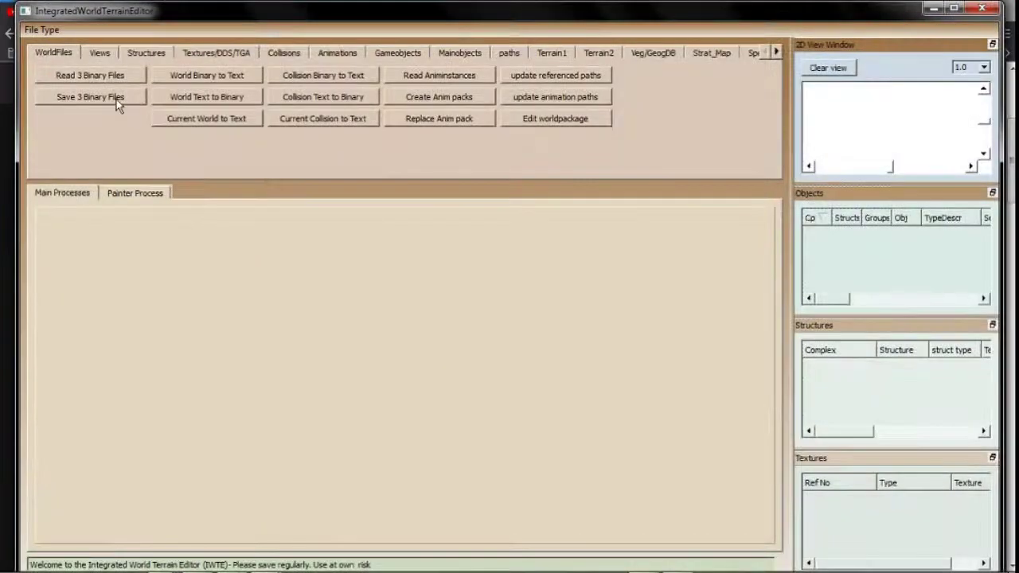
click(116, 99)
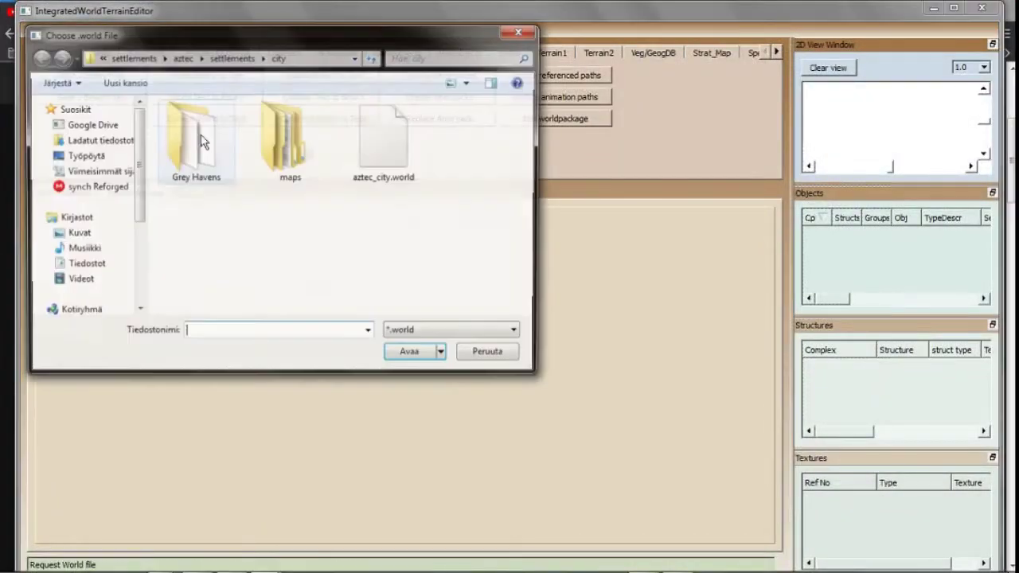
click(386, 149)
double_click(391, 154)
double_click(396, 159)
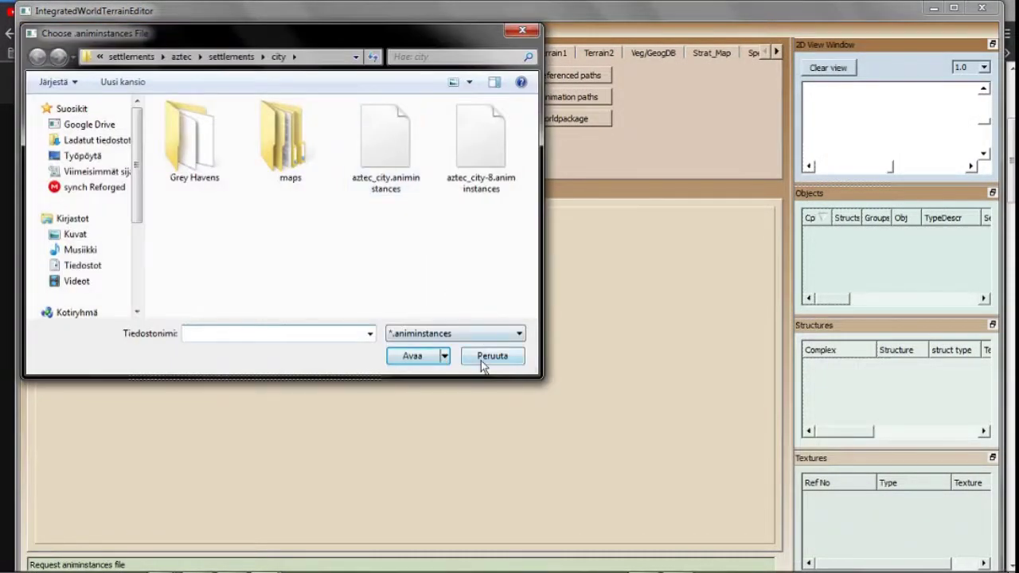
click(480, 360)
- Read the three aztec_city binary files (world, worldcollision and animinstances) into IWTE and maximize the editor window
click(86, 74)
double_click(395, 137)
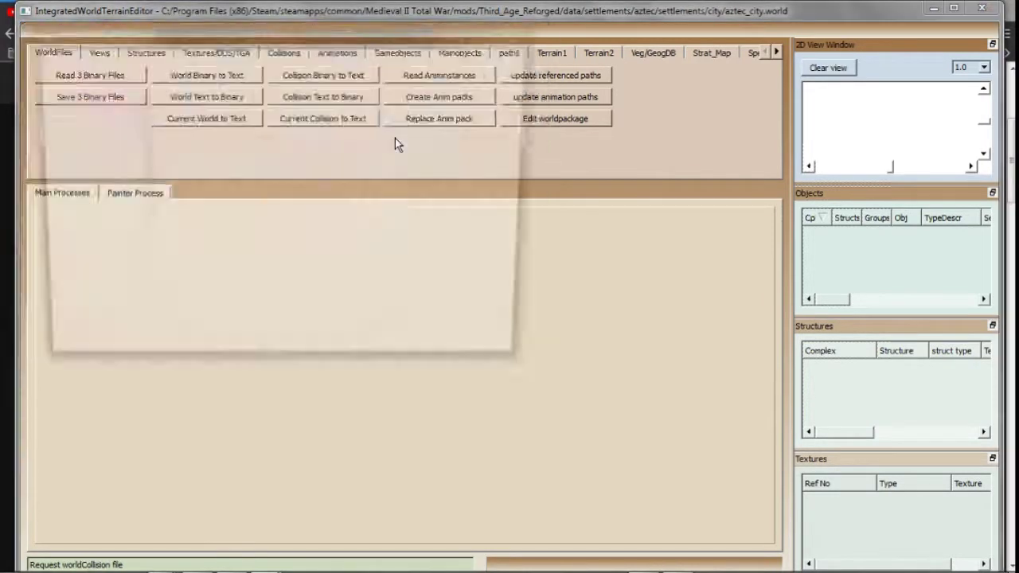
double_click(395, 138)
double_click(395, 138)
double_click(398, 144)
click(555, 296)
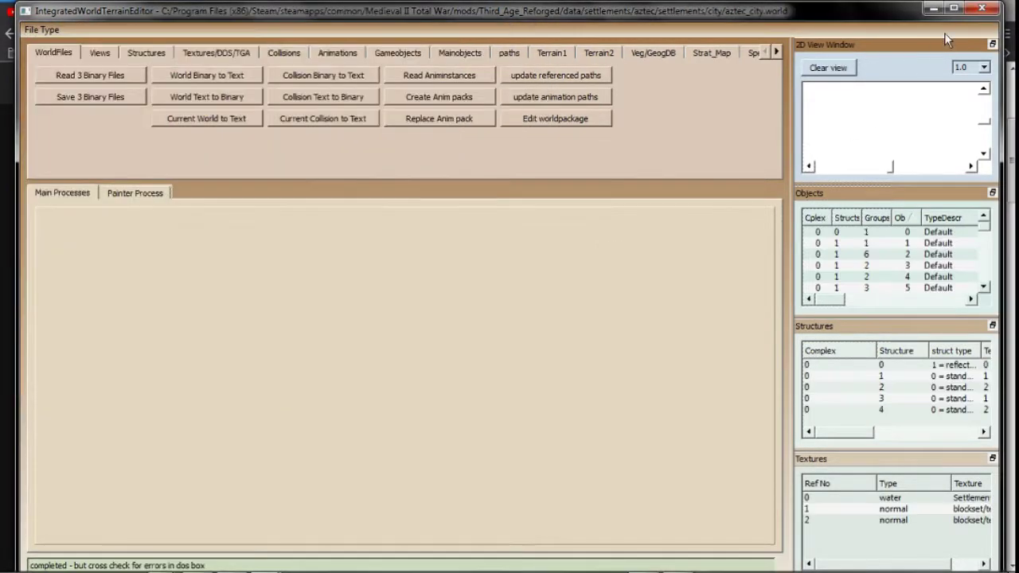
click(953, 8)
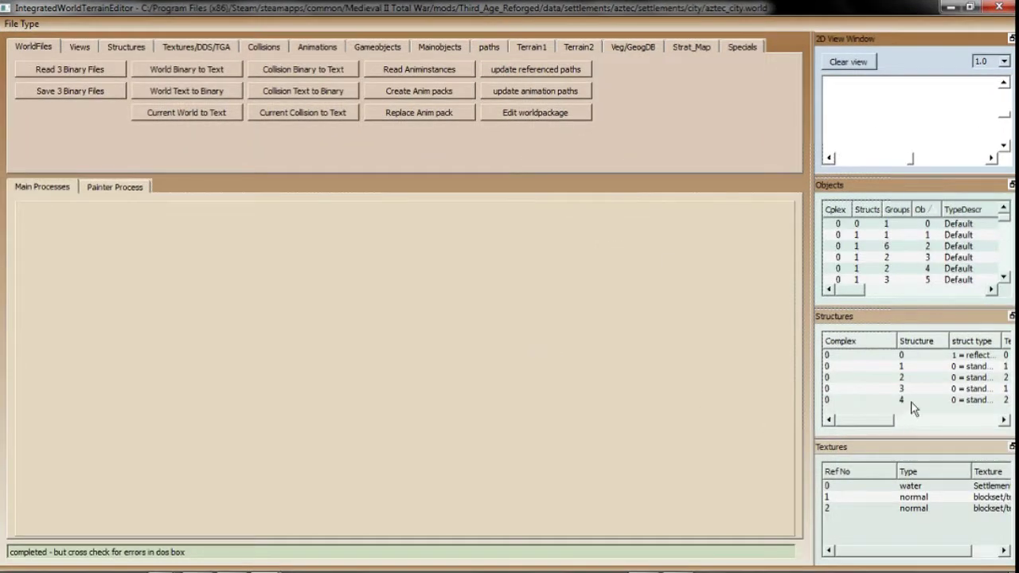
- Add walls3 from the Grey Havens folder as a standard structure in complex 0 with the elf_walls texture
click(846, 399)
click(128, 48)
click(70, 90)
click(354, 254)
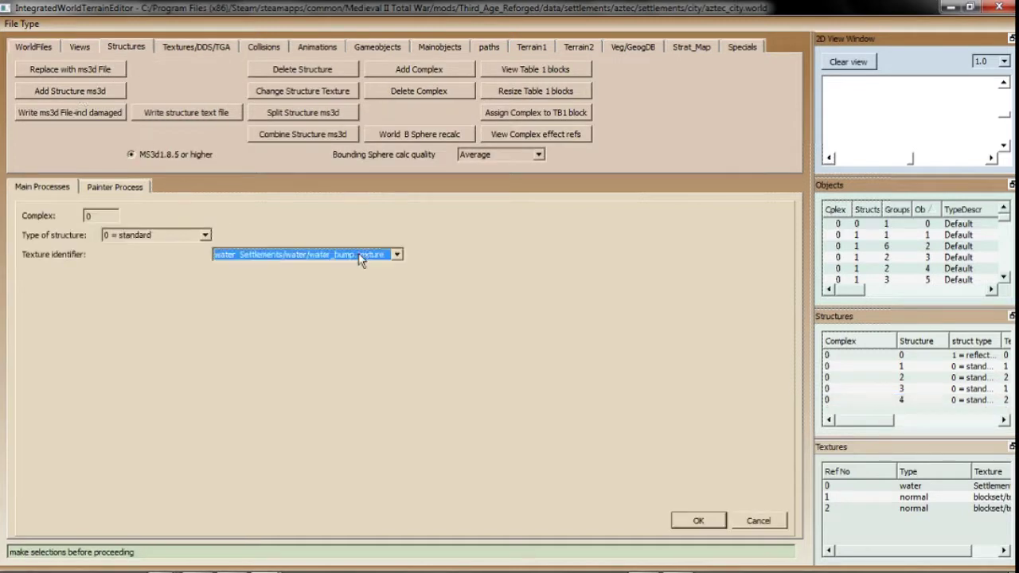
click(347, 278)
click(698, 520)
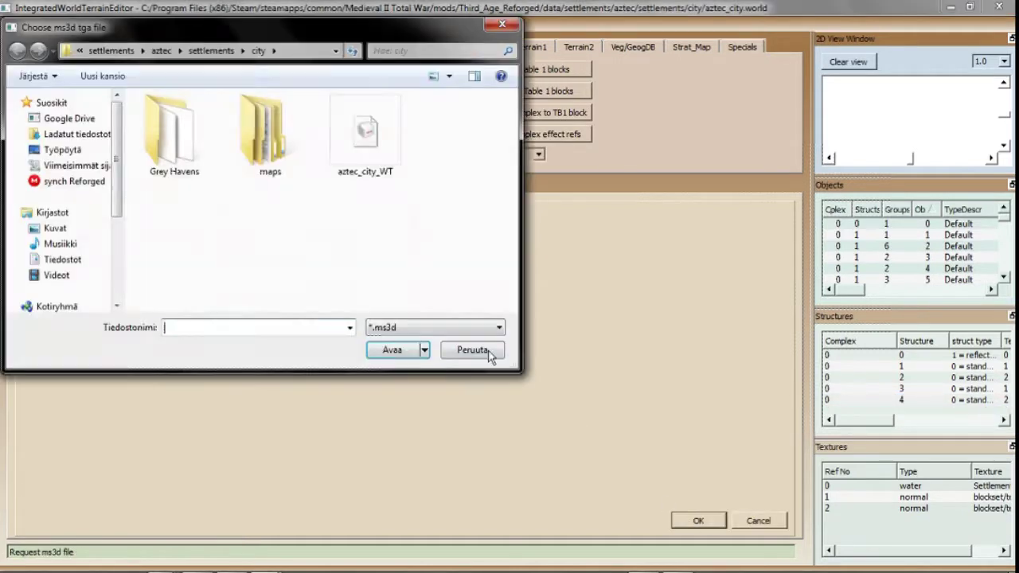
double_click(194, 132)
click(221, 278)
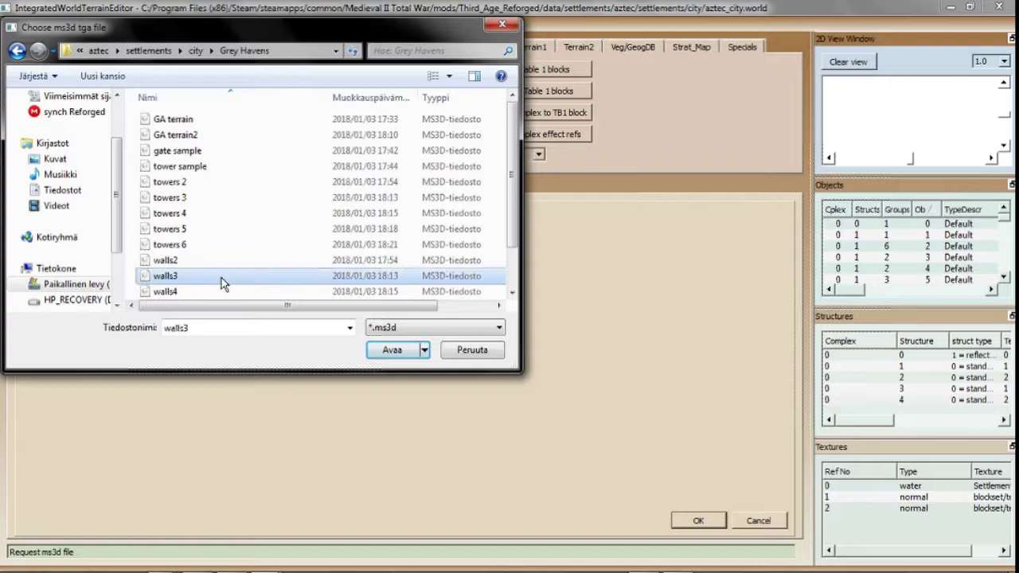
click(402, 349)
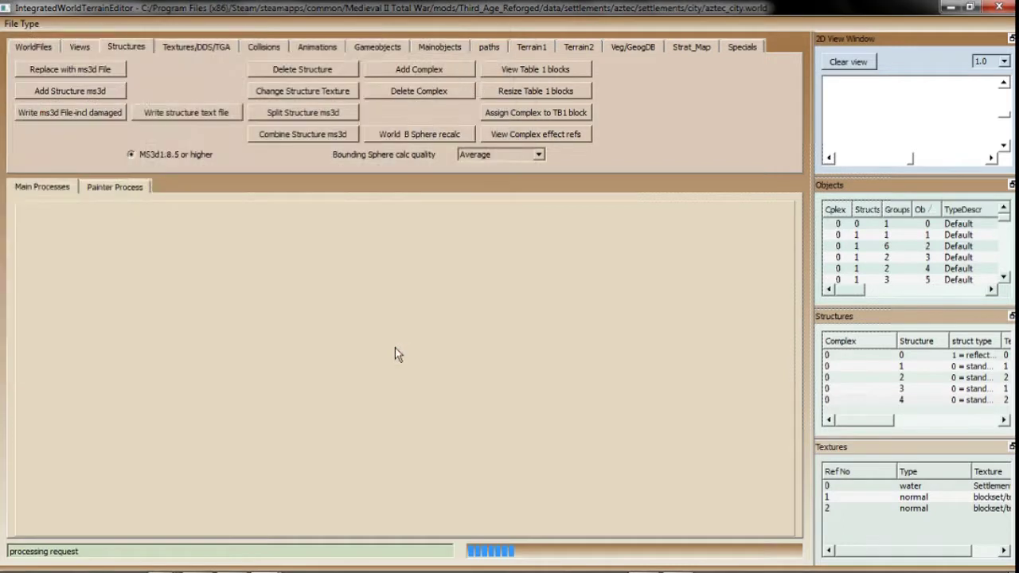
- Add towers 3 from the Grey Havens folder as a standard structure in complex 0 with the elf_towers texture
click(882, 391)
click(96, 90)
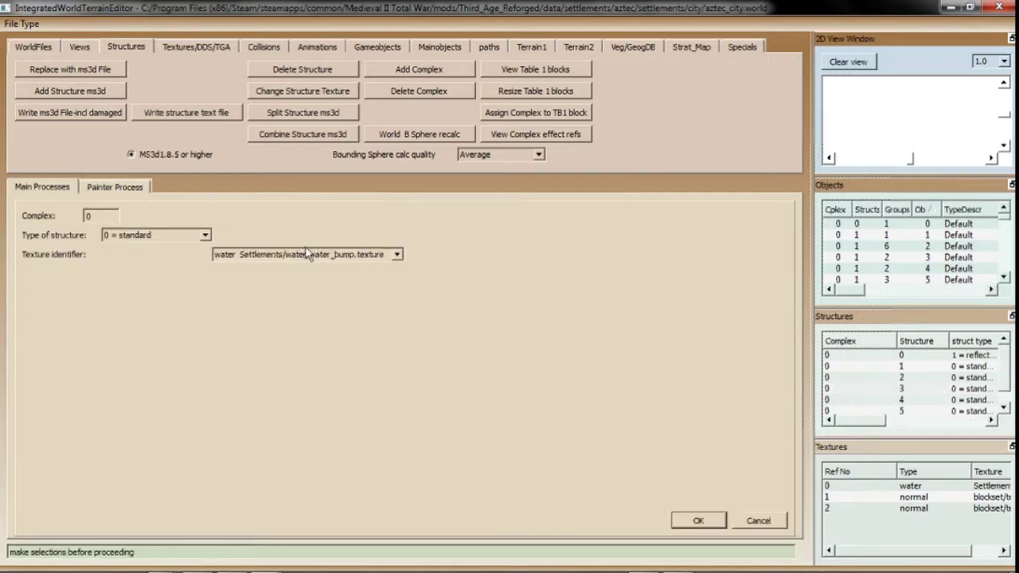
click(310, 256)
click(313, 290)
click(697, 521)
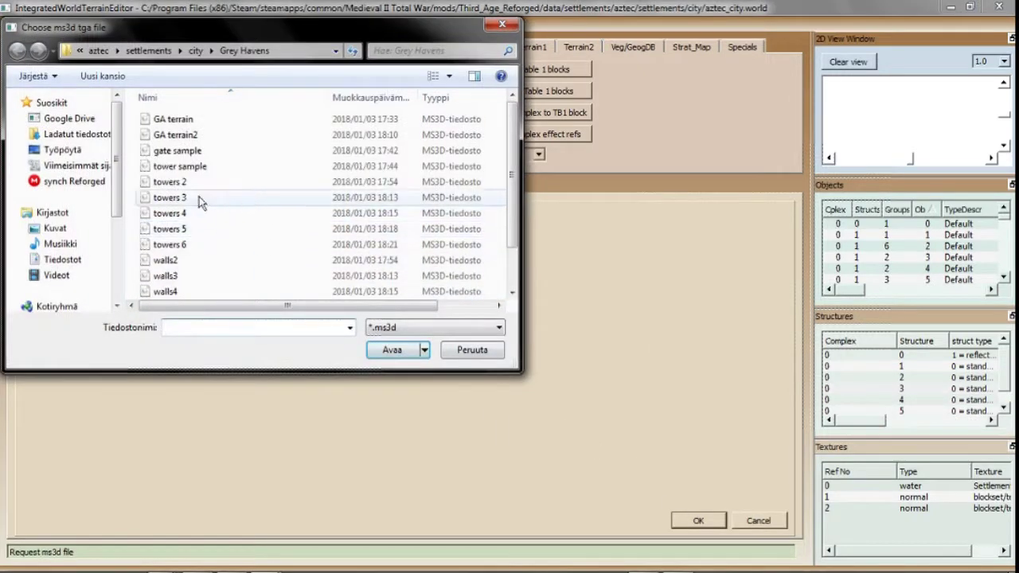
double_click(200, 198)
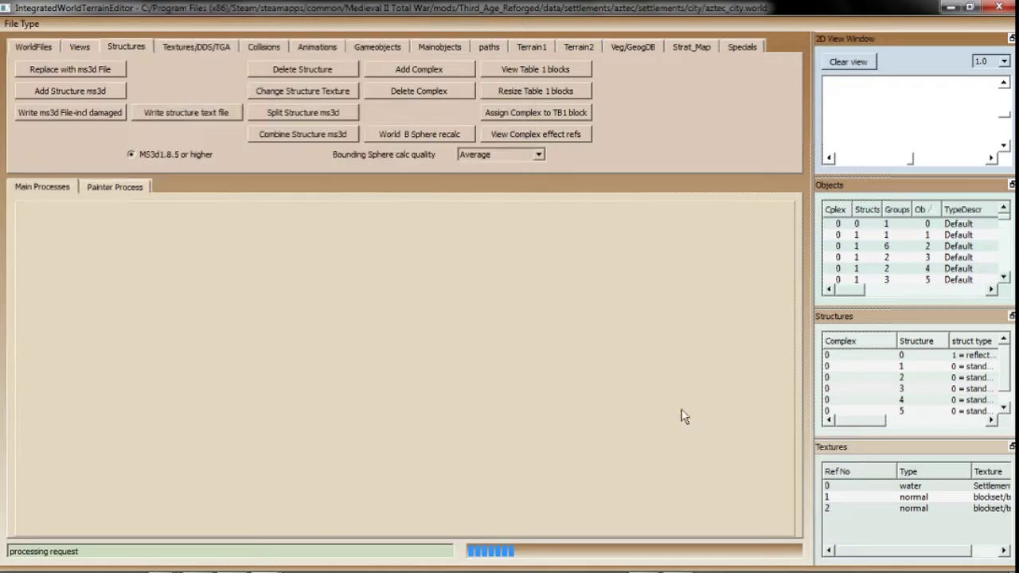
- Add walls4 from the Grey Havens folder as a standard structure in complex 0 with the elf_towers texture
click(913, 402)
click(77, 91)
click(345, 255)
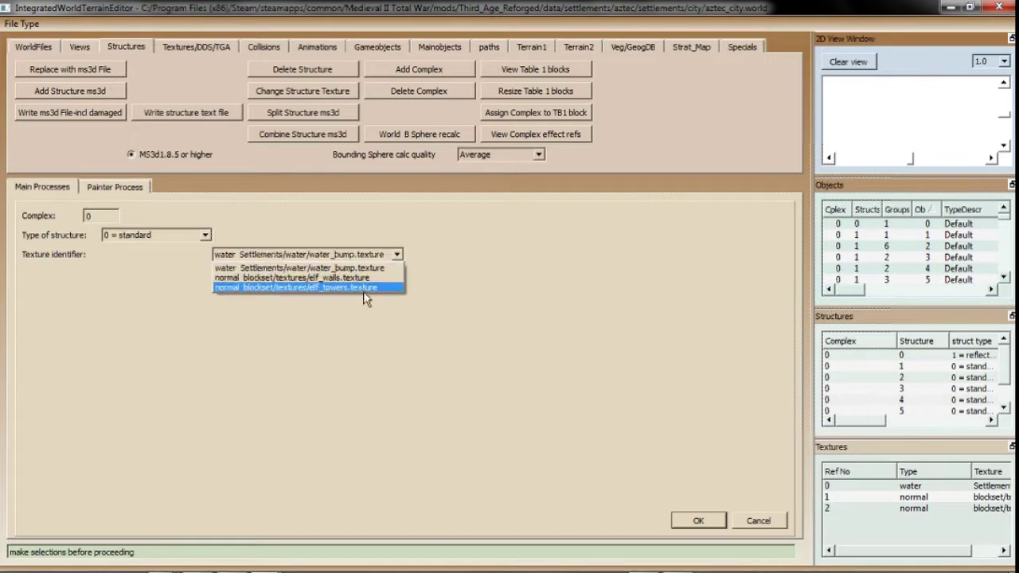
click(342, 290)
click(694, 525)
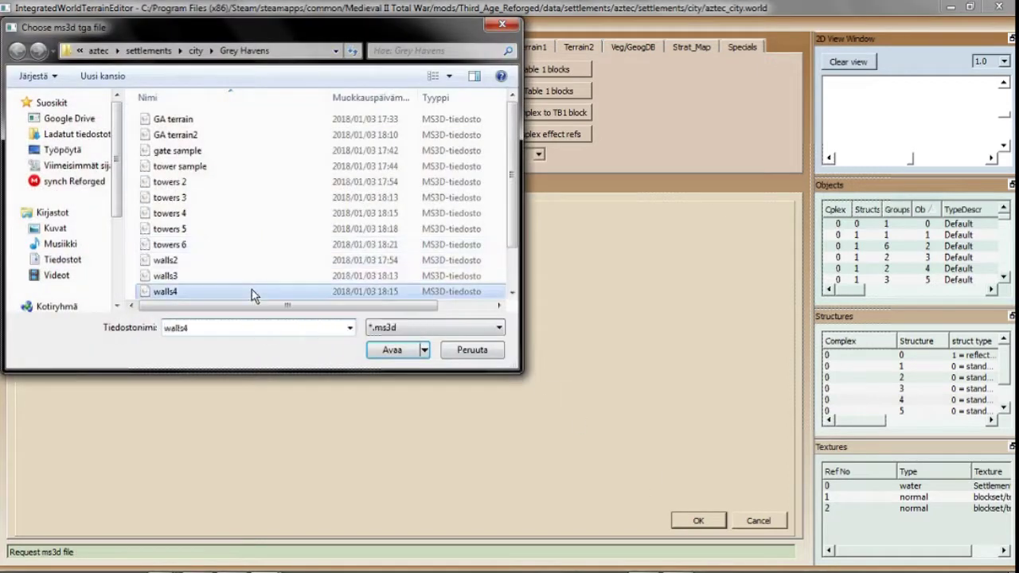
double_click(255, 292)
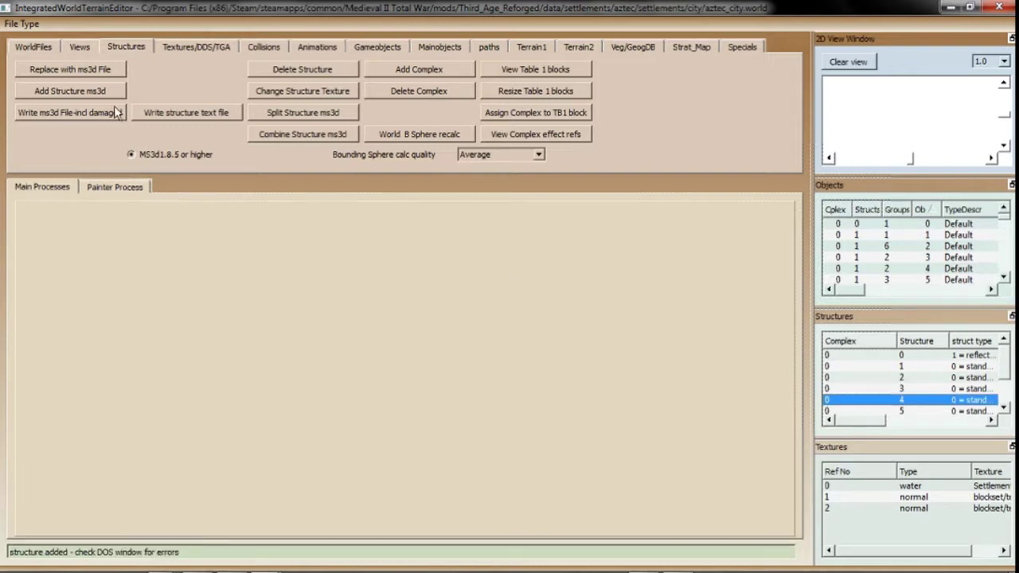
- Add towers 4 from the Grey Havens folder as a standard structure in complex 0 with the elf_towers texture
click(80, 92)
click(344, 255)
click(331, 287)
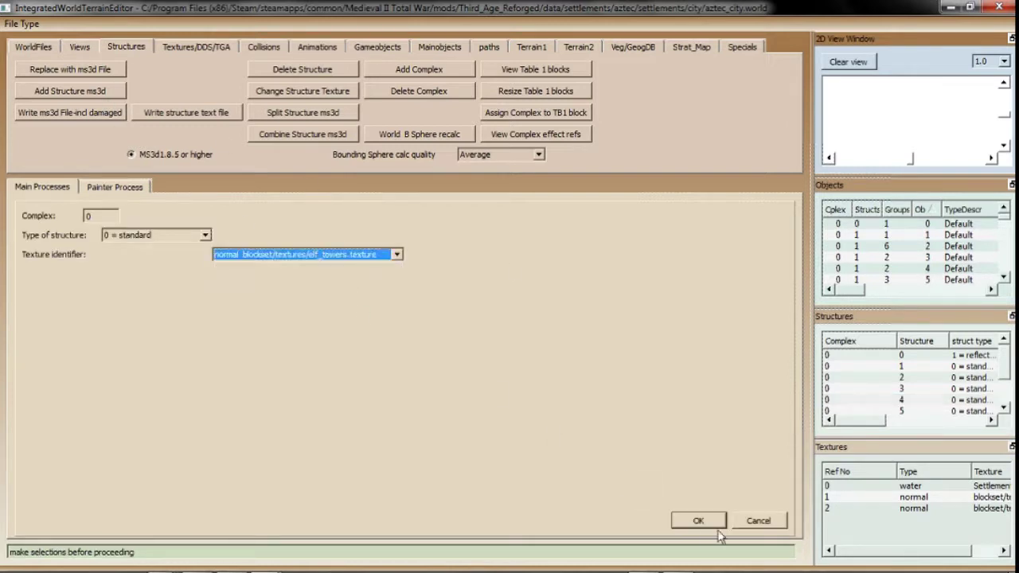
click(698, 522)
double_click(205, 220)
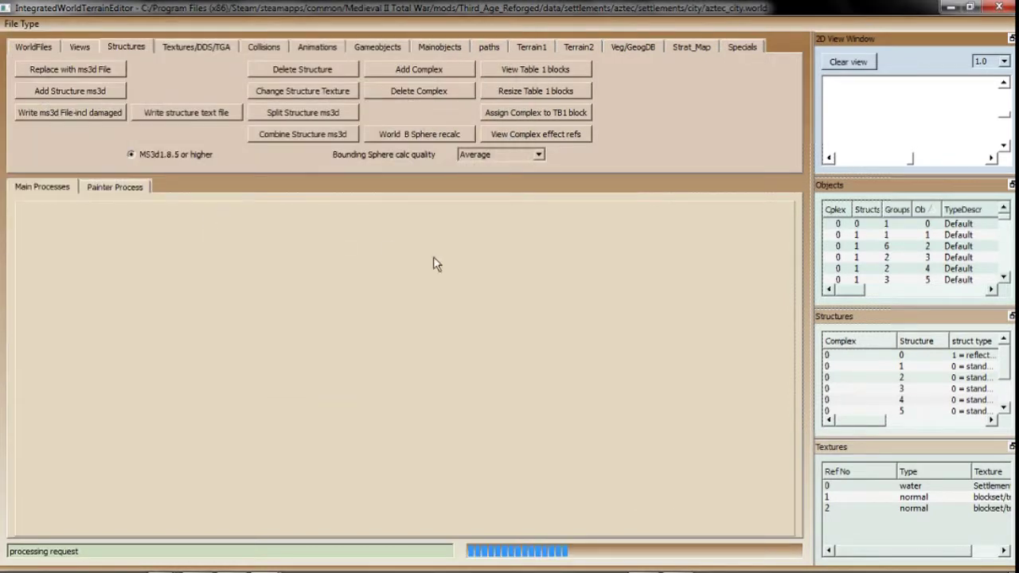
- Add walls5 from the Grey Havens folder as a standard structure in complex 0 with the elf_walls texture
click(906, 400)
click(67, 91)
click(275, 255)
click(307, 281)
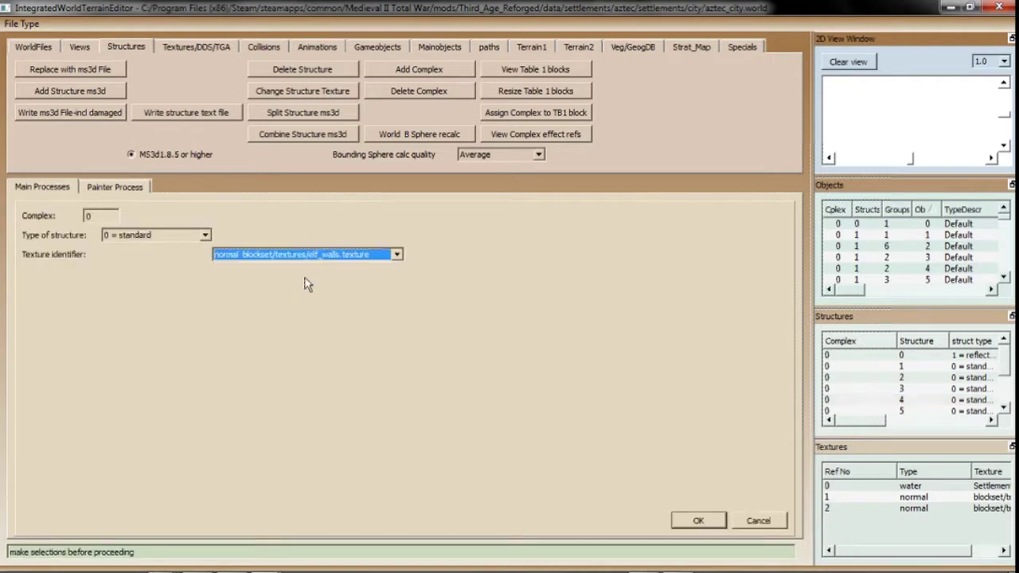
click(698, 521)
click(239, 259)
scroll(235, 260, down, 1)
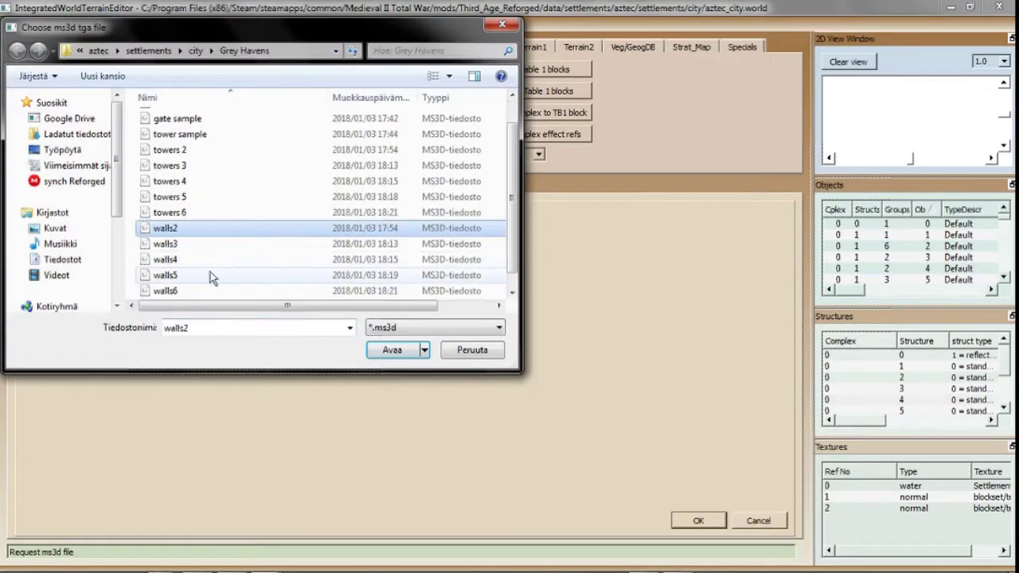
double_click(209, 274)
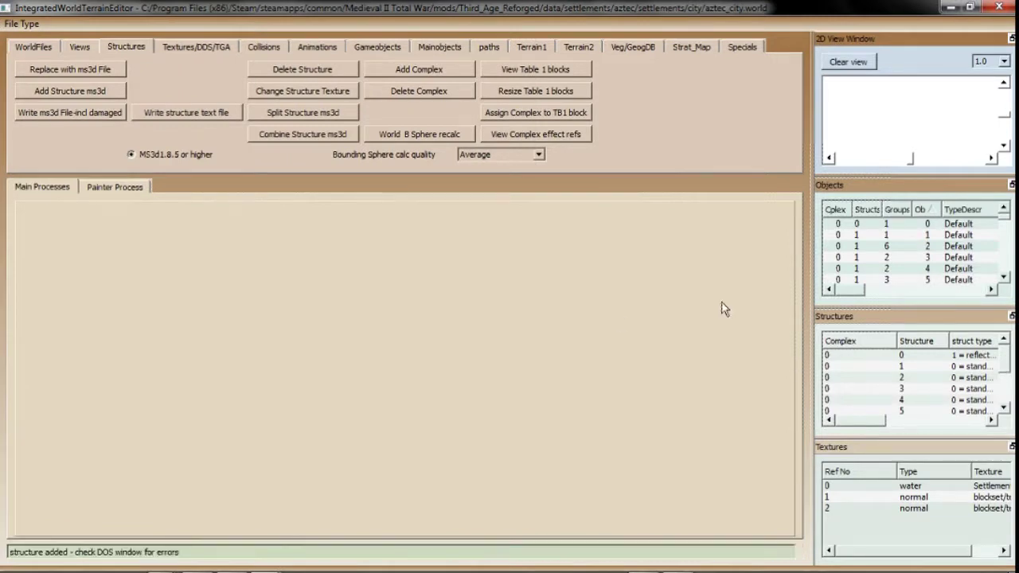
- Add towers 5 from the Grey Havens folder as a standard structure in complex 0 with the elf_towers texture
click(72, 93)
click(396, 254)
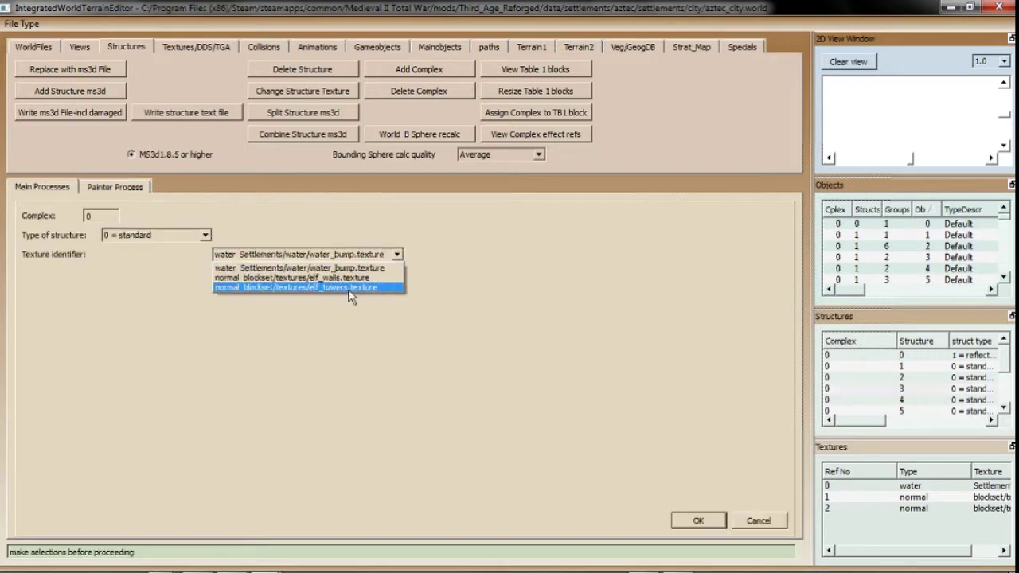
click(338, 294)
click(714, 522)
double_click(266, 233)
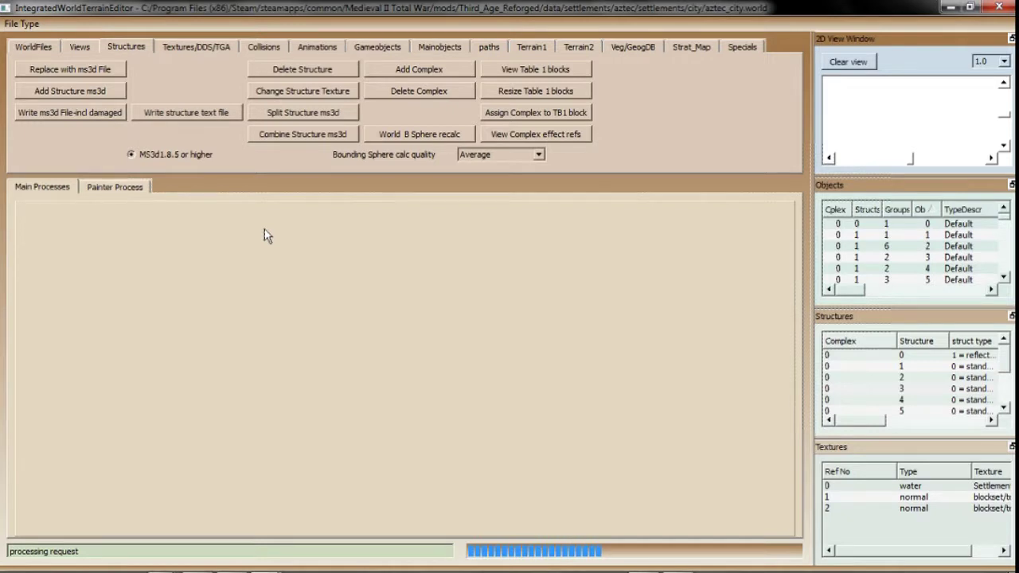
- Add walls6 from the Grey Havens folder as a standard structure in complex 0 with the elf_walls texture
click(73, 90)
click(371, 255)
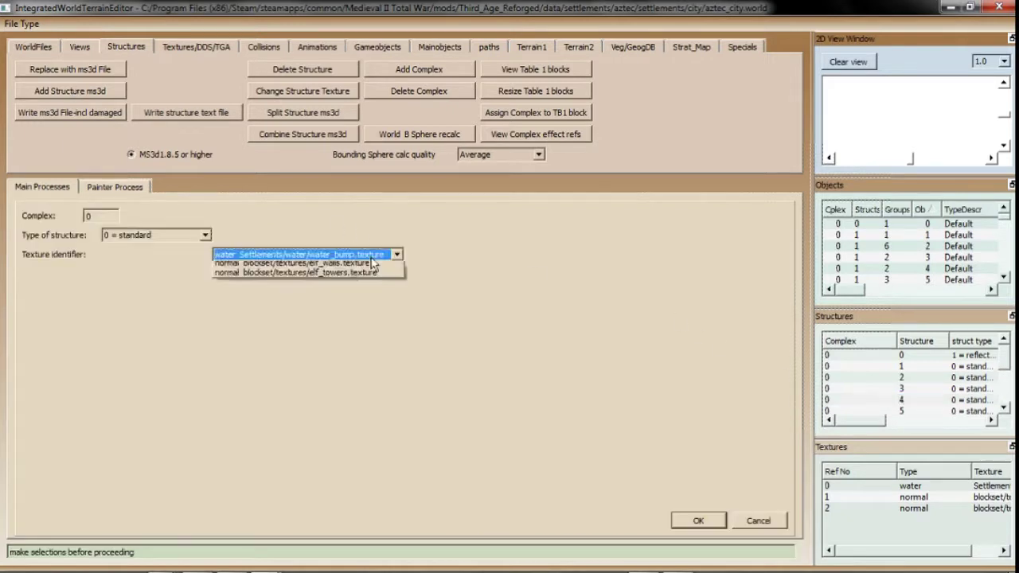
click(372, 263)
click(697, 525)
click(273, 245)
scroll(273, 246, down, 2)
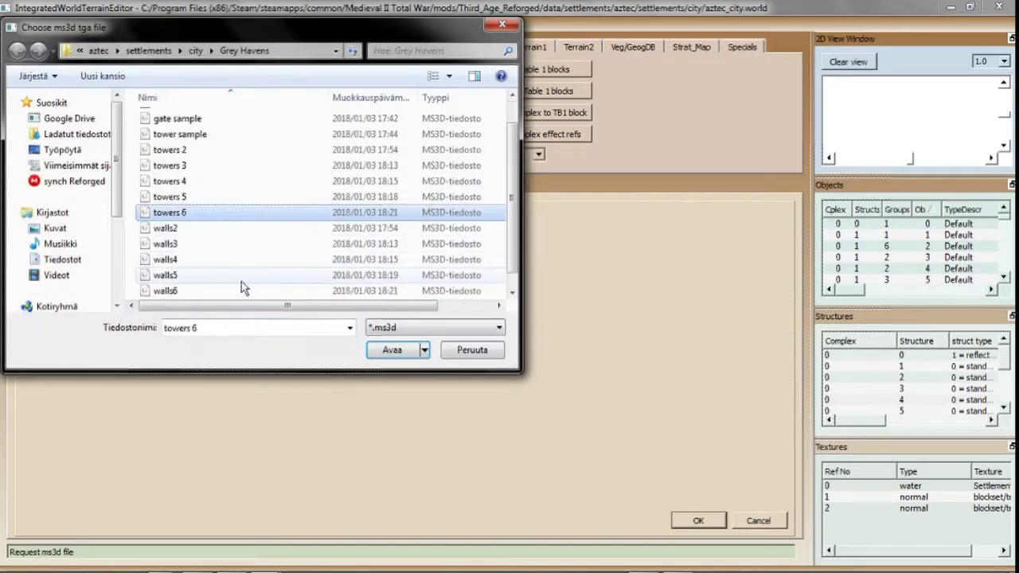
double_click(243, 289)
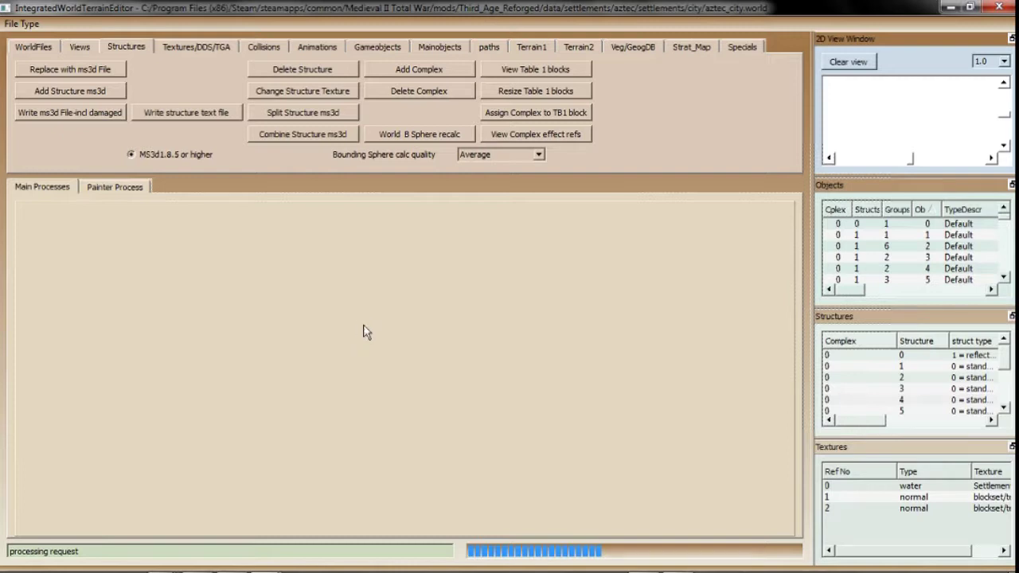
- Add towers 6 from the Grey Havens folder as a standard structure in complex 0 with the elf_towers texture
click(894, 380)
click(48, 91)
click(280, 252)
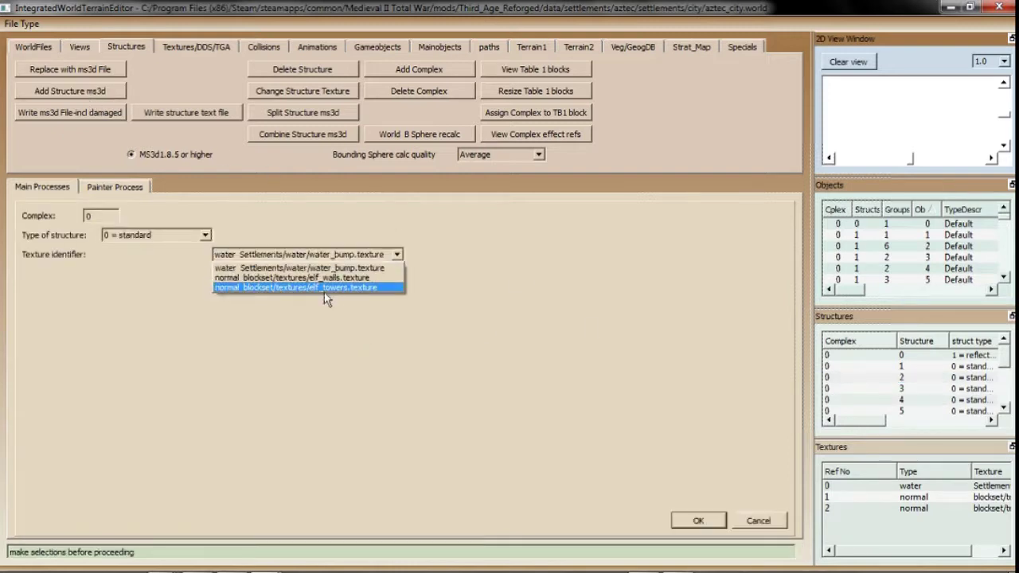
click(324, 290)
click(698, 520)
double_click(285, 251)
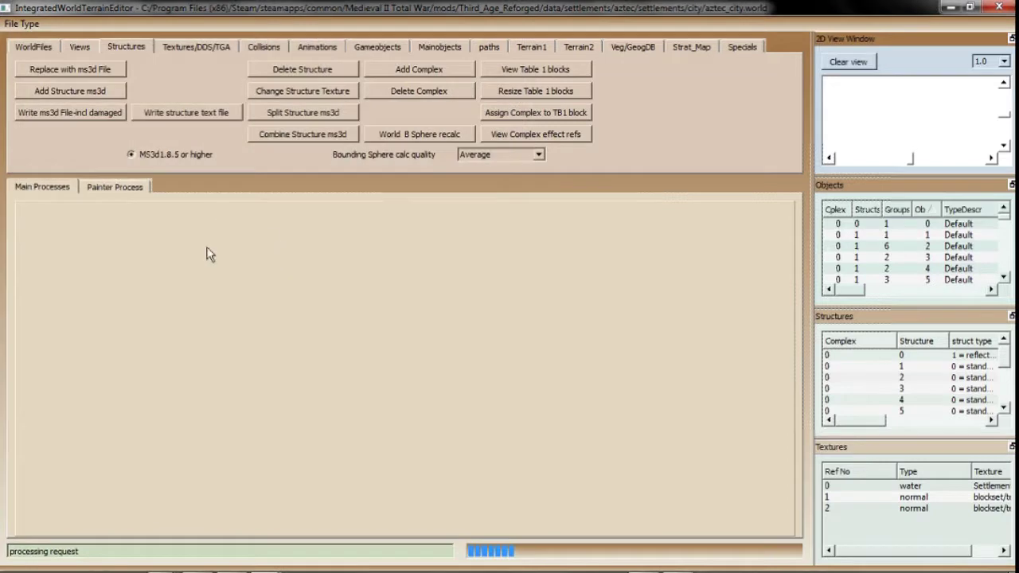
- Switch to the city folder in Windows Explorer and delete the aztec_city animinstances, world and worldcollision files
click(164, 561)
click(159, 492)
click(265, 254)
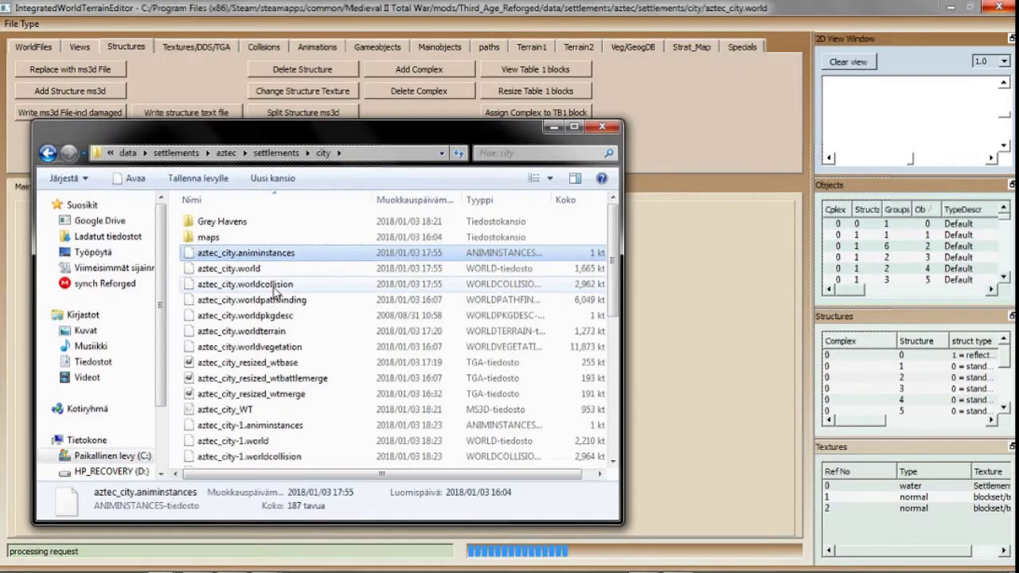
shift+click(268, 287)
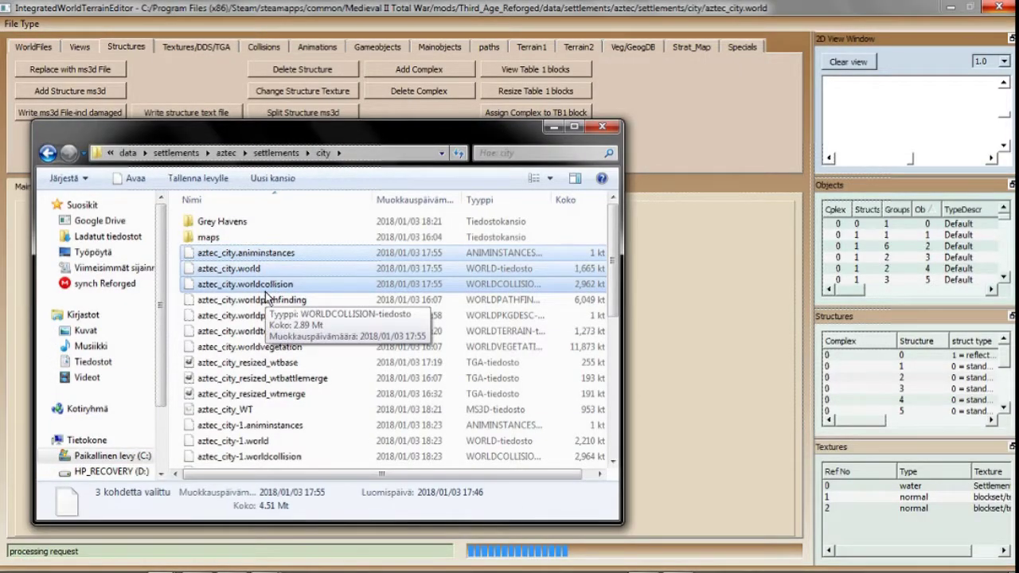
key(Delete)
key(Return)
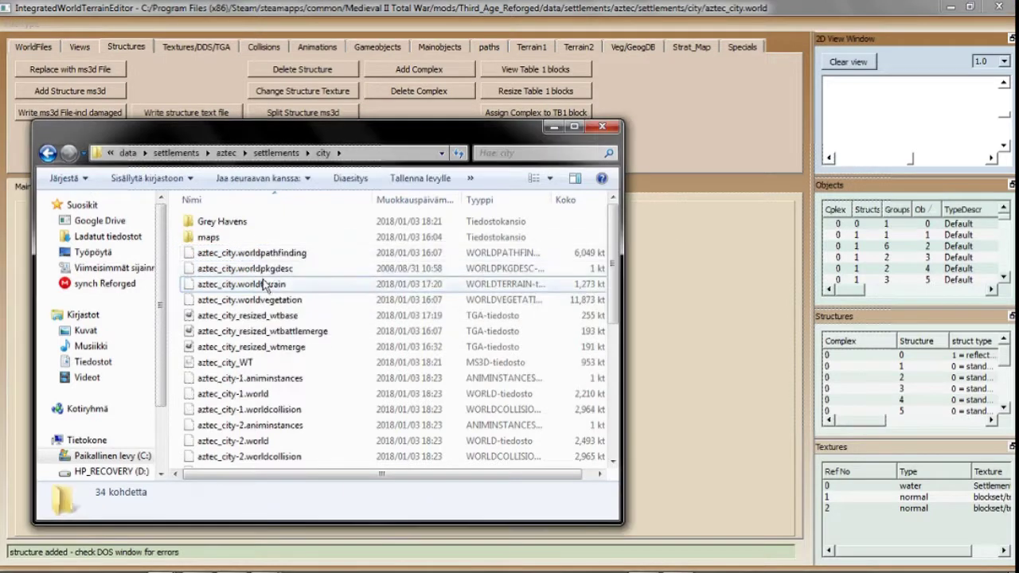
- Delete the intermediate animinstances, world and worldcollision files numbered aztec_city-1 through aztec_city-7
click(271, 378)
scroll(277, 416, down, 6)
shift+click(277, 414)
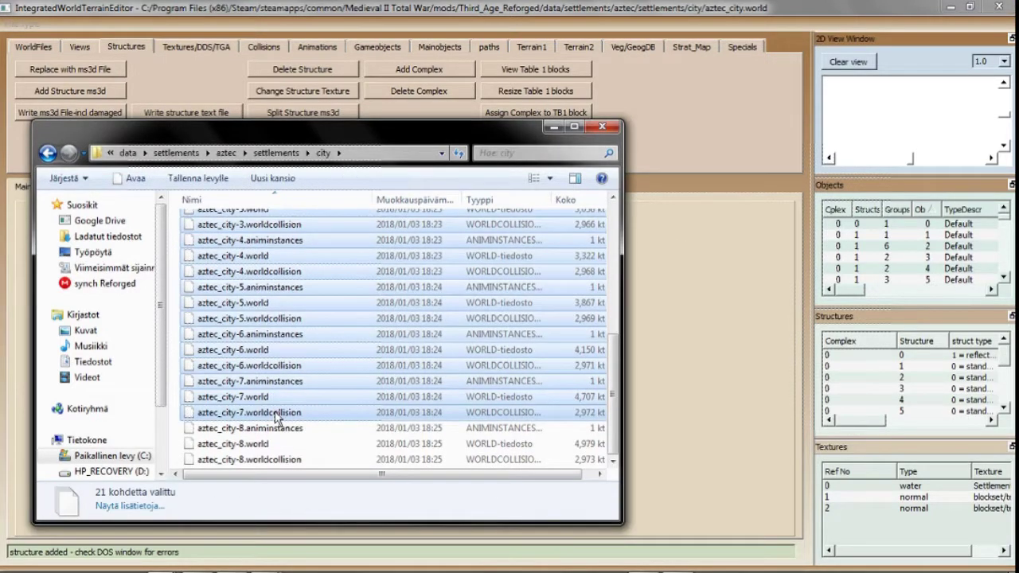
key(Delete)
key(Return)
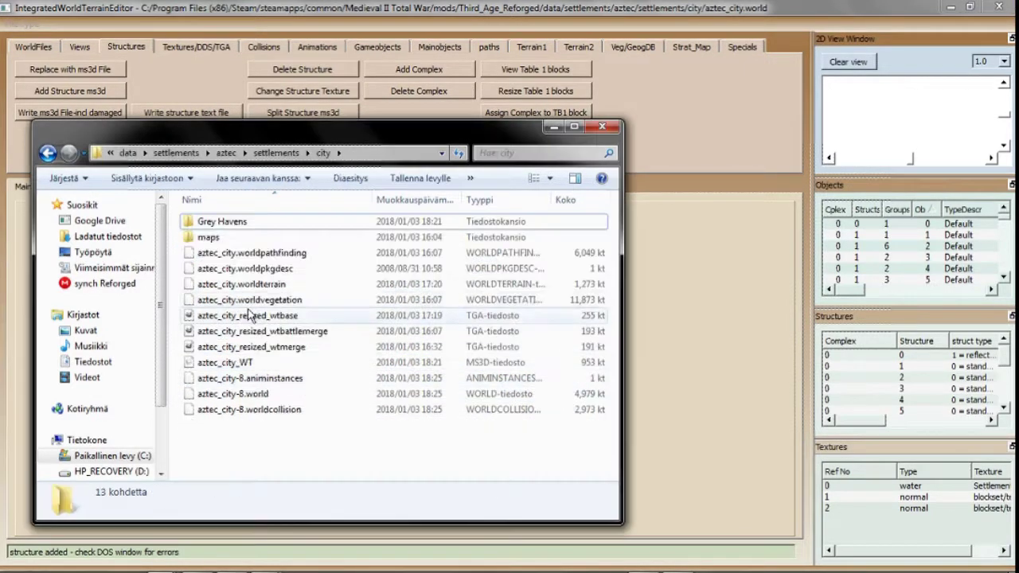
- Rename the aztec_city-8 animinstances, world and worldcollision files to aztec_city, keeping their extensions
click(219, 286)
key(F2)
key(ctrl+c)
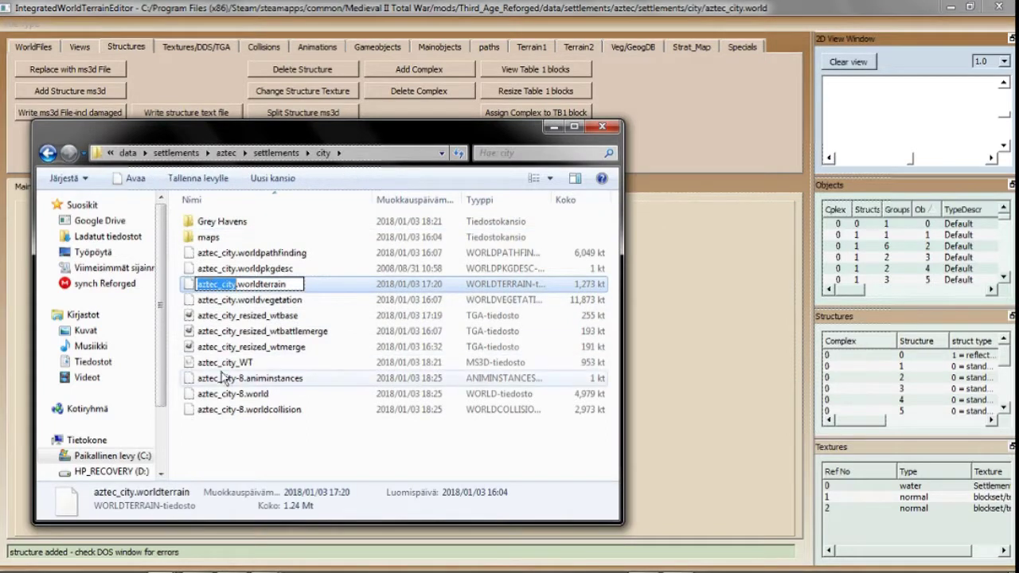
click(222, 376)
key(F2)
key(ctrl+v)
key(Tab)
key(ctrl+v)
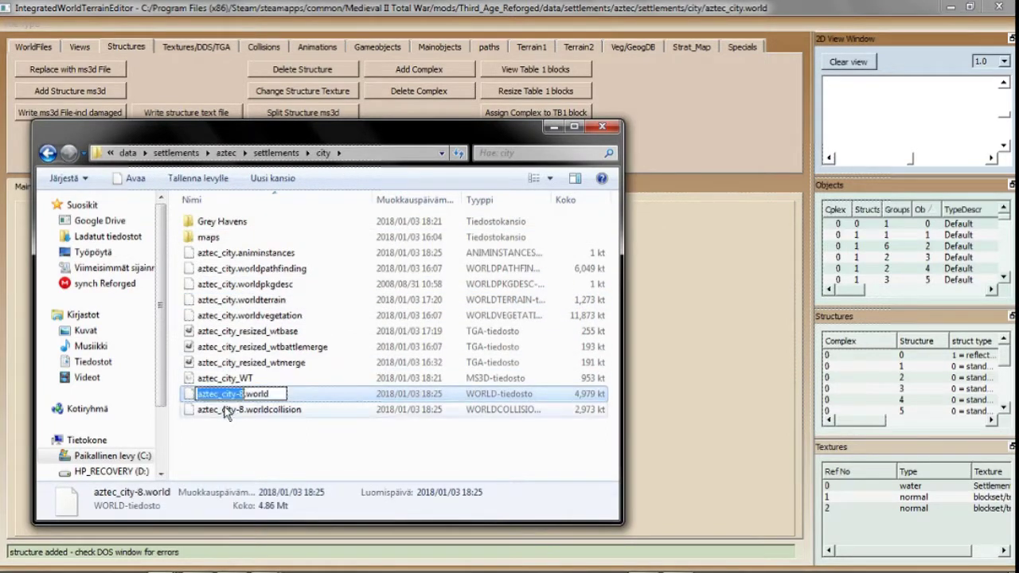
key(Tab)
key(ctrl+v)
click(292, 444)
- Launch Third Age Reforged, load the previous battle and start deployment to examine the settlement
click(335, 562)
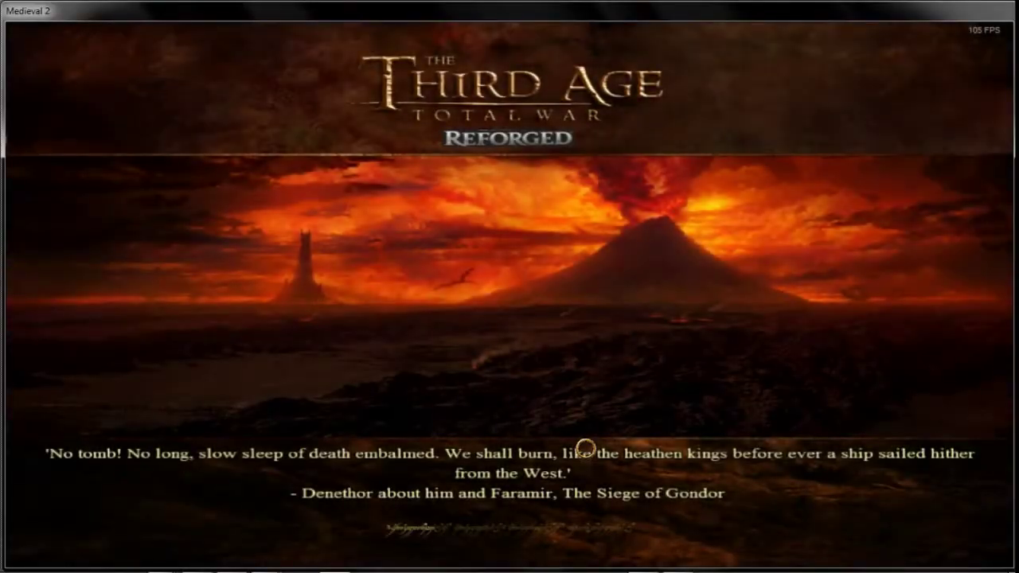
click(267, 301)
click(250, 256)
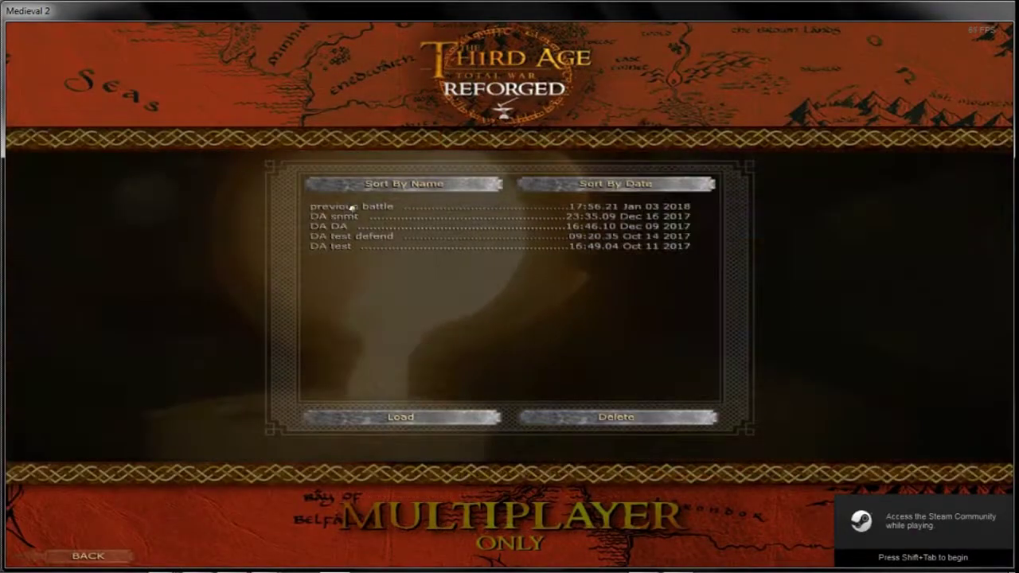
click(353, 209)
key(super)
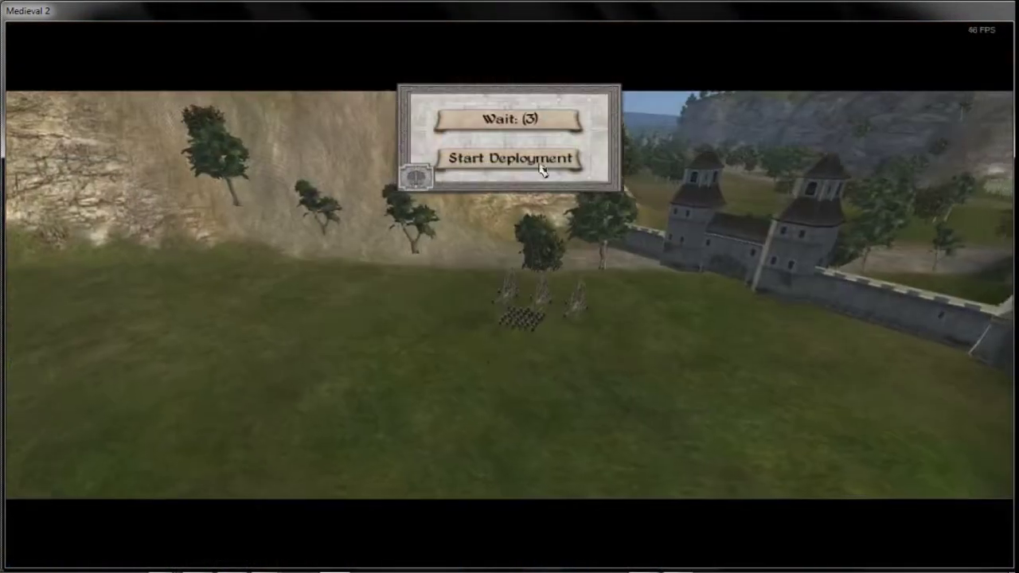
click(539, 159)
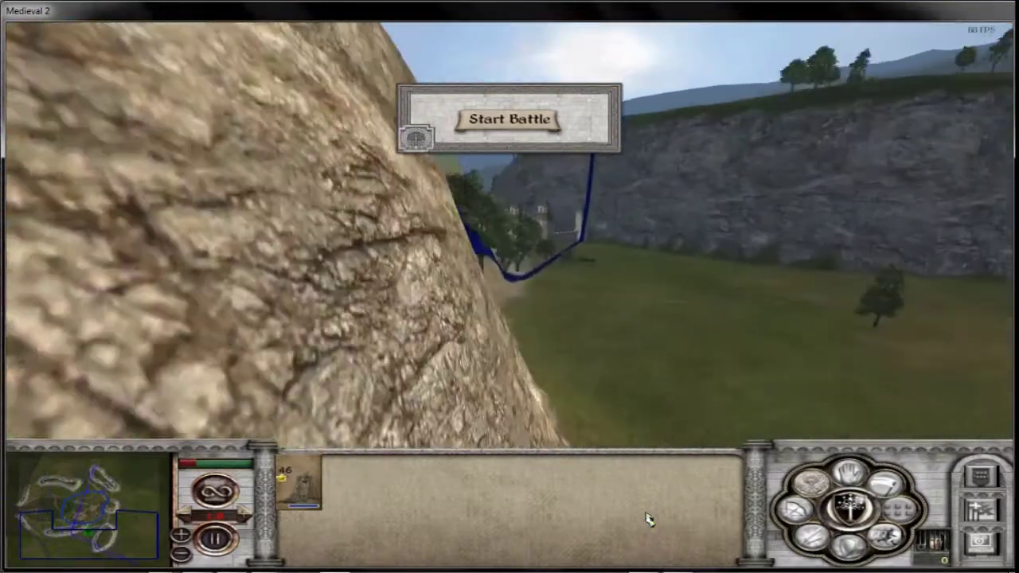
- Quit the battle and close the Medieval 2 game window
key(Escape)
click(529, 387)
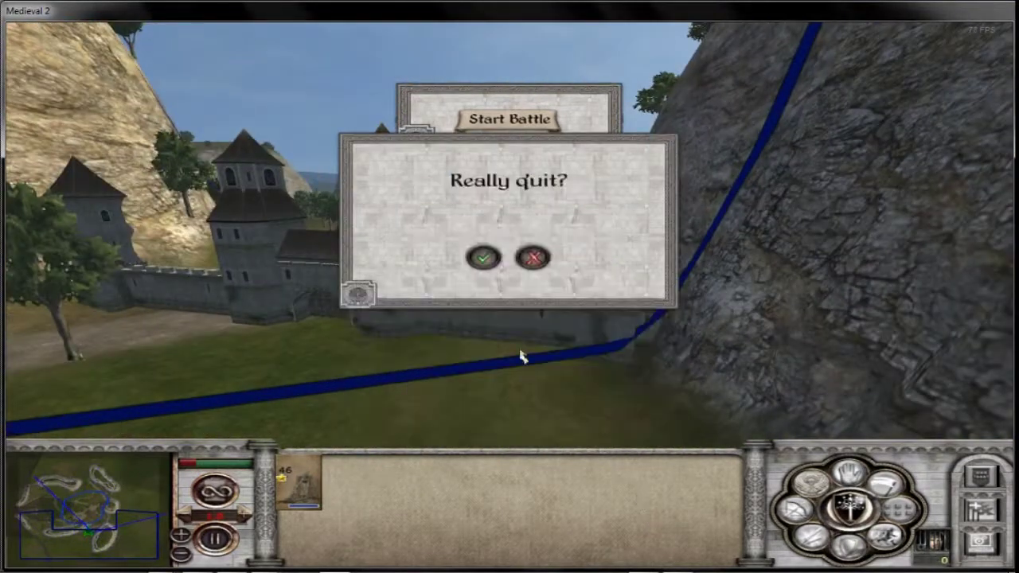
click(483, 257)
click(509, 303)
right_click(334, 560)
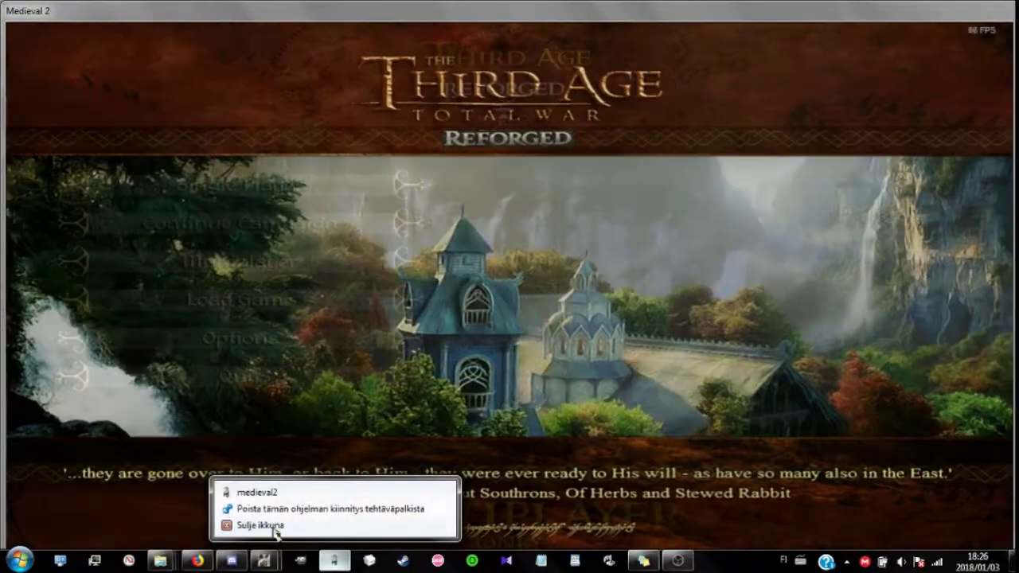
click(262, 525)
click(669, 416)
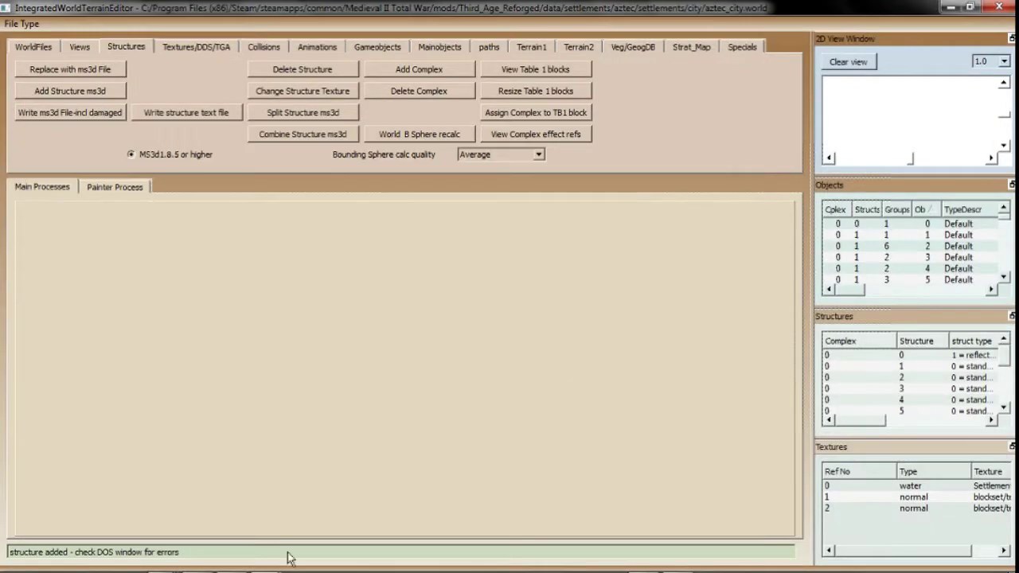
- Switch to the Grey Havens folder window and open walls5 in MilkShape 3D
mouse_move(267, 560)
click(255, 482)
click(523, 360)
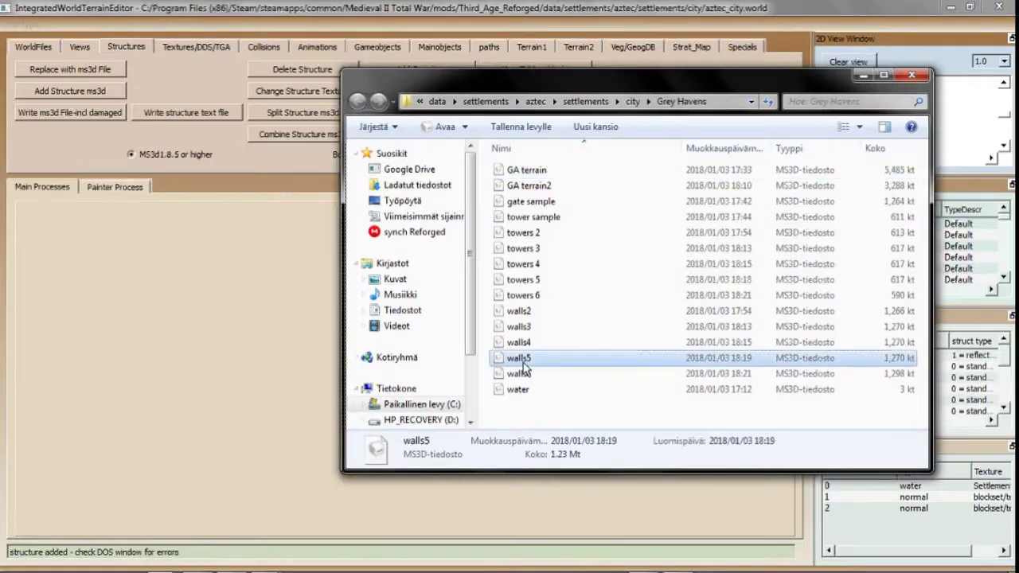
double_click(523, 362)
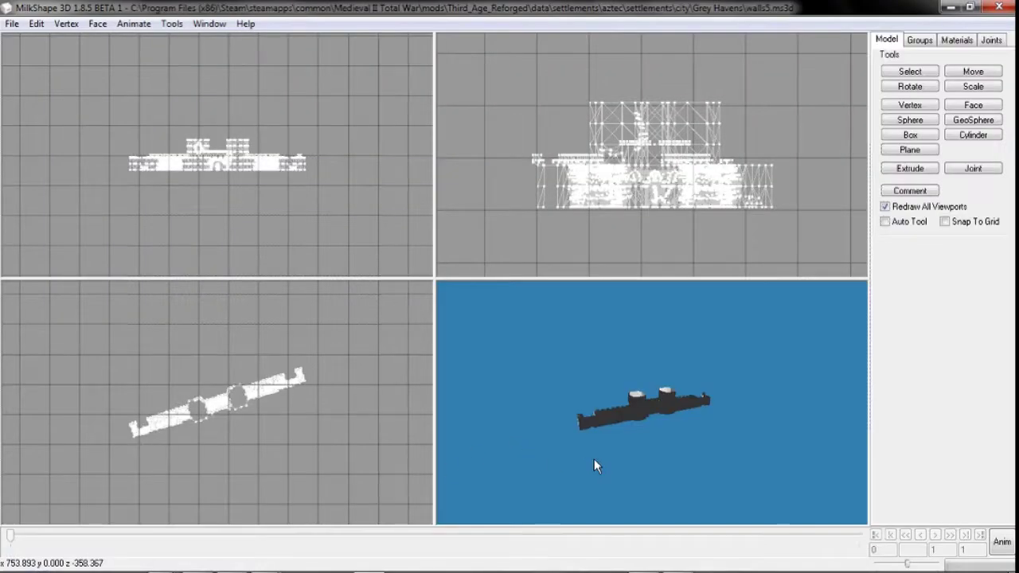
drag(594, 460, 595, 456)
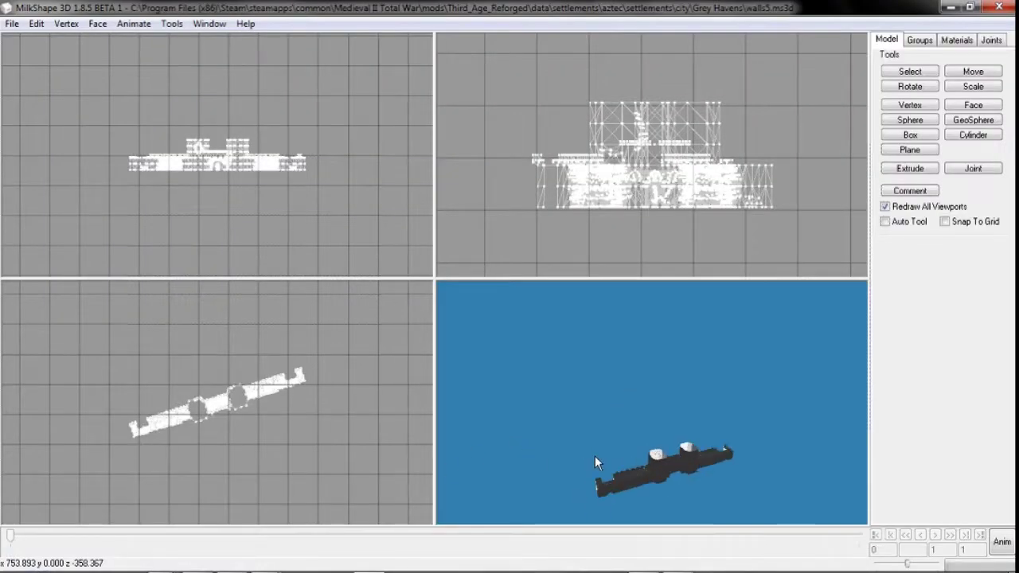
- Close the walls5 model and open walls6 from the Grey Havens folder in MilkShape 3D
click(998, 7)
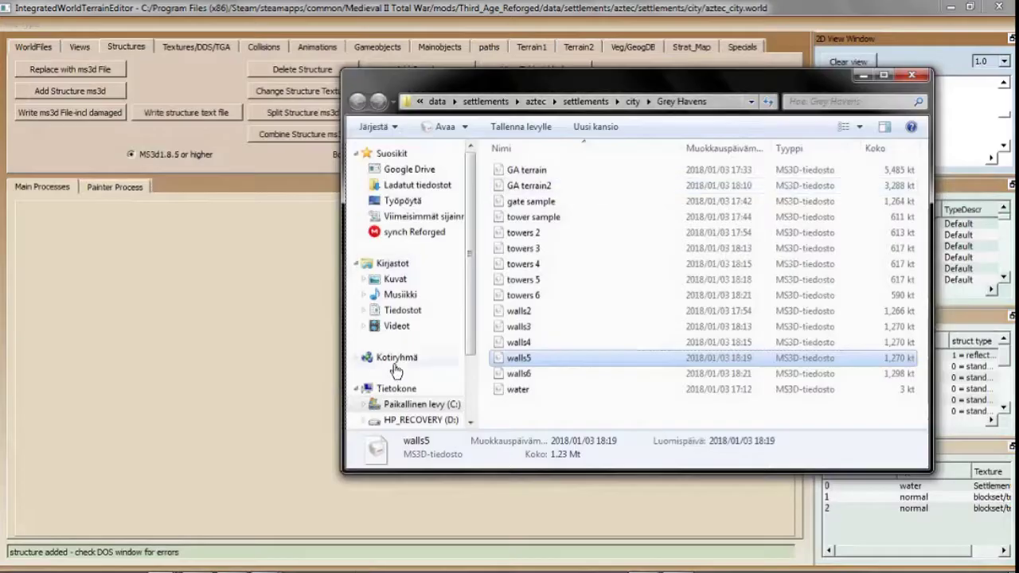
double_click(542, 374)
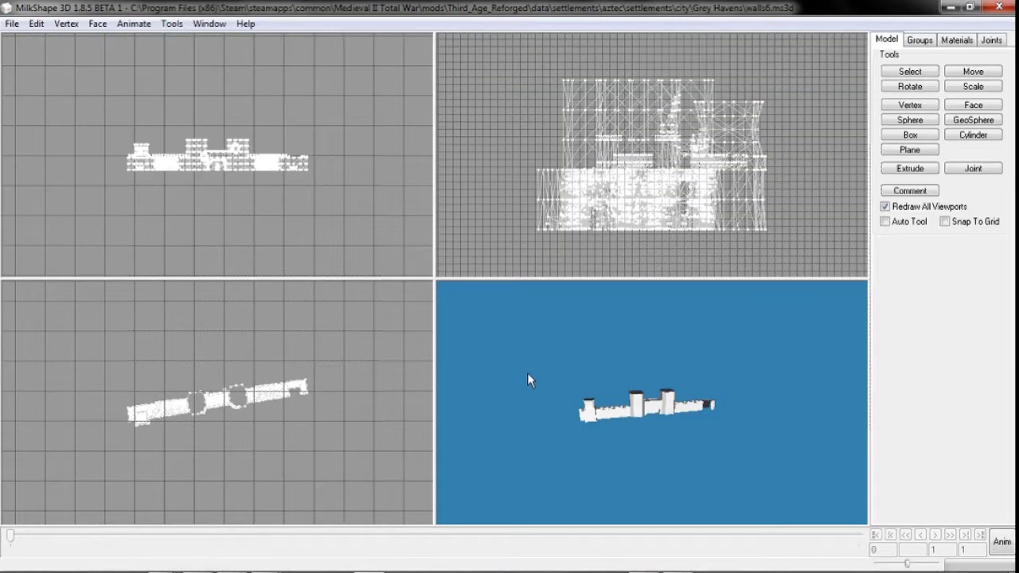
click(198, 561)
scroll(336, 318, up, 4)
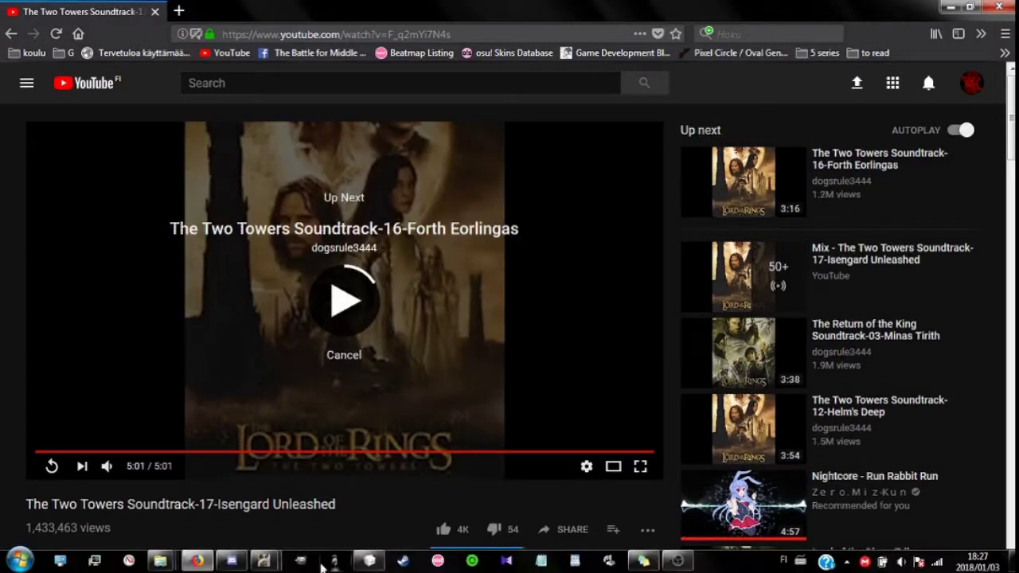
mouse_move(324, 564)
click(335, 509)
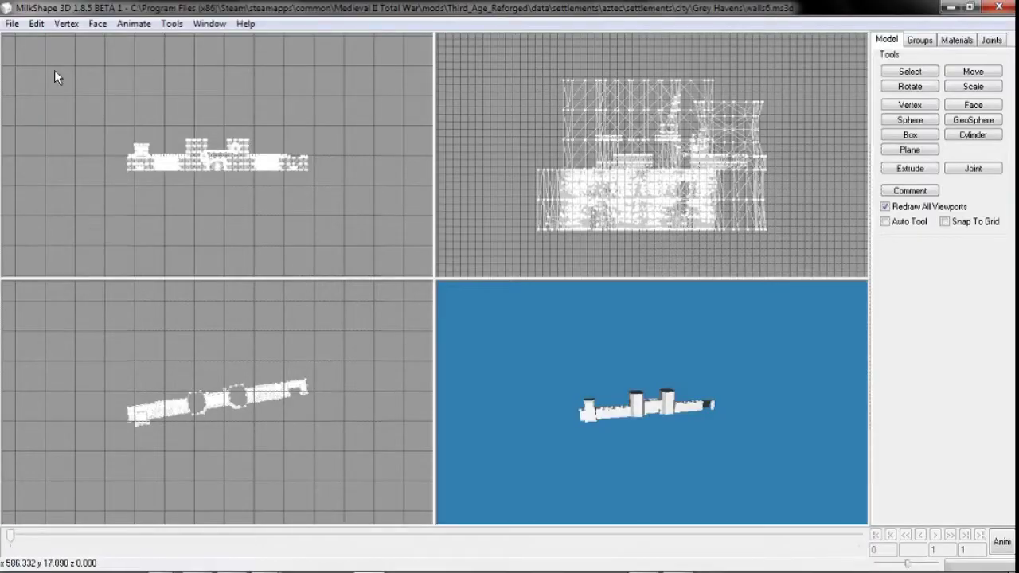
click(12, 24)
click(39, 101)
click(231, 290)
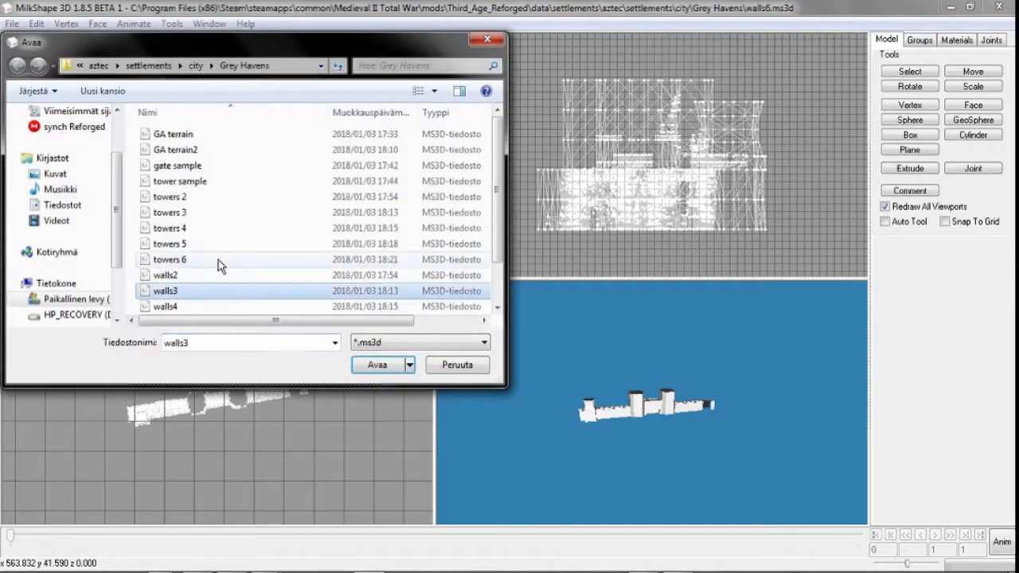
scroll(207, 279, down, 1)
double_click(200, 287)
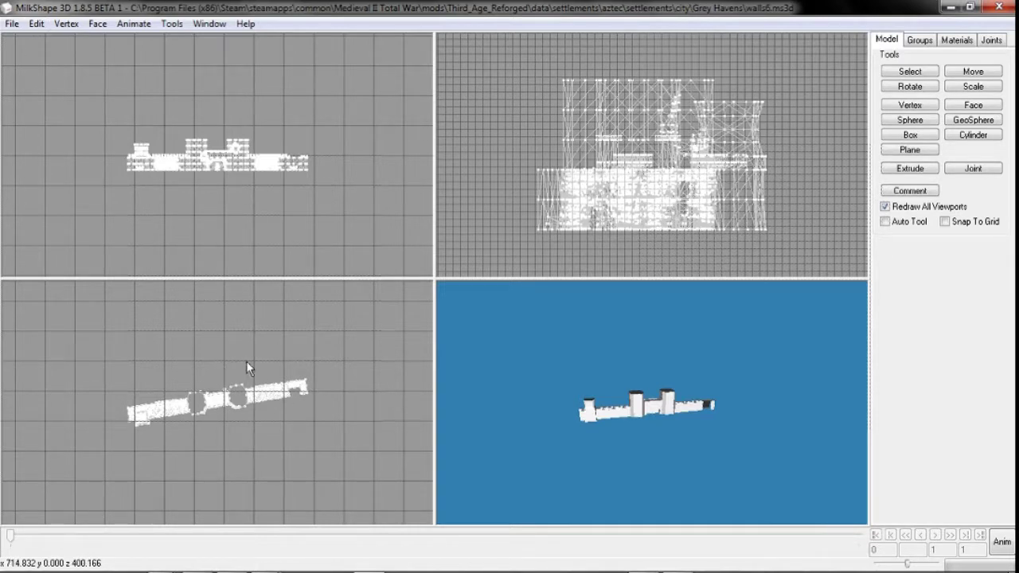
click(910, 191)
click(546, 421)
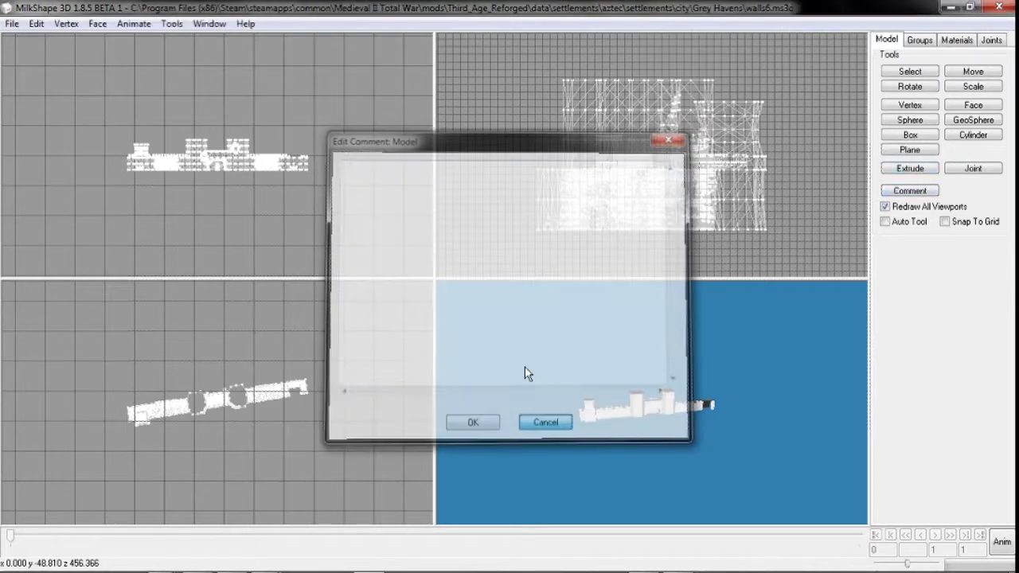
click(36, 24)
click(36, 24)
- Merge the towers 6 model into the open walls6 model
click(12, 24)
click(64, 106)
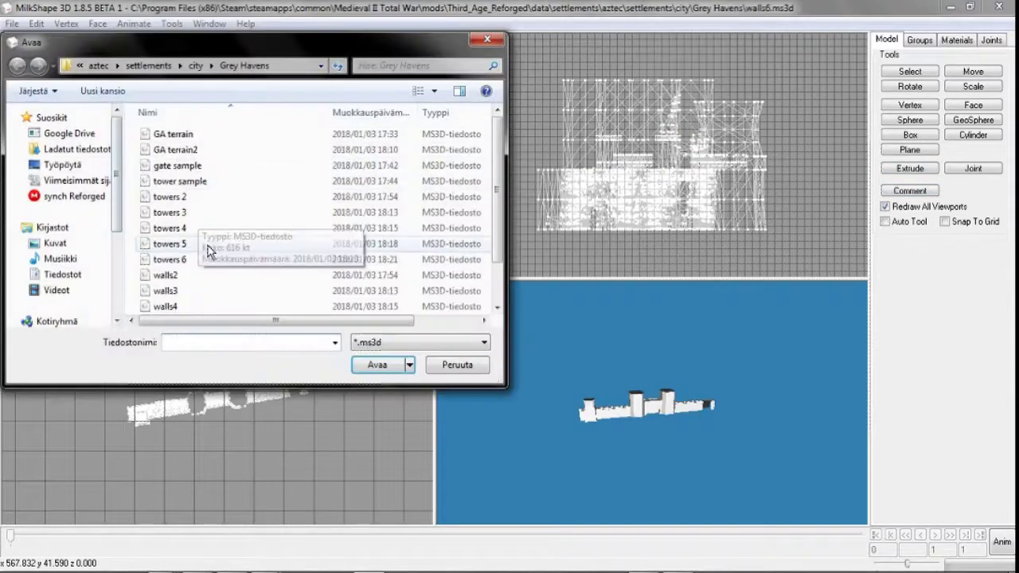
double_click(202, 258)
- Select the tower groups from Eo81_g0_c0s5 through Eo83_g1_c0s5
click(922, 40)
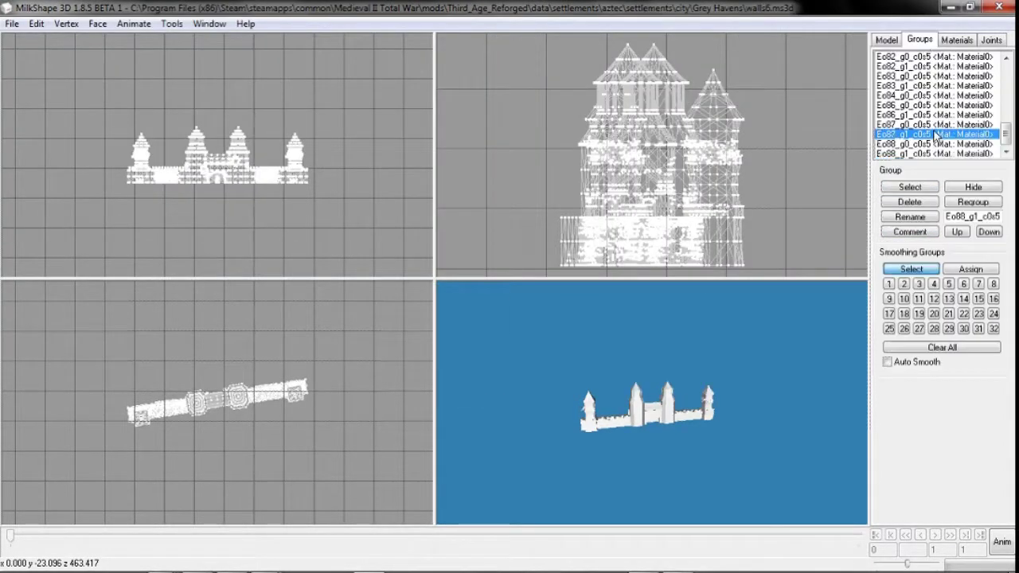
scroll(923, 127, up, 2)
double_click(903, 125)
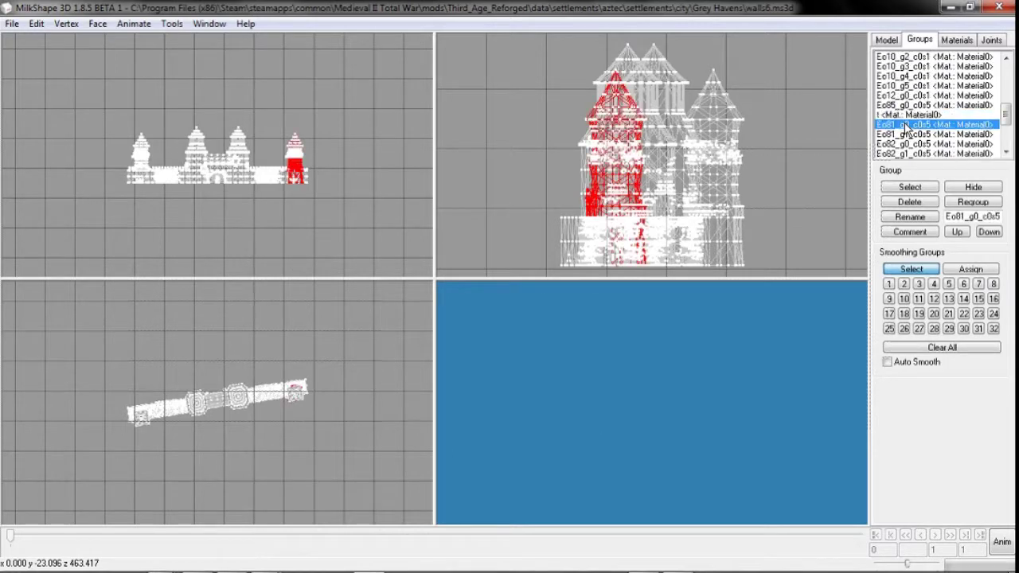
double_click(908, 136)
double_click(910, 146)
scroll(907, 137, down, 1)
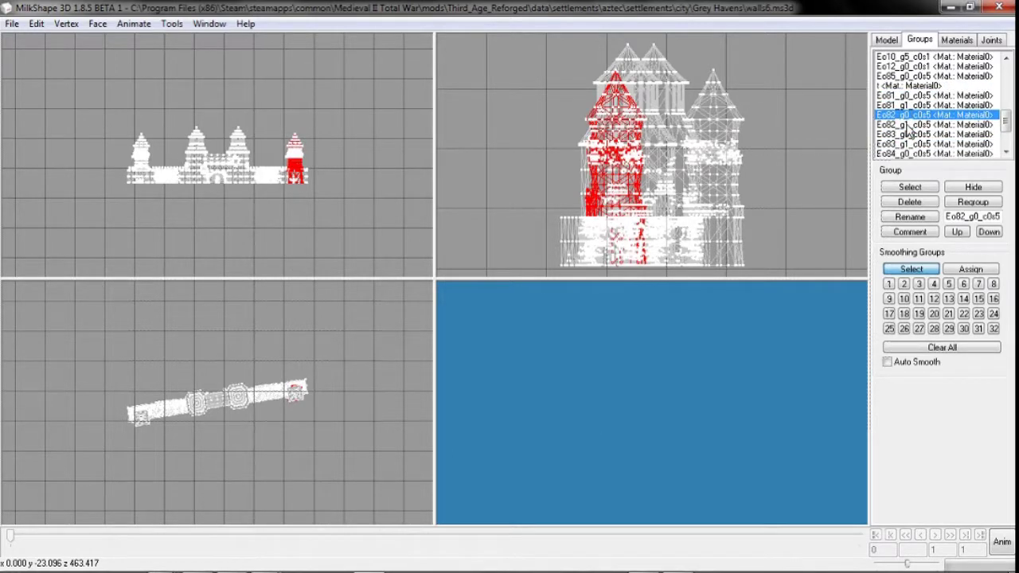
double_click(910, 125)
double_click(911, 136)
click(913, 153)
scroll(913, 143, down, 2)
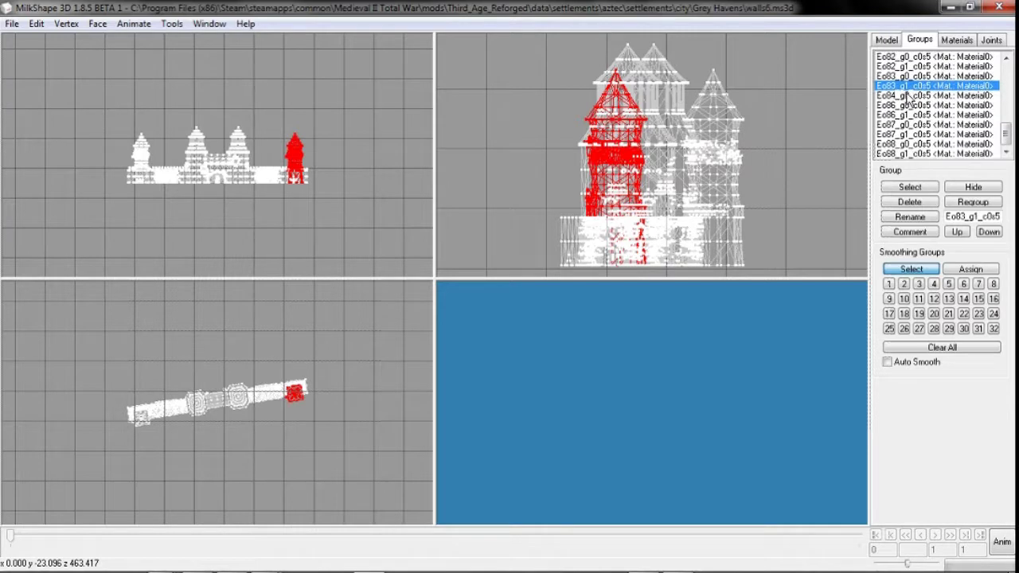
- Add the groups from Eo84_g0_c0s5 through Eo88_g1_c0s5, group t and Eo85_g0_c0s5 to the selection
double_click(910, 97)
click(909, 105)
click(907, 115)
click(905, 125)
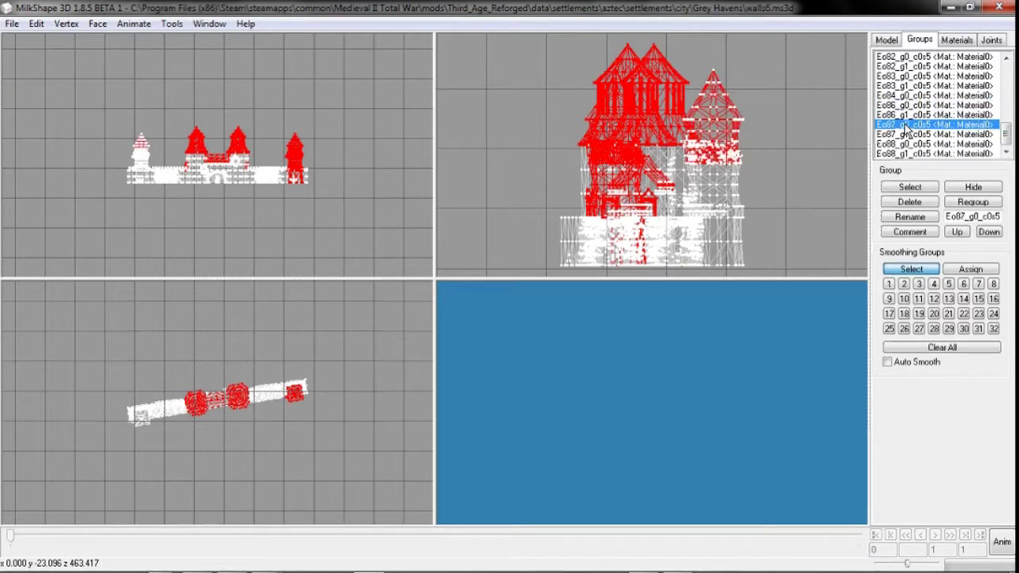
click(908, 134)
click(909, 143)
click(913, 153)
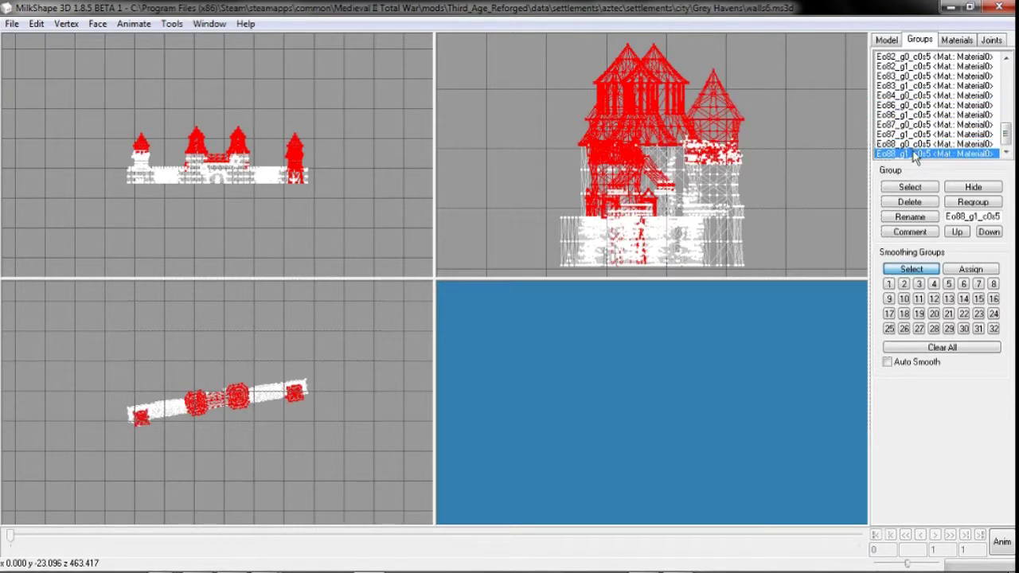
scroll(913, 143, up, 2)
click(895, 86)
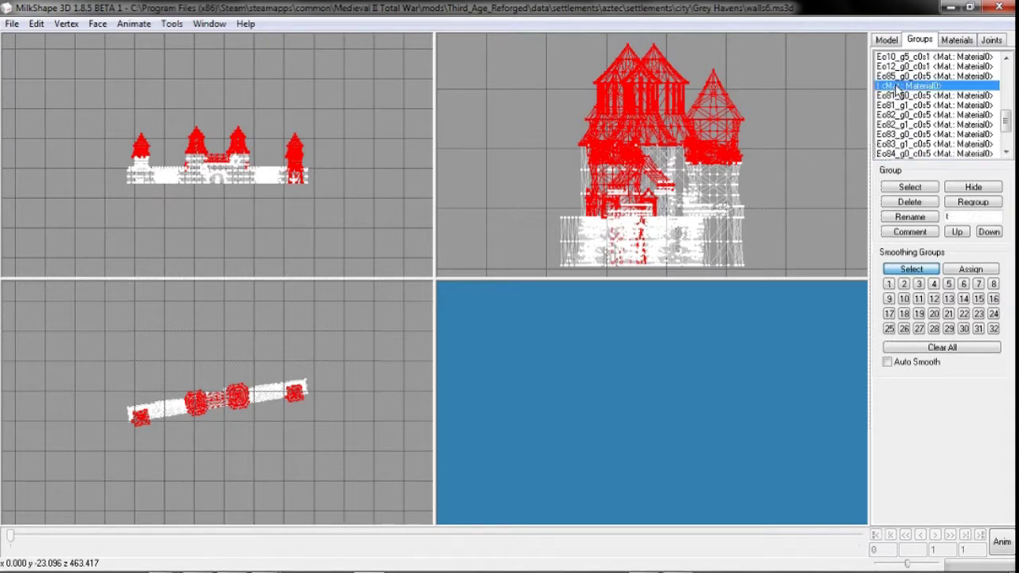
key(Up)
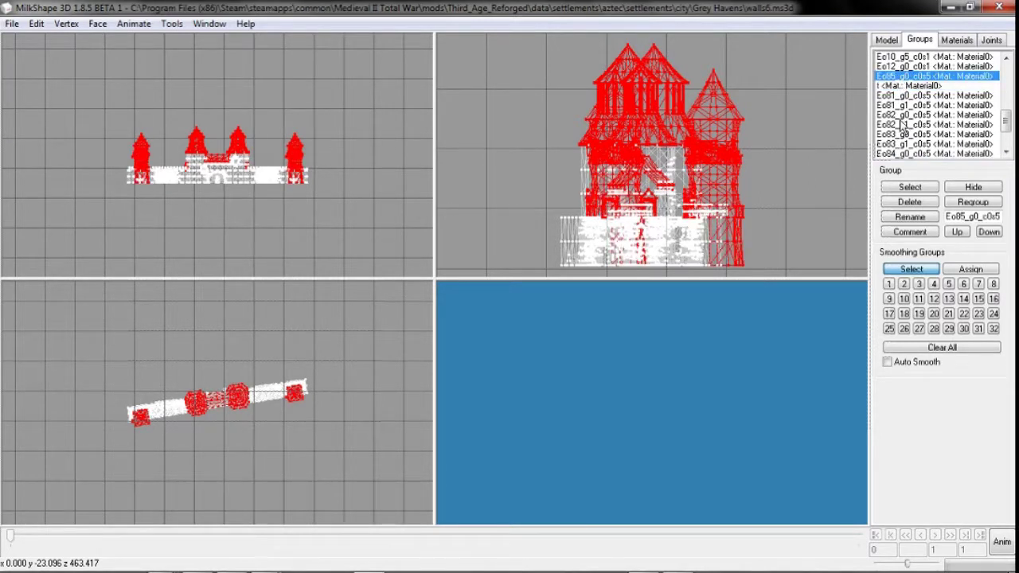
scroll(902, 126, up, 1)
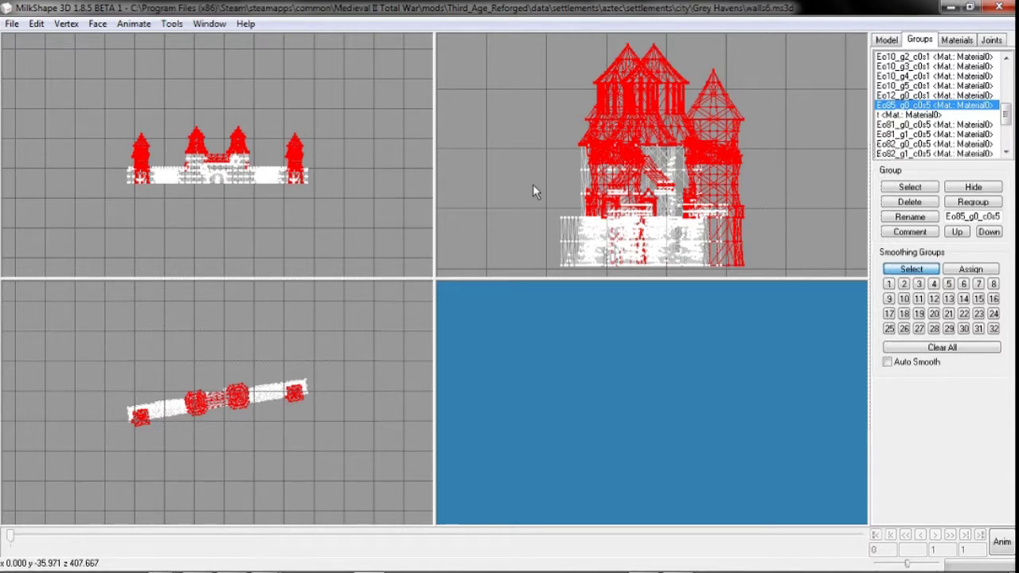
- Delete the selected tower geometry and save the remaining wall section as walls6
key(Up)
click(910, 232)
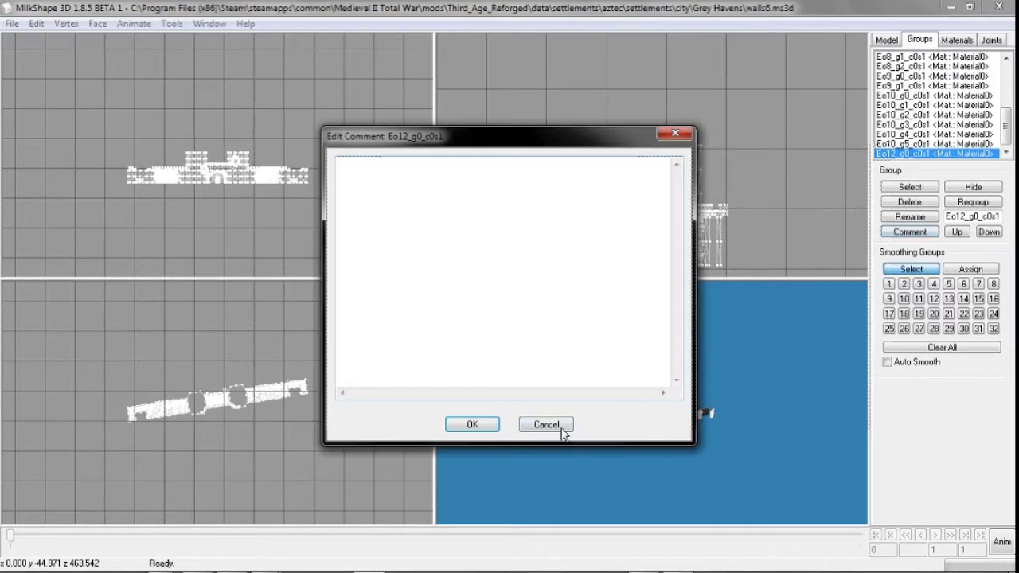
click(546, 424)
click(12, 23)
click(36, 78)
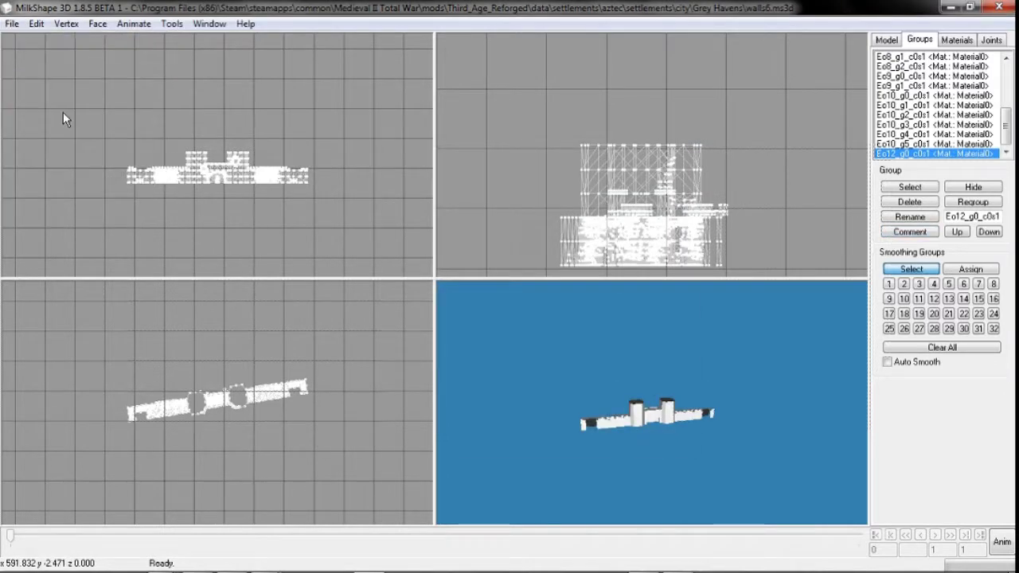
- Undo the tower deletion, then invert the selection to the walls and delete the wall geometry
key(ctrl+z)
key(ctrl+z)
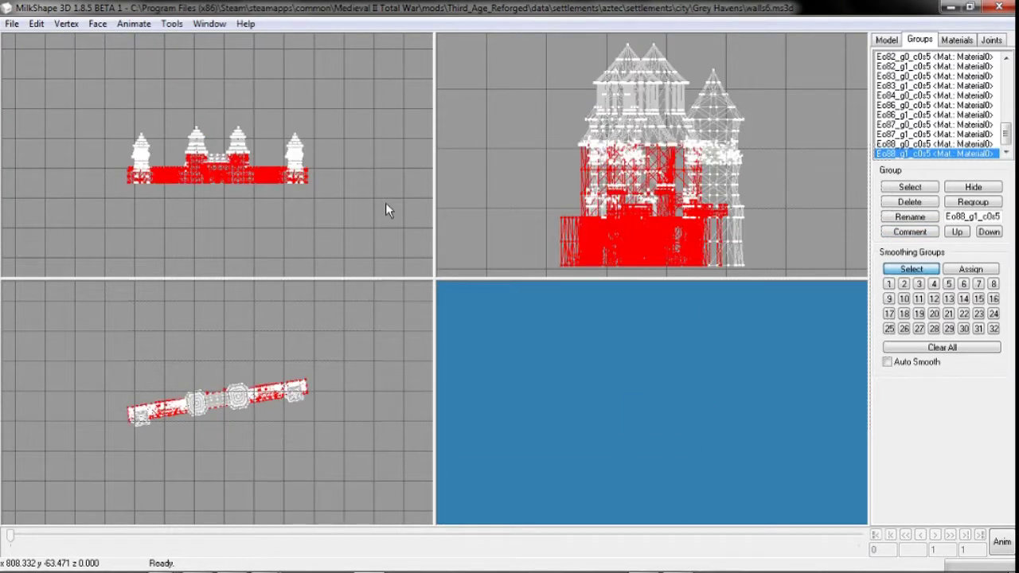
key(Delete)
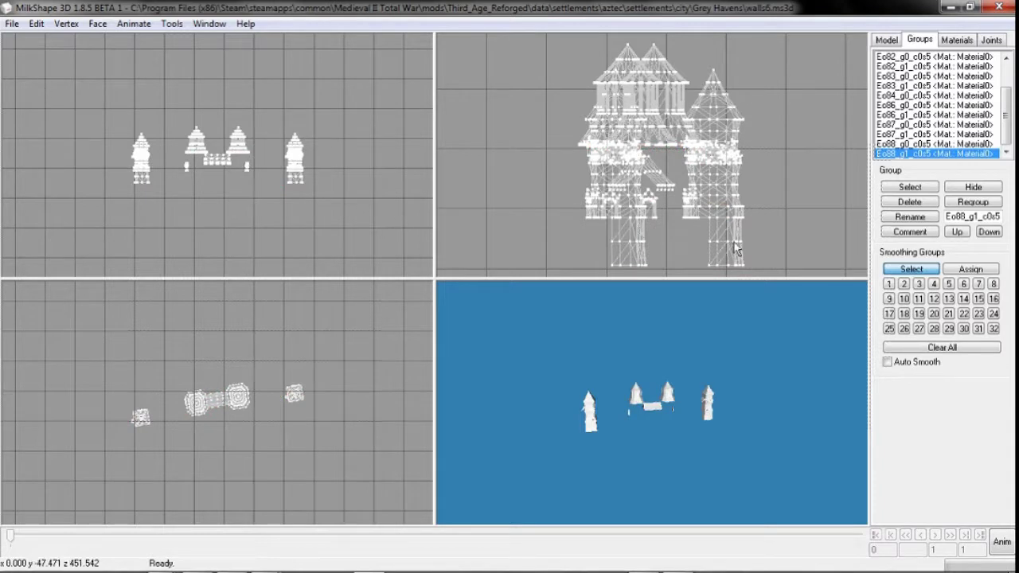
click(910, 232)
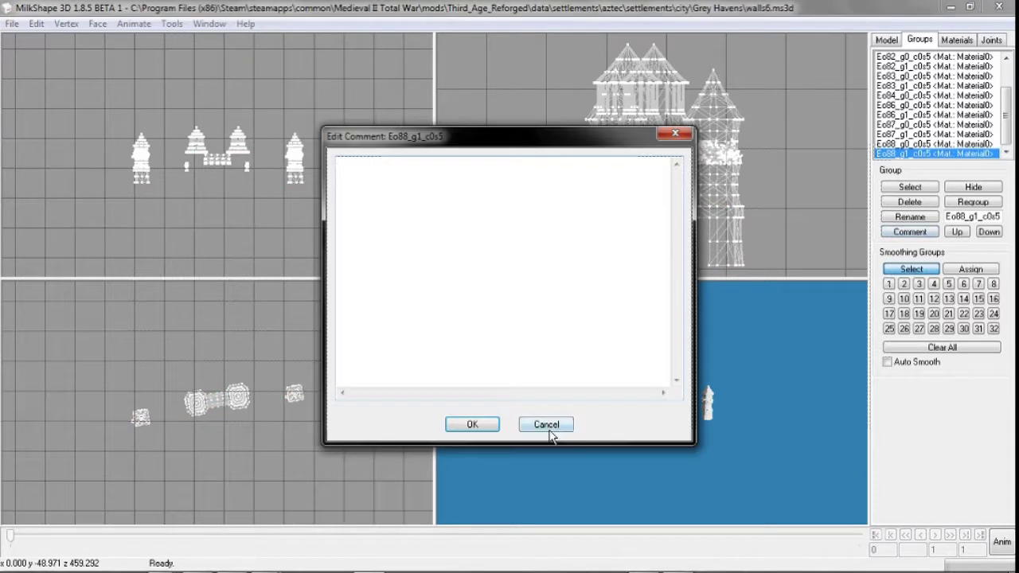
- Save the remaining towers as towers 6, overwriting the existing file, and close MilkShape 3D
click(8, 23)
click(36, 88)
double_click(200, 262)
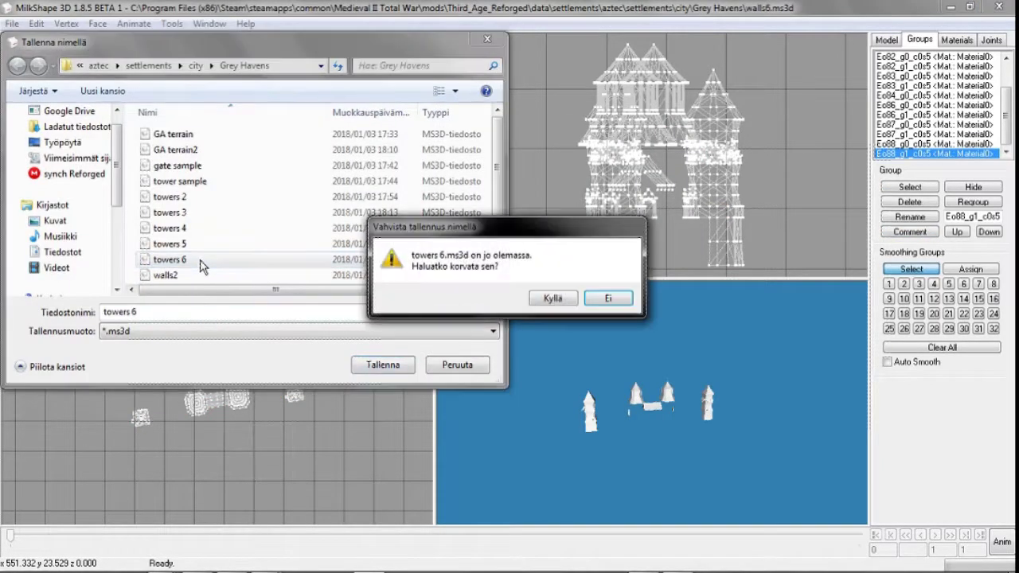
click(557, 298)
right_click(369, 560)
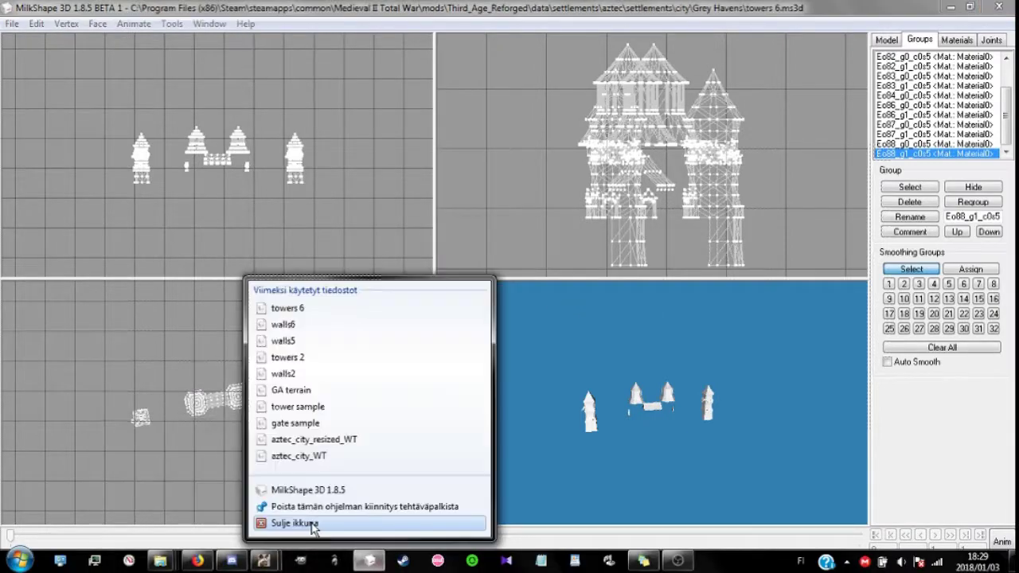
click(311, 523)
- Switch to IntegratedWorldTerrainEditor and replace structure 11 with the walls6 ms3d file
click(263, 561)
click(329, 511)
click(867, 411)
scroll(877, 407, down, 3)
click(892, 389)
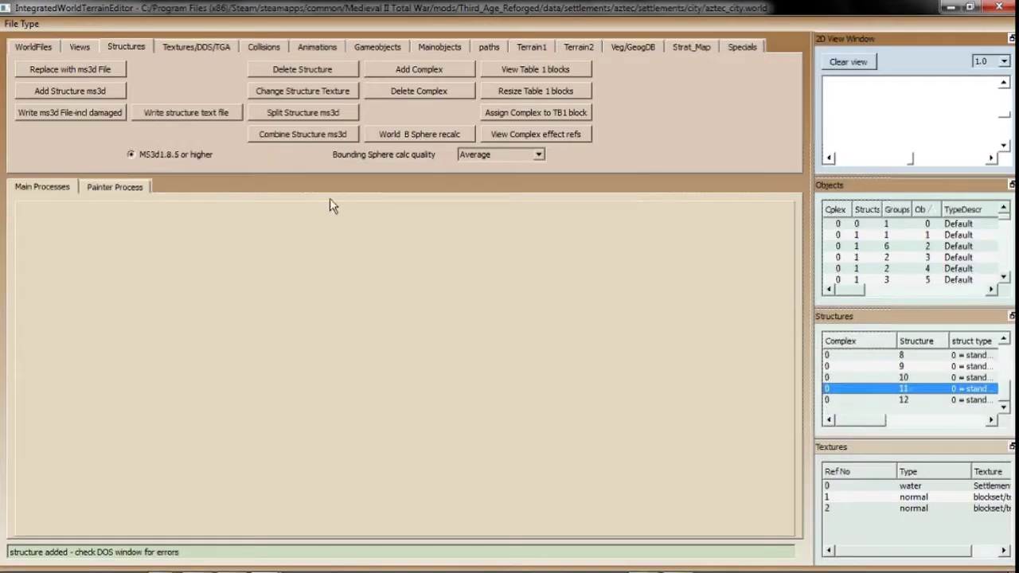
click(80, 75)
click(221, 261)
scroll(207, 270, down, 1)
click(193, 275)
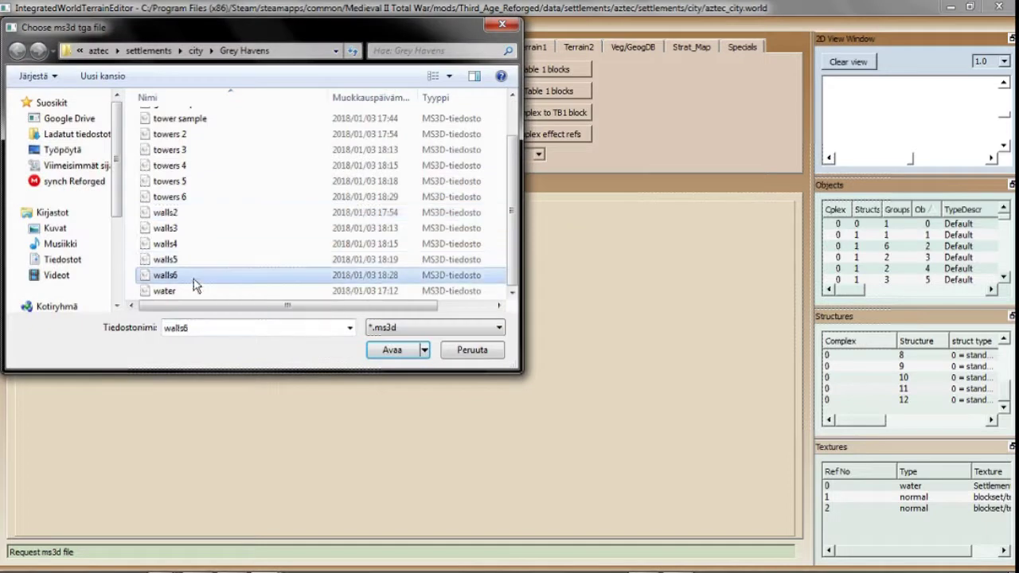
double_click(193, 276)
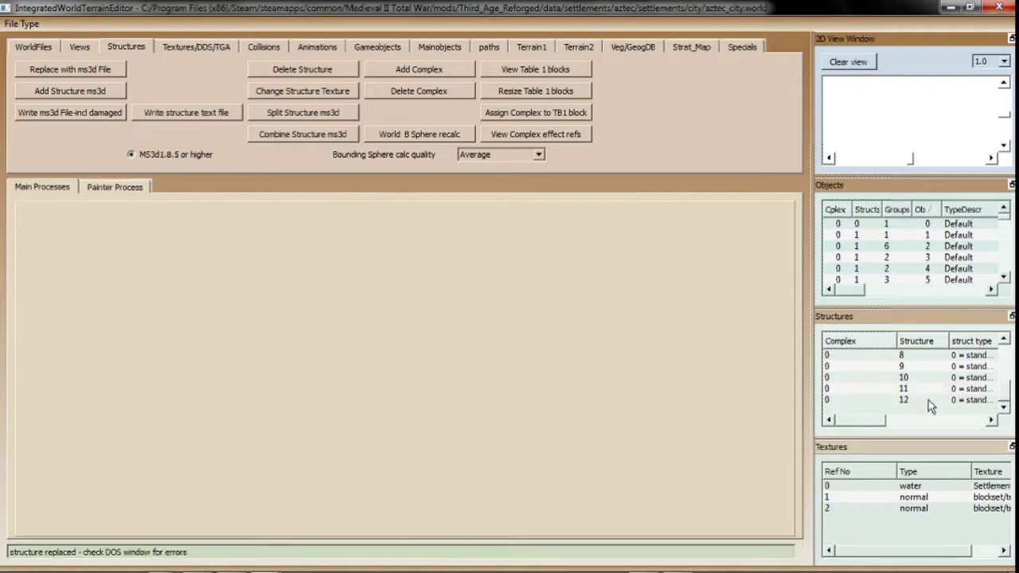
- Replace structure 12 with the towers 6 ms3d file
click(927, 400)
click(71, 92)
double_click(202, 254)
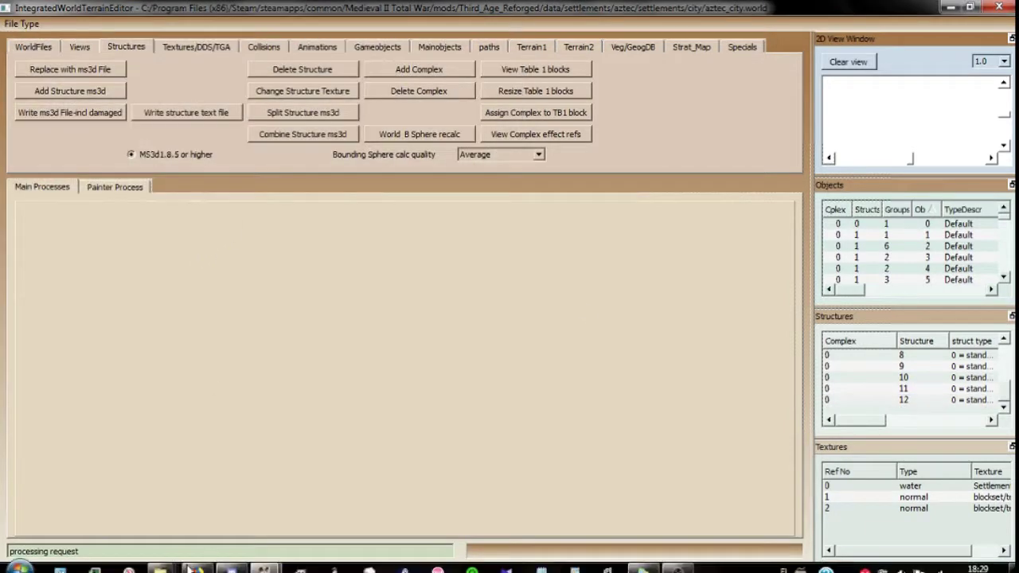
- Switch to the aztec city folder and delete the old aztec_city animinstances, world and worldcollision files
click(126, 561)
click(136, 486)
click(246, 252)
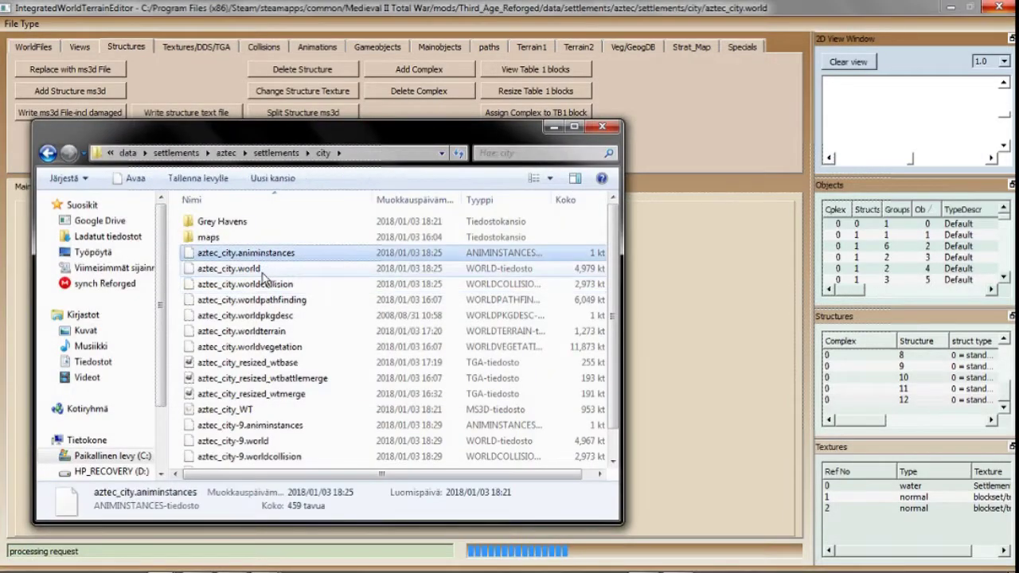
shift+click(265, 288)
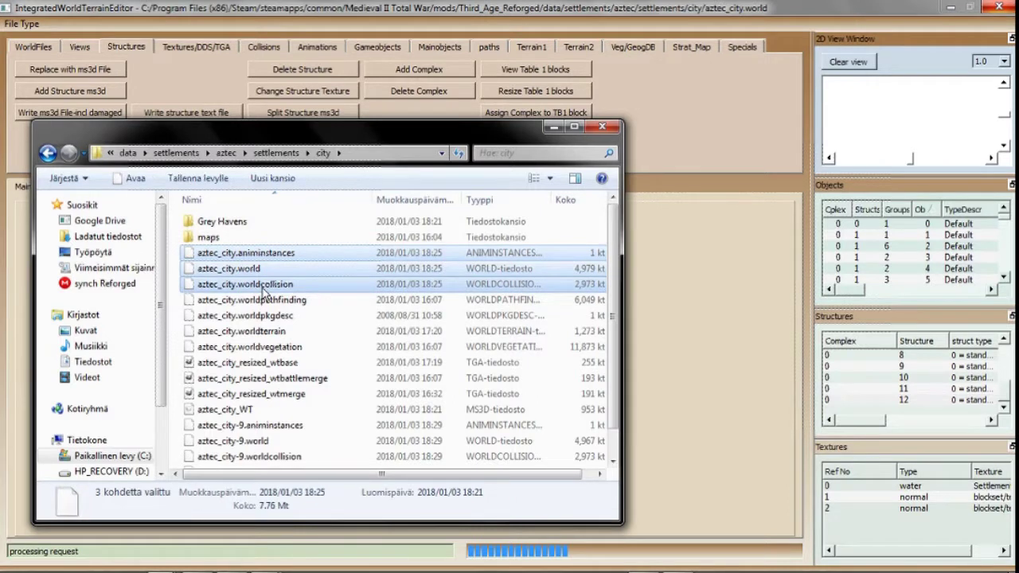
key(Delete)
key(Return)
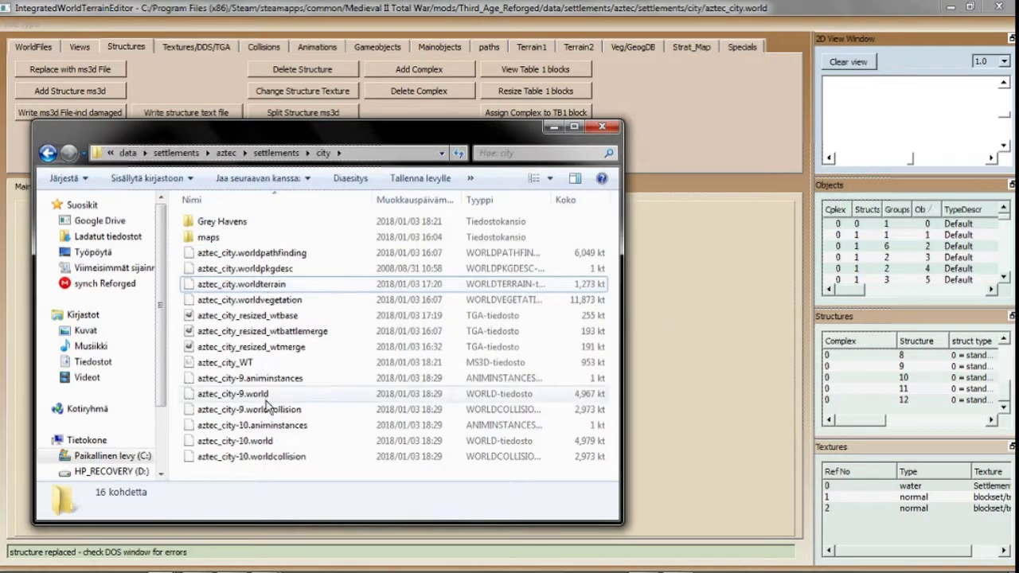
- Delete the aztec_city-9 animinstances, world and worldcollision files
click(254, 378)
shift+click(254, 406)
key(Delete)
- Rename the aztec_city-10 animinstances, world and worldcollision files to aztec_city, keeping their extensions
click(218, 313)
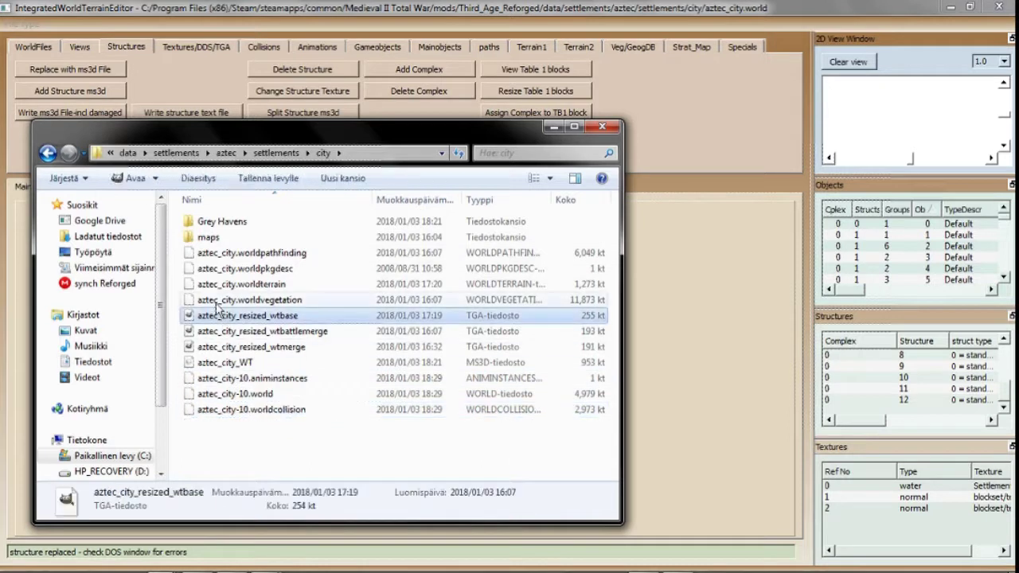
click(213, 301)
click(213, 301)
key(ctrl+c)
click(208, 381)
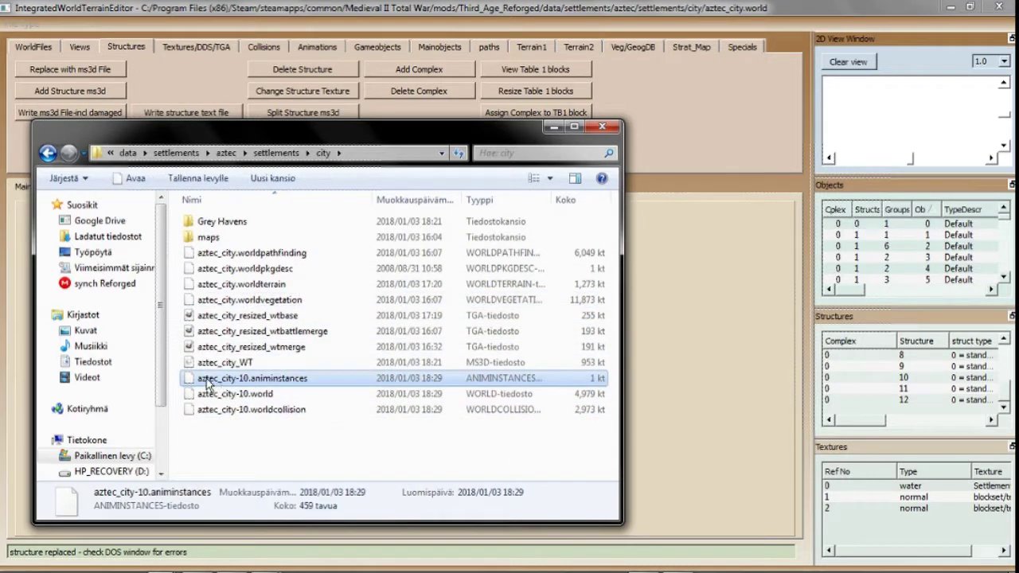
key(F2)
key(ctrl+v)
click(213, 398)
key(F2)
key(ctrl+v)
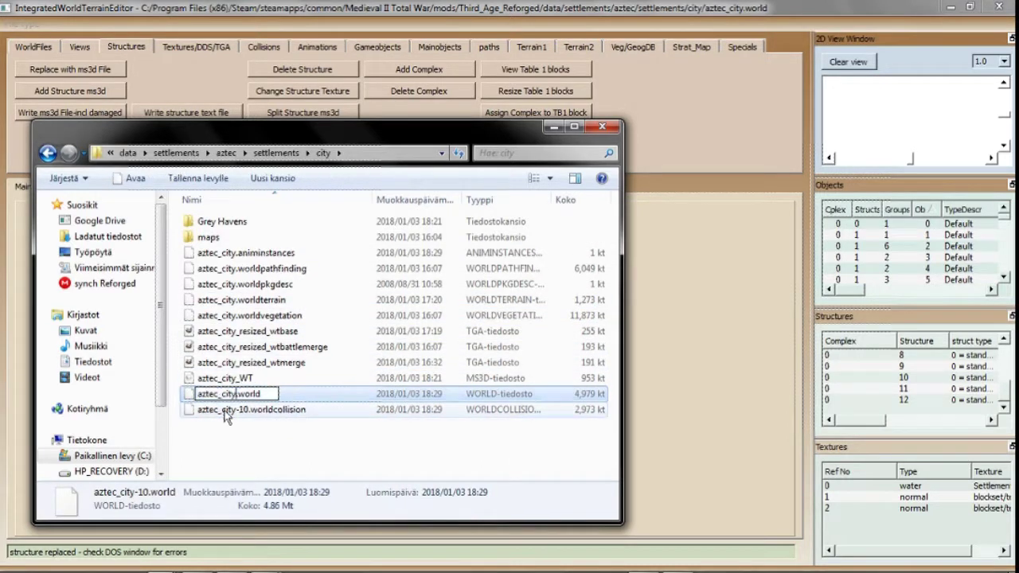
click(225, 410)
click(225, 410)
key(ctrl+v)
- Delete the aztec_city_WT model file from the city folder
click(200, 409)
key(Delete)
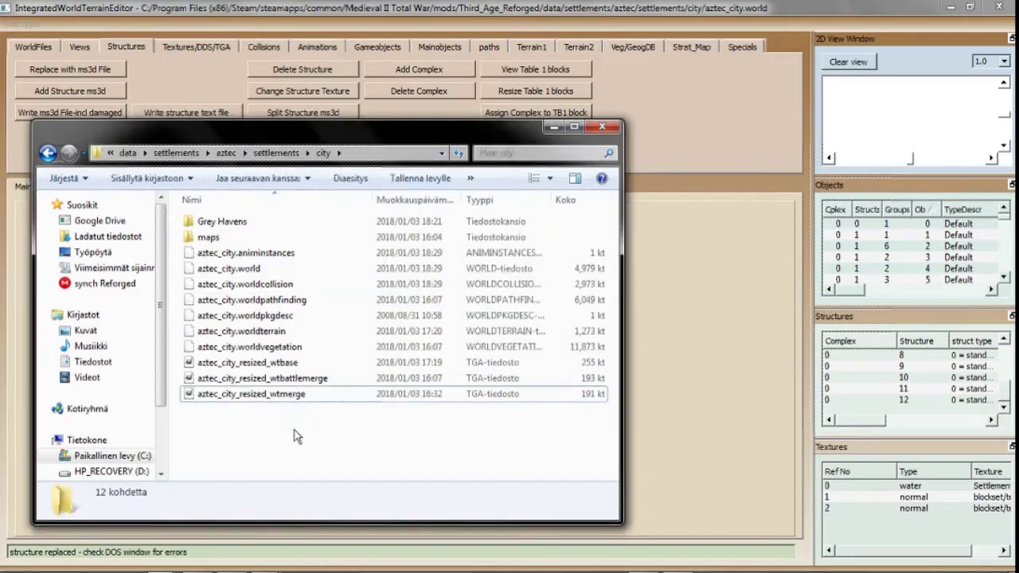
- Launch Third Age Reforged and load the saved battle on the custom settlement
click(323, 564)
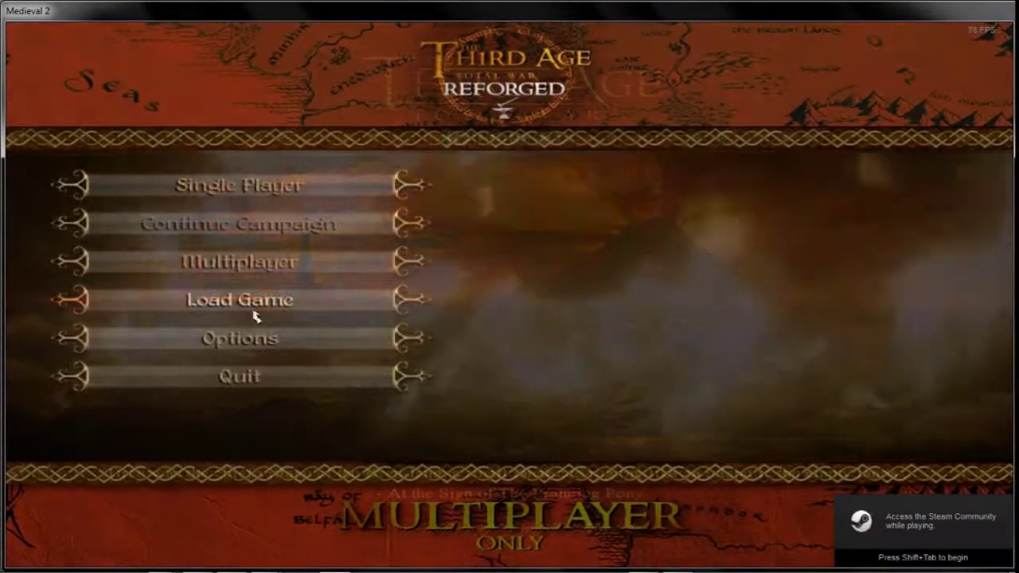
click(263, 301)
click(389, 218)
double_click(387, 206)
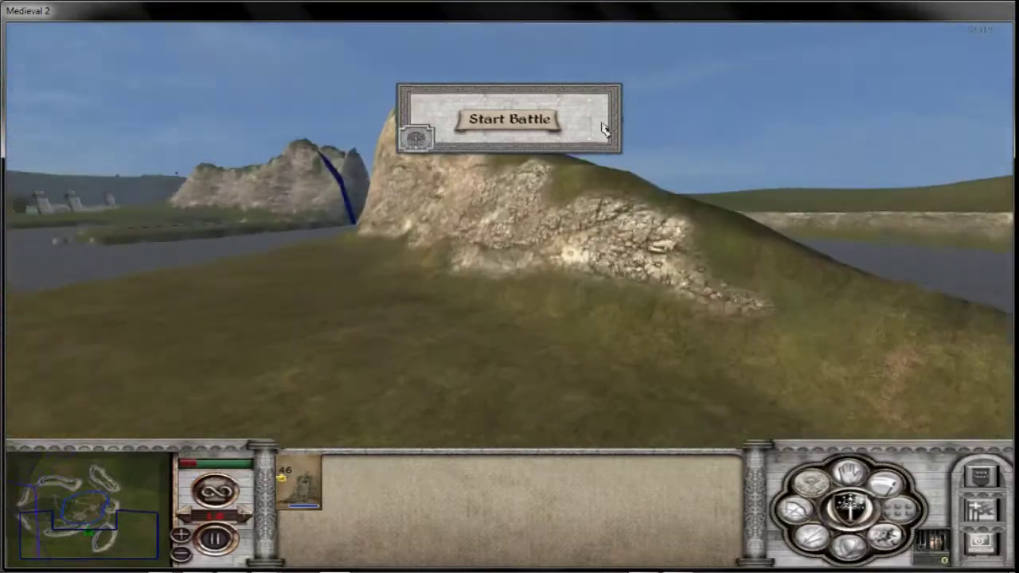
- Fly over the battle map and examine the walls, towers, gatehouses and surrounding hills of the settlement
key(w)
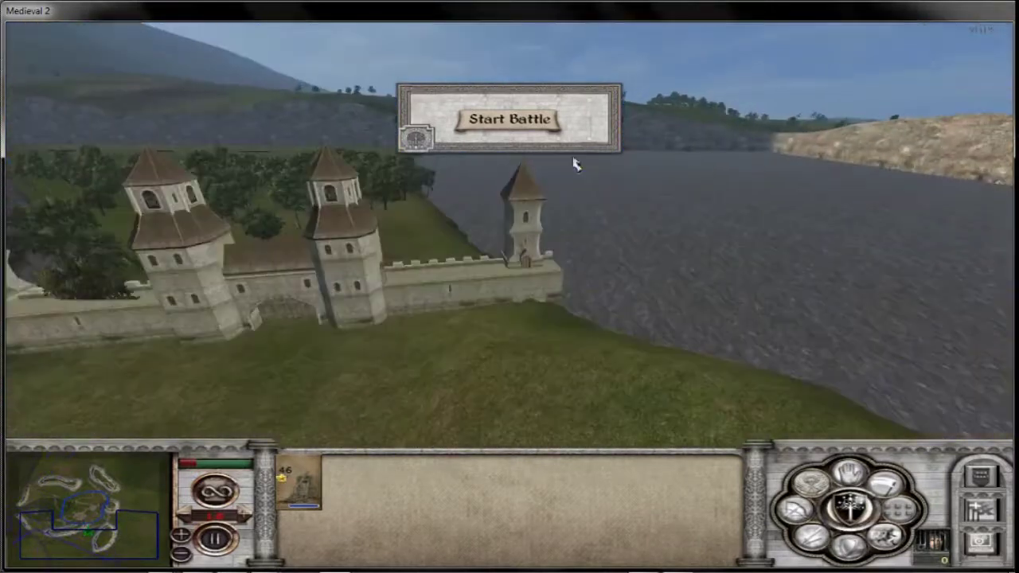
key(q)
key(s)
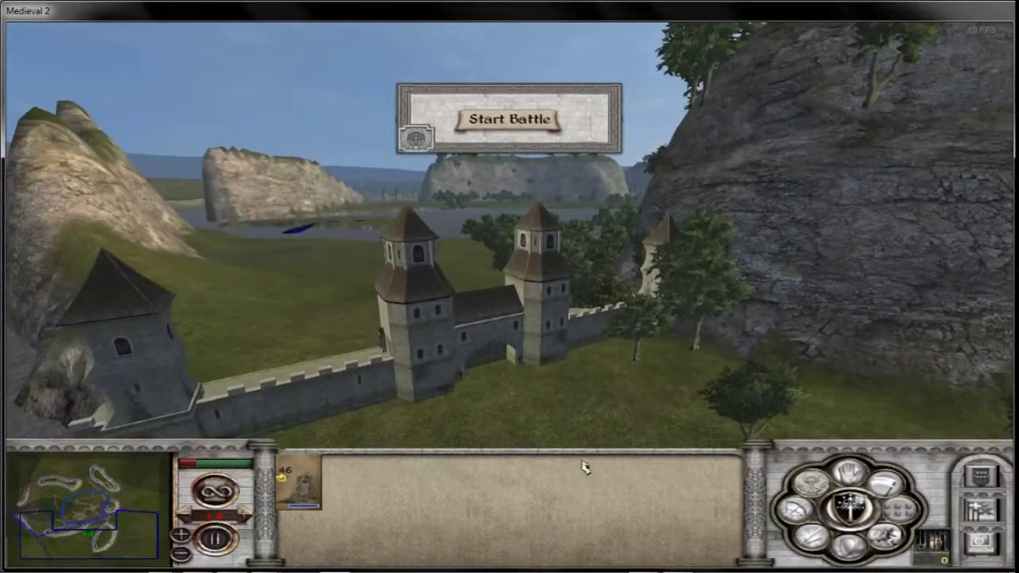
key(q)
key(w)
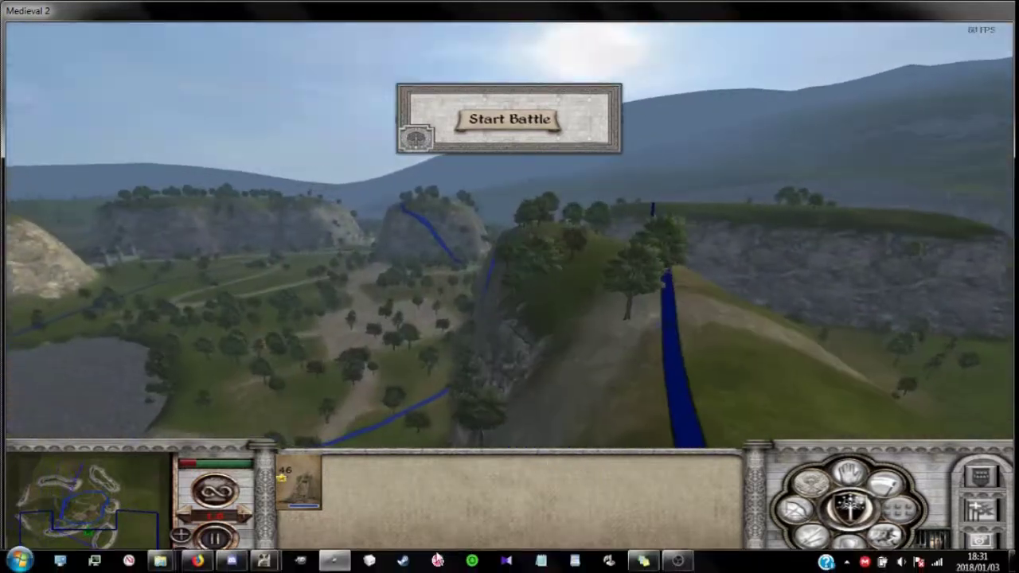
key(w)
key(q)
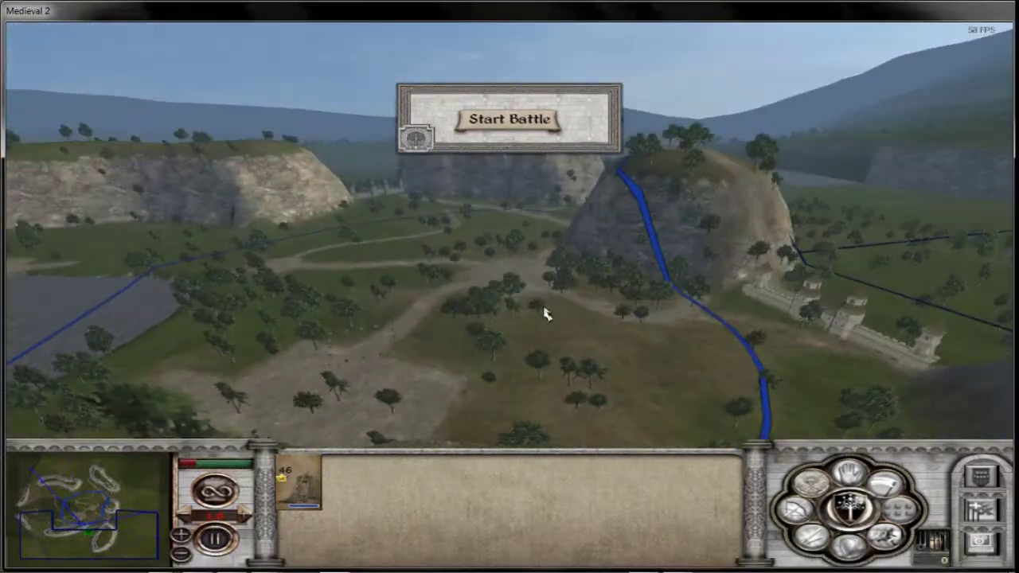
key(e)
key(q)
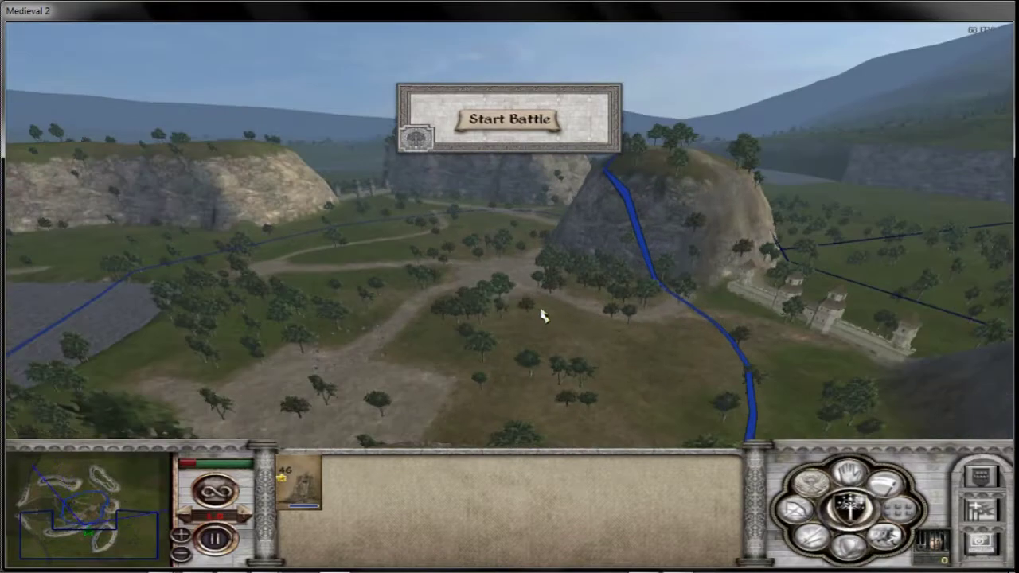
key(e)
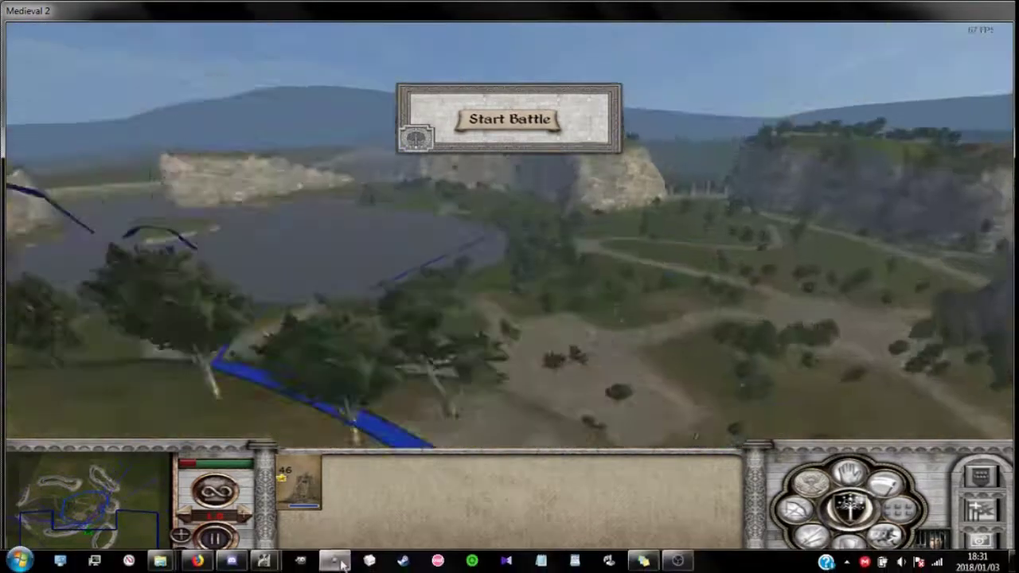
- Close the game and open the aztec_city_resized_wtbase heightmap from the aztec city folder in GIMP
right_click(334, 560)
click(279, 527)
click(719, 405)
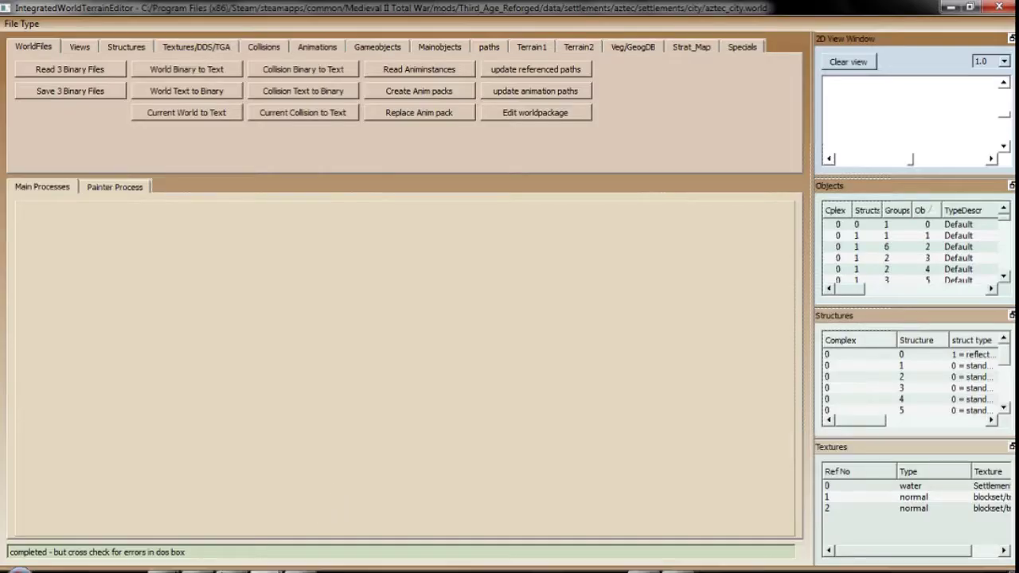
mouse_move(160, 561)
click(122, 489)
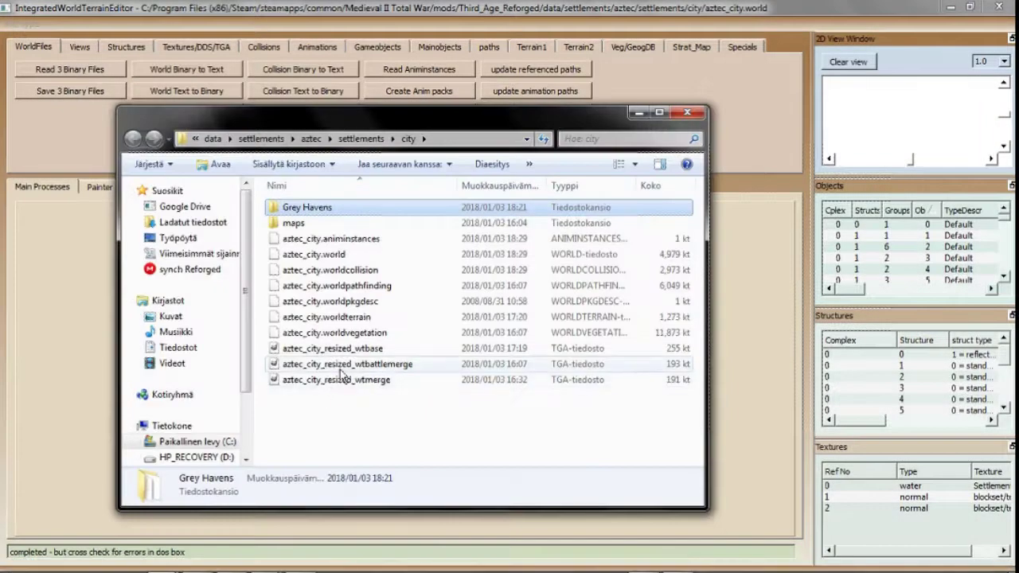
double_click(342, 237)
- Select a rectangle about 86 by 195 px around the three eastern hills, including the inner ends of the two western hills
ctrl+scroll(527, 305, up, 3)
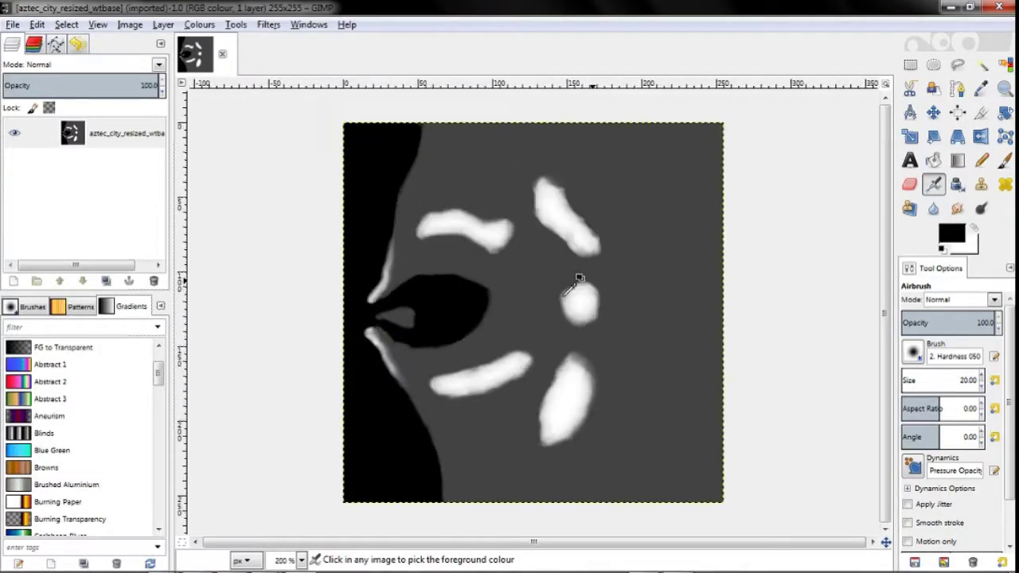
key(r)
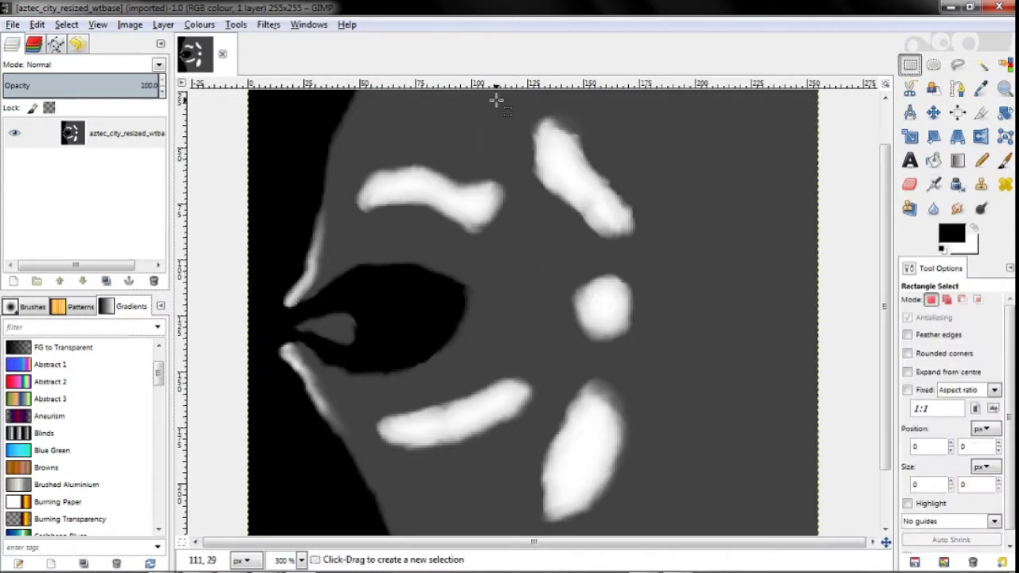
drag(490, 97, 681, 548)
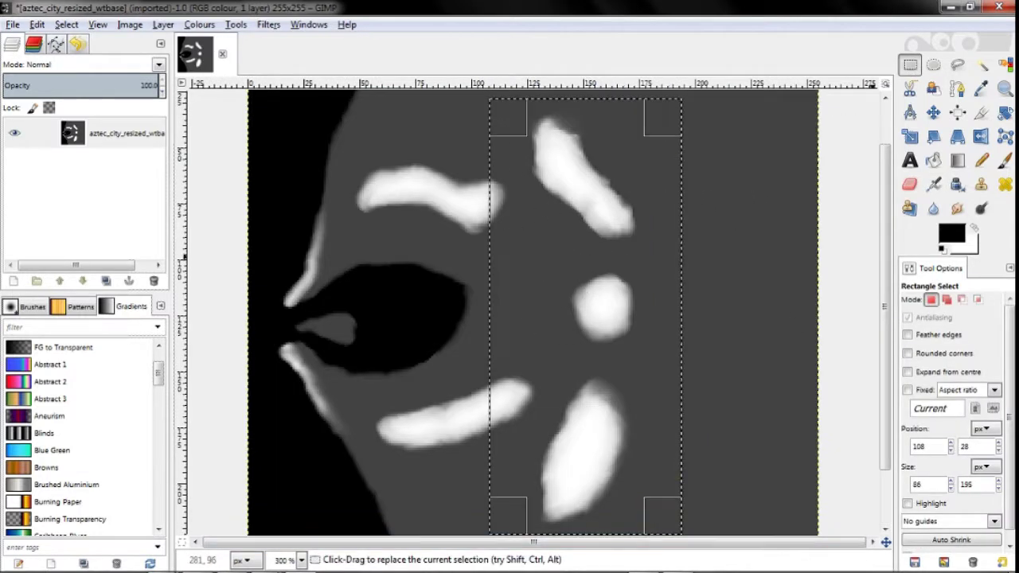
key(m)
drag(618, 309, 598, 309)
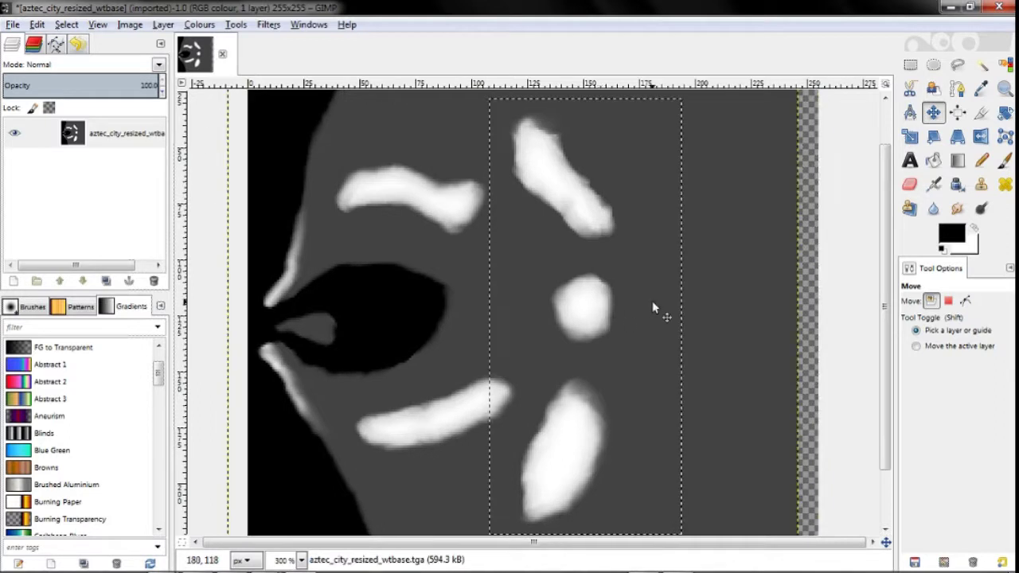
key(ctrl+z)
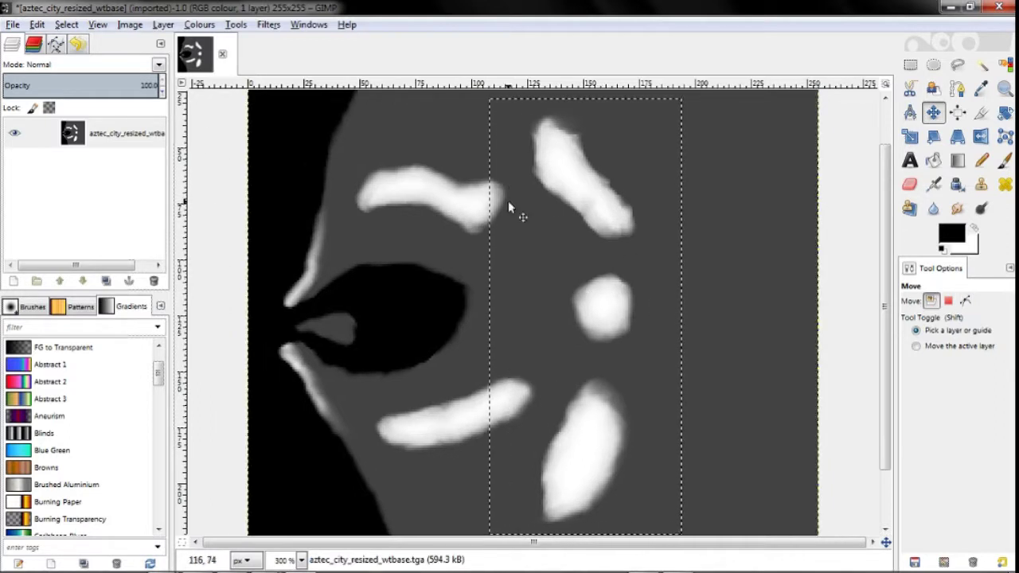
- Cut the selected terrain, paste it as a new layer and move it 15 px to the left
key(ctrl+x)
key(ctrl+v)
key(shift+ctrl+n)
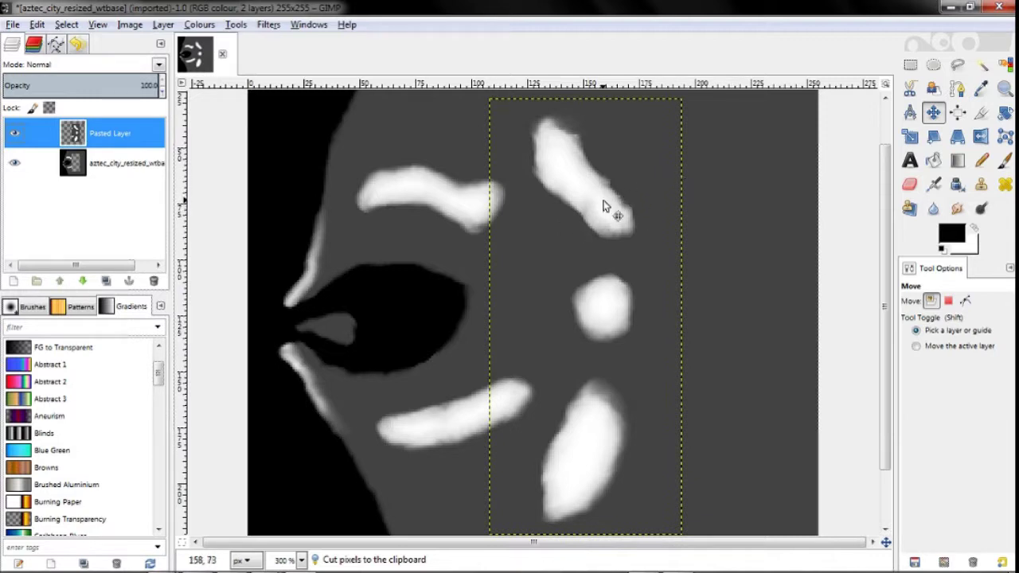
drag(603, 202, 569, 199)
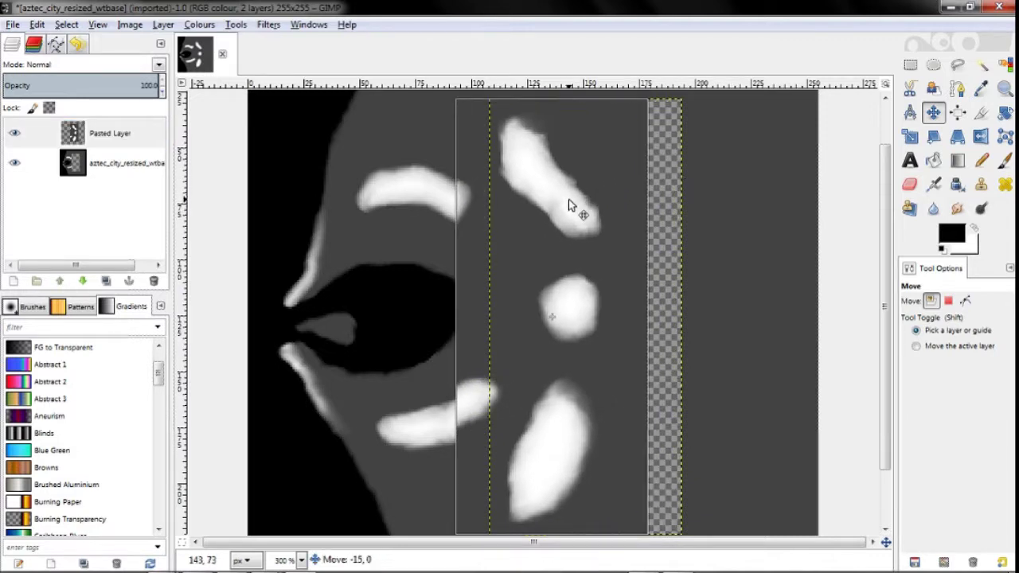
- Merge the pasted layer down into the aztec_city_resized_wtbase layer
scroll(571, 248, down, 1)
drag(75, 162, 76, 141)
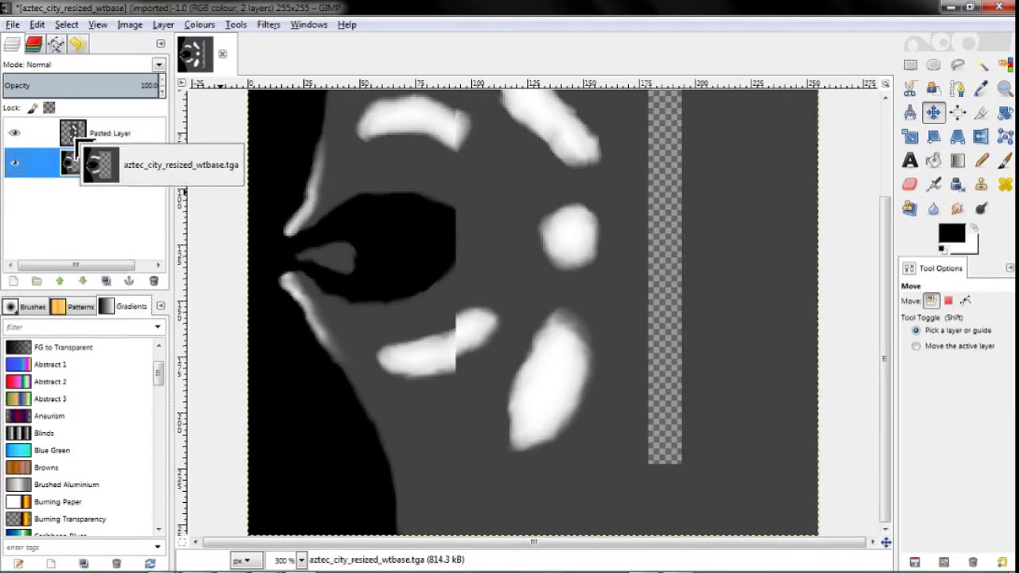
double_click(87, 162)
click(87, 143)
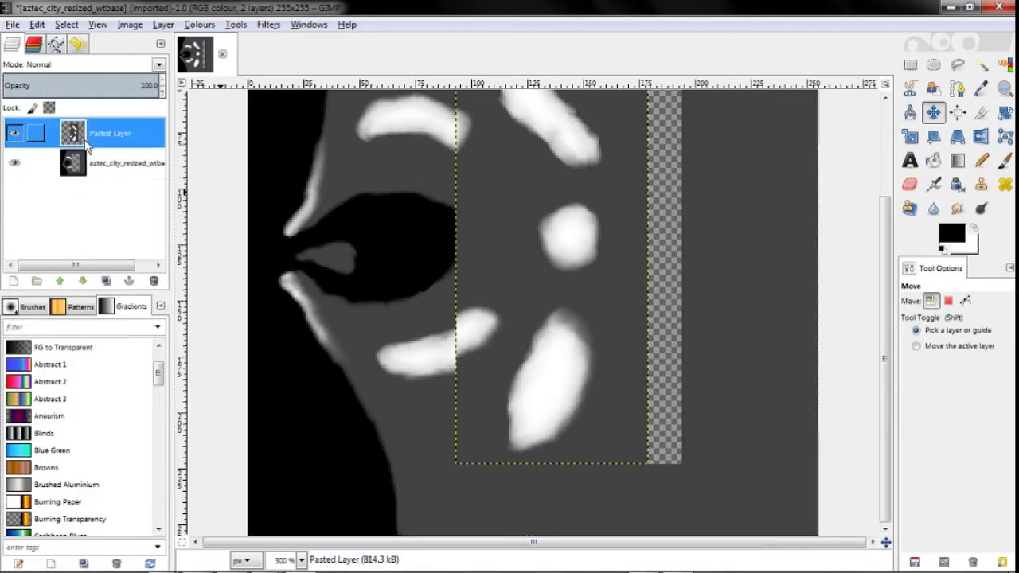
ctrl+scroll(455, 231, up, 1)
right_click(111, 144)
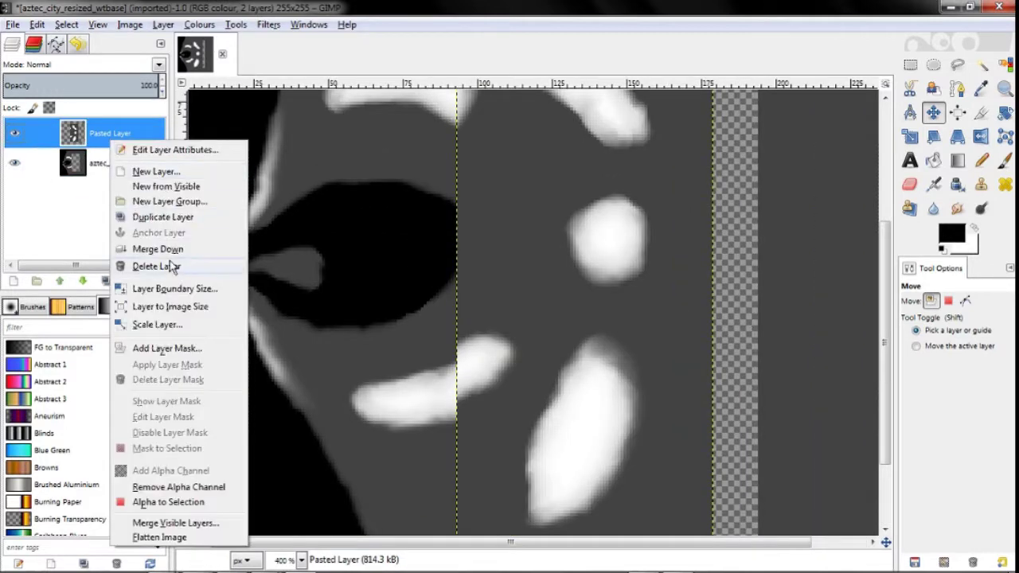
click(170, 266)
ctrl+scroll(562, 259, down, 2)
- Pick the dark grey ground colour and bucket-fill the transparent strip east of the hills with it
click(981, 89)
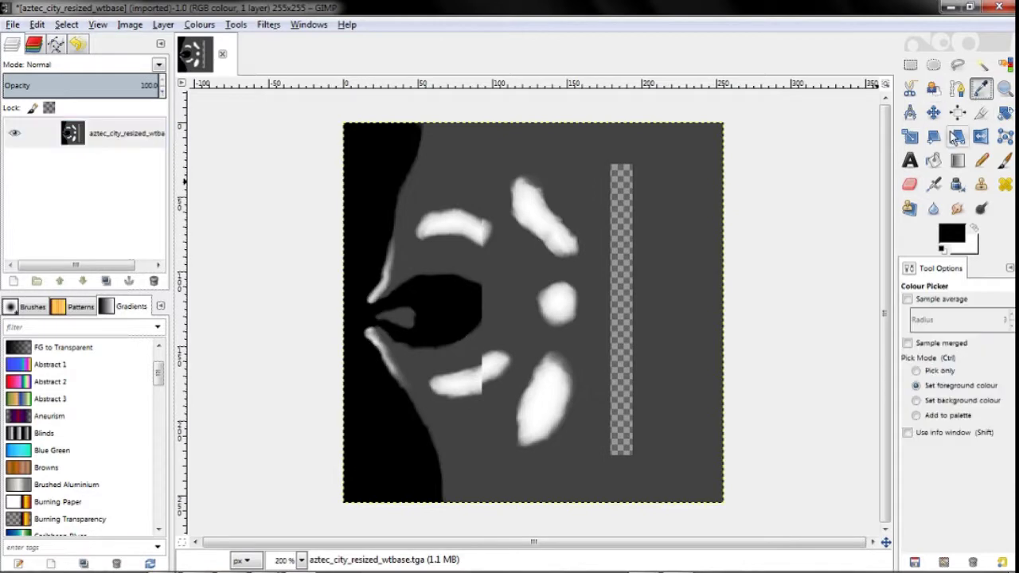
click(646, 229)
key(shift+b)
click(627, 221)
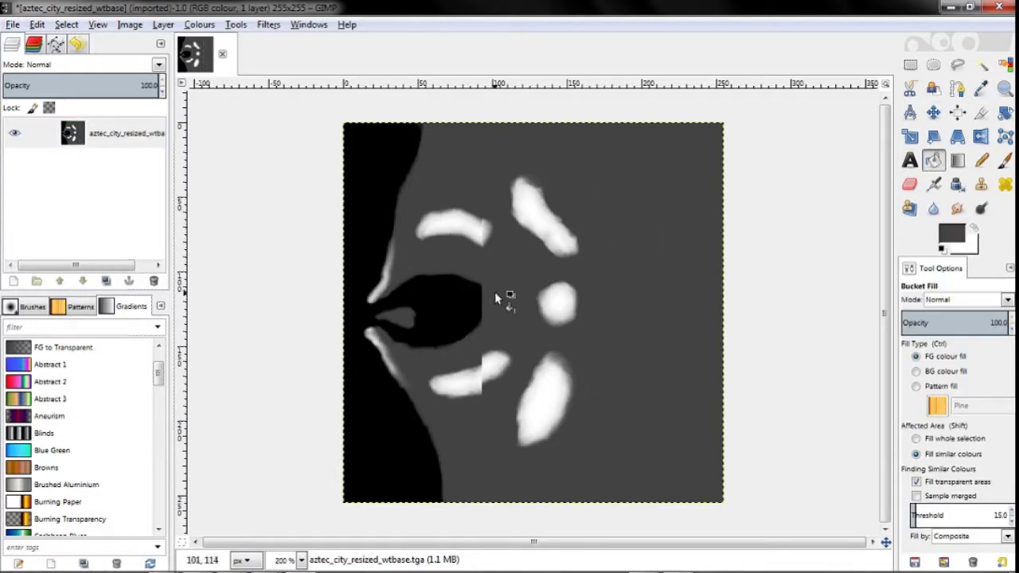
- With the Pencil, round off the lake's cut eastern end in black and trim the lower hill's upper edge in dark grey
ctrl+scroll(474, 305, up, 2)
click(975, 228)
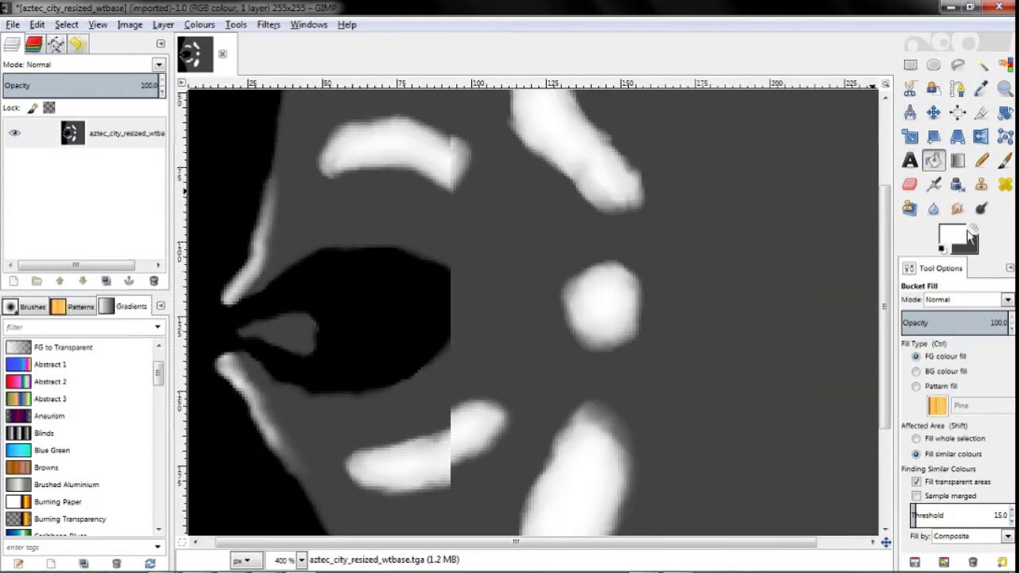
click(953, 233)
drag(707, 223, 607, 283)
click(848, 309)
click(984, 162)
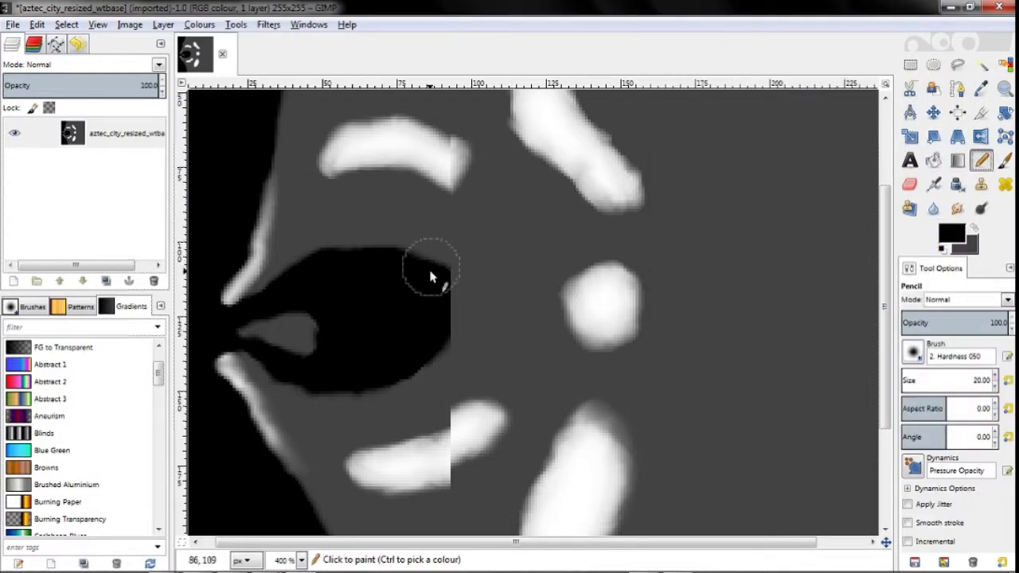
mouse_move(444, 297)
mouse_down()
mouse_move(432, 320)
mouse_move(461, 320)
mouse_up()
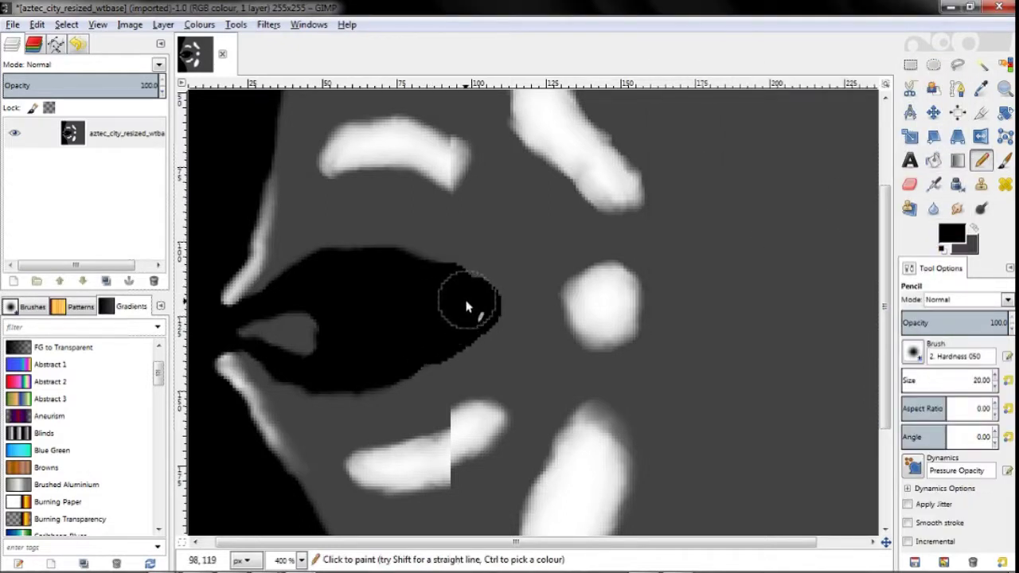
scroll(448, 318, down, 3)
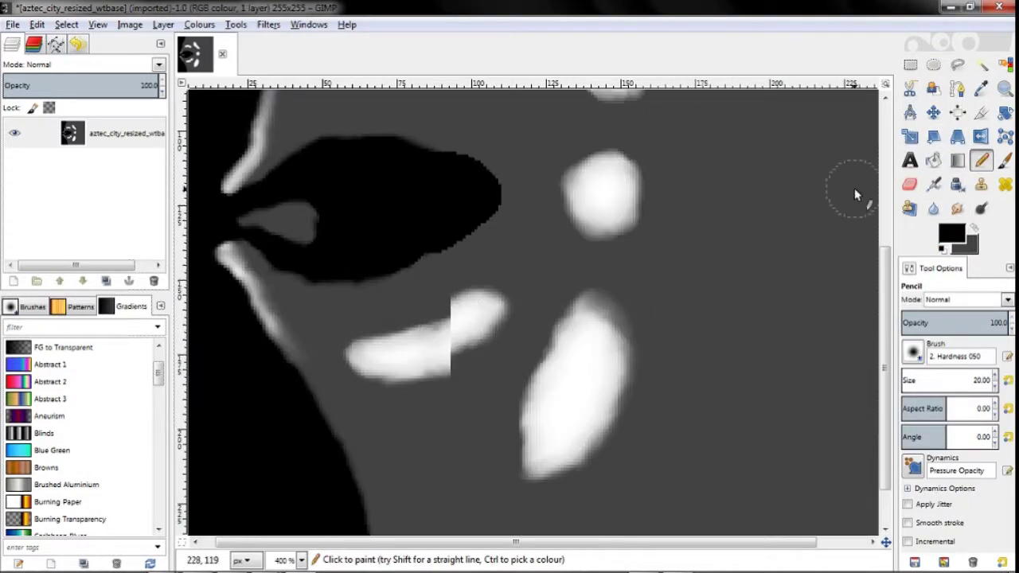
click(972, 227)
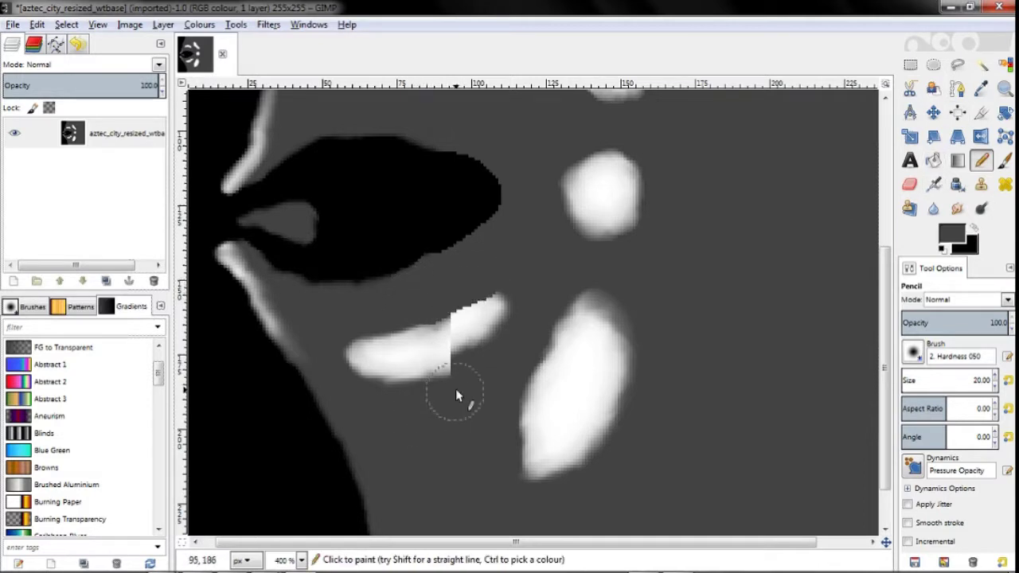
- Smudge the cut eastern end of the upper hill to blend it into the ground
scroll(455, 388, up, 4)
ctrl+scroll(450, 260, up, 3)
click(957, 209)
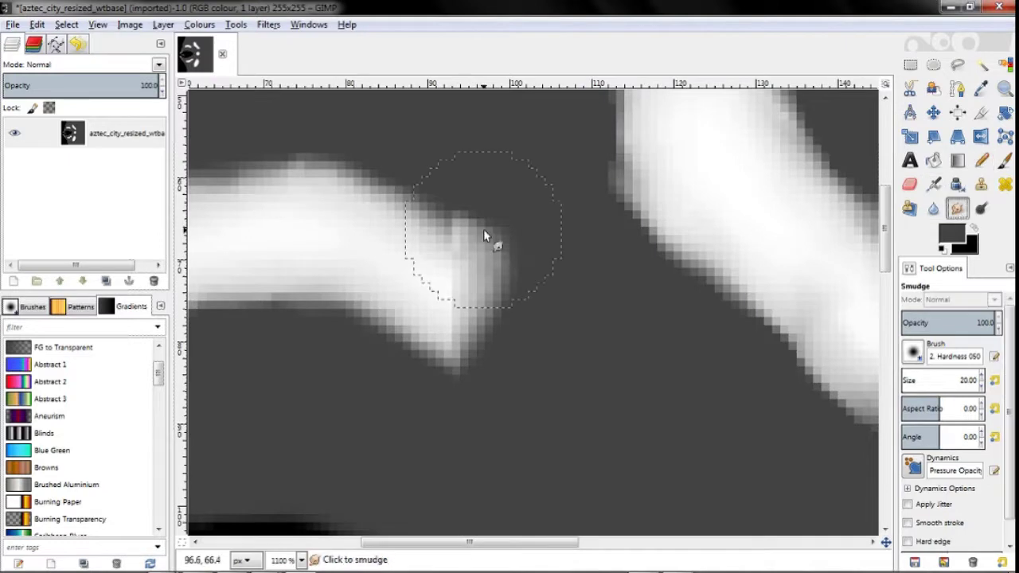
mouse_move(484, 229)
mouse_down()
mouse_move(456, 231)
mouse_move(443, 335)
mouse_move(532, 316)
mouse_up()
- Smudge the seam in the hill below the lake so that its two halves blend together
scroll(511, 319, down, 6)
scroll(460, 418, down, 4)
mouse_move(434, 214)
mouse_down()
mouse_move(436, 239)
mouse_move(463, 238)
mouse_up()
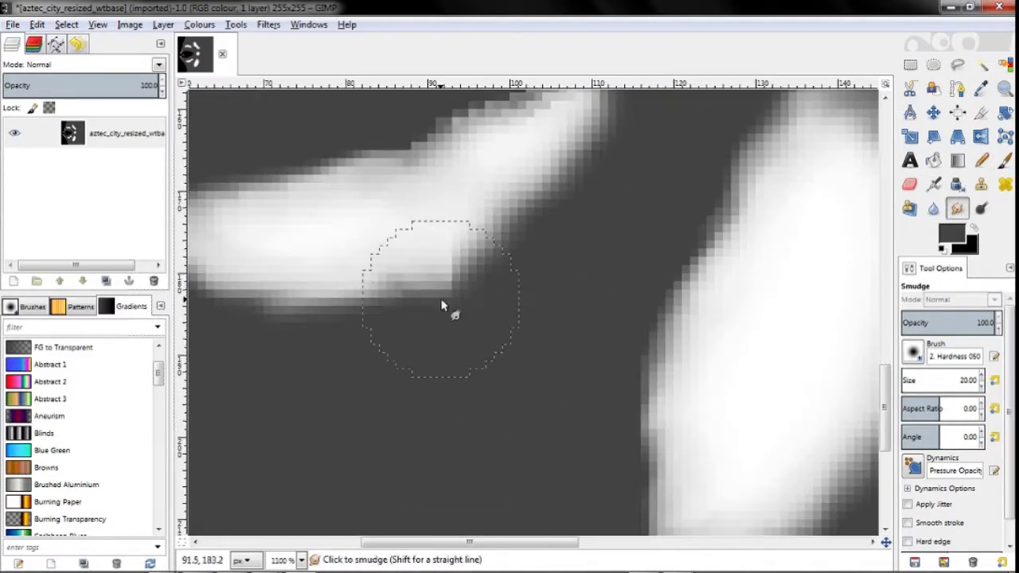
drag(442, 306, 427, 290)
ctrl+scroll(406, 198, down, 2)
ctrl+scroll(406, 199, down, 1)
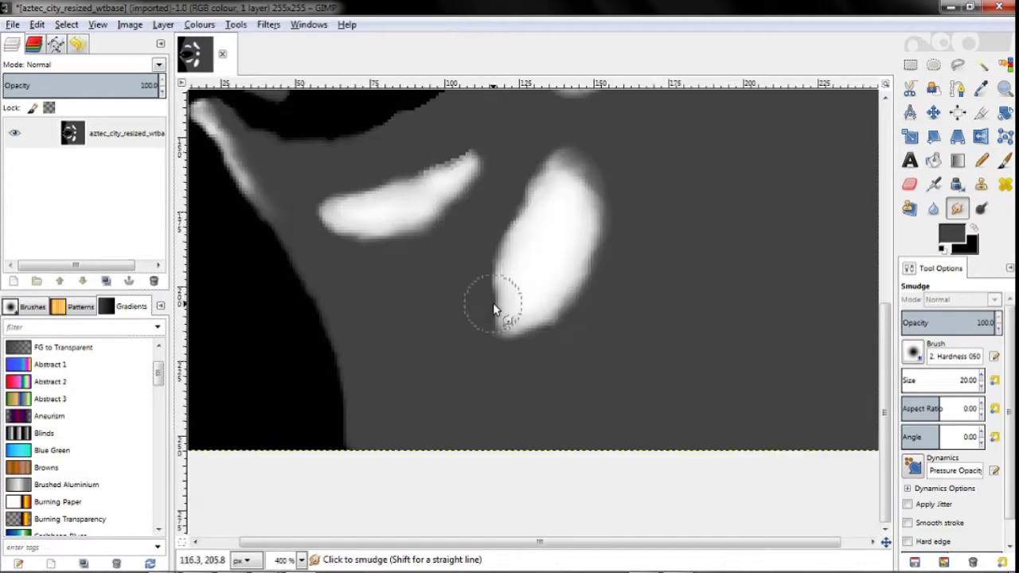
- Widen the hill below the lake by smudging its upper side towards the water into a soft, gradual slope
scroll(484, 282, up, 4)
ctrl+scroll(503, 288, up, 1)
scroll(460, 340, up, 2)
scroll(402, 410, down, 4)
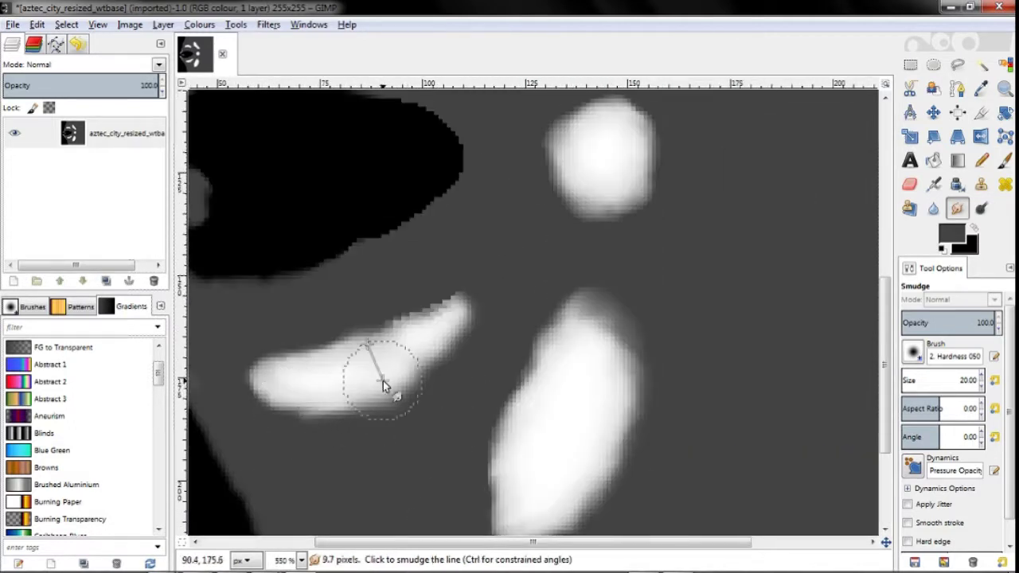
shift+scroll(384, 382, up, 2)
ctrl+scroll(509, 360, up, 3)
mouse_move(512, 328)
mouse_down()
mouse_move(512, 291)
mouse_move(584, 250)
mouse_move(643, 198)
mouse_up()
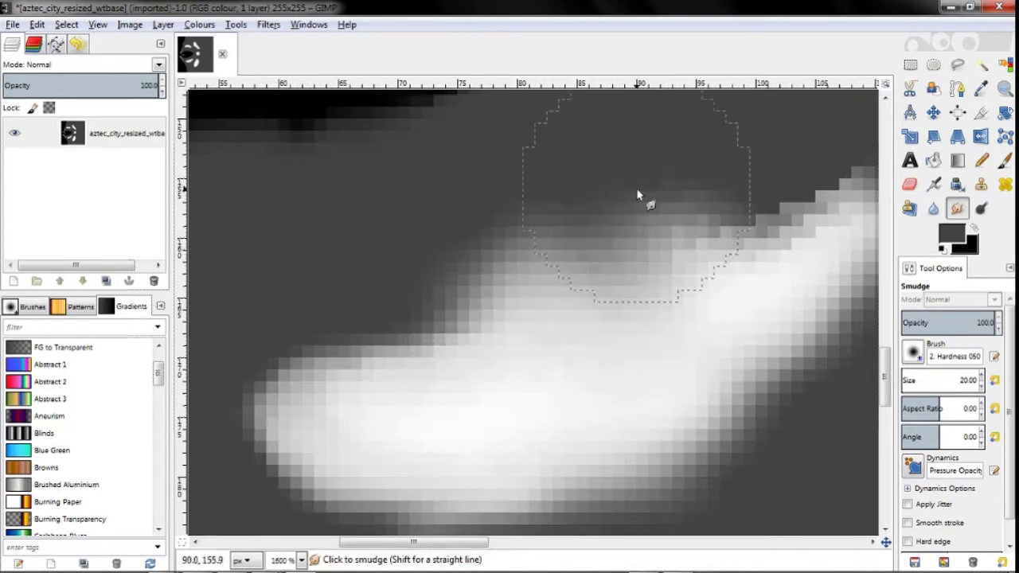
mouse_move(398, 402)
mouse_down()
mouse_move(401, 285)
mouse_move(471, 310)
mouse_move(628, 294)
mouse_move(611, 271)
mouse_move(554, 256)
mouse_move(445, 308)
mouse_move(422, 230)
mouse_move(345, 239)
mouse_move(578, 216)
mouse_move(663, 176)
mouse_up()
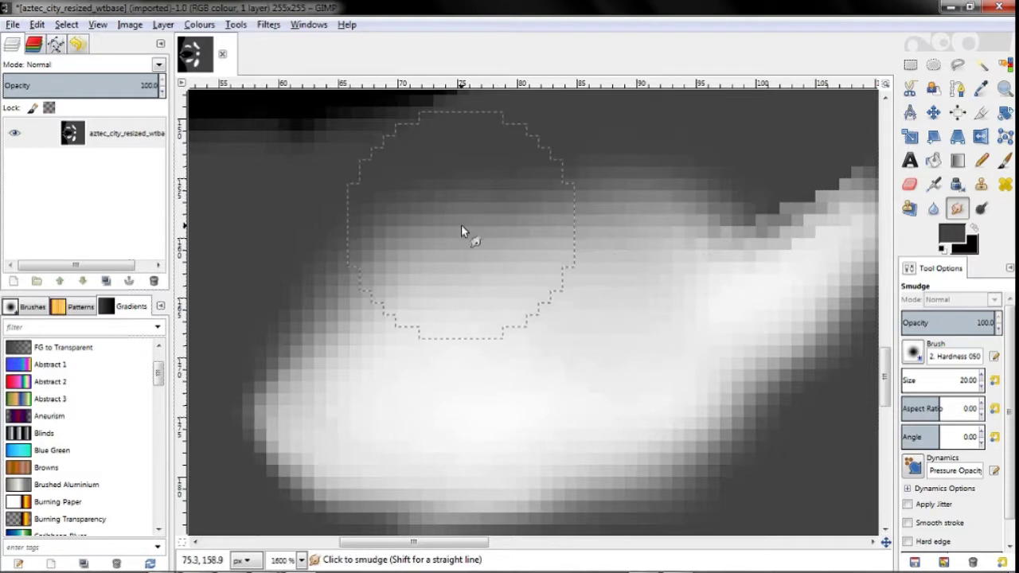
scroll(446, 226, right, 5)
mouse_move(412, 228)
mouse_down()
mouse_move(394, 143)
mouse_move(407, 122)
mouse_move(431, 227)
mouse_move(335, 158)
mouse_up()
scroll(317, 263, up, 1)
mouse_move(353, 253)
mouse_down()
mouse_move(369, 262)
mouse_move(253, 280)
mouse_move(248, 255)
mouse_up()
shift+scroll(307, 284, up, 1)
shift+scroll(307, 285, up, 1)
drag(419, 360, 558, 395)
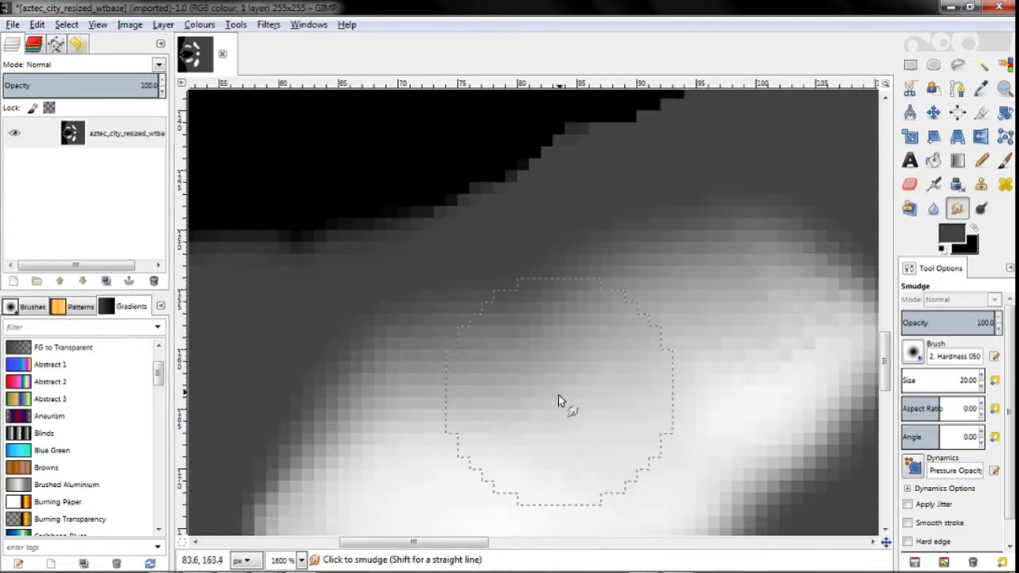
scroll(517, 346, down, 1)
drag(467, 341, 382, 358)
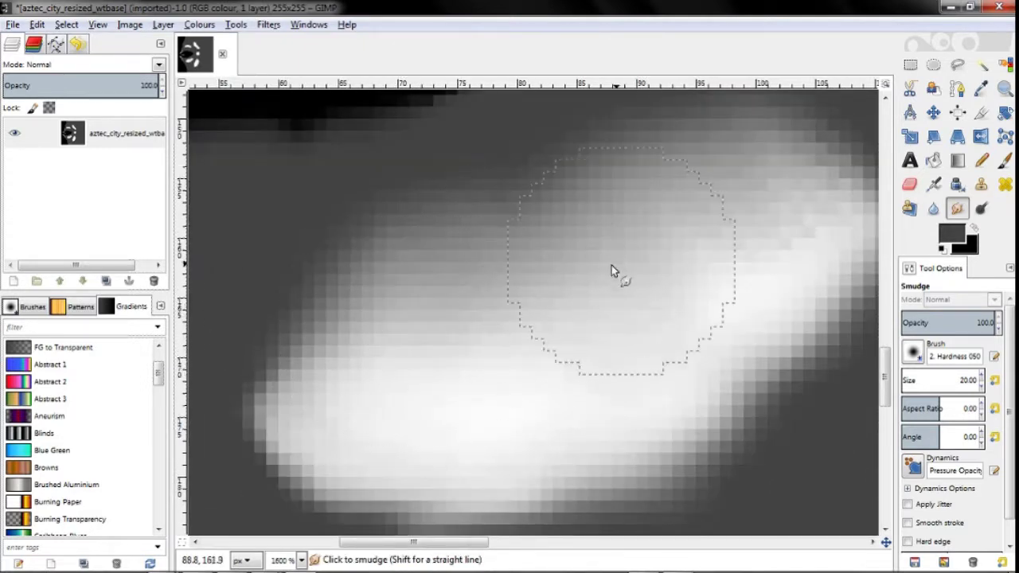
mouse_move(694, 219)
mouse_down()
mouse_move(525, 250)
mouse_move(426, 313)
mouse_up()
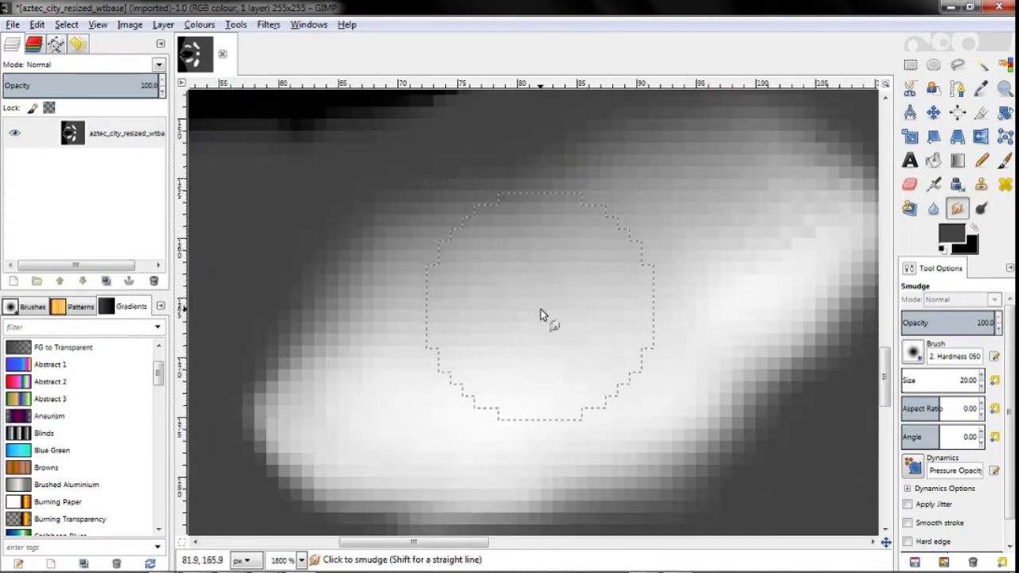
scroll(541, 314, up, 2)
mouse_move(581, 268)
mouse_down()
mouse_move(708, 221)
mouse_move(519, 332)
mouse_move(391, 382)
mouse_move(384, 285)
mouse_move(439, 312)
mouse_up()
- Smudge the lower side of the hill above the lake down towards the water to soften its slope
ctrl+scroll(438, 312, down, 2)
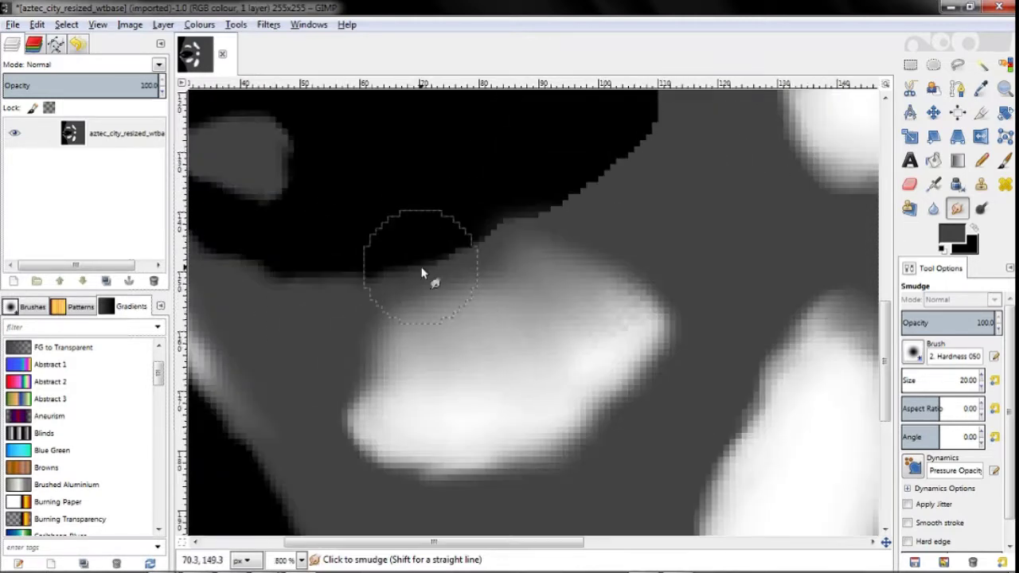
scroll(400, 251, up, 8)
ctrl+scroll(419, 261, up, 2)
mouse_move(617, 275)
mouse_down()
mouse_move(579, 333)
mouse_move(271, 325)
mouse_move(488, 290)
mouse_move(614, 375)
mouse_move(593, 425)
mouse_move(475, 427)
mouse_move(353, 359)
mouse_move(255, 379)
mouse_up()
scroll(534, 281, down, 2)
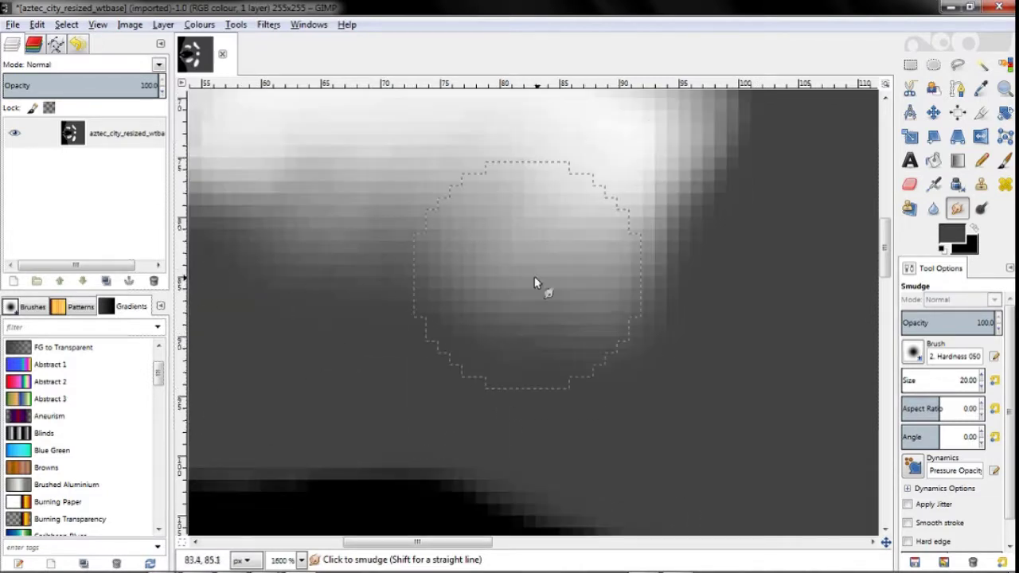
- Smudge the lower slope of the upper-left hill to soften its transition into the surrounding ground
mouse_move(534, 280)
mouse_down()
mouse_move(501, 289)
mouse_move(422, 228)
mouse_move(287, 282)
mouse_move(214, 277)
mouse_move(234, 285)
mouse_up()
ctrl+scroll(283, 268, down, 2)
scroll(703, 318, up, 2)
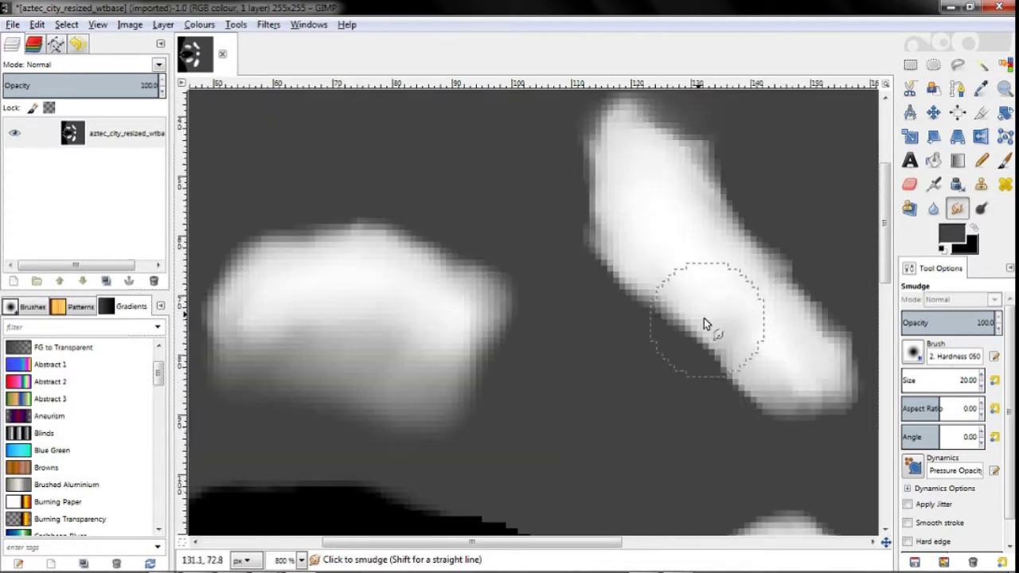
- Smudge the lake-facing side of the small round hill east of the lake into a gentler slope
ctrl+scroll(704, 318, up, 1)
scroll(698, 318, down, 4)
mouse_move(700, 270)
mouse_down()
mouse_move(652, 264)
mouse_move(671, 215)
mouse_move(659, 353)
mouse_move(635, 298)
mouse_up()
drag(643, 367, 607, 274)
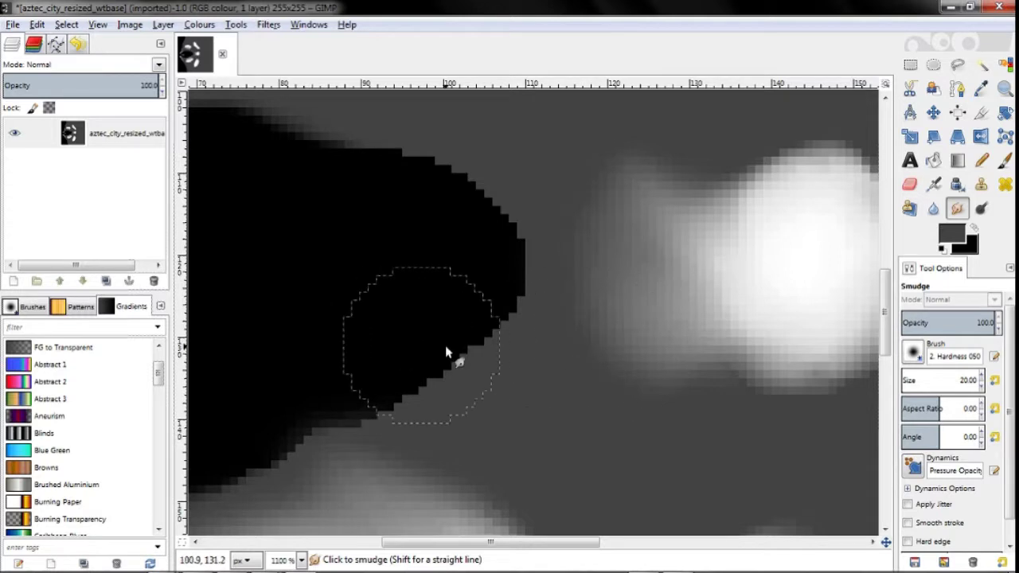
mouse_move(760, 330)
mouse_down()
mouse_move(728, 367)
mouse_move(728, 202)
mouse_move(778, 185)
mouse_move(710, 205)
mouse_up()
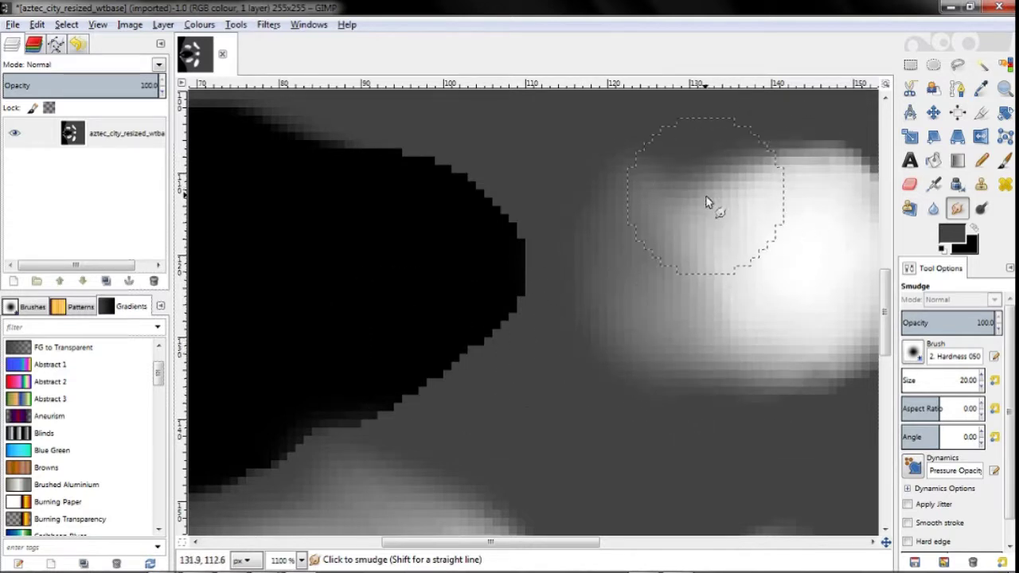
- Smudge the rim of the black lake and the edges of the lower-left hill to remove jagged pixels
ctrl+scroll(606, 270, down, 5)
ctrl+scroll(563, 331, up, 4)
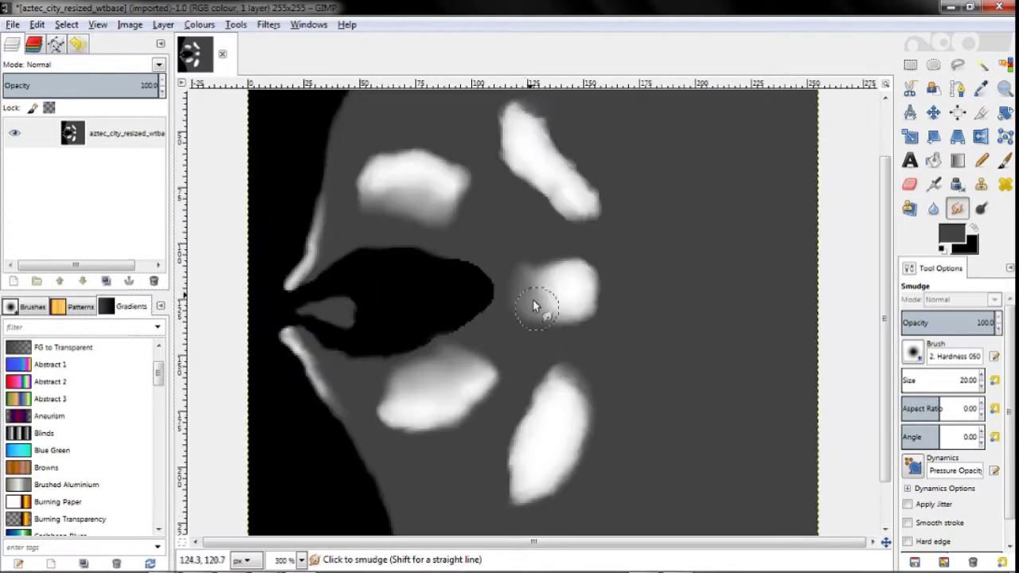
mouse_move(364, 289)
mouse_down()
mouse_move(436, 341)
mouse_move(422, 324)
mouse_up()
mouse_move(425, 432)
mouse_down()
mouse_move(380, 466)
mouse_move(419, 439)
mouse_move(466, 375)
mouse_move(392, 414)
mouse_up()
ctrl+scroll(392, 414, down, 3)
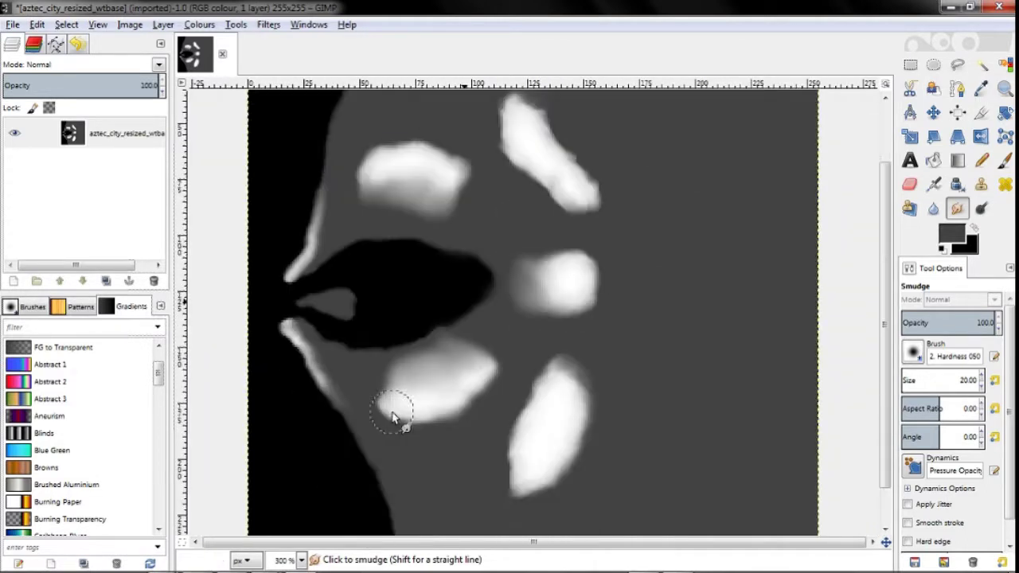
- Export the edited heightmap over the existing aztec_city_resized_wtbase TGA file
click(13, 25)
click(48, 220)
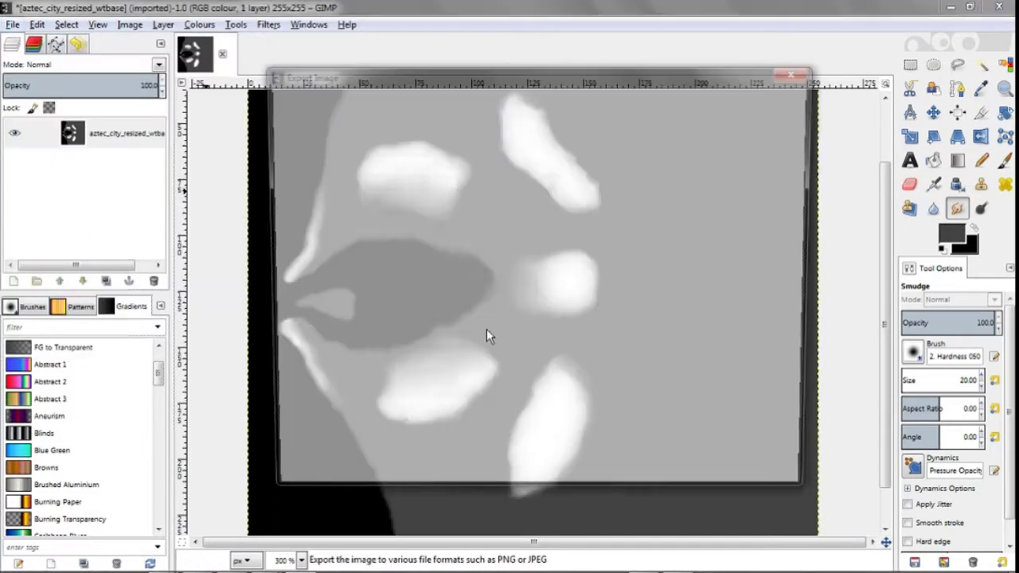
click(703, 476)
click(518, 340)
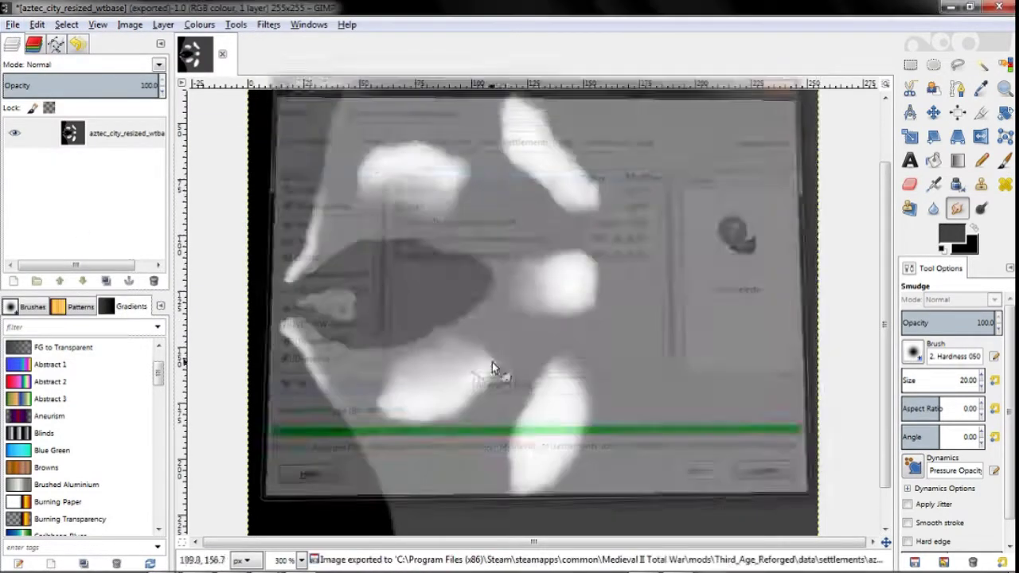
- Switch to IWTE and replace the terrain base of aztec_city.worldterrain with the edited TGA, using 1.7 greyscale increments per height
mouse_move(253, 562)
click(336, 489)
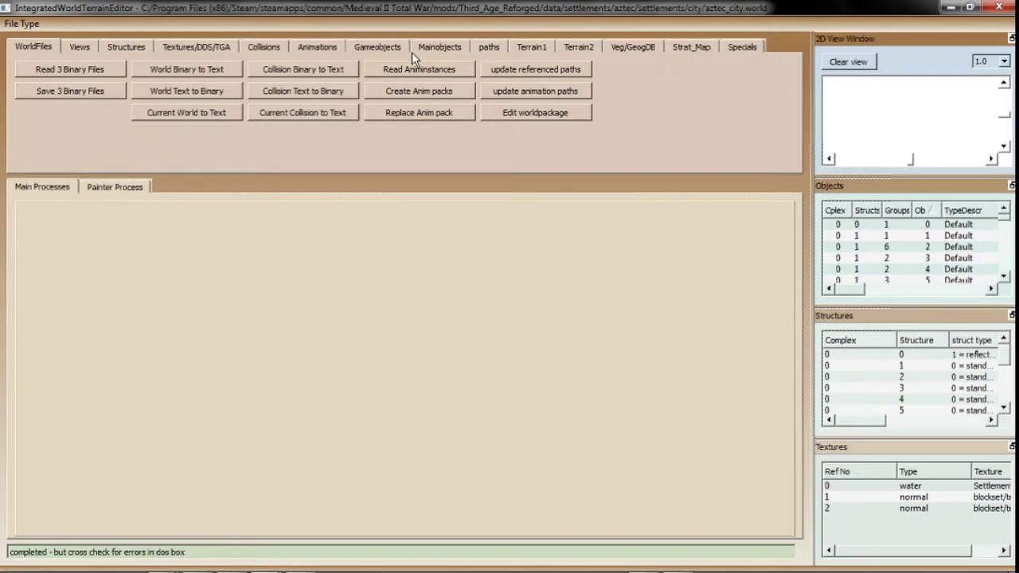
click(531, 48)
click(203, 113)
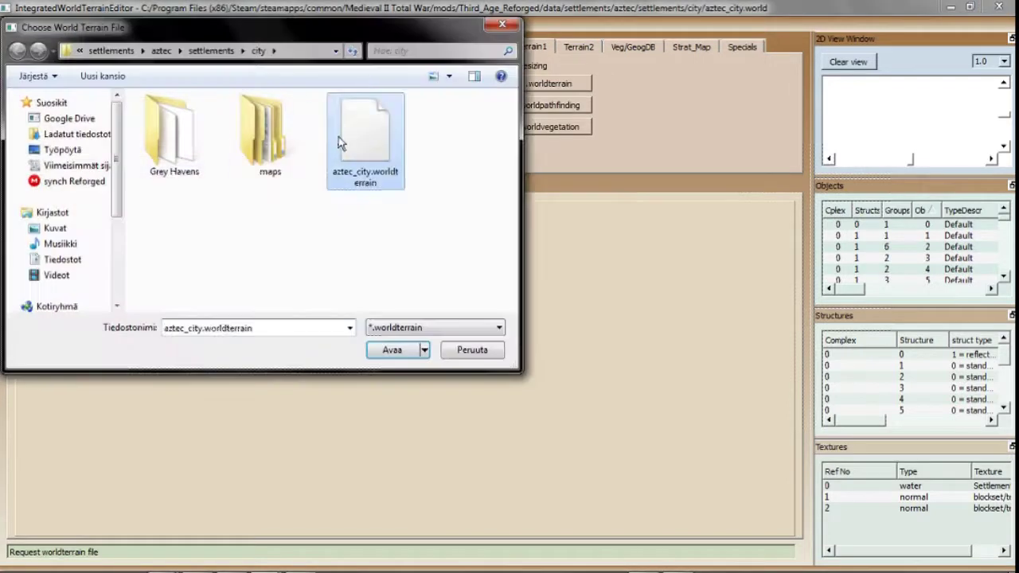
double_click(337, 136)
double_click(338, 137)
text(1.7)
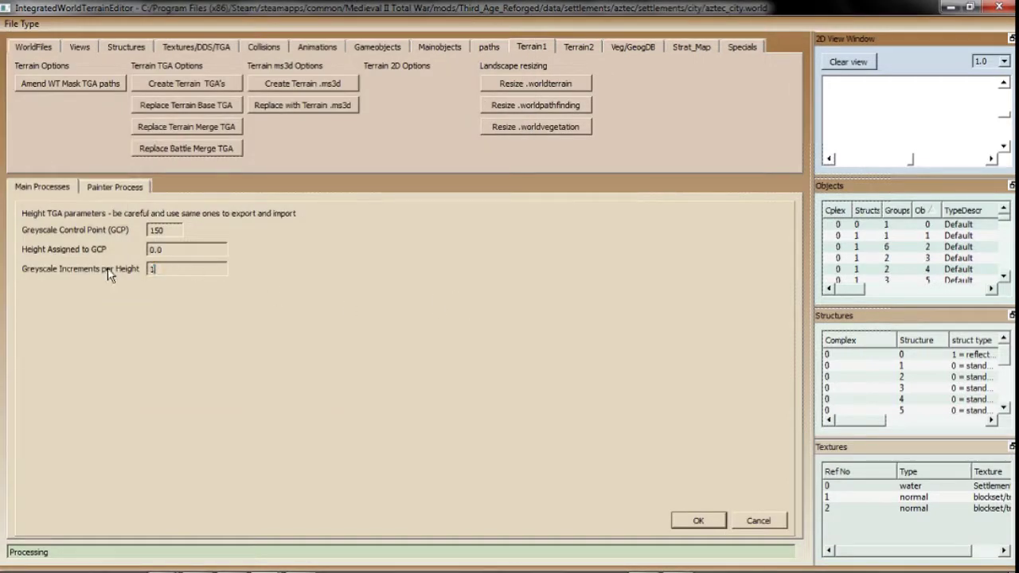
click(698, 520)
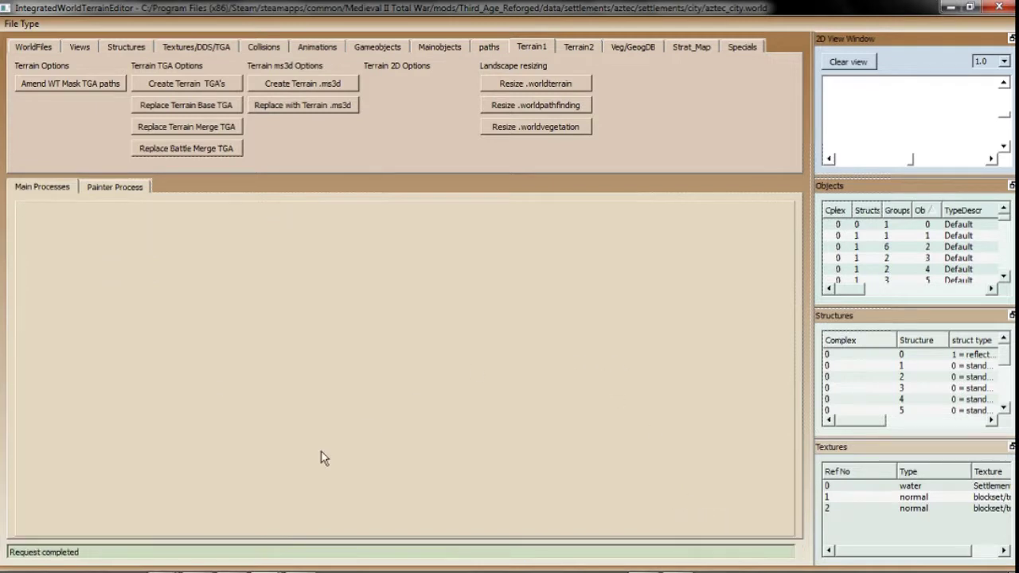
- Open aztec_city_wtnewtga.worldterrain in the 3D view and examine the shapes of the hills around the lake
mouse_move(49, 39)
click(176, 75)
double_click(464, 167)
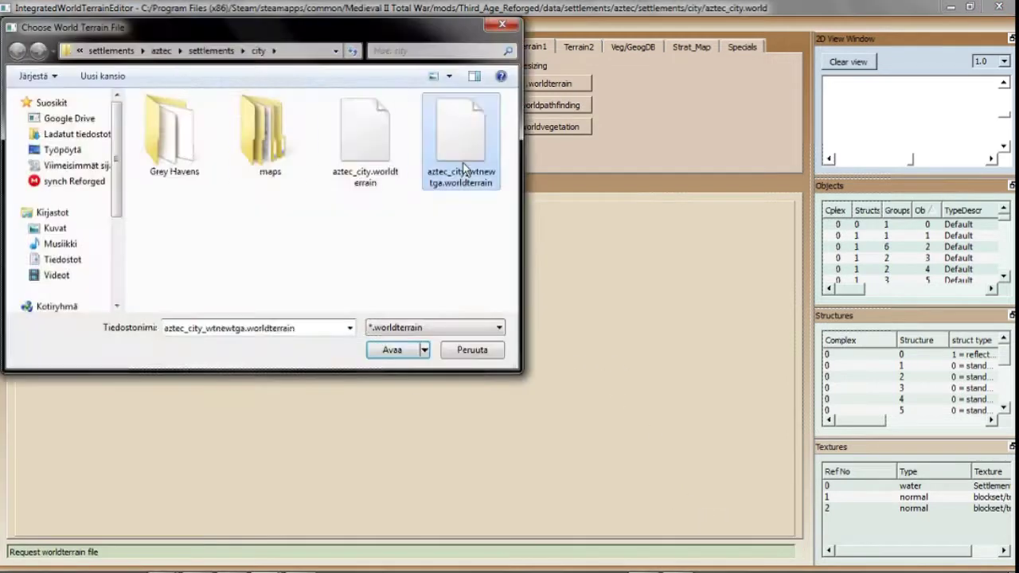
click(366, 182)
drag(374, 215, 384, 306)
scroll(384, 305, up, 8)
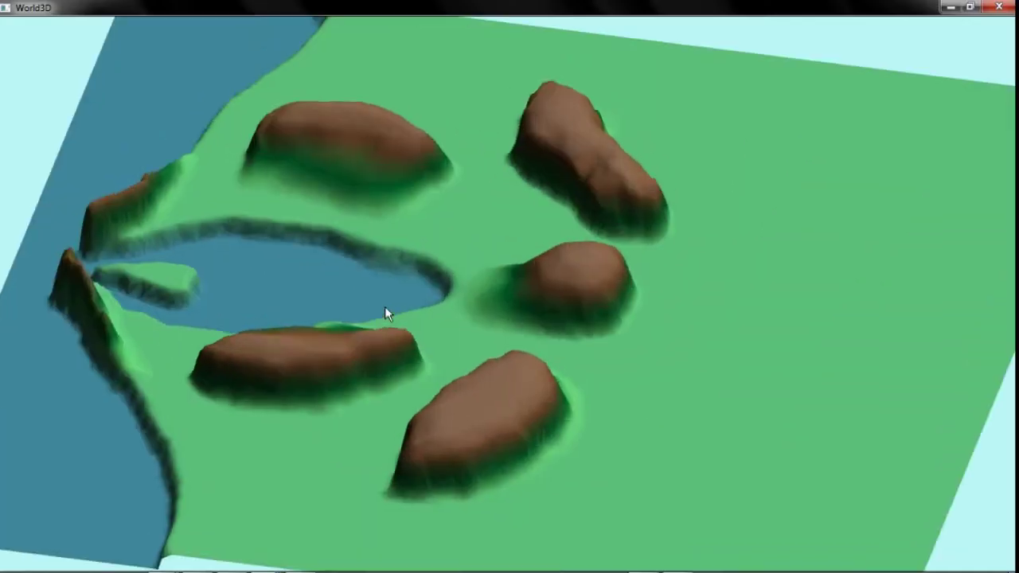
drag(569, 380, 257, 342)
middle_drag(321, 368, 435, 390)
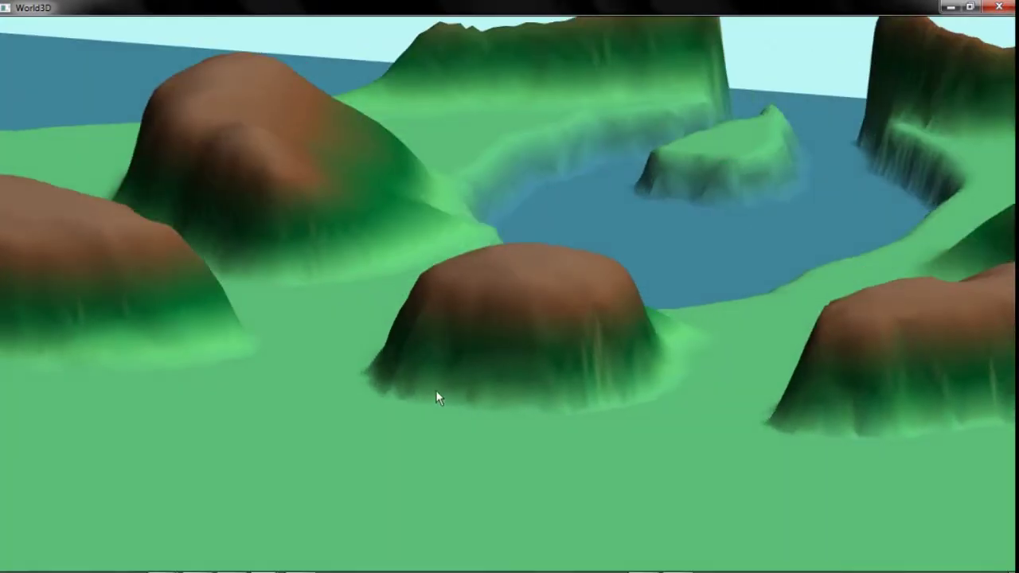
- Switch to GIMP, sample a mid-grey from the lower-left hill, and pencil a size 4 band along its lake-facing slope
mouse_move(439, 549)
click(297, 564)
ctrl+scroll(386, 330, up, 7)
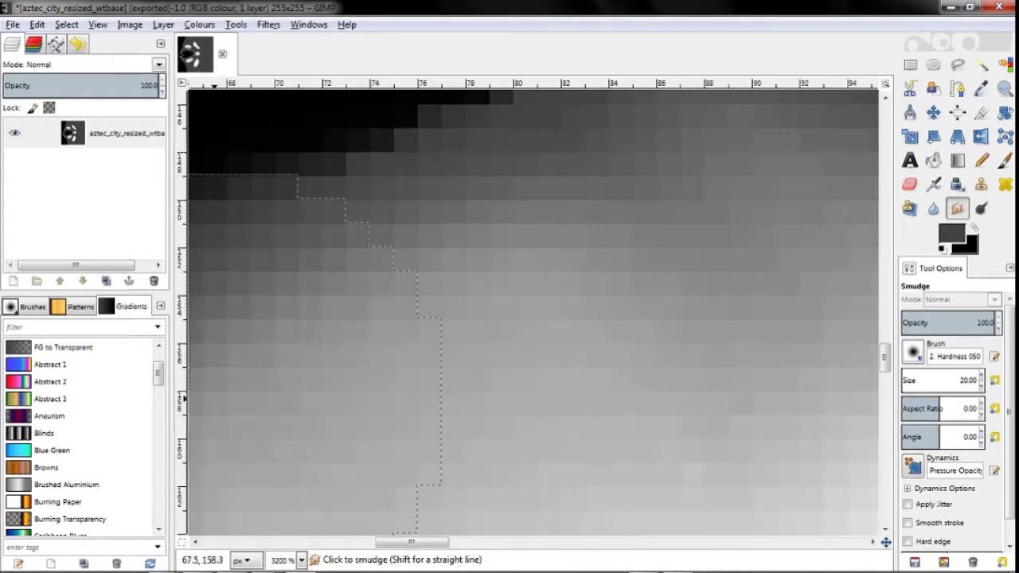
ctrl+scroll(627, 385, down, 2)
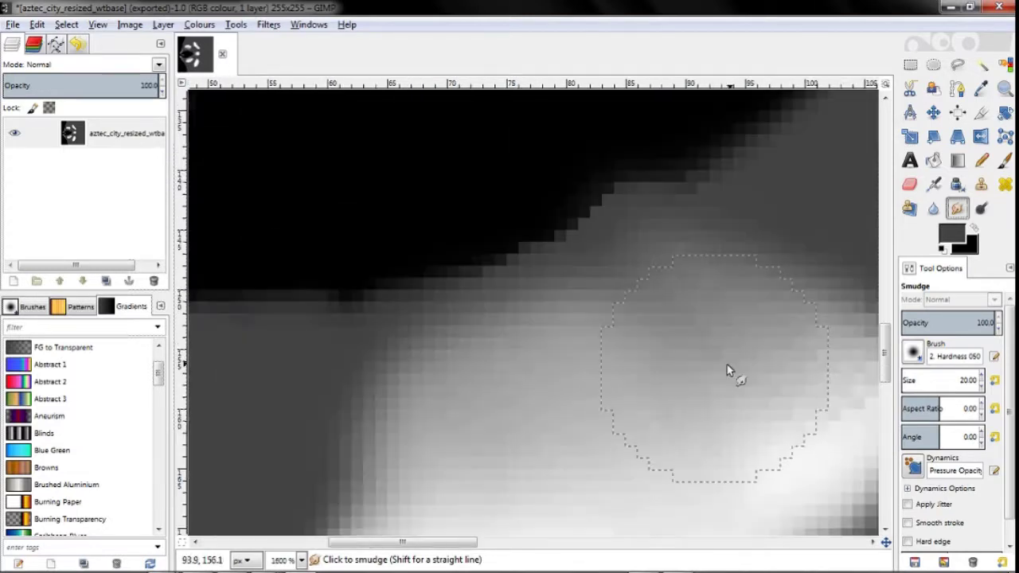
ctrl+scroll(737, 370, up, 1)
key(o)
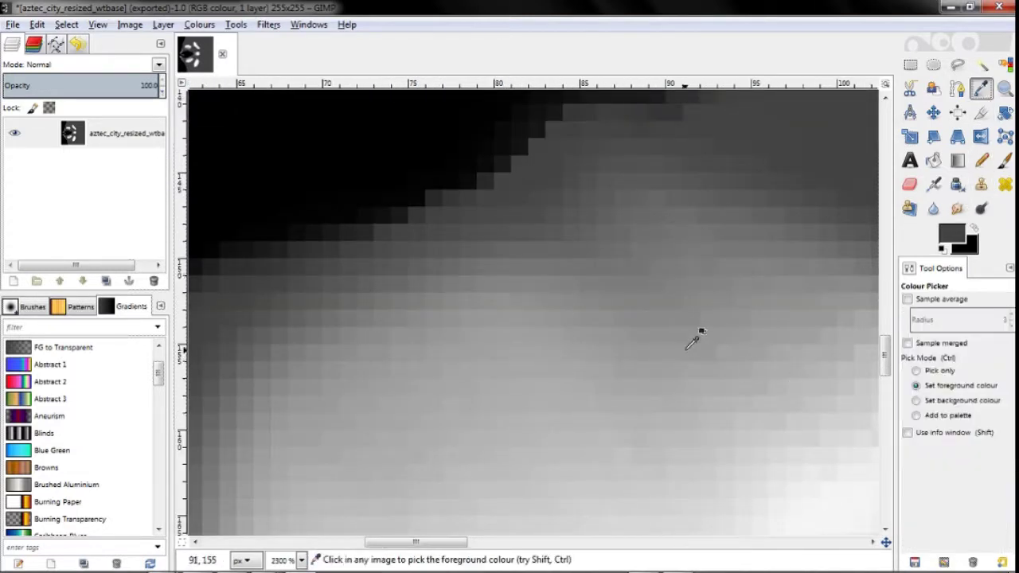
click(689, 347)
key(n)
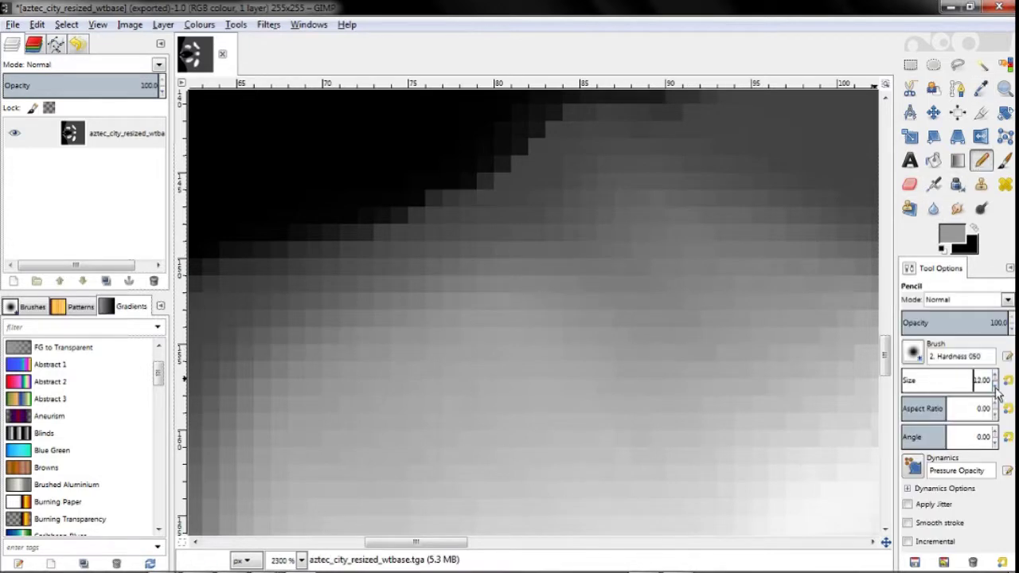
mouse_move(753, 282)
mouse_down()
mouse_move(434, 449)
mouse_move(380, 462)
mouse_up()
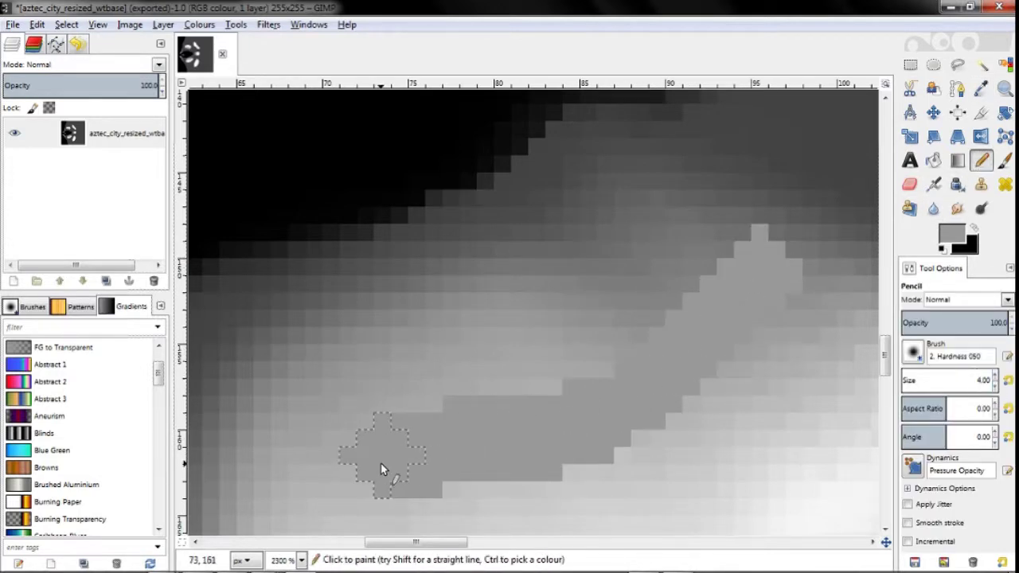
middle_drag(380, 462, 552, 351)
drag(528, 377, 537, 362)
- Smudge the grey band on the lower-left hill into the slope with a size 13 brush
key(s)
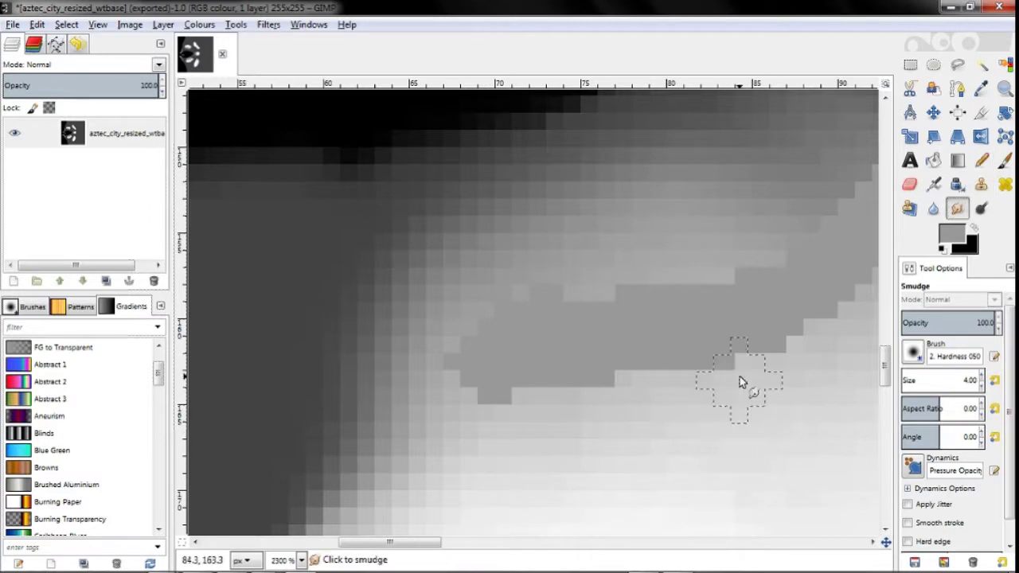
click(980, 374)
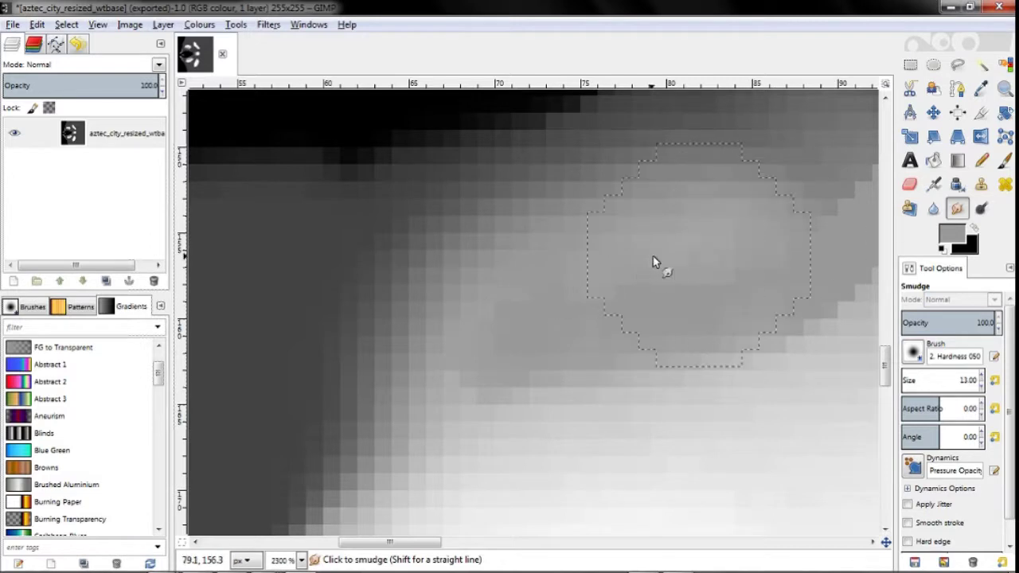
scroll(633, 245, down, 1)
shift+scroll(632, 244, down, 2)
scroll(549, 294, up, 2)
drag(535, 395, 631, 280)
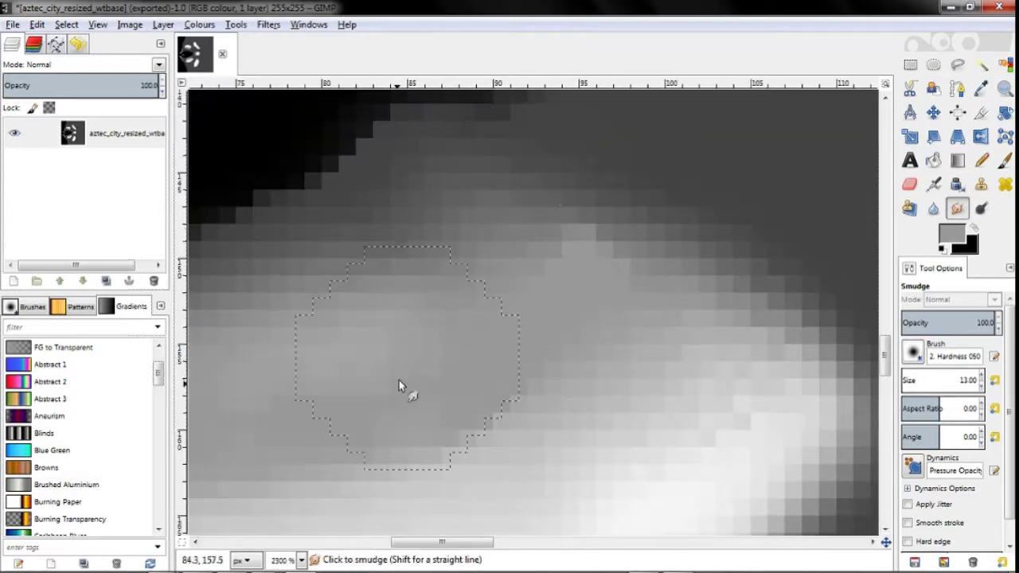
drag(600, 264, 577, 270)
- Sample a grey from the lake-facing slope of the round eastern hill and pencil a size 3 band down that slope
scroll(612, 299, up, 15)
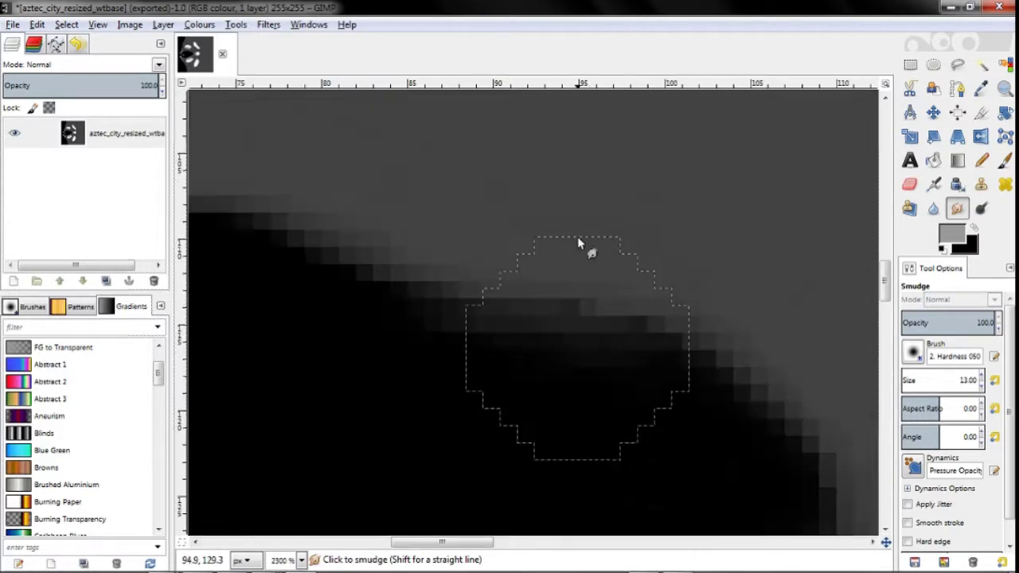
shift+scroll(577, 237, down, 7)
scroll(577, 239, down, 4)
click(981, 89)
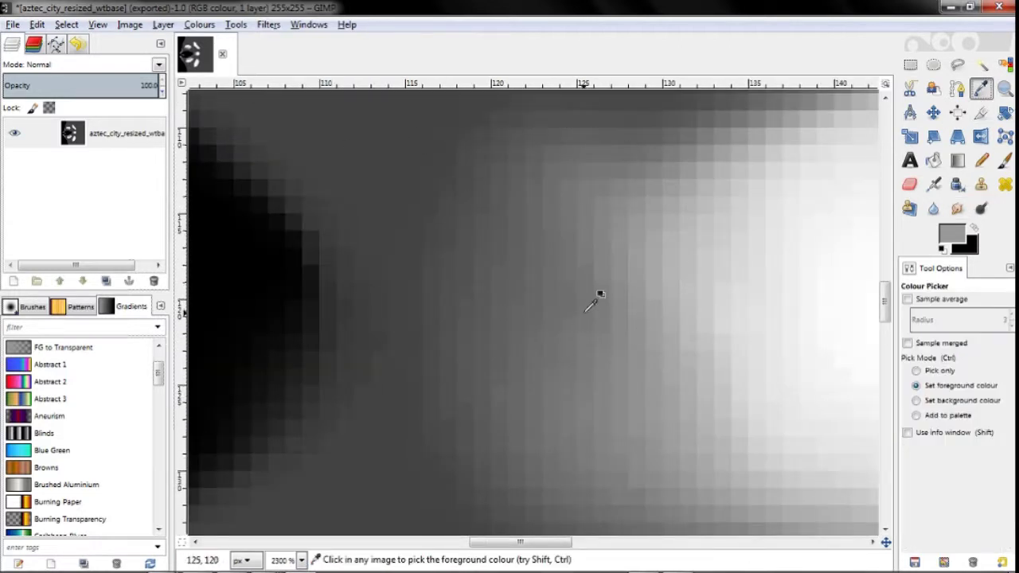
click(598, 295)
click(981, 161)
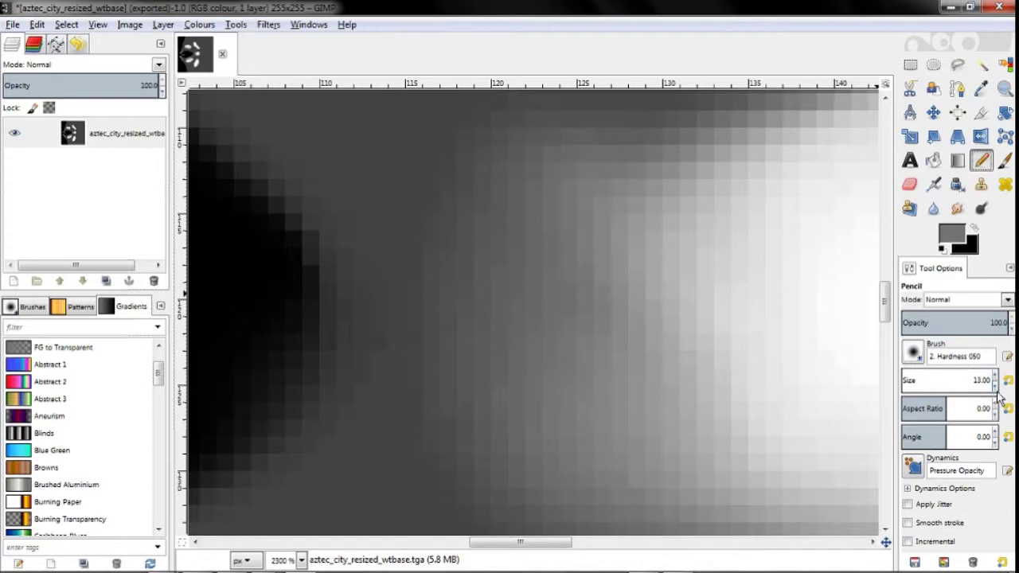
mouse_move(576, 211)
mouse_down()
mouse_move(592, 400)
mouse_move(654, 430)
mouse_up()
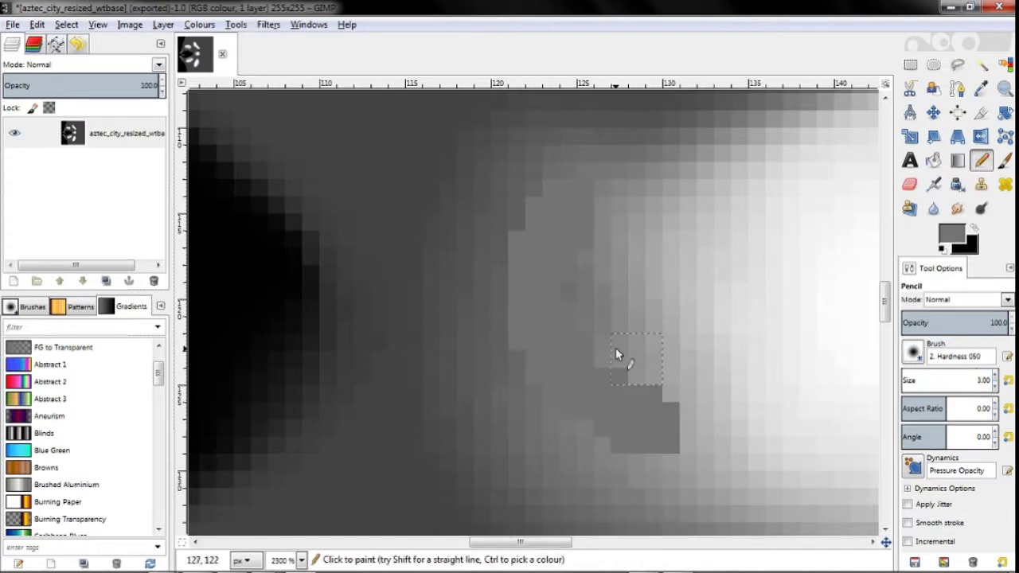
- Smudge the grey band on the round eastern hill into its slope with brush sizes 16 and 9
click(957, 208)
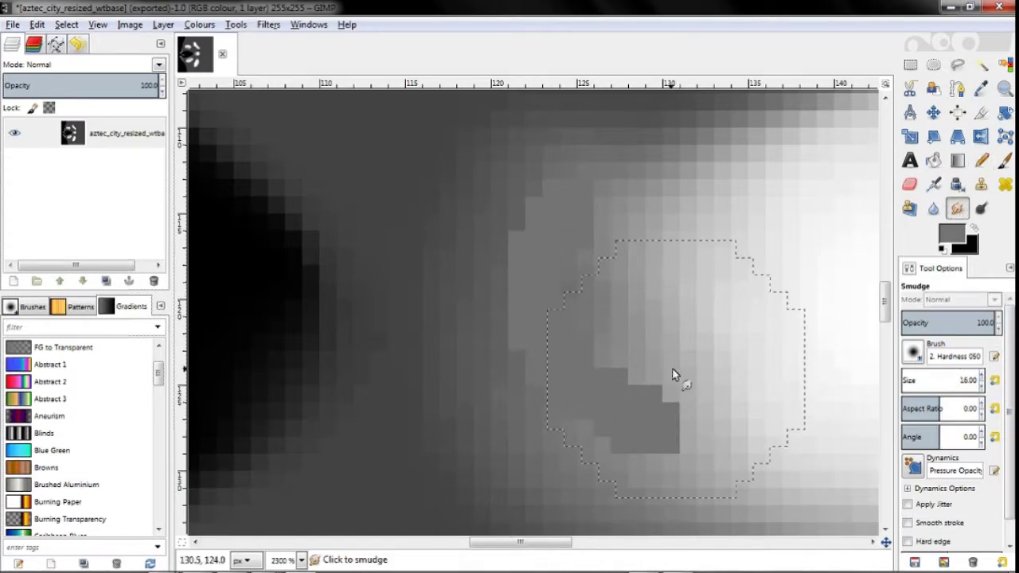
drag(673, 375, 623, 354)
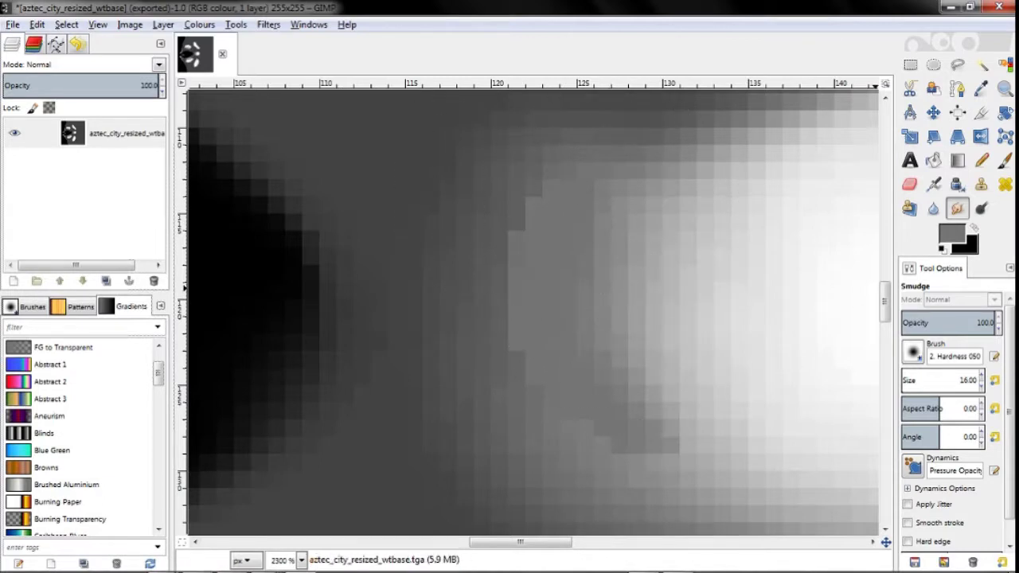
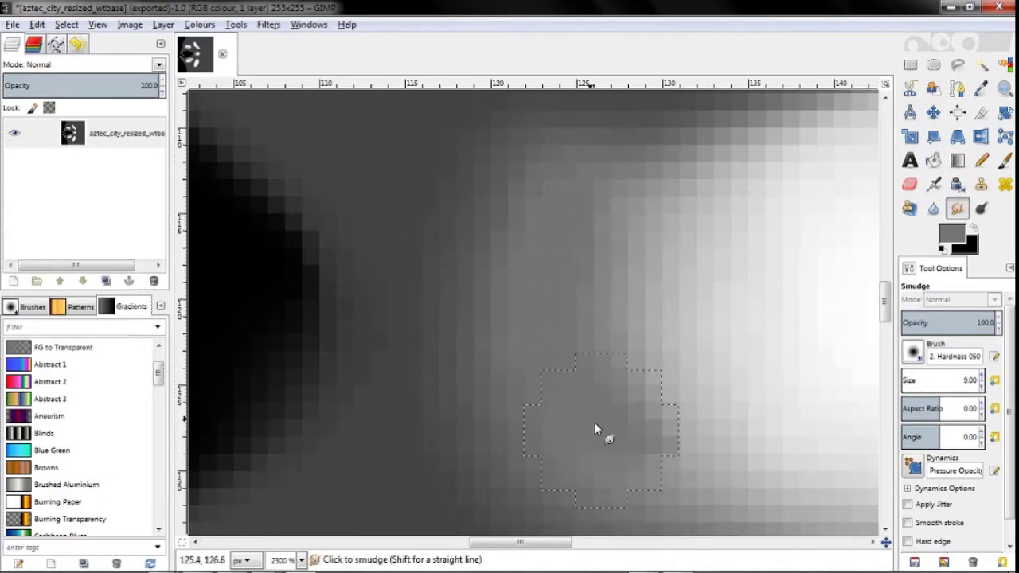
scroll(543, 346, up, 17)
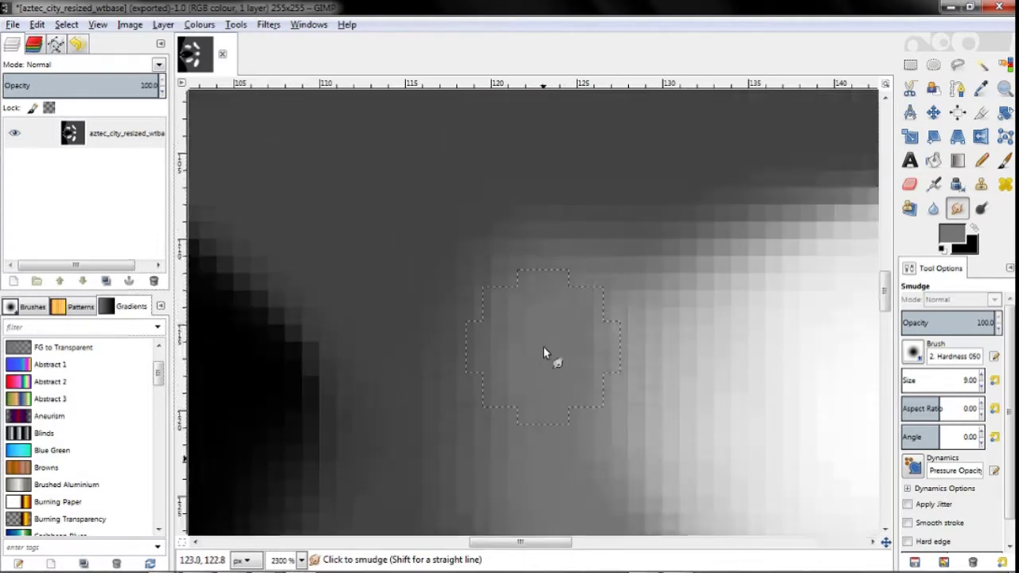
- Sample a mid-grey from the upper-left hill and pencil a size 9 band along its lake-facing lower slope
shift+scroll(543, 346, up, 13)
scroll(543, 346, down, 7)
ctrl+scroll(670, 292, down, 2)
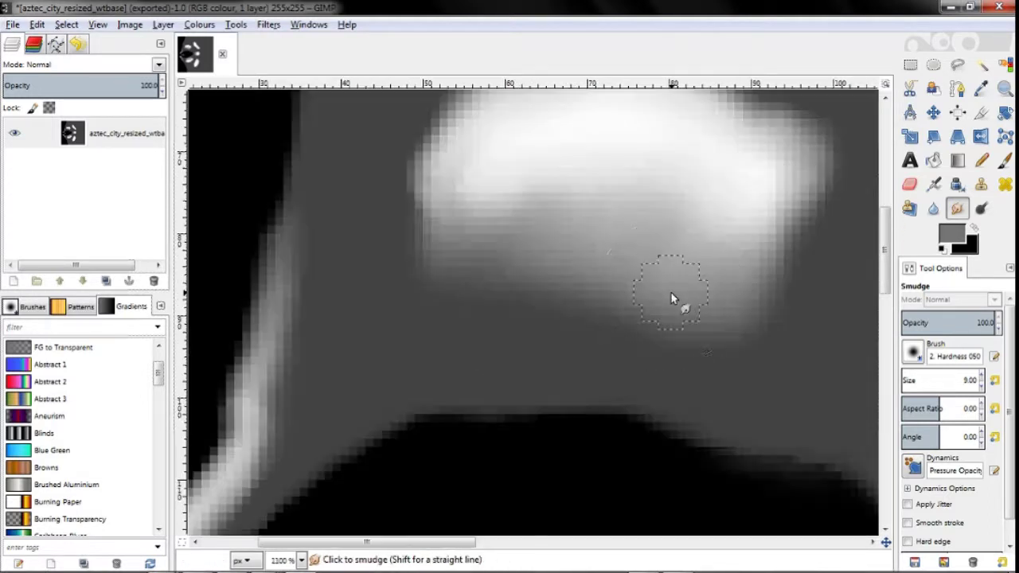
ctrl+scroll(675, 291, up, 2)
click(981, 162)
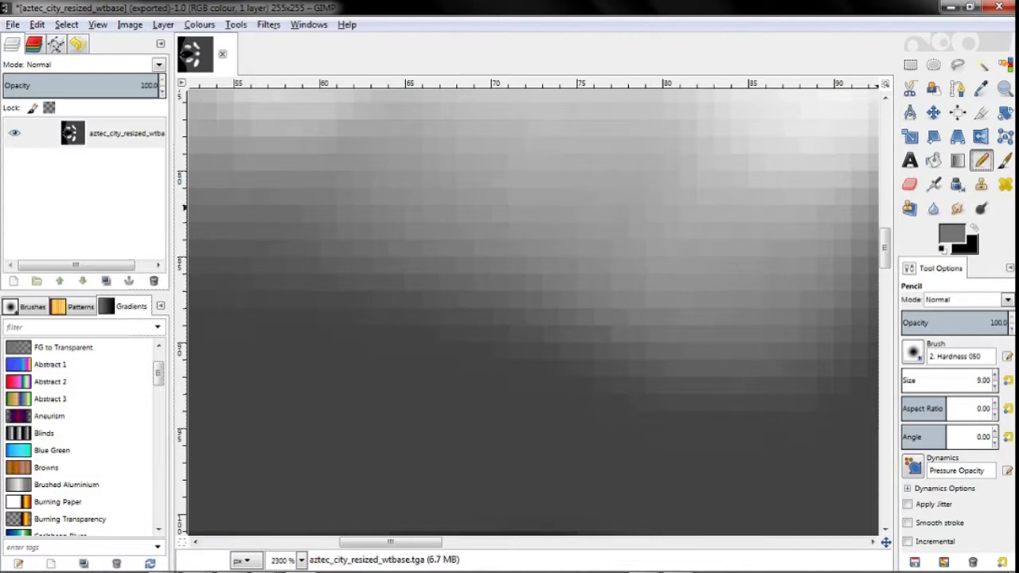
key(o)
click(614, 239)
key(n)
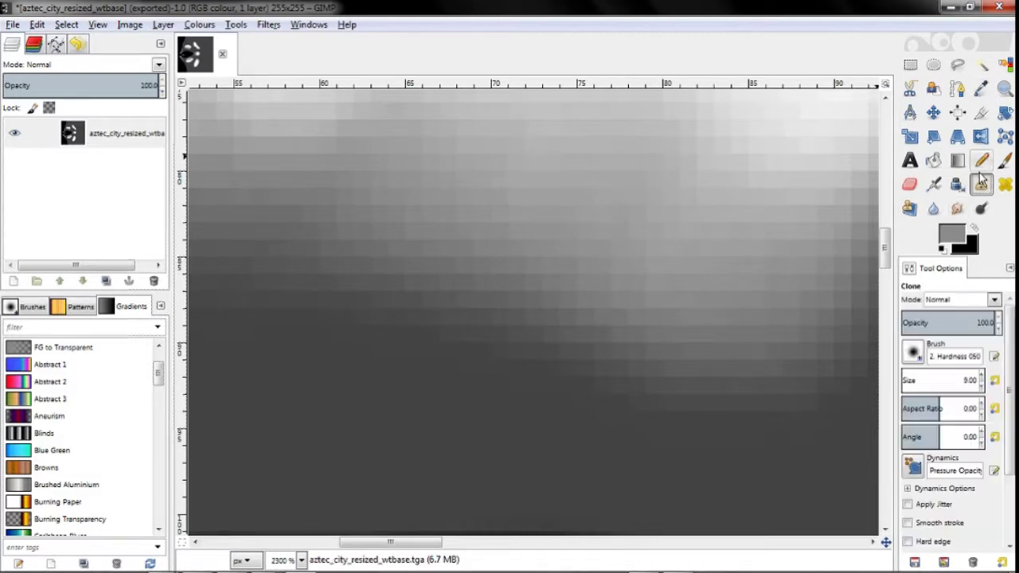
drag(699, 339, 432, 250)
ctrl+scroll(430, 255, down, 2)
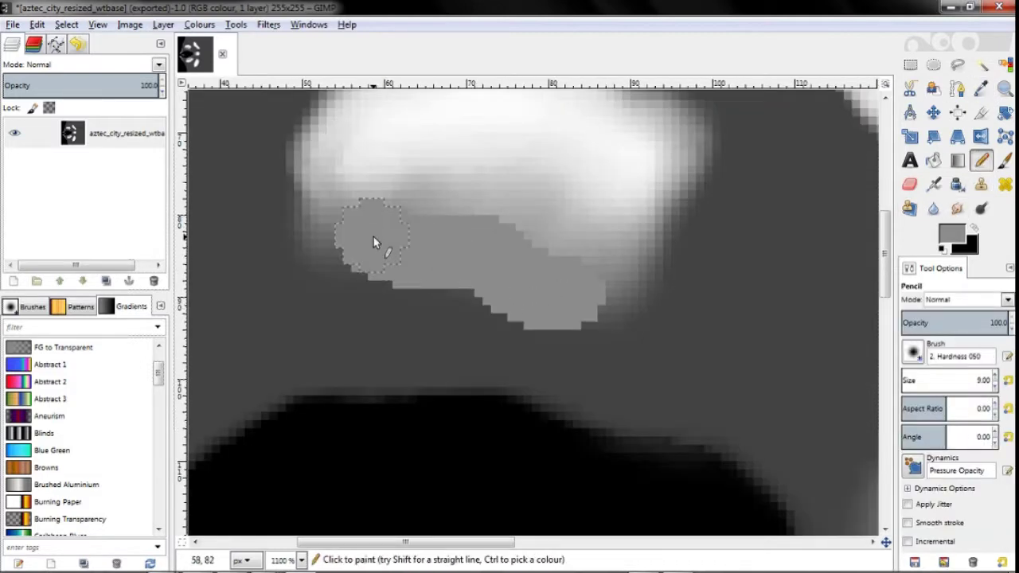
- Smudge the mid-grey band on the upper-left hill into its lake-facing slope with a size 15 brush
key(o)
ctrl+scroll(506, 251, up, 1)
key(s)
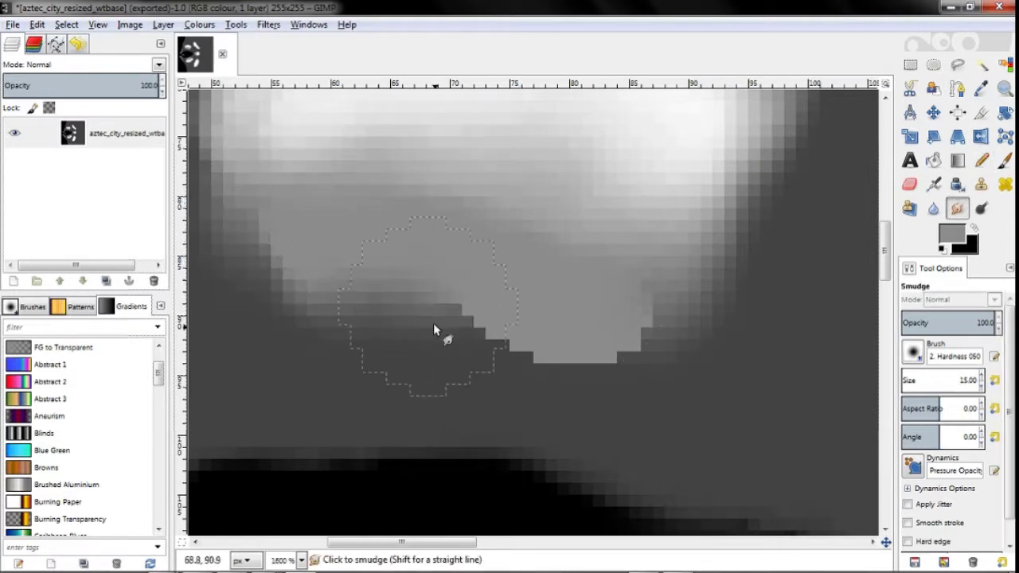
drag(434, 329, 622, 371)
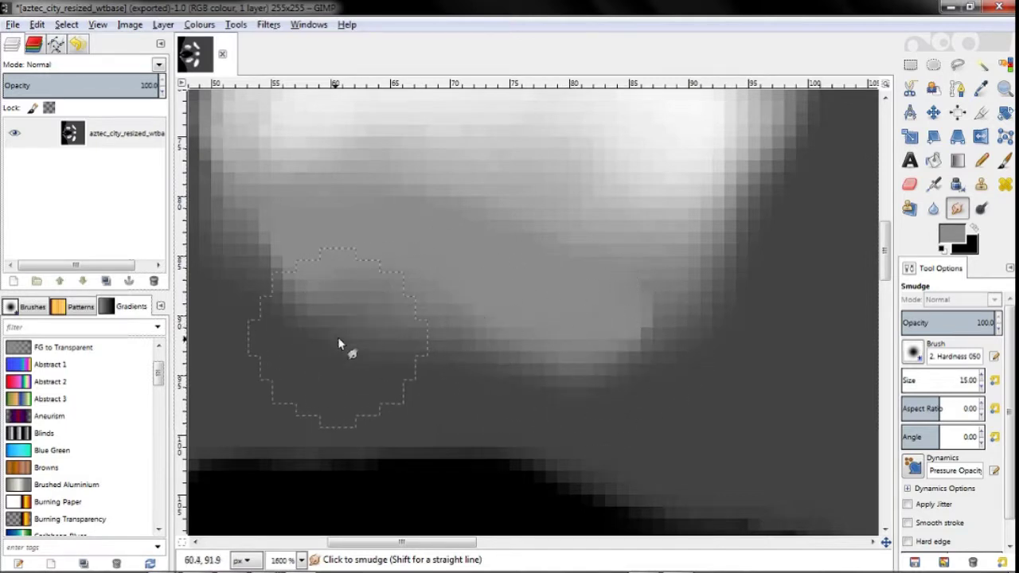
mouse_move(339, 342)
mouse_down()
mouse_move(268, 317)
mouse_move(325, 342)
mouse_up()
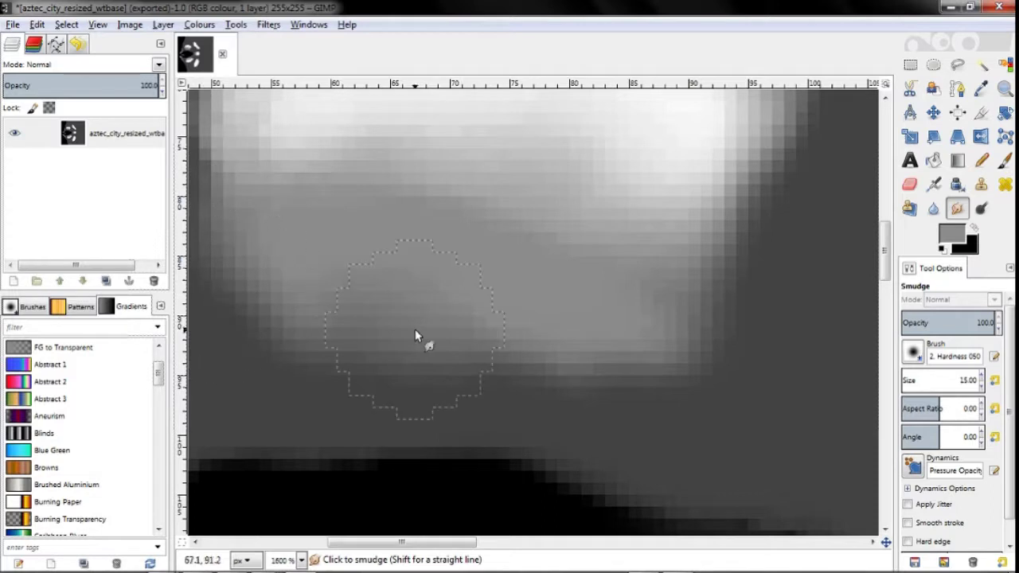
ctrl+scroll(414, 329, down, 5)
ctrl+scroll(412, 354, up, 5)
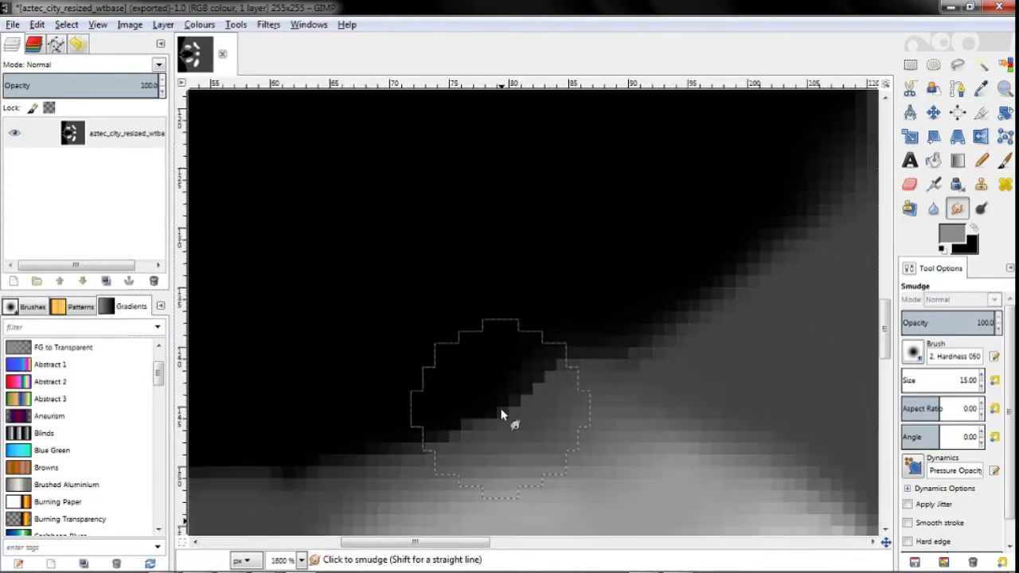
ctrl+scroll(501, 414, down, 5)
- Export the heightmap over aztec_city_resized_wtbase.tga and switch to the IWTE editor window
click(14, 25)
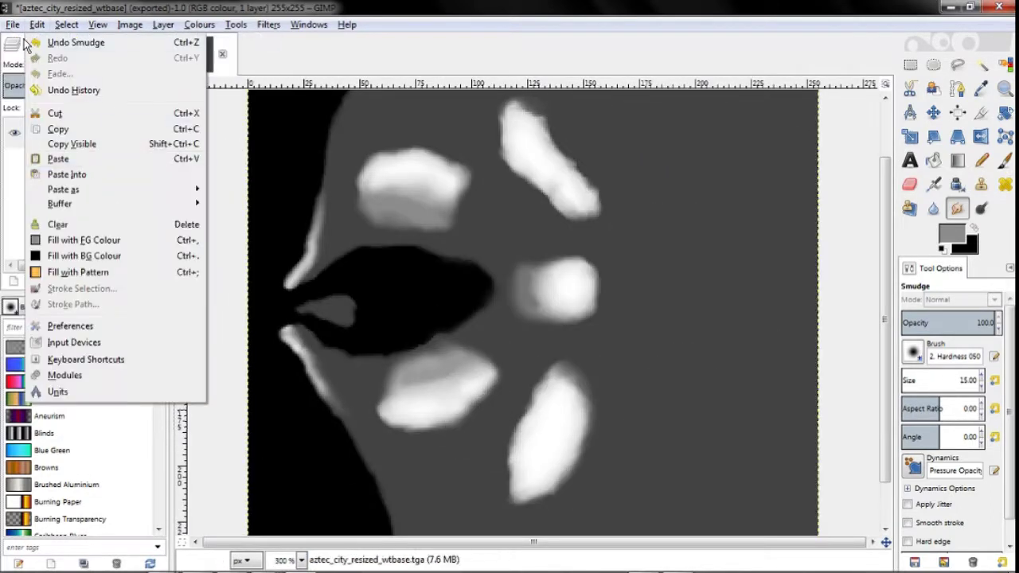
click(91, 209)
click(274, 561)
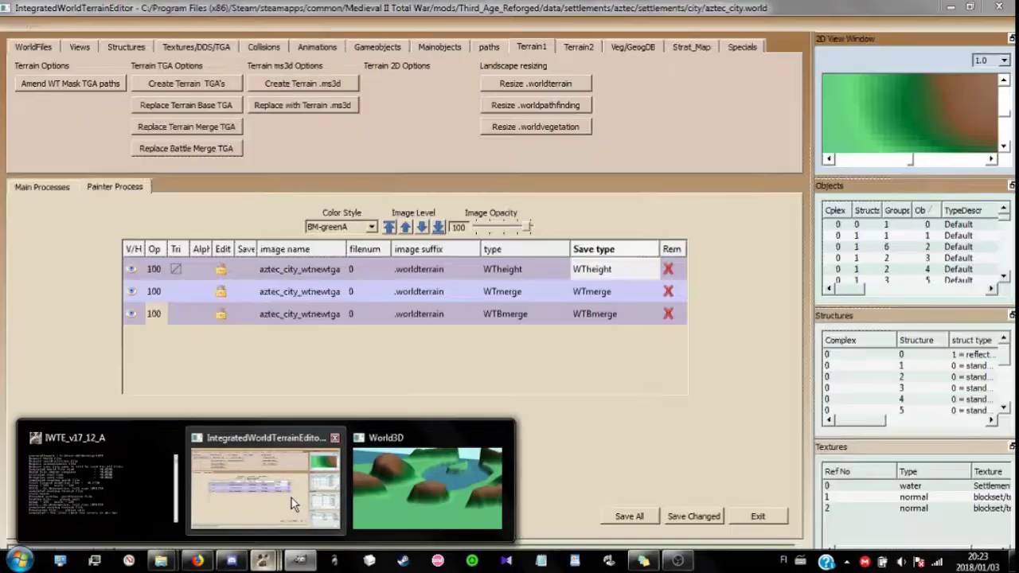
click(291, 497)
- Exit the loaded terrain layers and replace the worldterrain's base TGA with the exported heightmap
click(758, 529)
click(232, 110)
double_click(345, 151)
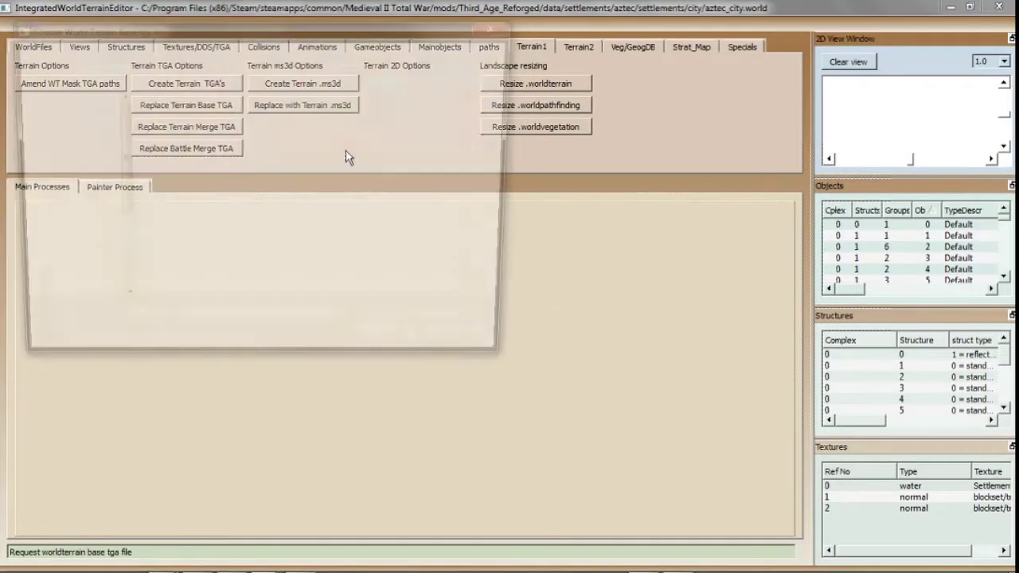
double_click(399, 244)
click(699, 523)
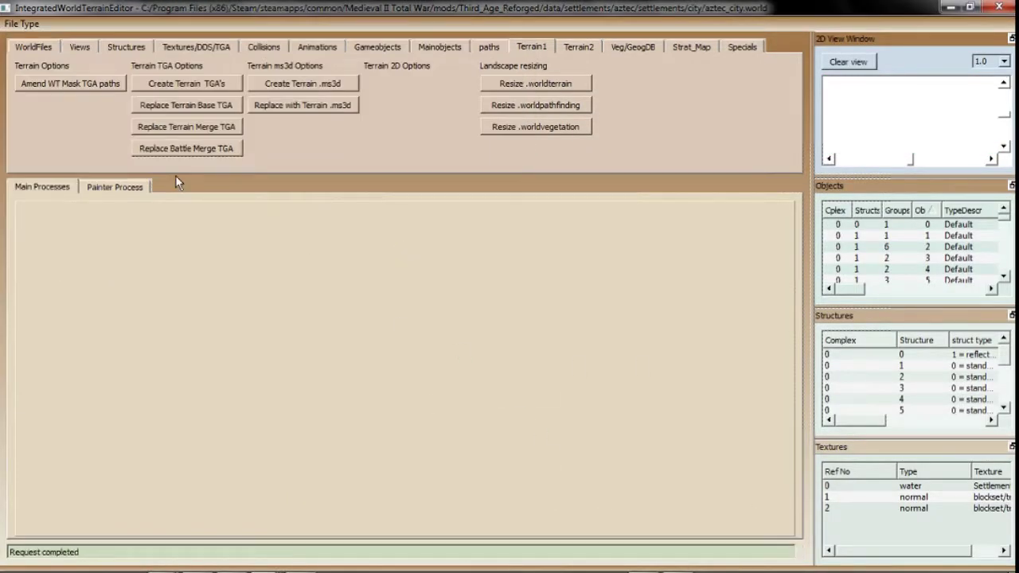
- Load the aztec_city_wtnewtga worldterrain file and examine the hill slopes around the lake in a maximized 3D view
click(38, 28)
mouse_move(88, 40)
click(193, 77)
double_click(446, 141)
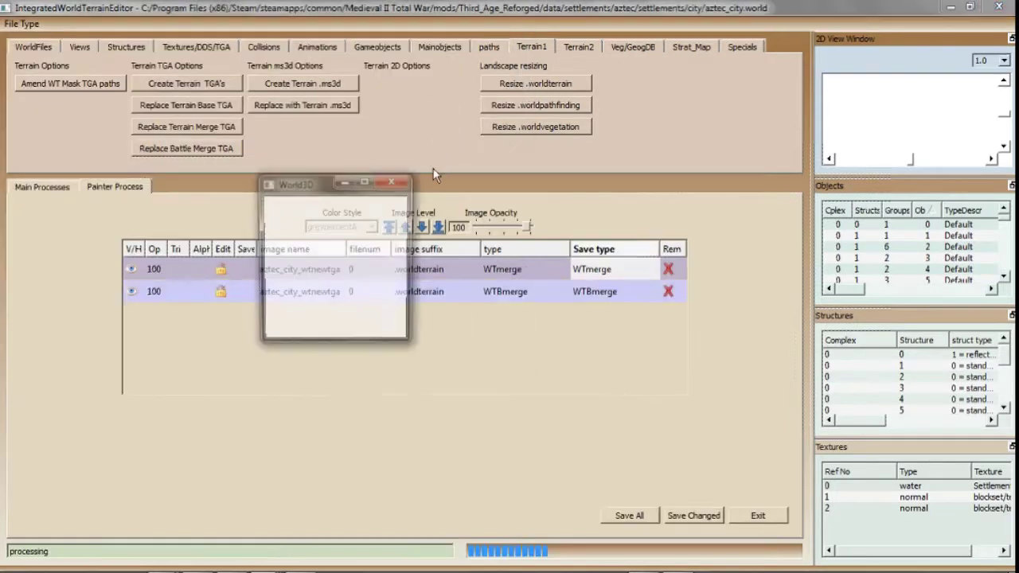
click(364, 183)
drag(374, 231, 398, 293)
scroll(398, 293, up, 10)
drag(432, 327, 518, 382)
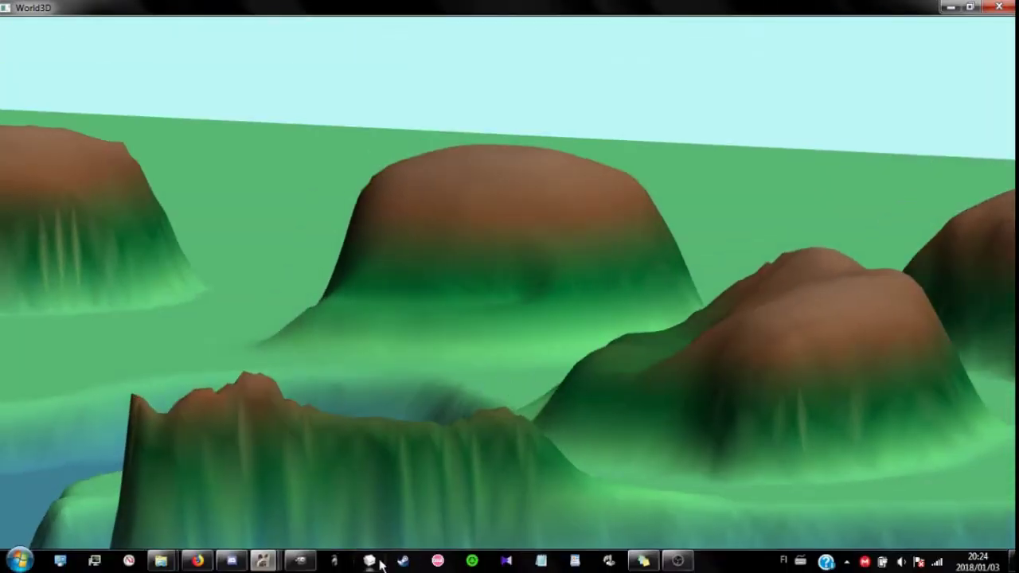
- Switch to GIMP, sample a darker grey from the lower-left hill's lakeside edge and pencil a size 8 band along its slope
click(299, 563)
ctrl+scroll(430, 367, up, 4)
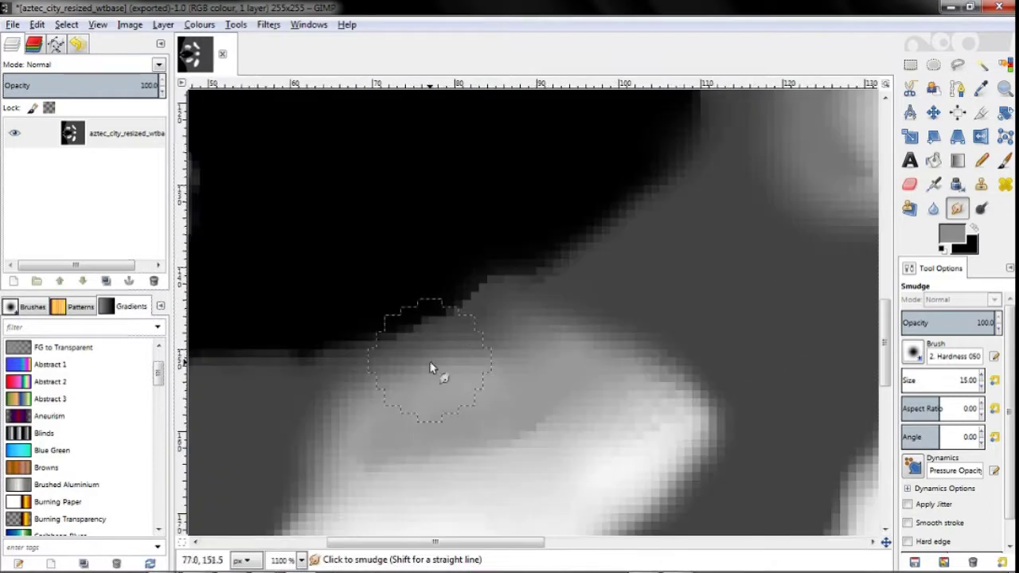
click(979, 90)
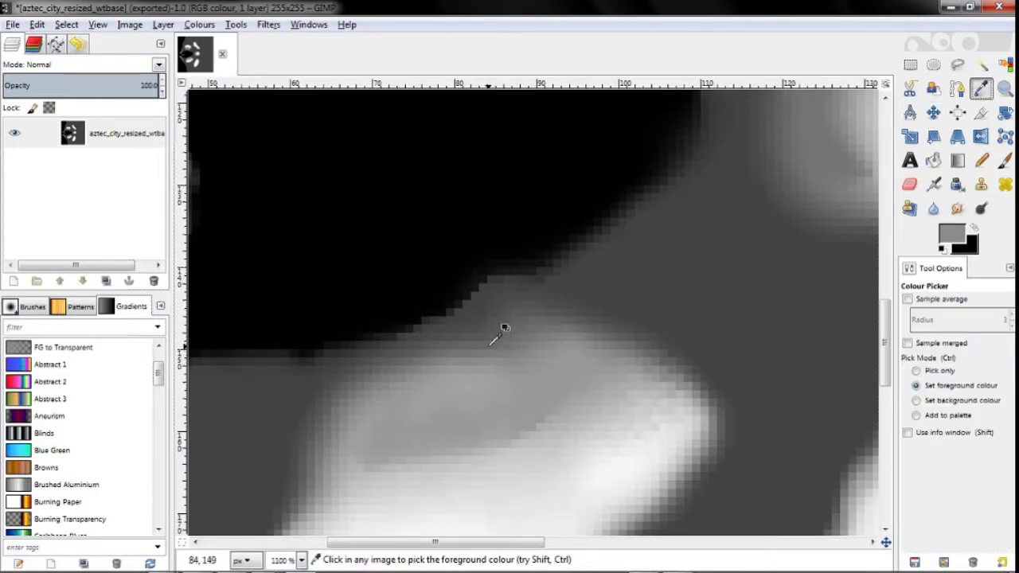
click(492, 343)
key(n)
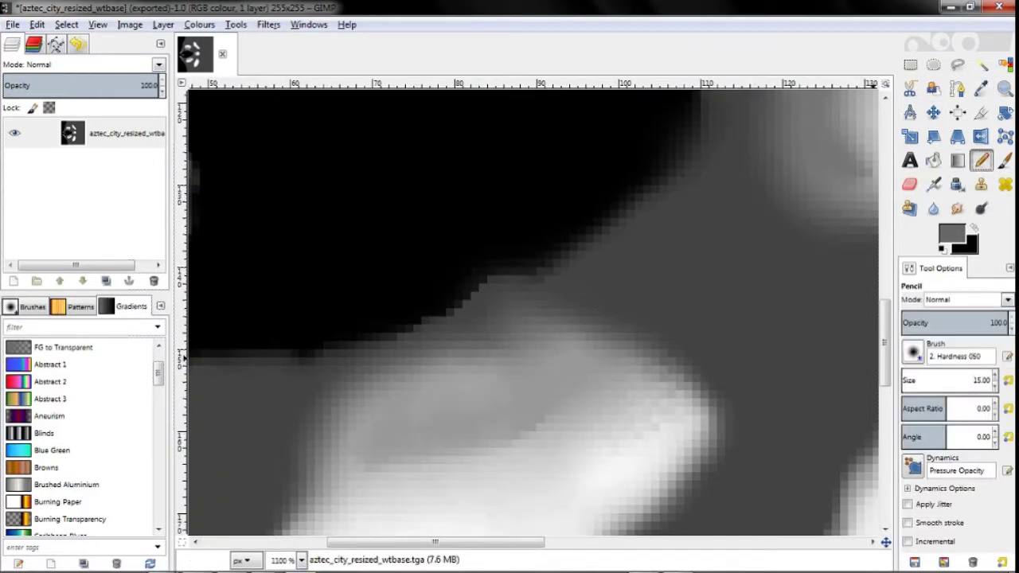
drag(541, 379, 396, 431)
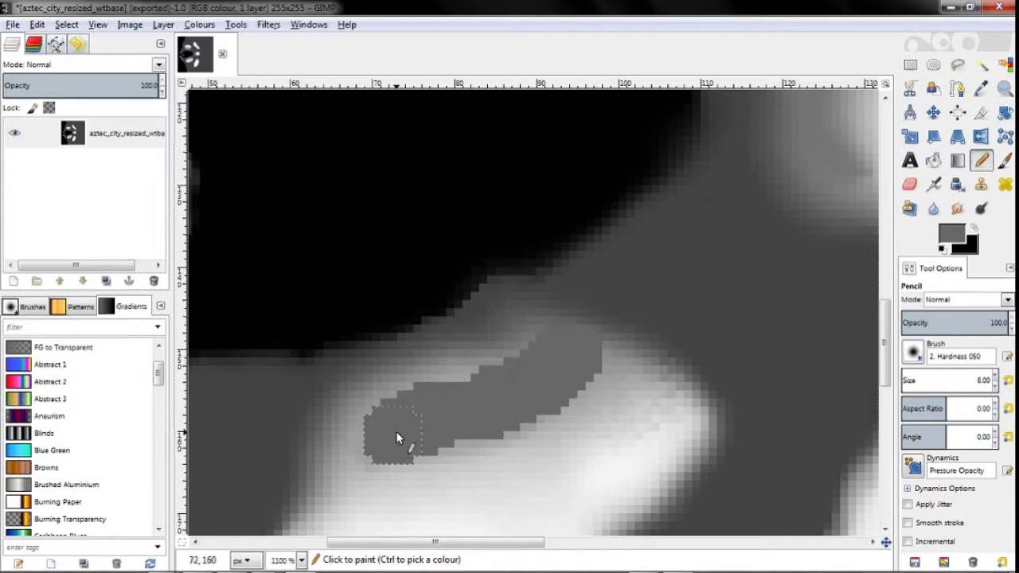
- Pencil a size 8 band of the same darker grey along the upper-left hill's lake-facing slope
scroll(424, 355, up, 5)
drag(466, 421, 287, 386)
scroll(423, 391, down, 5)
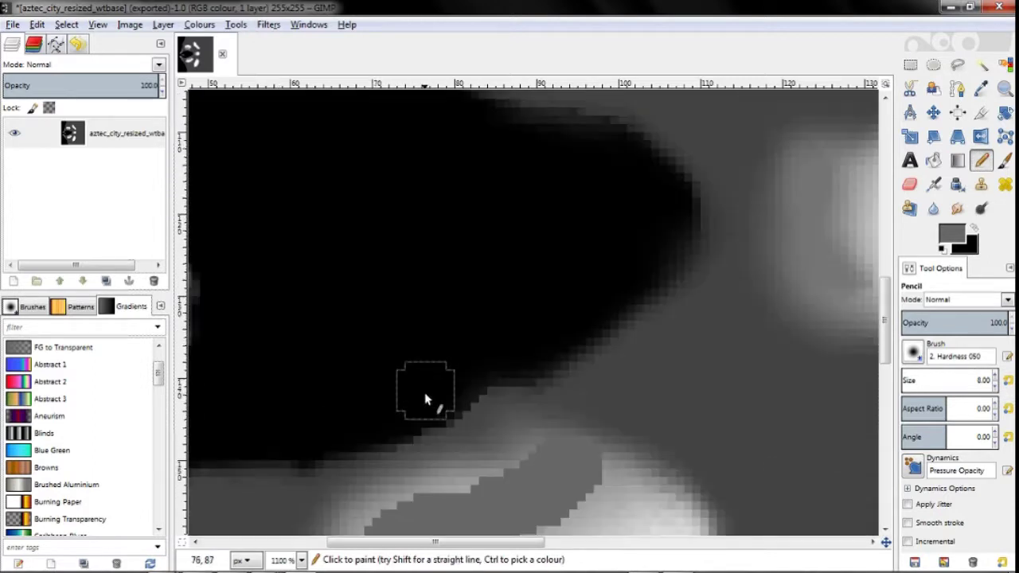
- Smudge the dark grey band on the lower-left hill into the surrounding slope with a size 15 brush
ctrl+scroll(575, 391, up, 1)
ctrl+scroll(628, 373, up, 1)
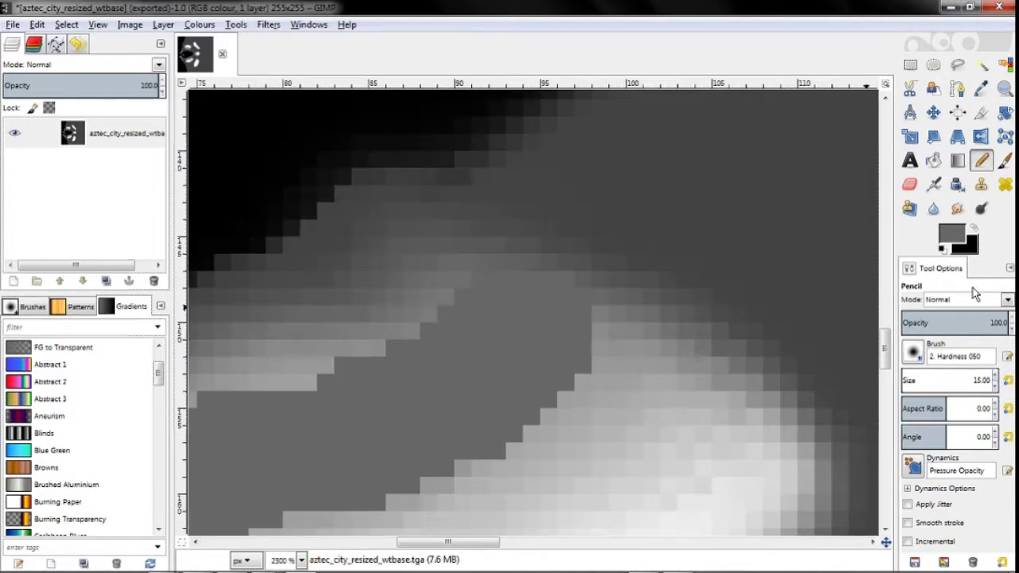
click(956, 208)
mouse_move(514, 432)
mouse_down()
mouse_move(580, 387)
mouse_move(445, 486)
mouse_up()
scroll(375, 433, down, 5)
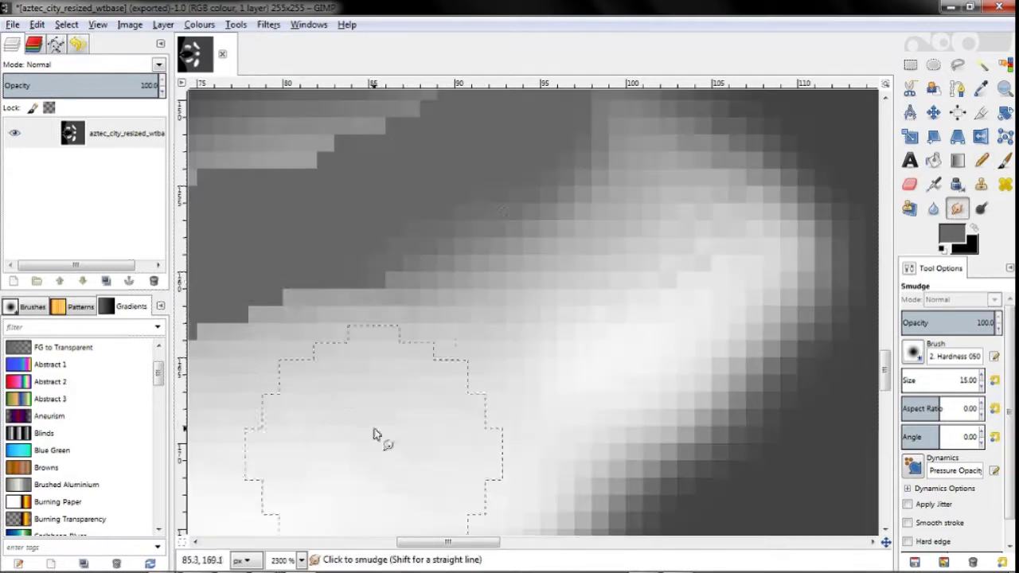
mouse_move(342, 277)
mouse_down()
mouse_move(300, 311)
mouse_move(294, 350)
mouse_up()
scroll(335, 356, left, 5)
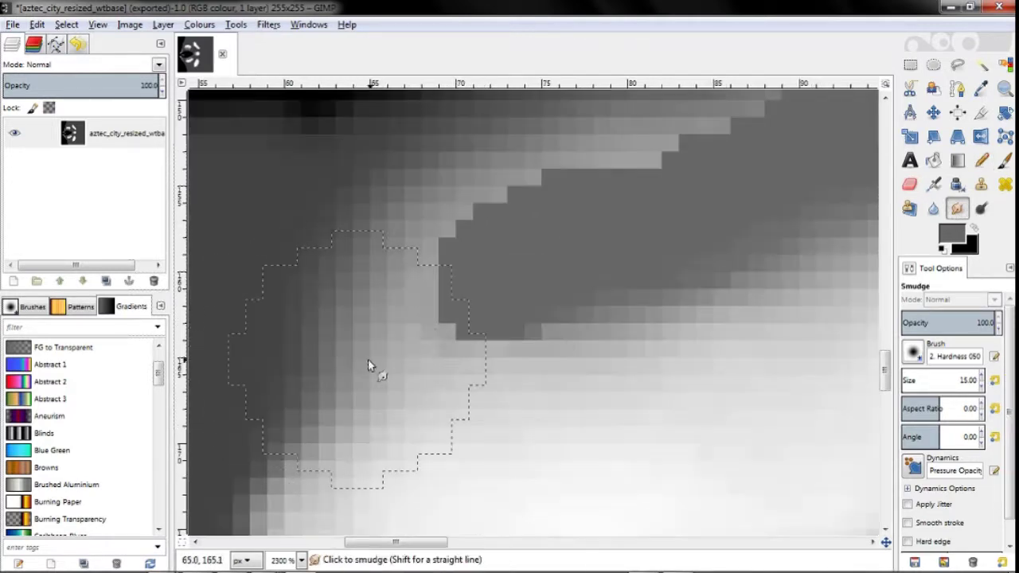
mouse_move(517, 323)
mouse_down()
mouse_move(470, 332)
mouse_move(432, 381)
mouse_up()
scroll(432, 380, up, 2)
mouse_move(462, 336)
mouse_down()
mouse_move(557, 282)
mouse_move(683, 244)
mouse_move(569, 299)
mouse_up()
scroll(694, 321, up, 2)
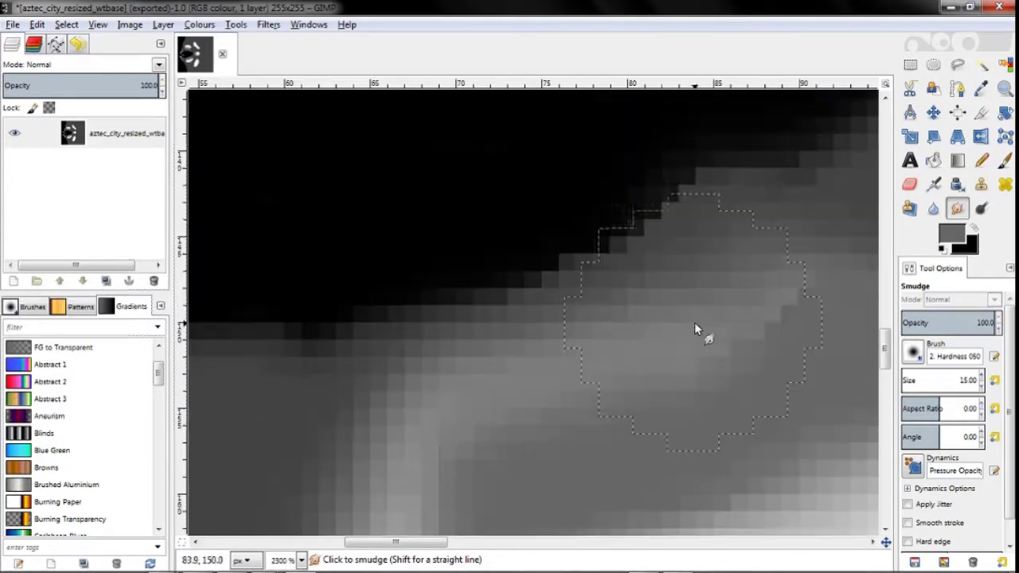
shift+scroll(694, 321, right, 3)
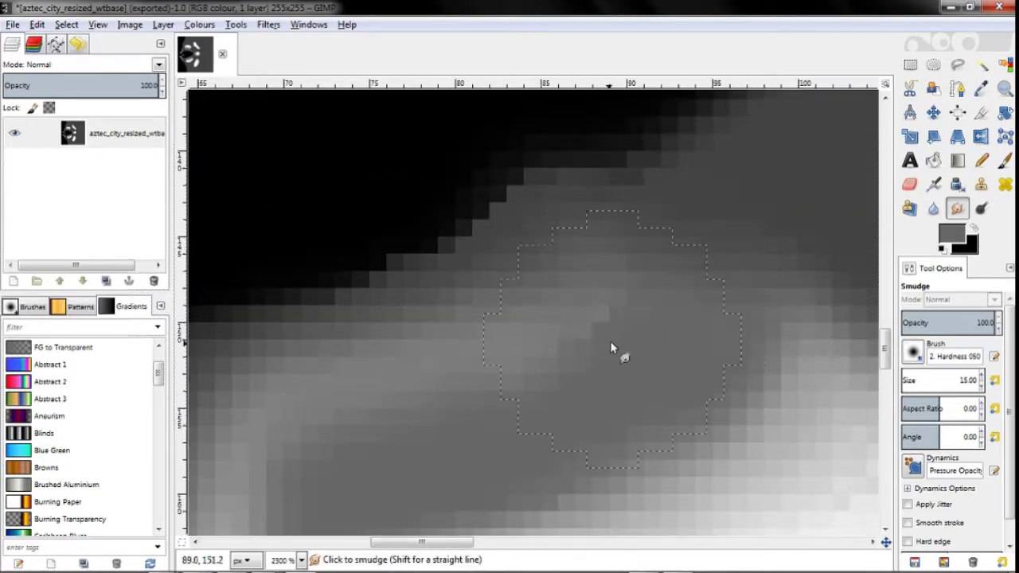
- Smudge the dark grey band on the upper-left hill into its slope and lower edge with the size 15 brush
scroll(586, 336, up, 15)
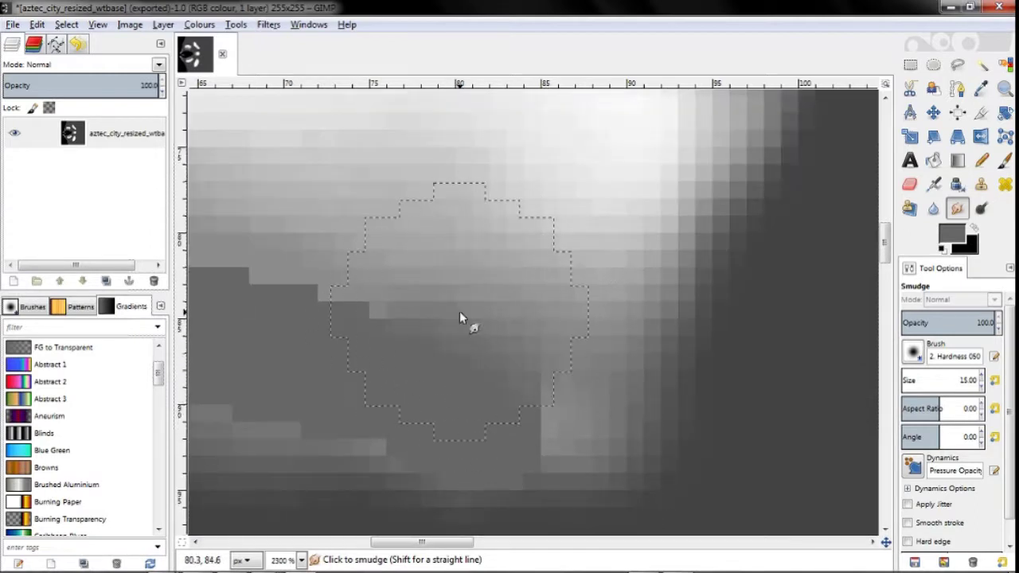
shift+scroll(340, 294, left, 6)
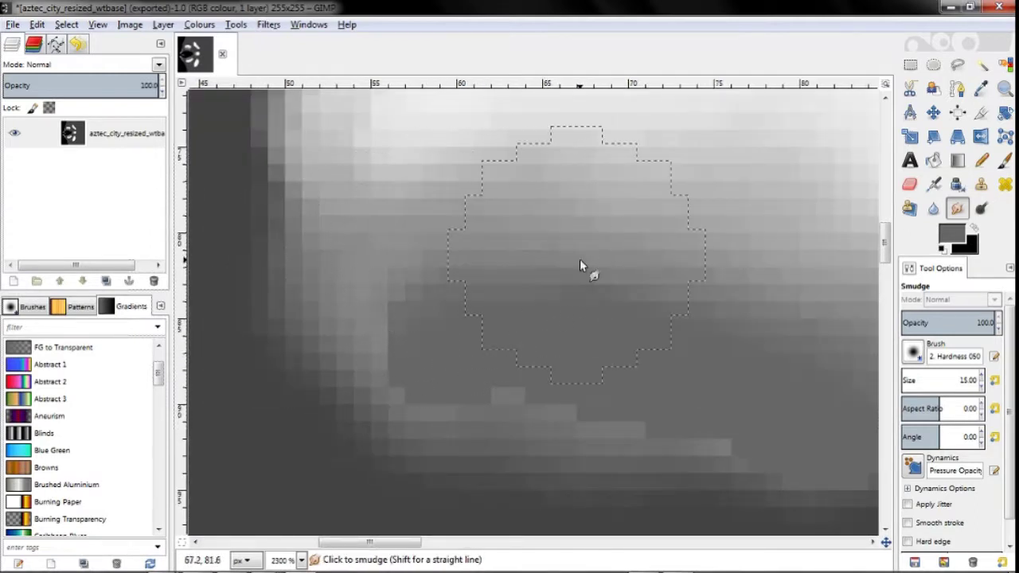
scroll(557, 398, down, 3)
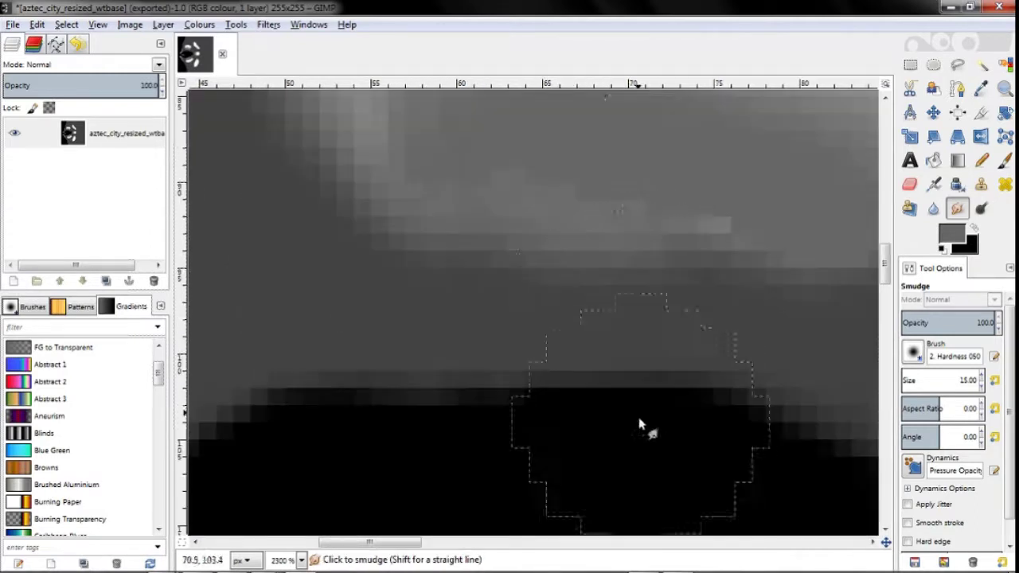
shift+scroll(509, 197, right, 6)
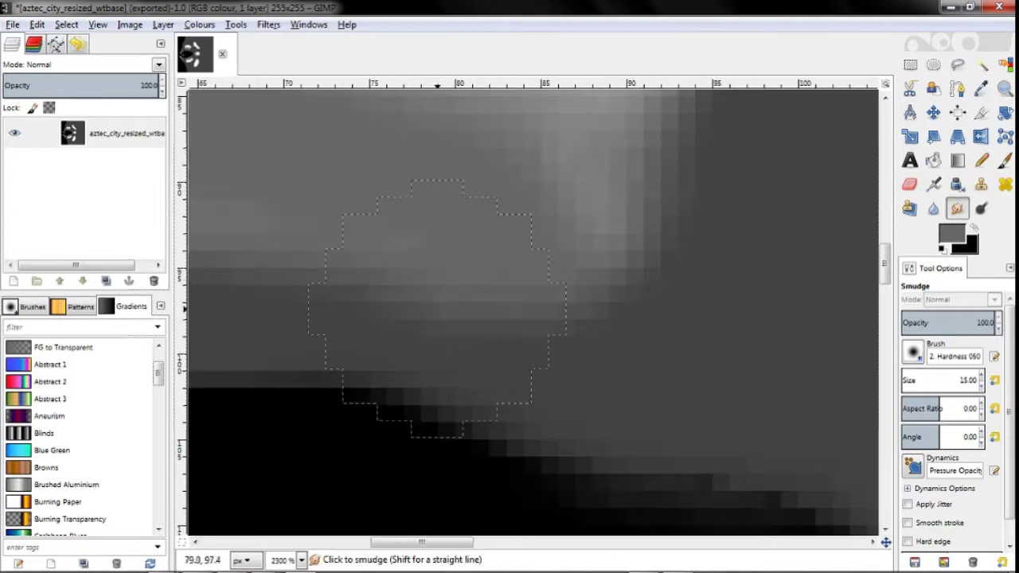
shift+scroll(270, 243, left, 6)
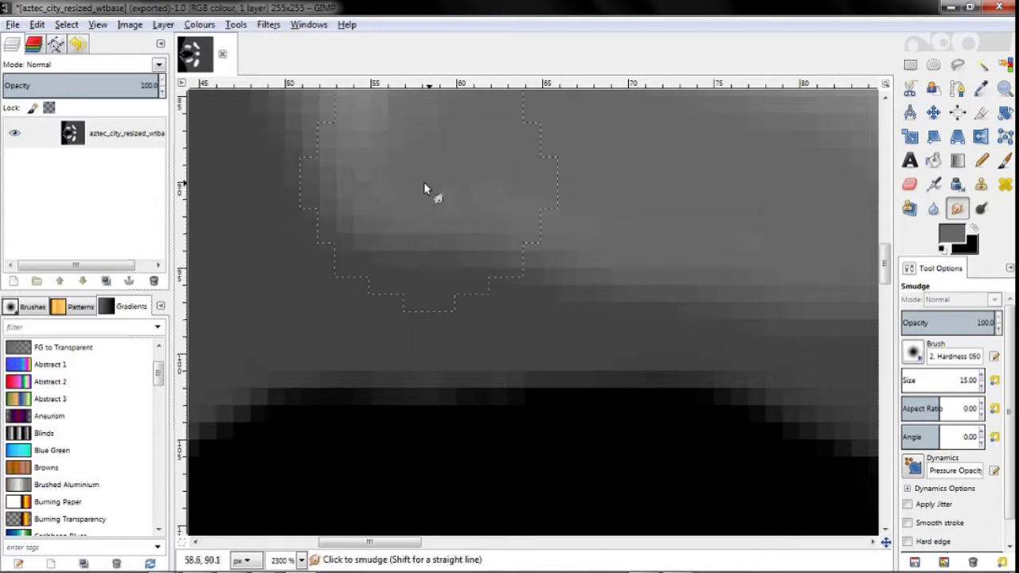
ctrl+scroll(359, 271, down, 5)
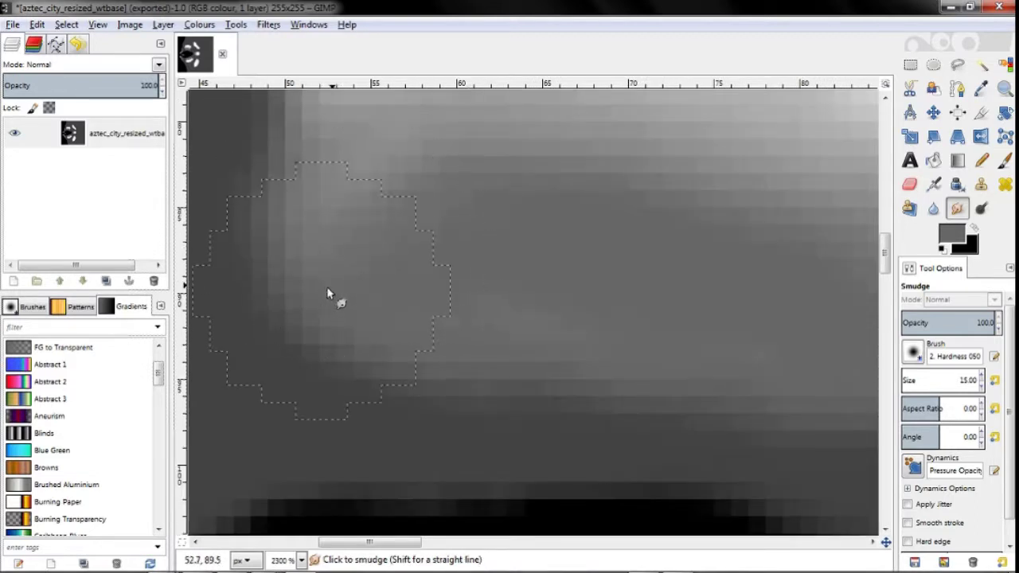
ctrl+scroll(578, 396, up, 5)
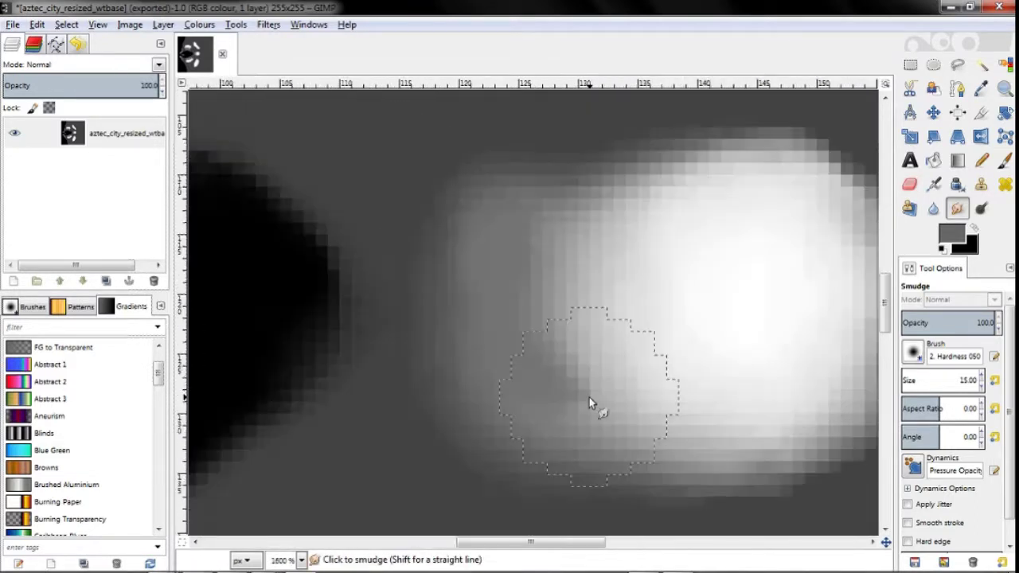
- Export the reworked heightmap to aztec_city_resized_wtbase.tga again and return to the IWTE editor window
click(12, 23)
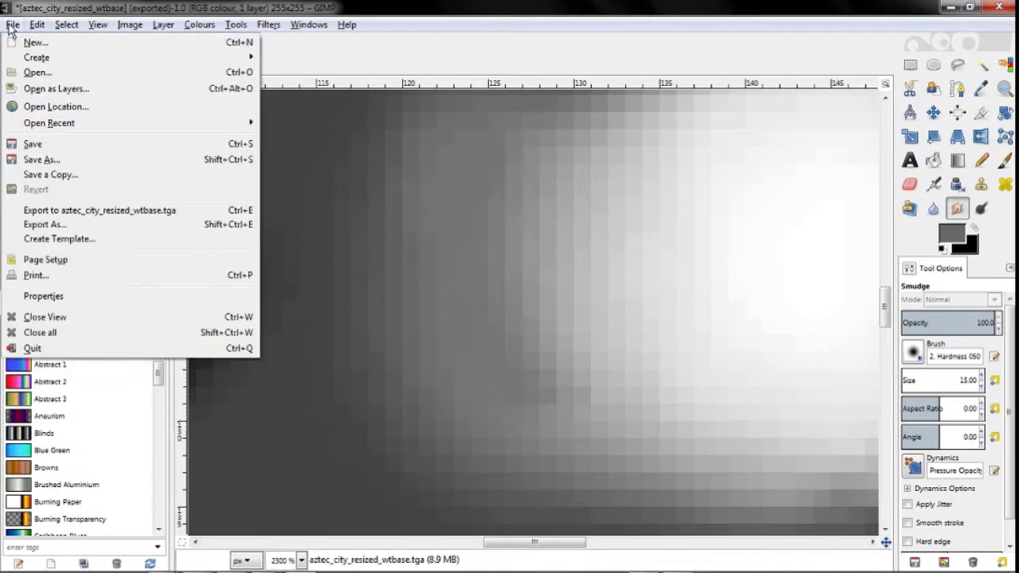
click(80, 200)
mouse_move(266, 564)
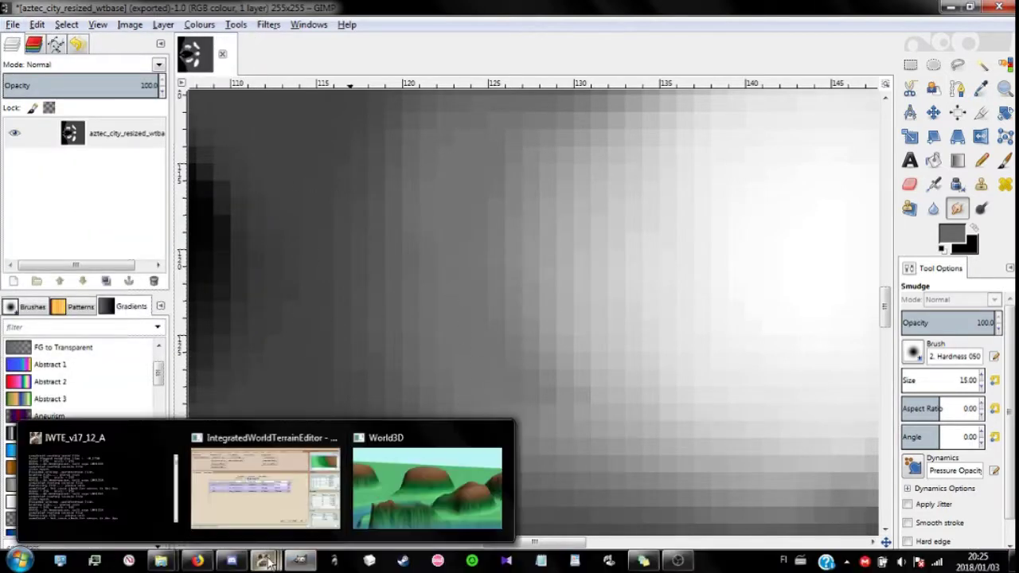
click(267, 497)
- Exit the old terrain layers and replace the worldterrain's base TGA with the newly exported heightmap
click(757, 517)
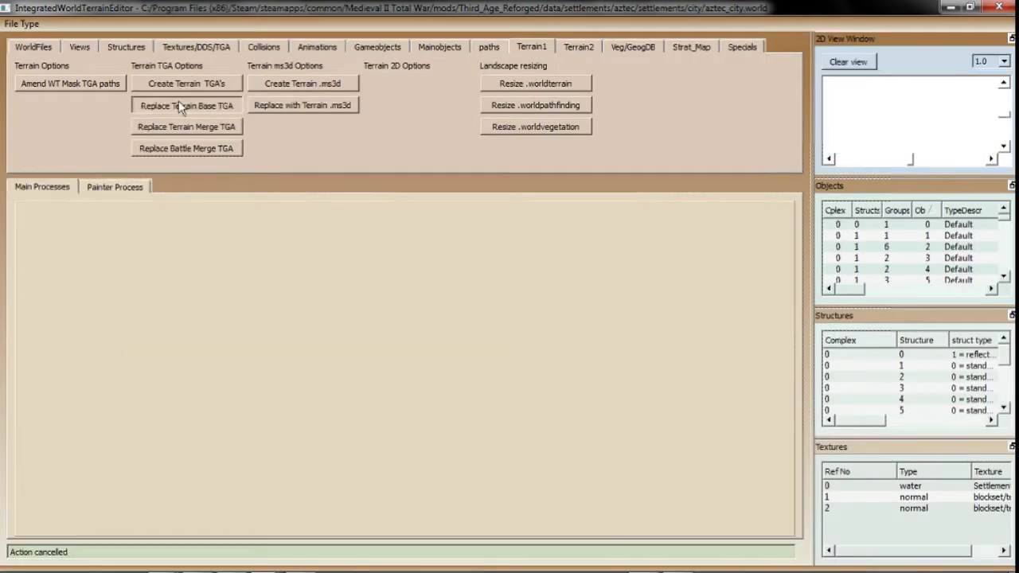
click(178, 102)
double_click(350, 121)
click(698, 520)
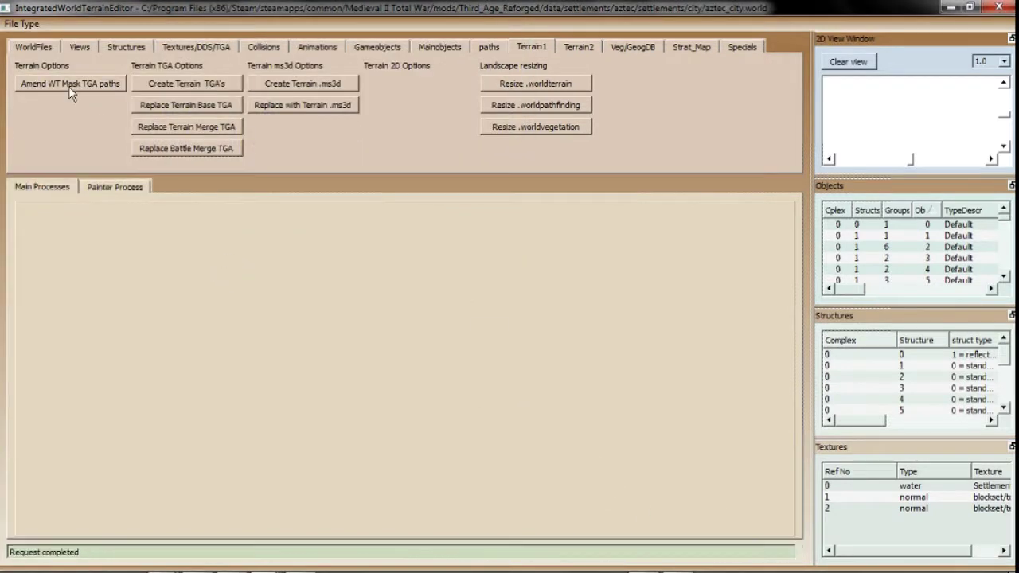
- Reload the updated worldterrain file and examine the hills facing the lake from the sea side in the 3D view
click(21, 24)
mouse_move(38, 40)
click(191, 64)
double_click(461, 135)
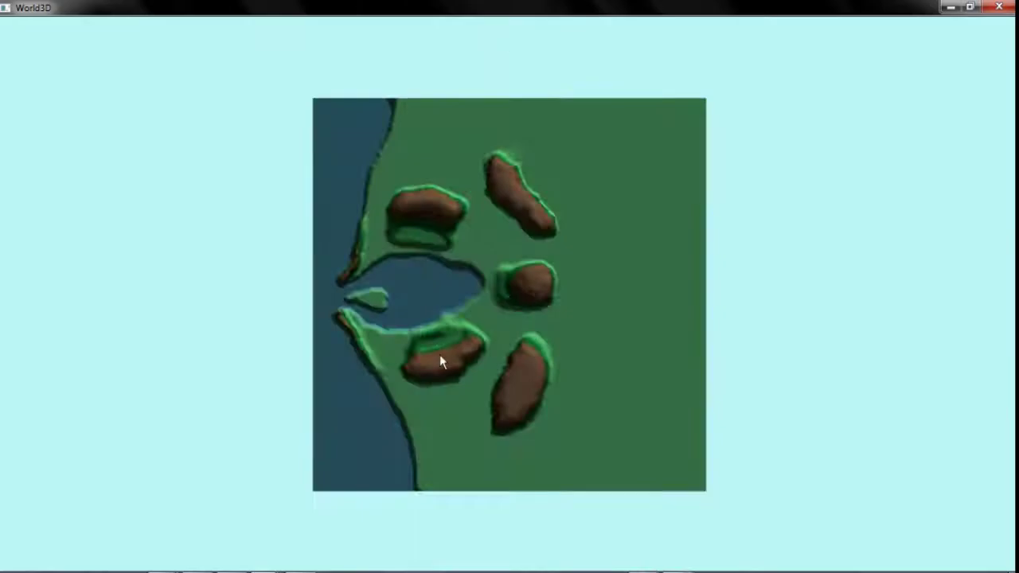
scroll(440, 354, up, 5)
drag(439, 354, 445, 332)
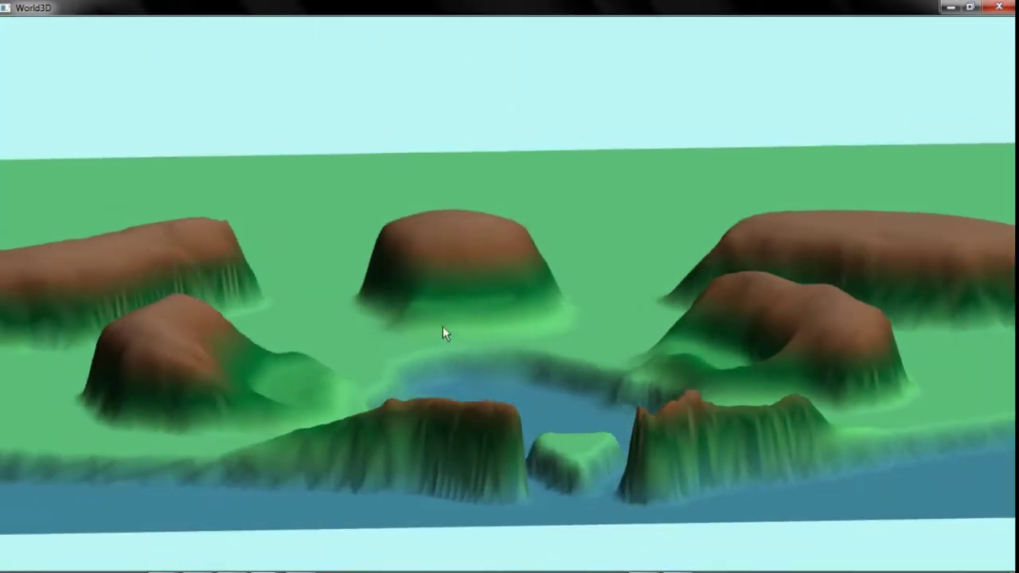
- Switch to GIMP and smudge the lower hill's lake-facing slope and its left end with the size 15 brush
mouse_move(296, 562)
click(321, 484)
scroll(337, 403, down, 4)
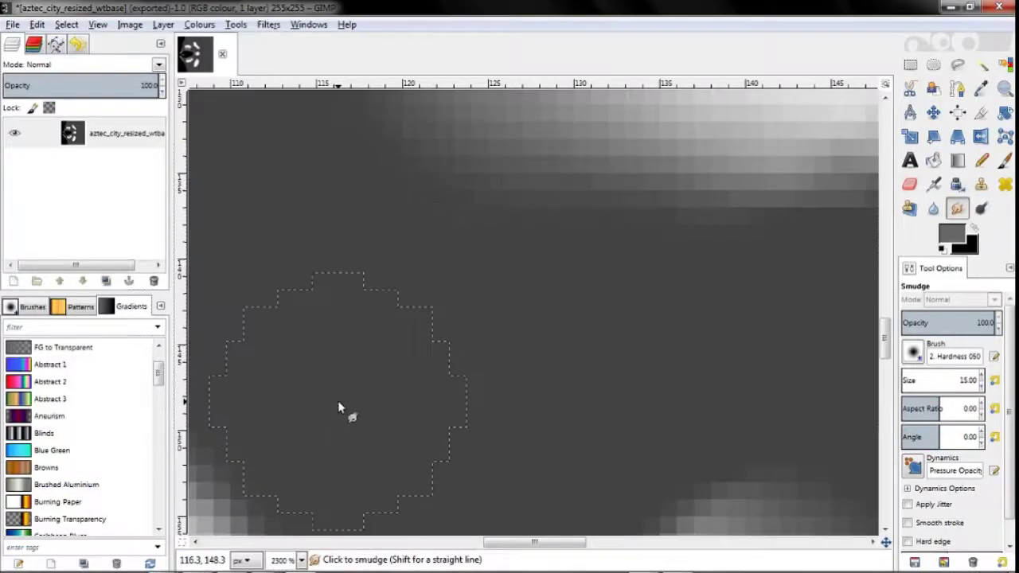
shift+scroll(338, 403, up, 4)
scroll(337, 405, down, 2)
scroll(337, 402, up, 2)
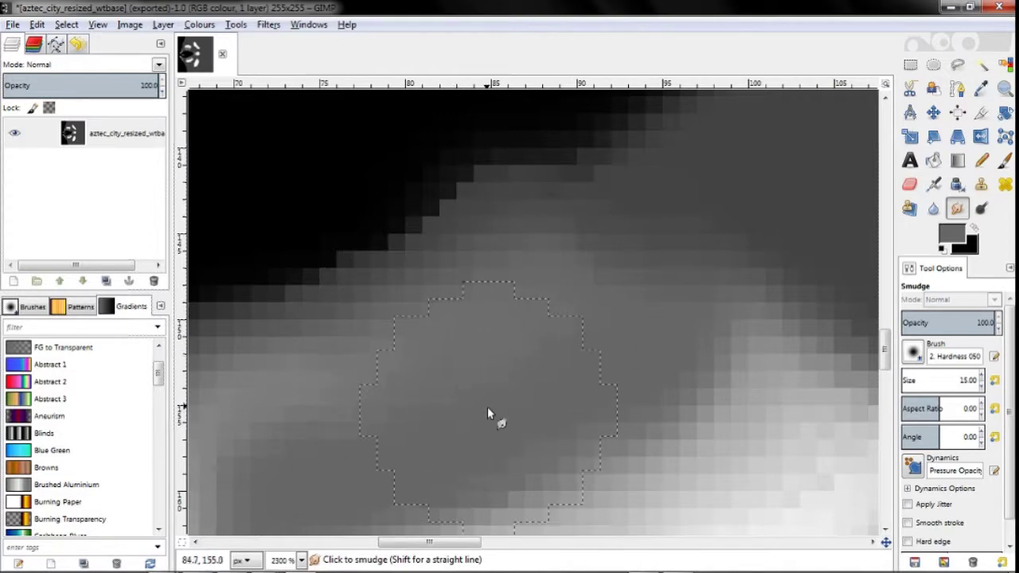
drag(486, 261, 556, 276)
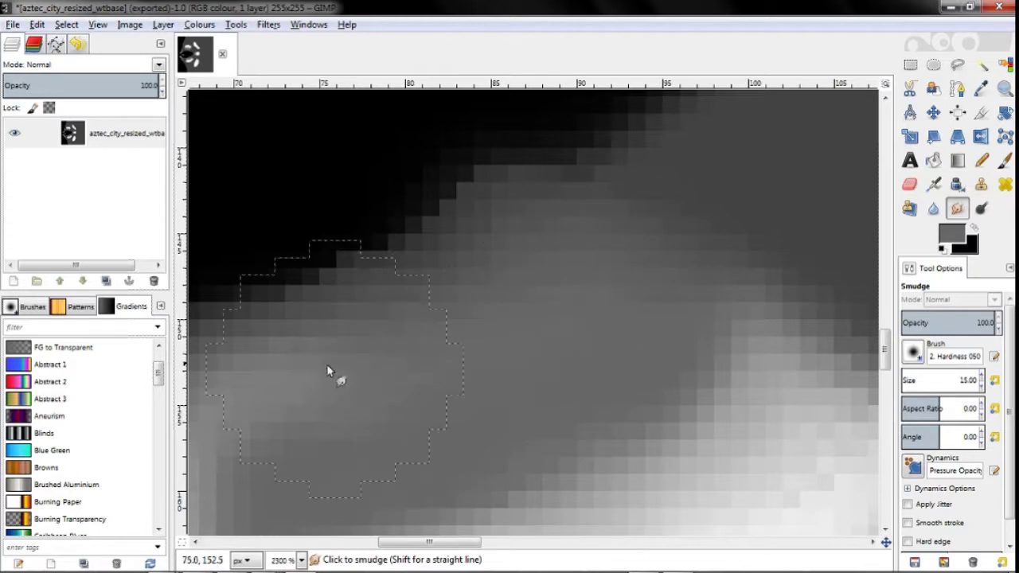
scroll(312, 410, down, 2)
shift+scroll(320, 394, up, 5)
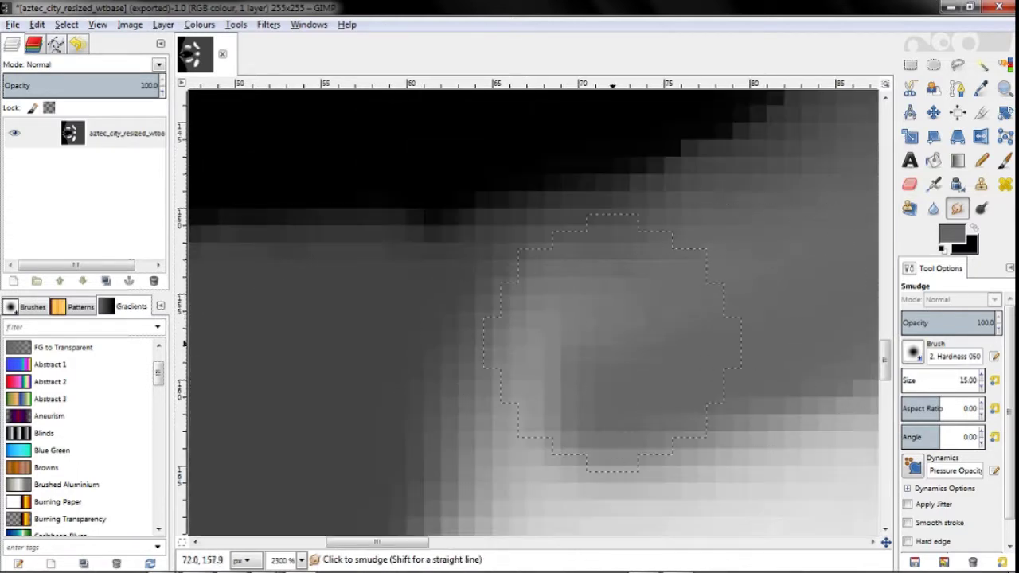
mouse_move(611, 345)
mouse_down()
mouse_move(430, 386)
mouse_move(458, 382)
mouse_up()
mouse_move(494, 324)
mouse_down()
mouse_move(494, 352)
mouse_move(582, 331)
mouse_up()
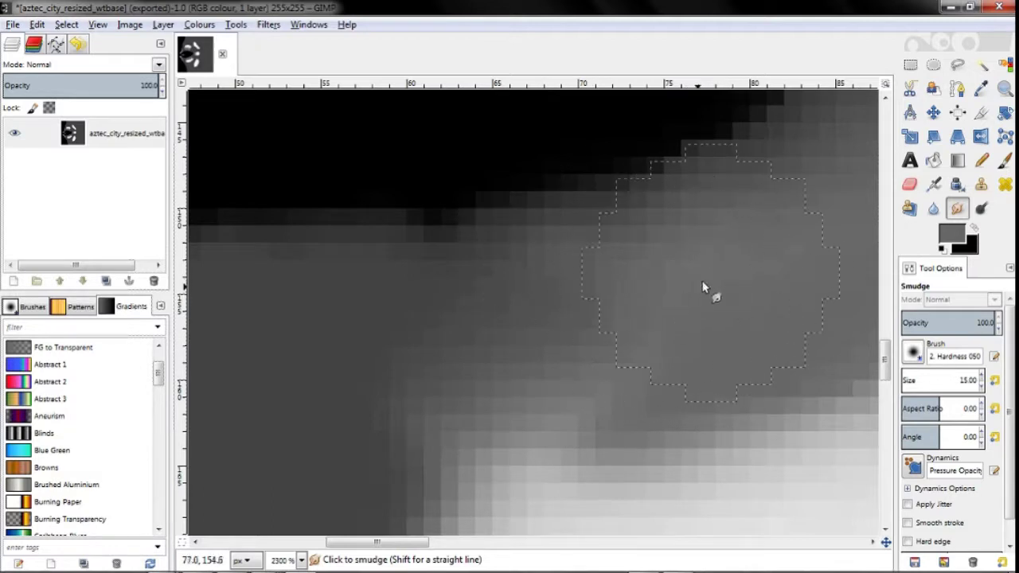
- Smudge both ends of the upper hill's lake-facing slope, and soften the lower hill's edge along the black lake area
scroll(621, 289, up, 2)
shift+scroll(626, 289, right, 5)
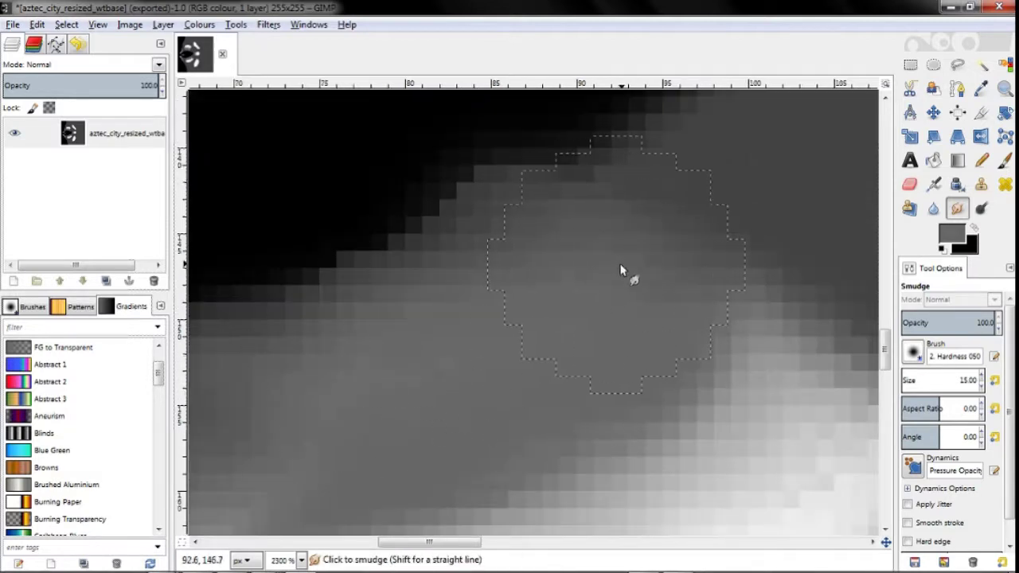
scroll(621, 272, up, 8)
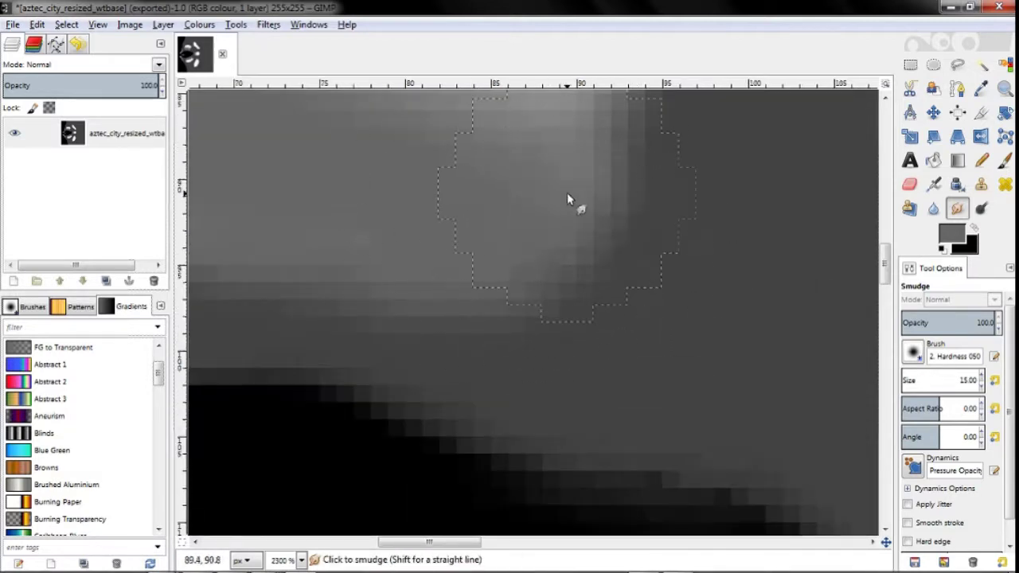
scroll(451, 279, up, 1)
shift+scroll(452, 280, left, 7)
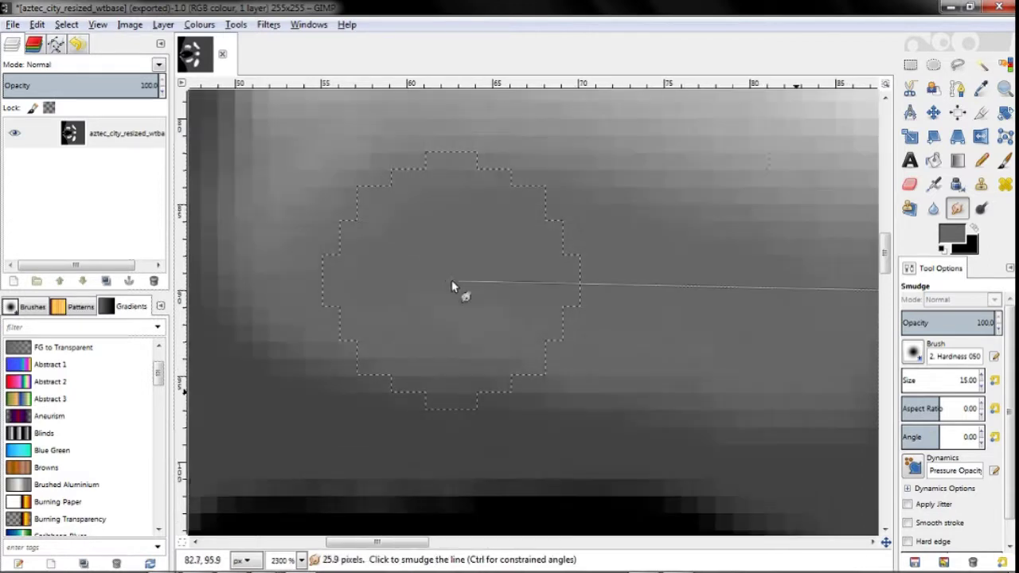
drag(452, 209, 392, 344)
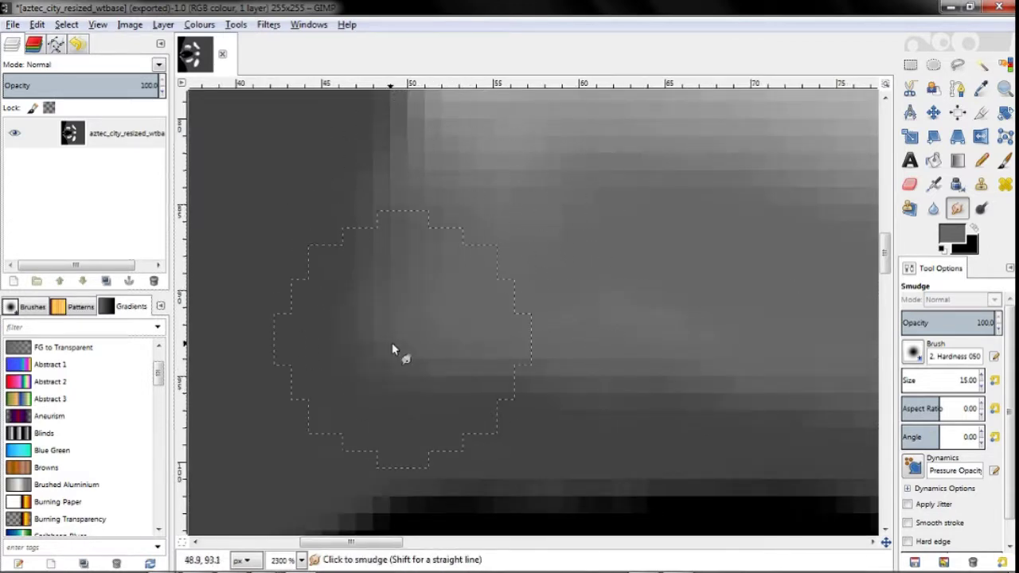
ctrl+scroll(557, 346, down, 4)
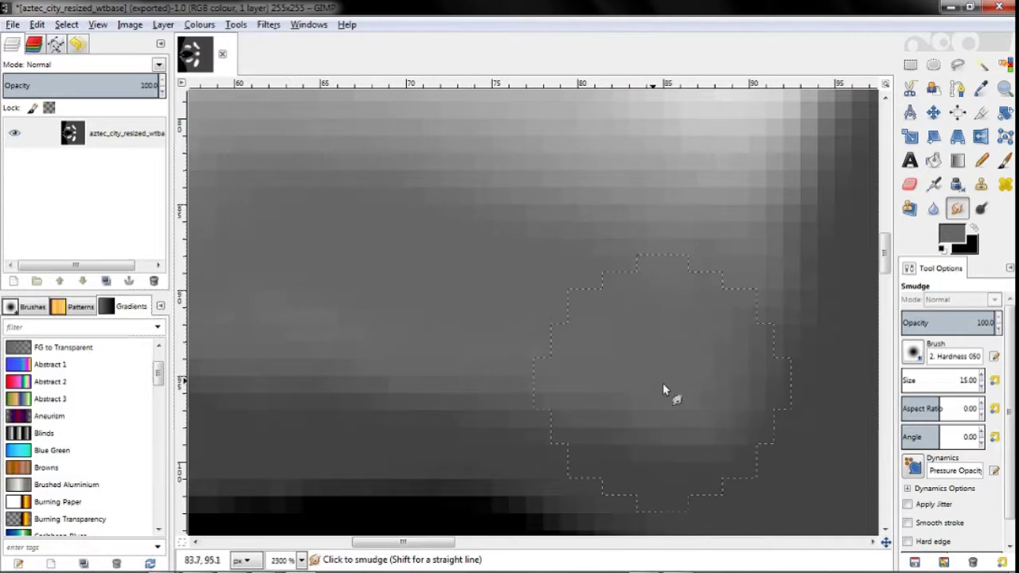
ctrl+scroll(512, 451, up, 3)
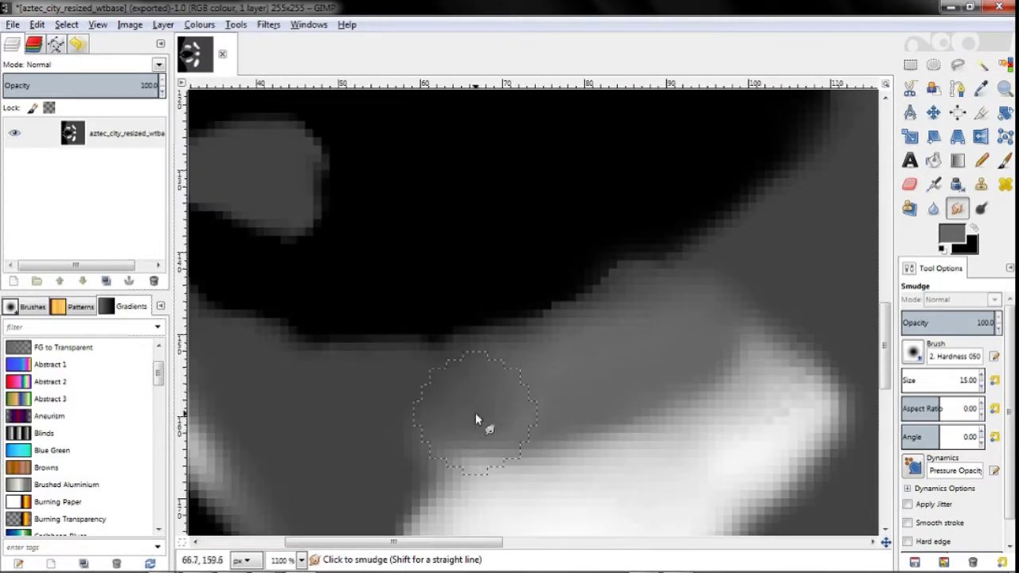
drag(674, 277, 513, 332)
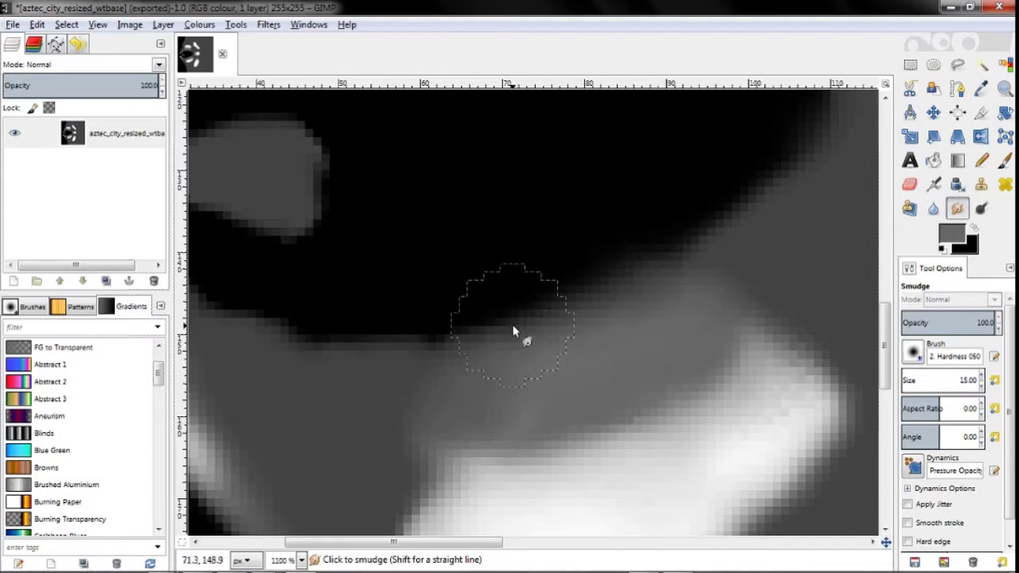
- Export the smudged heightmap over aztec_city_resized_wtbase.tga and return to the IWTE editor window
click(13, 23)
click(103, 225)
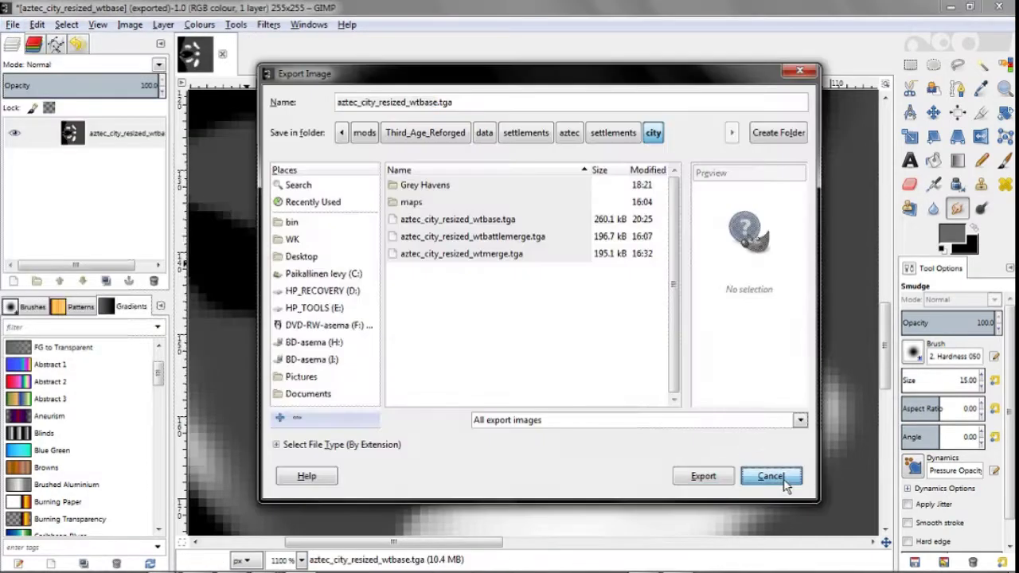
click(961, 477)
click(14, 26)
click(95, 210)
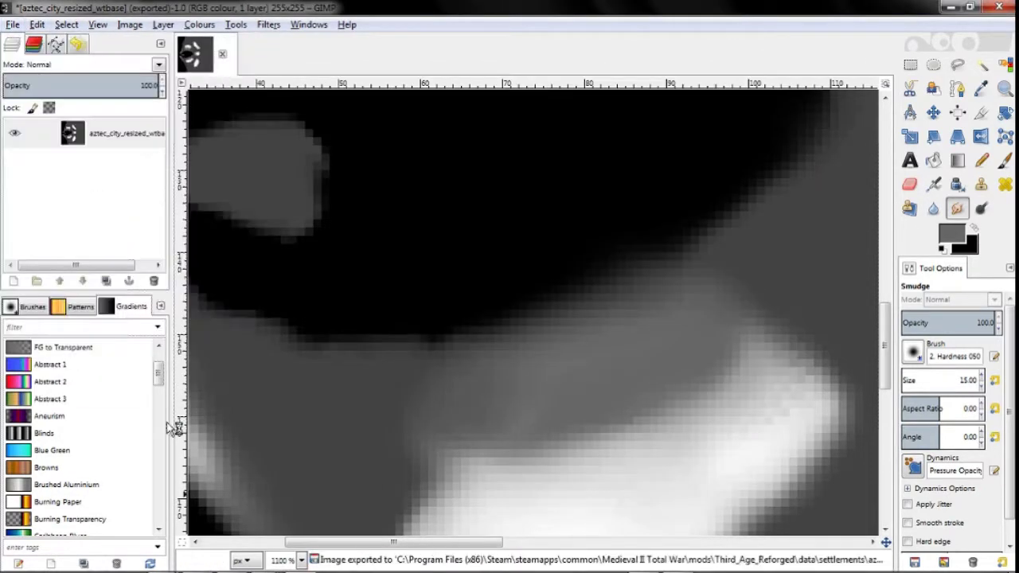
click(265, 563)
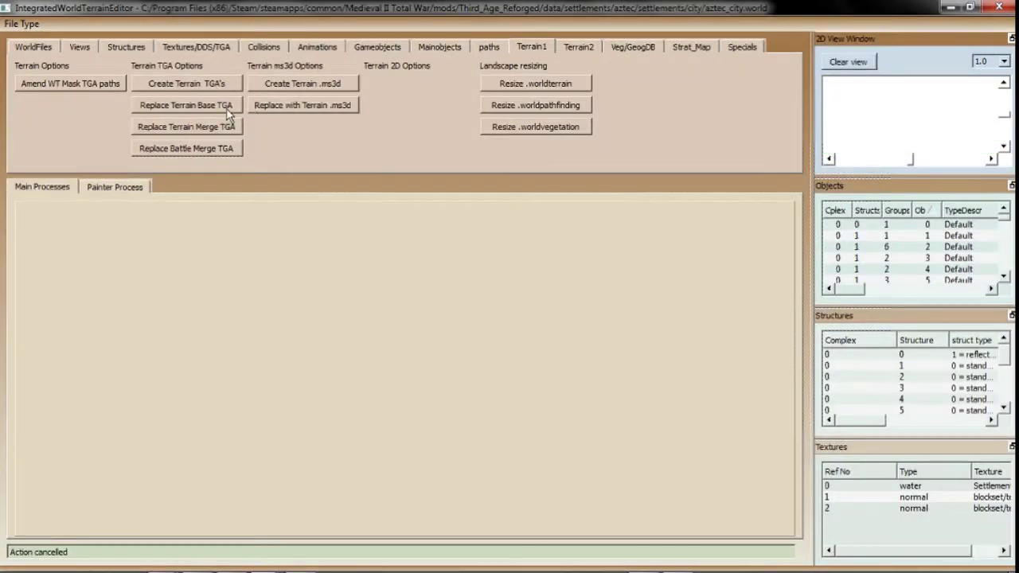
- Replace the worldterrain's base TGA with the newly exported heightmap and save the changed terrain
click(227, 108)
double_click(375, 156)
double_click(374, 156)
click(695, 522)
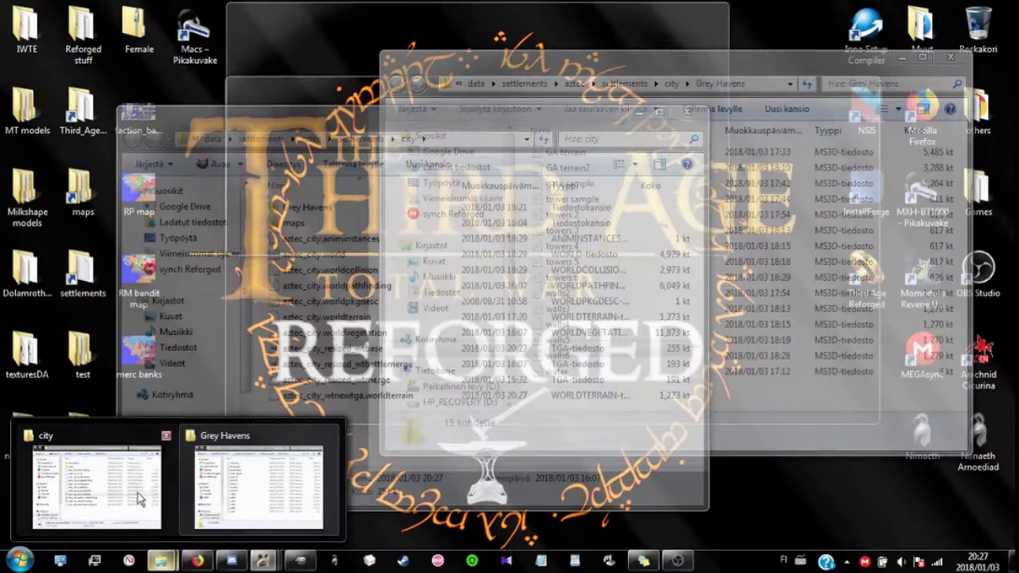
- Reload the updated worldterrain, examine the smoothed hill slopes around the lake in the 3D view, and close that view
mouse_move(261, 562)
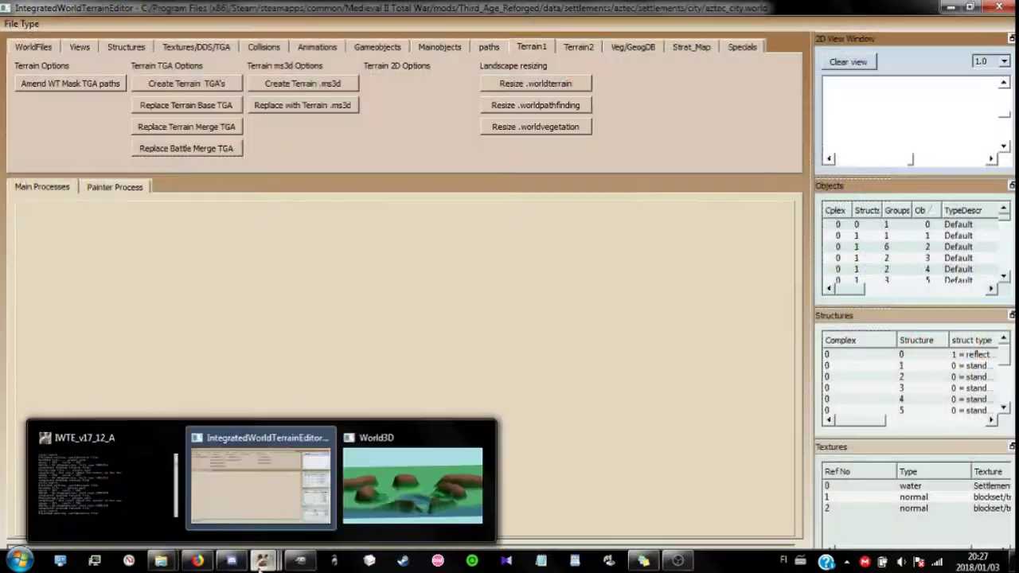
click(261, 485)
click(21, 25)
mouse_move(47, 41)
click(187, 77)
double_click(473, 137)
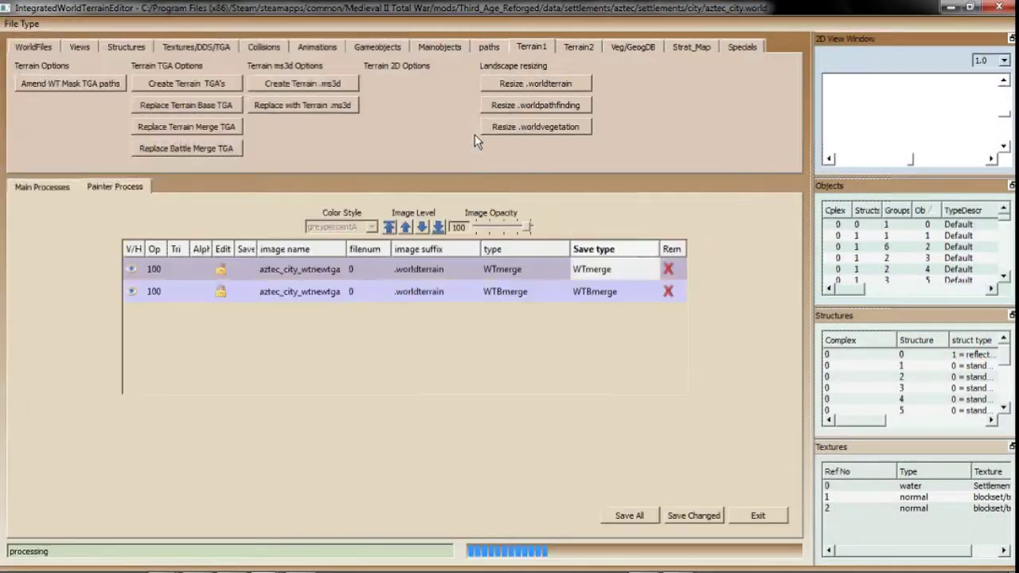
click(375, 172)
drag(433, 348, 384, 293)
scroll(383, 293, up, 10)
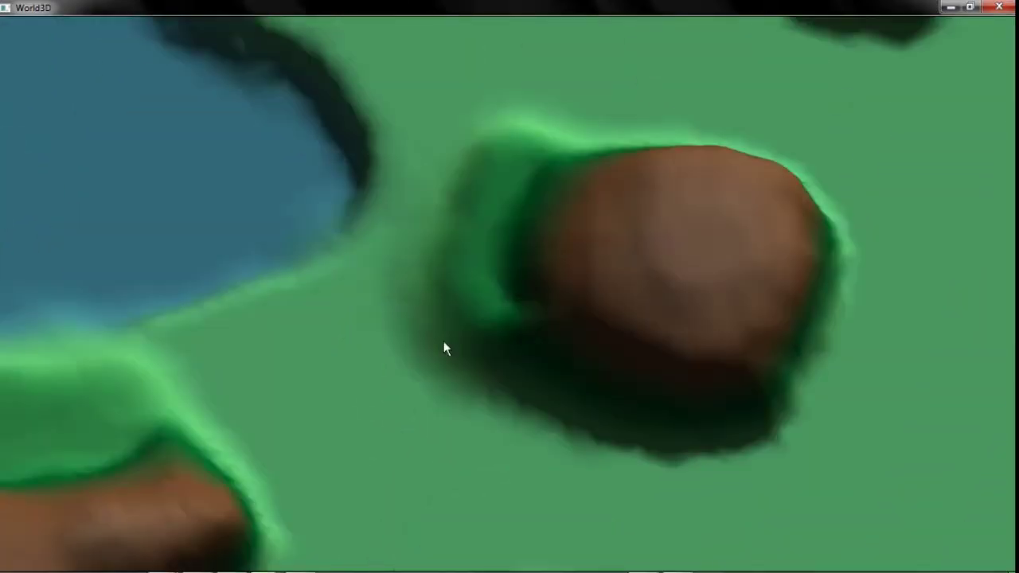
drag(443, 349, 434, 265)
drag(455, 254, 369, 280)
drag(626, 316, 846, 59)
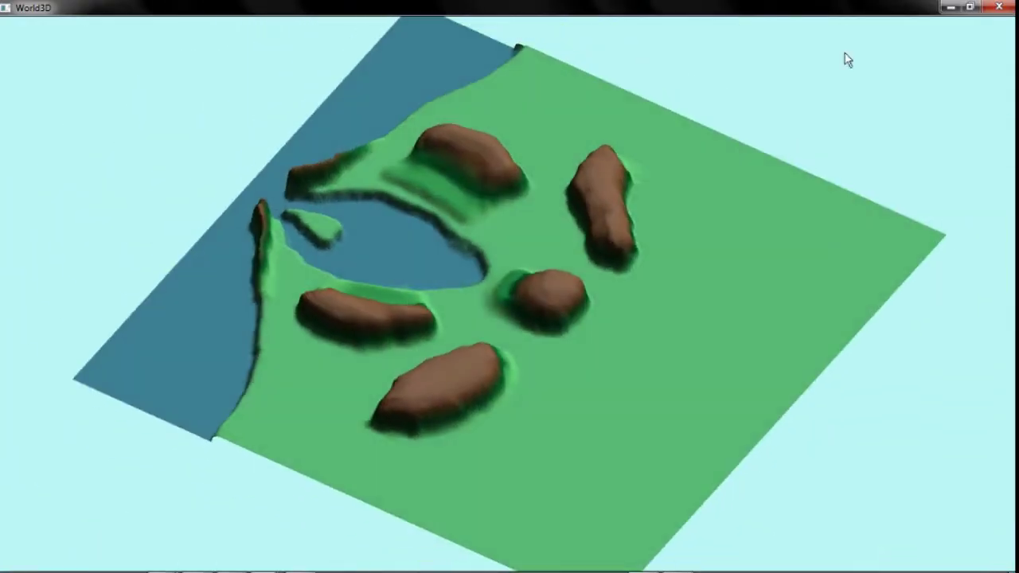
click(998, 6)
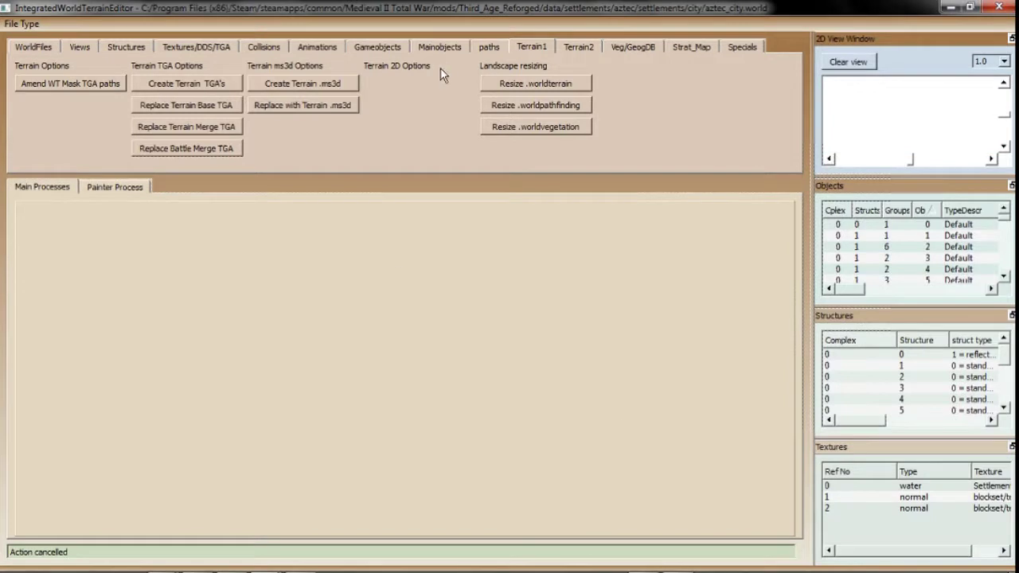
- Resize the aztec_city_wtnewtga worldterrain, setting its X size to 181
click(541, 82)
double_click(454, 155)
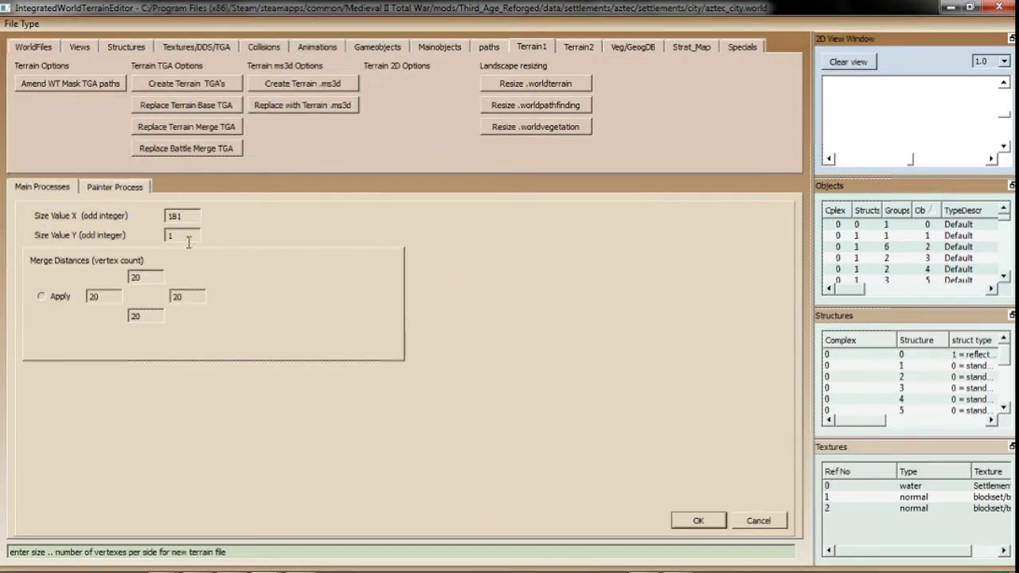
key(Return)
- Create an ms3d model from the resized worldterrain and bring up the city folder in Explorer
click(294, 86)
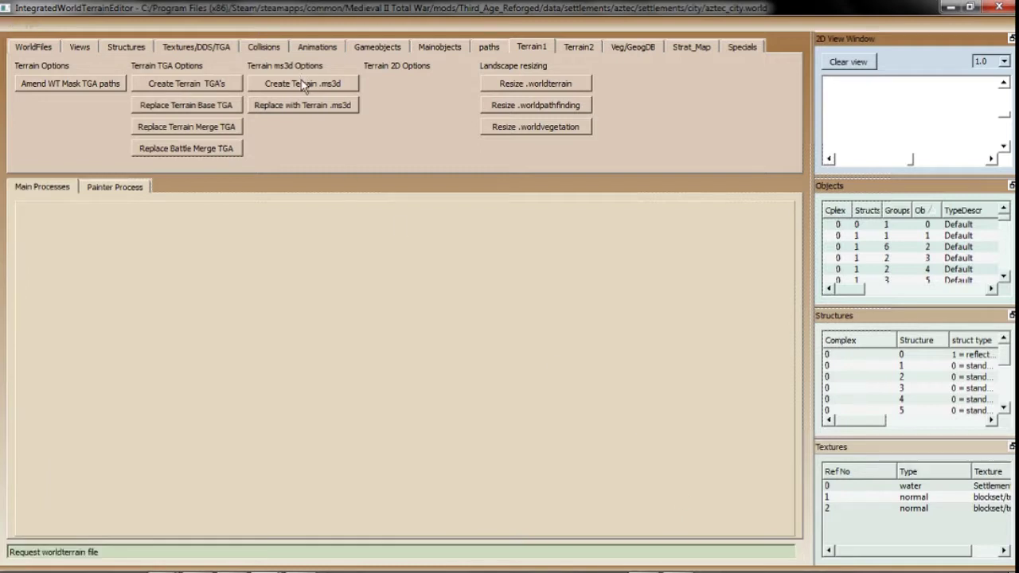
double_click(191, 233)
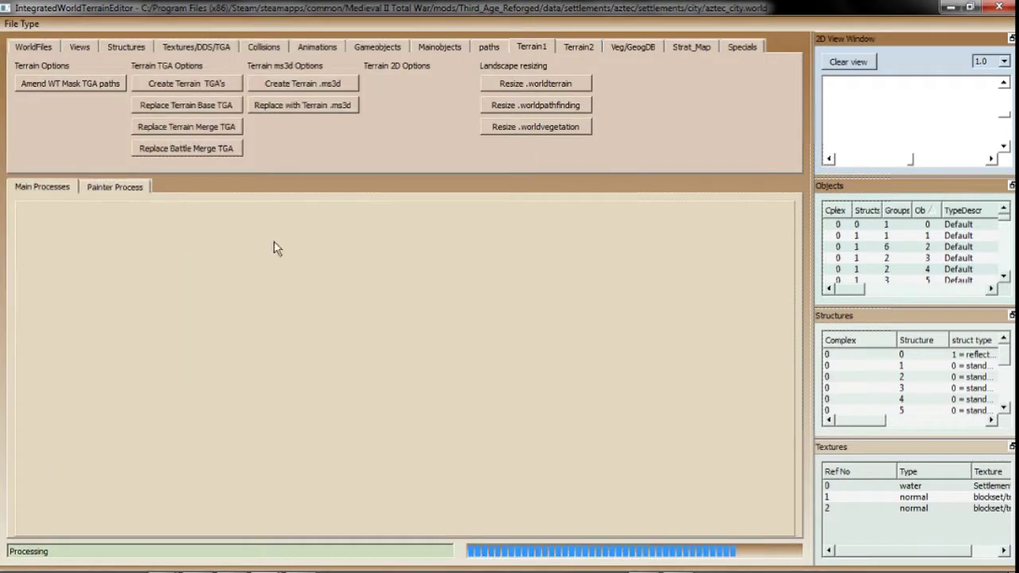
mouse_move(163, 563)
click(127, 457)
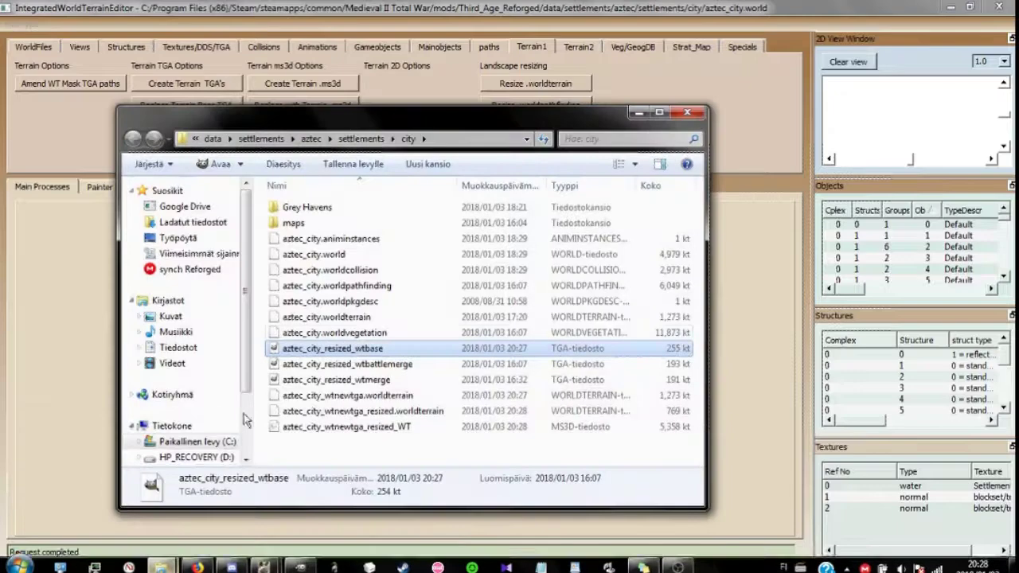
- Delete the old aztec_city.worldterrain file from the city folder
click(337, 318)
key(Delete)
key(Return)
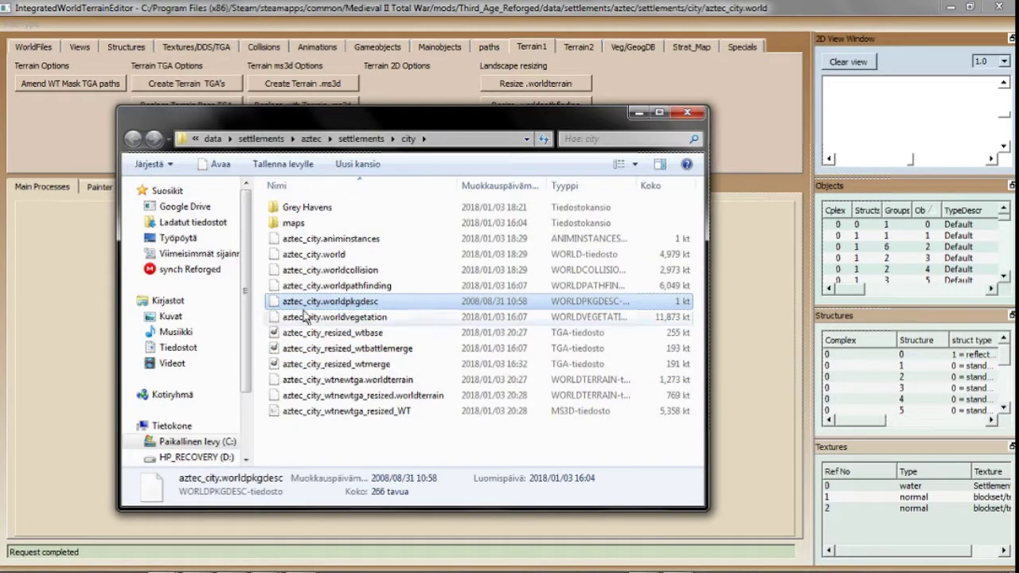
key(F2)
click(314, 410)
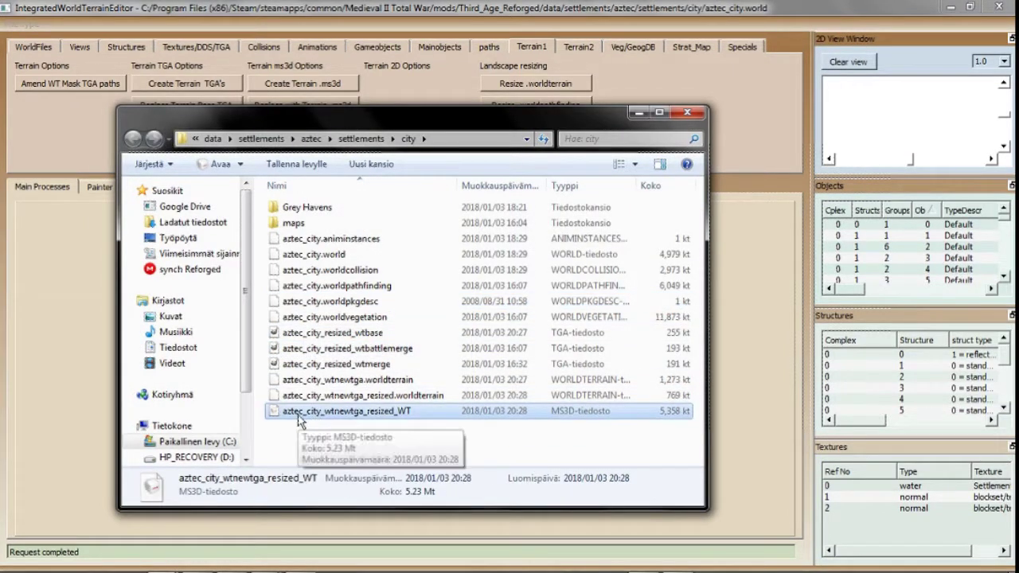
key(F2)
click(316, 381)
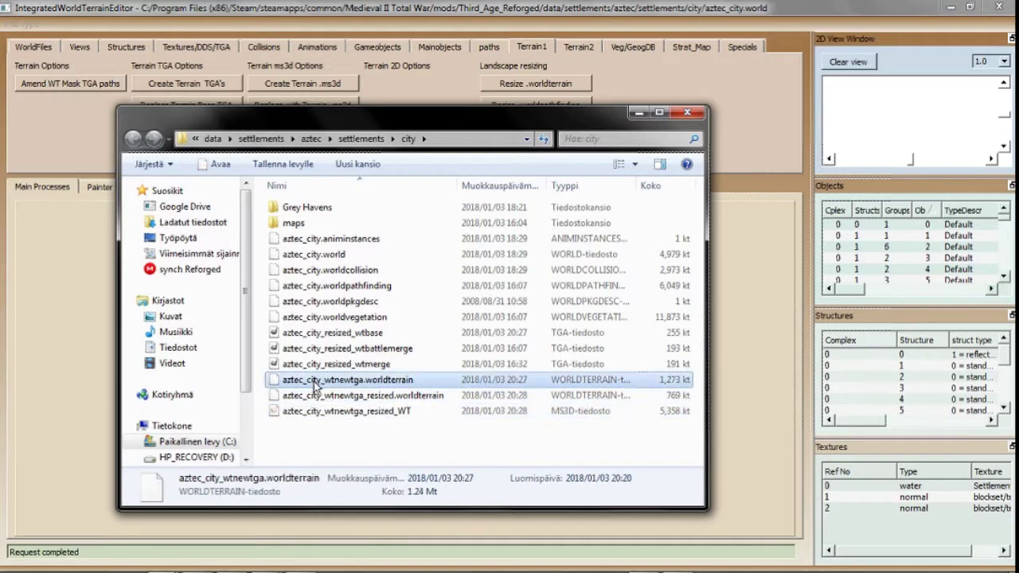
click(311, 394)
- Open aztec_city_wtnewtga_resized_WT.ms3d in MilkShape 3D and mirror the whole terrain left to right
double_click(311, 411)
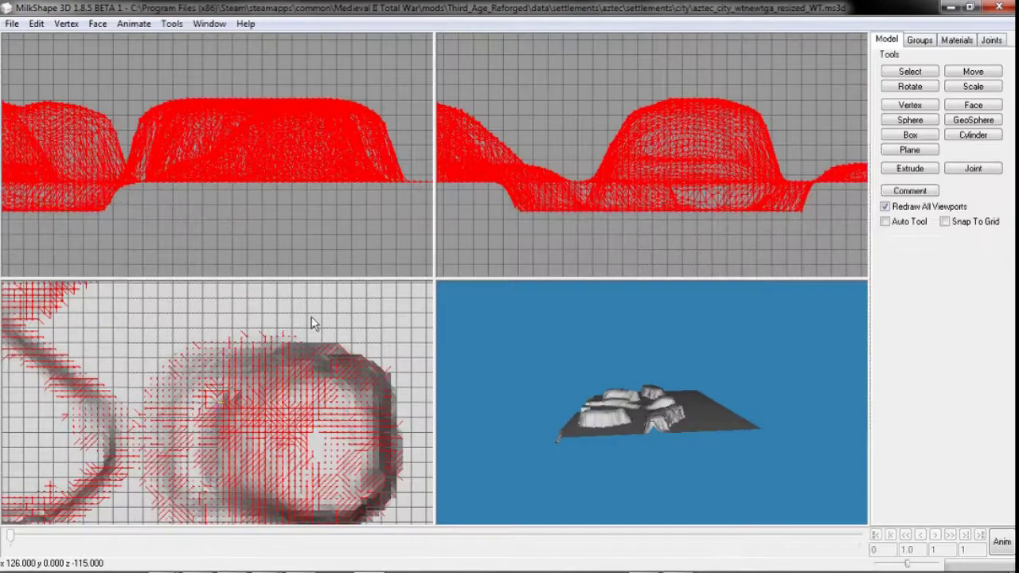
click(66, 24)
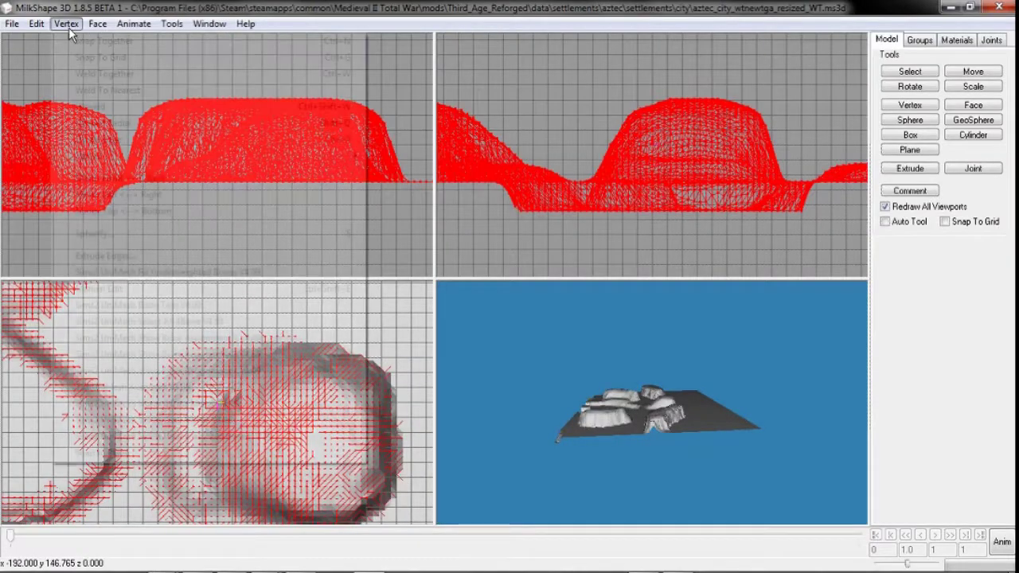
click(134, 195)
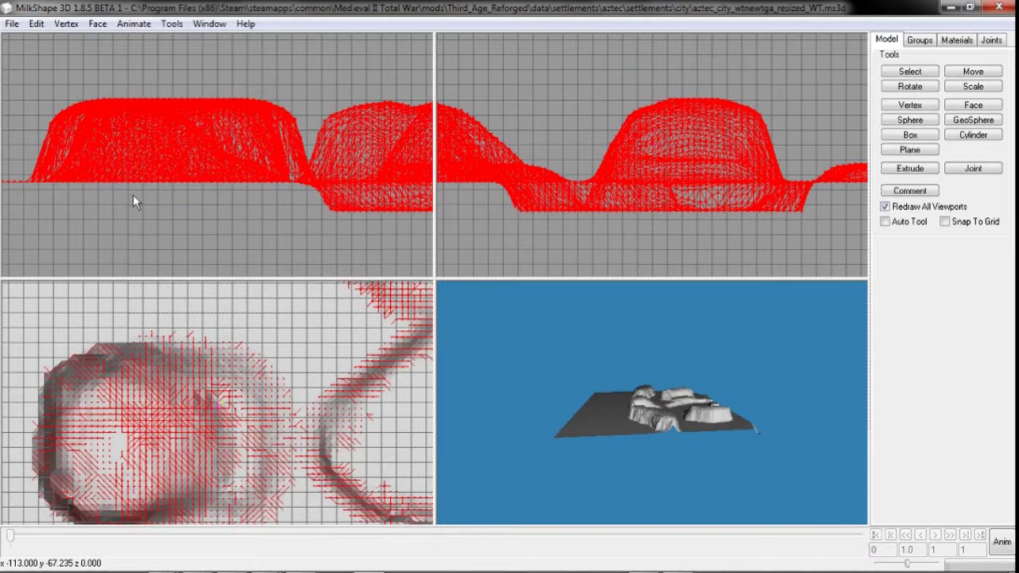
click(133, 194)
drag(557, 374, 564, 411)
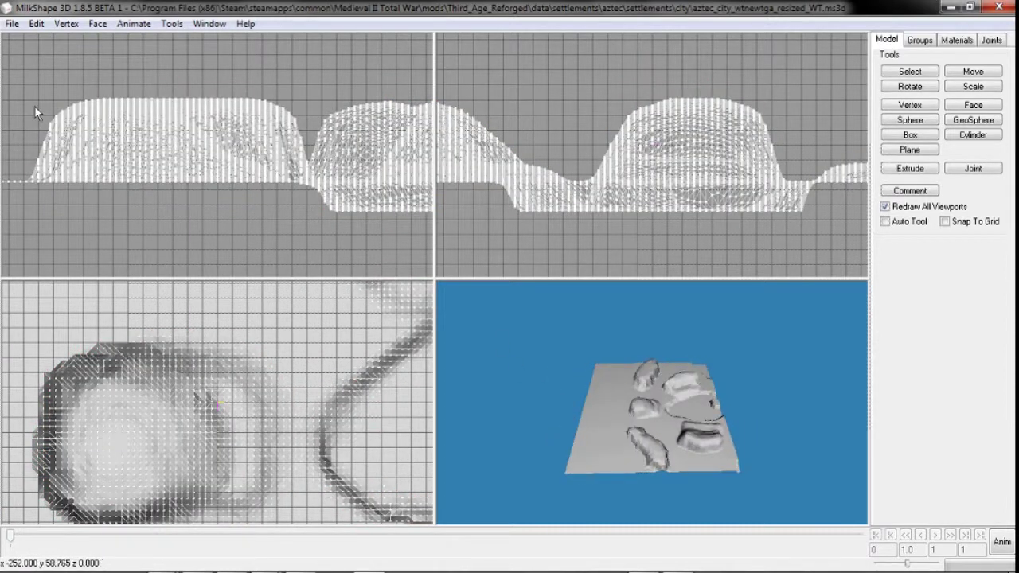
- Clear the text from the terrain model's comment
click(12, 23)
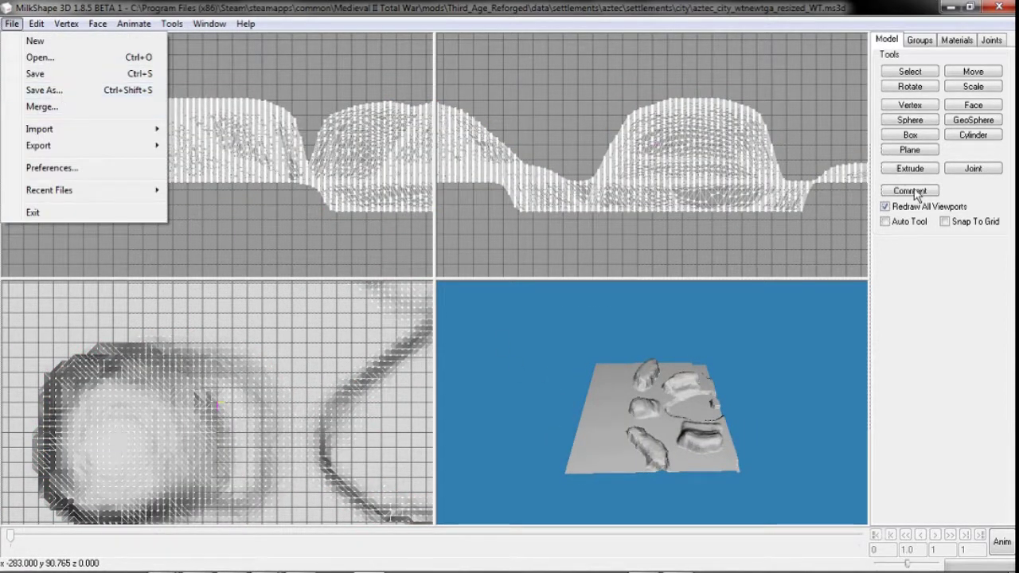
click(914, 192)
drag(514, 360, 301, 137)
key(Delete)
click(472, 424)
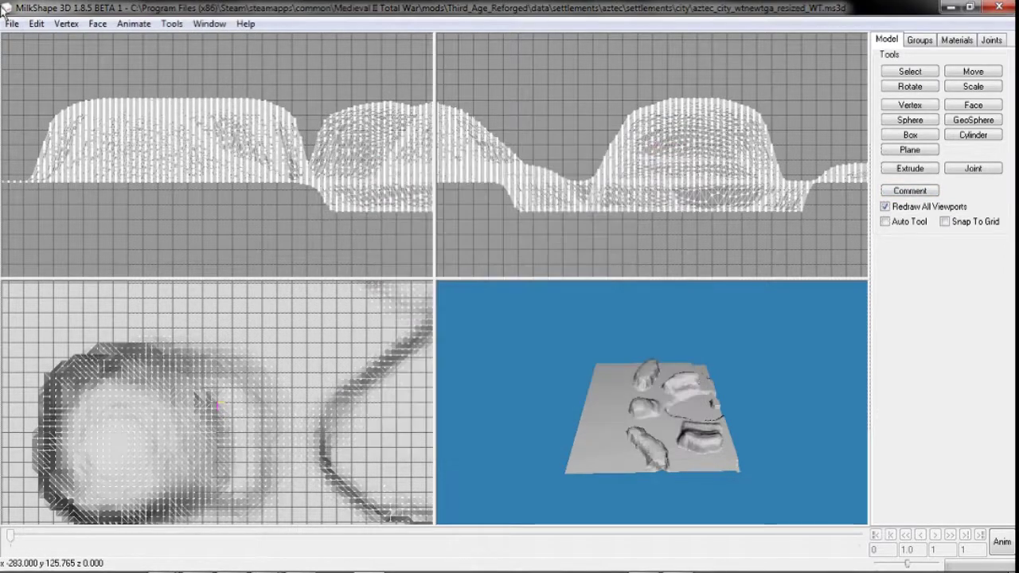
- Save the mirrored terrain as GA terrain in the Grey Havens folder, replacing the existing file
click(12, 24)
click(32, 77)
double_click(175, 135)
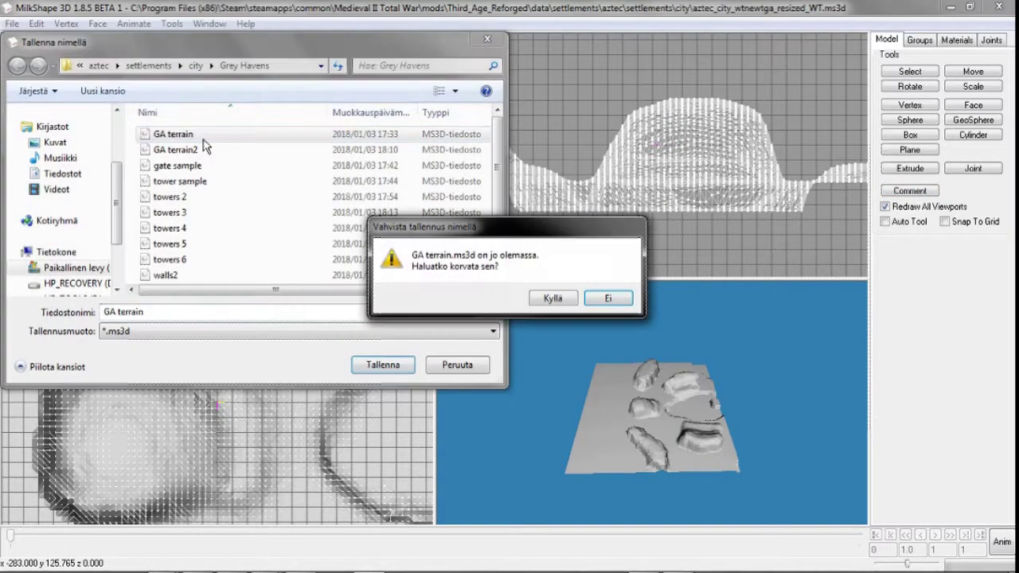
click(566, 300)
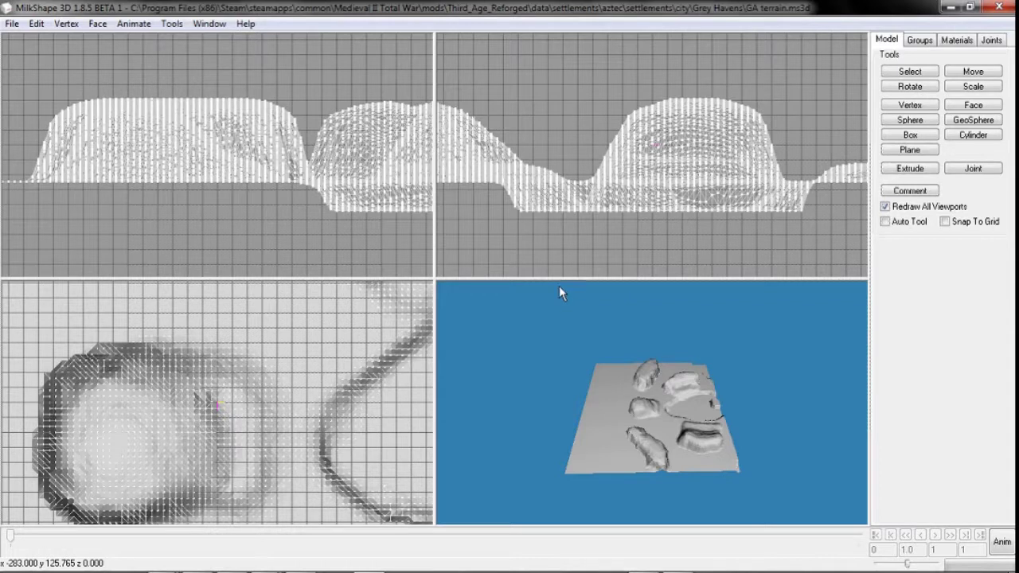
- Select the faces of the flat outer strip beyond the terrain's hills and delete them
ctrl+drag(133, 231, 486, 234)
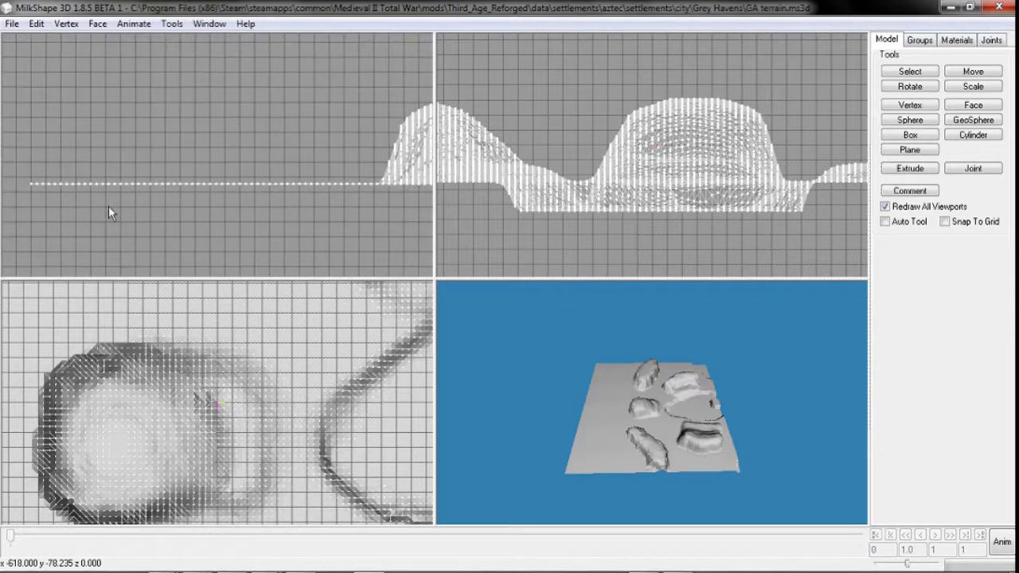
click(892, 74)
drag(19, 159, 334, 221)
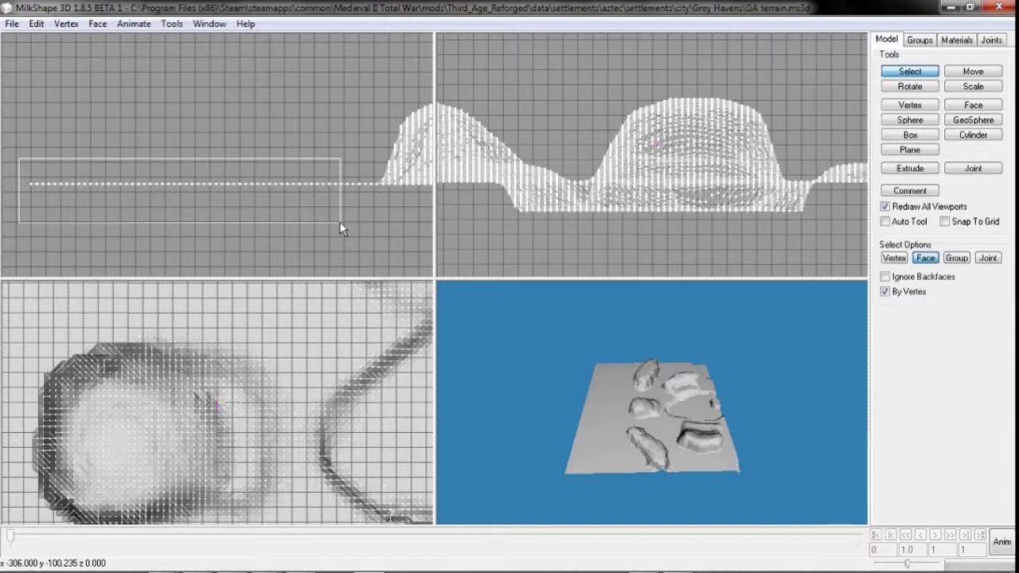
drag(341, 229, 5, 238)
key(Delete)
- Select the faces of all the raised hill tops and delete them from the terrain
drag(35, 170, 987, 78)
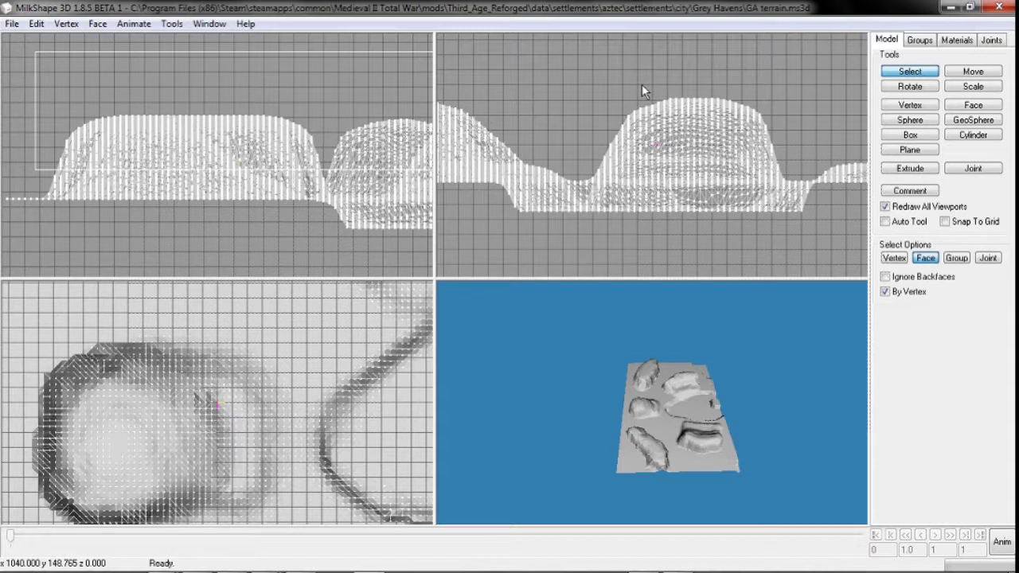
drag(641, 84, 642, 83)
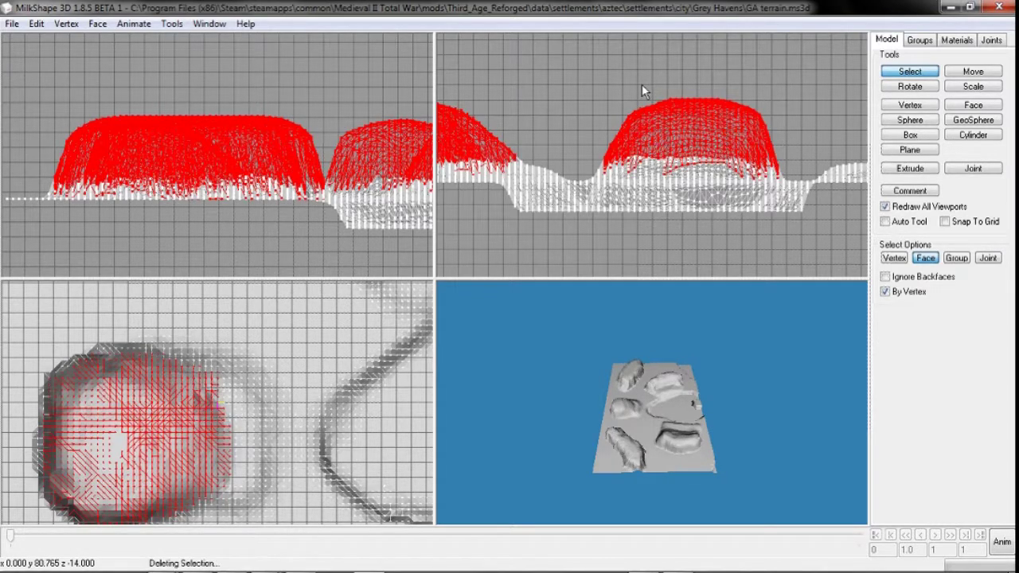
drag(698, 394, 685, 374)
- Save the cut-down terrain as GA terrain2 in the Grey Havens folder, replacing the existing file
click(12, 23)
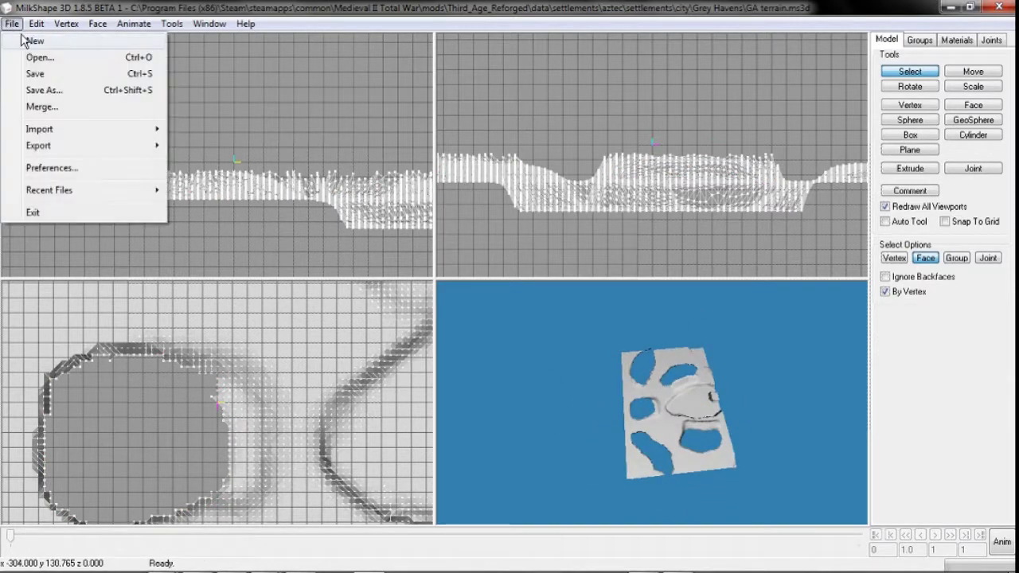
click(48, 89)
double_click(175, 149)
click(552, 298)
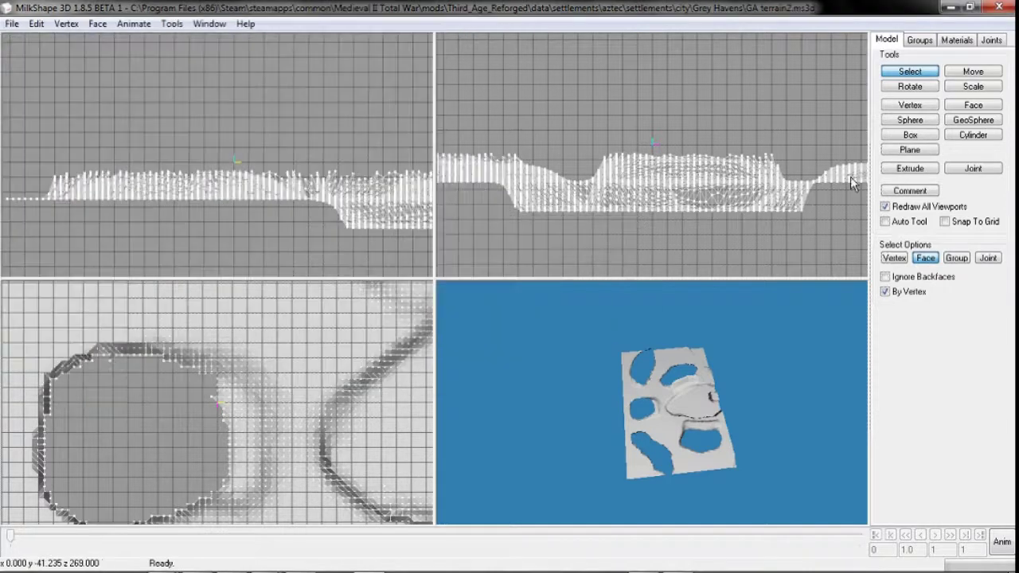
- Check the model comment, then merge a wall model from the Grey Havens folder into the terrain
click(909, 191)
click(552, 422)
click(10, 24)
click(56, 105)
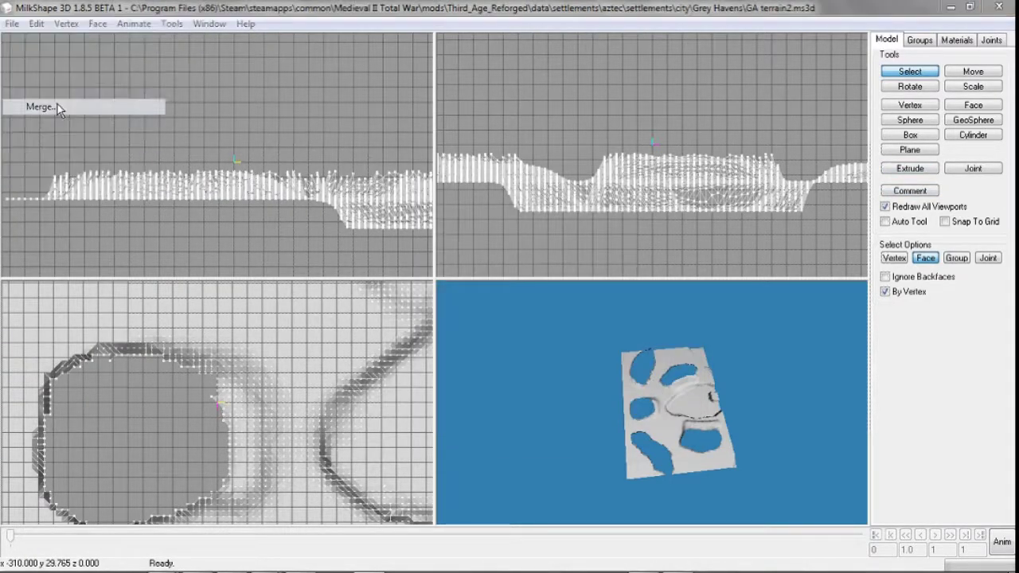
click(204, 283)
double_click(201, 283)
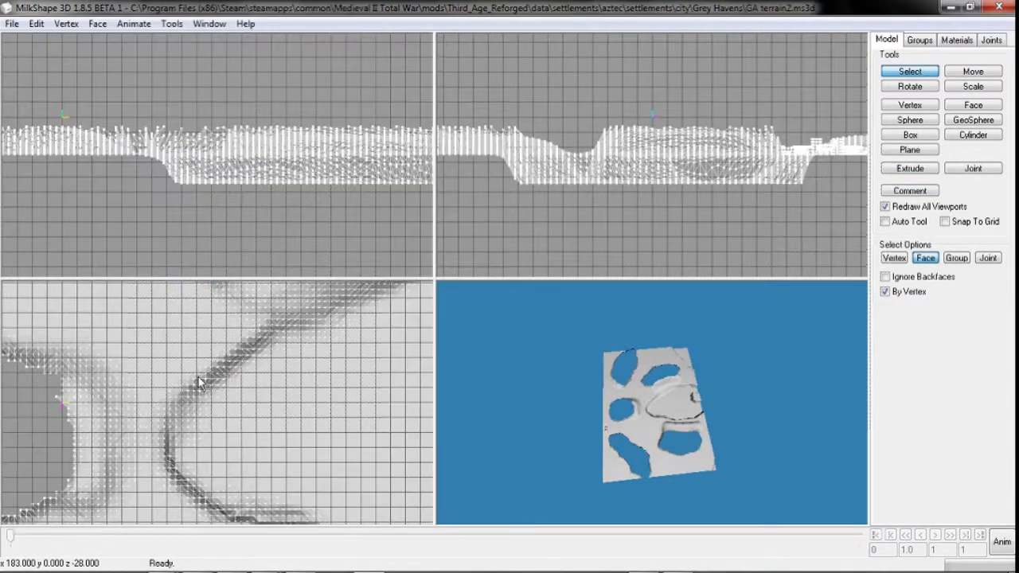
- Select all the merged wall groups while leaving the terrain group out of the selection
ctrl+drag(155, 440, 441, 290)
key(ctrl+a)
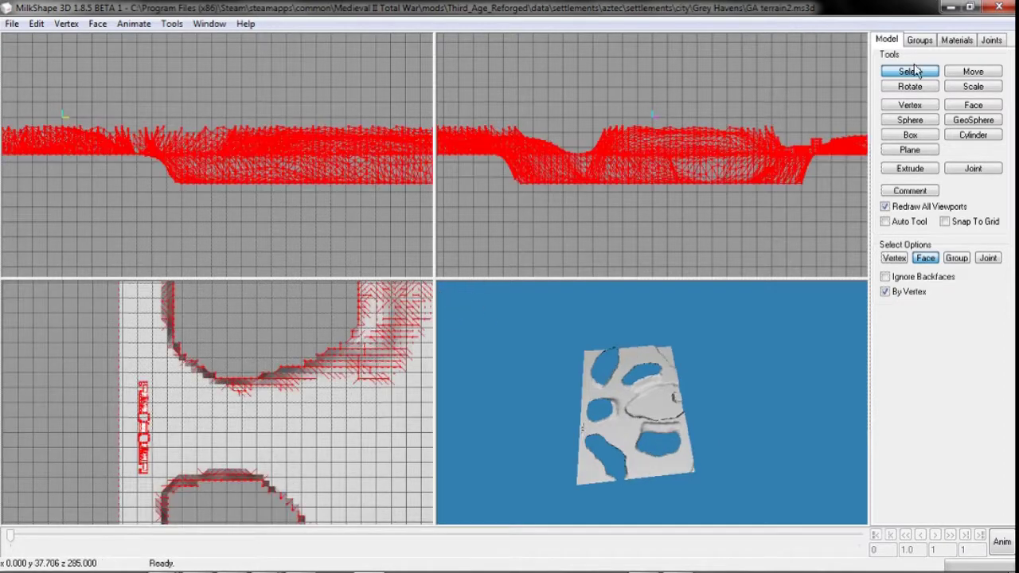
click(920, 40)
scroll(914, 58, up, 5)
double_click(913, 57)
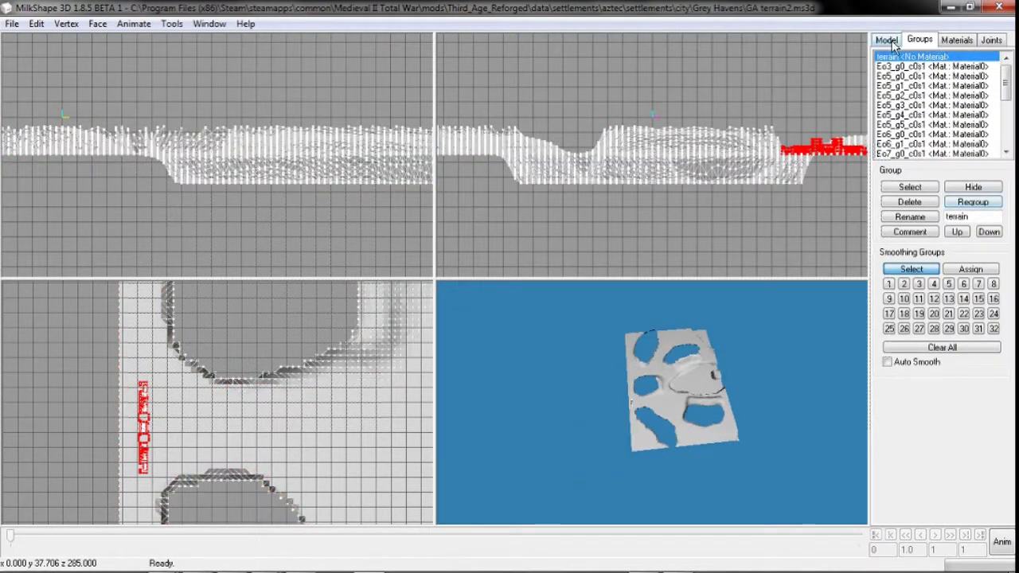
- Try shifting the selected wall between the hills in repeated relative moves of 10 units along X
click(887, 40)
click(972, 71)
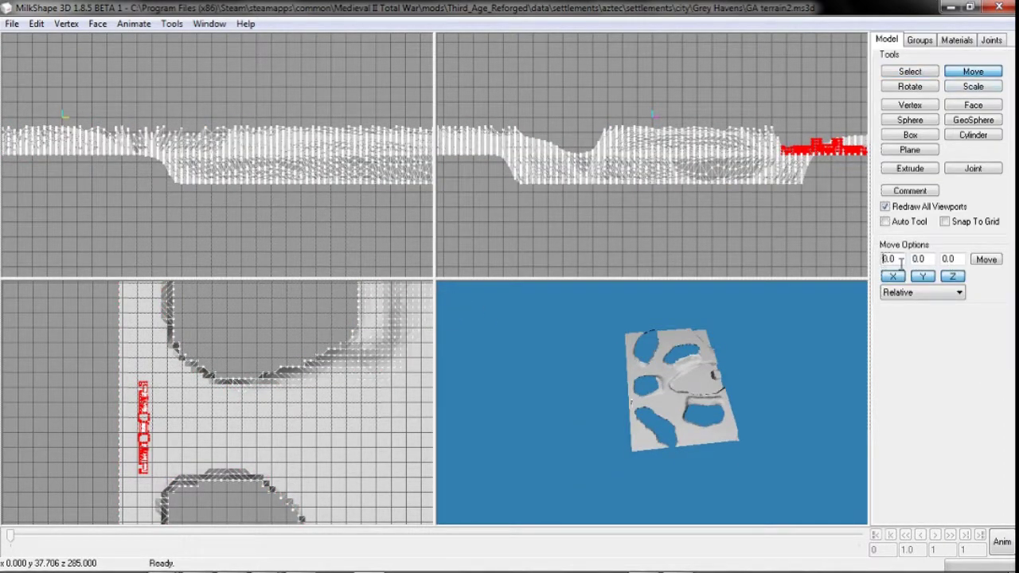
click(987, 259)
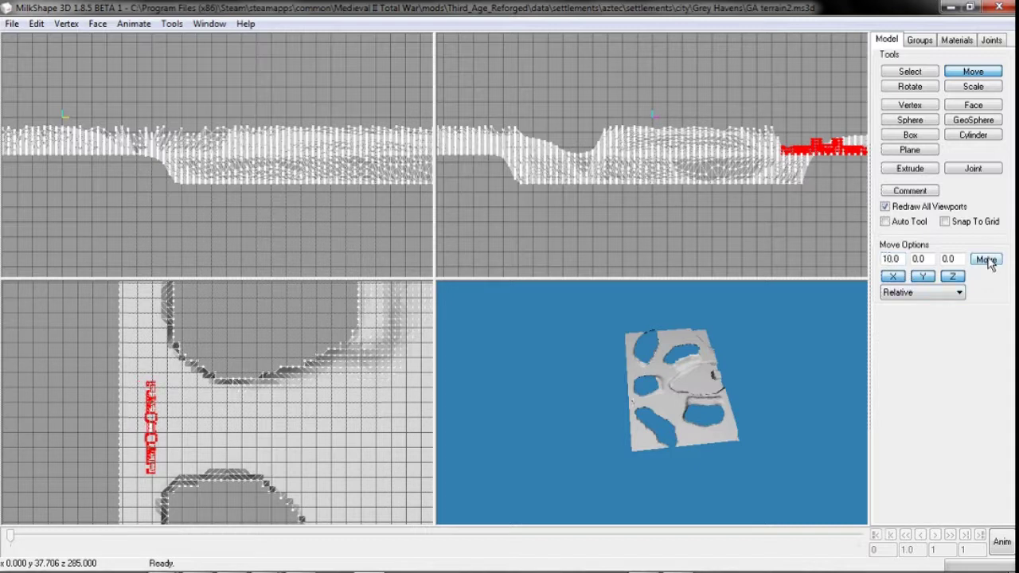
click(986, 259)
click(987, 259)
click(987, 260)
click(986, 259)
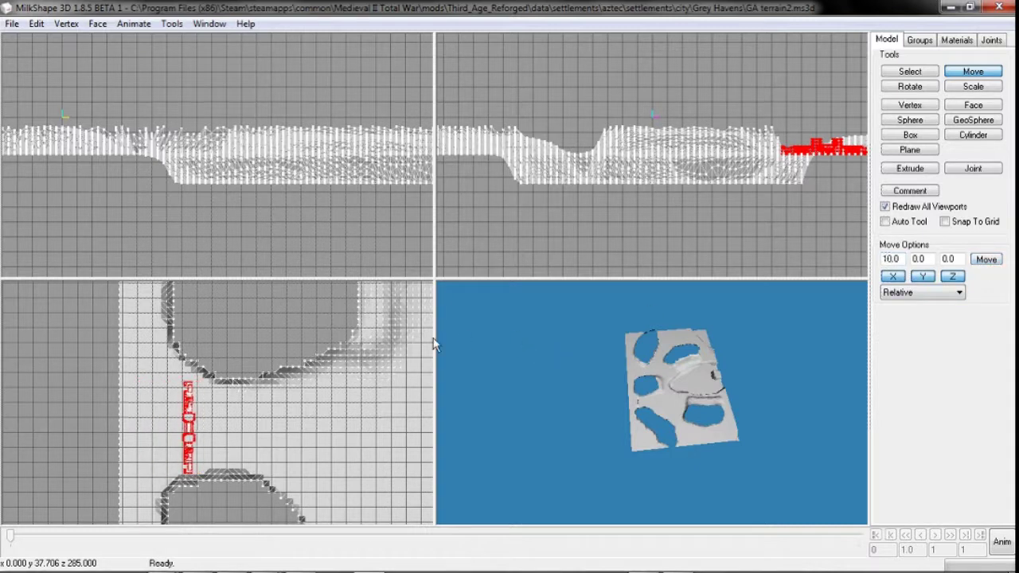
- Undo all the 10-unit wall moves, keeping only the wall groups selected
key(ctrl+z)
key(ctrl+z)
key(ctrl+z)
key(ctrl+z)
key(ctrl+z)
key(ctrl+z)
key(ctrl+z)
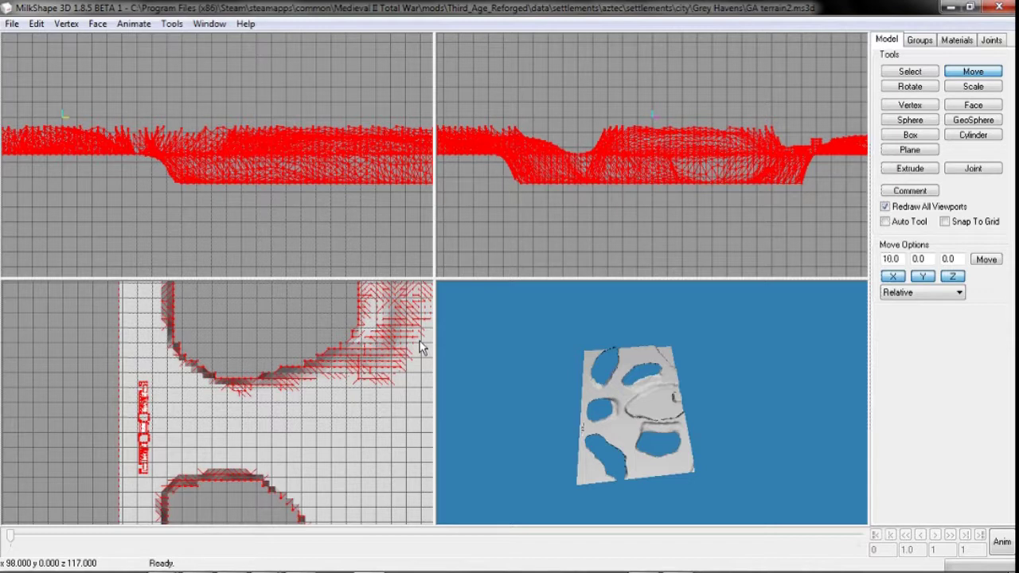
key(ctrl+y)
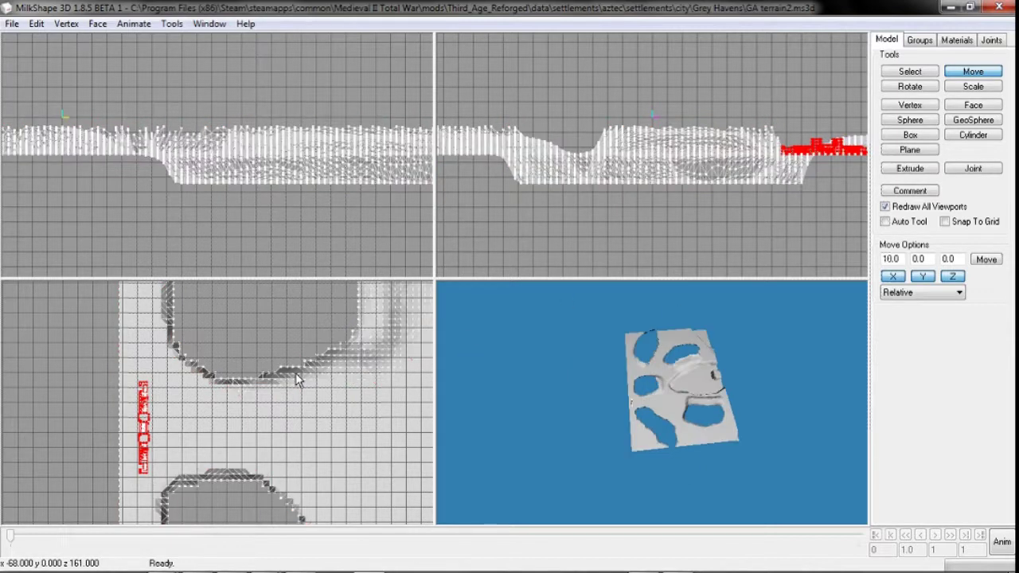
- Try moving the wall by 100 and by 130 units along X, undoing each attempt
click(987, 260)
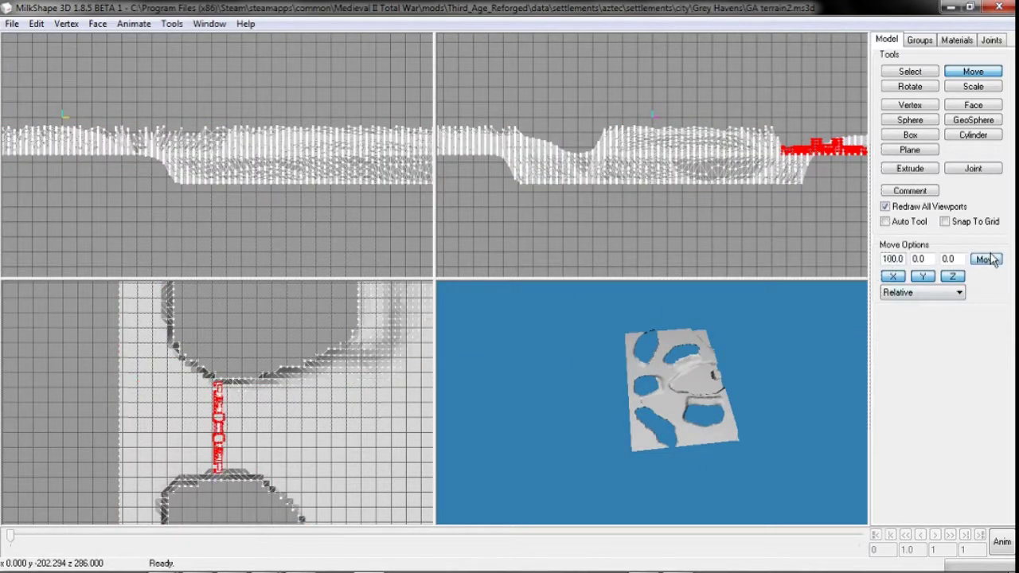
key(ctrl+z)
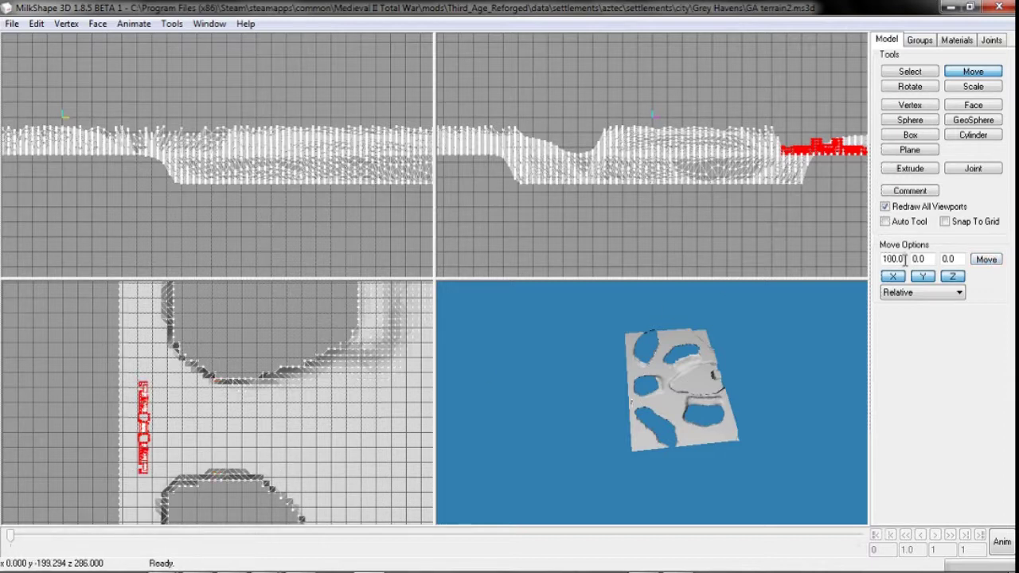
click(987, 260)
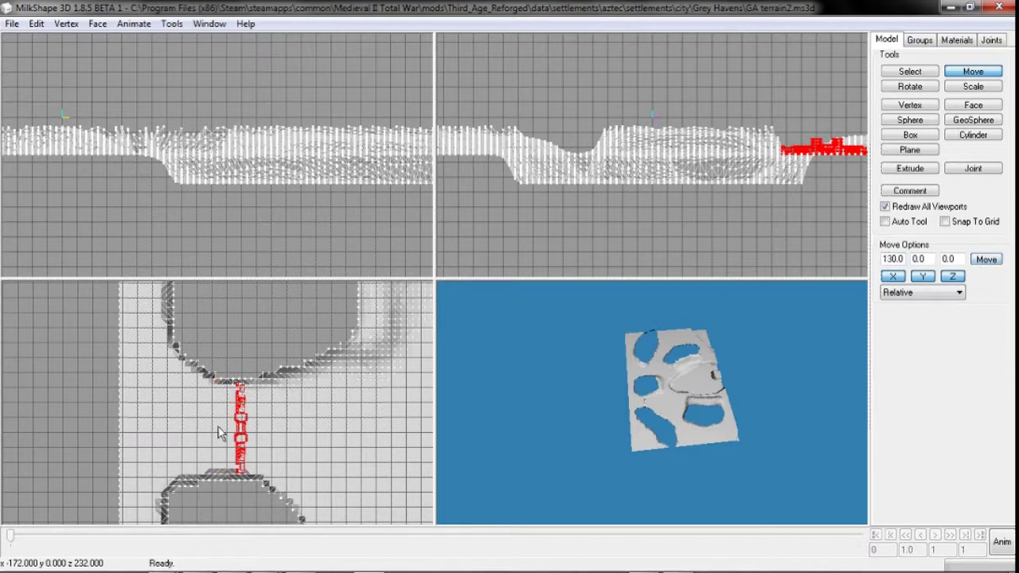
scroll(254, 420, up, 5)
scroll(240, 460, down, 5)
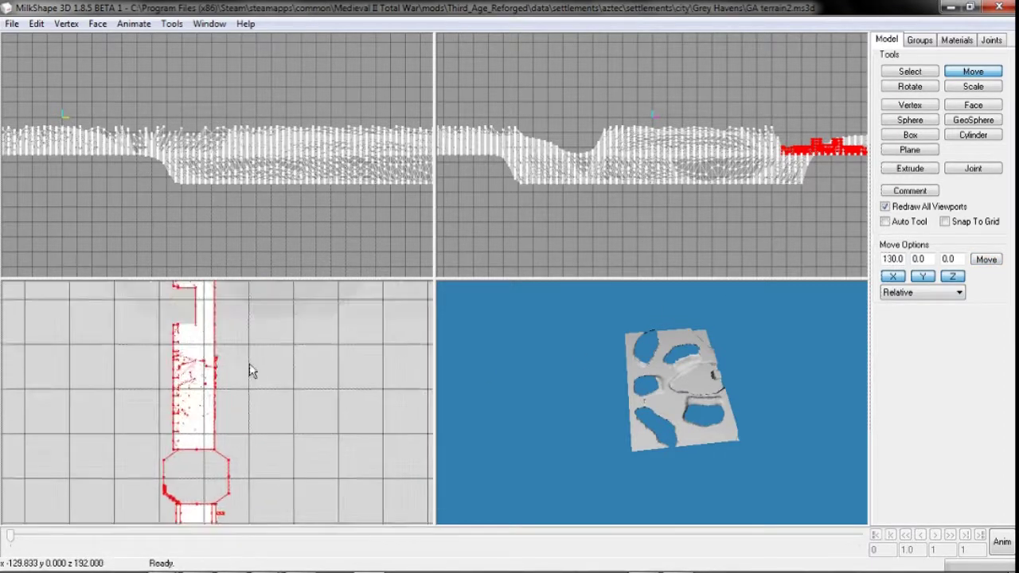
key(ctrl+z)
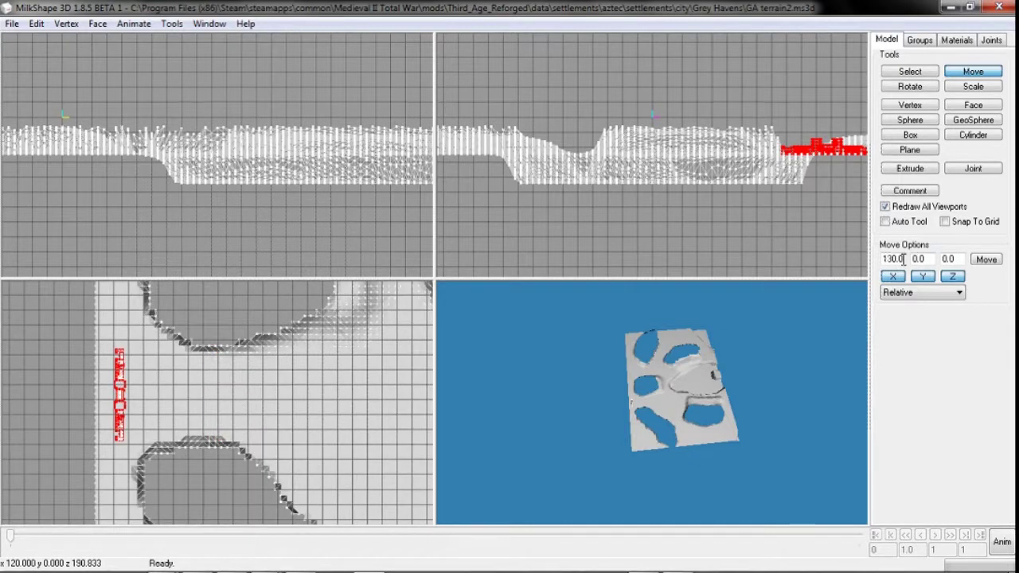
- Move the wall by 120 units along X and delete the terrain, leaving only the wall geometry
click(985, 263)
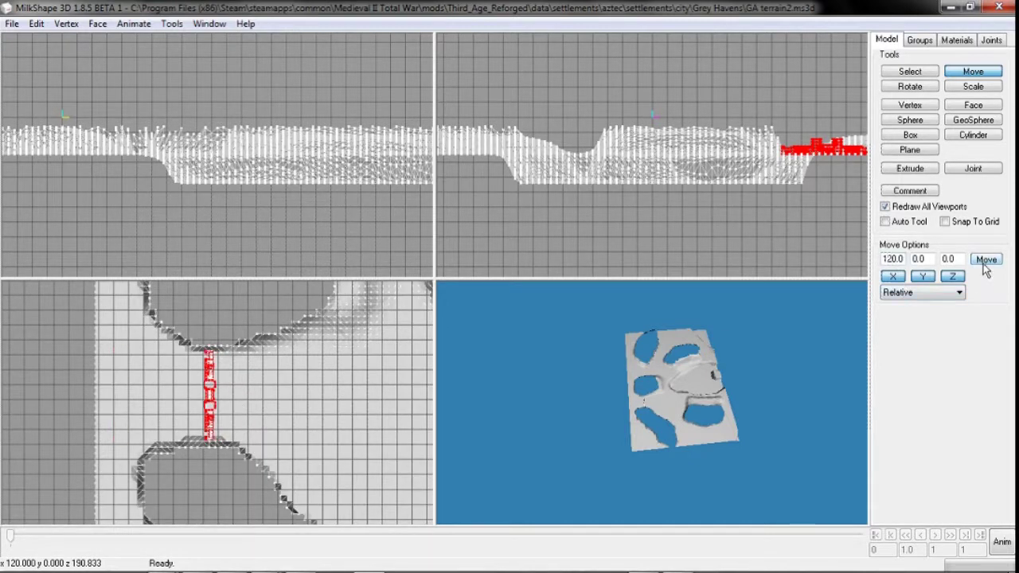
key(ctrl+i)
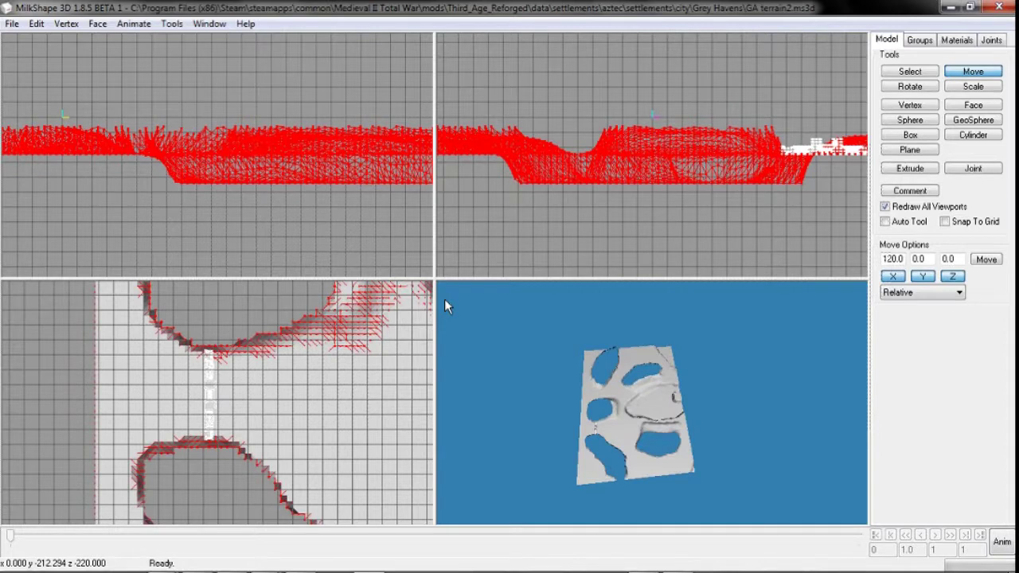
key(Delete)
click(928, 191)
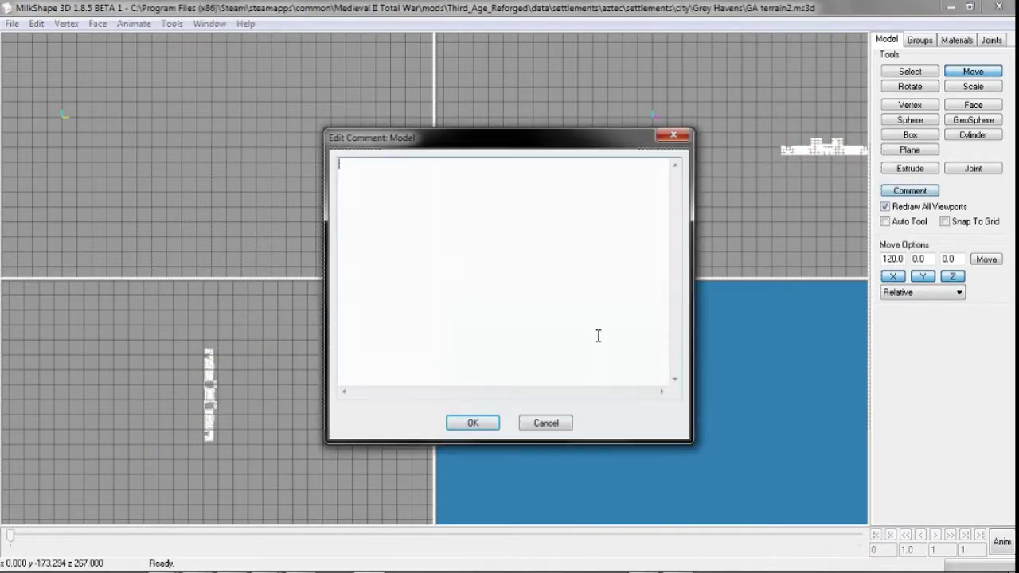
key(Escape)
click(12, 24)
click(43, 91)
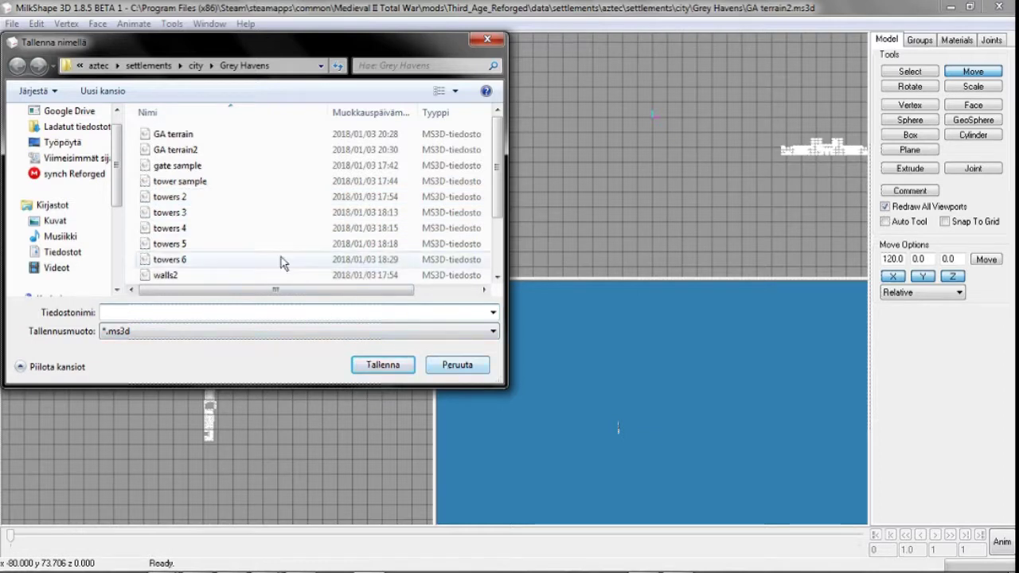
click(455, 364)
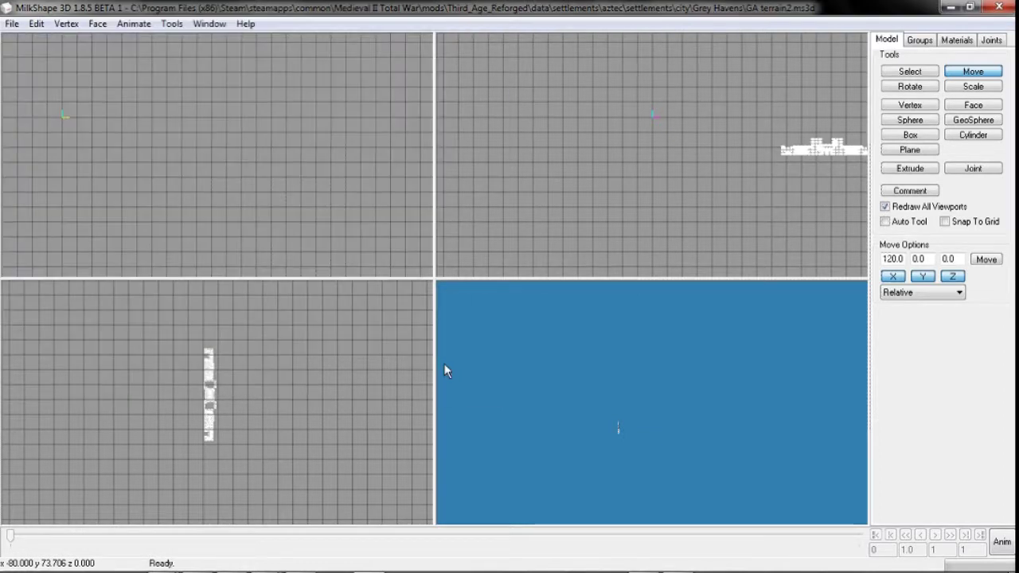
- Close the wall model without saving and open gate sample.ms3d from the Grey Havens folder
click(998, 7)
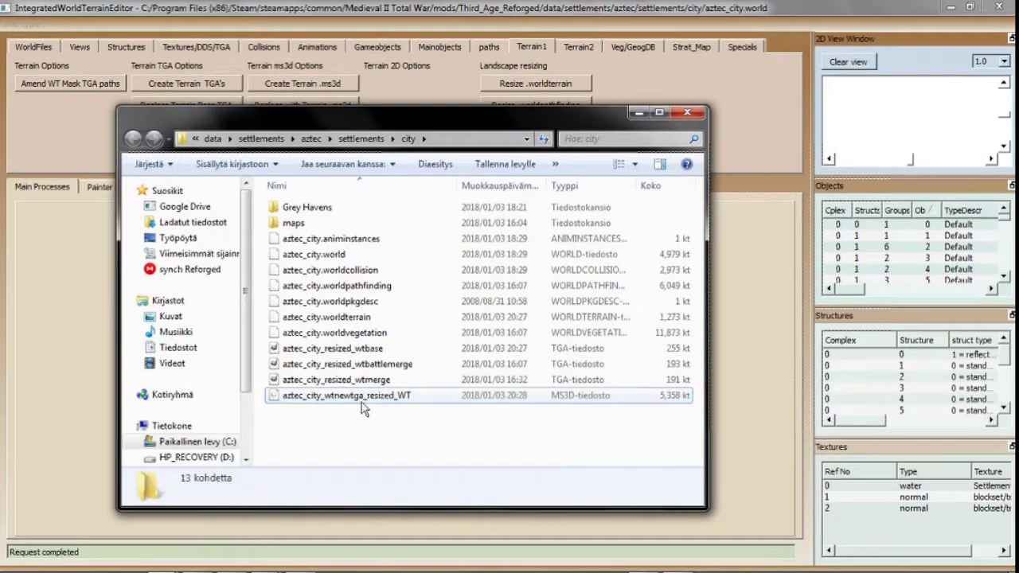
mouse_move(678, 562)
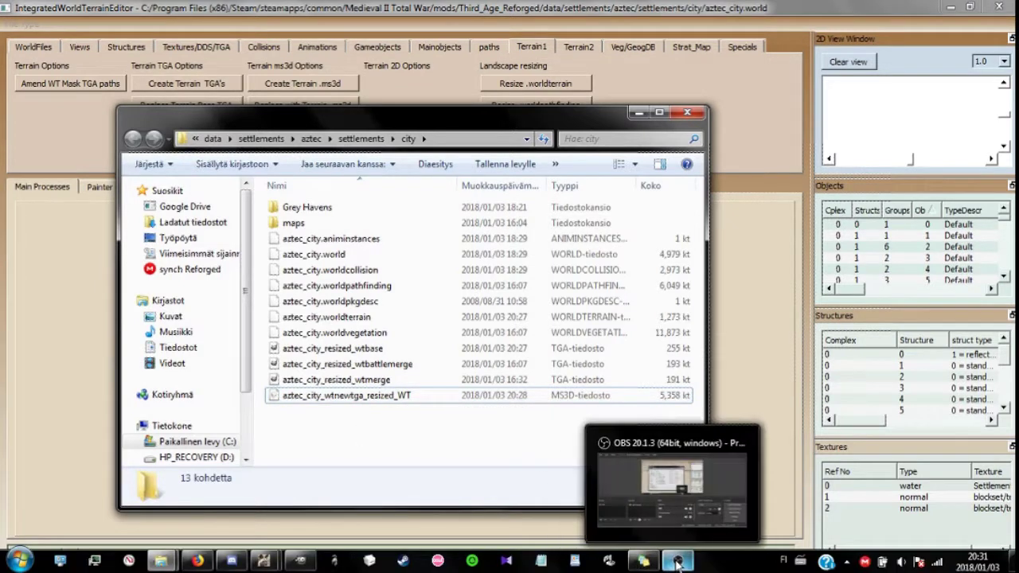
double_click(312, 209)
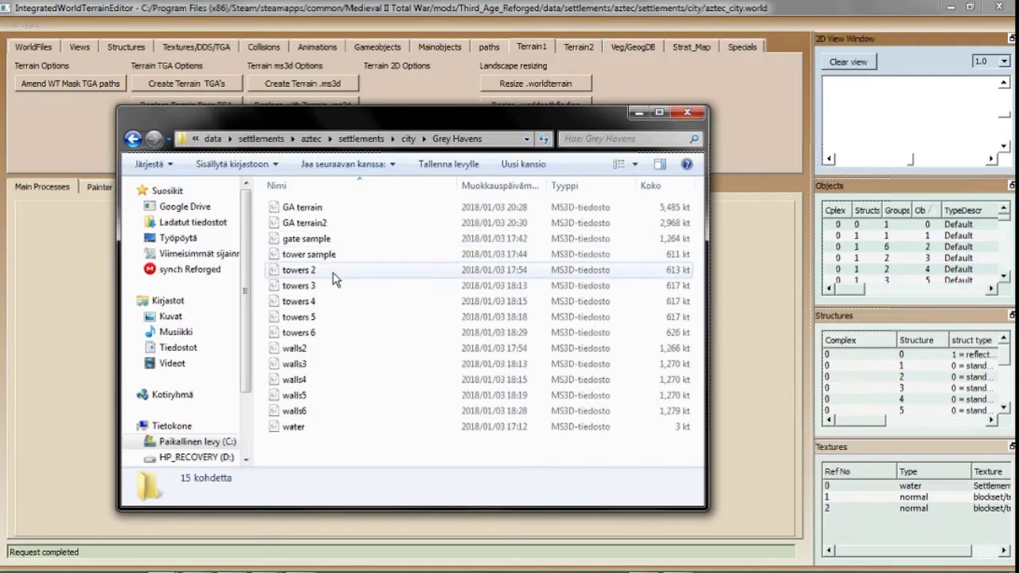
double_click(332, 241)
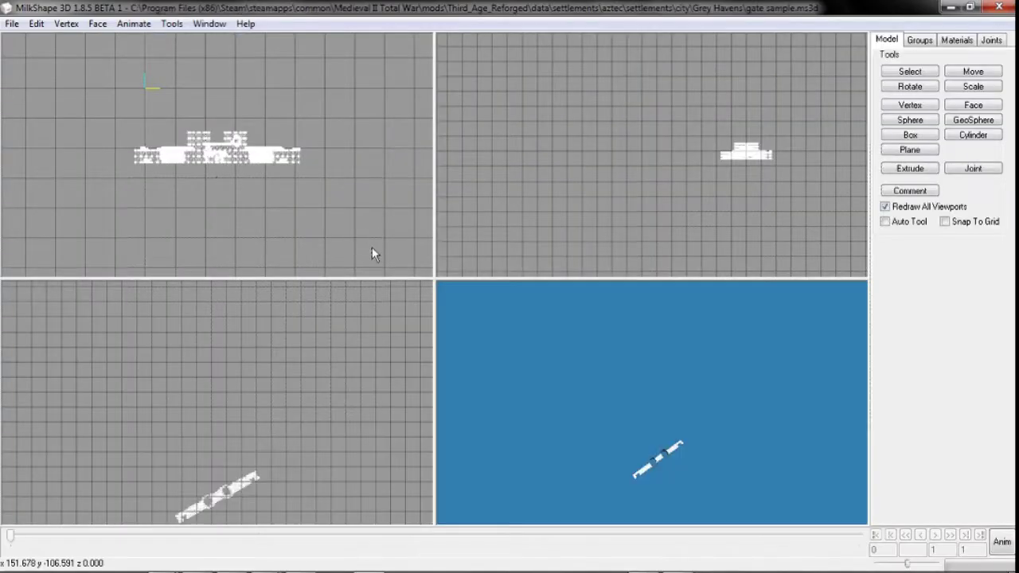
- Move the whole gate model by 120 units along X and merge GA terrain2 to check the gate's fit between the hills
click(966, 73)
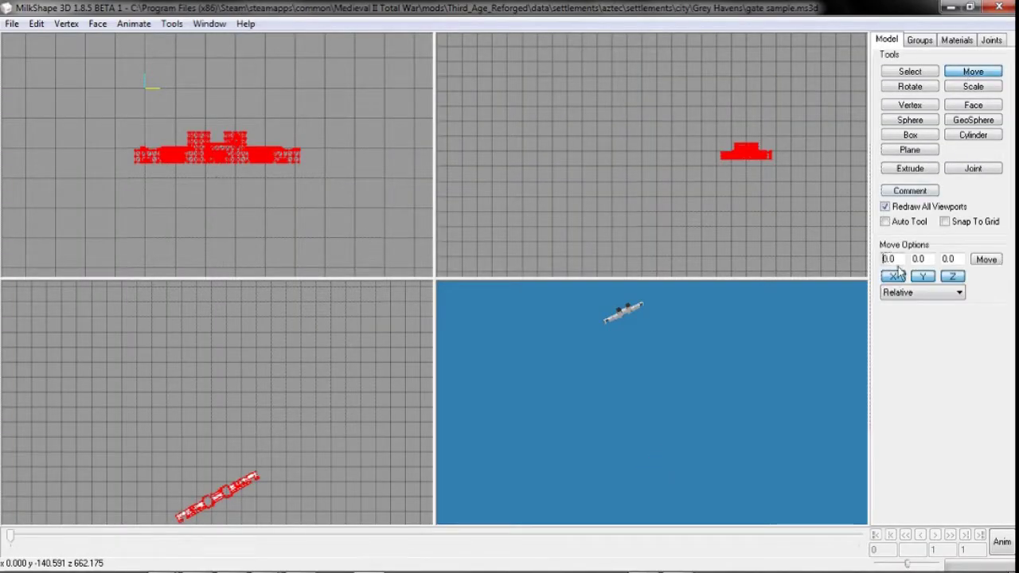
click(984, 259)
click(11, 24)
click(56, 105)
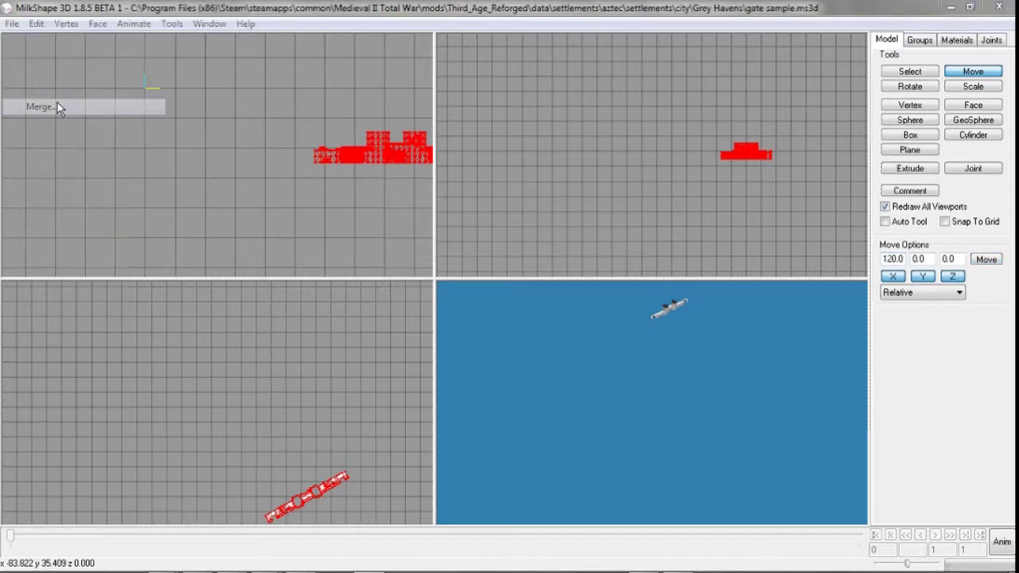
double_click(188, 152)
scroll(201, 369, up, 3)
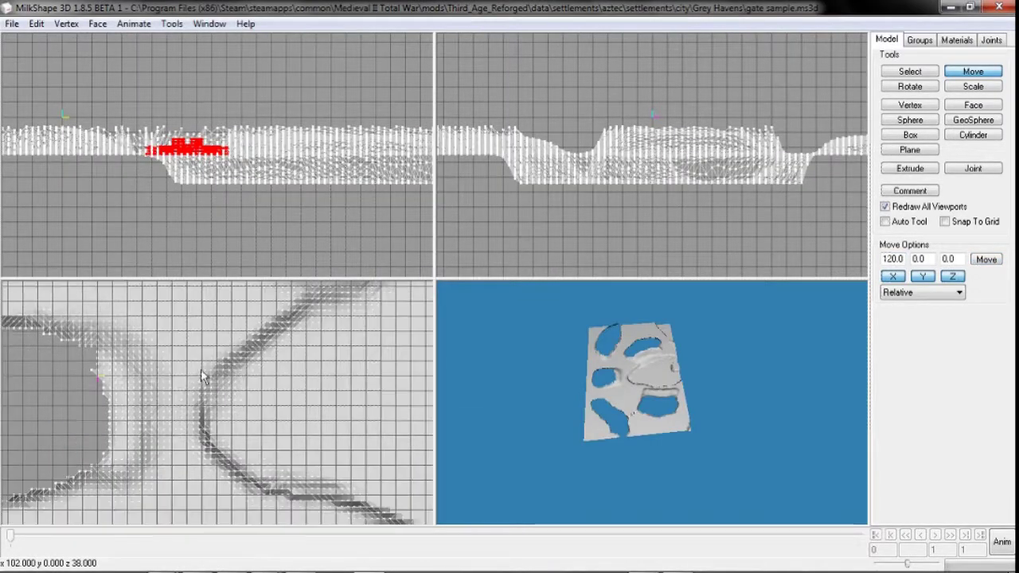
scroll(287, 402, up, 3)
ctrl+drag(398, 409, 119, 367)
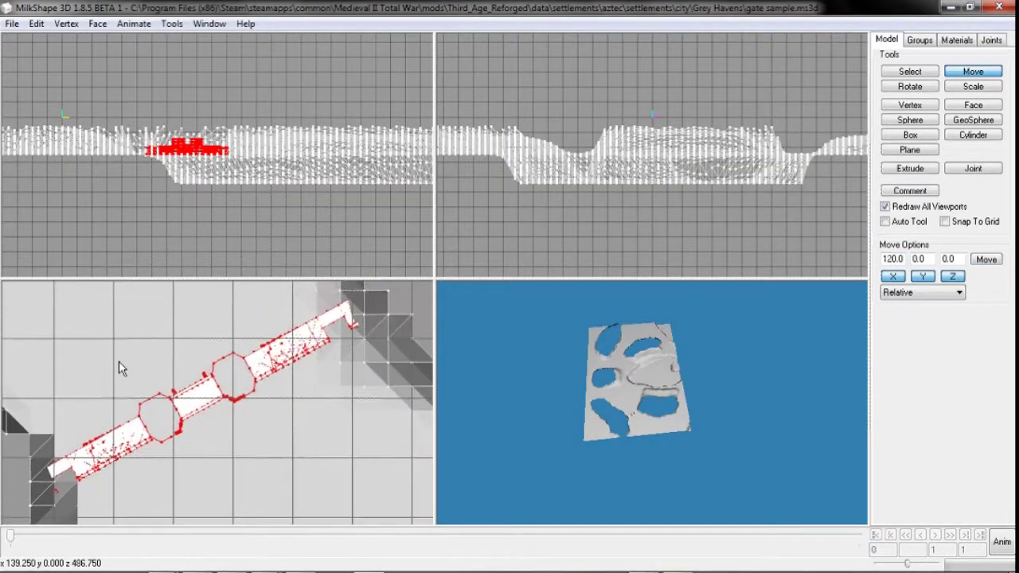
- Undo the GA terrain2 merge and save only the moved gate geometry in gate sample.ms3d
scroll(128, 363, down, 3)
key(ctrl+z)
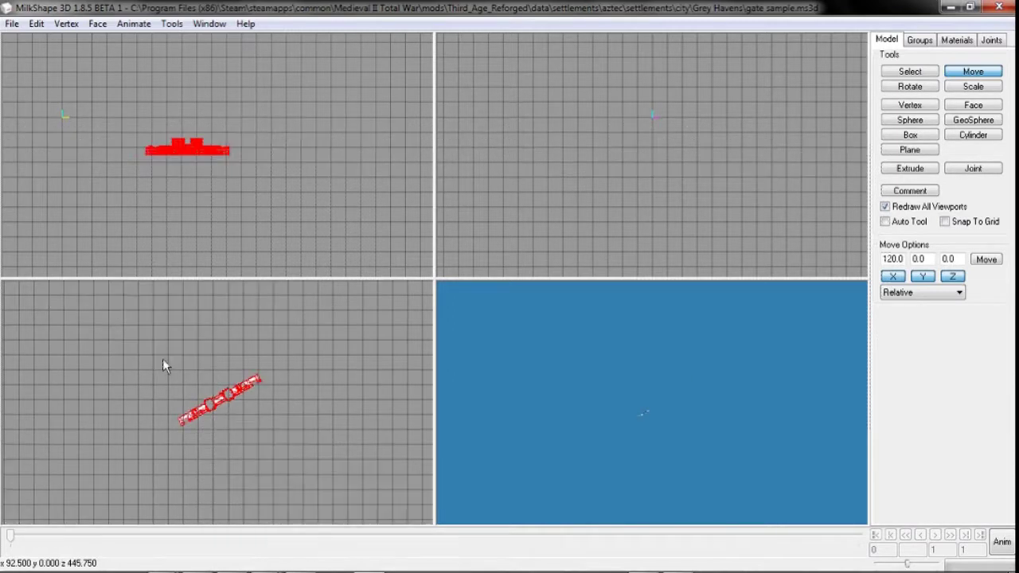
click(912, 194)
click(521, 411)
click(12, 25)
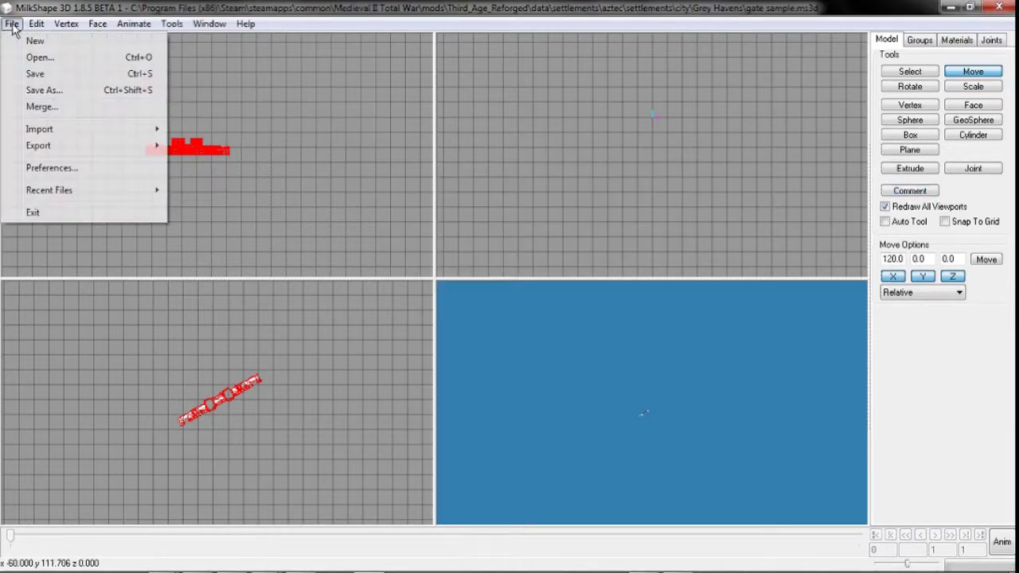
click(35, 73)
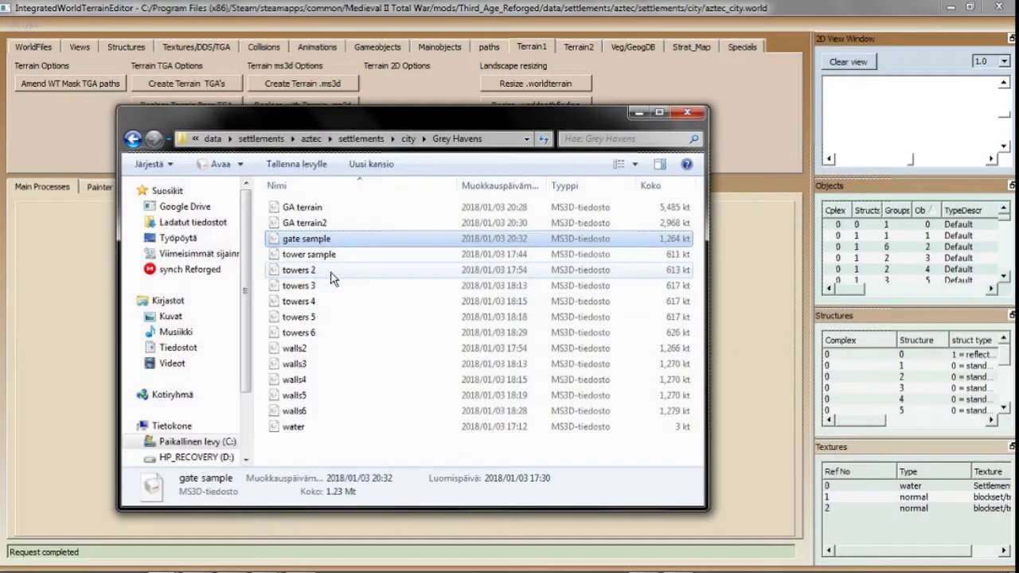
- Open walls2.ms3d from the Grey Havens folder, move the whole model by 120 units along X and save it
double_click(331, 348)
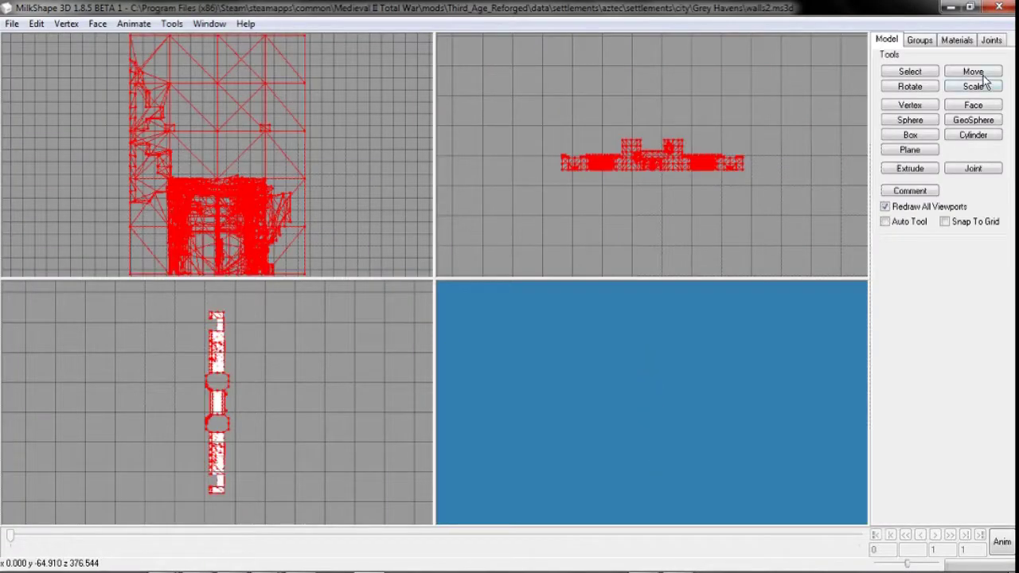
click(981, 75)
click(985, 259)
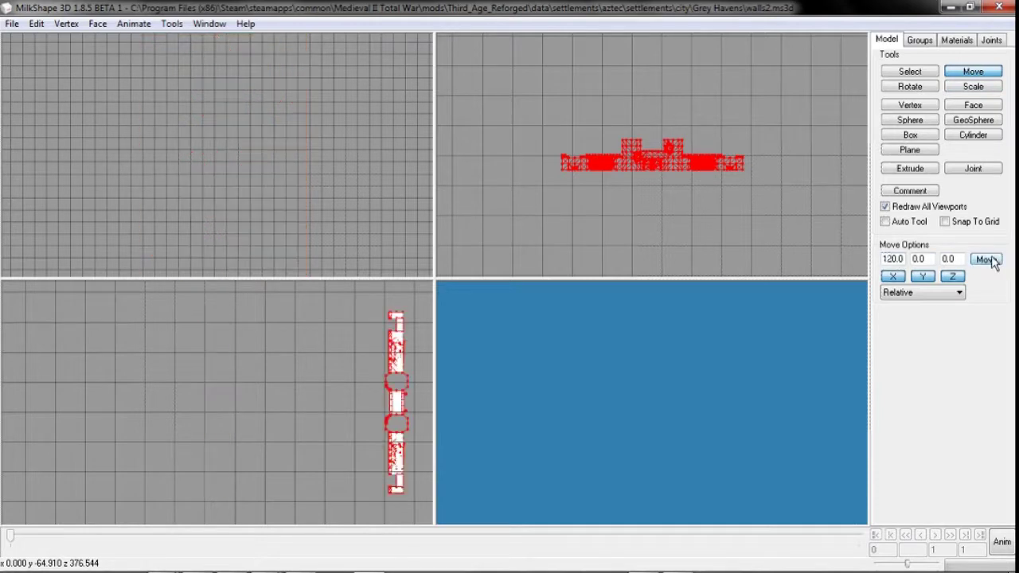
click(12, 23)
click(39, 76)
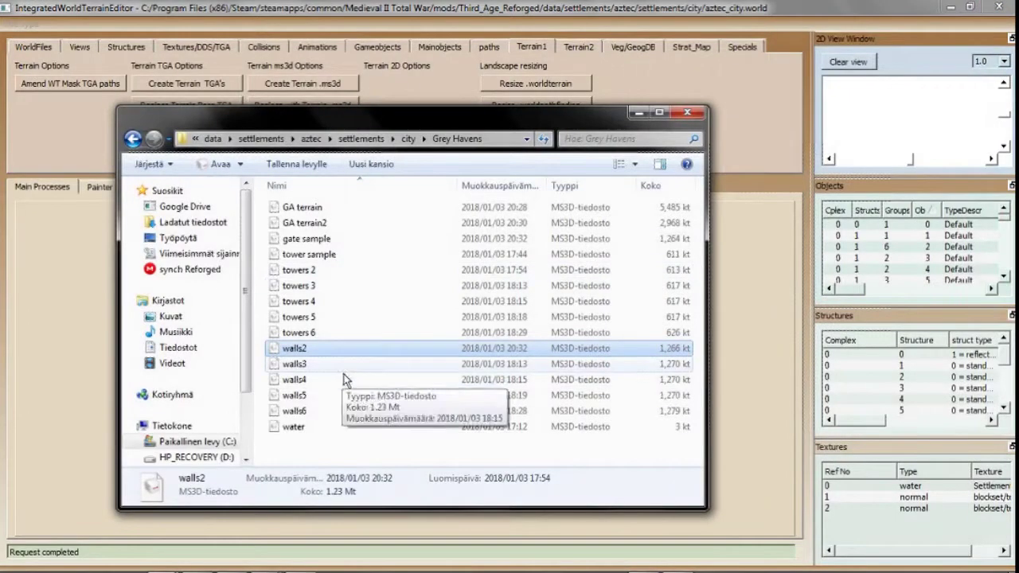
- Open walls3.ms3d, move all its geometry by 120 units along X, then save and close it
double_click(335, 363)
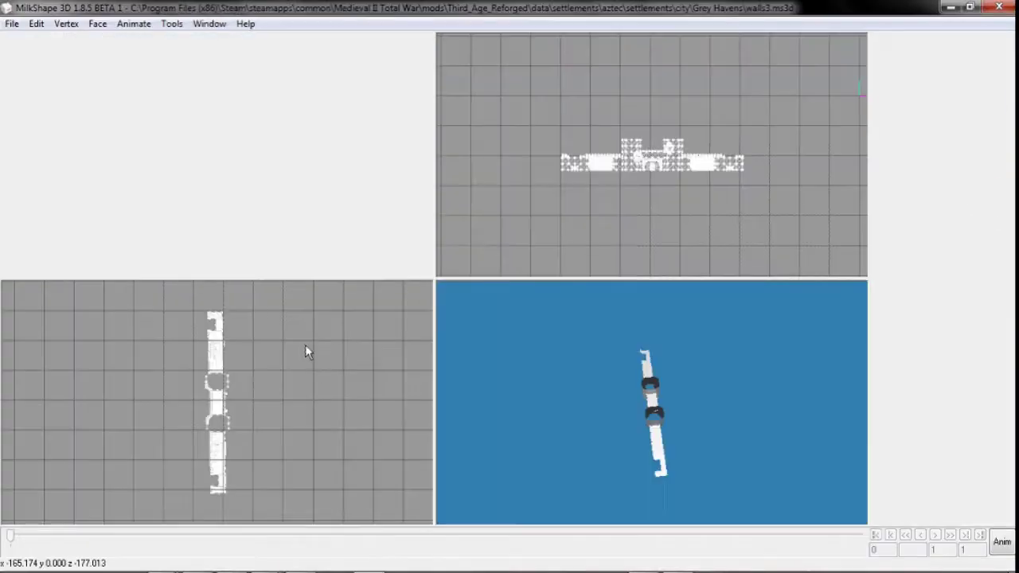
key(ctrl+a)
click(959, 75)
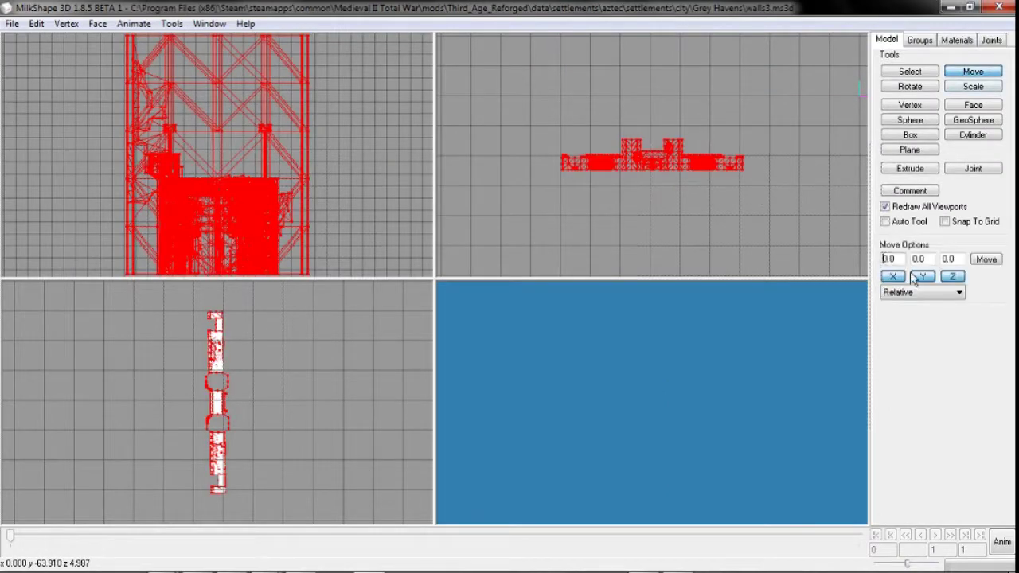
click(985, 259)
click(12, 23)
click(40, 76)
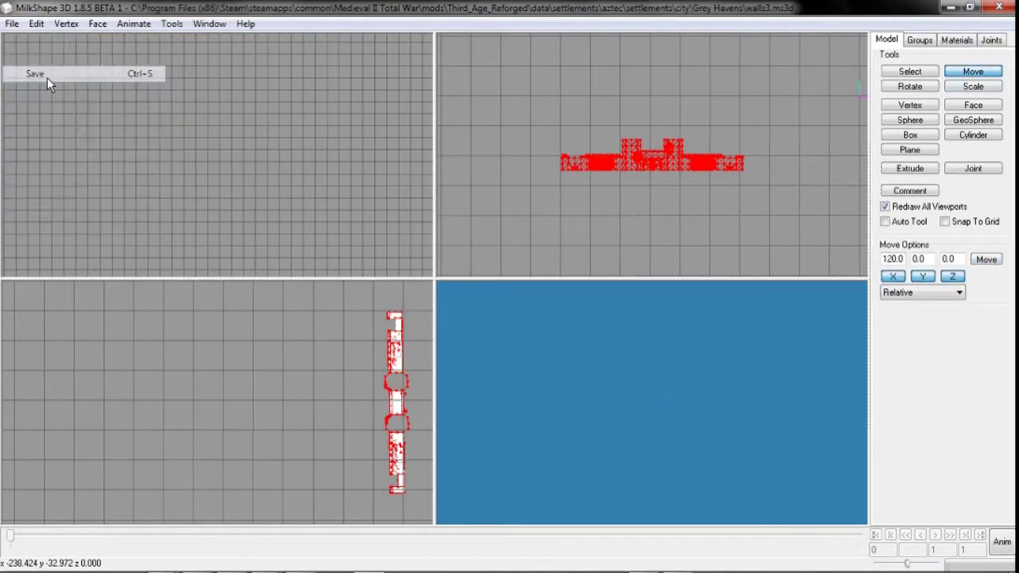
click(969, 6)
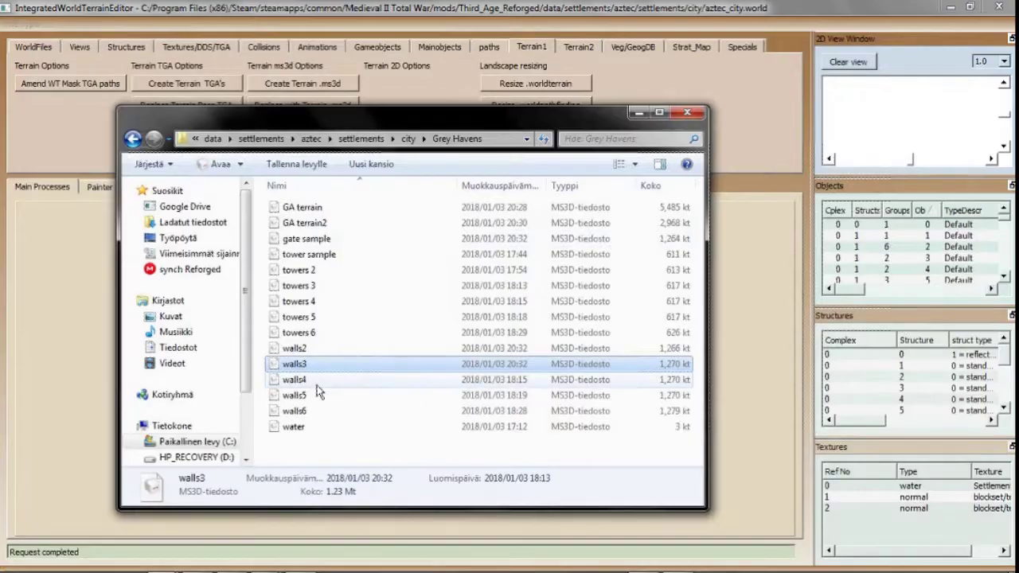
- Open walls4.ms3d, shift the entire model by 120 units along X and save the file
click(306, 381)
double_click(306, 383)
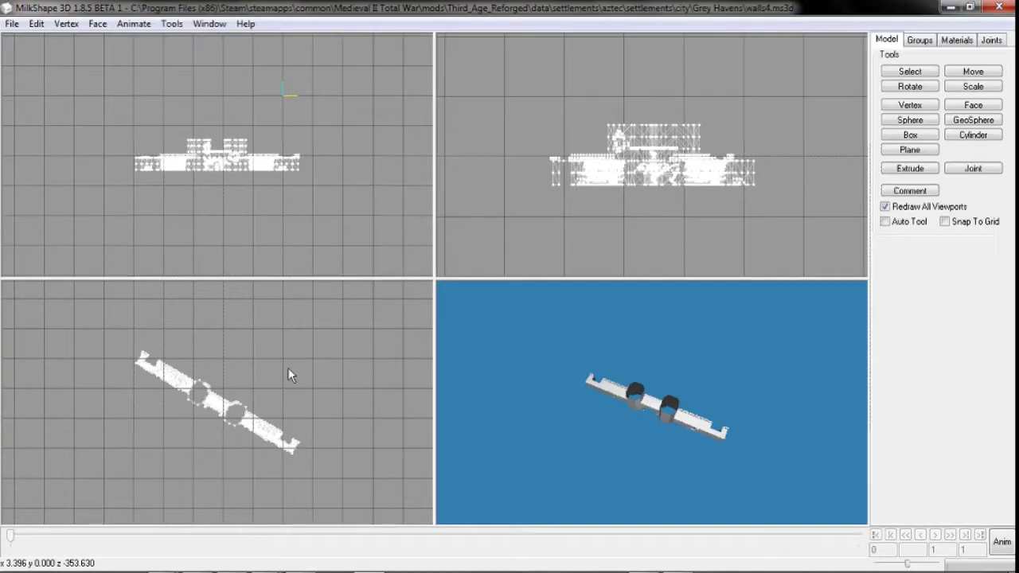
key(ctrl+a)
click(959, 72)
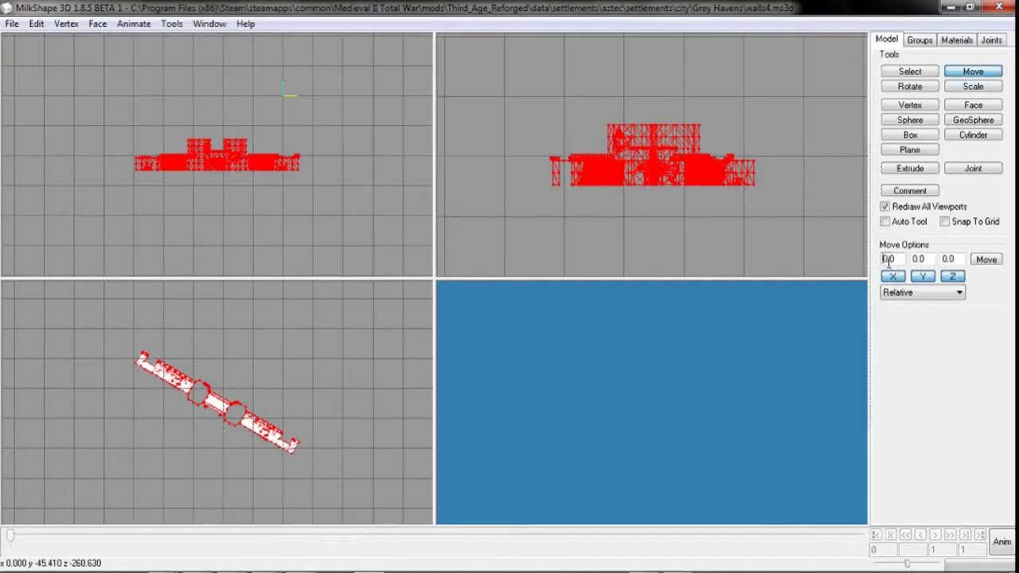
click(986, 259)
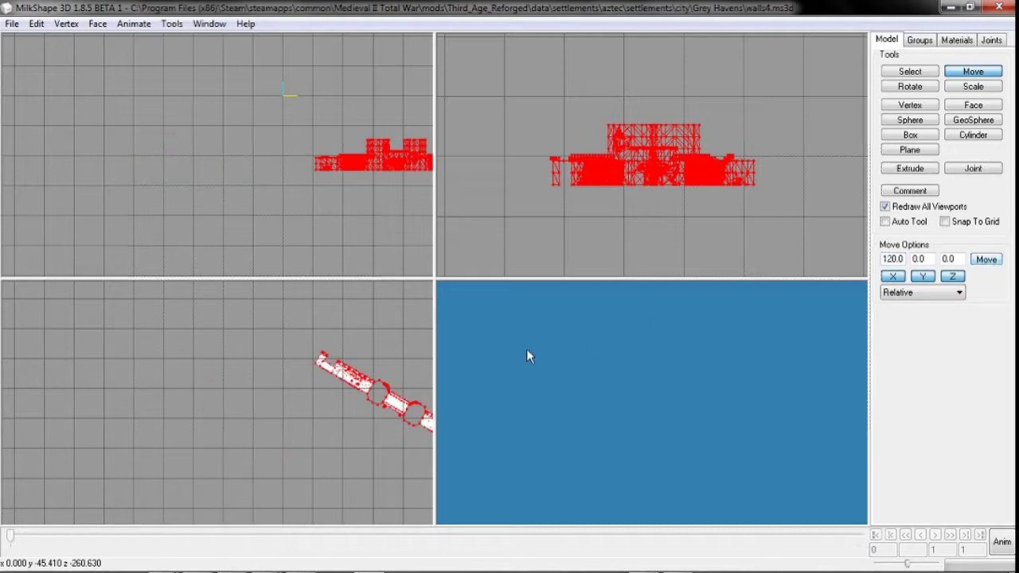
click(12, 24)
click(23, 76)
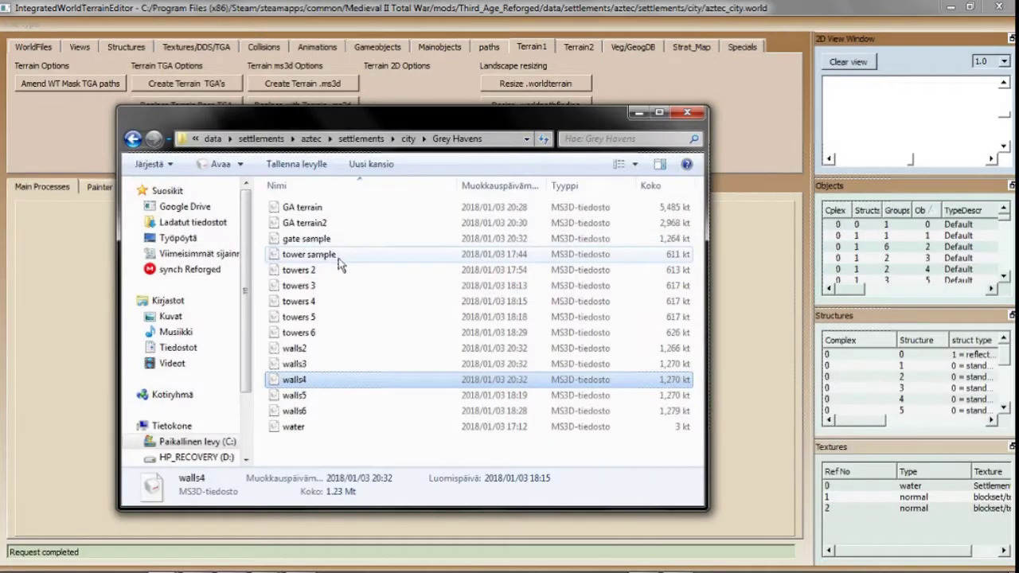
- Open tower sample.ms3d, move all the towers by 120 units along X, then save and close the file
double_click(310, 254)
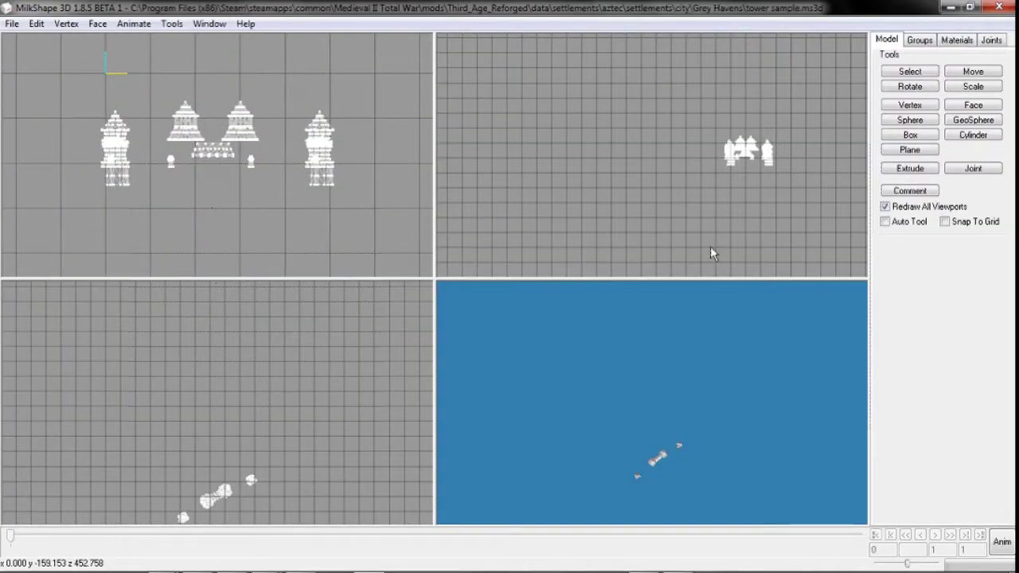
key(ctrl+a)
click(972, 71)
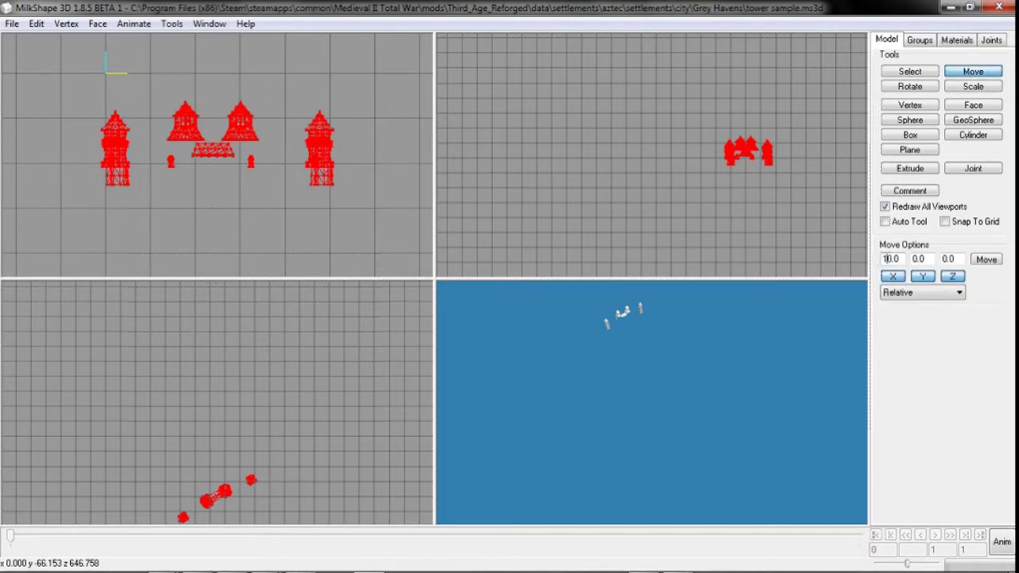
click(985, 260)
click(12, 23)
click(16, 70)
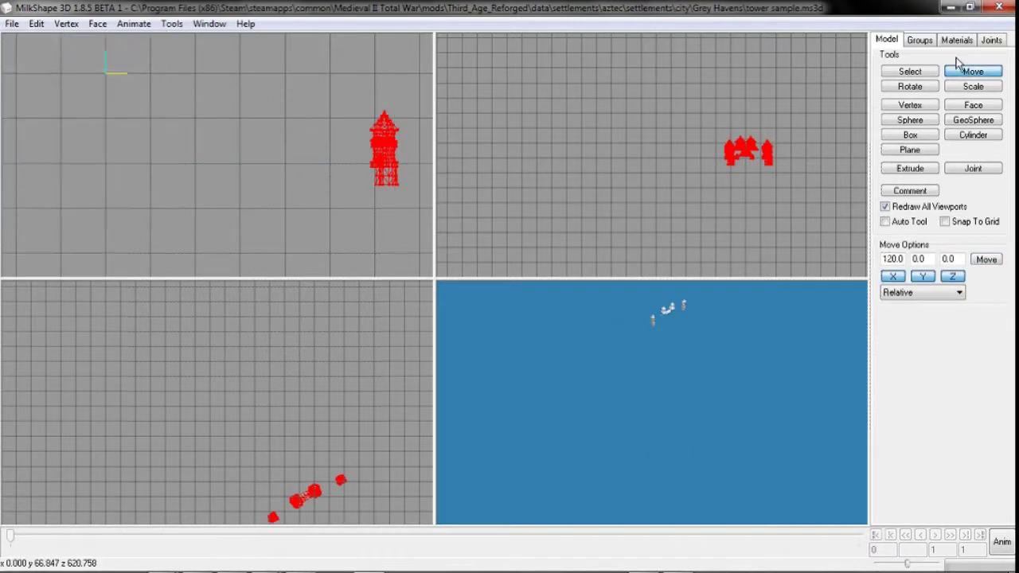
click(999, 8)
- Open towers 2.ms3d, move the whole model by 120 units along X, save it and close it
double_click(331, 269)
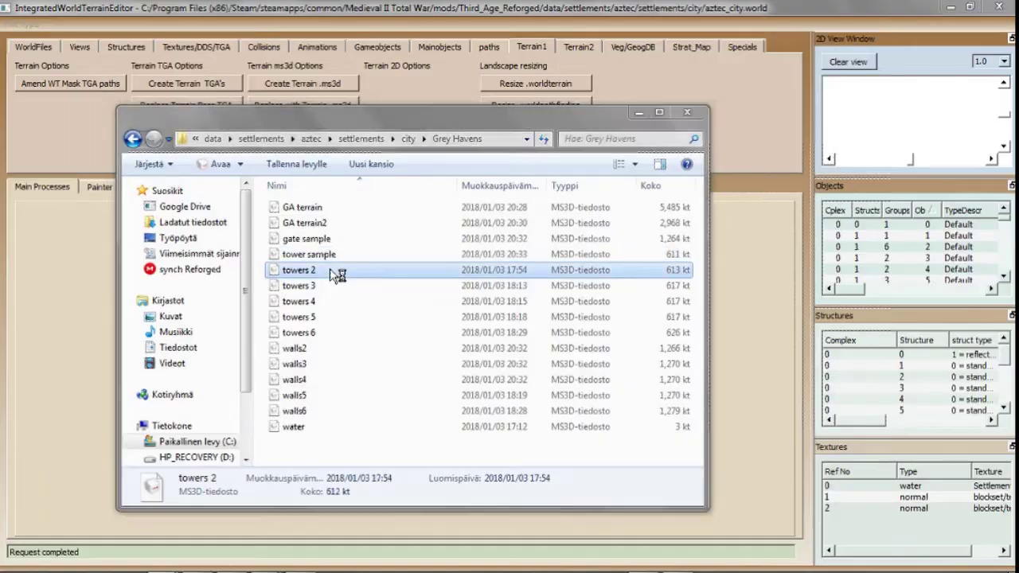
key(ctrl+a)
click(973, 71)
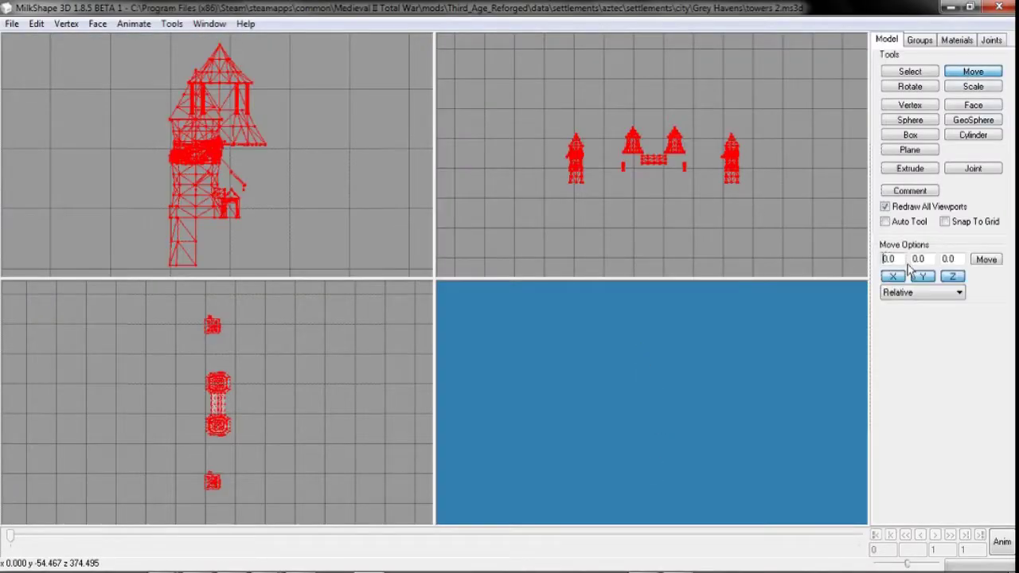
click(979, 261)
click(999, 7)
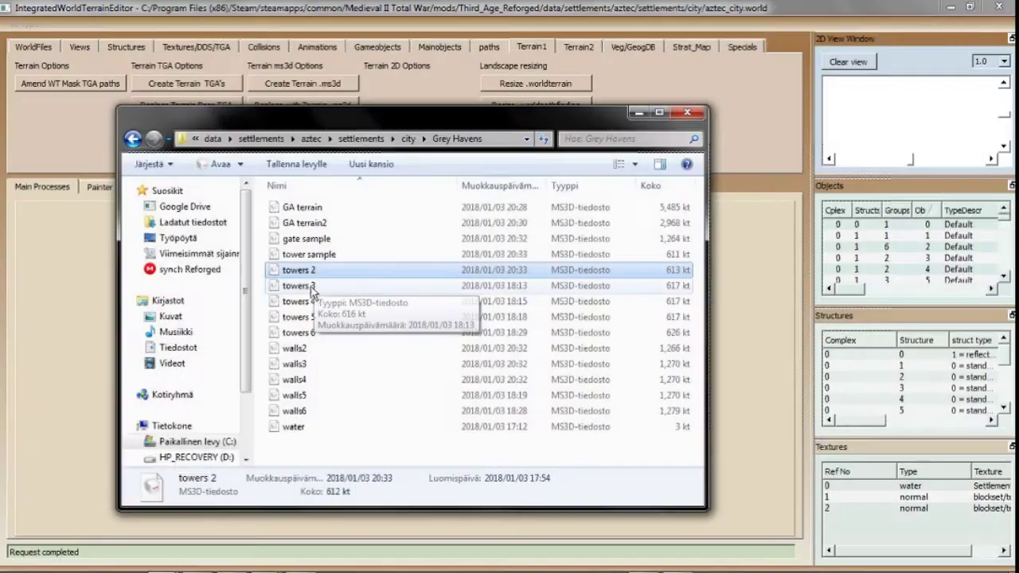
- Open towers 3.ms3d, move the whole model by 120 units along X, save it and close it
double_click(313, 289)
key(ctrl+a)
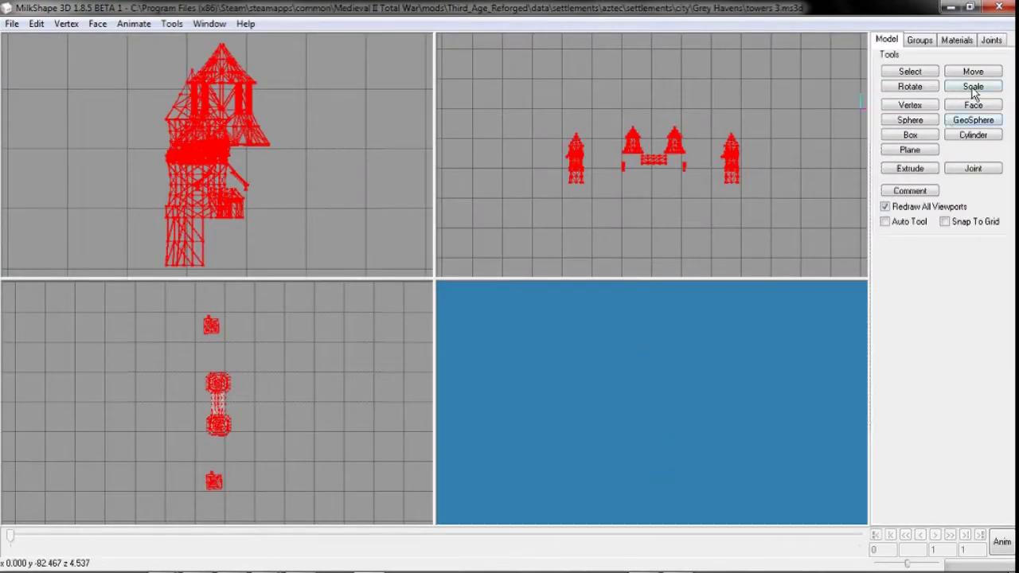
click(973, 70)
click(985, 260)
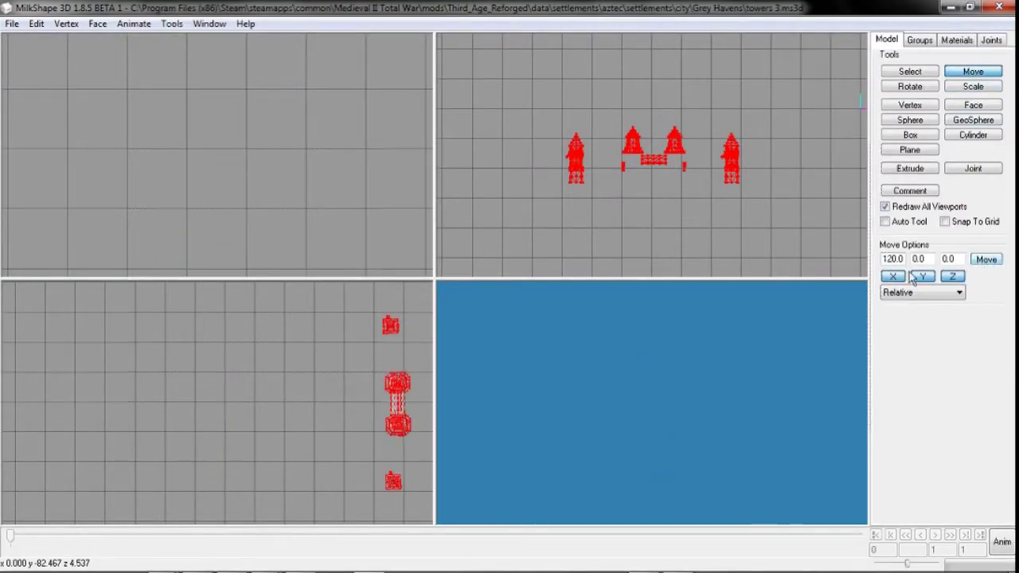
click(999, 7)
- Open towers 4.ms3d, move the whole model by 120 units along X, save it and close it
double_click(343, 298)
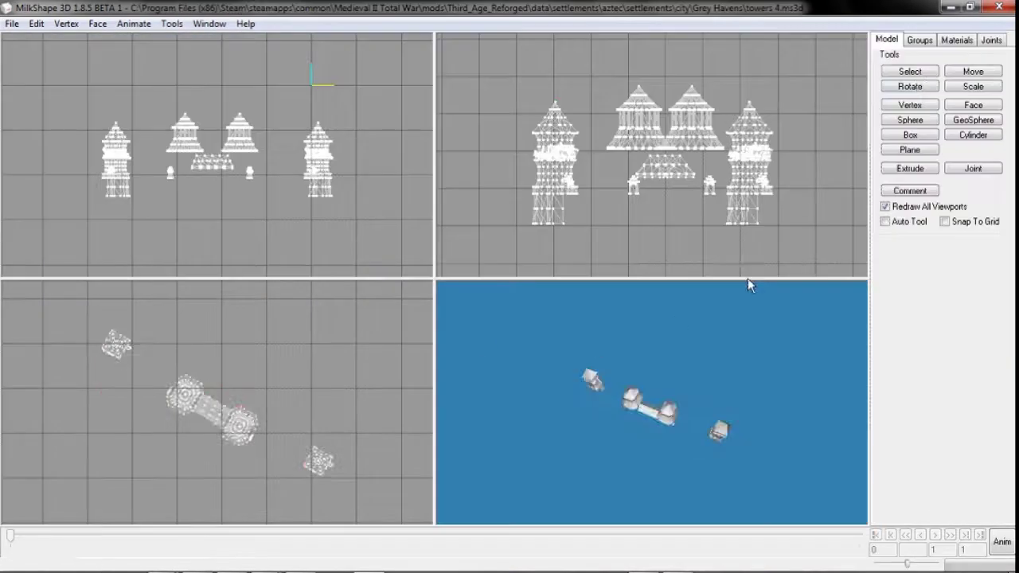
key(ctrl+a)
click(972, 71)
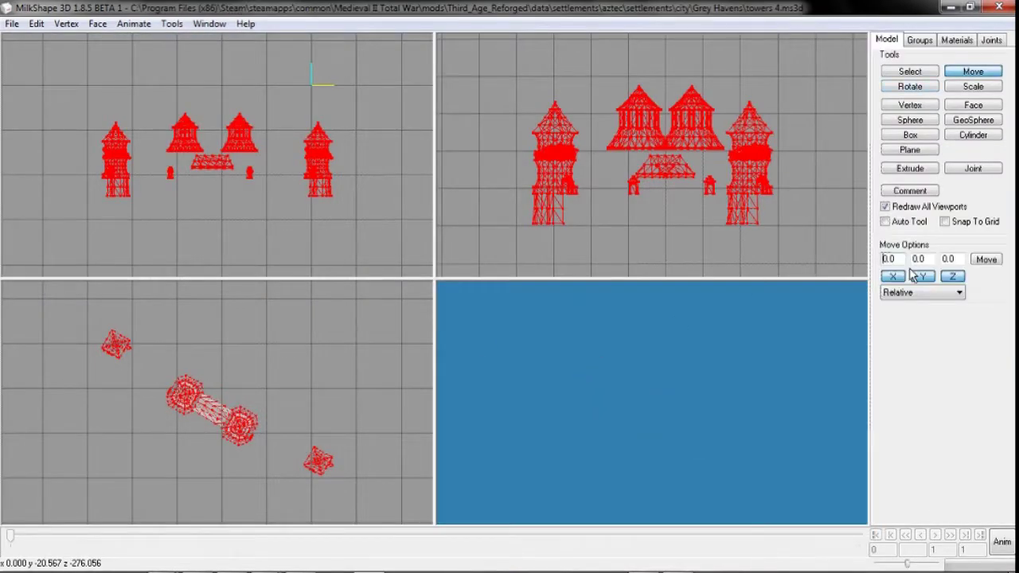
click(998, 262)
click(999, 7)
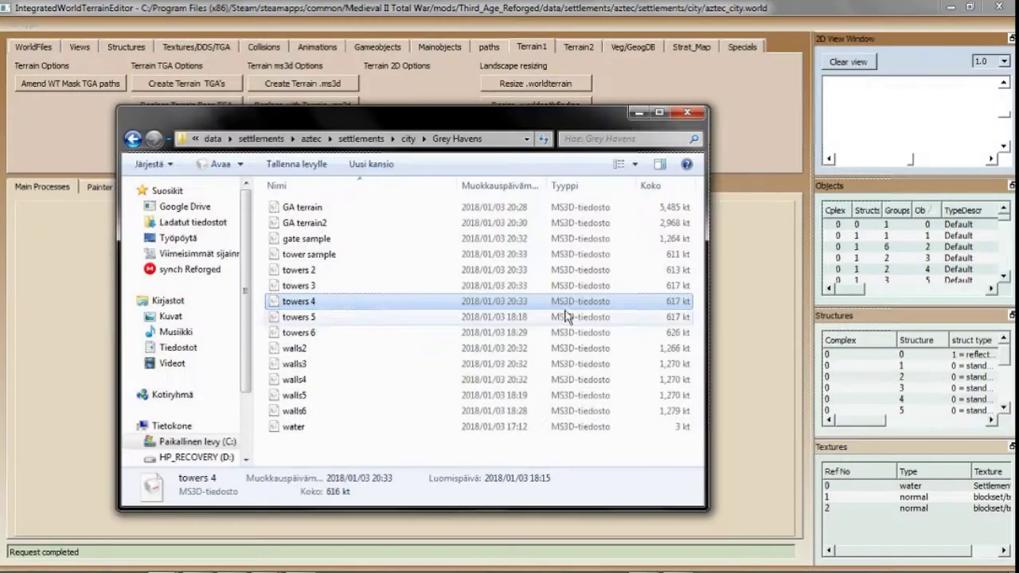
- In IntegratedWorldTerrainEditor, try to replace structure 1 of complex 0 with gate sample.ms3d from the Grey Havens folder
click(125, 46)
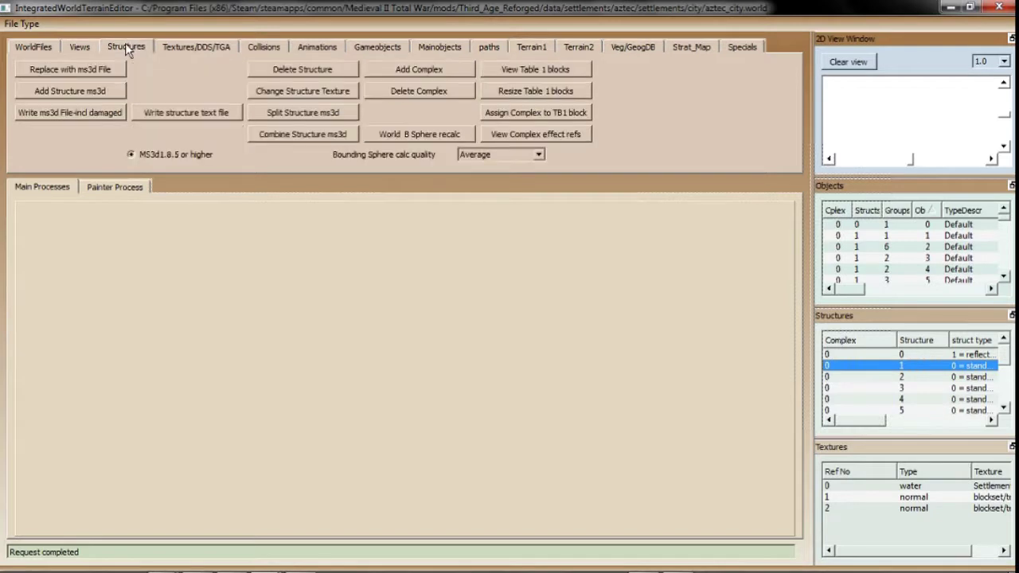
click(84, 70)
double_click(215, 141)
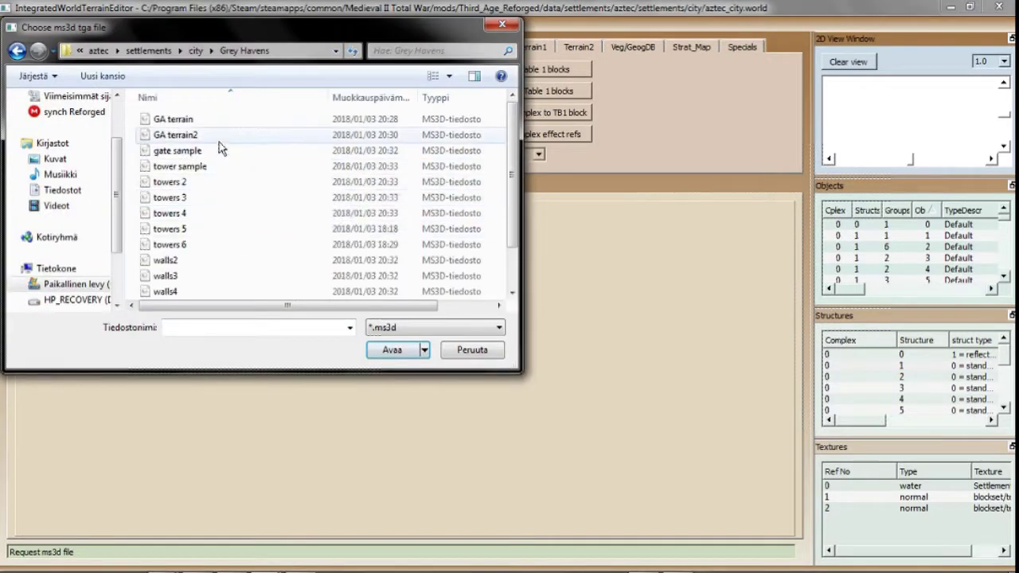
double_click(179, 150)
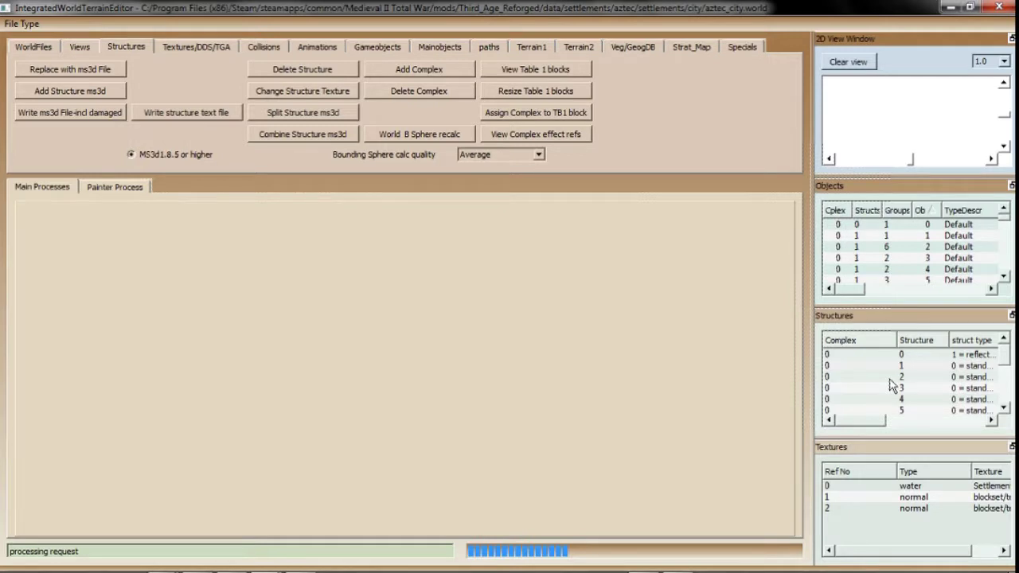
- Check the IWTE console output for the structure replacement, then minimize the console
mouse_move(275, 561)
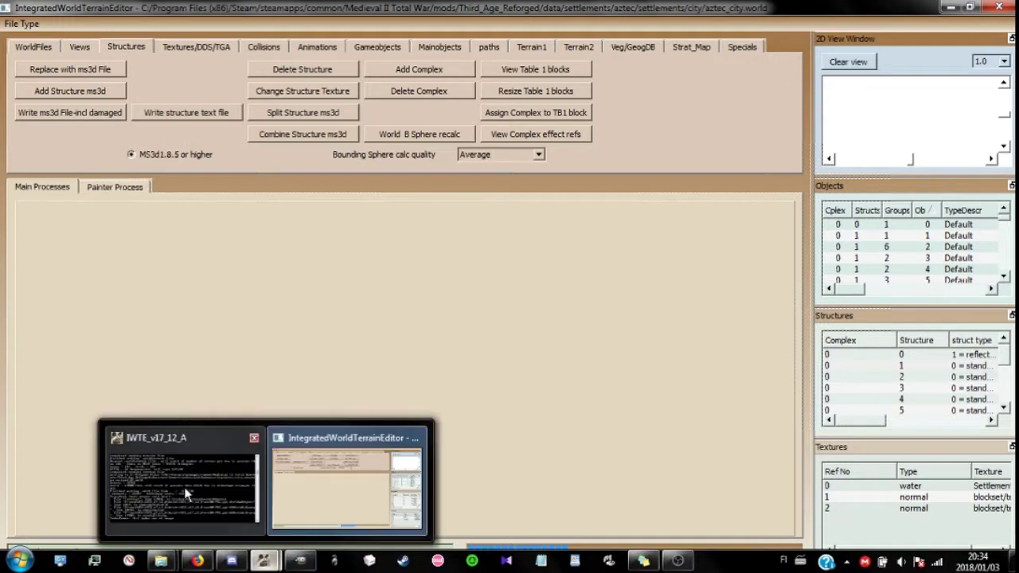
click(184, 488)
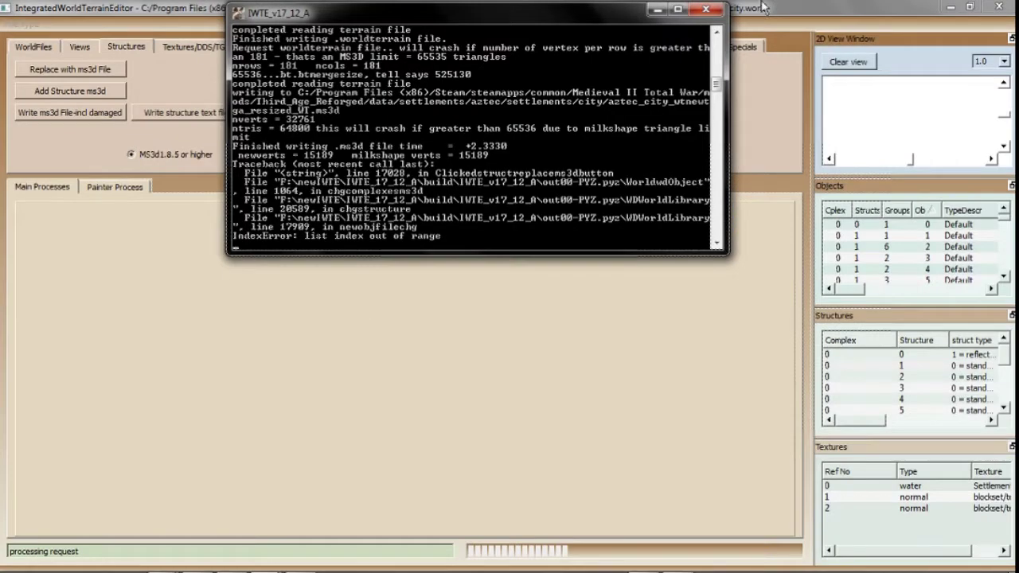
click(657, 10)
- Open gate sample.ms3d from the Grey Havens folder in MilkShape and examine the model's comment
click(161, 567)
click(291, 469)
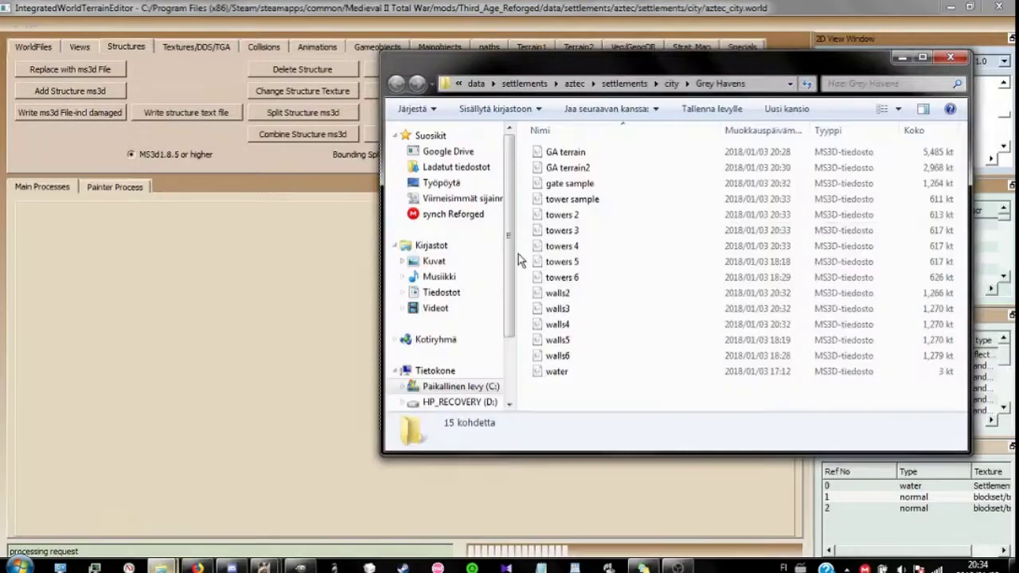
double_click(589, 183)
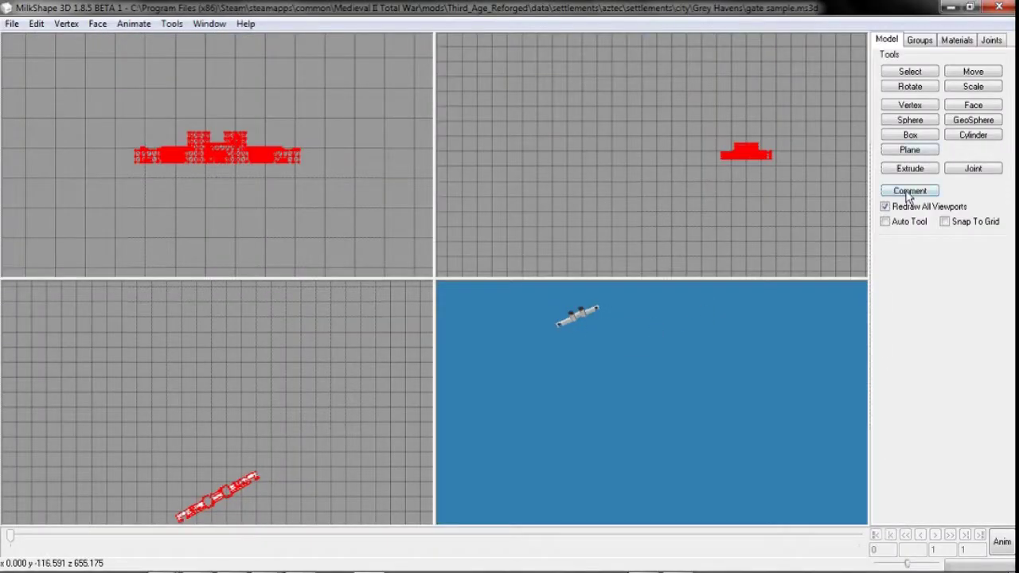
click(907, 192)
click(539, 424)
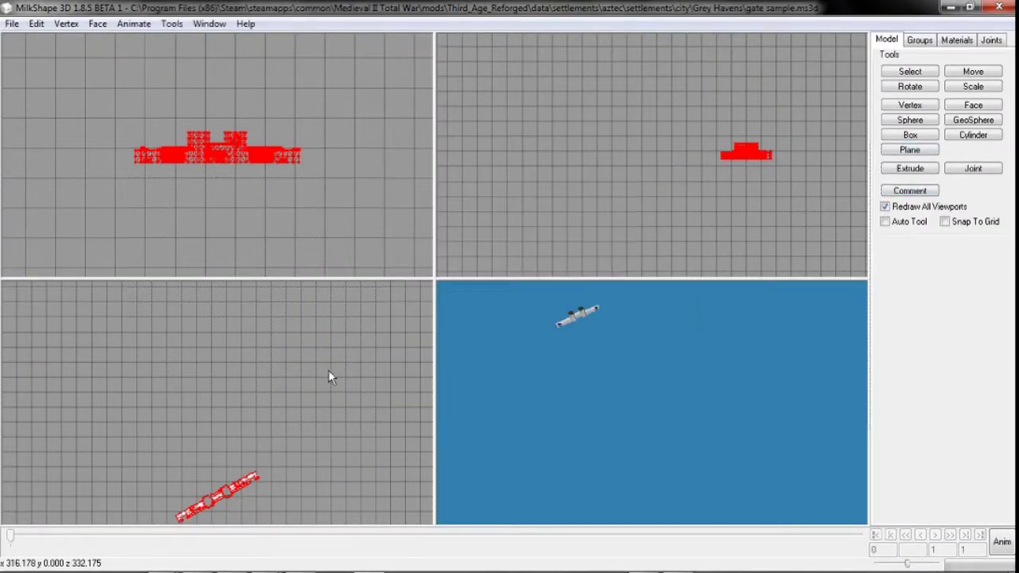
- Switch back to IntegratedWorldTerrainEditor and replace structure 2 of complex 0 with tower sample.ms3d
mouse_move(263, 561)
click(345, 489)
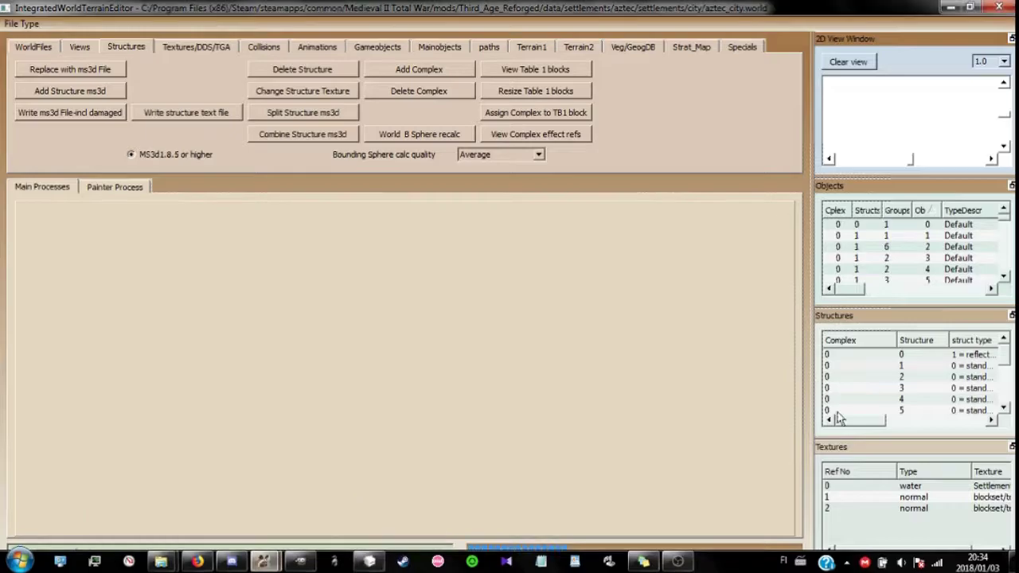
click(905, 377)
click(82, 72)
click(211, 167)
double_click(212, 167)
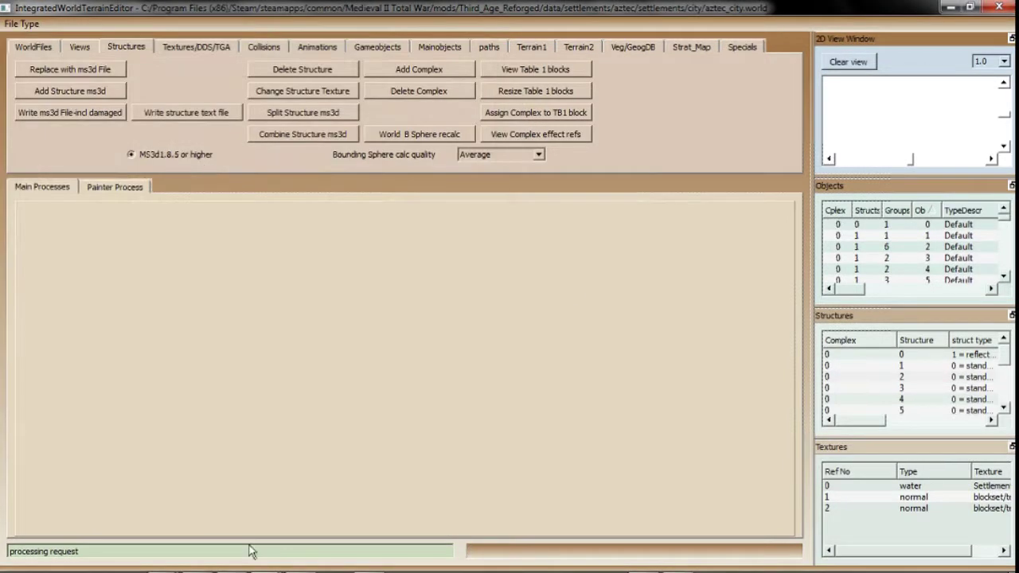
- Check the IWTE console for the previous replacement, and replace structure 3 of complex 0 with walls2.ms3d
mouse_move(254, 562)
click(215, 506)
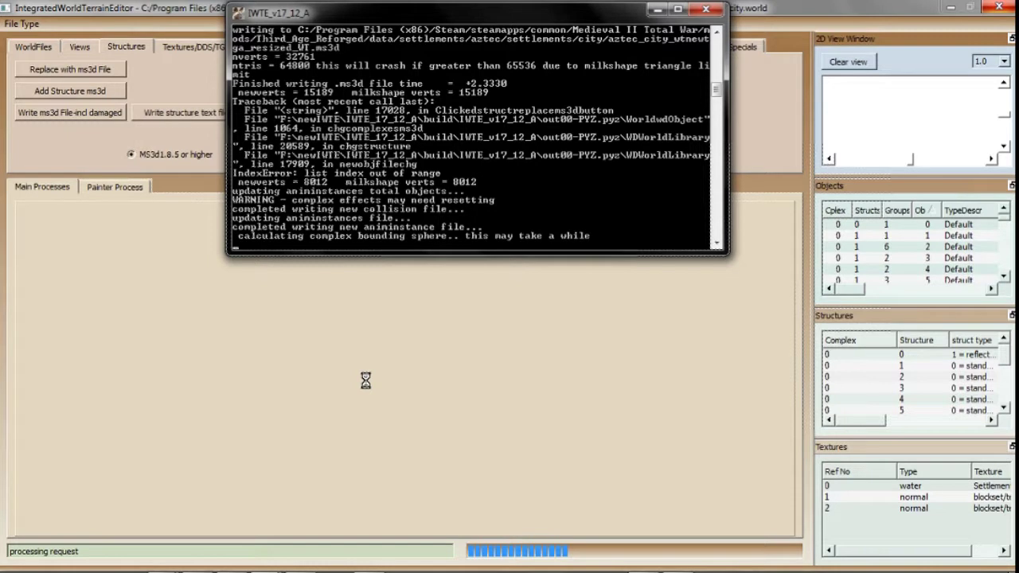
click(480, 369)
click(887, 388)
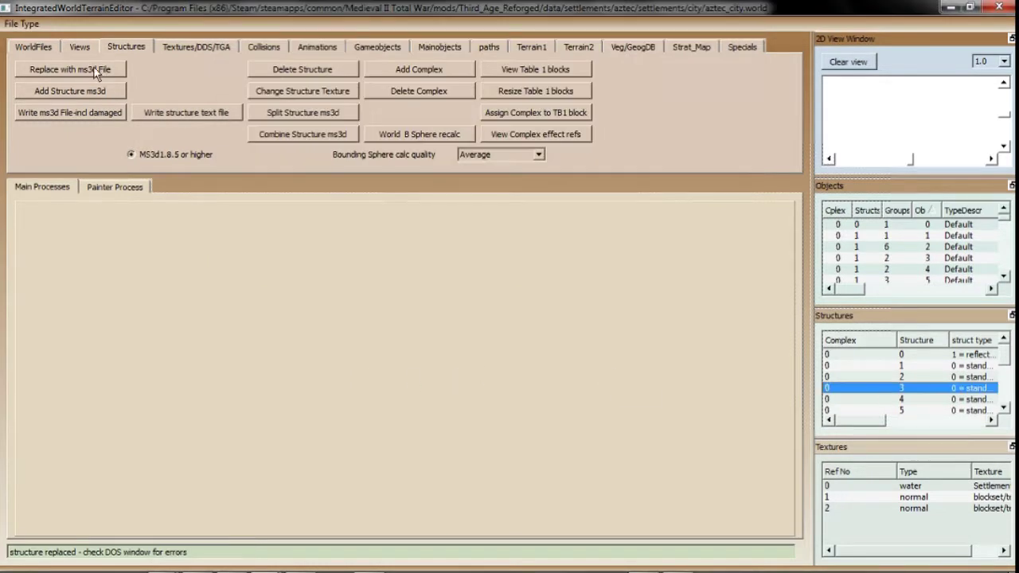
click(94, 69)
double_click(199, 271)
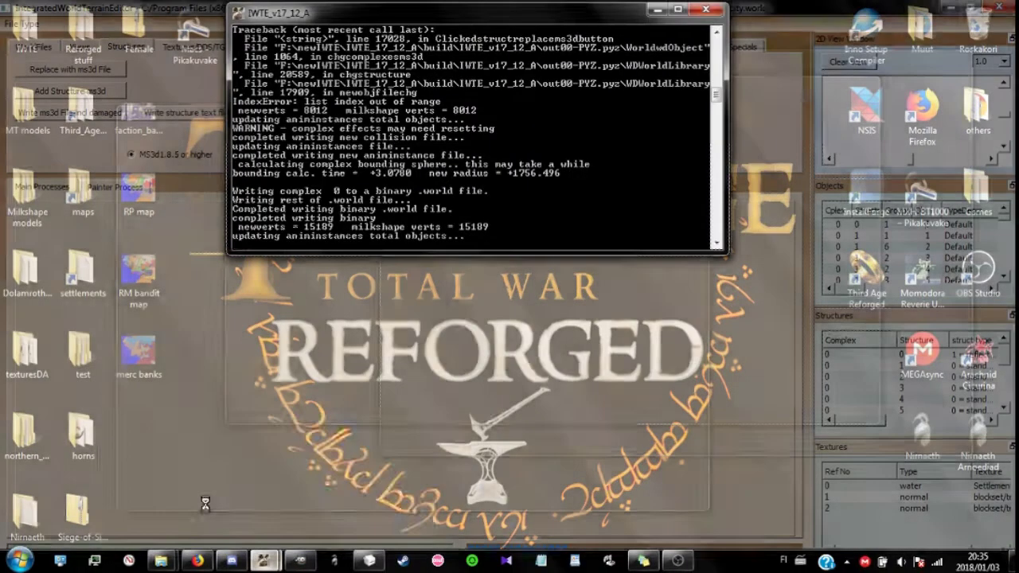
click(205, 503)
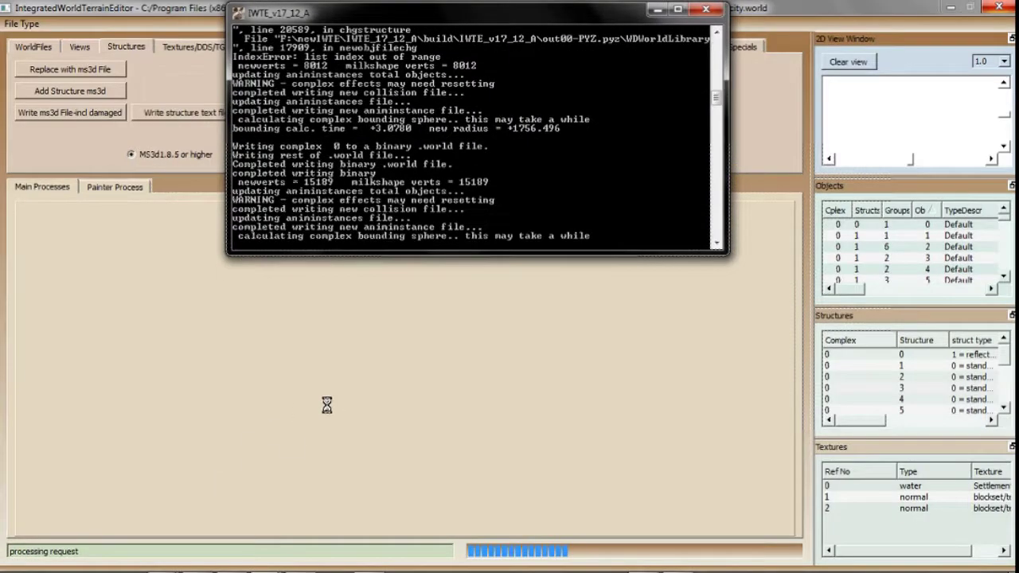
- Replace structure 4 of complex 0 with towers 2.ms3d and structure 5 with walls3.ms3d from the Grey Havens folder
click(893, 401)
click(94, 73)
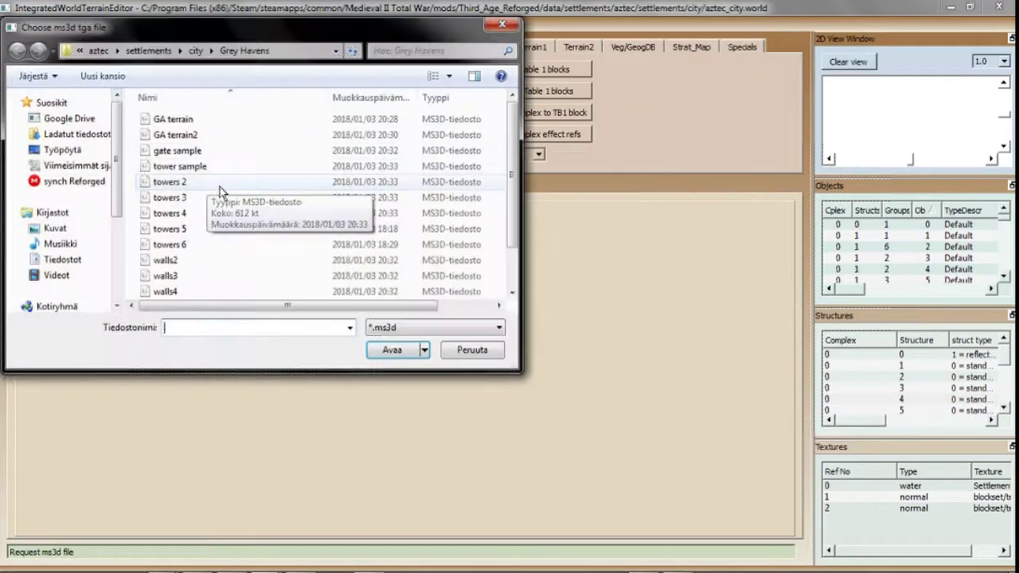
double_click(200, 182)
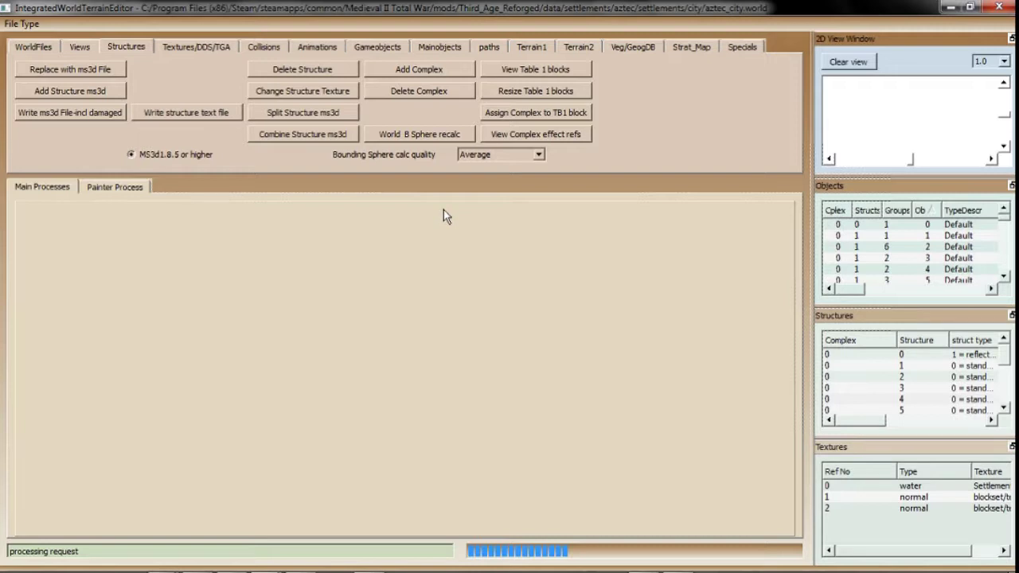
click(917, 388)
click(908, 399)
click(902, 410)
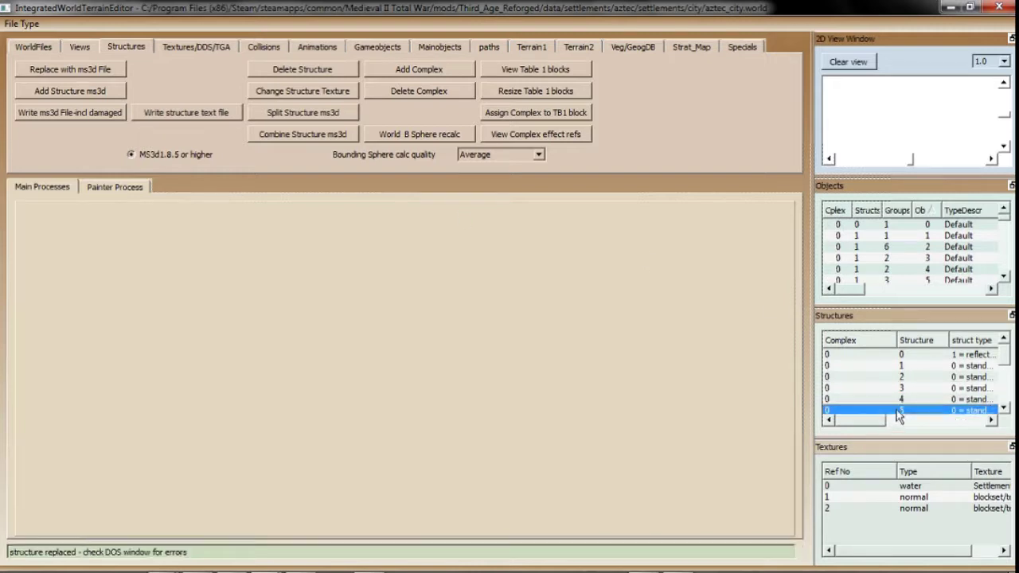
scroll(899, 378, down, 2)
scroll(897, 377, up, 1)
click(68, 69)
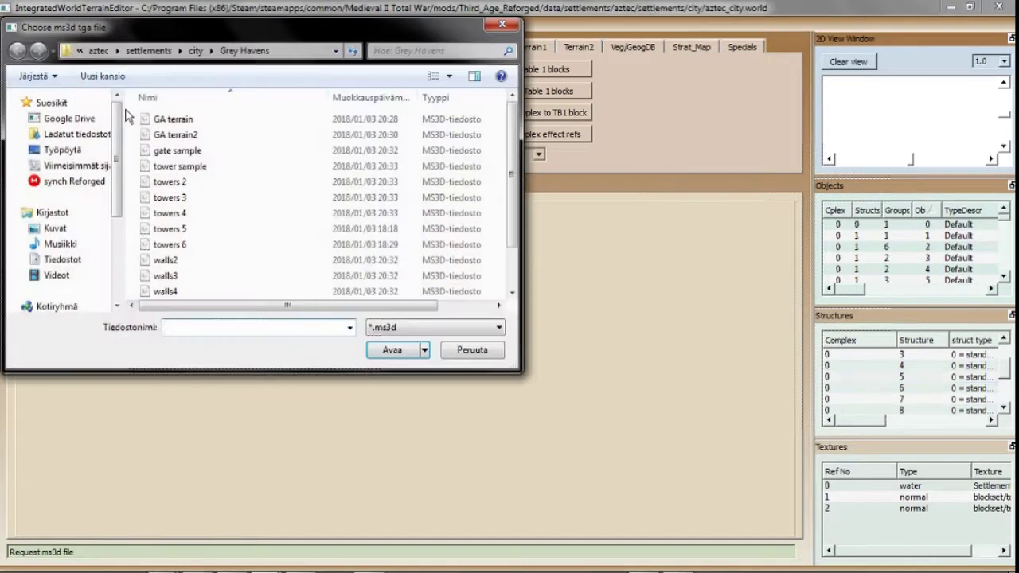
double_click(241, 277)
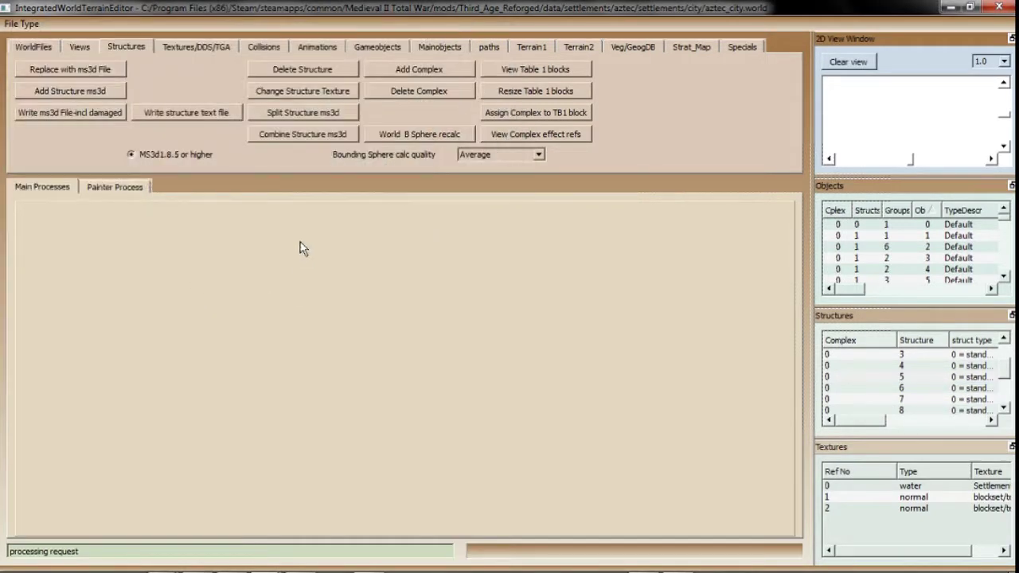
- Replace structure 6 of complex 0 with towers 3.ms3d and structure 7 with walls4.ms3d
click(890, 390)
click(60, 70)
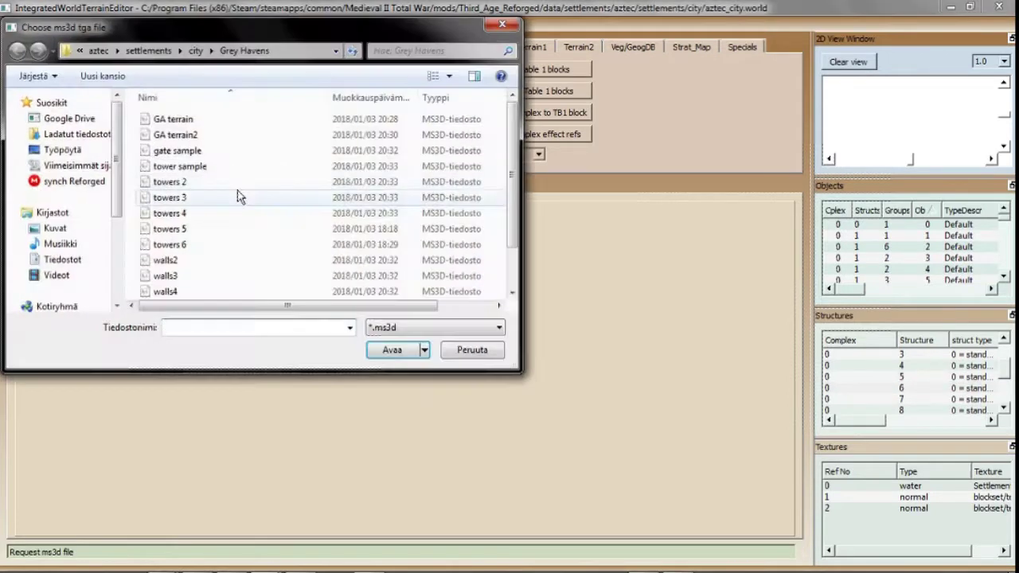
double_click(186, 201)
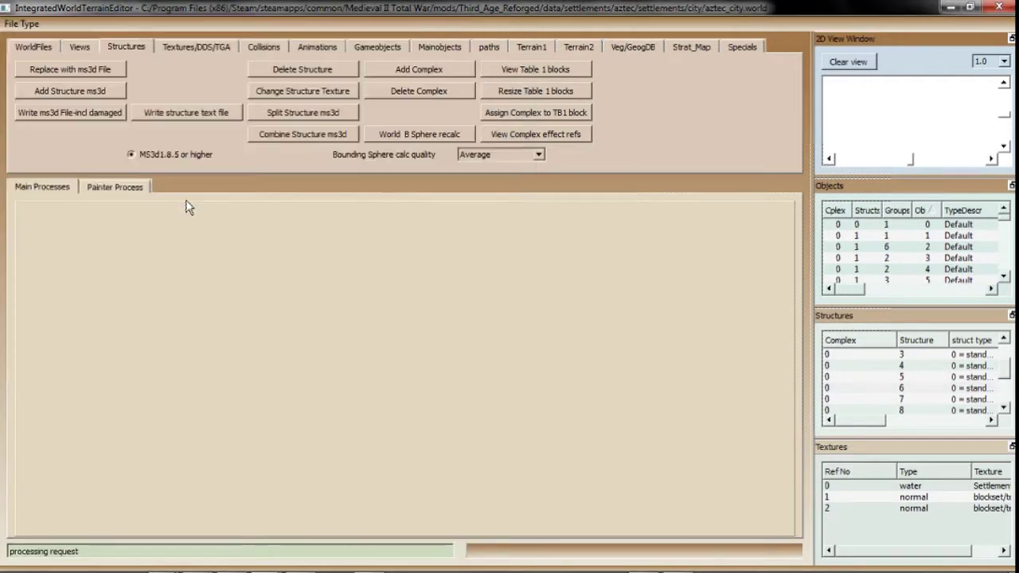
click(908, 400)
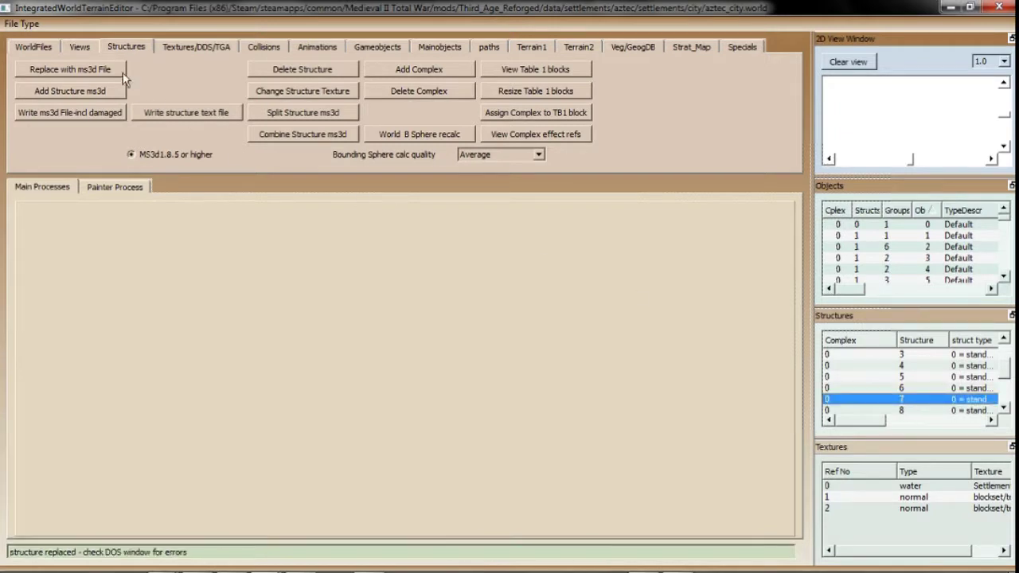
click(120, 70)
double_click(204, 289)
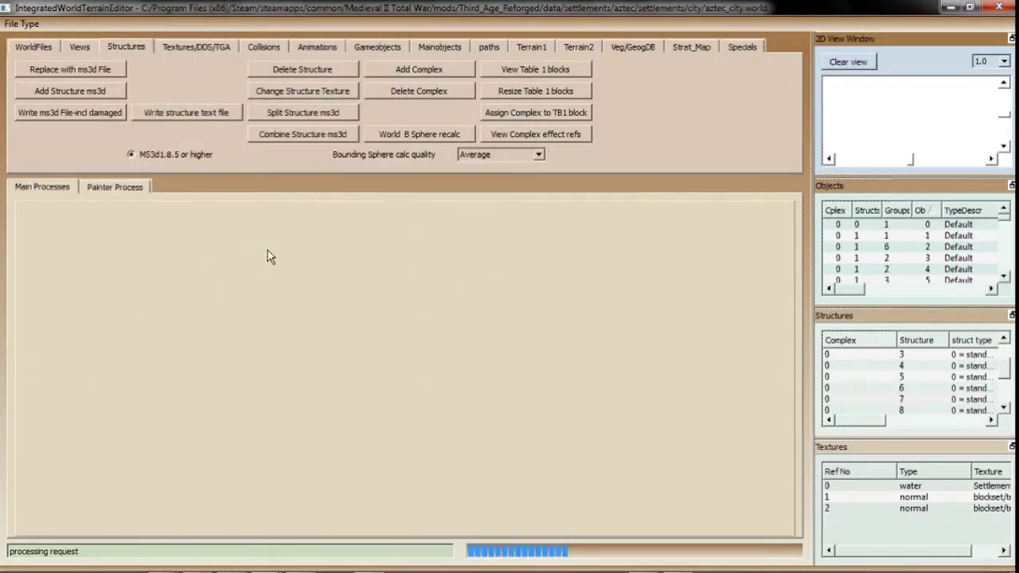
- Replace structure 8 of complex 0 with towers 4.ms3d from the Grey Havens folder
click(910, 411)
click(70, 70)
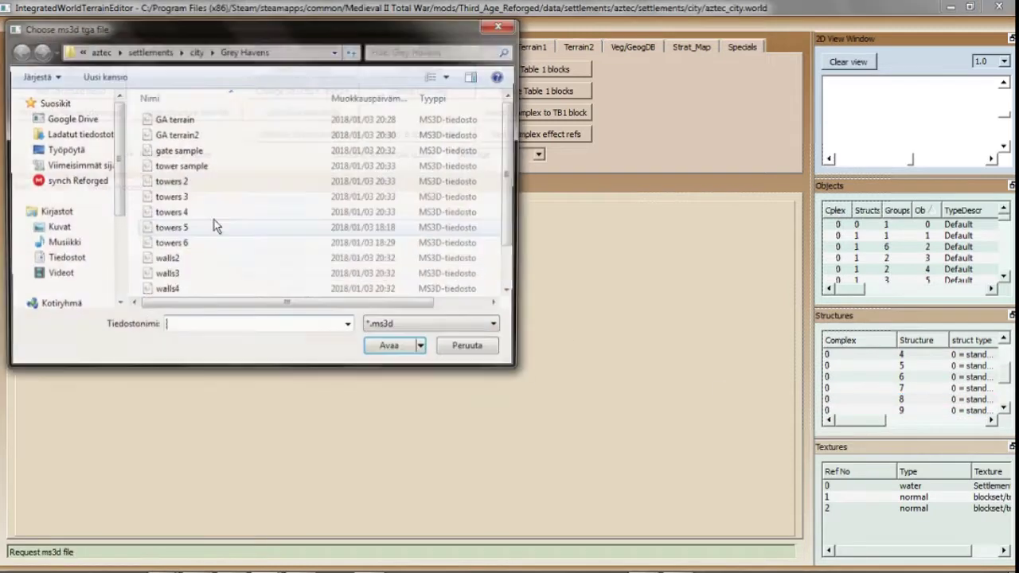
click(198, 215)
double_click(198, 220)
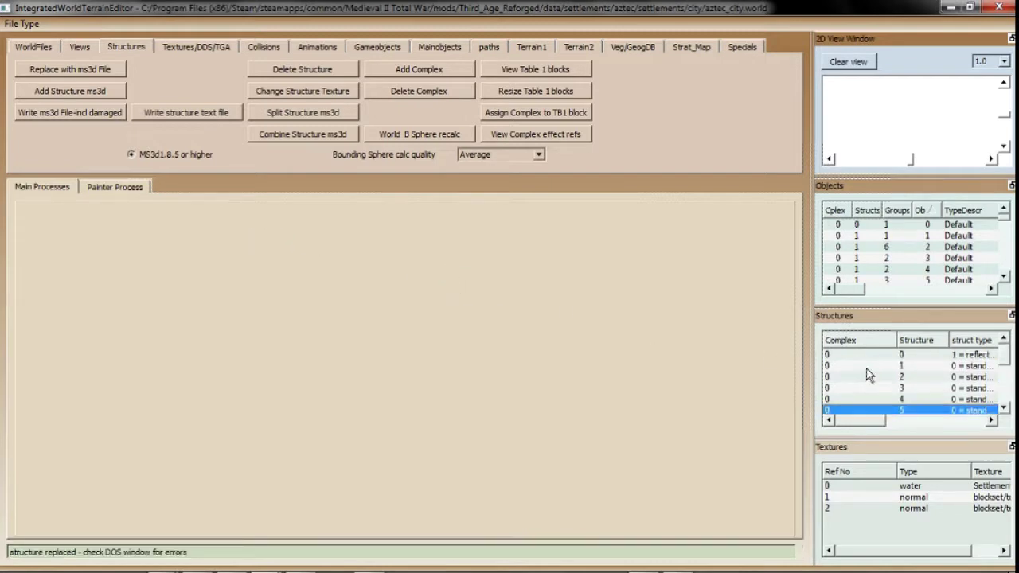
- Try to replace structure 1 of complex 0 with gate sample.ms3d and check the console output for errors
click(858, 366)
click(120, 70)
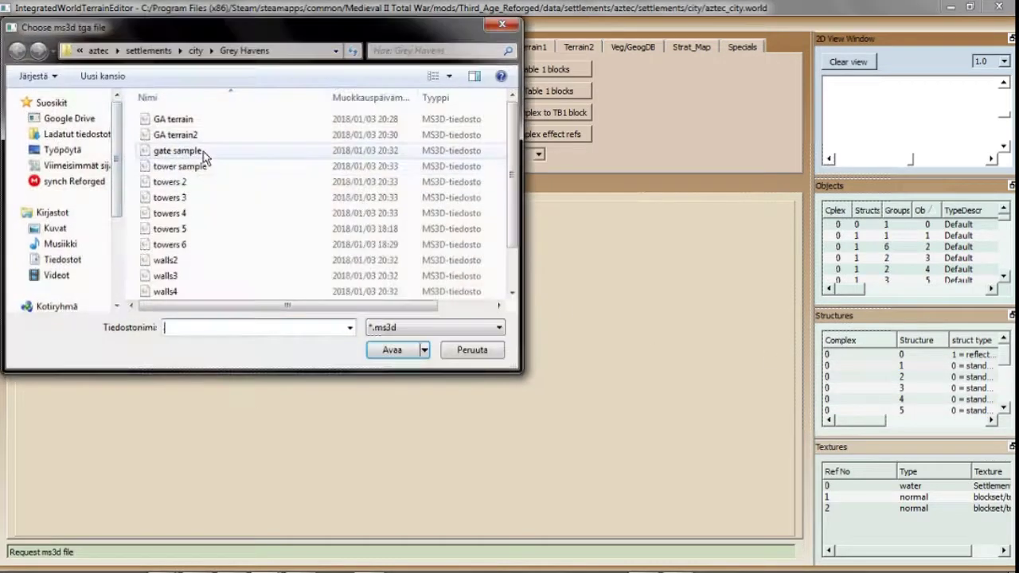
double_click(203, 151)
mouse_move(263, 560)
click(236, 500)
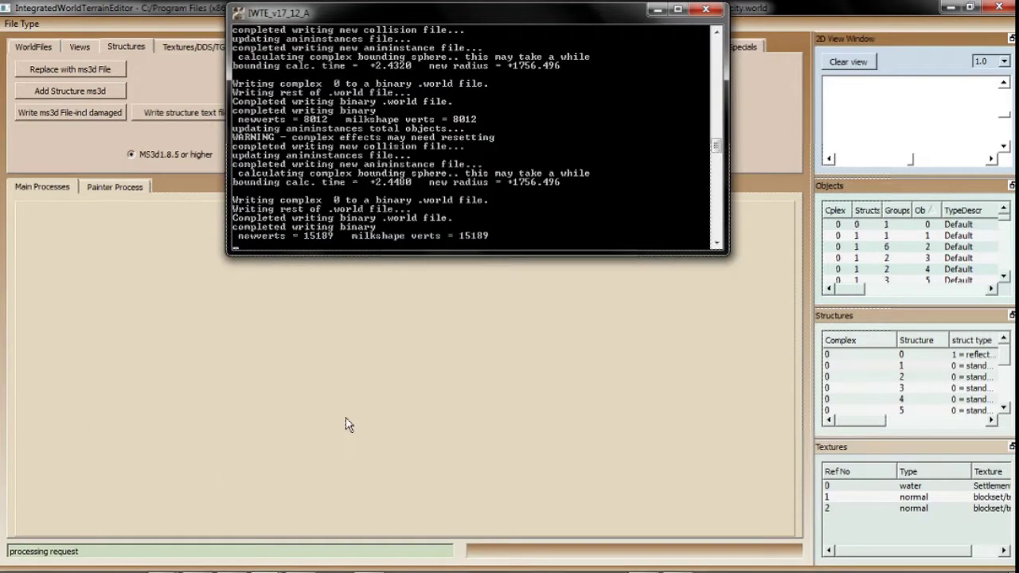
click(383, 343)
- Switch to gate sample.ms3d in MilkShape and examine the model's comment and its joints
click(366, 562)
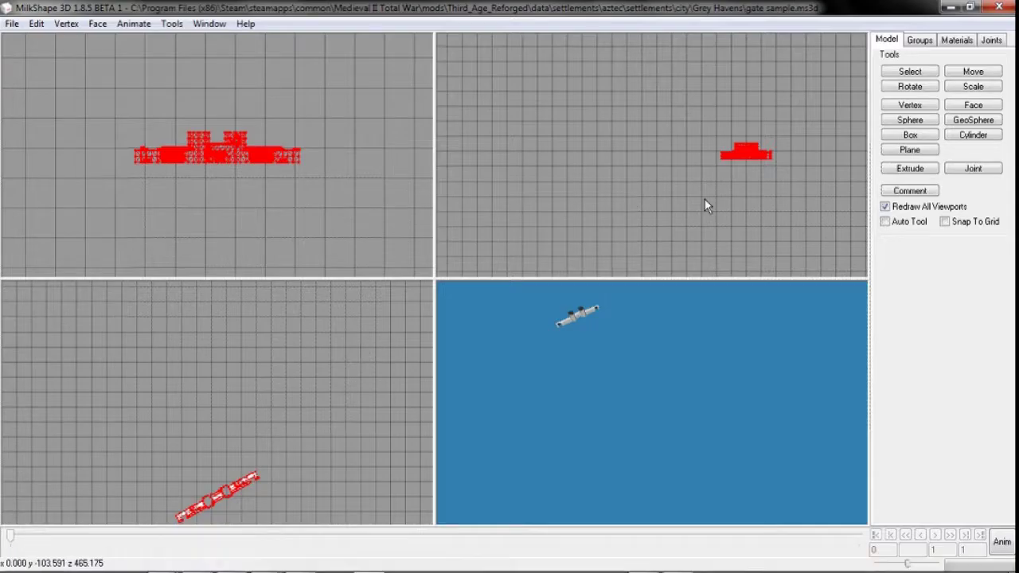
click(910, 191)
click(535, 422)
click(973, 72)
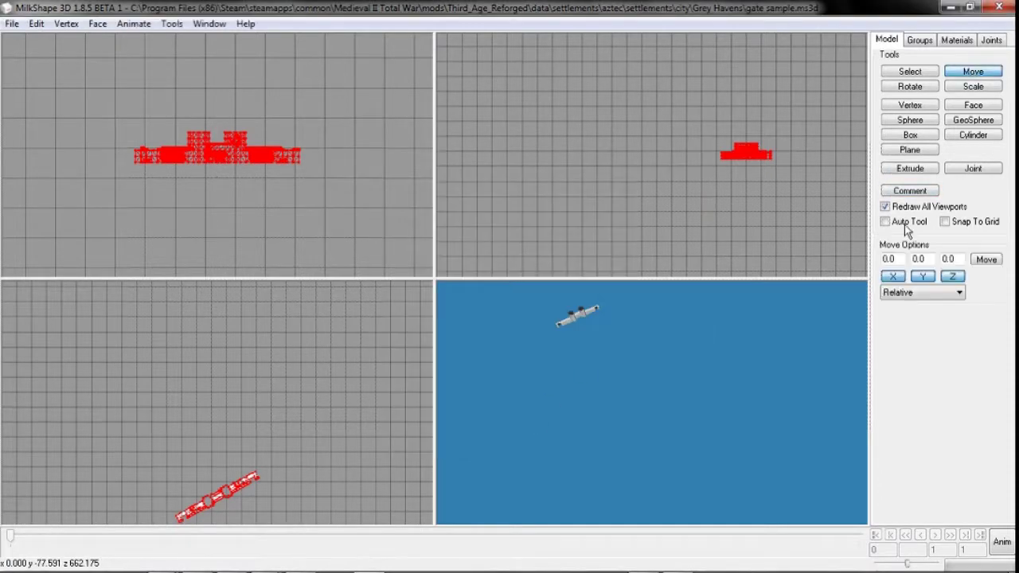
click(992, 40)
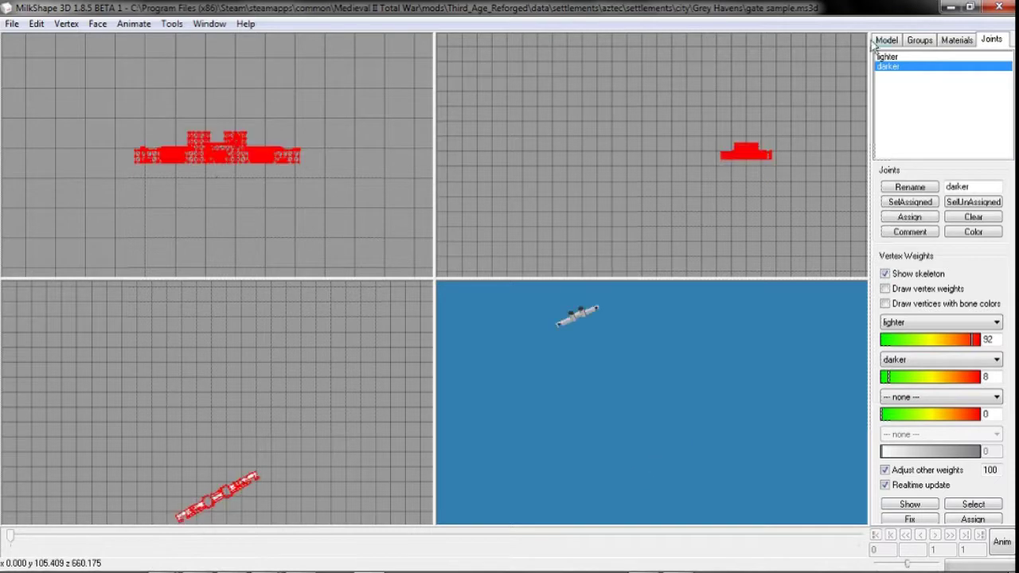
click(917, 41)
click(887, 41)
click(910, 72)
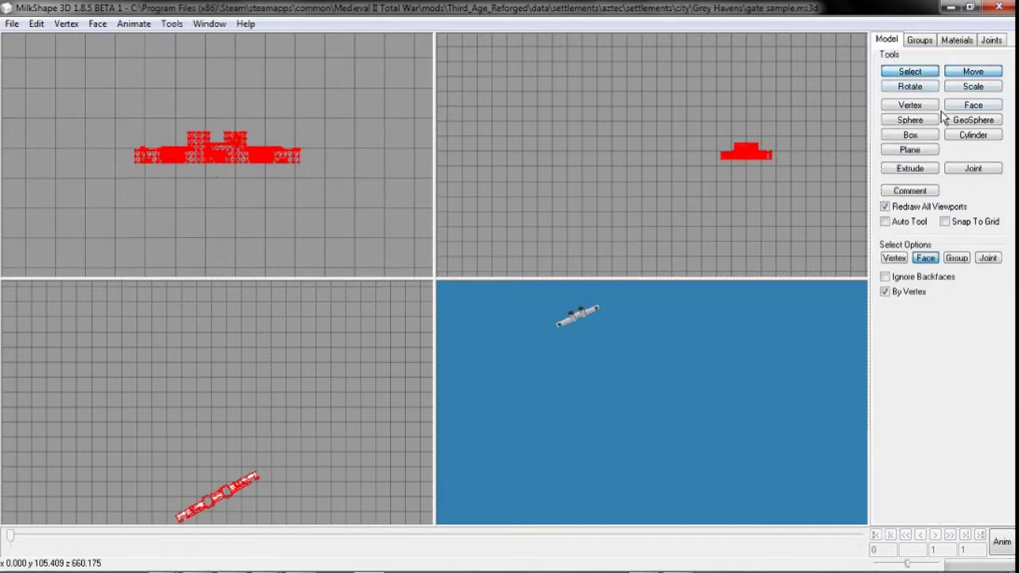
click(987, 258)
click(205, 190)
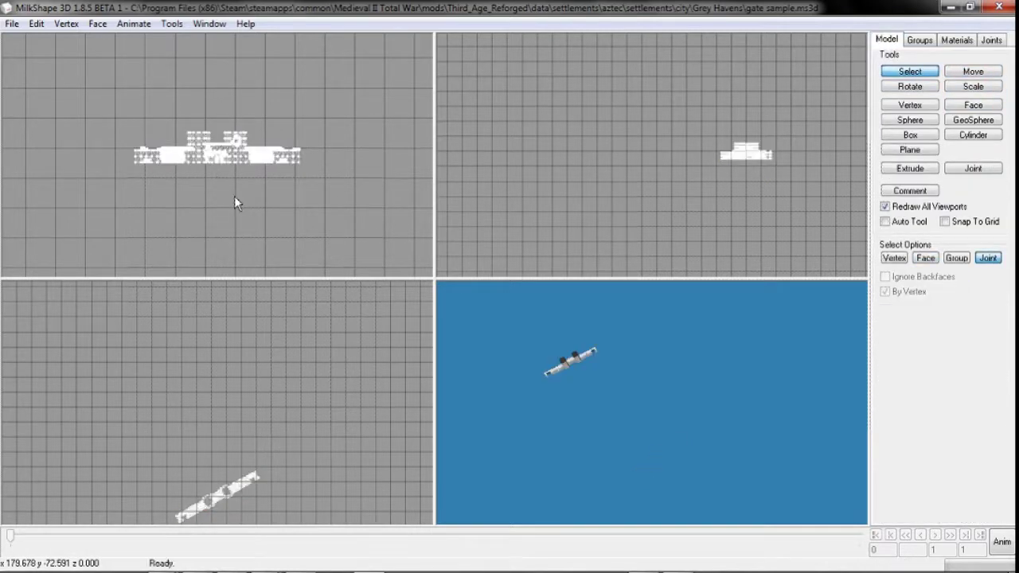
- Select the whole gate model, accept its empty model comment and save gate sample.ms3d
click(12, 25)
click(14, 26)
key(ctrl+a)
click(888, 188)
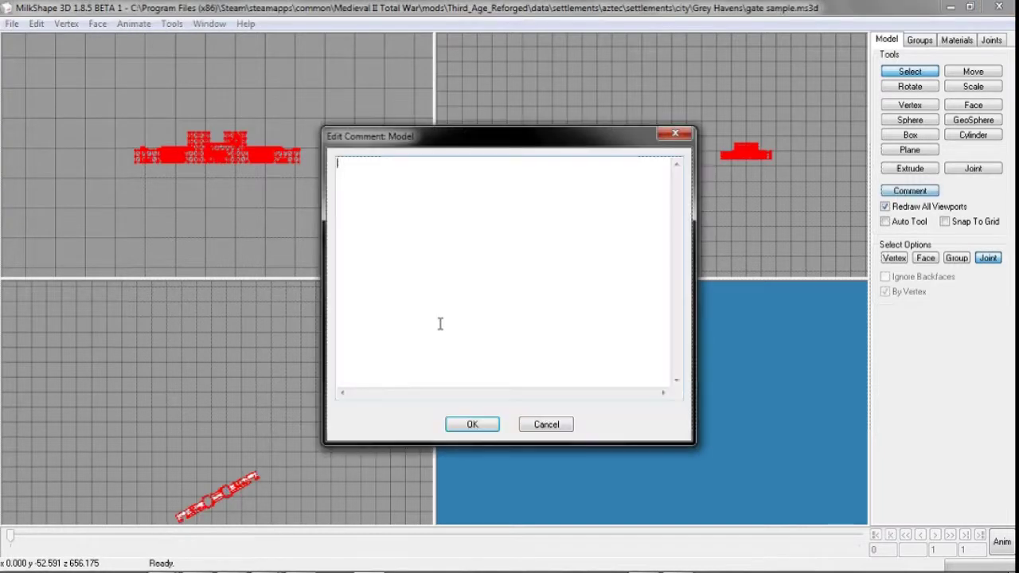
click(470, 423)
click(11, 24)
click(59, 73)
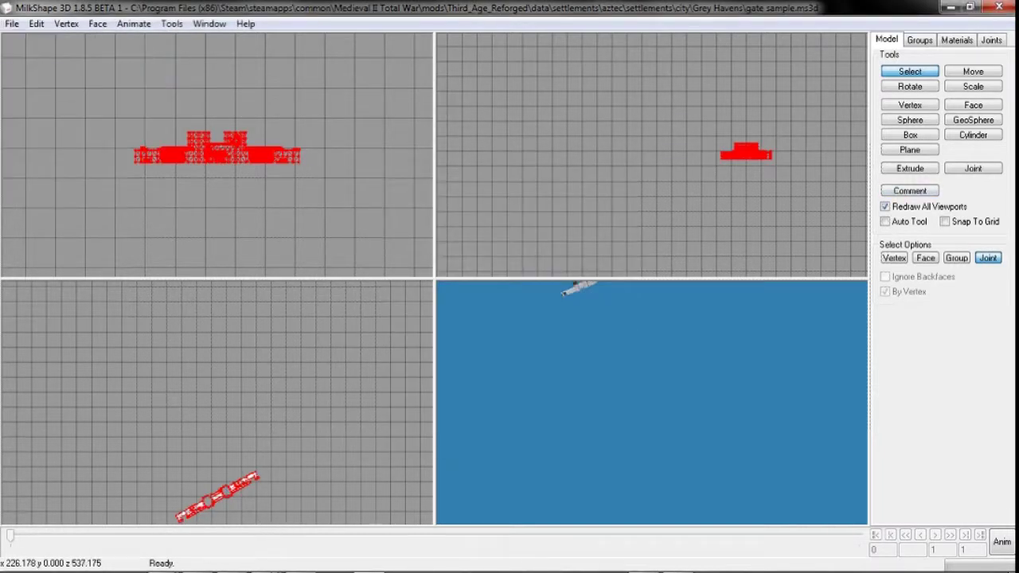
- Switch back to IntegratedWorldTerrainEditor and retry replacing structure 1 with the resaved gate sample.ms3d, checking the console for errors
mouse_move(266, 561)
click(342, 489)
click(905, 366)
click(65, 73)
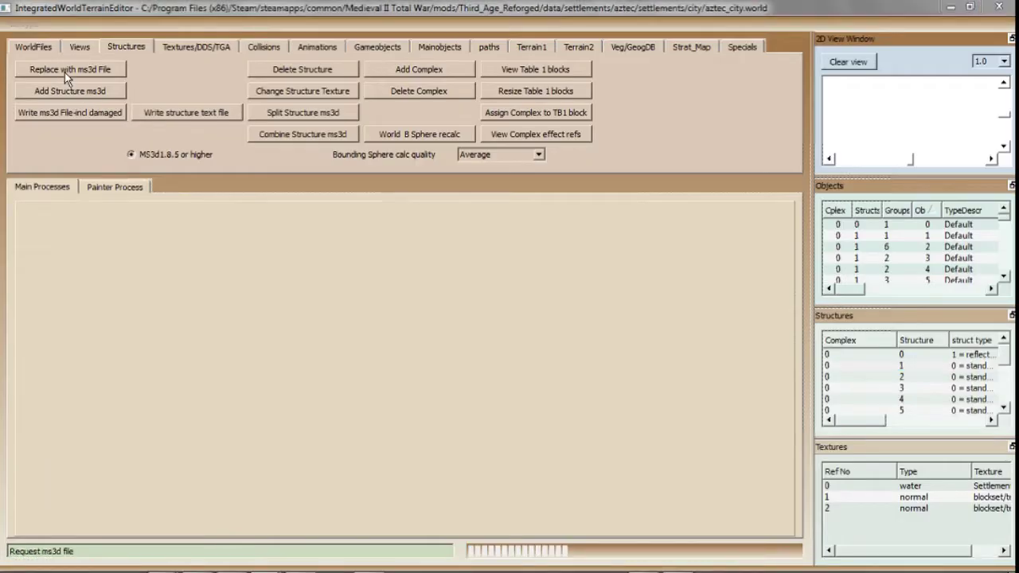
double_click(202, 151)
mouse_move(266, 562)
click(193, 470)
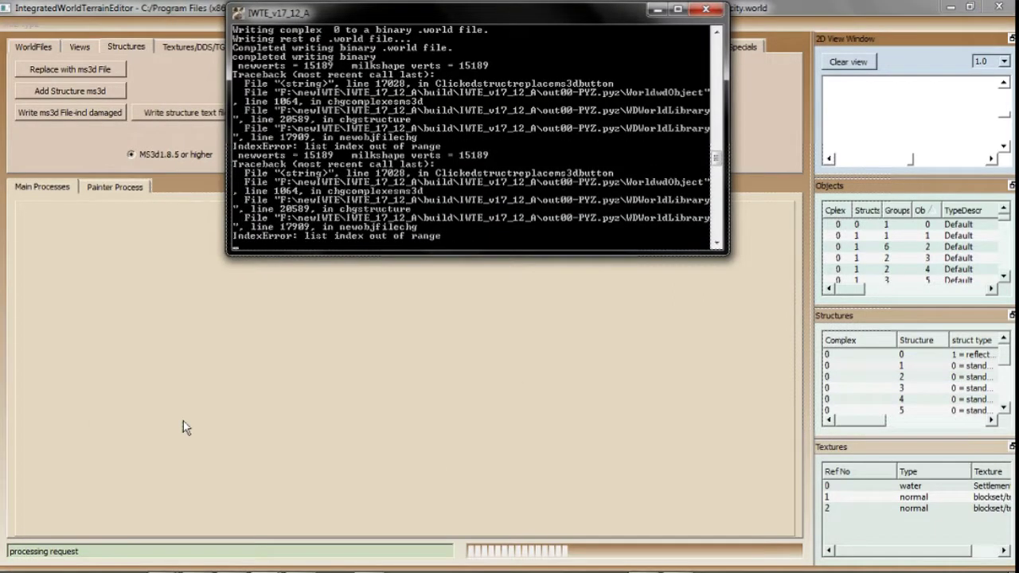
click(529, 333)
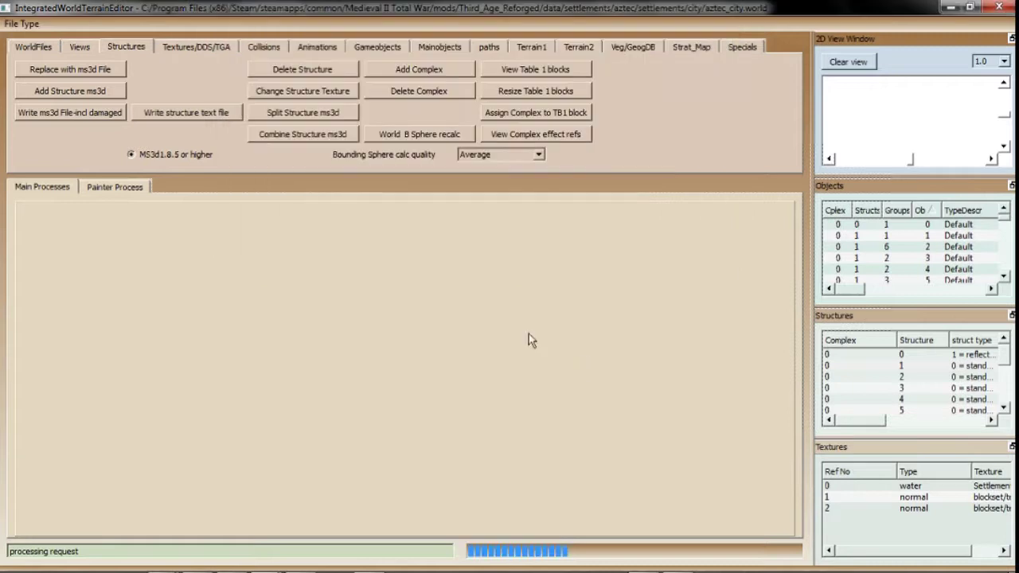
- Close the gate model in MilkShape, and open GA terrain2.ms3d from the Grey Havens folder
mouse_move(266, 562)
click(369, 560)
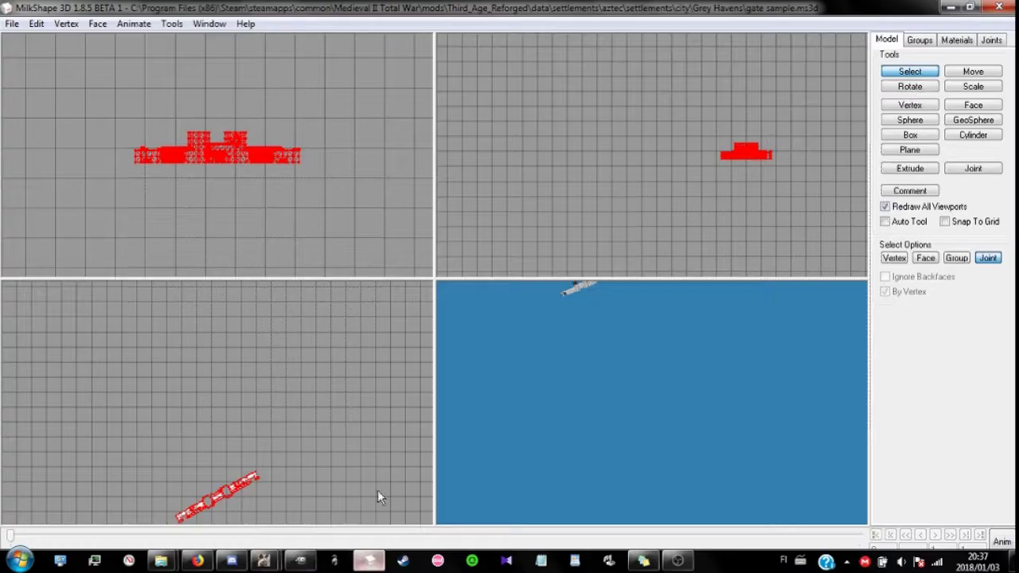
click(999, 7)
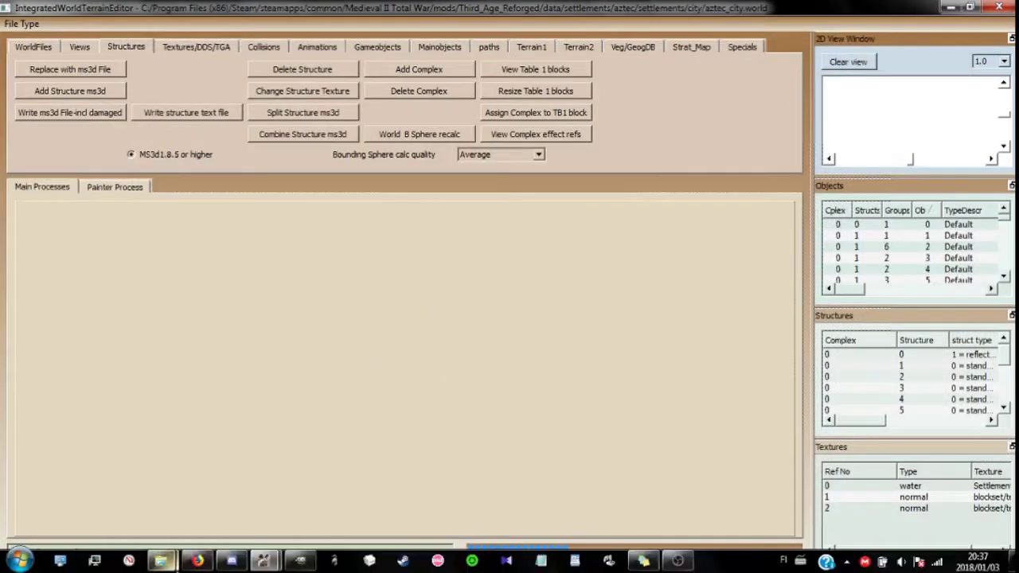
mouse_move(161, 562)
click(221, 500)
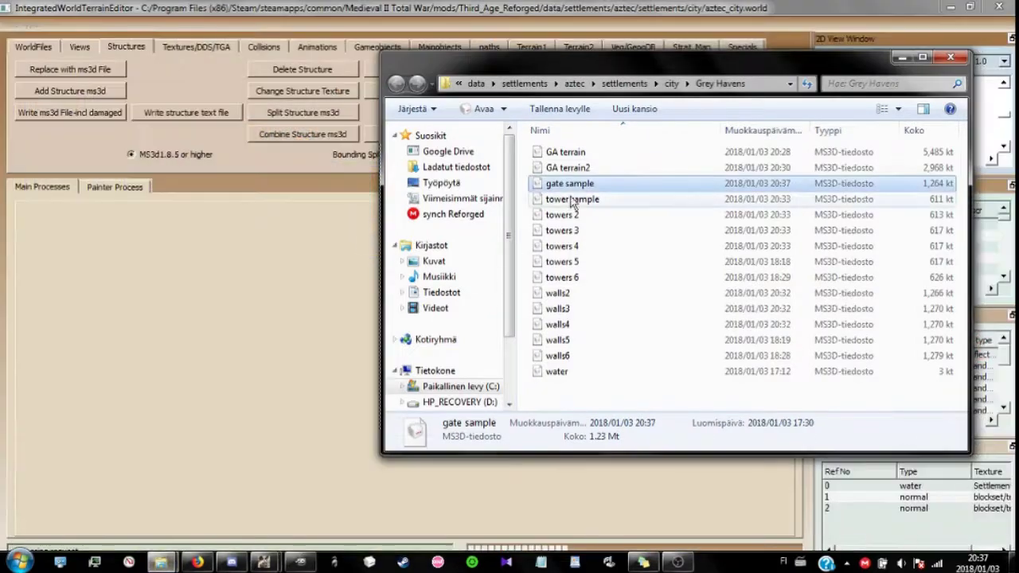
double_click(589, 167)
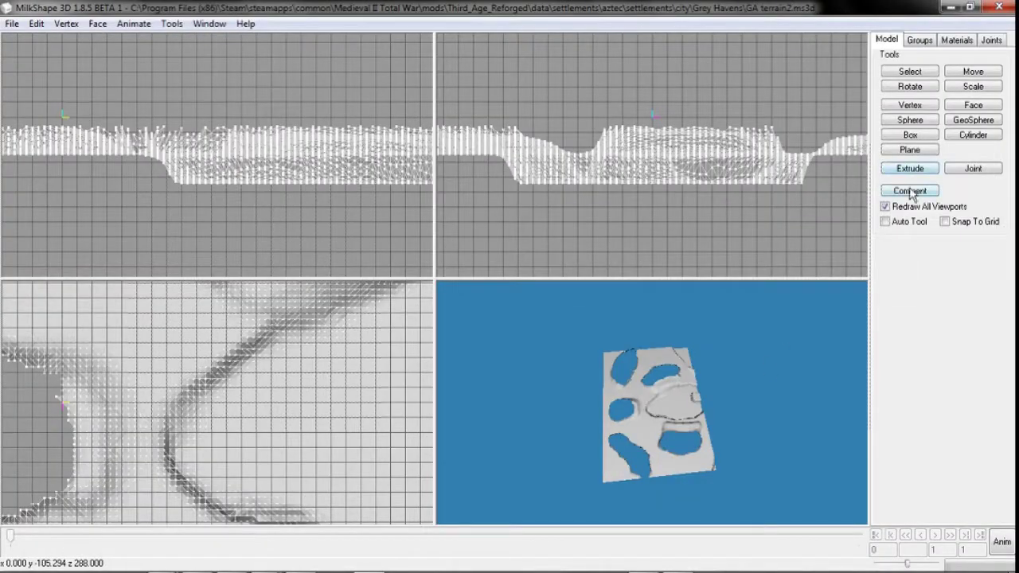
click(909, 191)
click(570, 423)
- Merge walls2.ms3d and towers 2.ms3d into the open GA terrain2 scene
click(12, 23)
click(71, 108)
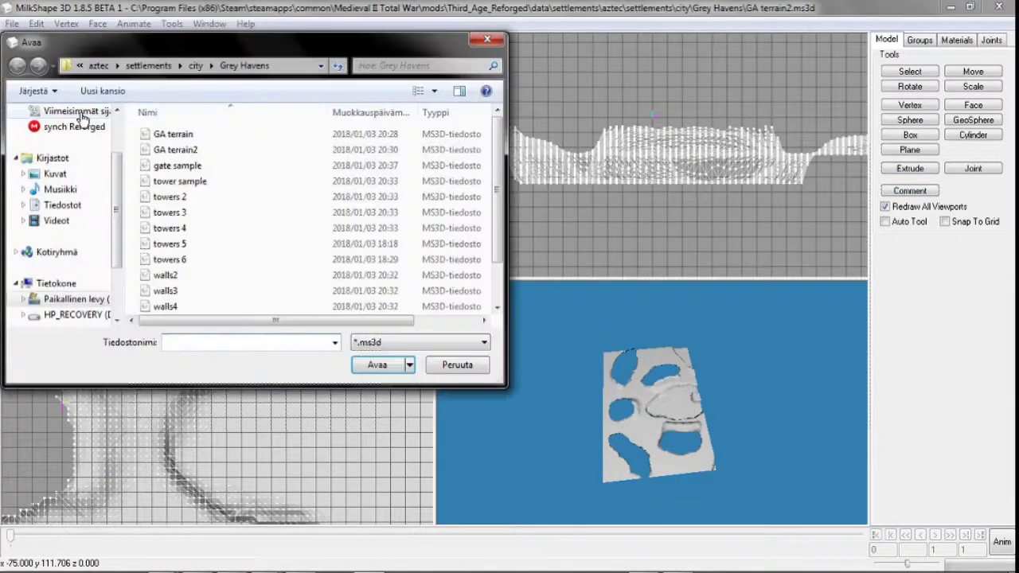
click(179, 277)
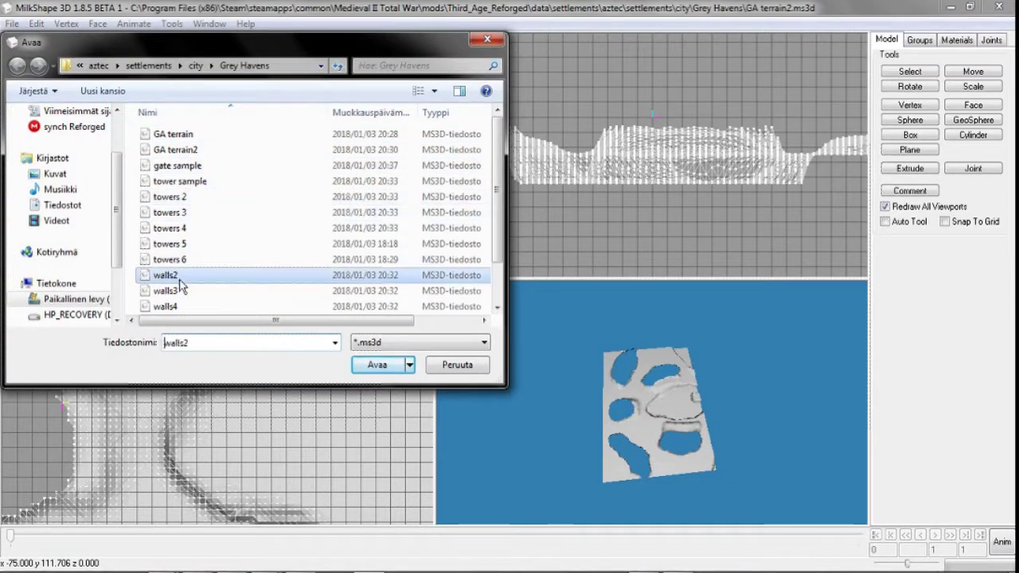
double_click(180, 277)
click(12, 23)
click(31, 105)
click(201, 205)
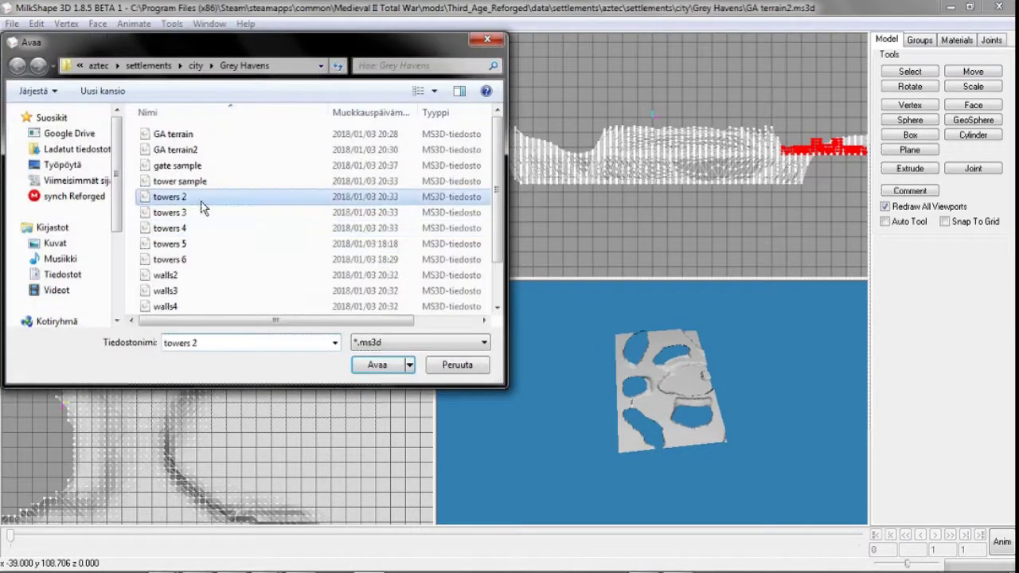
double_click(202, 202)
- Move the merged gate, wall and tower models across the terrain to the gap between the two cliff edges
click(973, 71)
drag(209, 372, 276, 454)
ctrl+drag(276, 451, 191, 108)
ctrl+drag(177, 365, 328, 450)
- Rotate the selected gate, walls and towers to match the gap's slant, and shift them so both ends meet the cliffs
click(904, 87)
drag(344, 347, 348, 288)
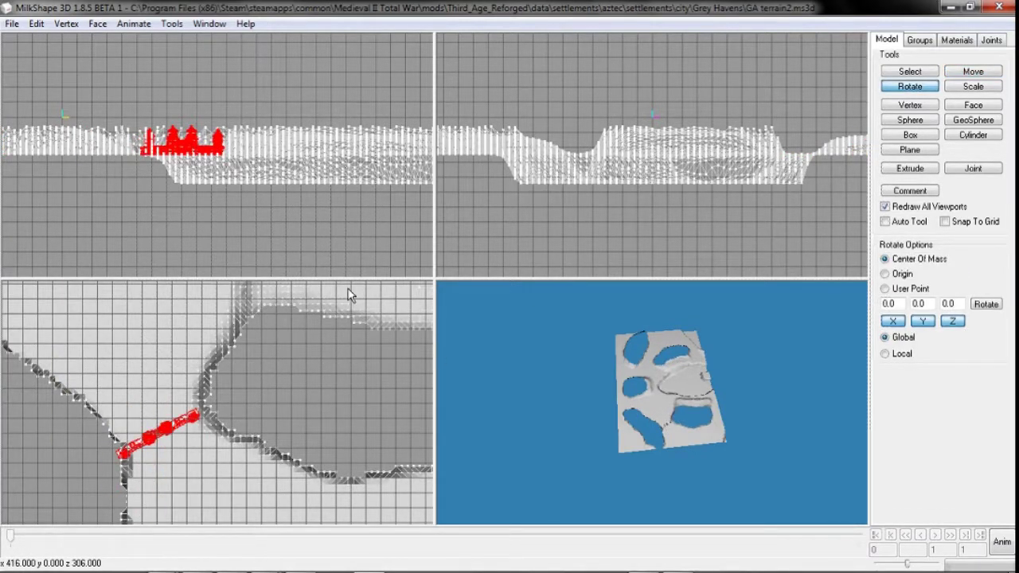
scroll(258, 439, up, 5)
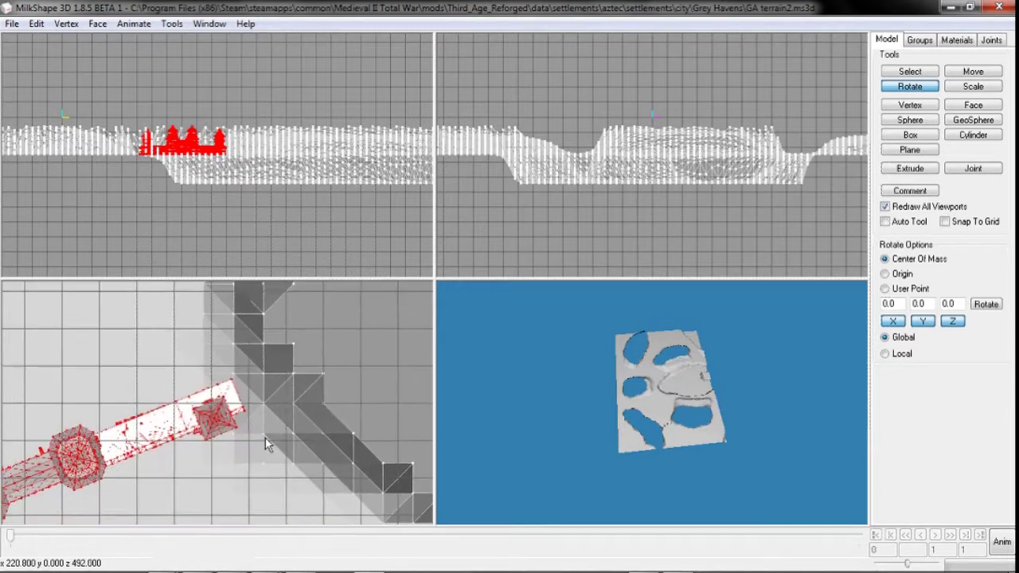
scroll(394, 364, down, 4)
click(990, 72)
drag(391, 366, 419, 366)
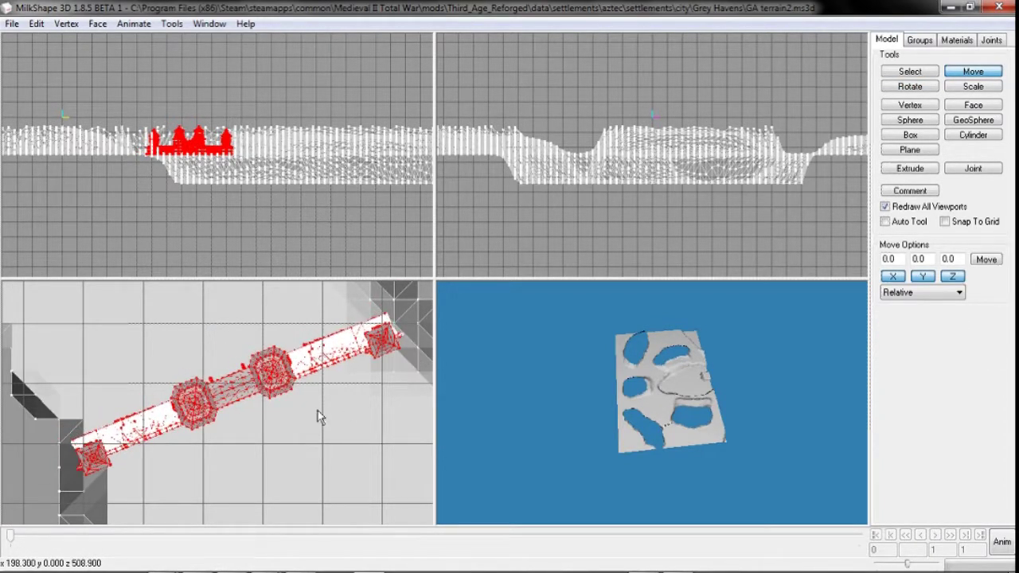
- Delete everything in the scene except the tower groups Eo81 to Eo88
key(ctrl+a)
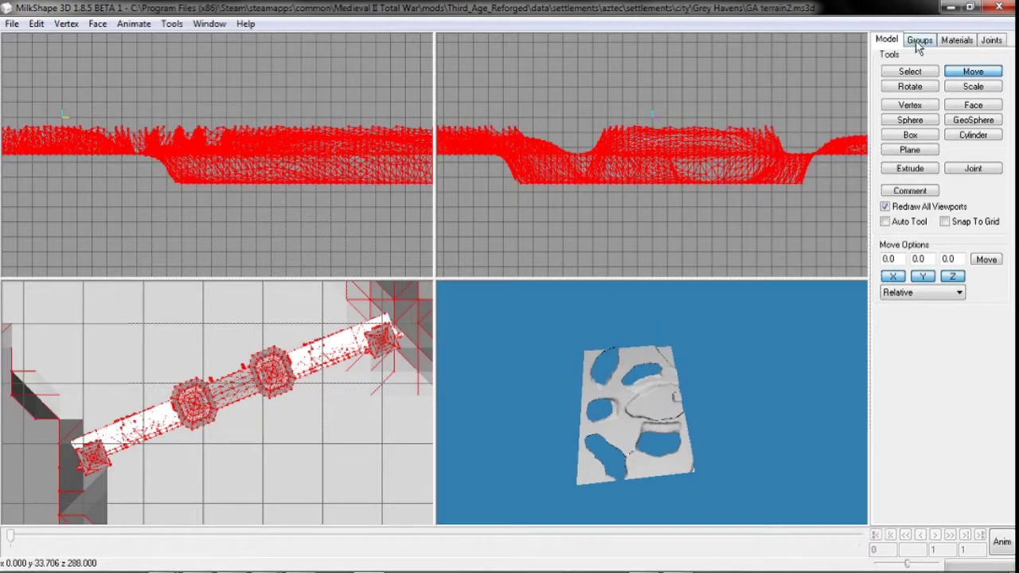
click(918, 40)
scroll(919, 116, up, 3)
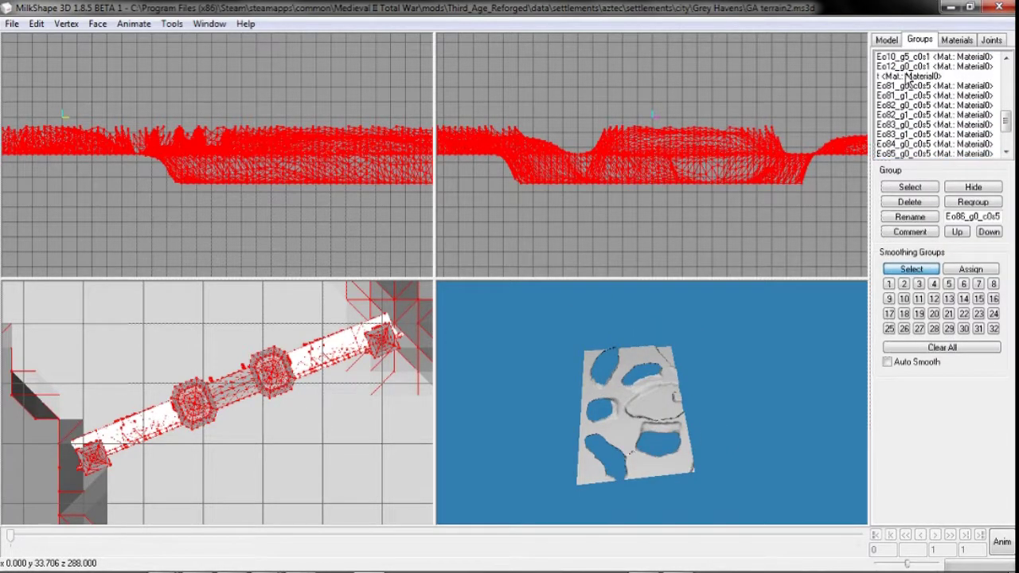
click(907, 77)
click(905, 86)
click(905, 95)
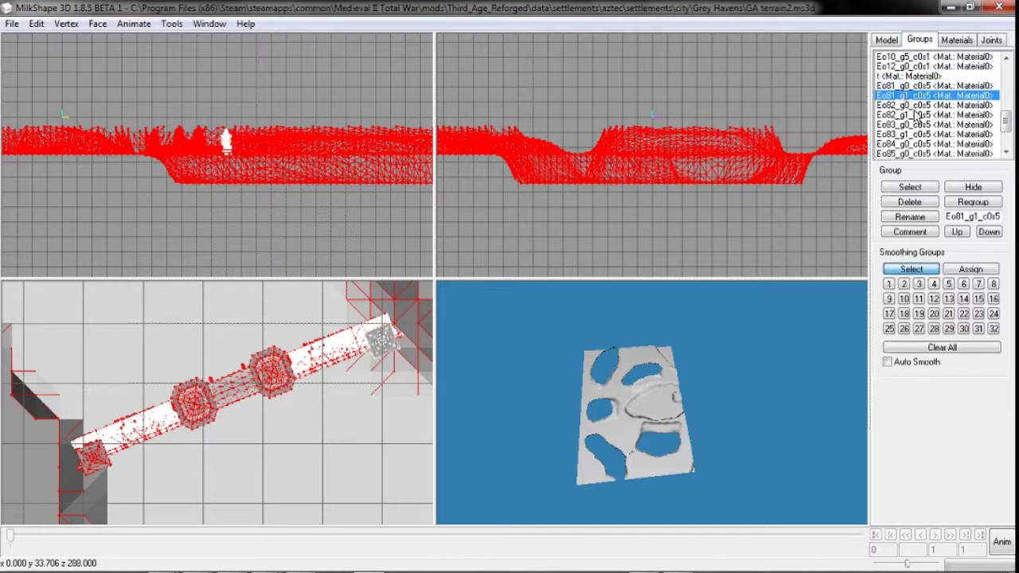
click(907, 105)
click(908, 115)
click(907, 125)
click(907, 134)
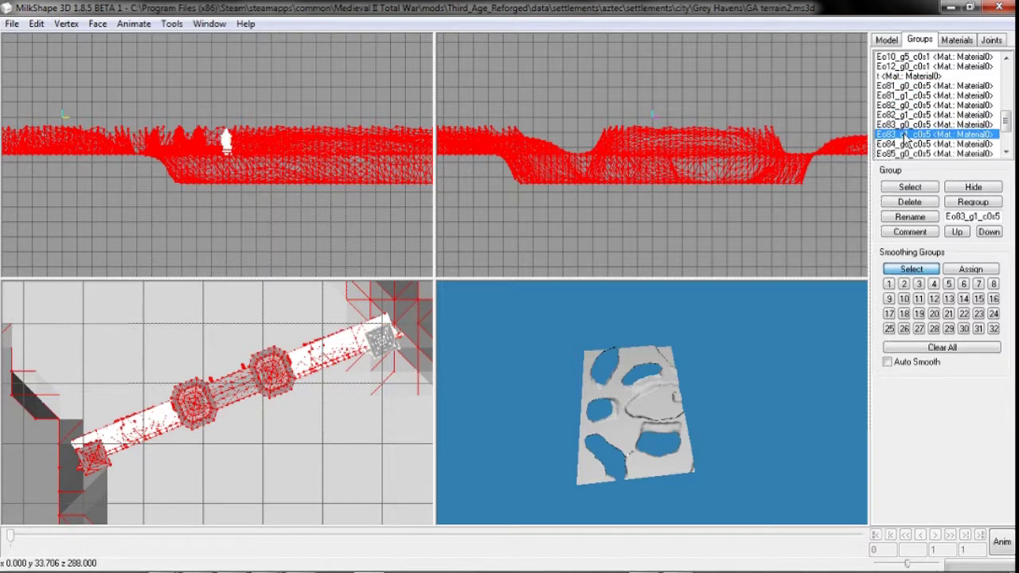
click(908, 143)
click(908, 153)
scroll(913, 143, down, 1)
click(908, 134)
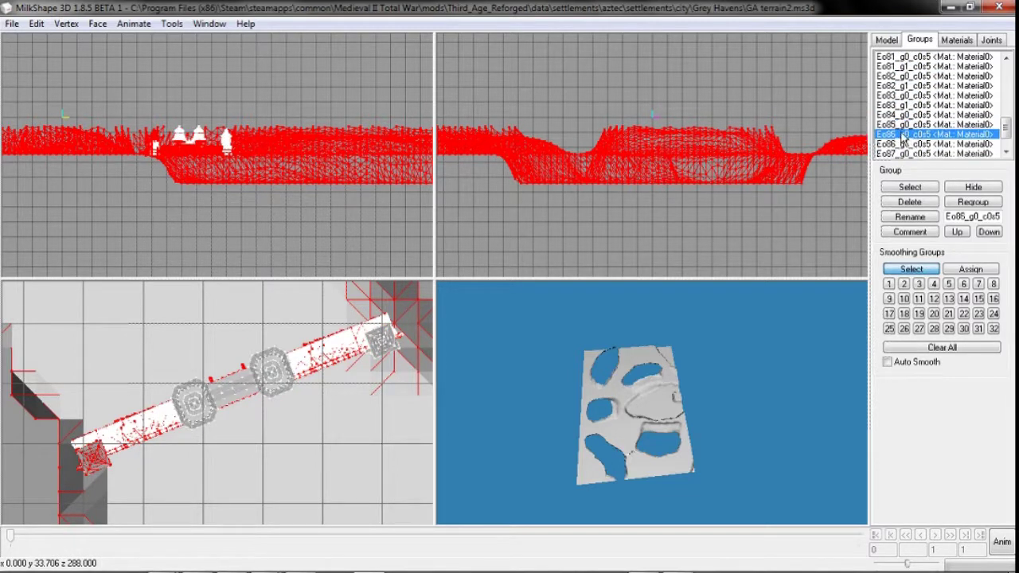
click(907, 144)
click(908, 153)
scroll(916, 142, down, 1)
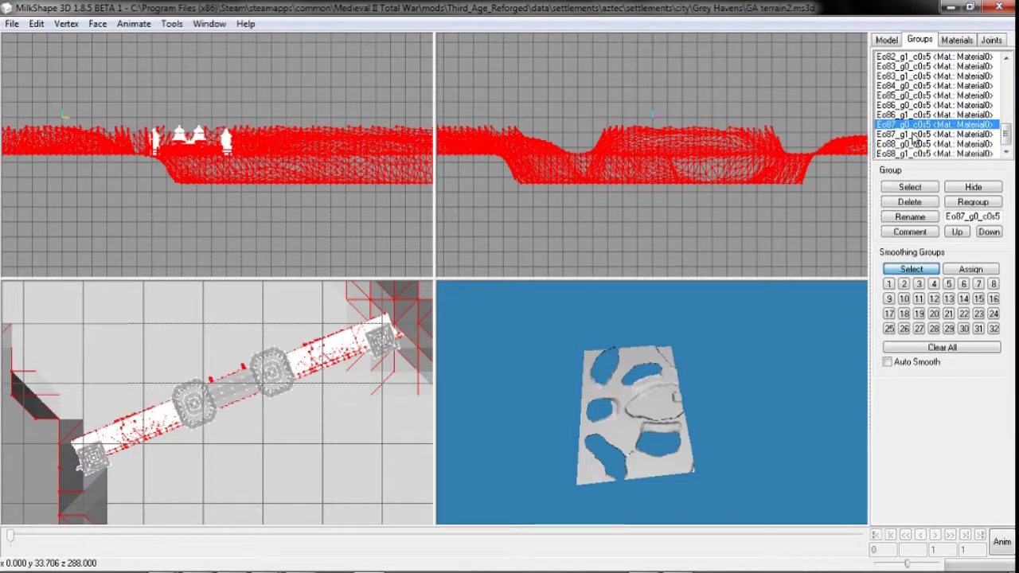
click(913, 134)
click(912, 143)
click(907, 153)
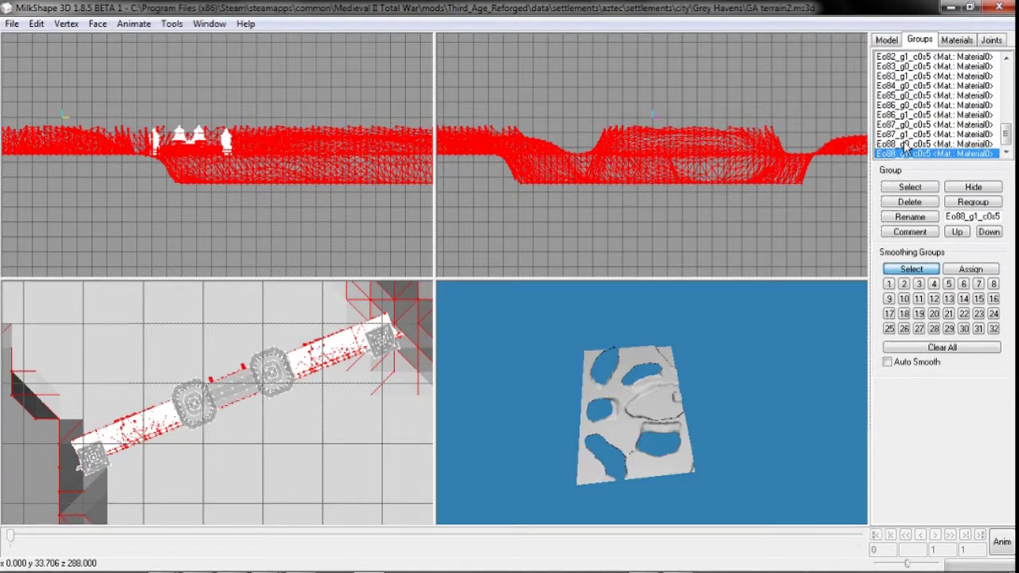
key(Delete)
- Accept the empty comment of the last tower group and save the model over tower sample.ms3d
click(909, 232)
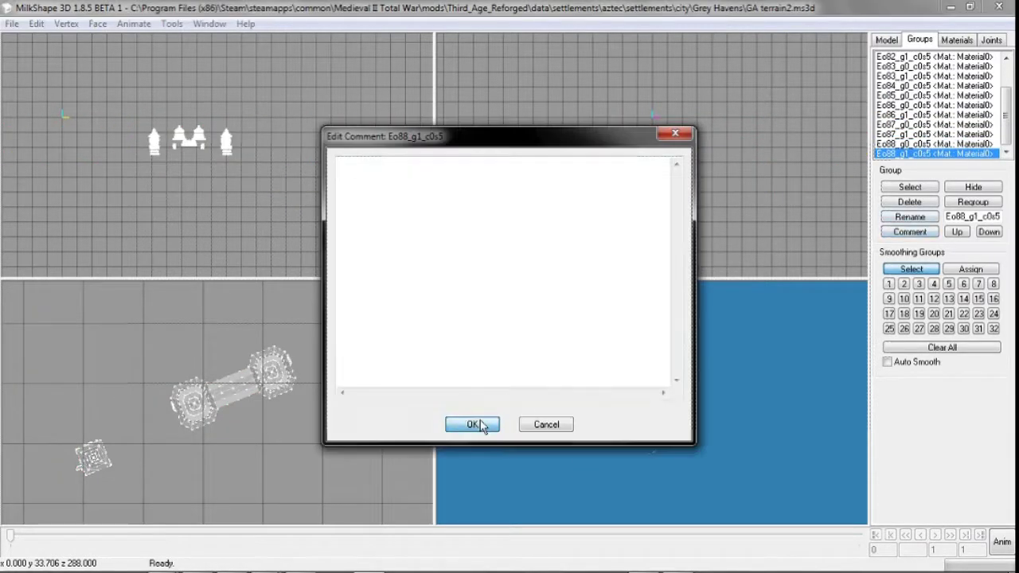
click(473, 424)
click(12, 23)
click(50, 90)
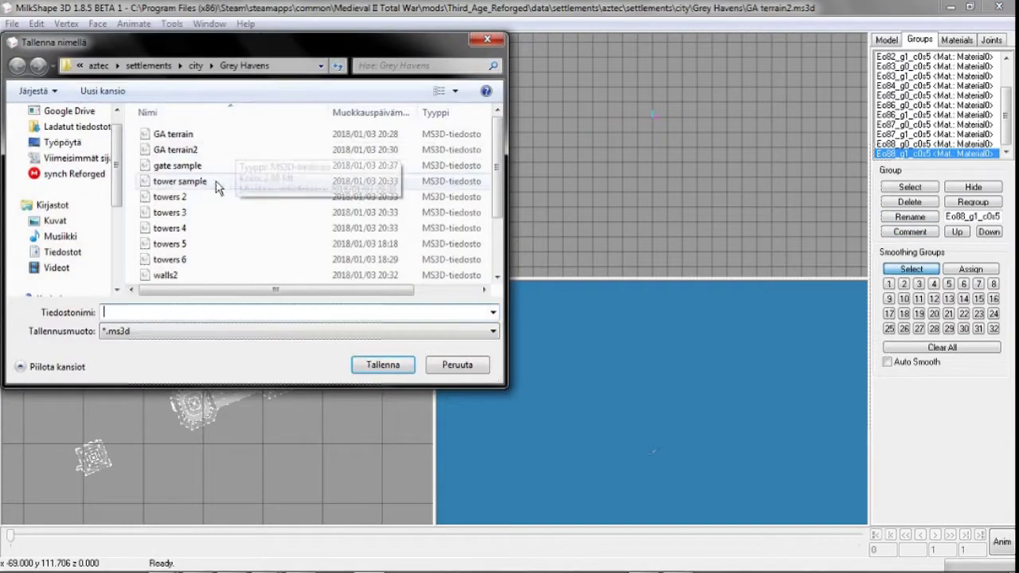
double_click(216, 184)
click(554, 301)
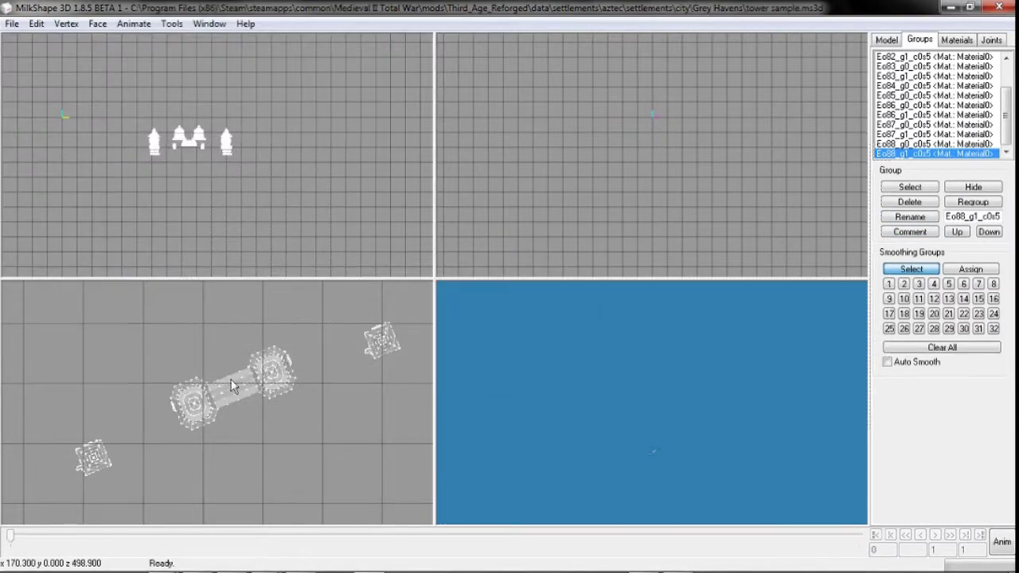
- Undo the deletion and the tower deselection to restore the full scene with everything selected
key(ctrl+z)
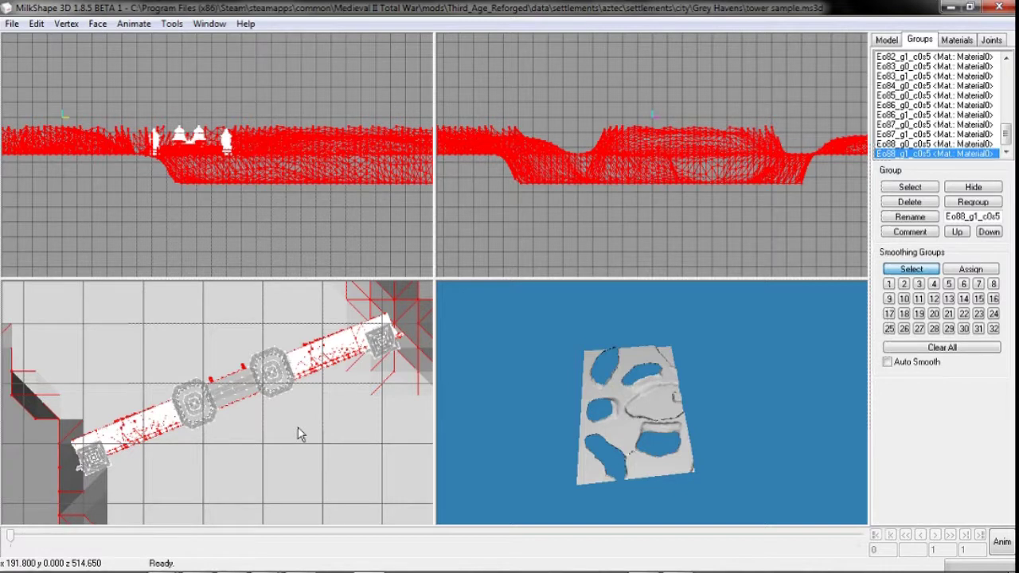
key(ctrl+z)
key(ctrl+y)
key(ctrl+z)
click(917, 95)
- Delete everything in the scene except the gate and wall groups Eo3 to Eo12
scroll(916, 102, up, 20)
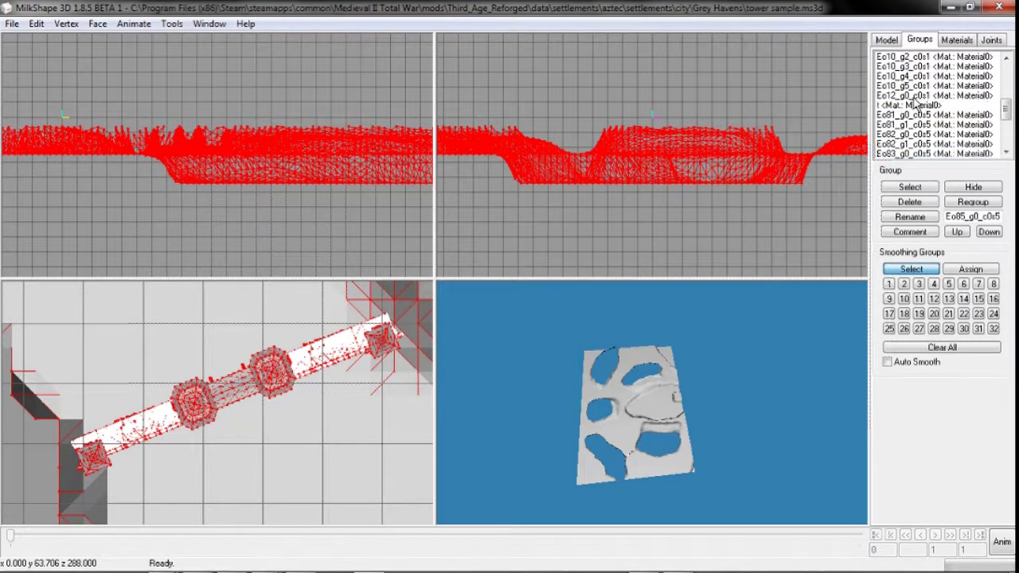
click(925, 67)
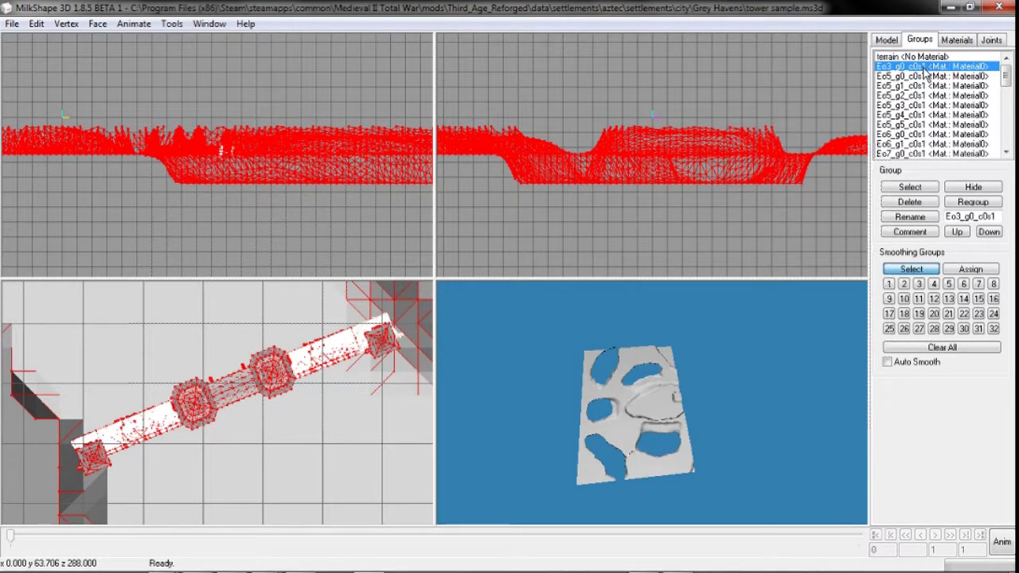
click(923, 77)
click(924, 86)
click(926, 95)
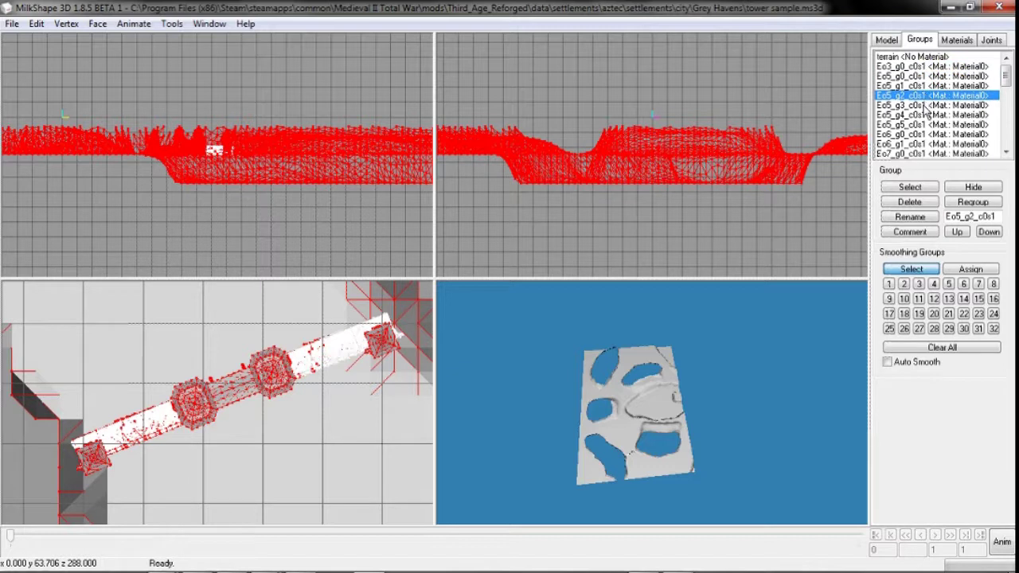
click(925, 105)
click(925, 115)
click(925, 125)
click(925, 134)
click(924, 144)
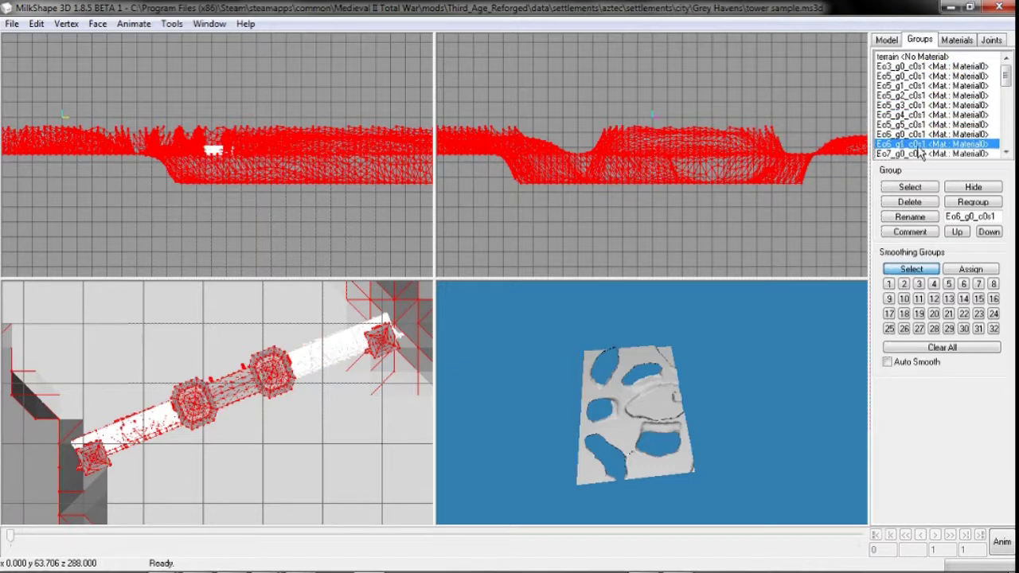
click(922, 153)
scroll(922, 155, down, 2)
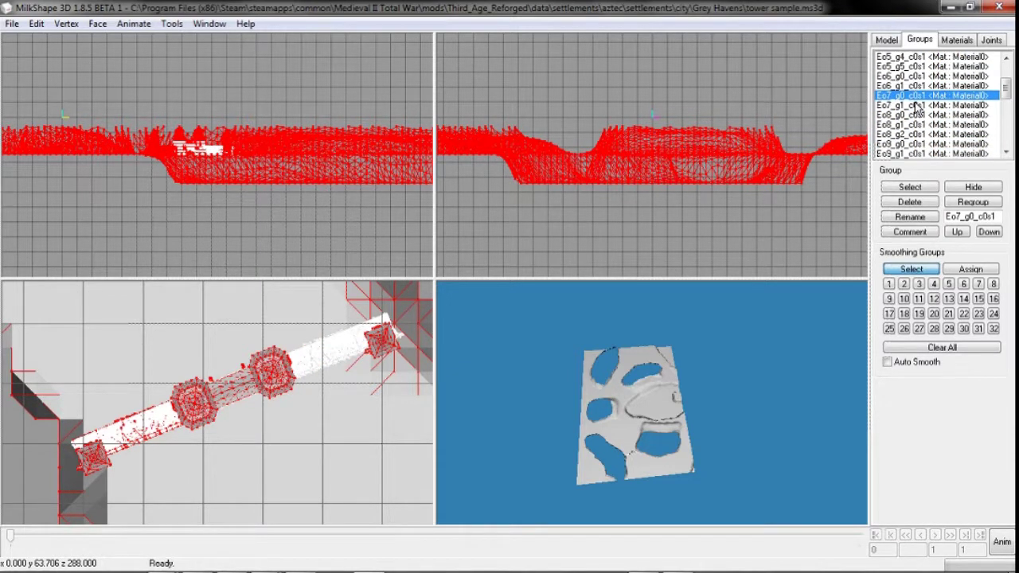
click(919, 105)
click(917, 115)
click(915, 125)
click(917, 135)
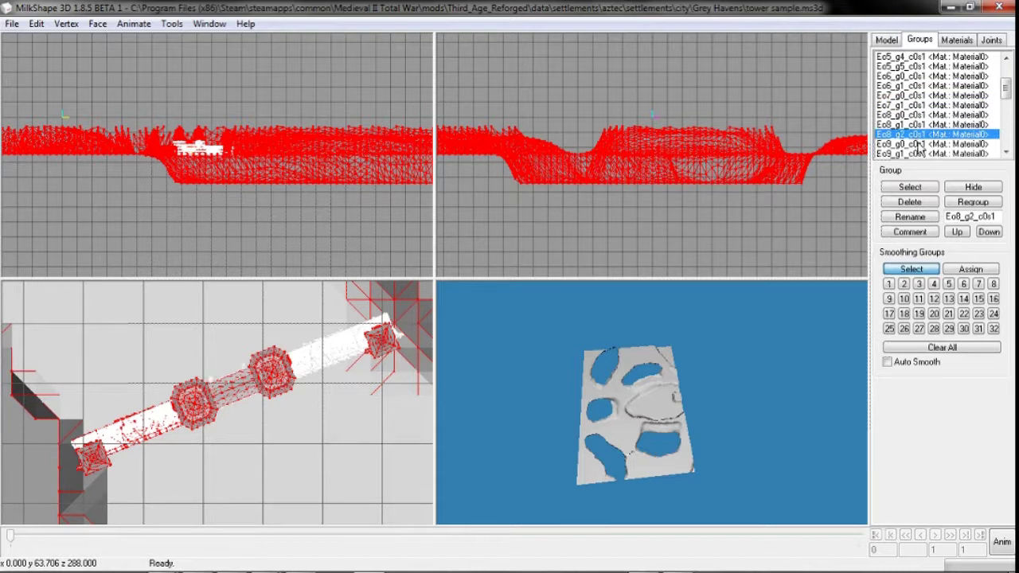
click(920, 144)
scroll(923, 114, down, 1)
click(921, 125)
click(921, 135)
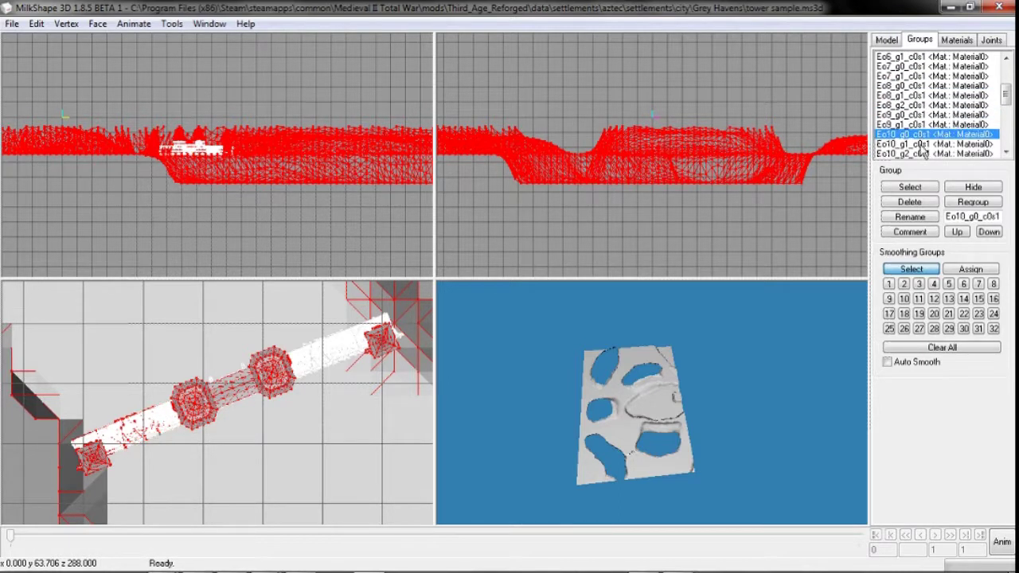
click(921, 144)
click(921, 154)
scroll(922, 151, down, 2)
click(912, 107)
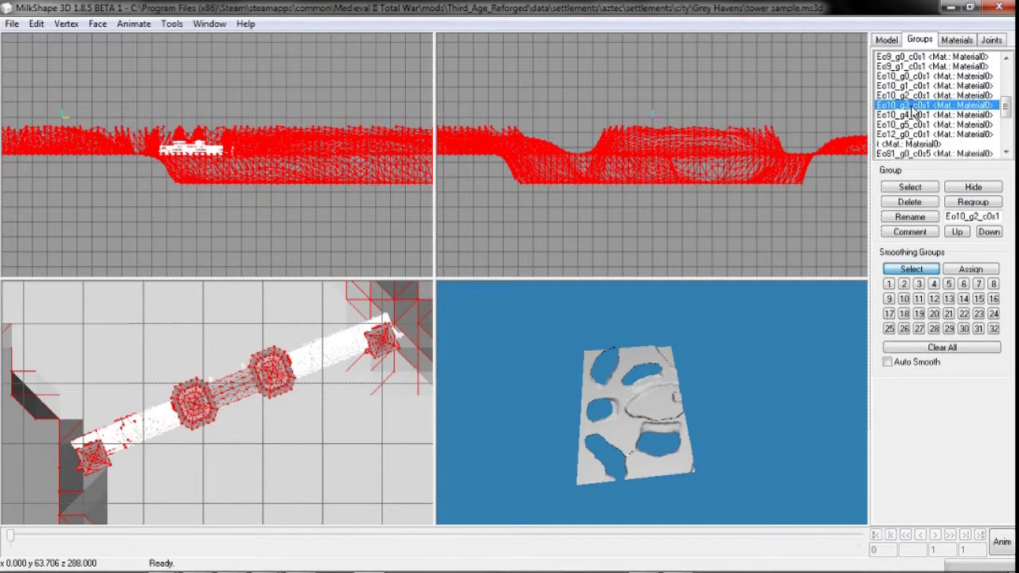
click(908, 116)
click(911, 125)
click(914, 134)
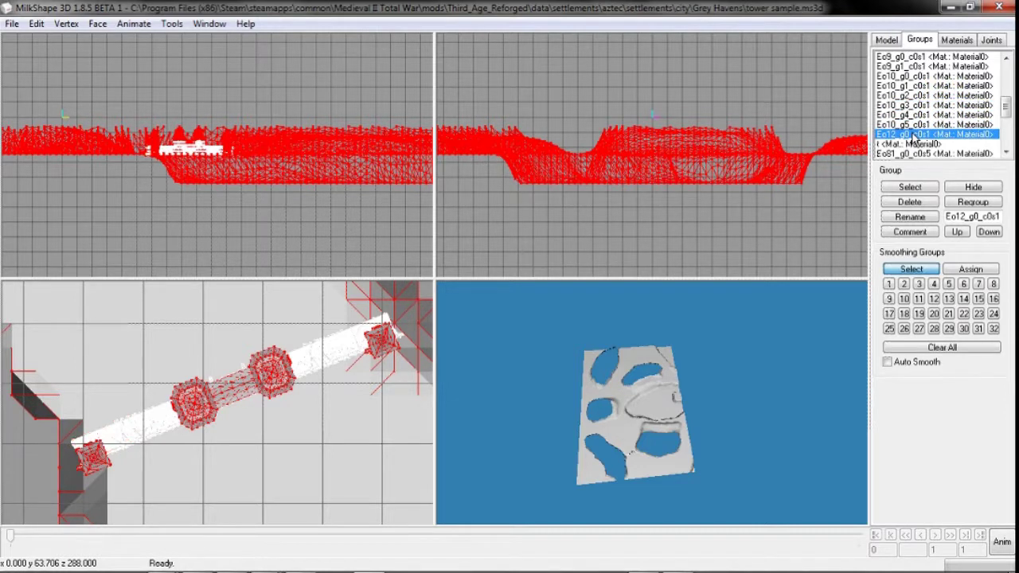
- Accept the empty comment of group Eo12_g0_c0s1 and save the model over gate sample.ms3d
click(909, 231)
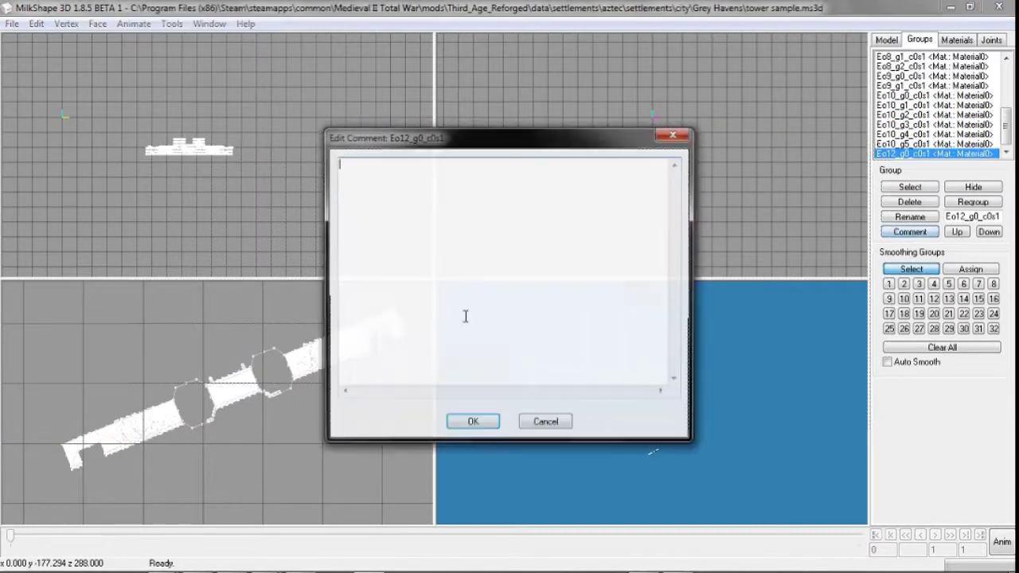
click(473, 421)
click(12, 23)
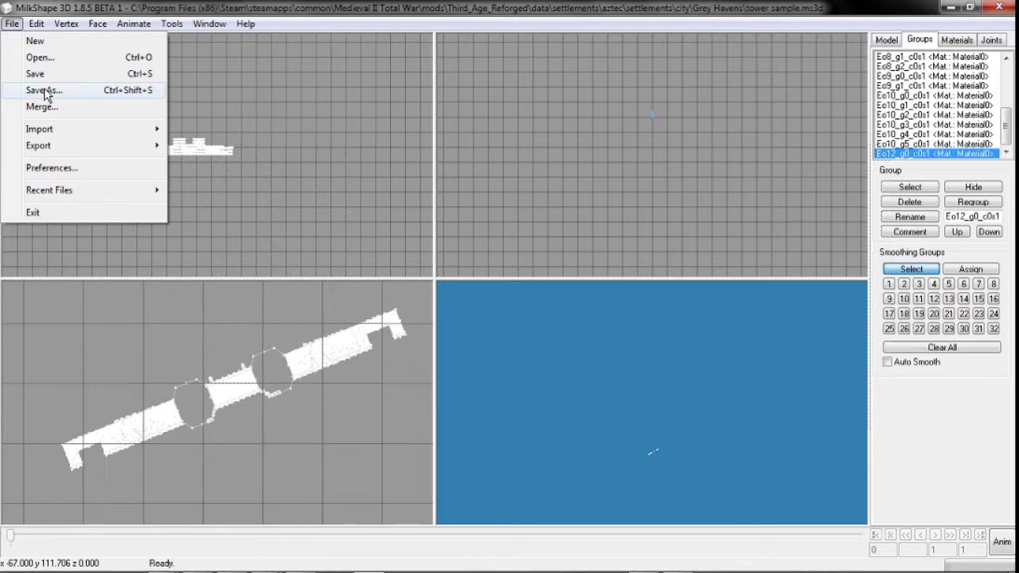
click(44, 91)
double_click(191, 165)
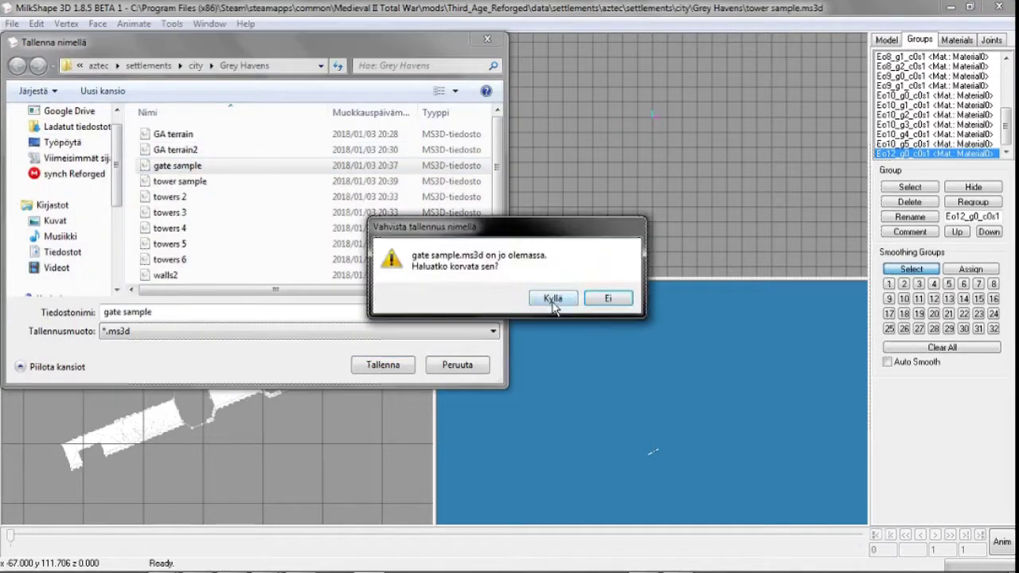
click(555, 299)
- Switch to IntegratedWorldTerrainEditor, try to replace structure 1 with gate sample.ms3d, and check the console for errors
mouse_move(284, 561)
click(342, 482)
click(882, 367)
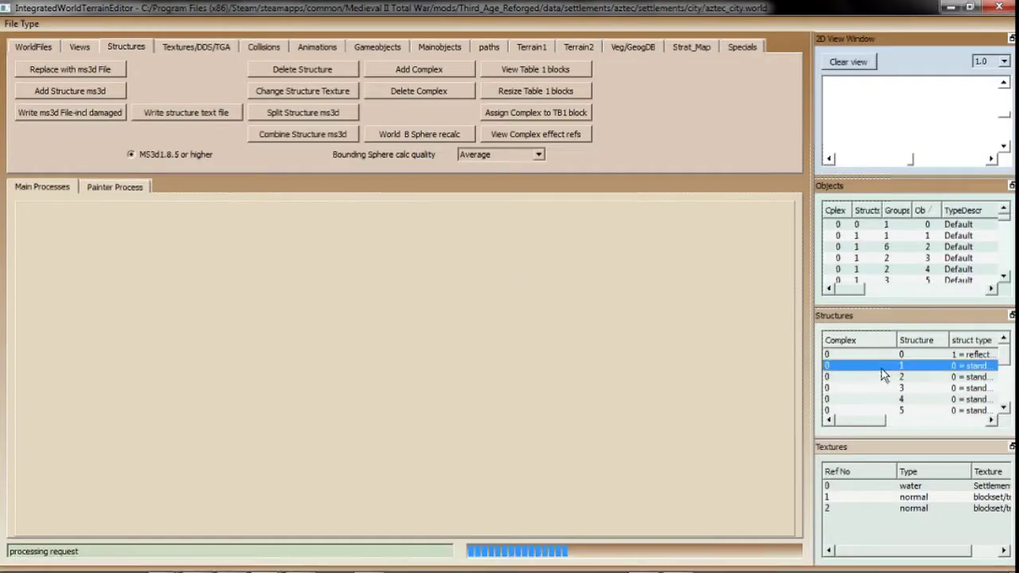
click(73, 69)
double_click(202, 154)
mouse_move(280, 565)
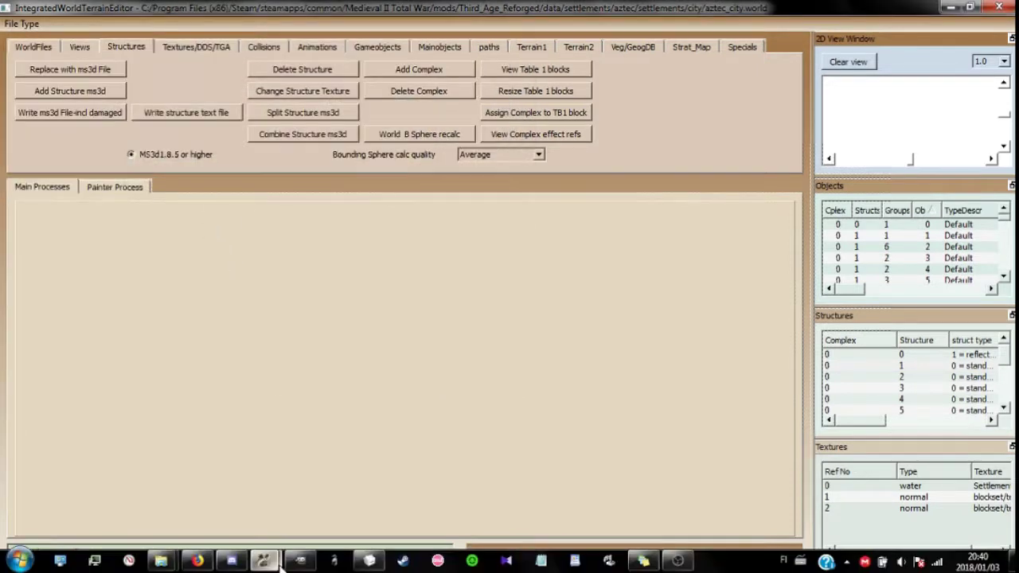
click(191, 477)
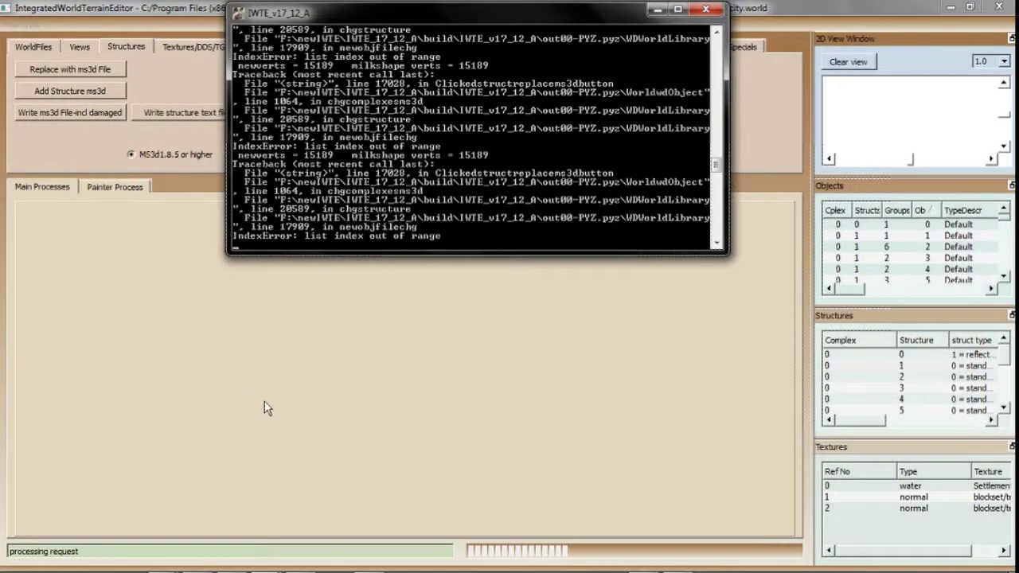
click(425, 396)
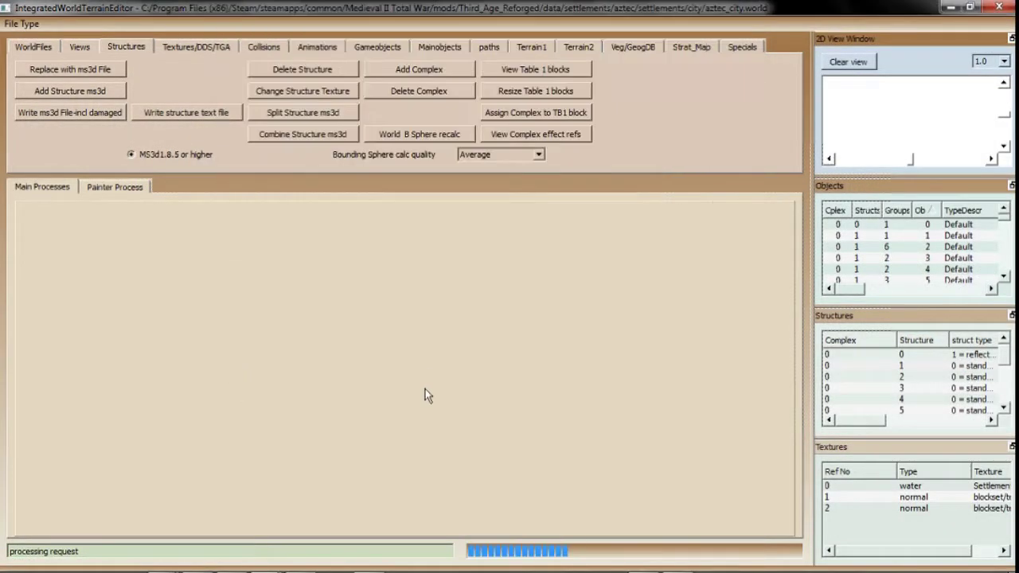
- Replace structure 2 with tower sample.ms3d and check the console for errors
click(921, 379)
click(70, 91)
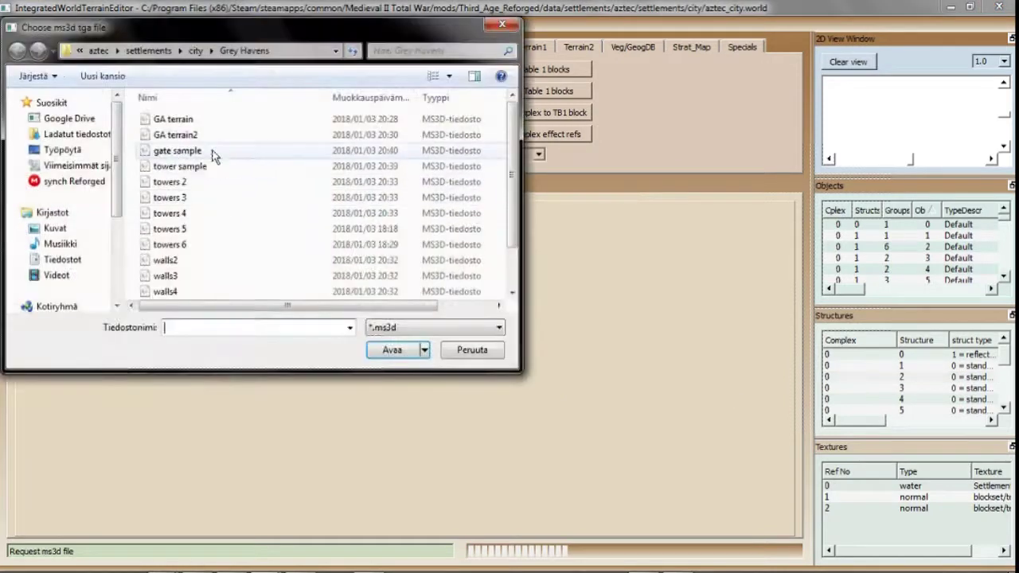
double_click(202, 168)
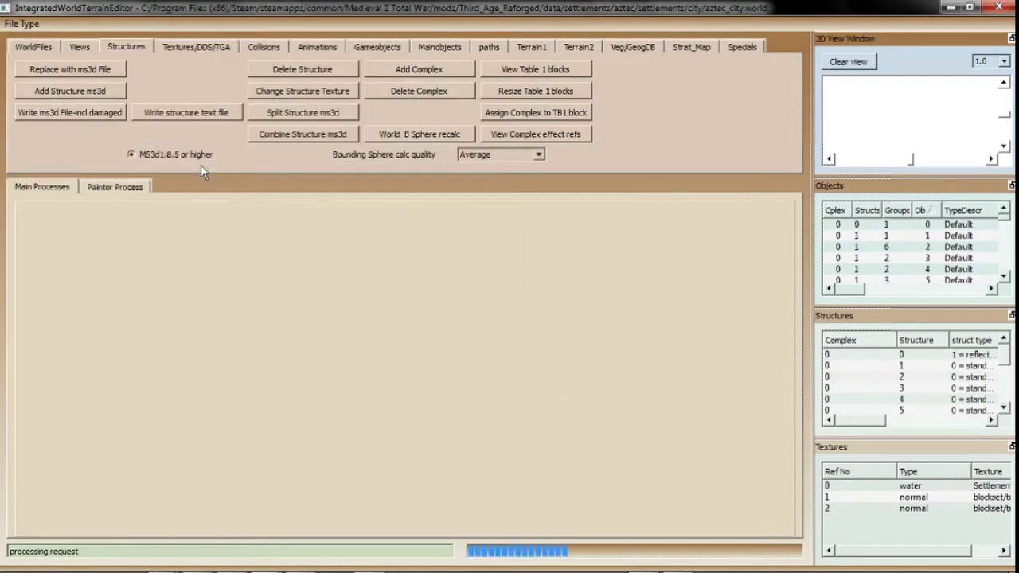
mouse_move(294, 561)
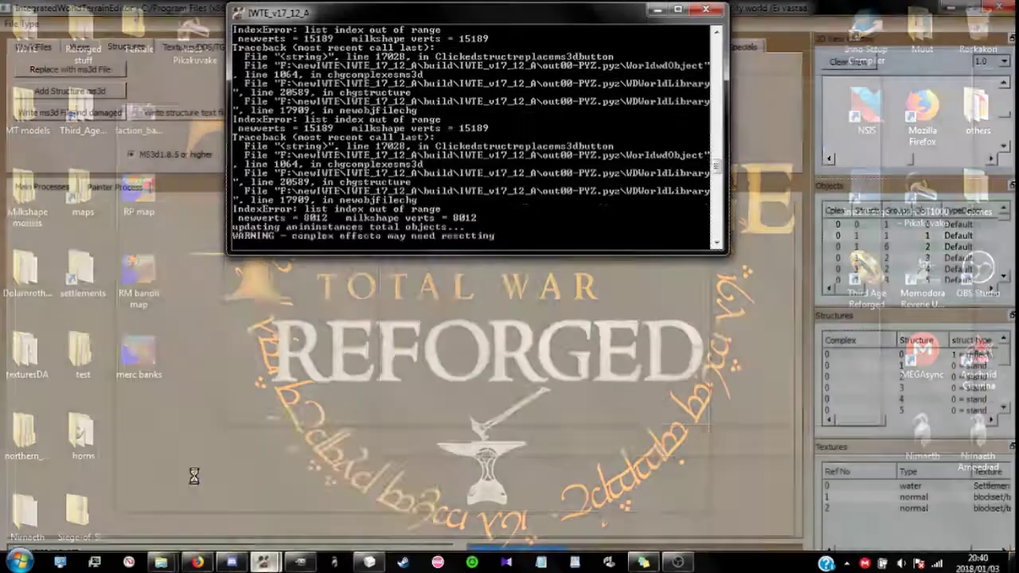
click(193, 472)
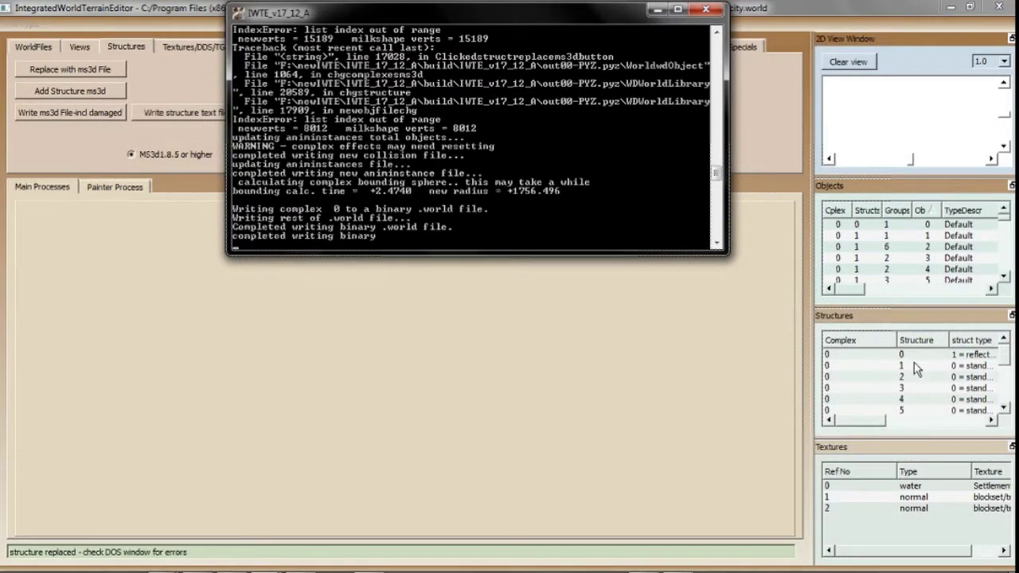
- Delete structure 1 and add gate sample.ms3d as a new 0 = standard structure with a normal blockset texture
click(915, 367)
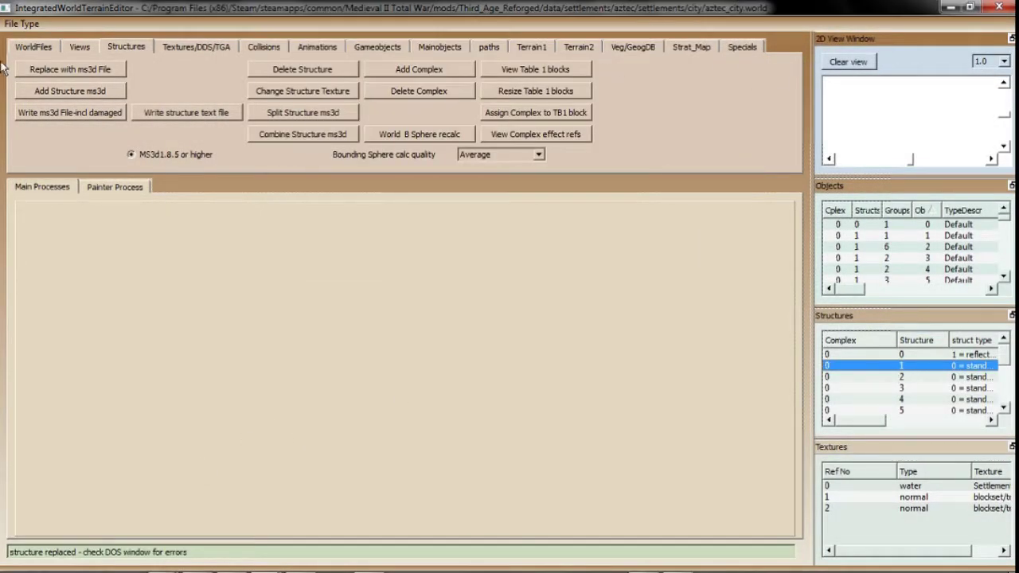
click(124, 91)
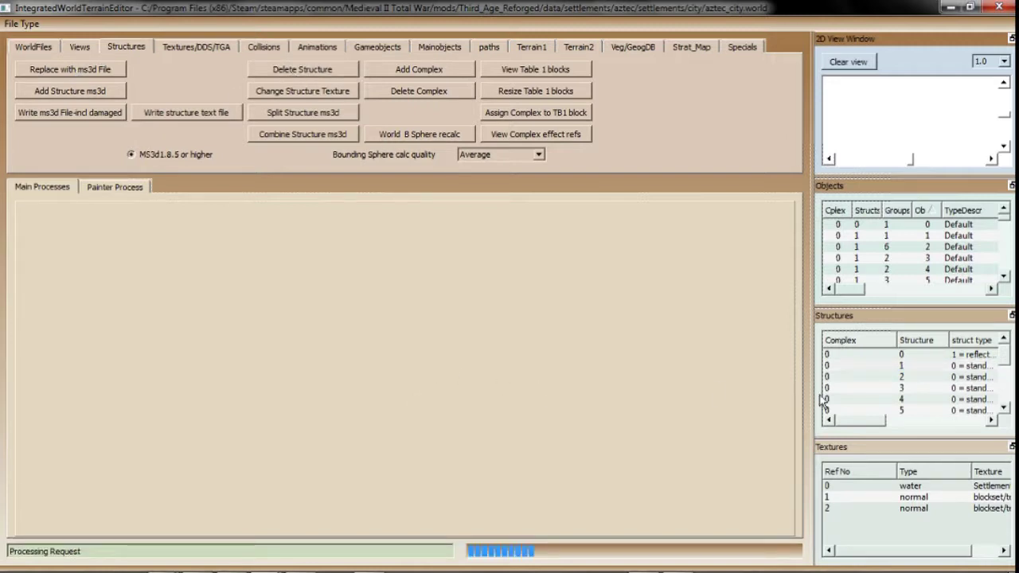
click(901, 366)
click(98, 95)
click(307, 256)
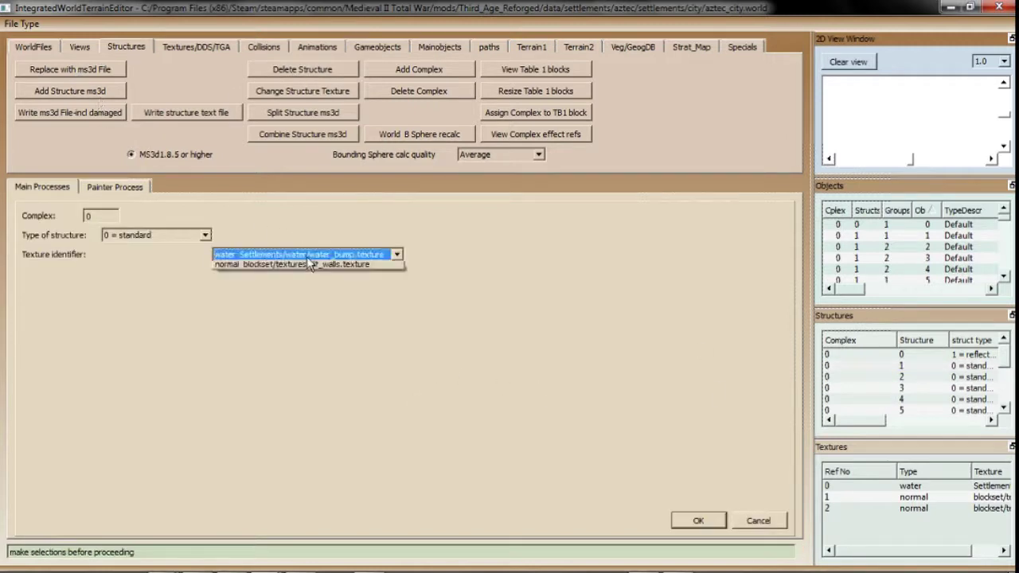
click(311, 277)
click(698, 520)
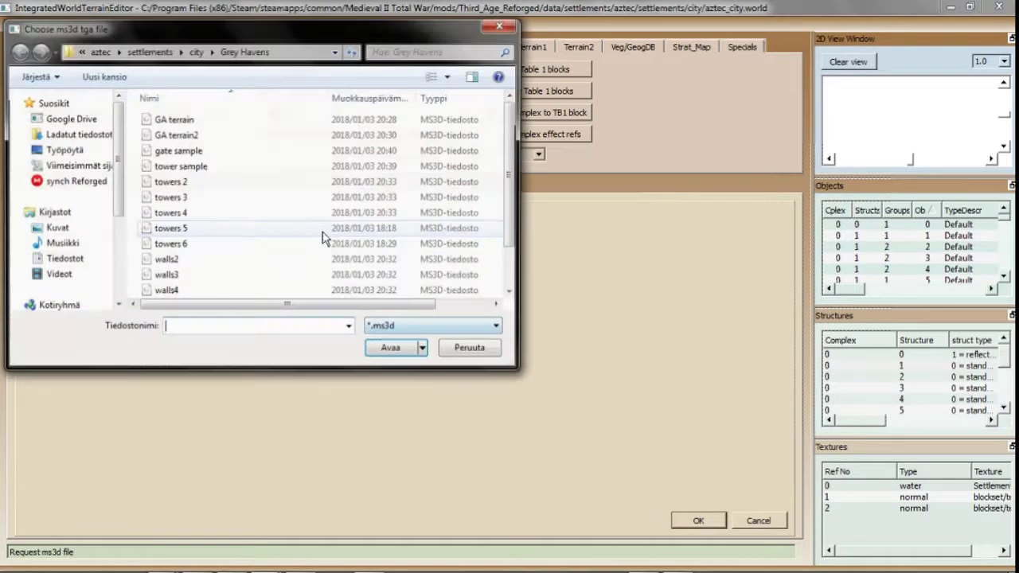
double_click(223, 151)
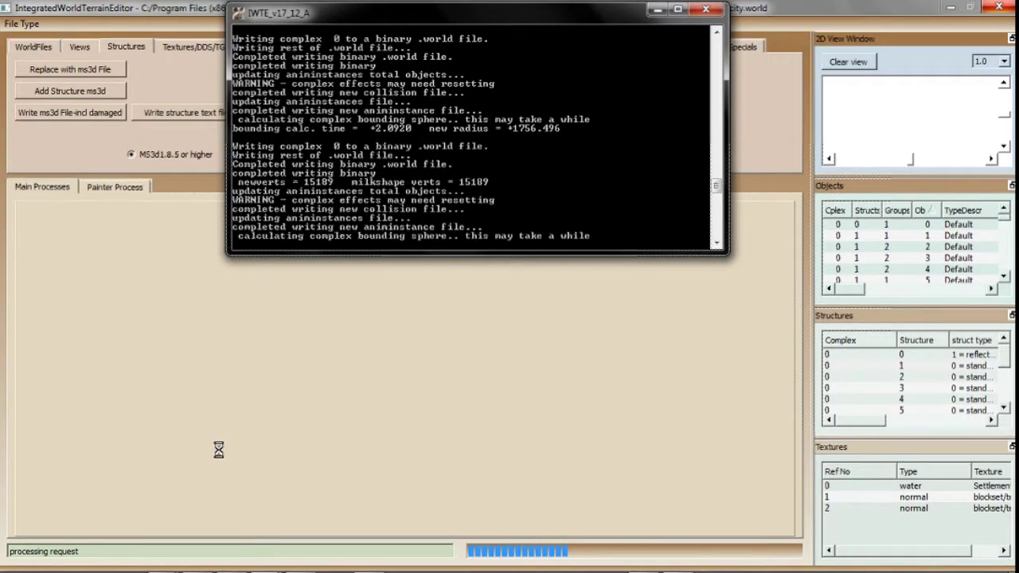
- Inspect the structures in the 3D world view, both on their own and together with the terrain
click(79, 46)
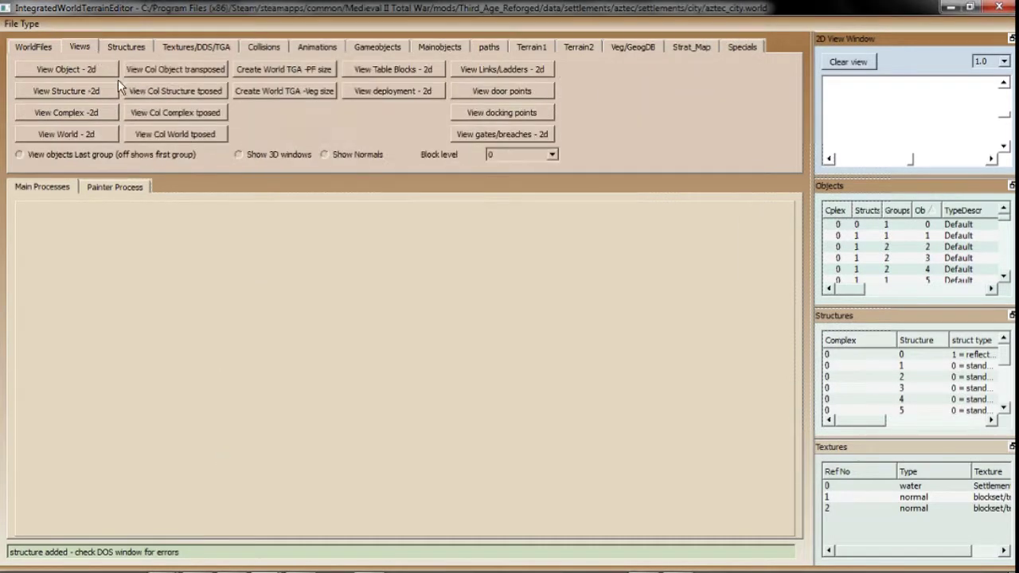
click(48, 134)
drag(386, 370, 499, 227)
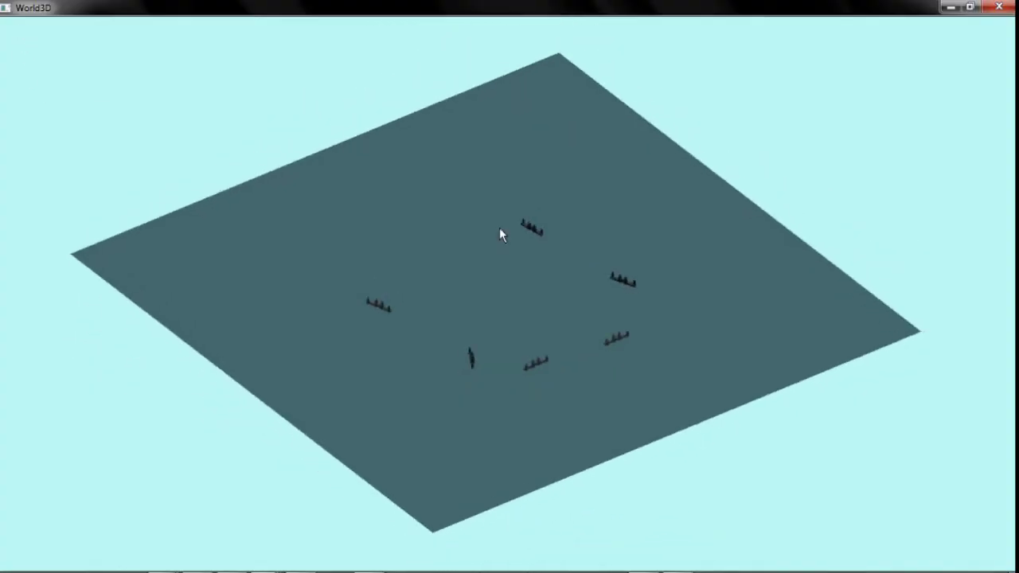
click(946, 7)
click(22, 23)
mouse_move(40, 46)
click(183, 41)
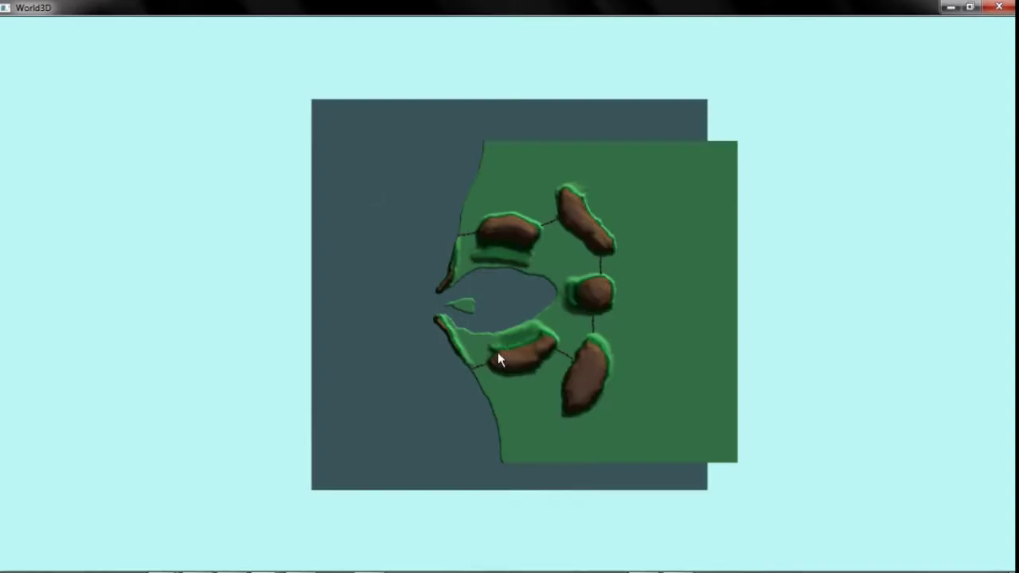
mouse_move(495, 358)
mouse_down()
mouse_move(374, 287)
mouse_move(494, 381)
mouse_move(129, 269)
mouse_move(198, 370)
mouse_move(225, 382)
mouse_move(189, 359)
mouse_move(513, 324)
mouse_move(578, 335)
mouse_up()
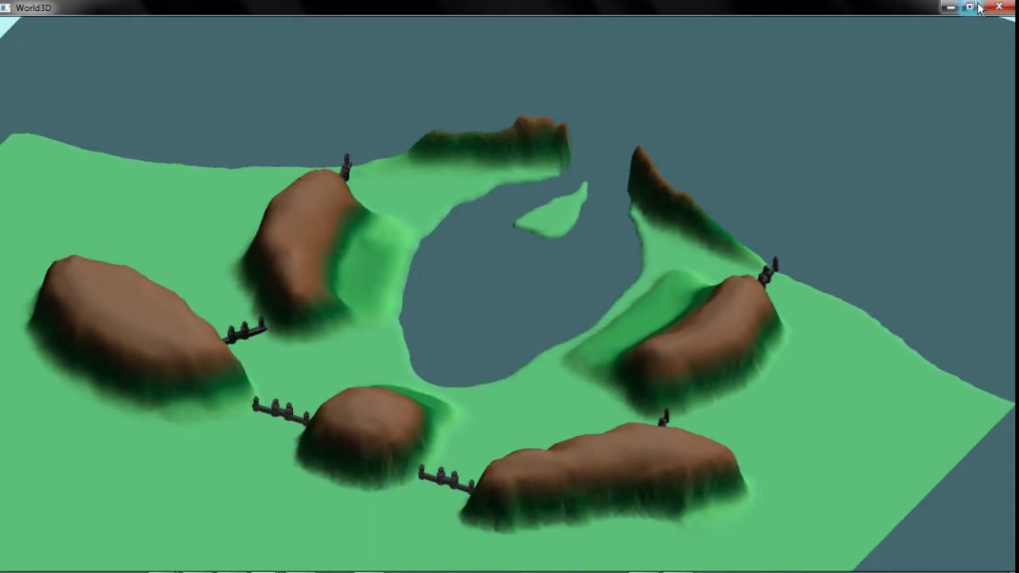
click(999, 7)
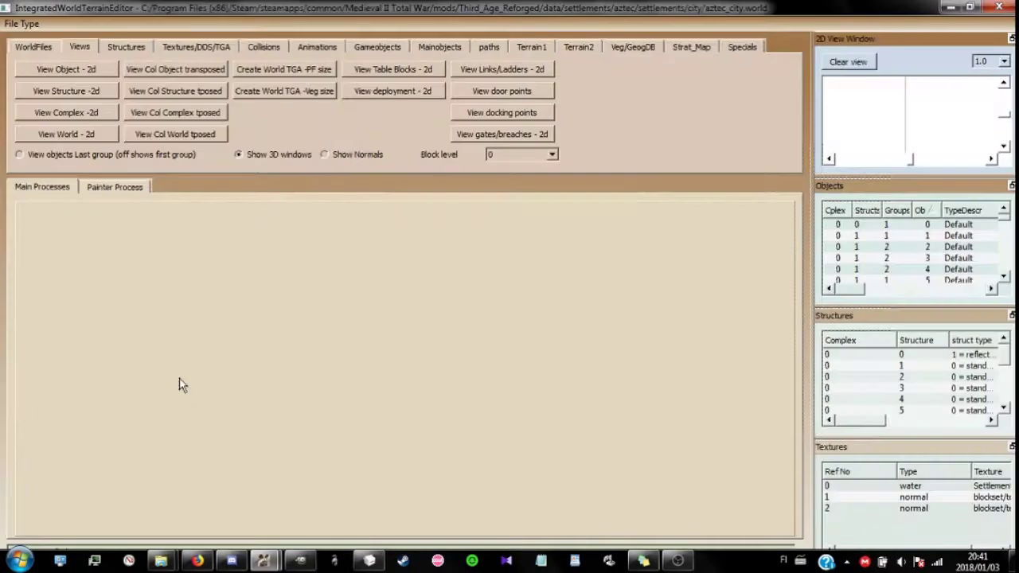
- Switch to the city folder and delete aztec_city.animinstances, aztec_city.world and aztec_city.worldcollision, closing IntegratedWorldTerrainEditor to release the locked file
click(163, 560)
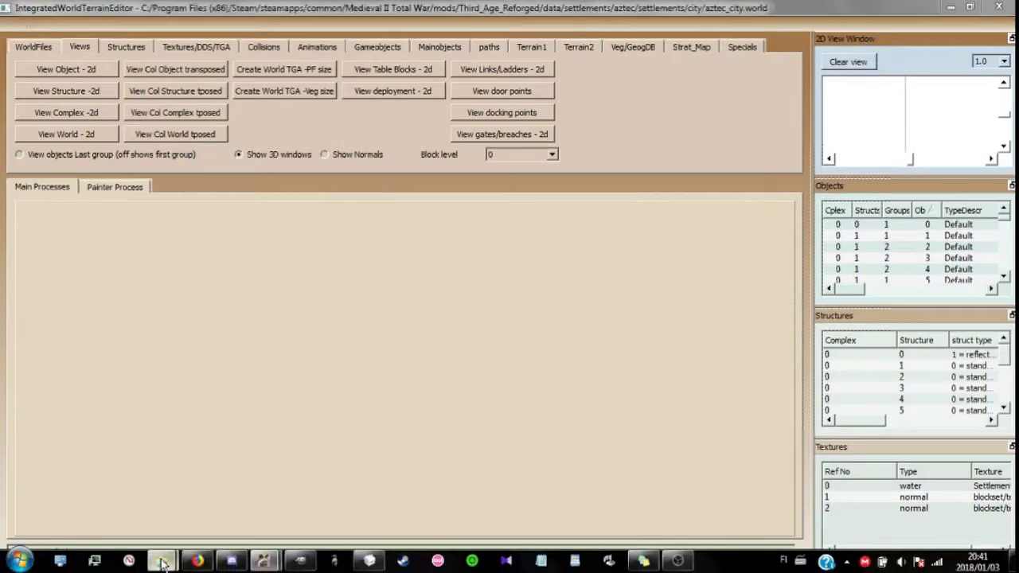
click(408, 139)
click(341, 243)
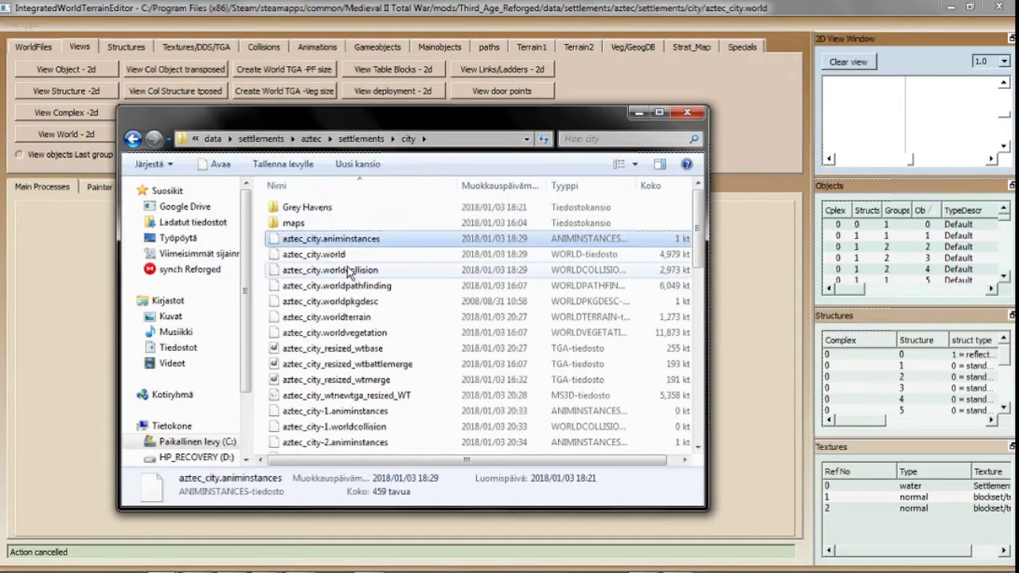
shift+click(348, 269)
key(Delete)
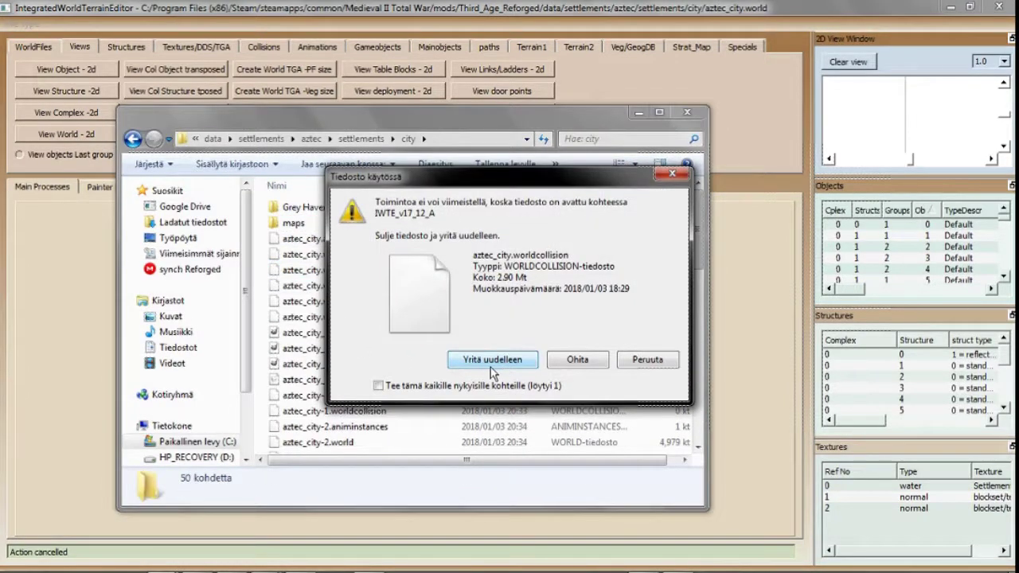
right_click(263, 561)
click(244, 527)
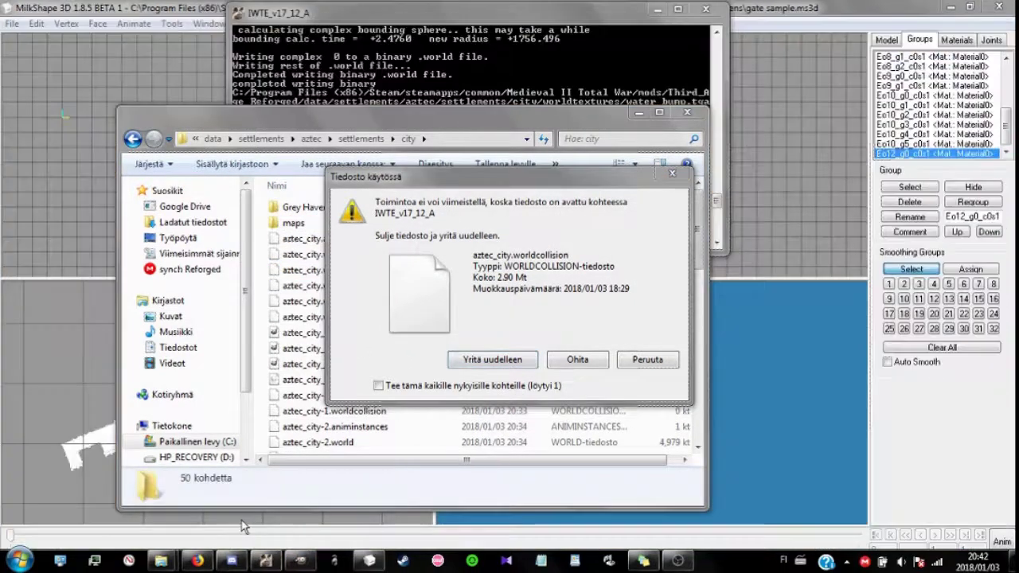
click(487, 361)
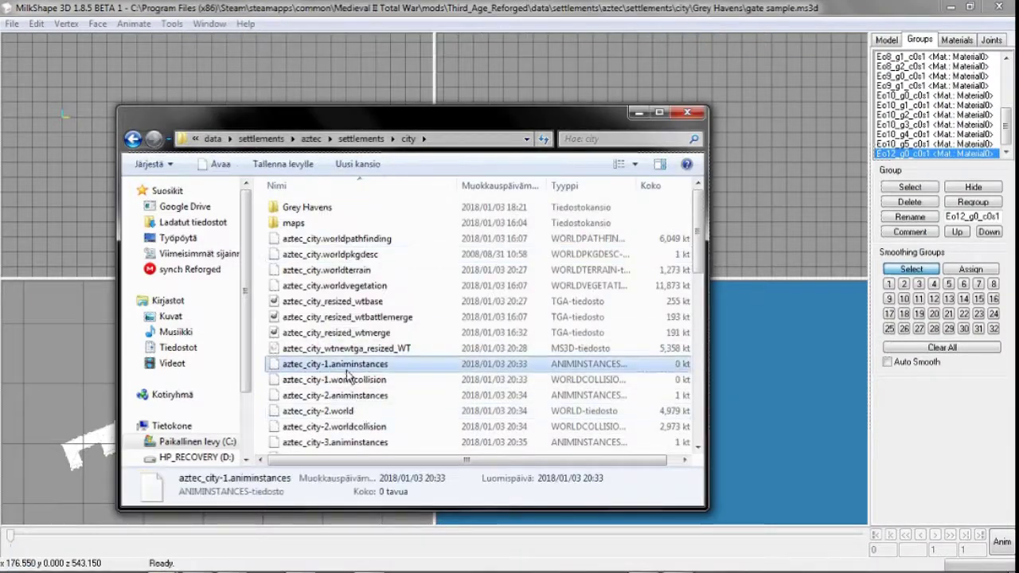
- Delete all the numbered animinstances, world and worldcollision files from aztec_city-1 to aztec_city-13
scroll(350, 382, down, 10)
shift+click(347, 398)
key(Delete)
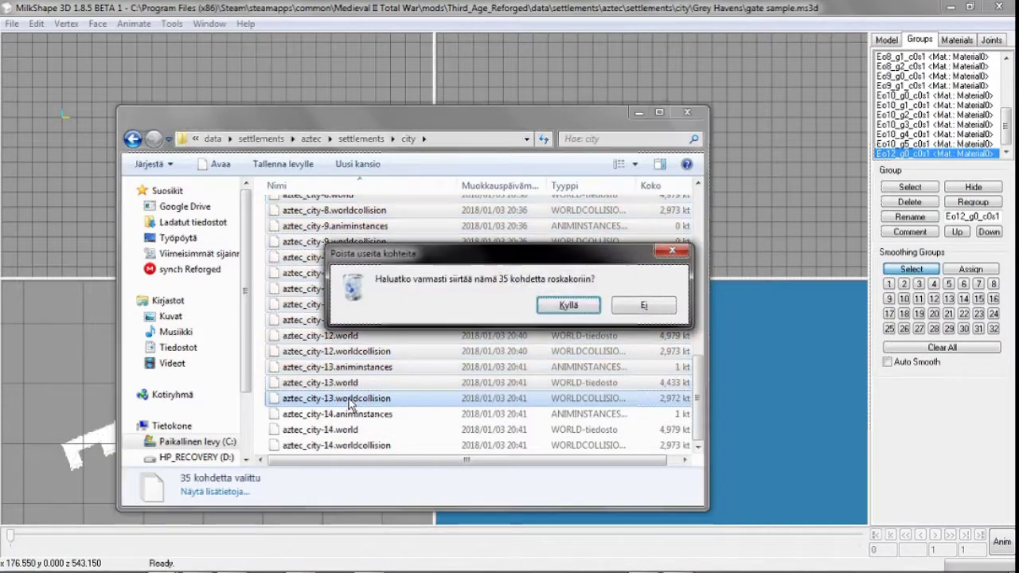
key(Return)
- Rename the aztec_city-14 animinstances, world and worldcollision files to aztec_city, reusing the base name of aztec_city.worldterrain
click(295, 272)
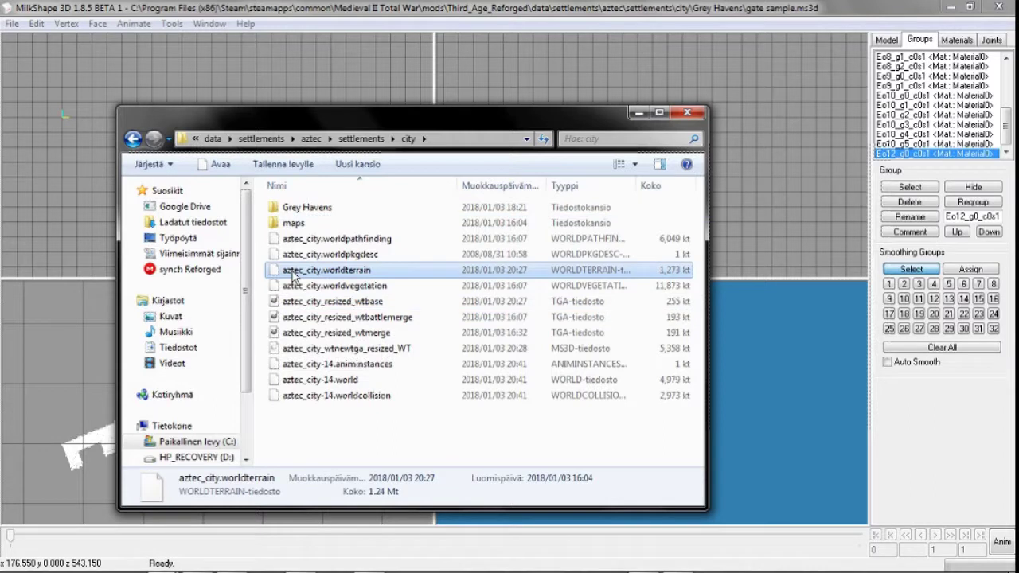
key(F2)
key(ctrl+c)
click(289, 367)
key(F2)
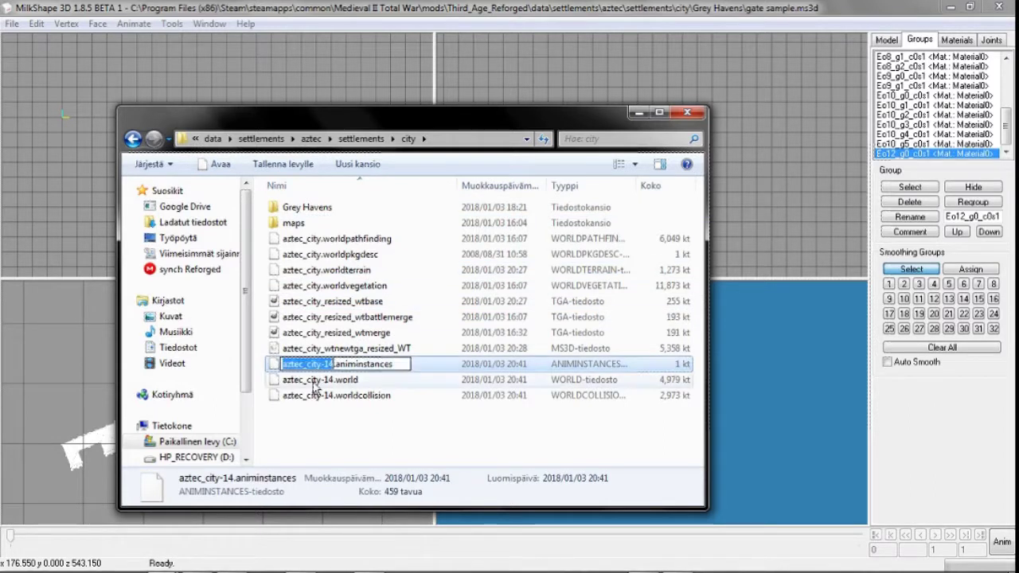
key(ctrl+v)
click(313, 382)
key(F2)
key(ctrl+v)
click(299, 399)
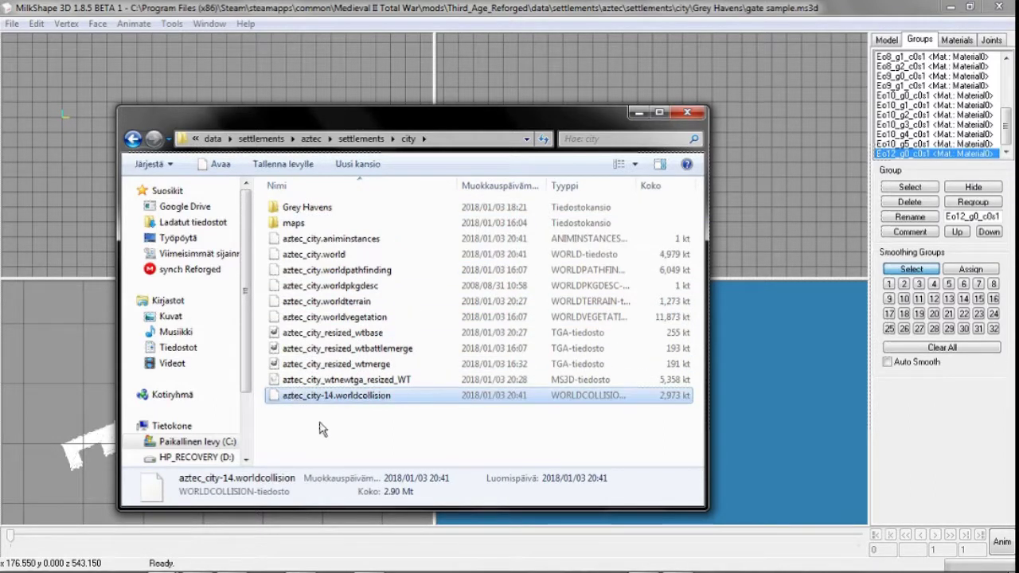
key(F2)
key(ctrl+v)
click(320, 424)
- Delete the MS3D file aztec_city_wtnewtga_resized_WT from the city folder
click(319, 401)
key(Delete)
key(Return)
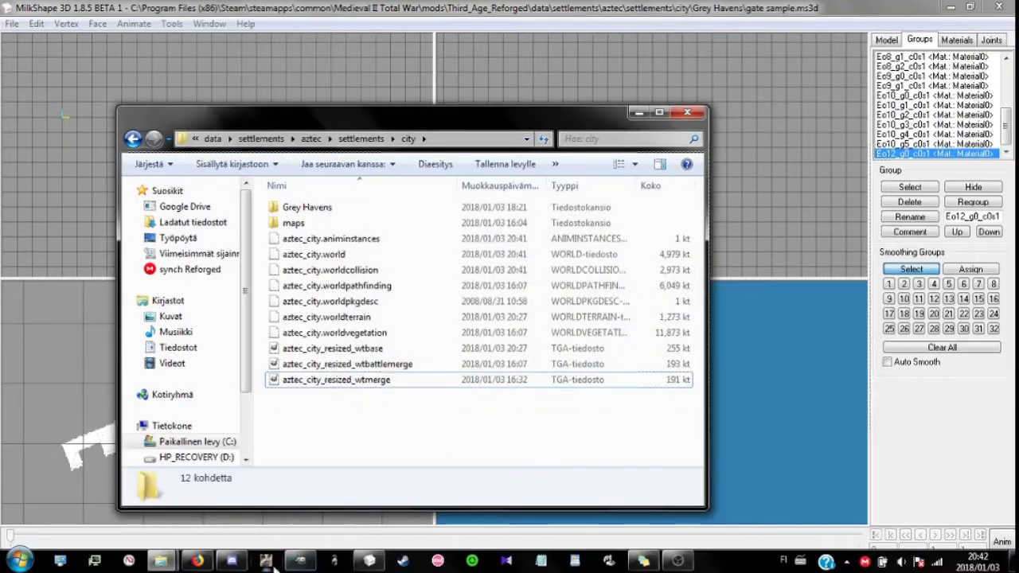
- Reopen IntegratedWorldTerrainEditor and reposition its console window
click(273, 566)
drag(401, 149, 500, 27)
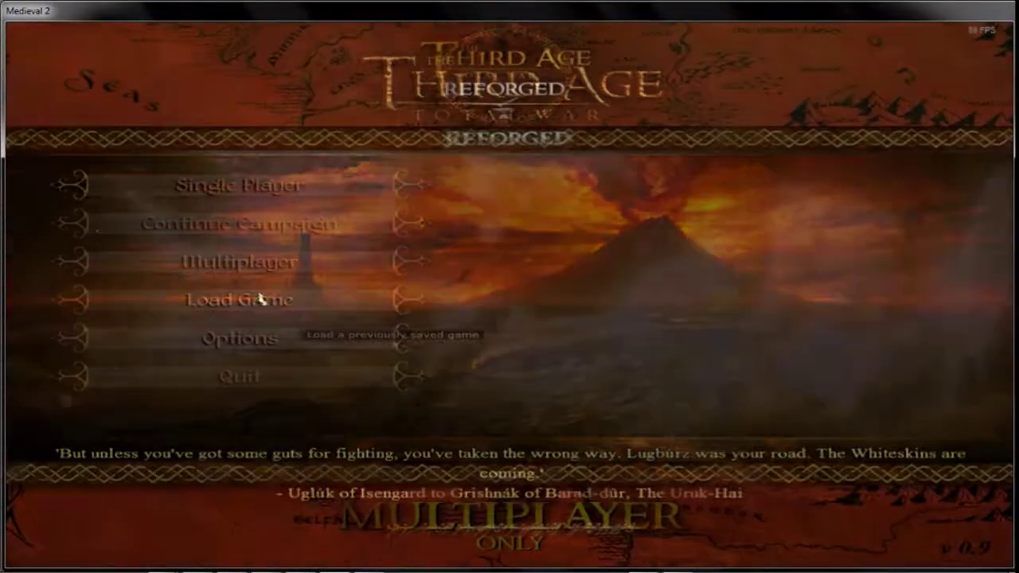
click(269, 295)
click(353, 263)
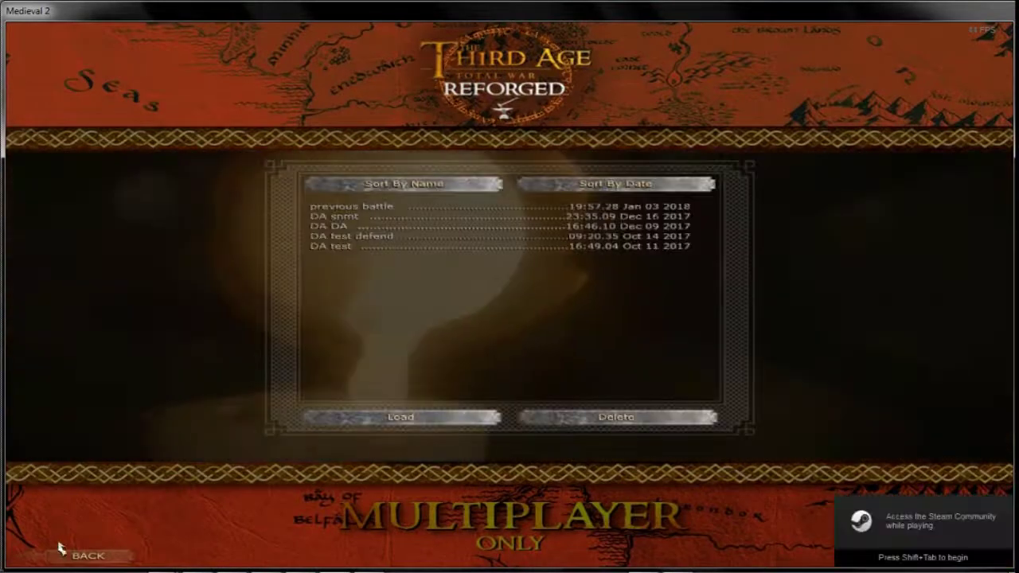
click(79, 554)
click(80, 555)
- Set up a single-player custom siege assault battle in Medieval 2 on Dol Amroth with settlement level City, choosing the settlement culture
click(239, 184)
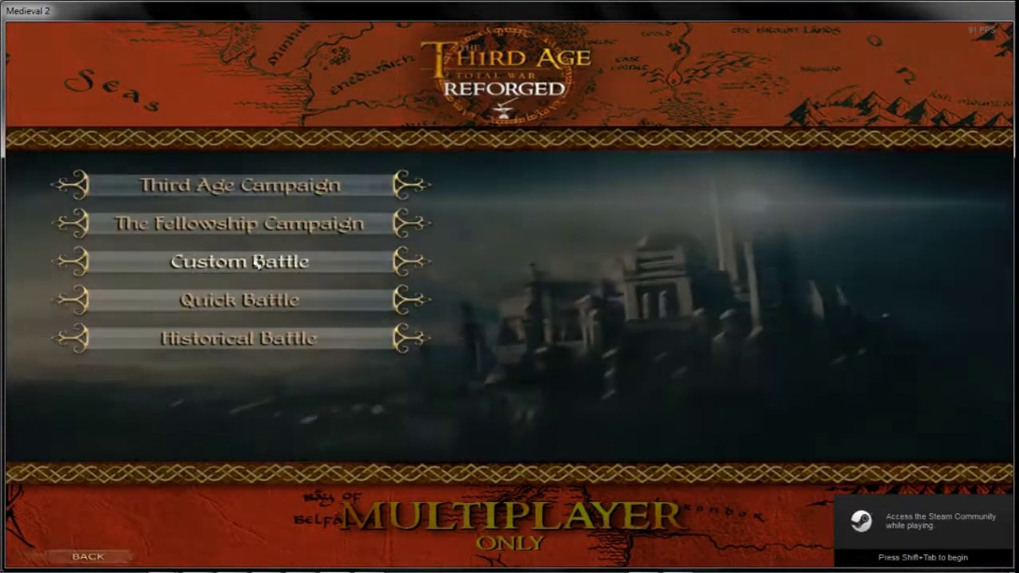
click(239, 262)
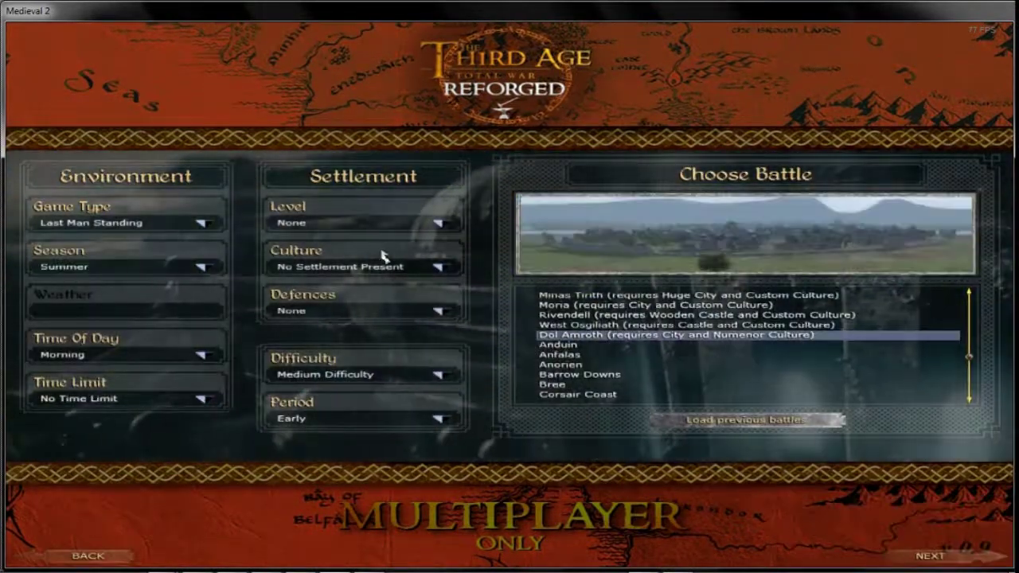
click(374, 222)
click(342, 293)
click(325, 266)
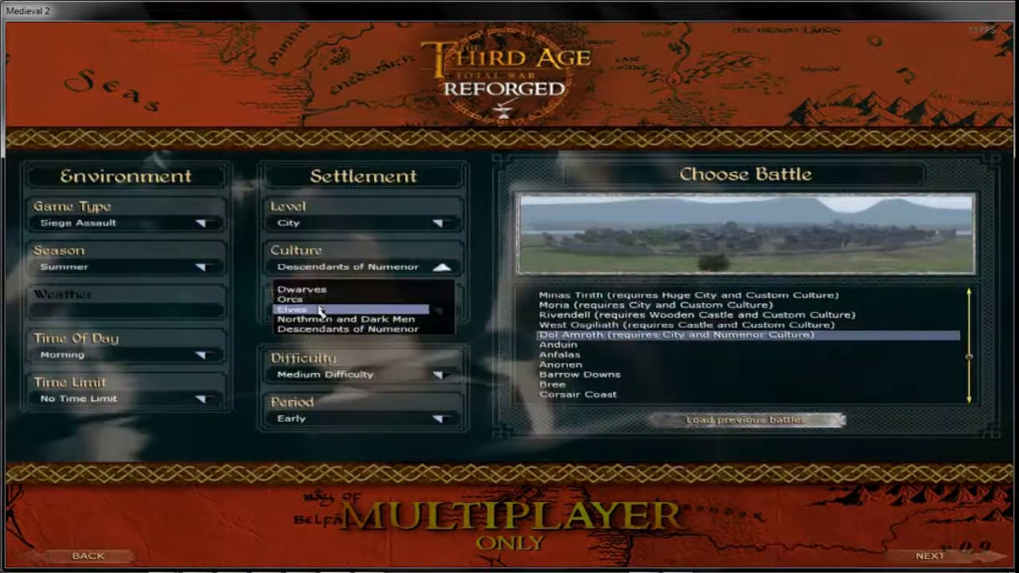
click(319, 320)
click(358, 266)
click(303, 310)
click(924, 555)
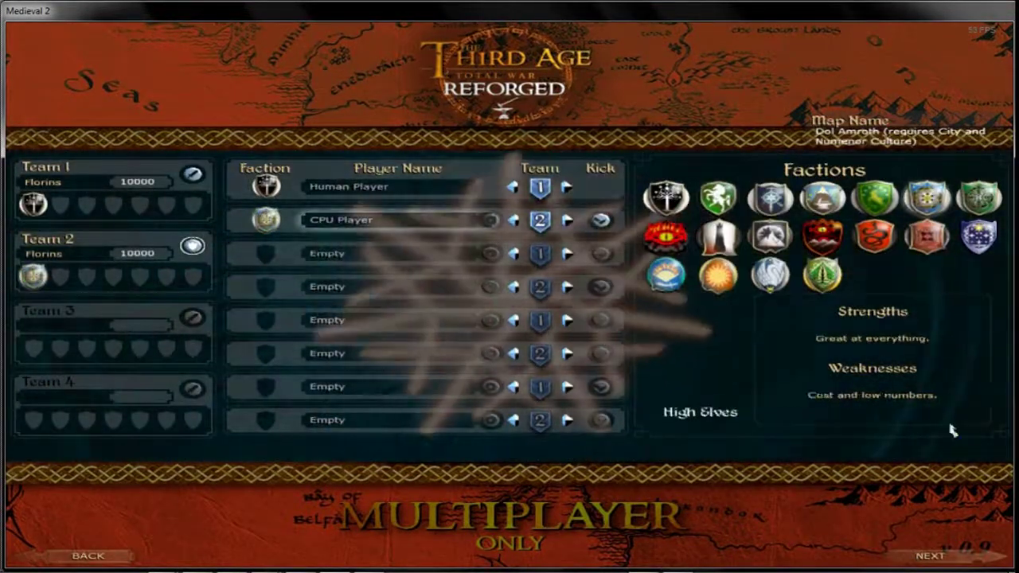
- Accept the factions and save the custom battle setup as GA test
click(943, 551)
click(740, 399)
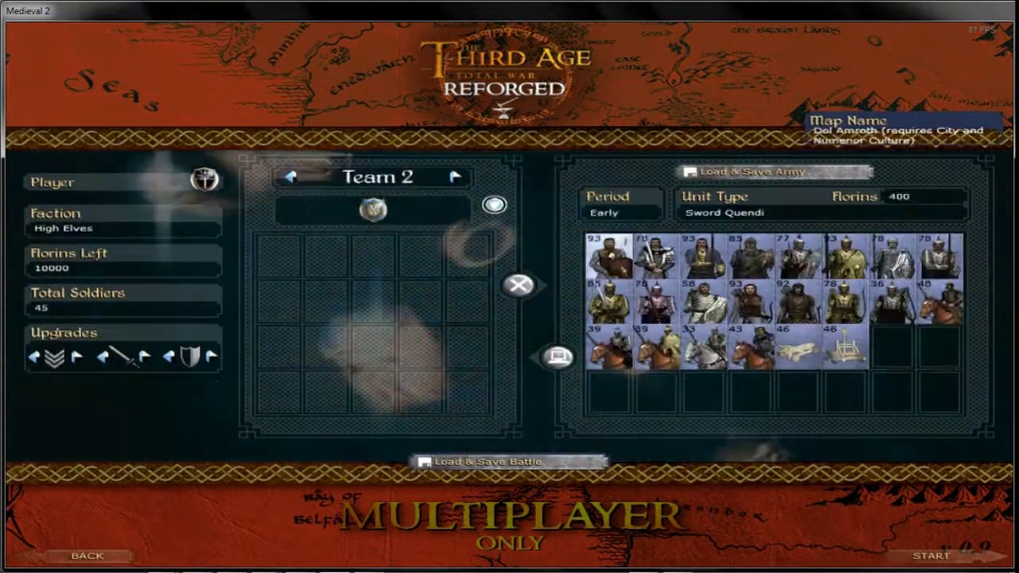
click(513, 462)
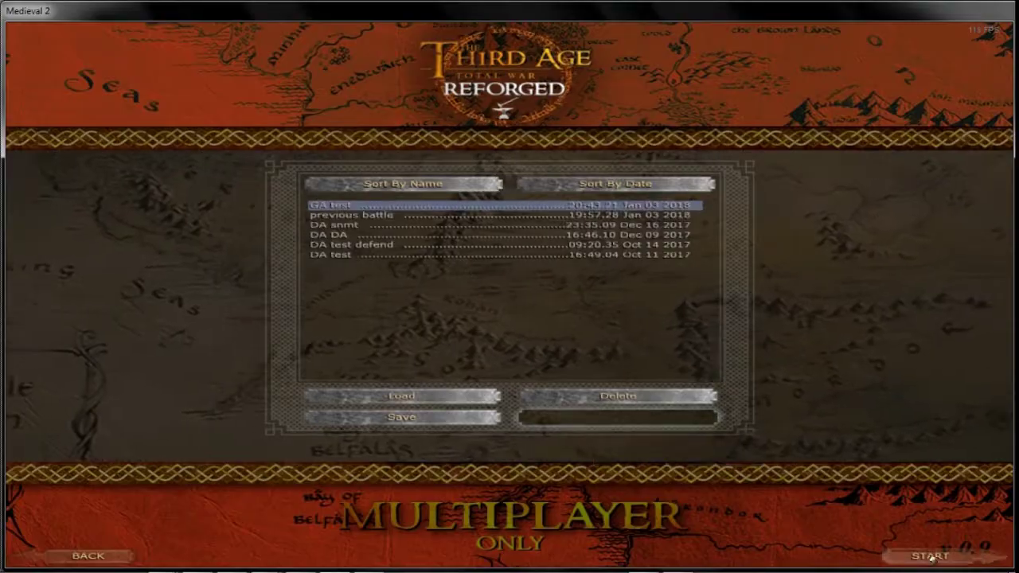
- Start the battle and its deployment, and fly around the map to examine the walls, towers, hills and harbour
click(929, 556)
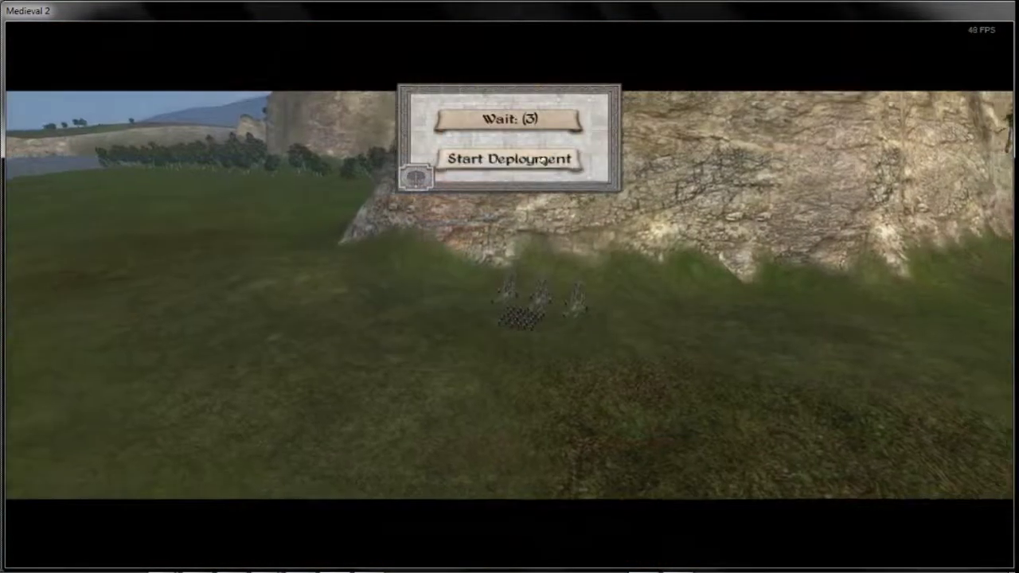
click(538, 164)
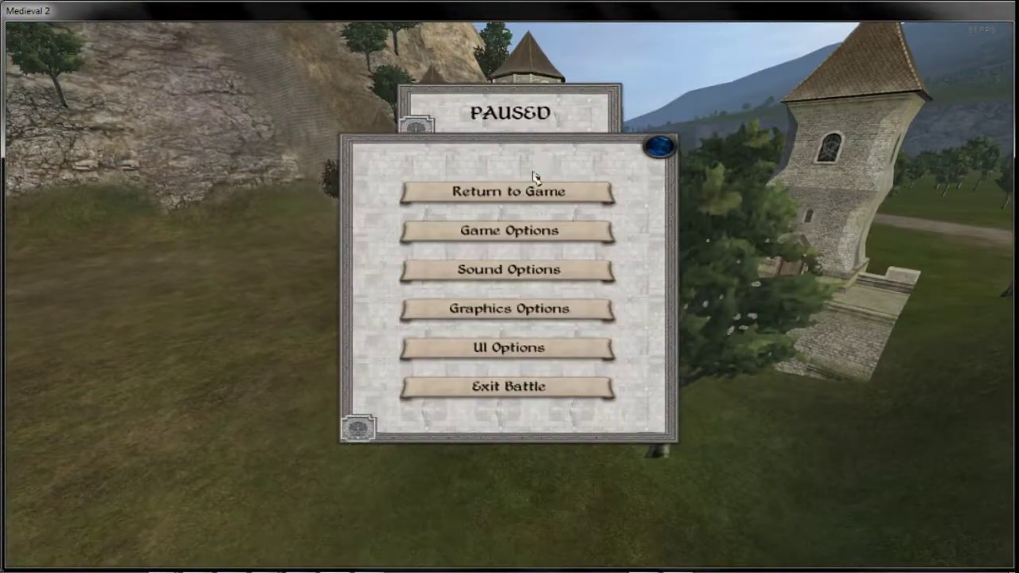
click(531, 191)
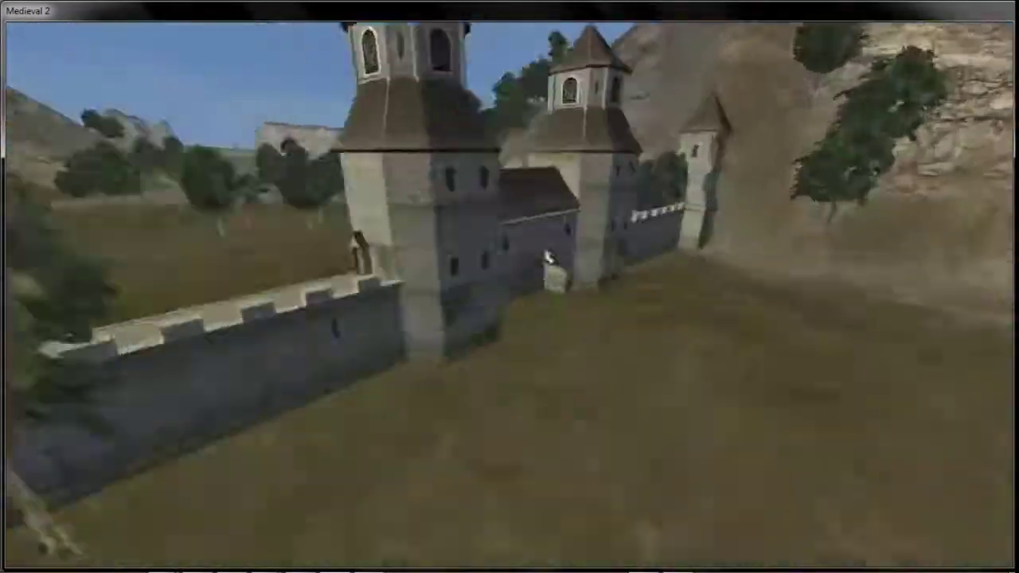
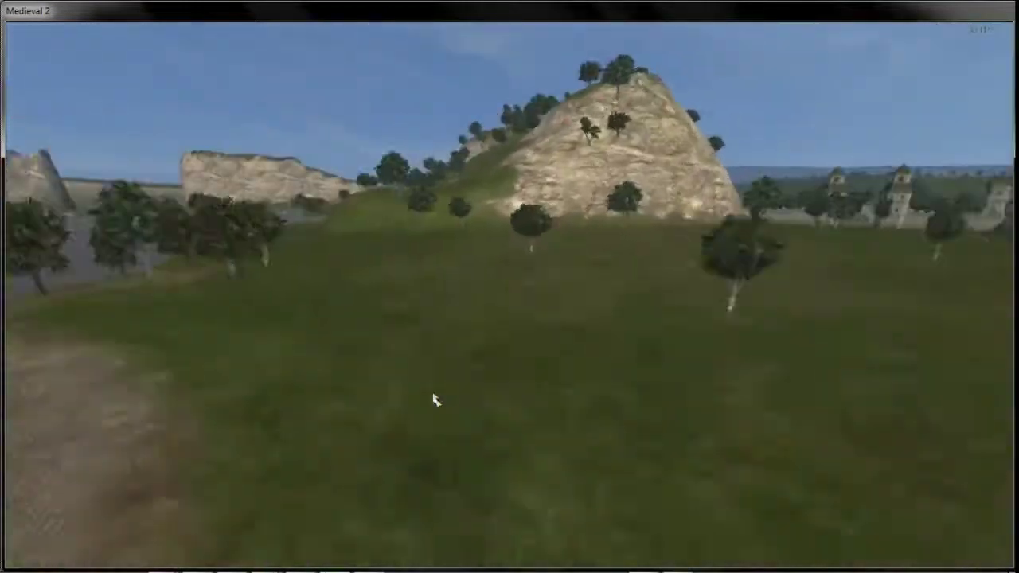
key(a)
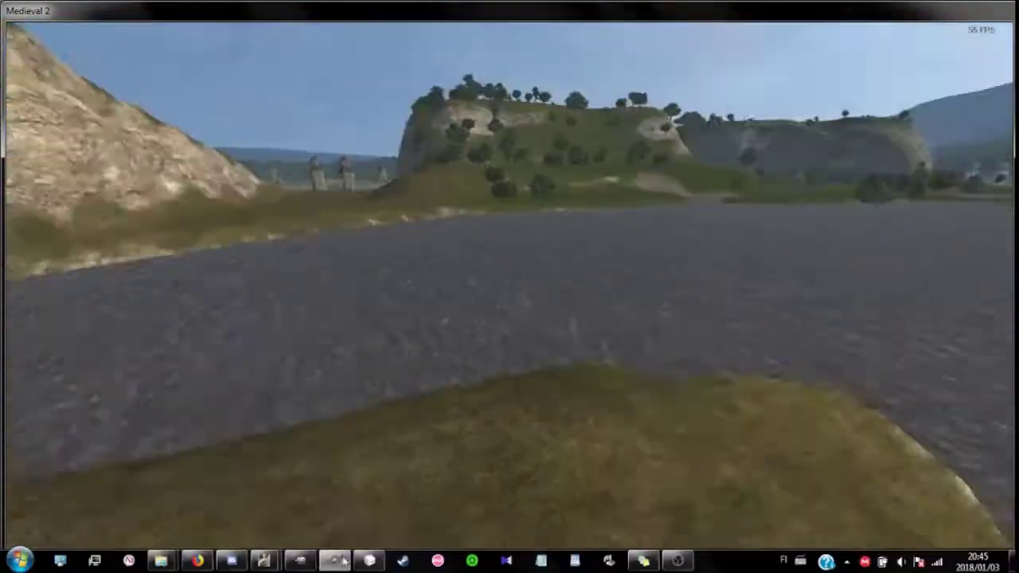
- Leave the game and load the three aztec_city binary world files in IntegratedWorldTerrainEditor, keeping aztec_city.world as the save name and accepting the overwrite
right_click(337, 560)
click(255, 525)
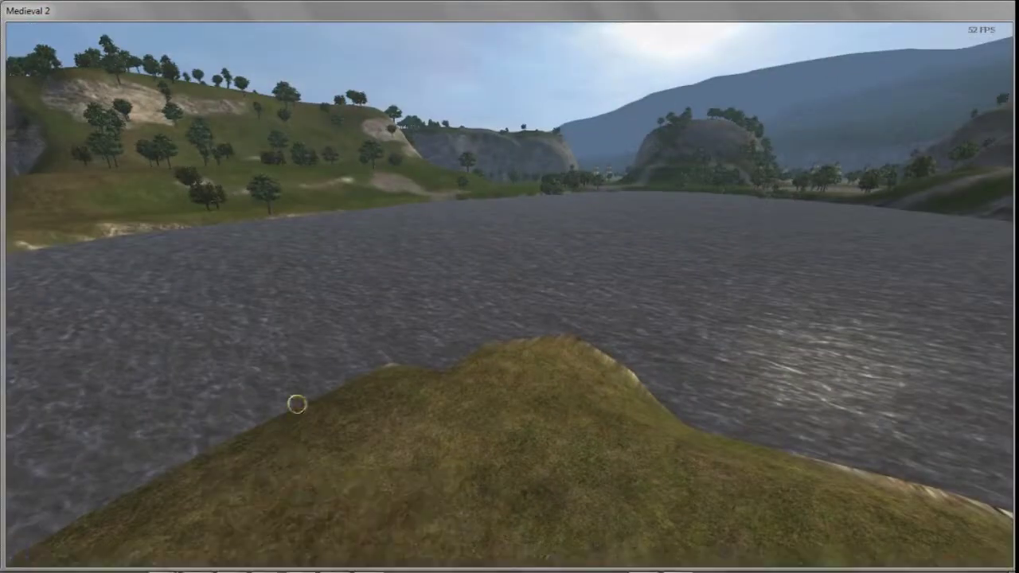
click(952, 11)
click(121, 69)
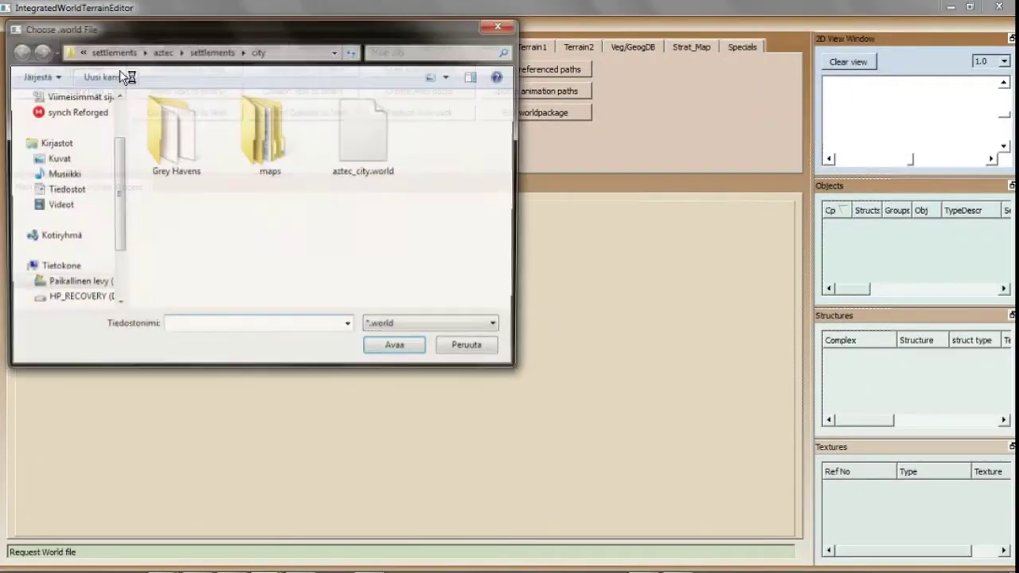
double_click(353, 135)
double_click(354, 134)
double_click(354, 133)
double_click(353, 139)
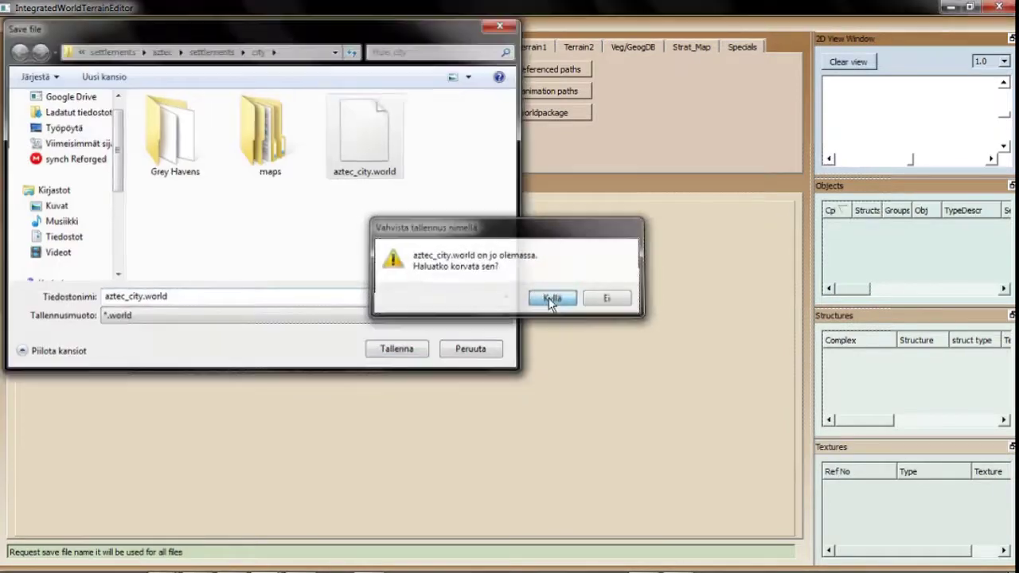
click(550, 297)
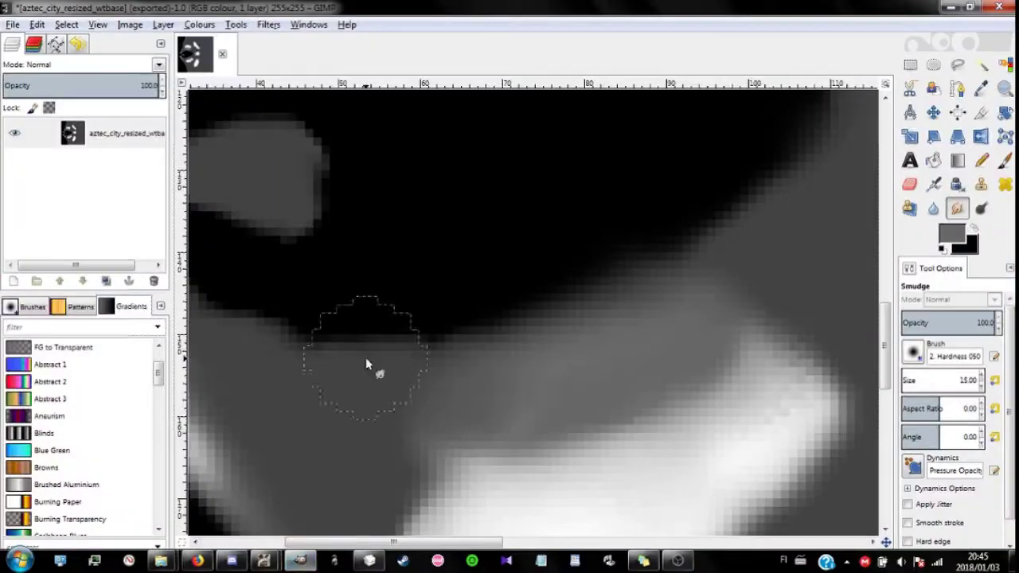
- In GIMP's aztec_city_resized_wtbase heightmap, sample the island's grey and paint over its faded edges with a size 7 Pencil
ctrl+scroll(299, 226, down, 4)
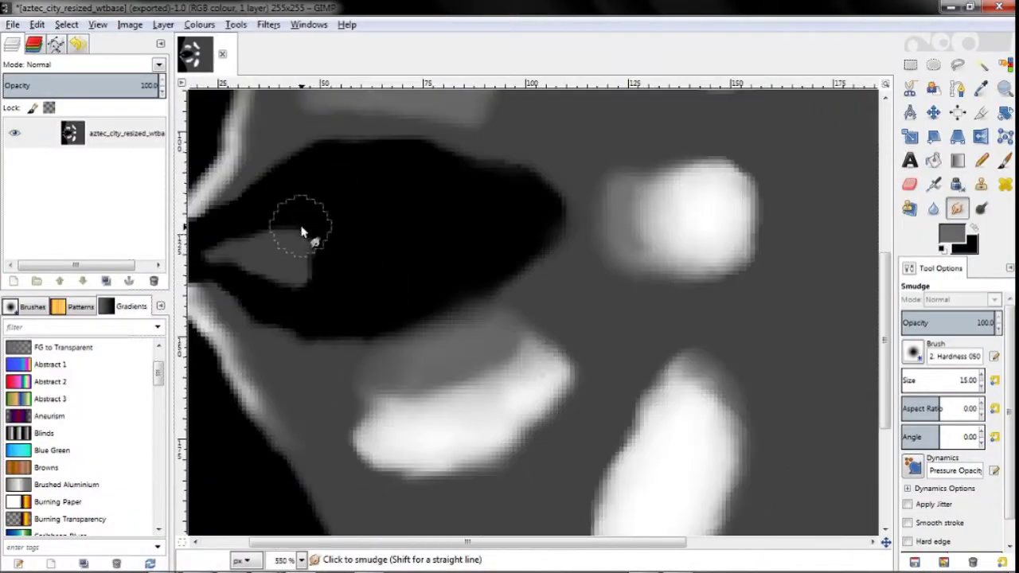
ctrl+scroll(283, 246, up, 3)
ctrl+scroll(282, 251, up, 4)
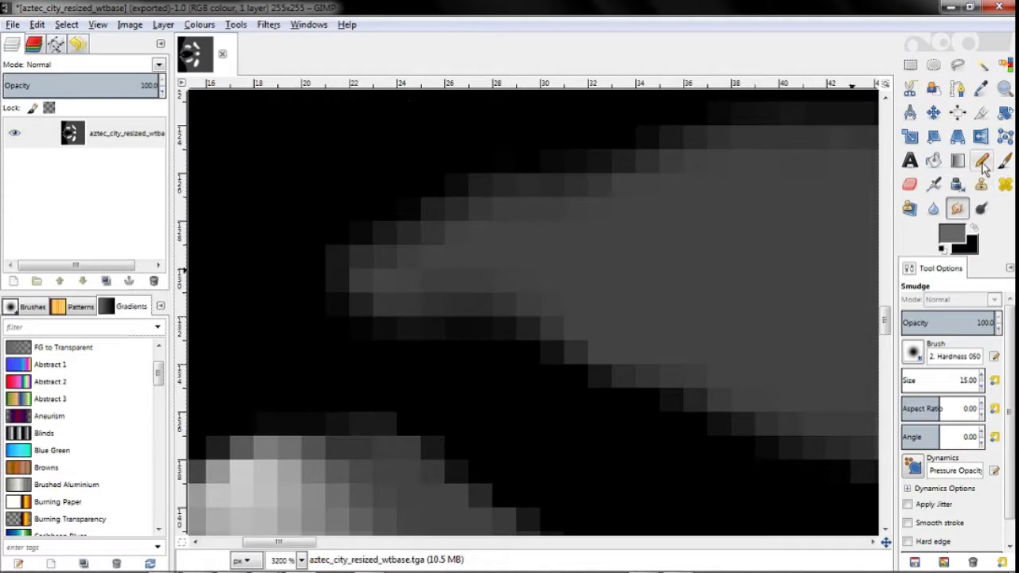
click(981, 88)
key(n)
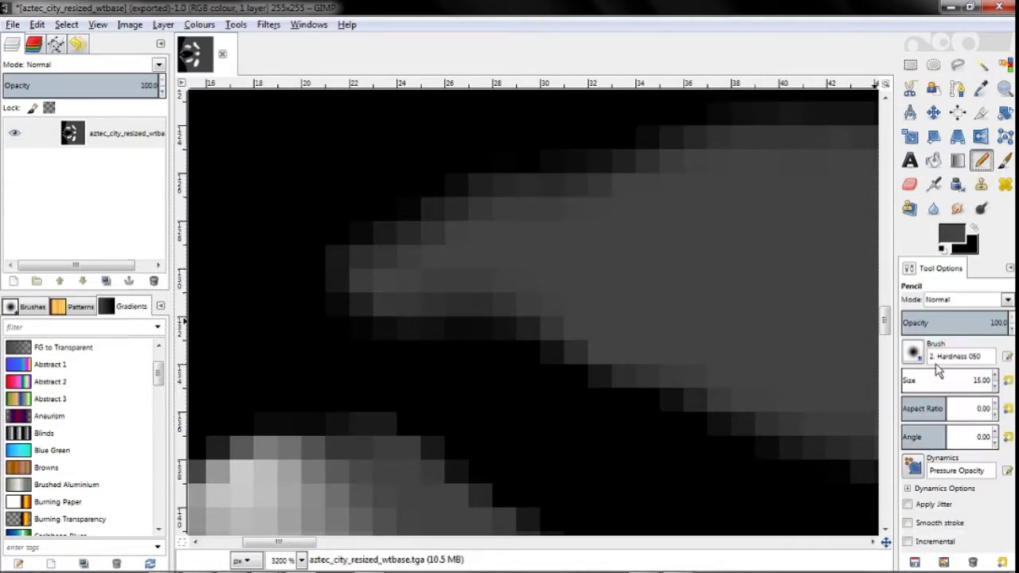
click(995, 388)
click(995, 389)
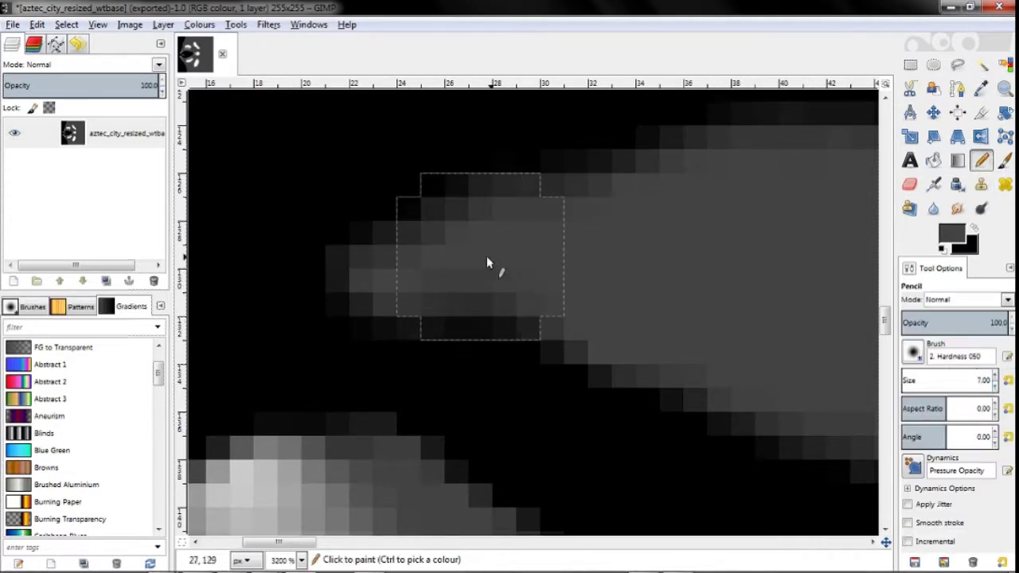
drag(486, 256, 440, 242)
ctrl+scroll(484, 244, down, 2)
mouse_move(521, 237)
mouse_down()
mouse_move(764, 201)
mouse_move(778, 316)
mouse_move(718, 267)
mouse_up()
ctrl+scroll(605, 246, down, 6)
ctrl+scroll(617, 269, up, 3)
ctrl+scroll(617, 265, up, 1)
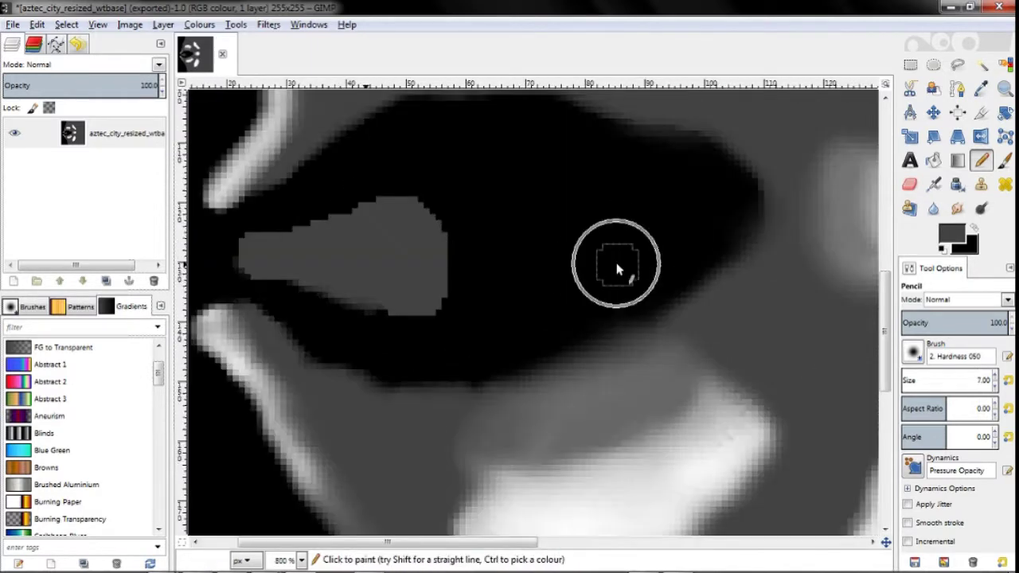
- Soften the whole outline of the grey island inside the black harbour basin with the size 7 Smudge tool
ctrl+scroll(621, 263, down, 3)
ctrl+scroll(542, 311, up, 2)
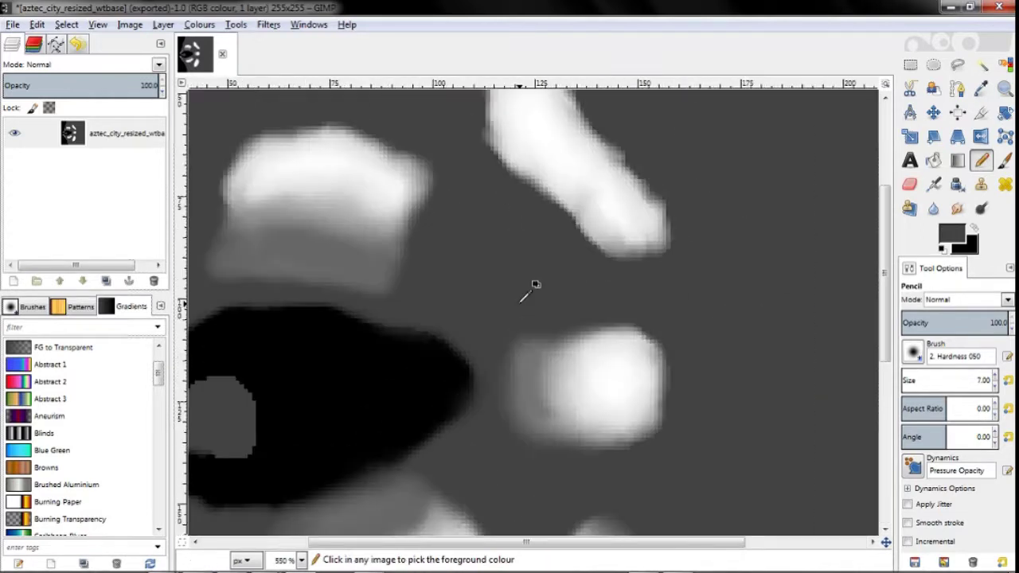
ctrl+scroll(371, 360, up, 2)
ctrl+scroll(386, 365, up, 1)
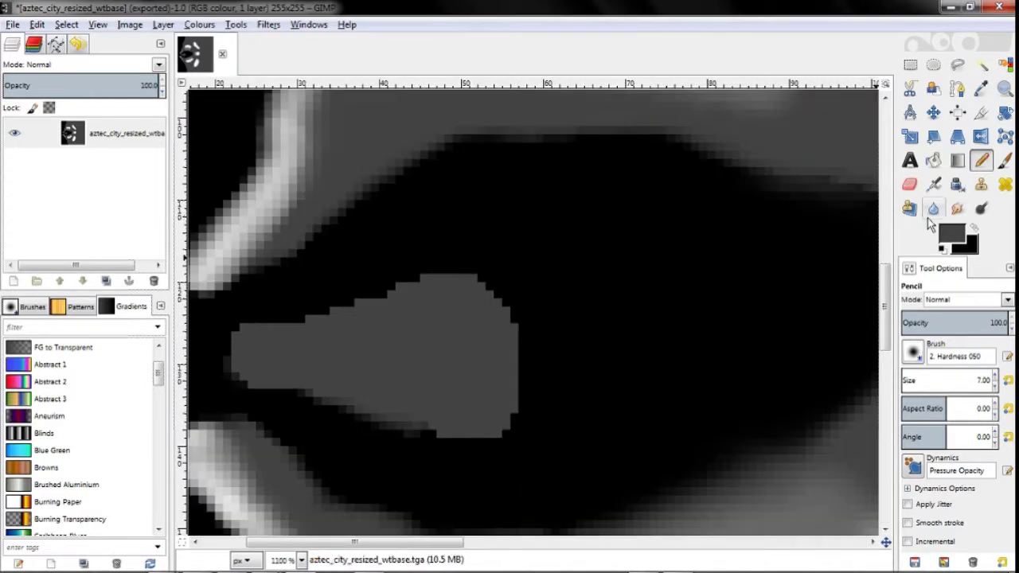
click(958, 209)
mouse_move(503, 334)
mouse_down()
mouse_move(480, 272)
mouse_move(524, 325)
mouse_up()
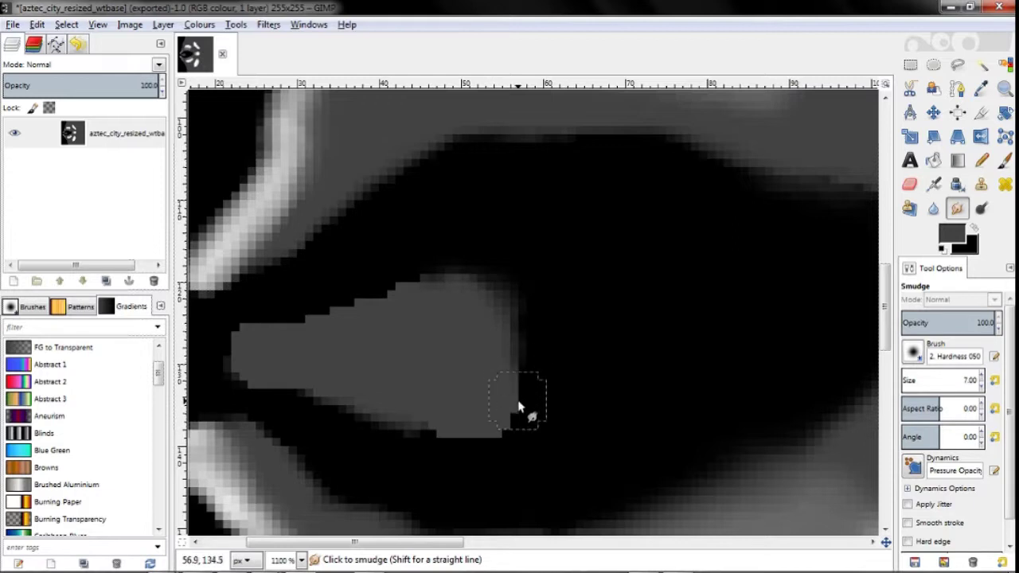
drag(509, 388, 518, 354)
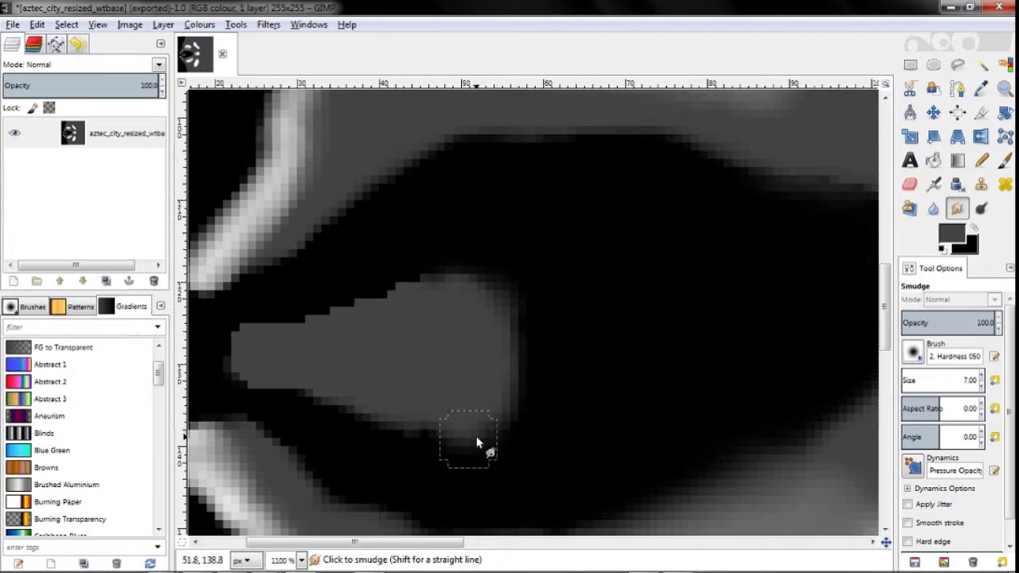
drag(476, 444, 302, 390)
mouse_move(234, 375)
mouse_down()
mouse_move(305, 326)
mouse_move(420, 285)
mouse_up()
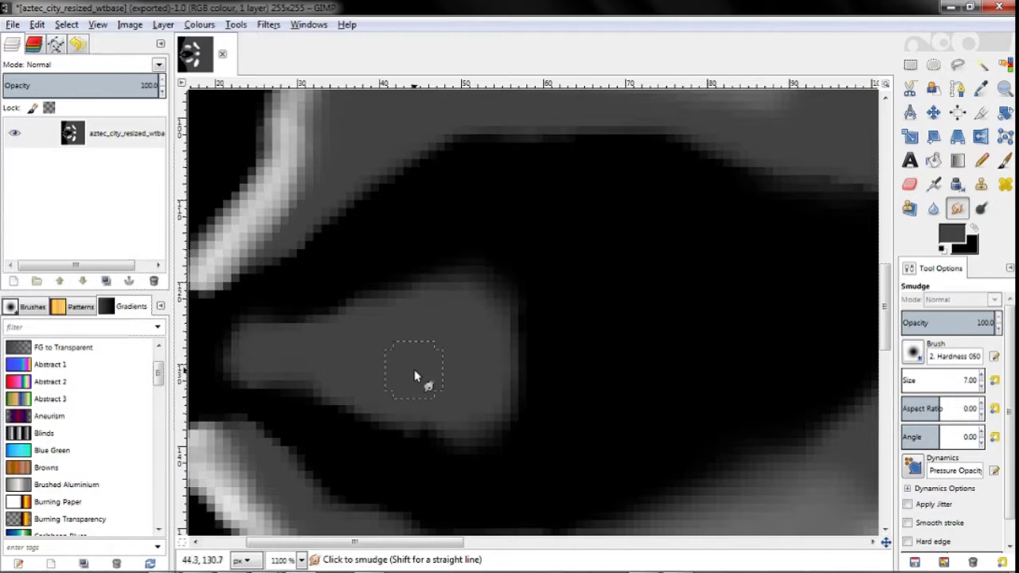
- Paint narrow strips of the dark ground grey with a size 3 Pencil, joining the island to the shores on both sides
ctrl+scroll(414, 371, down, 2)
ctrl+scroll(348, 393, up, 5)
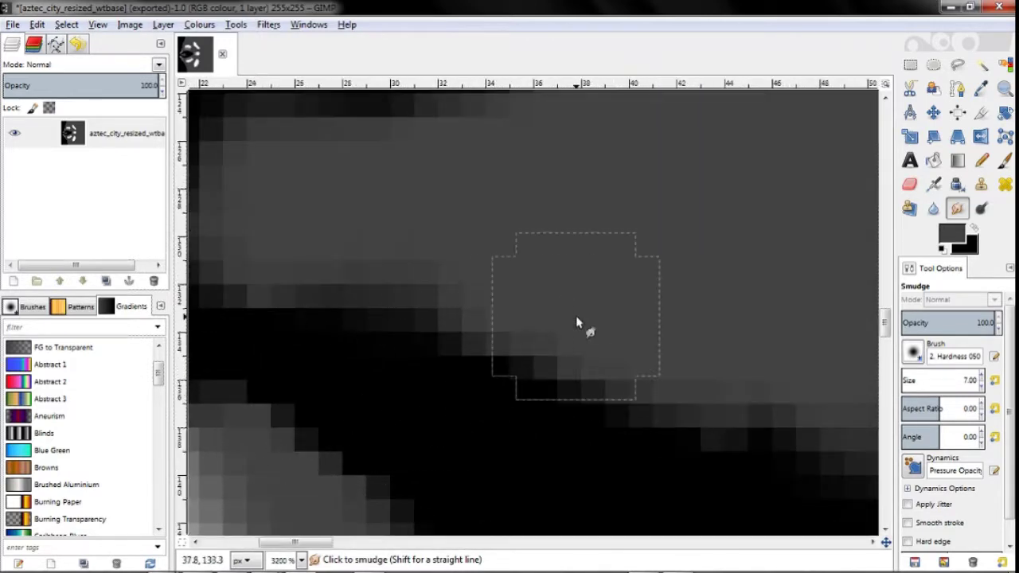
click(980, 89)
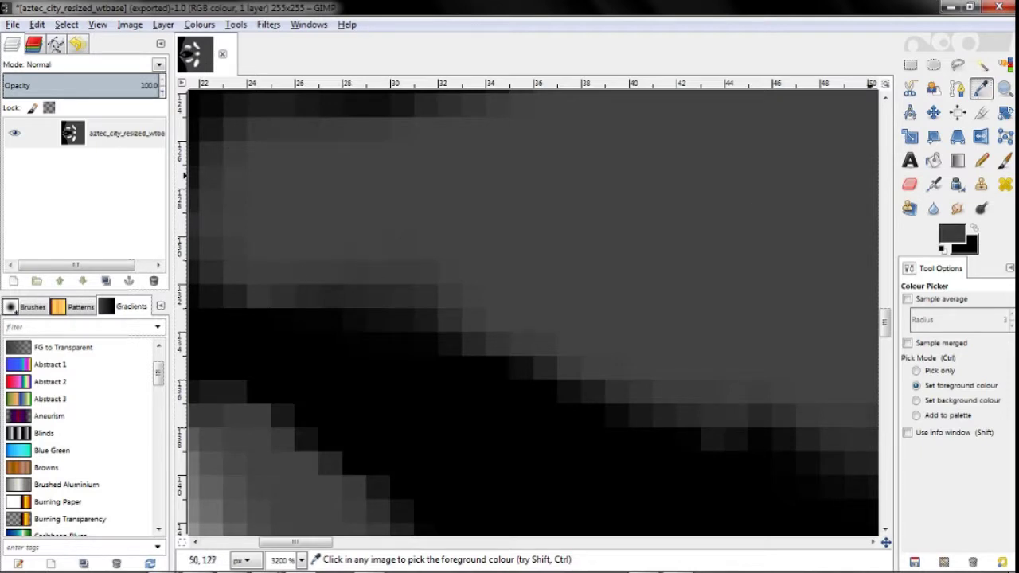
click(981, 160)
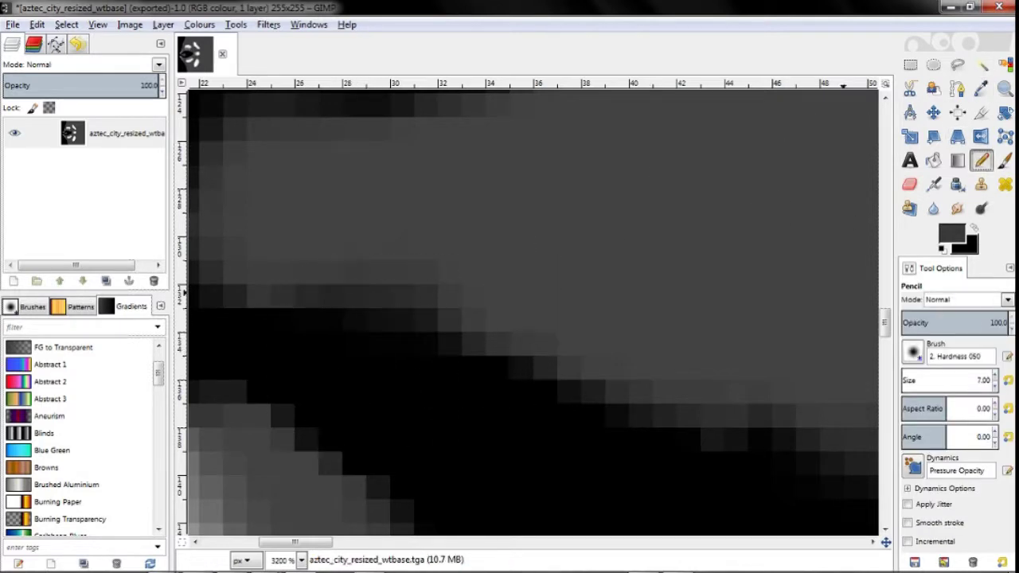
click(997, 389)
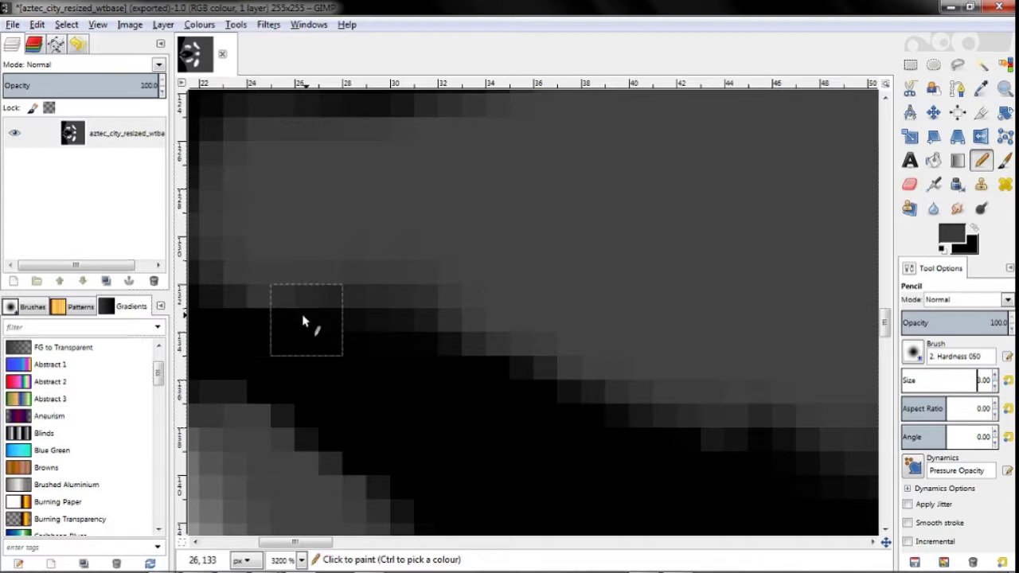
mouse_move(325, 326)
mouse_down()
mouse_move(315, 428)
mouse_move(374, 432)
mouse_move(378, 296)
mouse_move(411, 248)
mouse_move(402, 426)
mouse_up()
scroll(326, 398, up, 5)
ctrl+scroll(562, 387, down, 6)
ctrl+scroll(560, 374, down, 1)
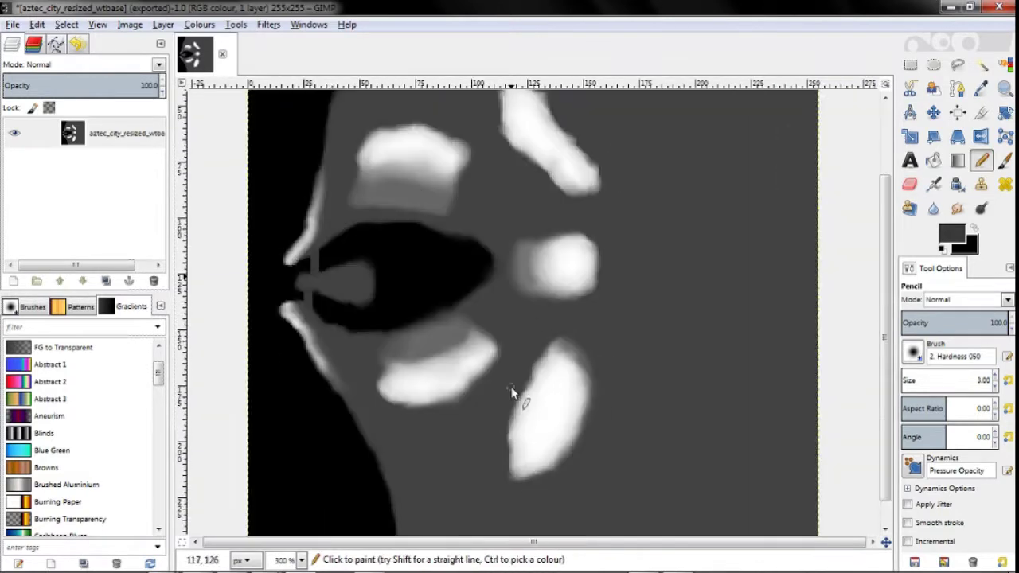
- Export the heightmap again to aztec_city_resized_wtbase.tga and switch back to IntegratedWorldTerrainEditor
click(13, 24)
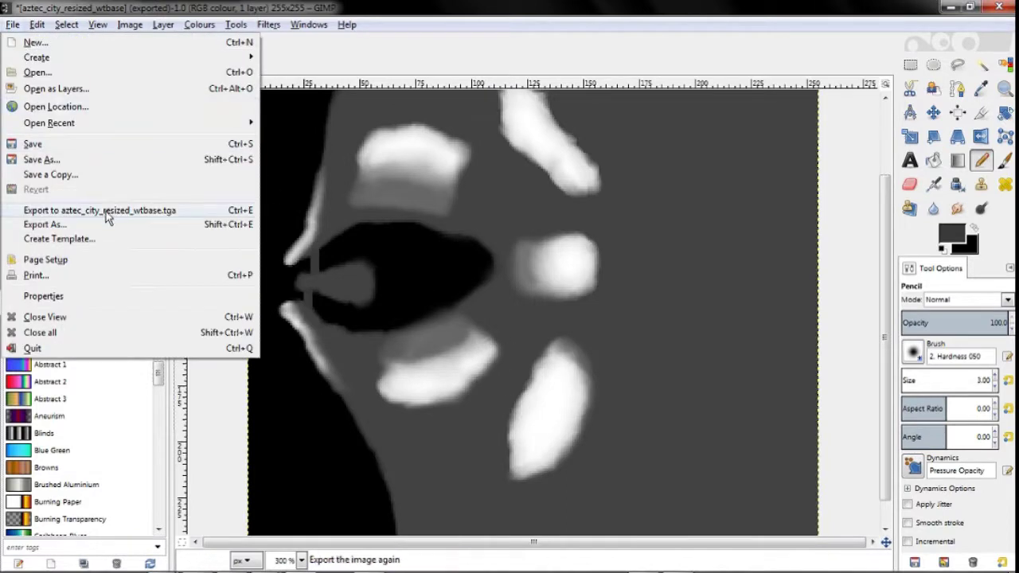
click(106, 209)
mouse_move(268, 562)
click(320, 486)
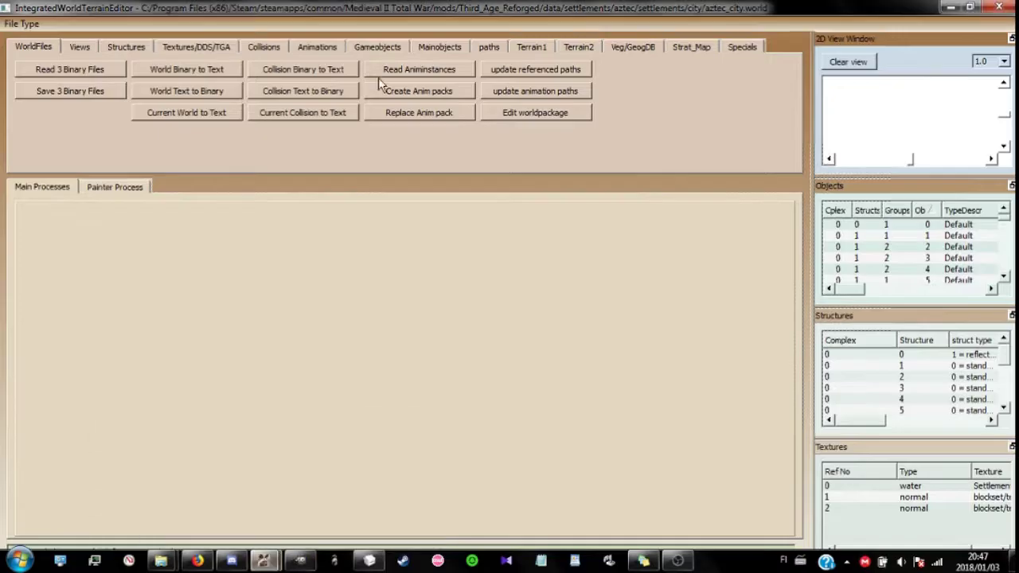
- Replace the terrain base with the exported TGA, using 1.7 greyscale increments per height
click(531, 47)
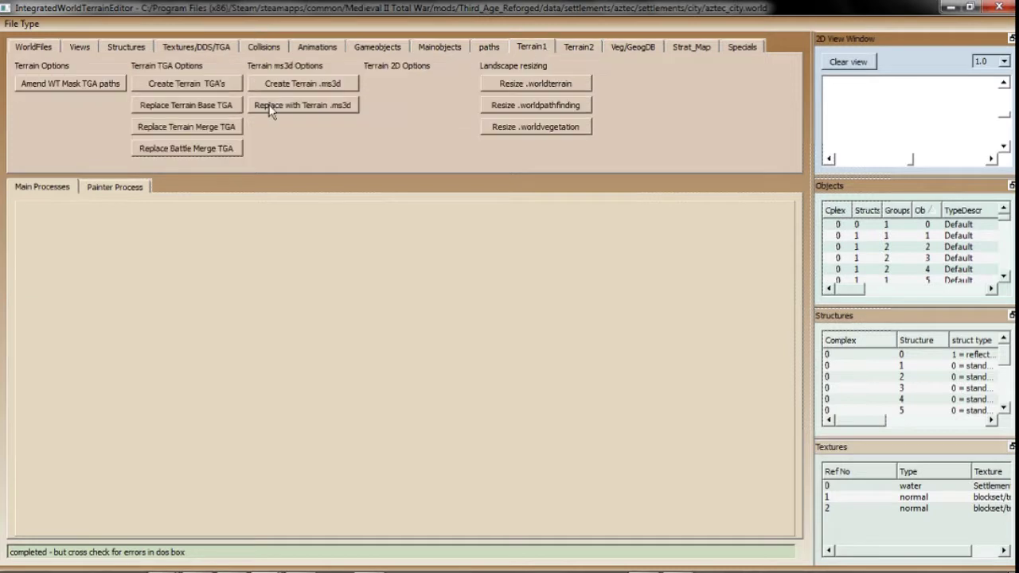
click(194, 106)
click(362, 134)
double_click(362, 133)
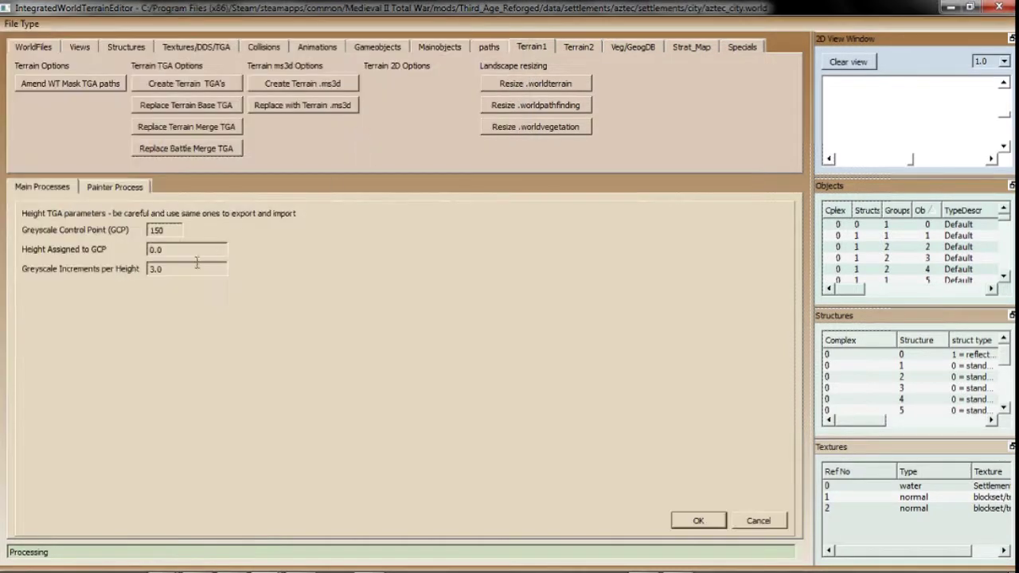
text(1.7)
click(698, 521)
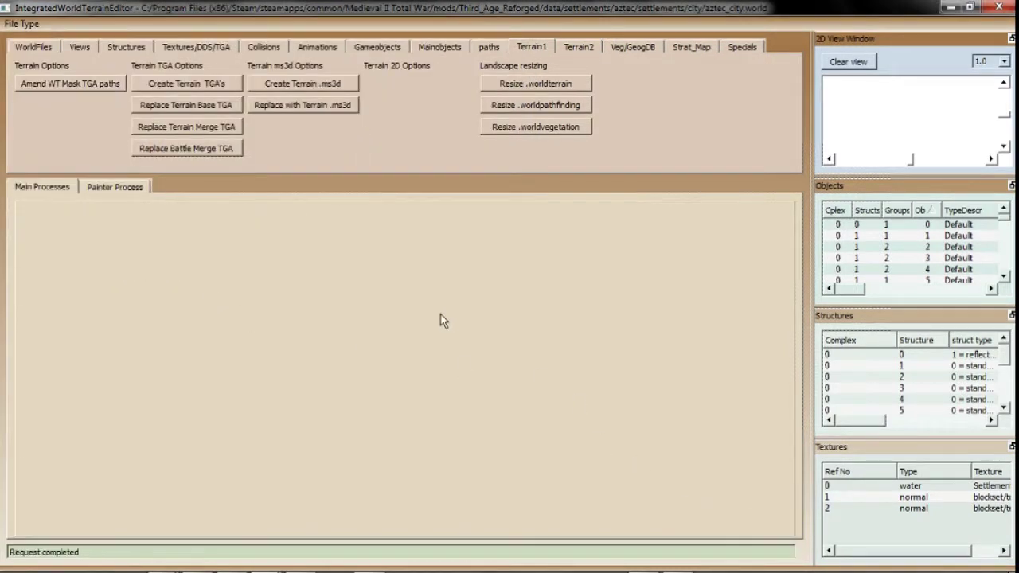
- Switch to the city folder in Windows Explorer and delete the old aztec_city.worldterrain file
mouse_move(167, 565)
click(119, 501)
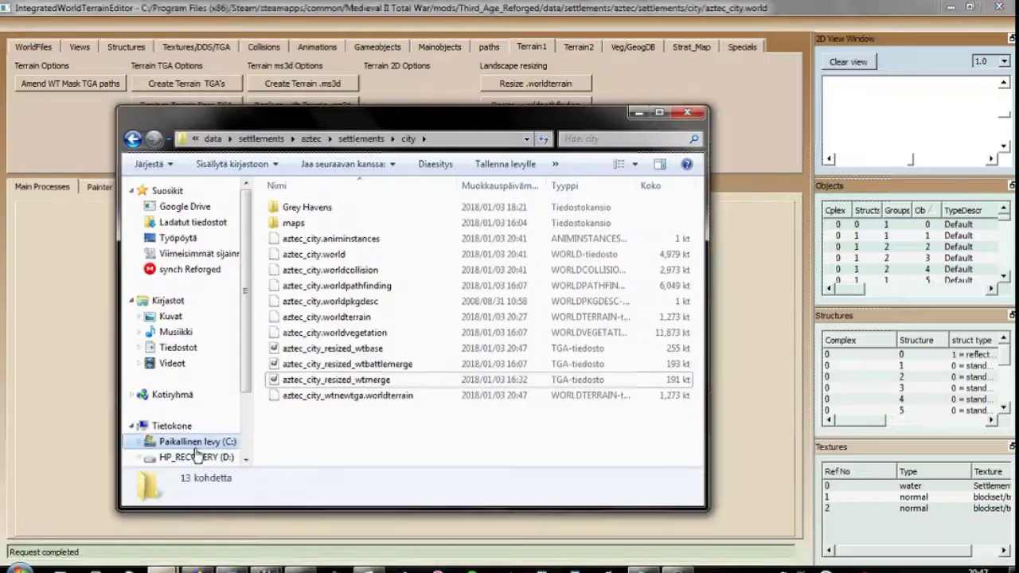
click(316, 318)
key(Delete)
click(343, 446)
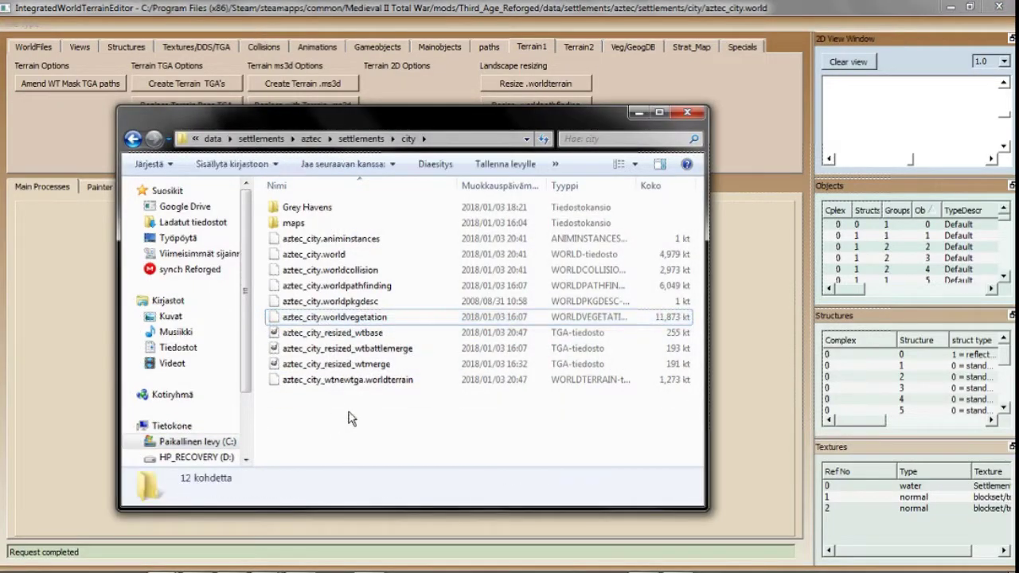
- Return to the GIMP heightmap and smudge the grey terrace between the lower white hill and the harbour at brush size 20.40
mouse_move(299, 562)
click(310, 501)
ctrl+scroll(446, 363, up, 6)
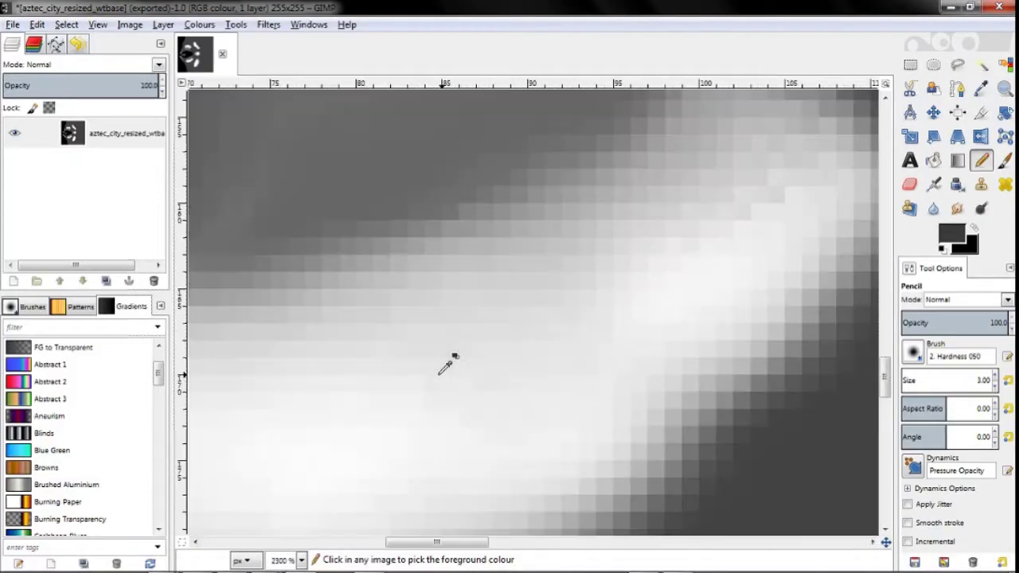
ctrl+scroll(471, 356, down, 2)
scroll(471, 360, up, 3)
click(957, 209)
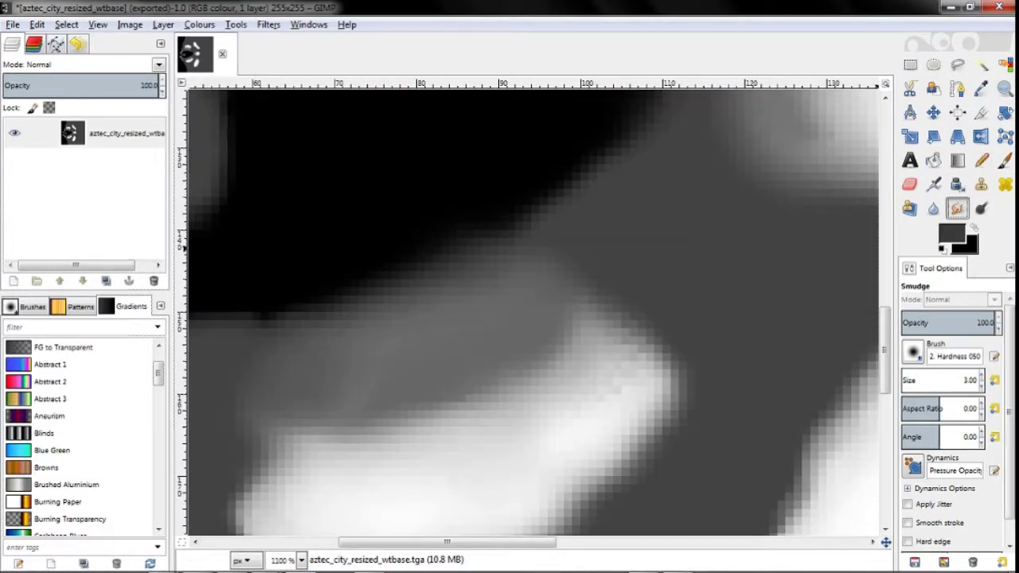
drag(909, 381, 904, 380)
mouse_move(541, 374)
mouse_down()
mouse_move(546, 382)
mouse_move(584, 357)
mouse_move(549, 345)
mouse_move(444, 421)
mouse_move(255, 438)
mouse_move(265, 392)
mouse_up()
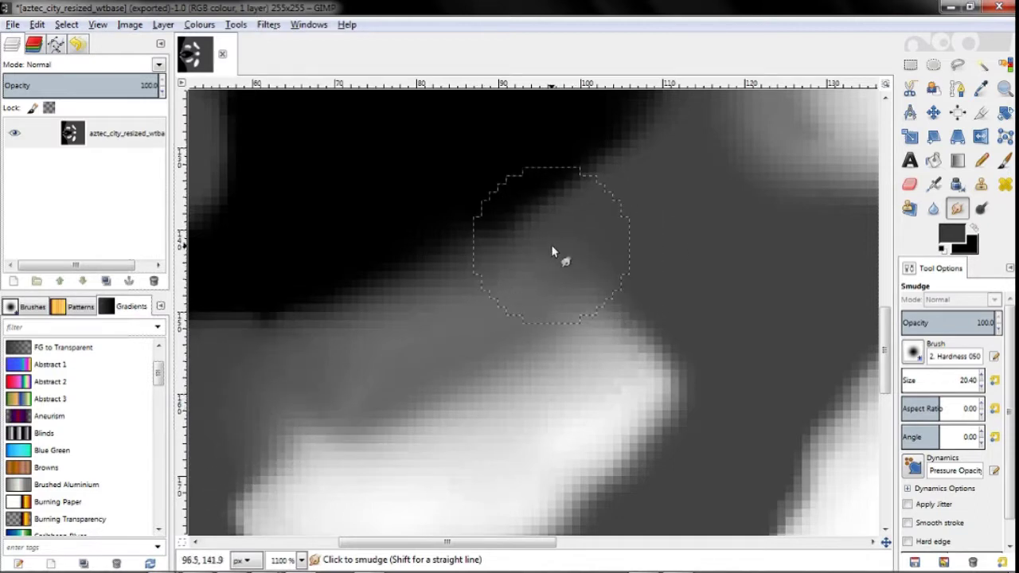
- Blur the lower hill's slope and smudge the ends of its grey terrace into the surrounding ground
click(933, 208)
drag(491, 390, 390, 423)
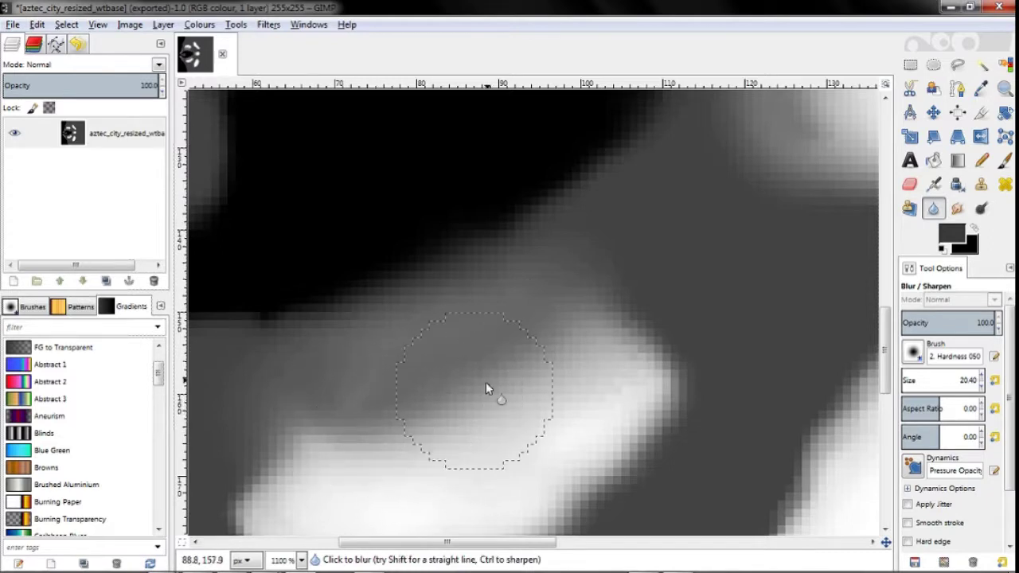
click(957, 209)
drag(568, 239, 617, 226)
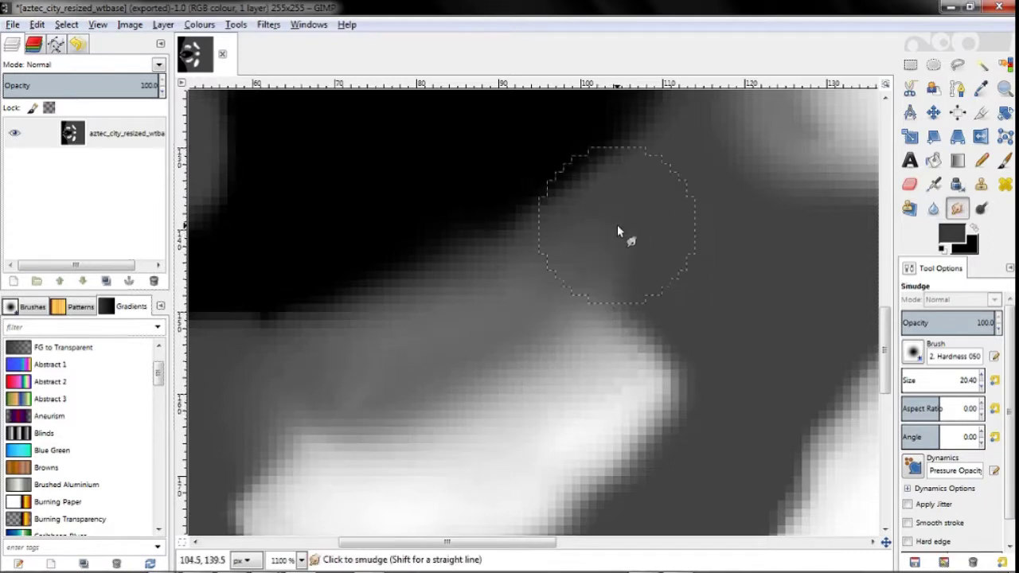
mouse_move(206, 409)
mouse_down()
mouse_move(239, 382)
mouse_move(260, 392)
mouse_move(277, 375)
mouse_up()
- Smudge the ground between the harbour's pointed end and the round hill, and the grey terrace below the upper white hill
scroll(575, 296, up, 3)
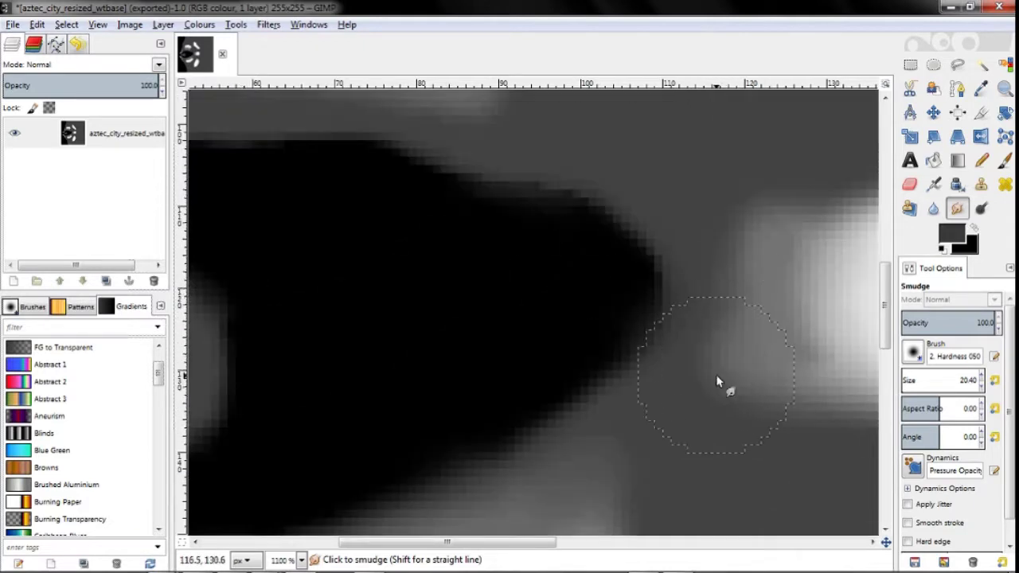
mouse_move(678, 294)
mouse_down()
mouse_move(692, 237)
mouse_move(682, 247)
mouse_move(713, 215)
mouse_move(685, 215)
mouse_move(685, 367)
mouse_move(718, 391)
mouse_move(591, 374)
mouse_up()
scroll(592, 375, up, 3)
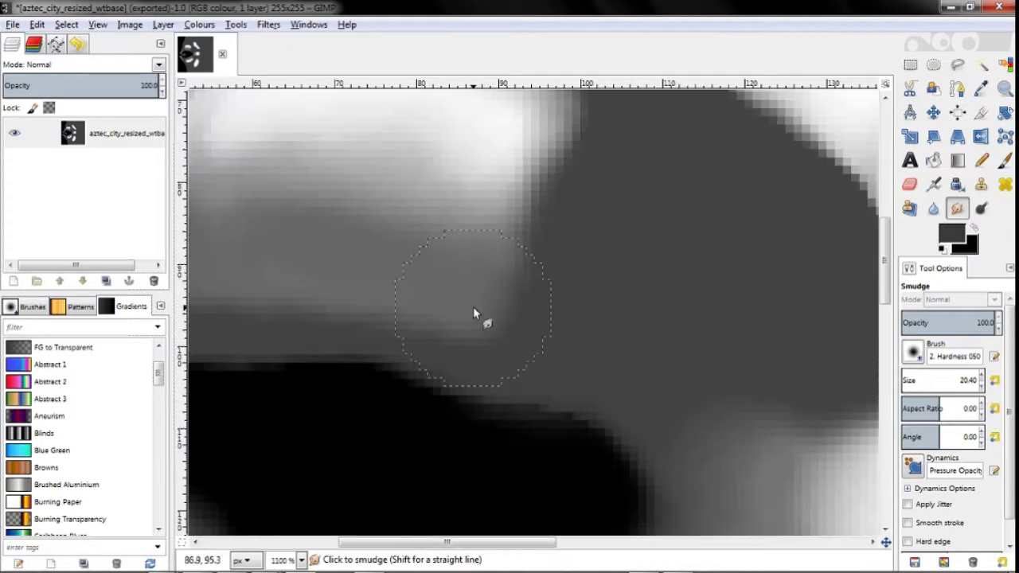
mouse_move(519, 312)
mouse_down()
mouse_move(526, 343)
mouse_move(456, 359)
mouse_move(310, 354)
mouse_move(268, 339)
mouse_move(303, 334)
mouse_up()
shift+scroll(311, 336, left, 5)
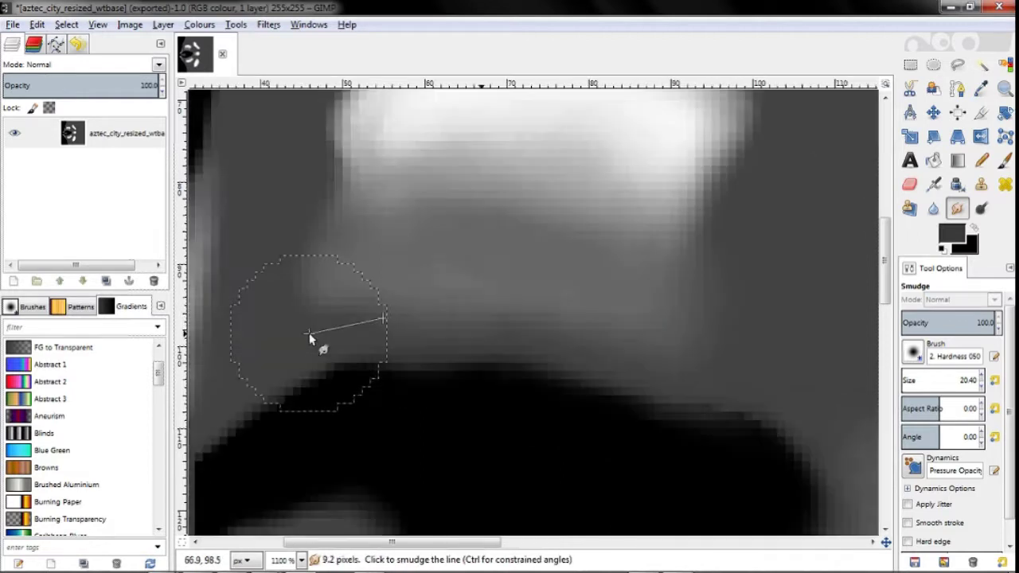
drag(470, 273, 562, 350)
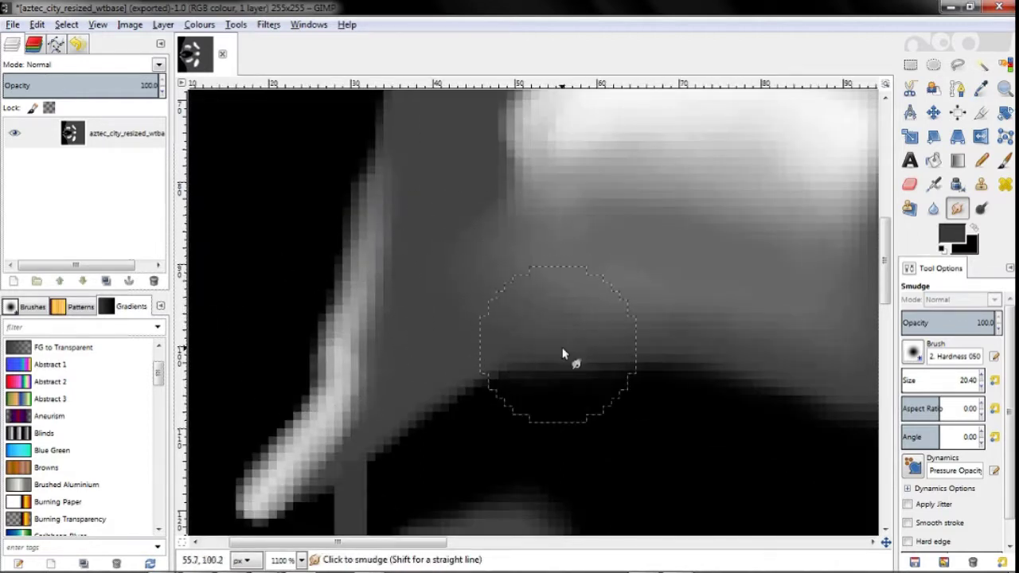
- Export the smudged heightmap over the existing aztec_city_resized_wtbase file
ctrl+scroll(661, 406, down, 1)
ctrl+scroll(661, 412, down, 2)
ctrl+scroll(722, 416, down, 2)
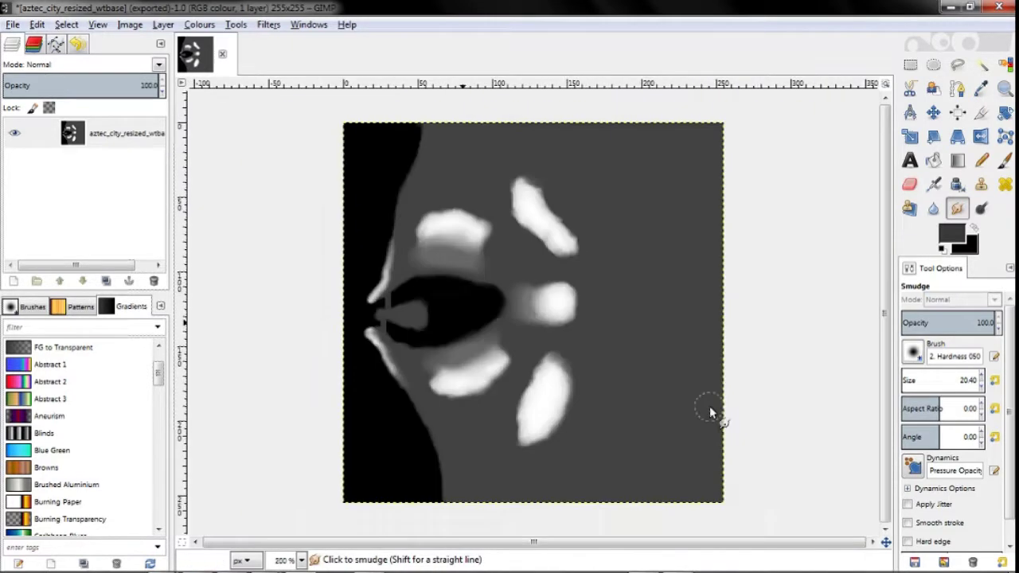
click(12, 24)
click(75, 198)
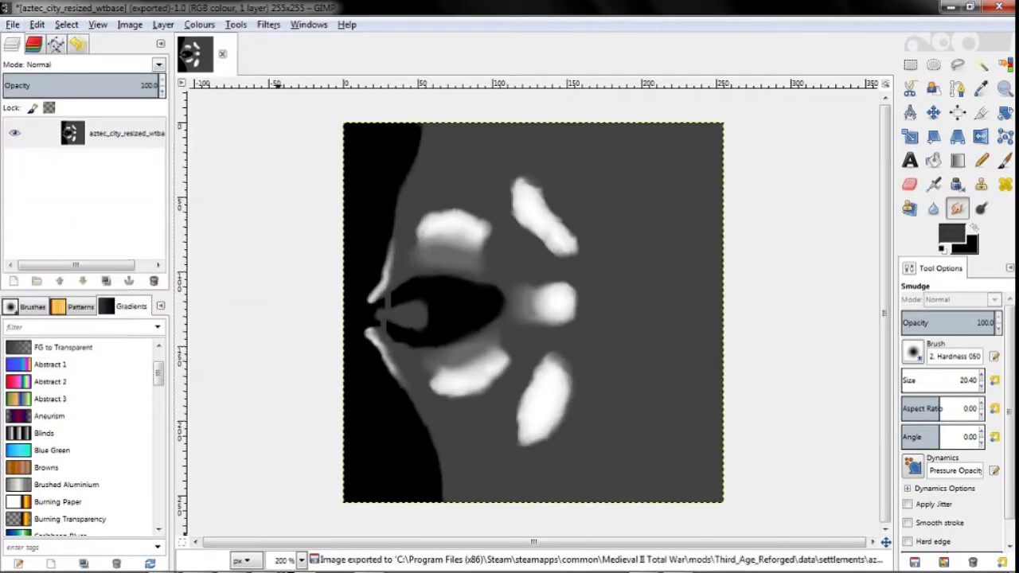
- Switch to IWTE and replace the city's terrain base with the aztec_city_resized_wtbase TGA
click(268, 565)
click(211, 110)
double_click(376, 164)
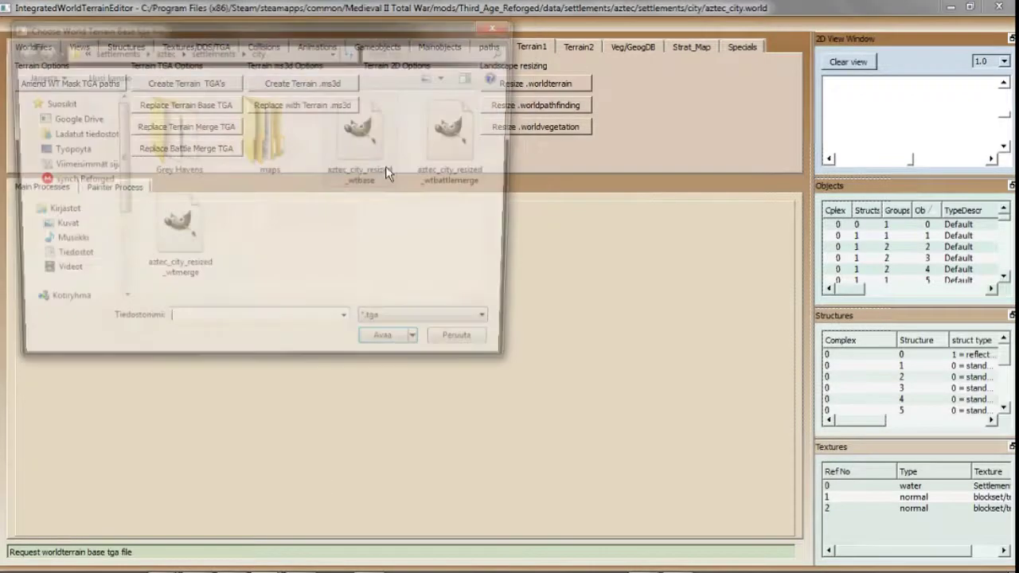
double_click(373, 158)
double_click(371, 157)
click(698, 520)
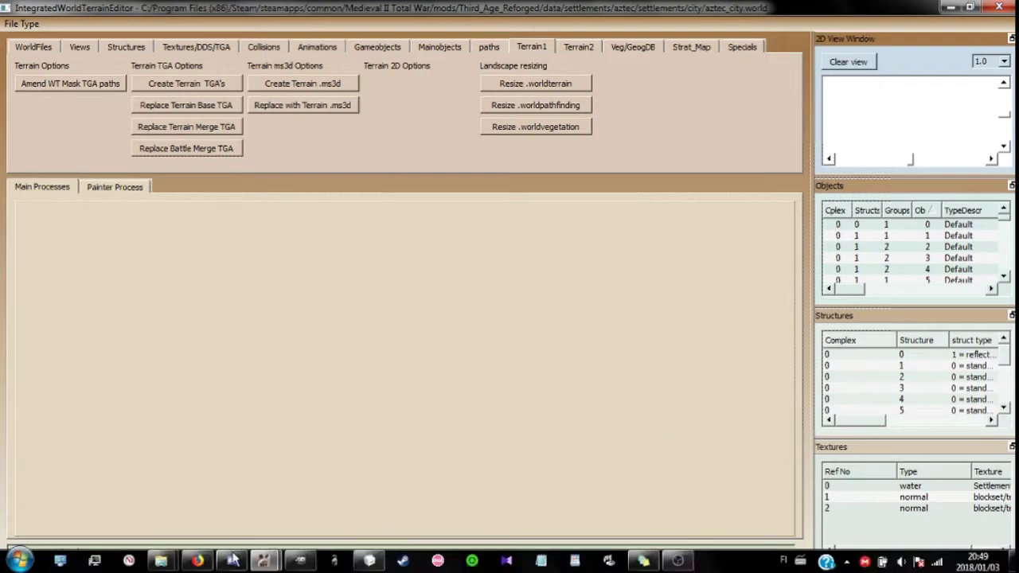
- Switch to the city folder in Windows Explorer and delete aztec_city_wtnewtga.worldterrain
mouse_move(161, 560)
click(130, 487)
click(342, 381)
key(Delete)
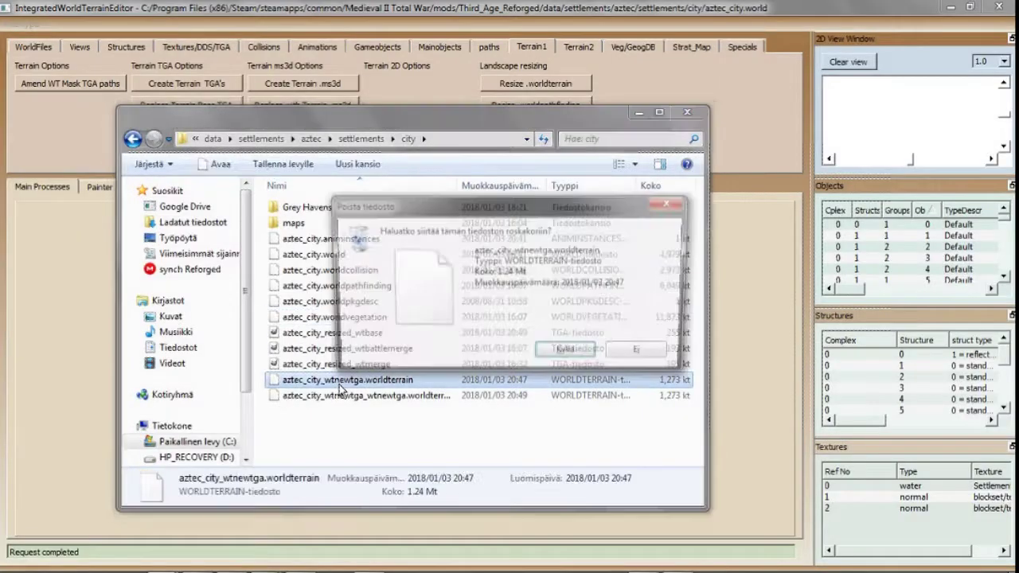
key(Return)
- Rename aztec_city_wtnewtga_wtnewtga.worldterrain as aztec_city.worldterrain
click(318, 287)
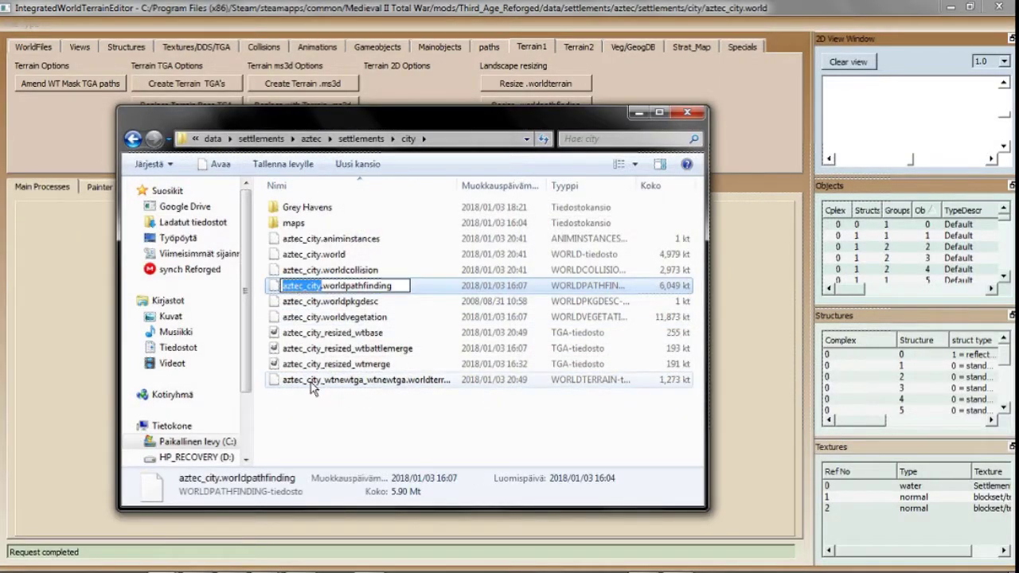
click(310, 382)
click(310, 383)
text(aztec_city.worldterrain)
click(339, 404)
- Launch Medieval 2 and load the saved custom battle GA test
click(368, 562)
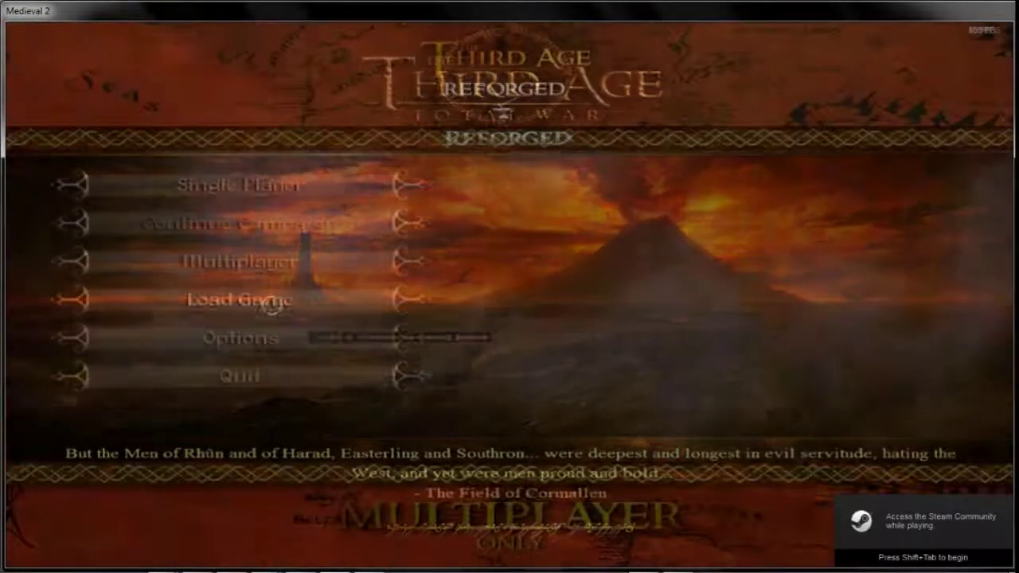
click(269, 303)
click(278, 262)
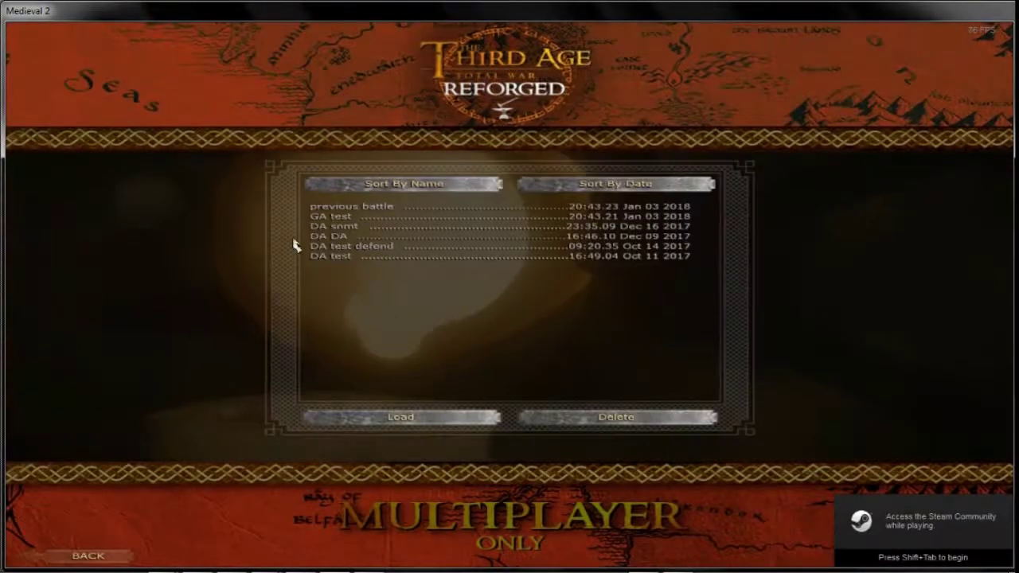
click(334, 218)
double_click(334, 219)
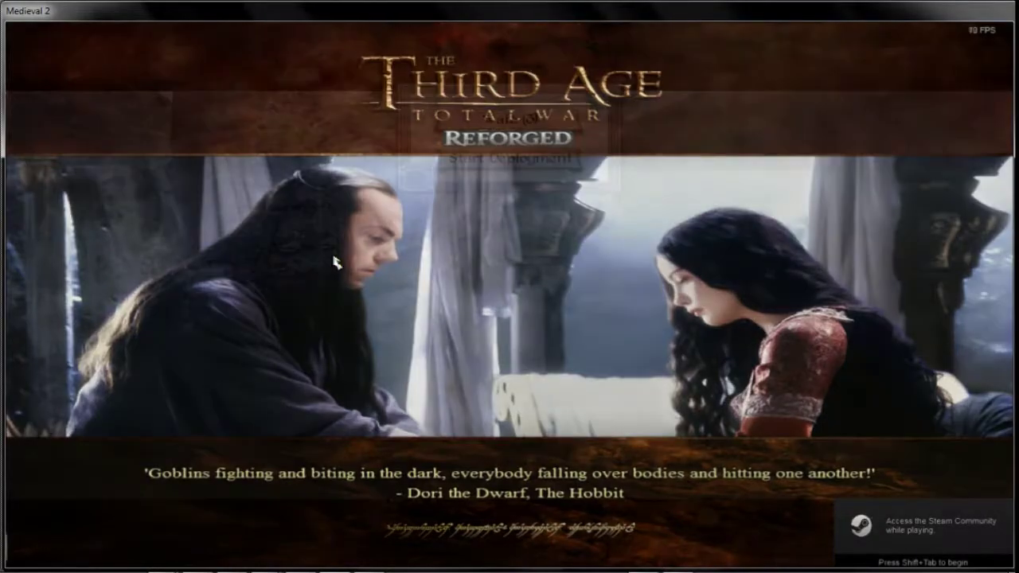
- Examine the harbour shoreline, island, cliffs and hill slopes from the battle camera, and close the game
key(w)
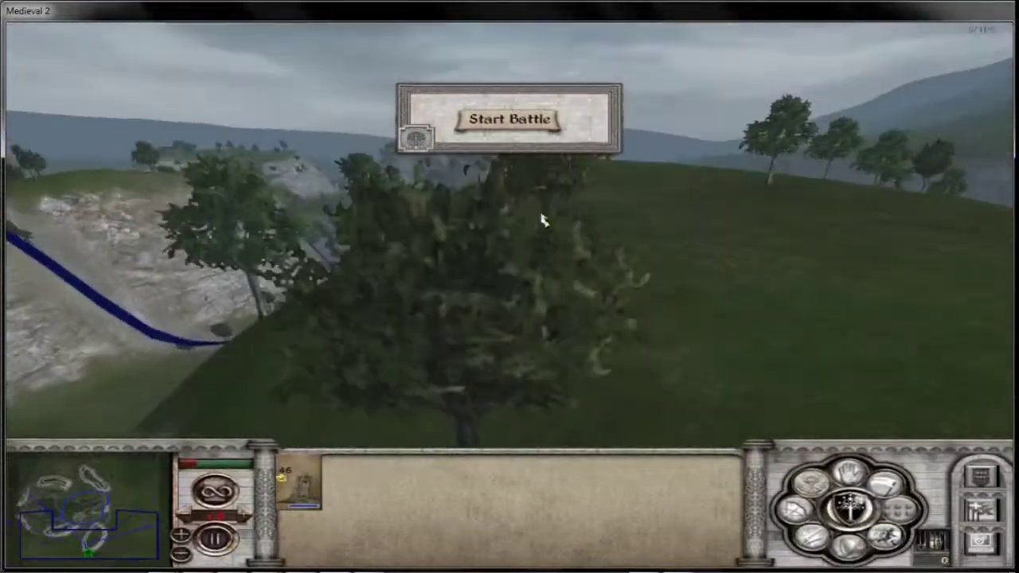
key(w)
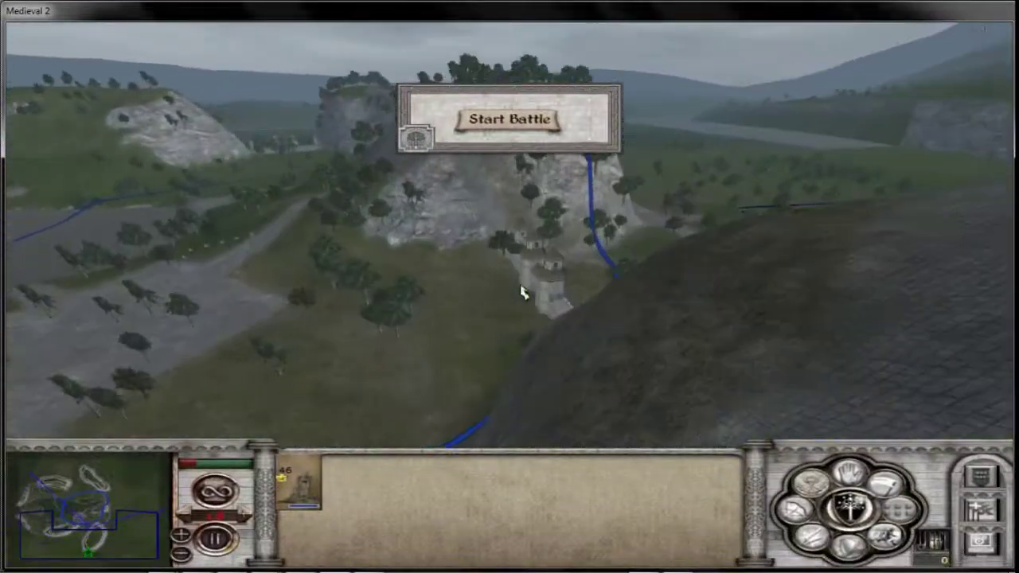
key(w)
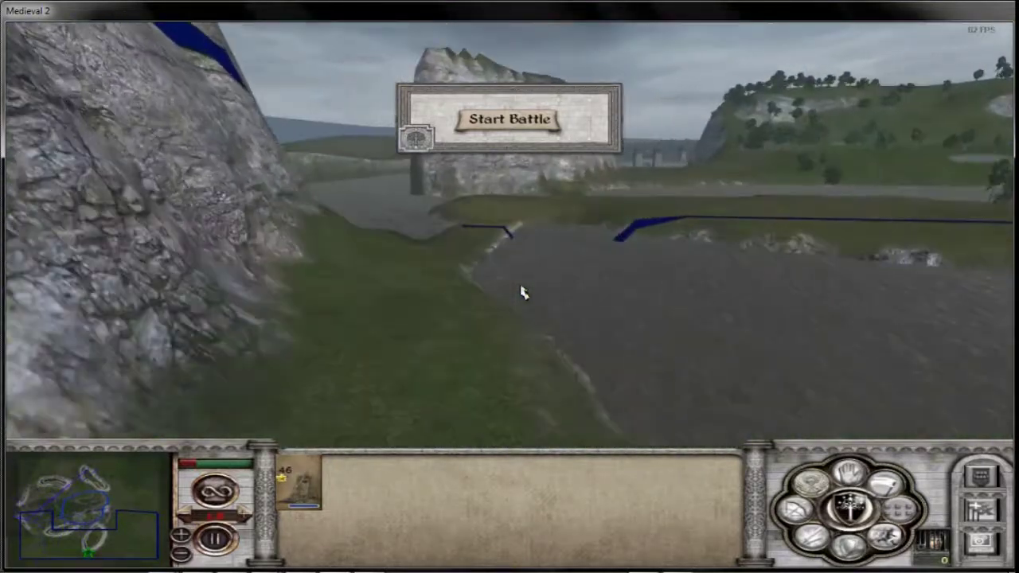
key(w)
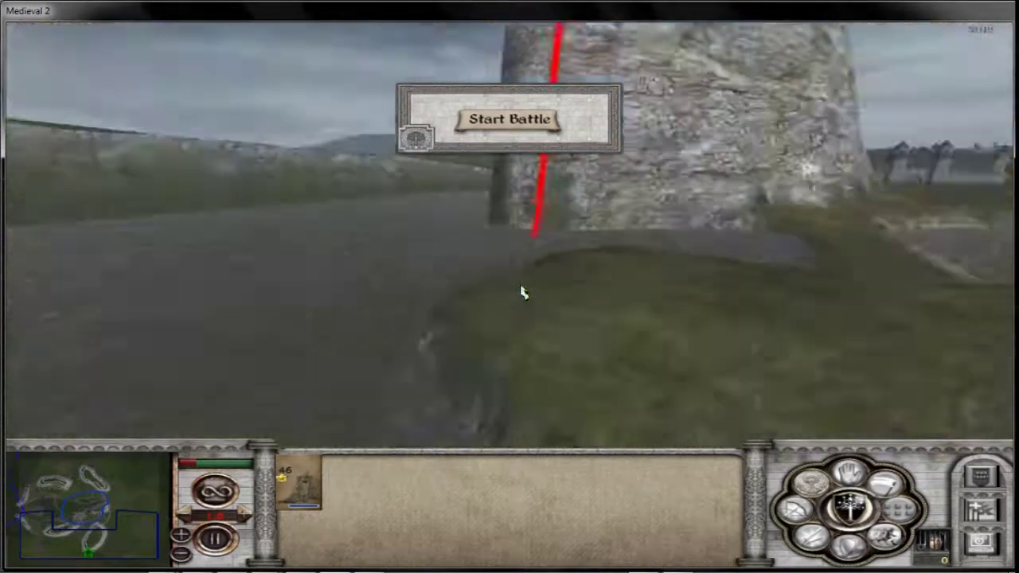
key(w)
key(e)
key(e)
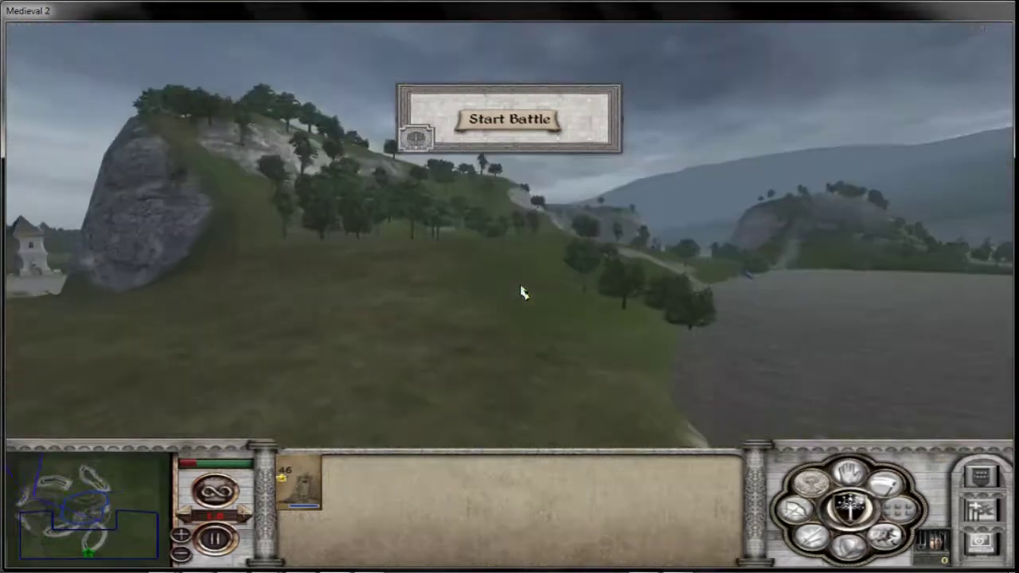
key(w)
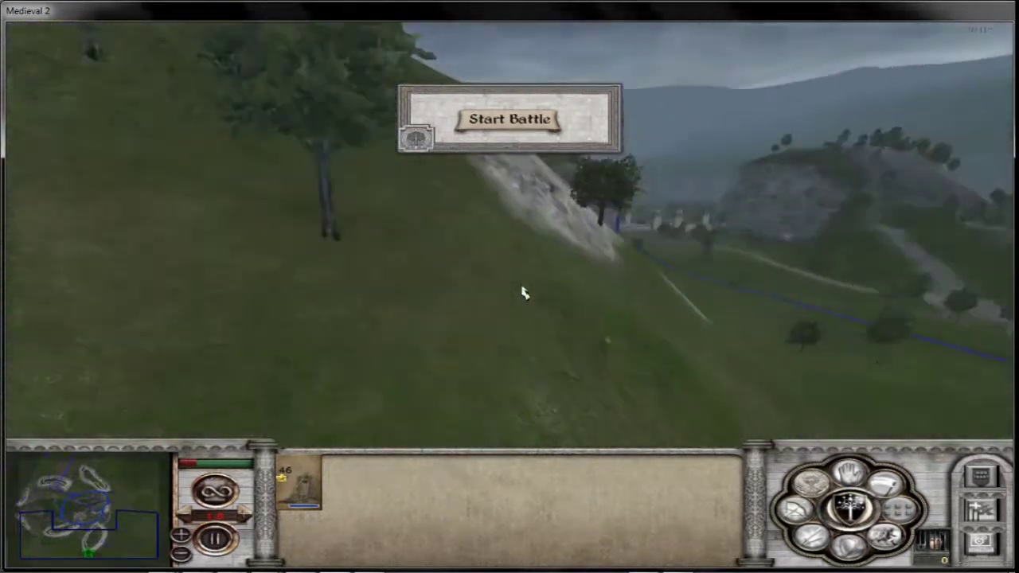
key(w)
key(e)
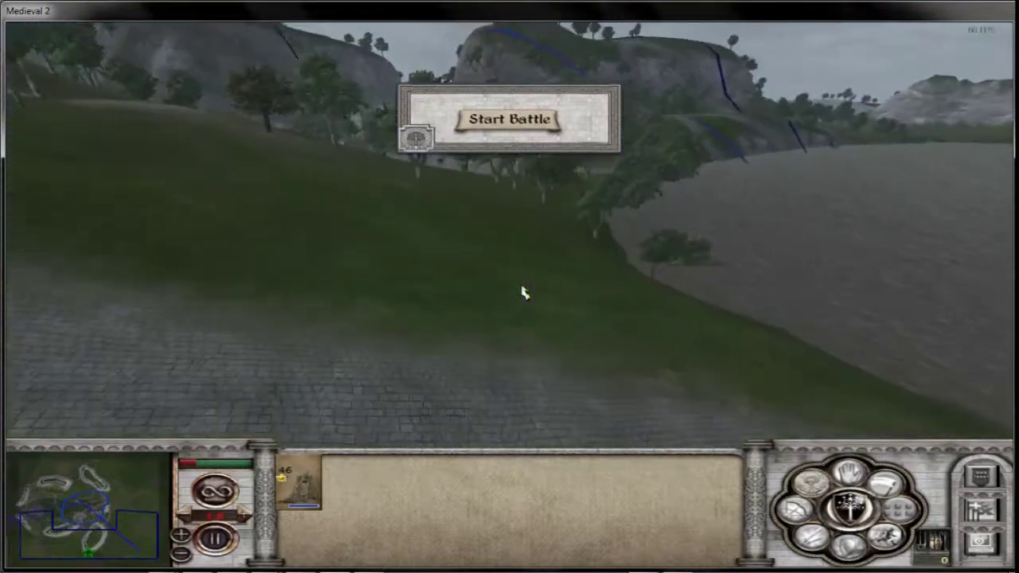
key(w)
key(e)
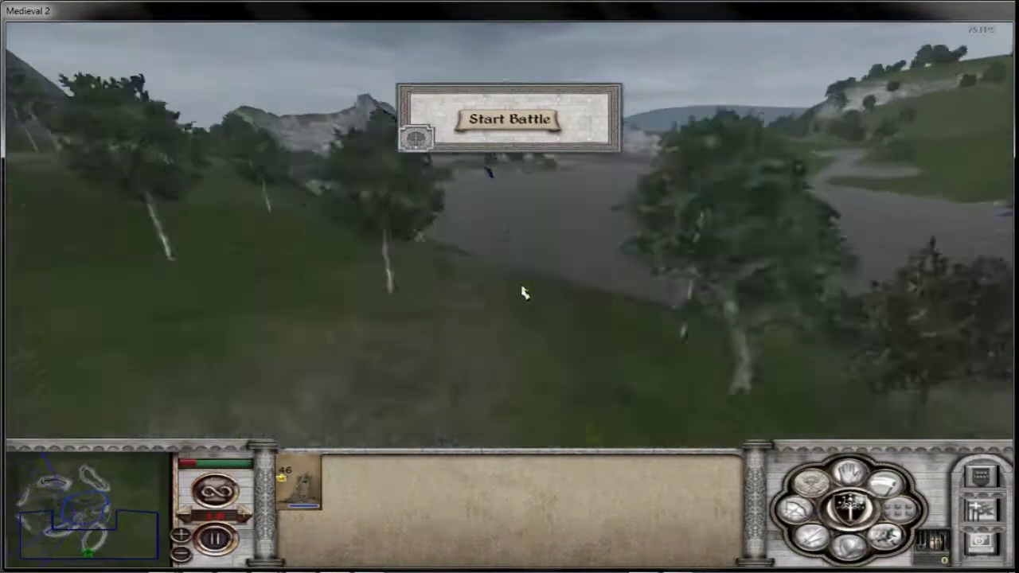
key(w)
key(e)
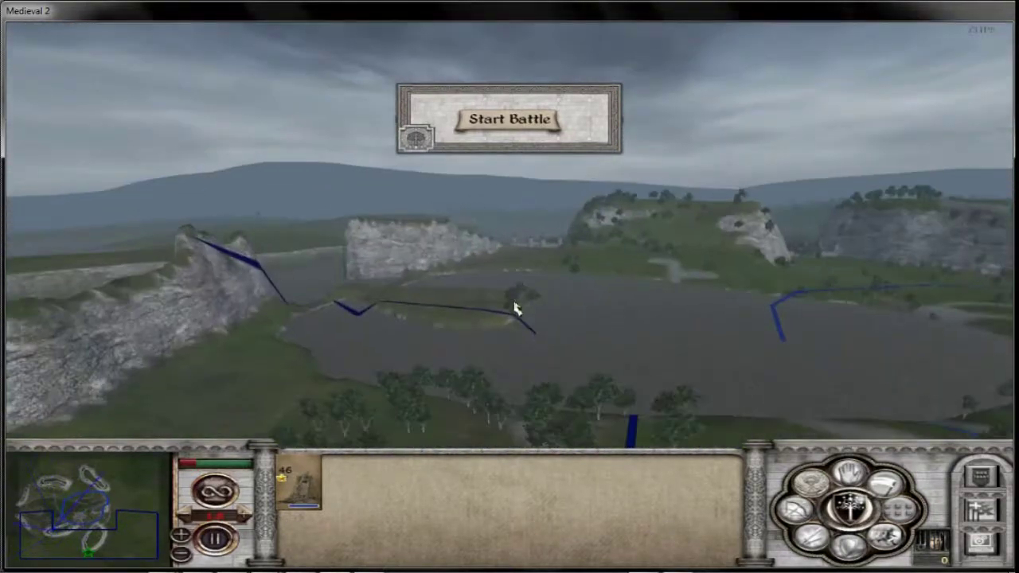
right_click(335, 560)
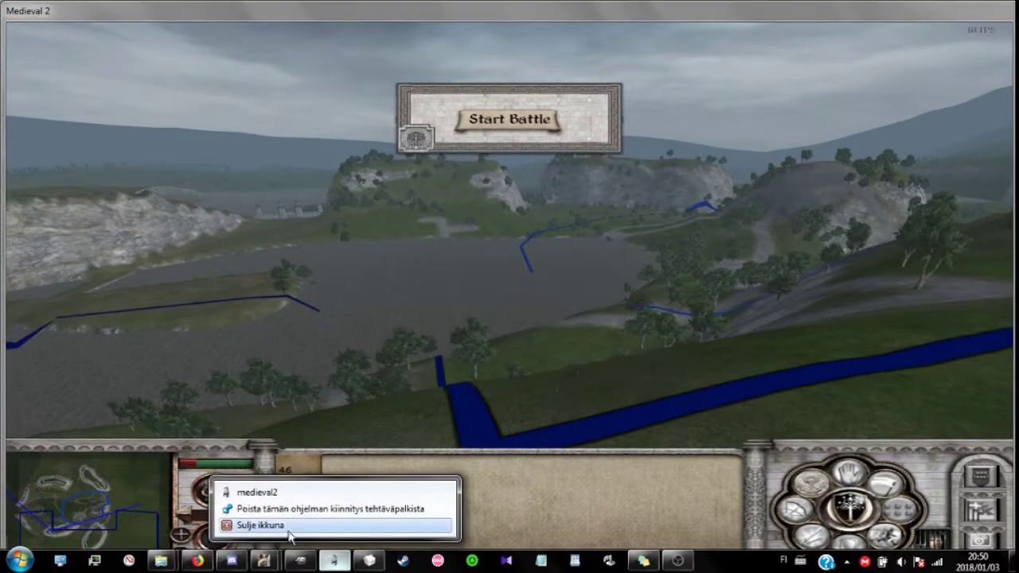
click(289, 527)
- Open aztec_city.worldterrain for height painting in IWTE
click(40, 36)
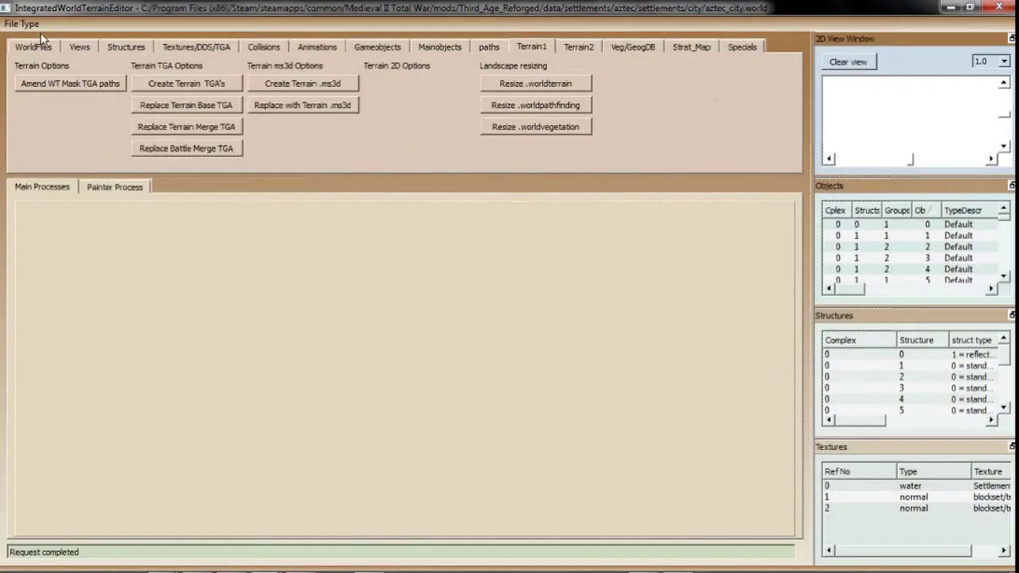
click(32, 25)
mouse_move(48, 39)
click(191, 75)
double_click(390, 159)
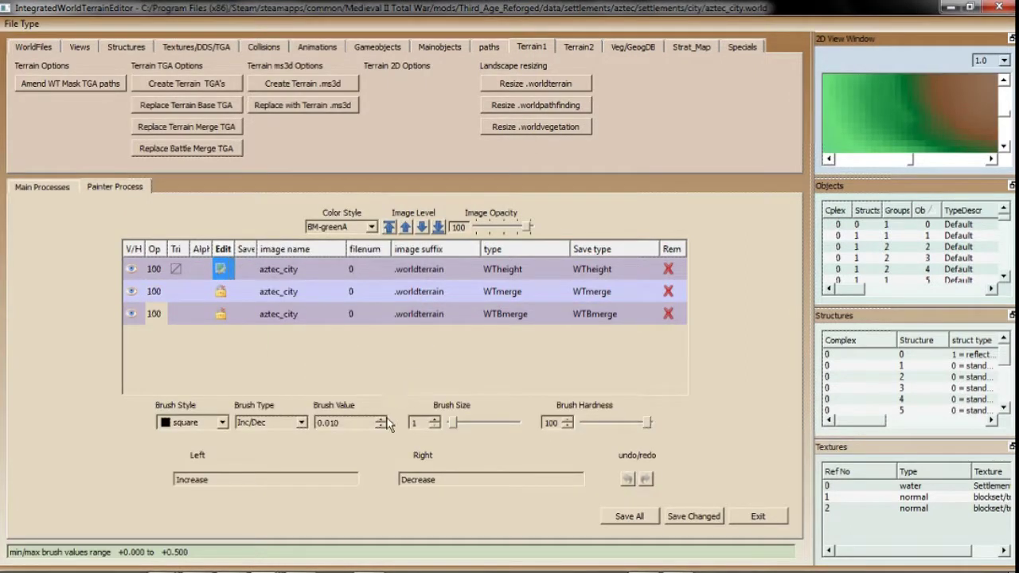
- Raise the value and size of the square Inc/Dec brush and enlarge the detached 2D view at 4.0 scale
click(380, 419)
drag(340, 423, 324, 422)
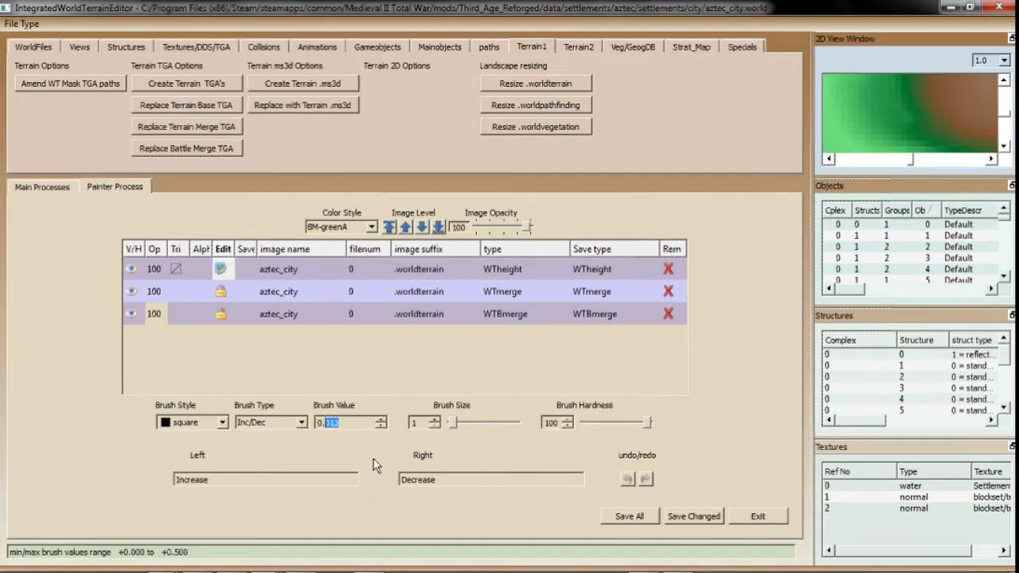
click(439, 422)
click(1011, 38)
drag(816, 180, 327, 466)
scroll(370, 430, up, 3)
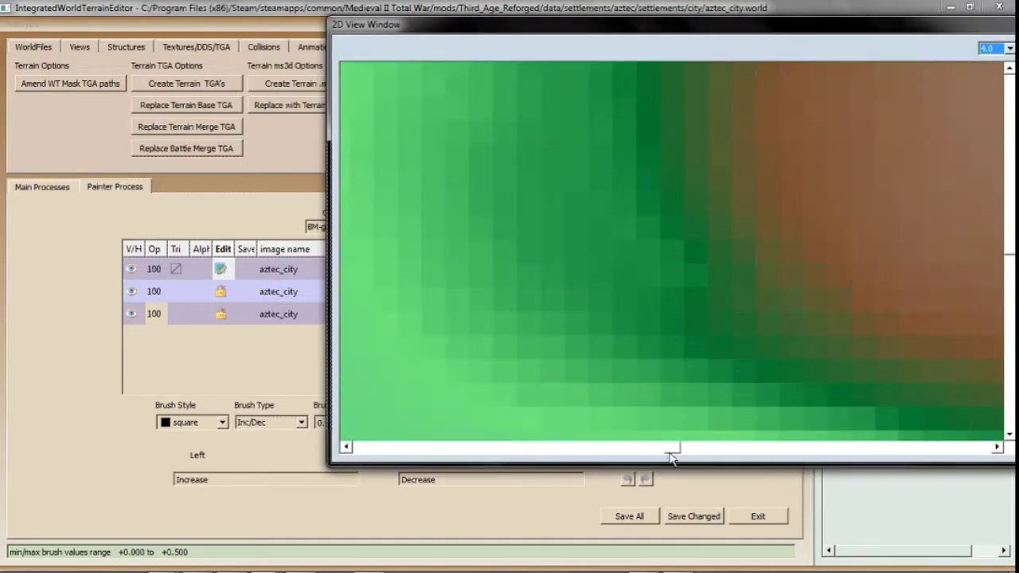
drag(674, 448, 609, 447)
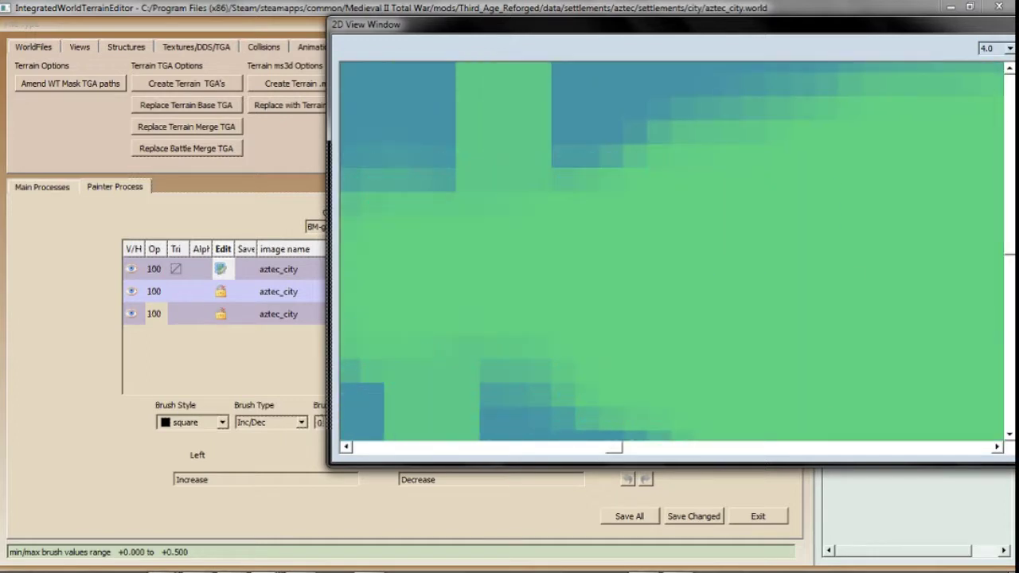
mouse_move(329, 434)
mouse_down()
mouse_move(455, 433)
mouse_move(316, 433)
mouse_up()
- Paint a height change along the two narrow land strips joining the harbour island to the shore, and save all terrain layers
click(412, 390)
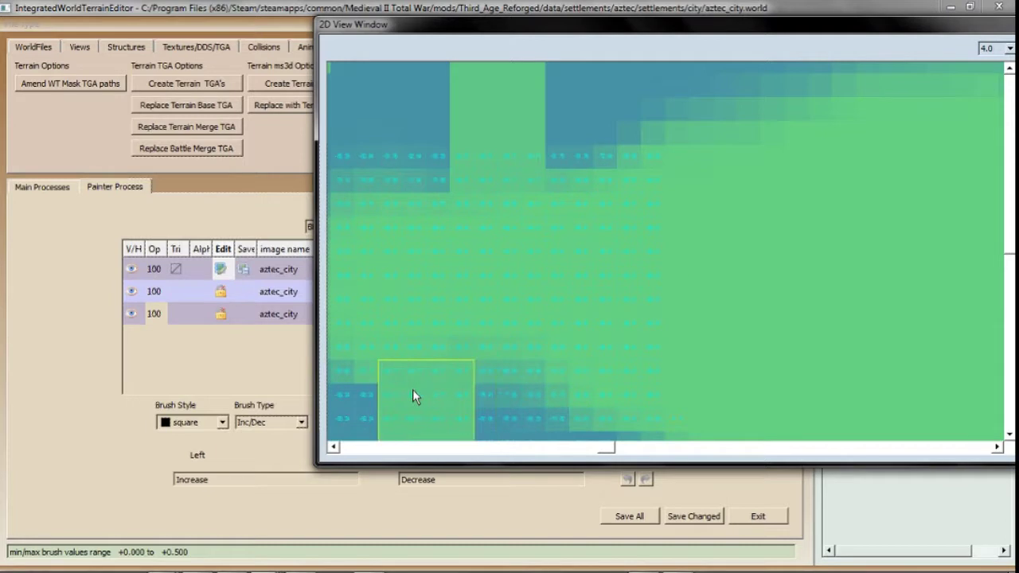
scroll(412, 389, down, 3)
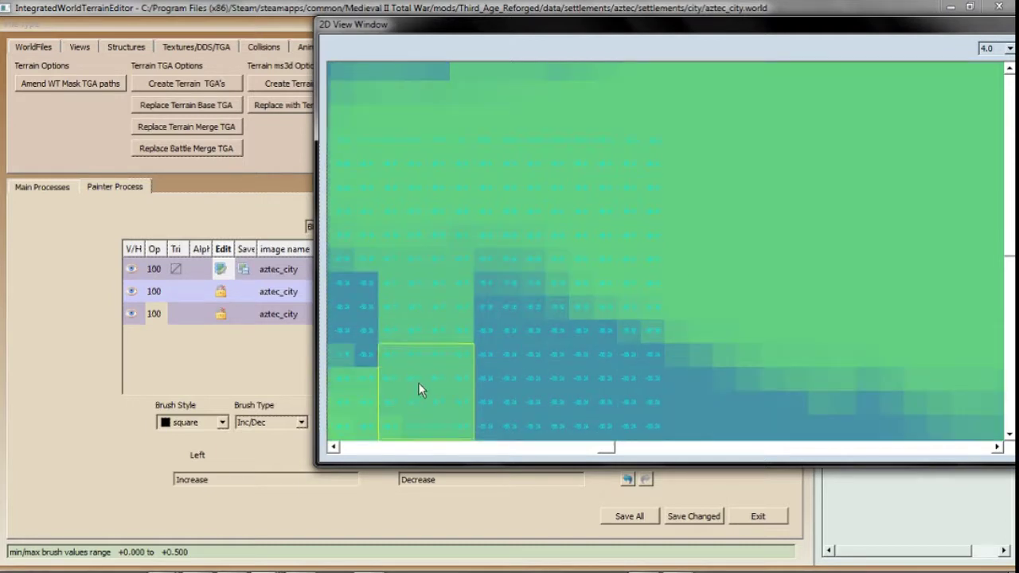
scroll(418, 380, down, 3)
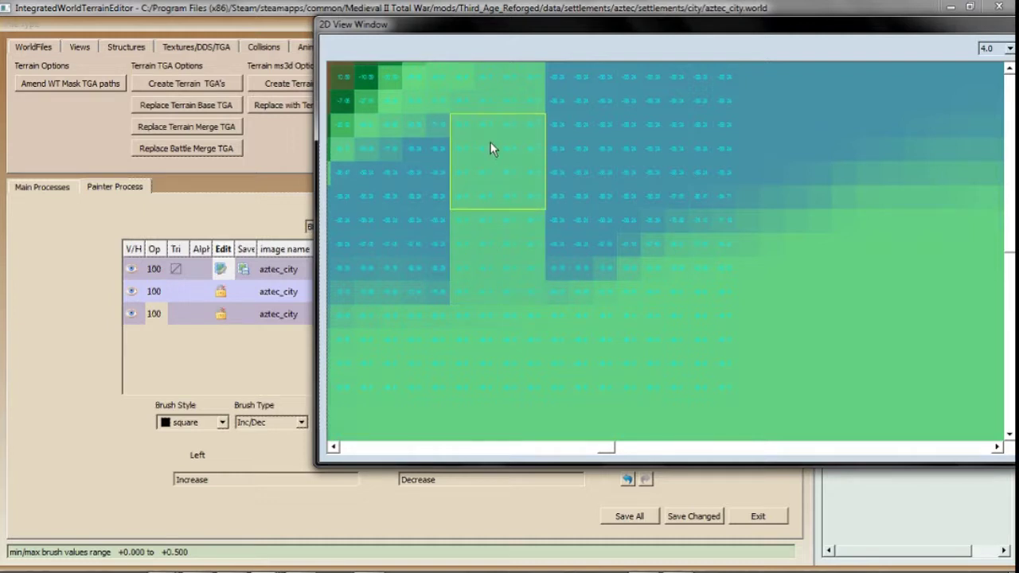
scroll(484, 123, up, 2)
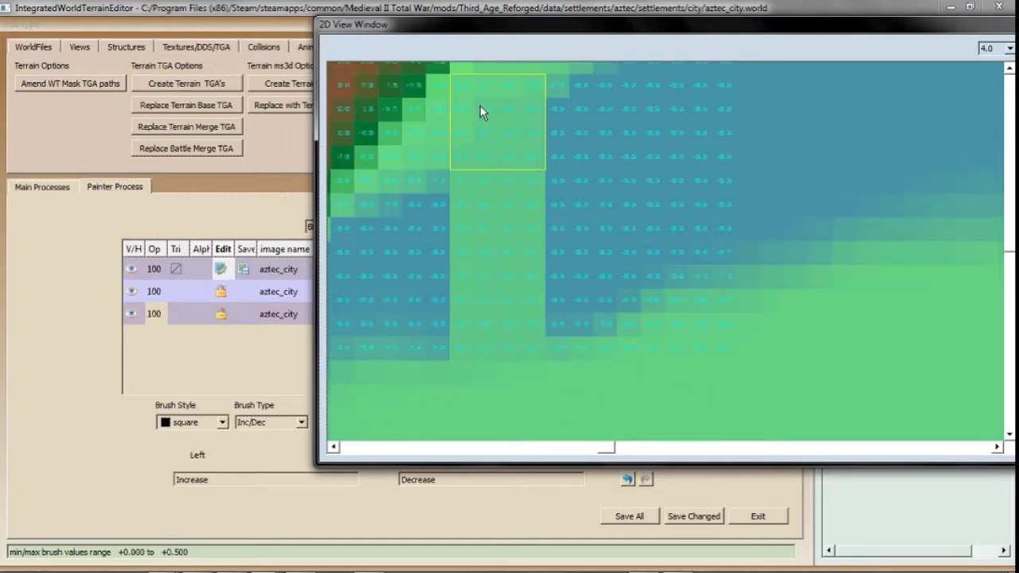
click(630, 517)
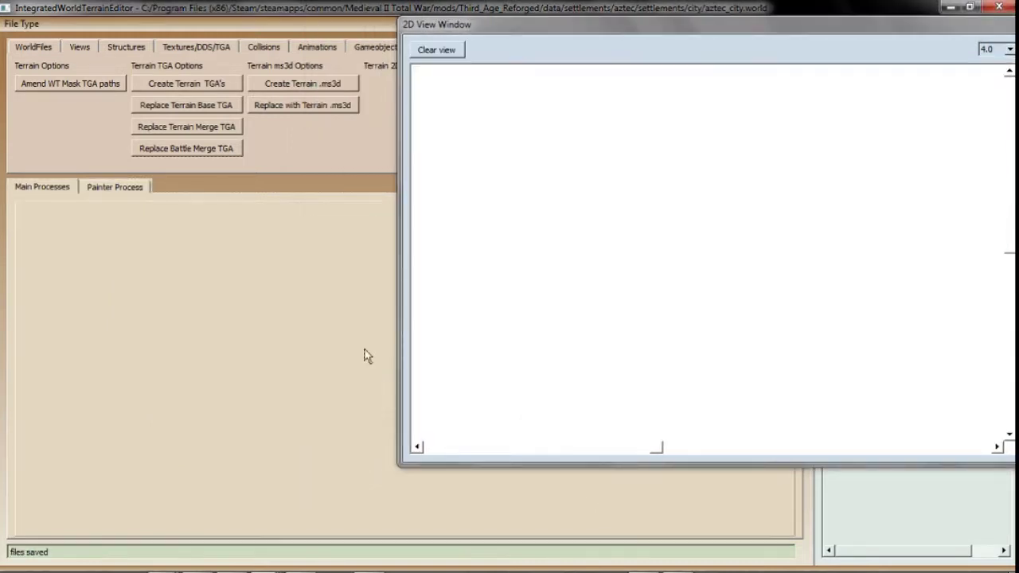
- Transfer the saved aztec_city.worldterrain from the IWTEsave folder on the desktop to the city folder
right_click(75, 558)
click(106, 424)
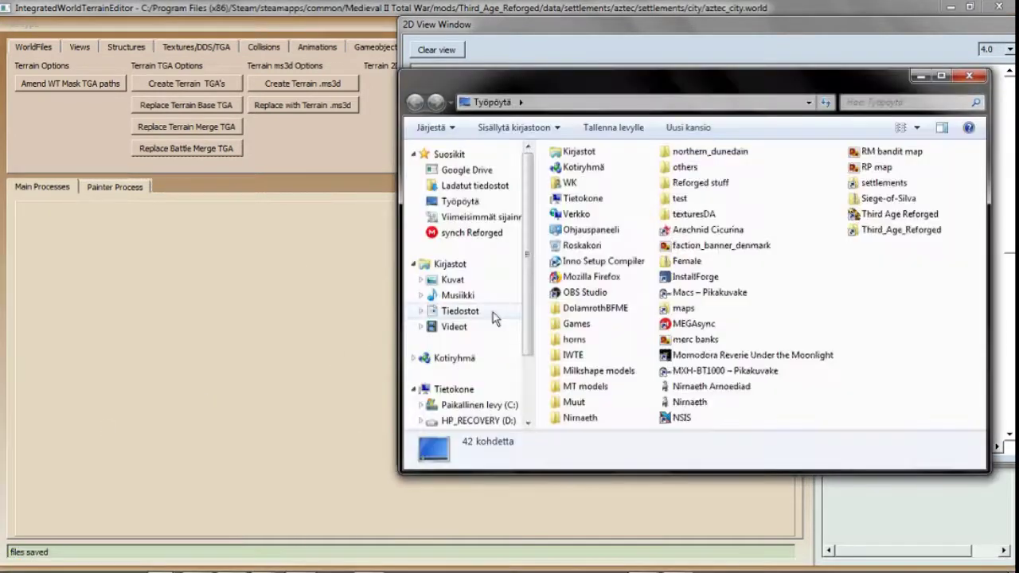
double_click(572, 355)
double_click(582, 200)
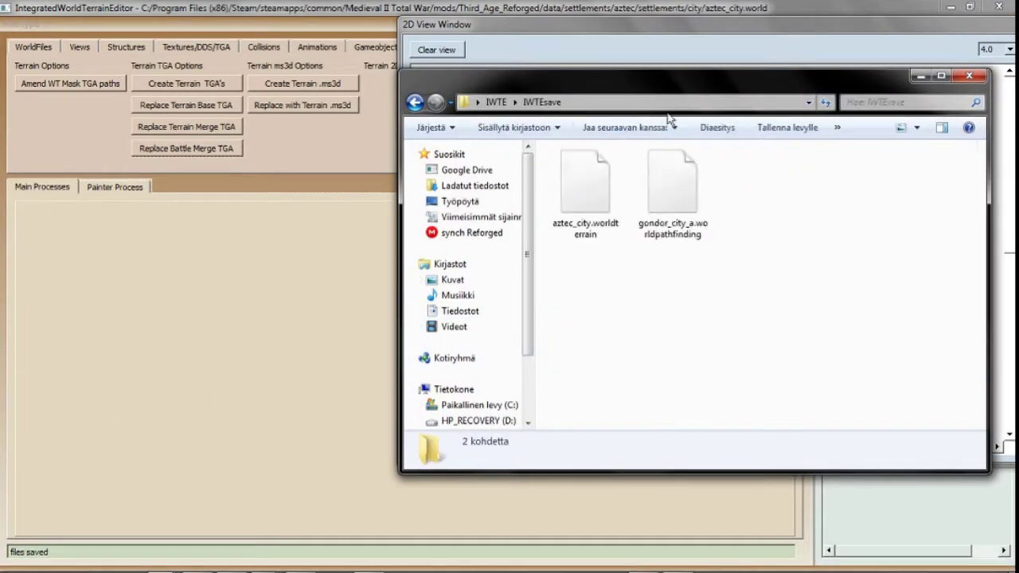
drag(682, 87, 366, 69)
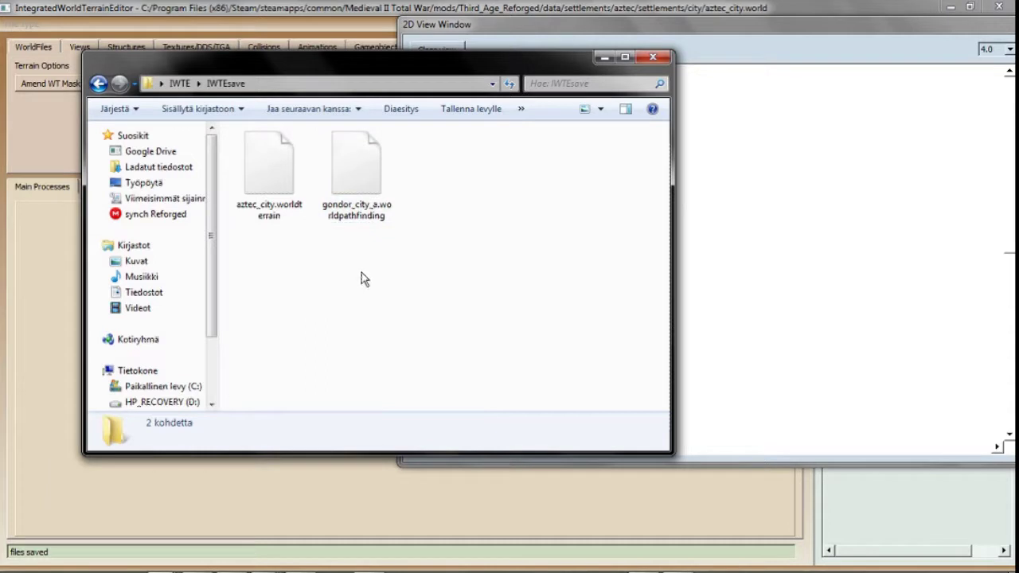
drag(269, 171, 359, 422)
click(410, 248)
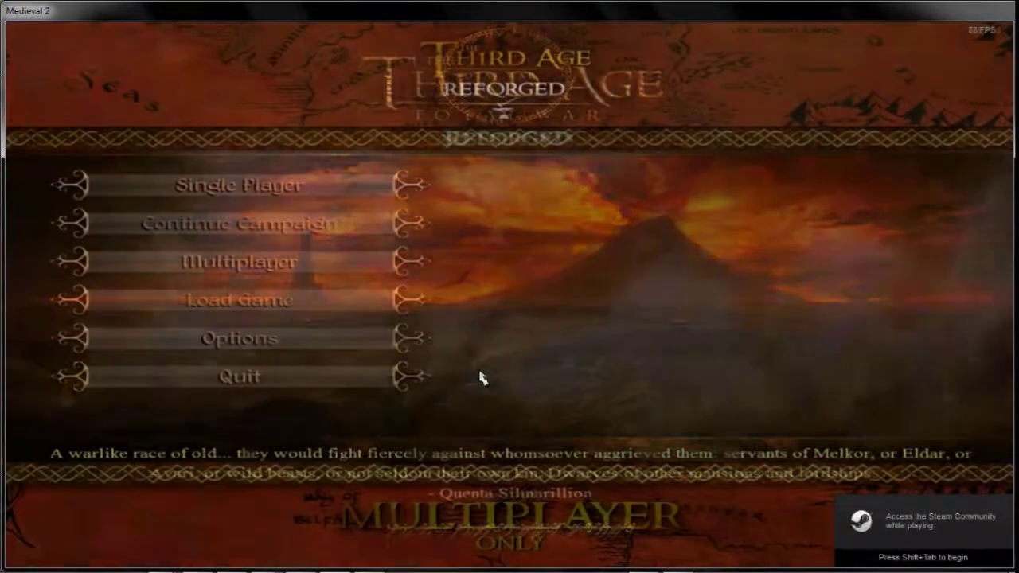
- Load a saved custom battle in Medieval 2 to test the repainted terrain
click(291, 298)
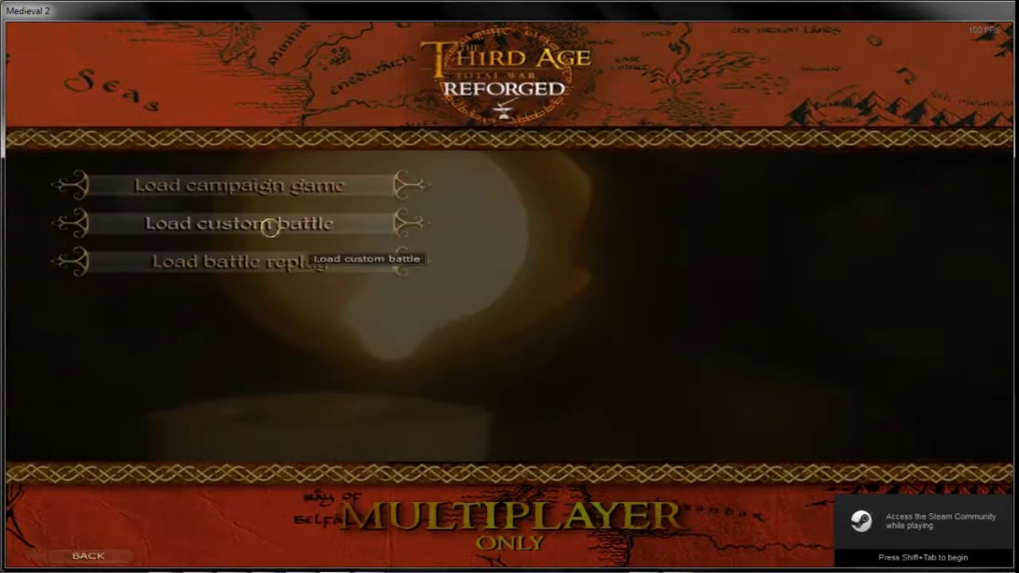
click(268, 225)
double_click(326, 206)
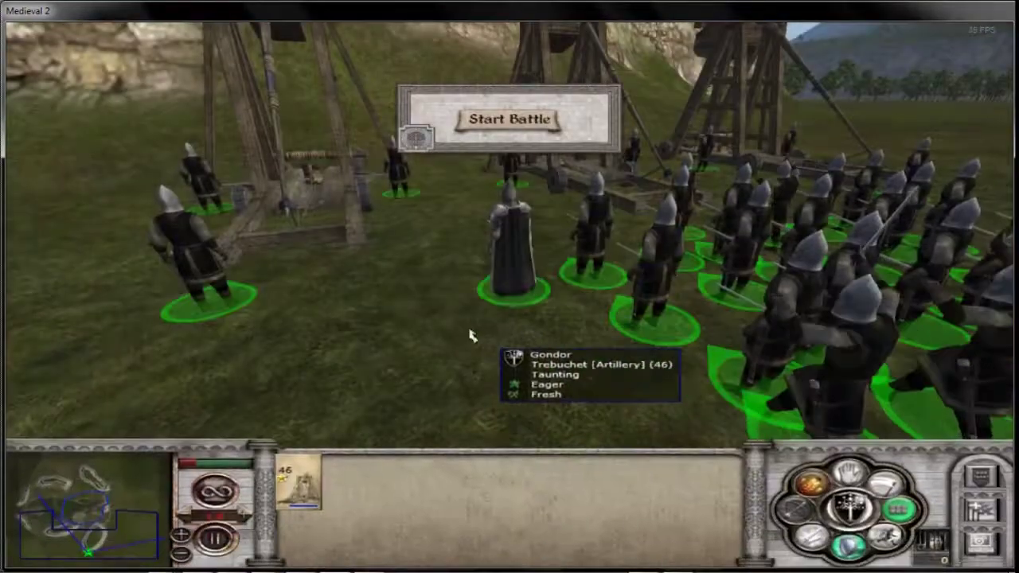
- Deploy the Gondor trebuchets on the harbour island and target the High Elves on the paved square
key(w)
key(d)
key(a)
key(a)
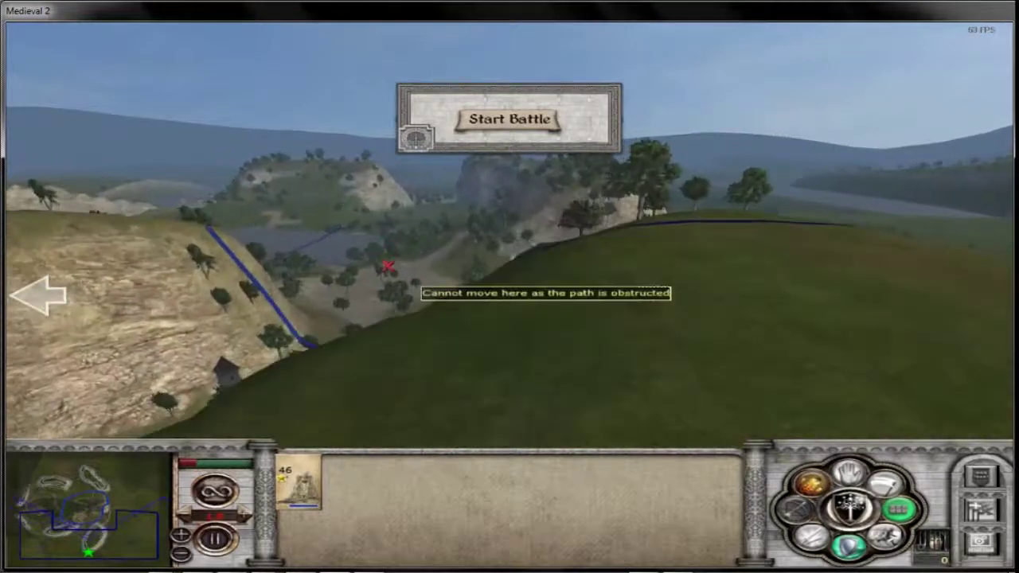
key(a)
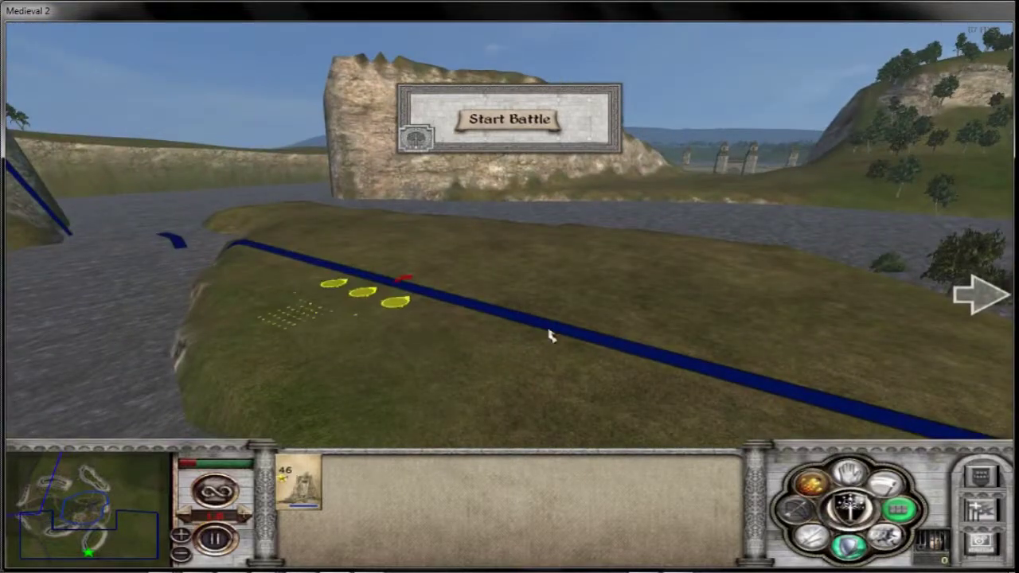
key(e)
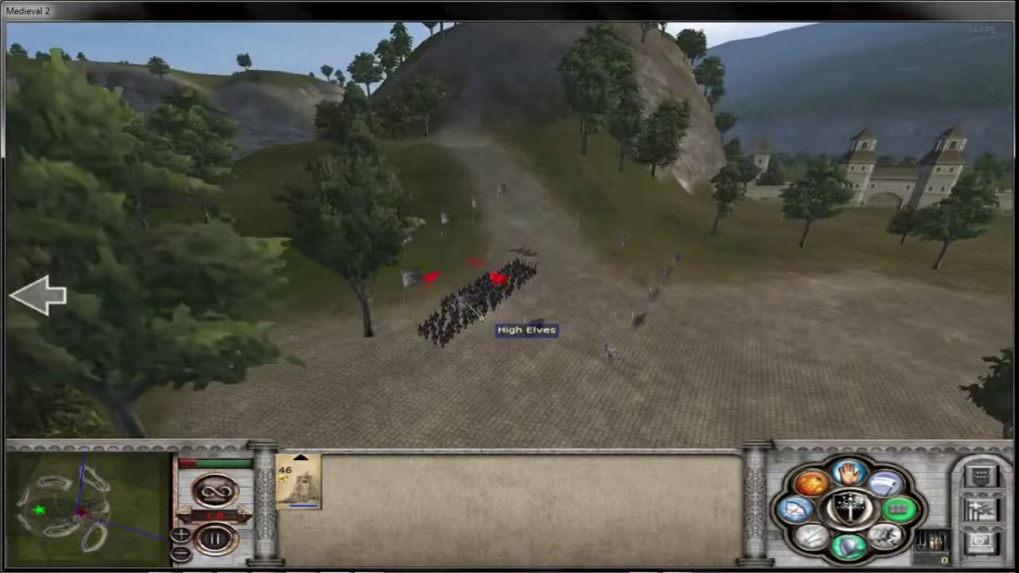
click(507, 296)
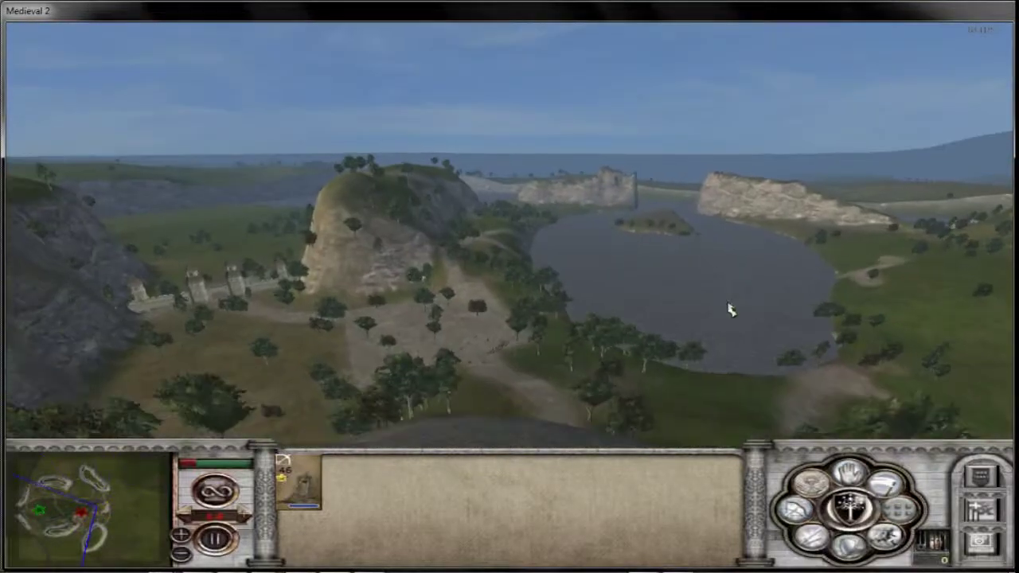
click(854, 509)
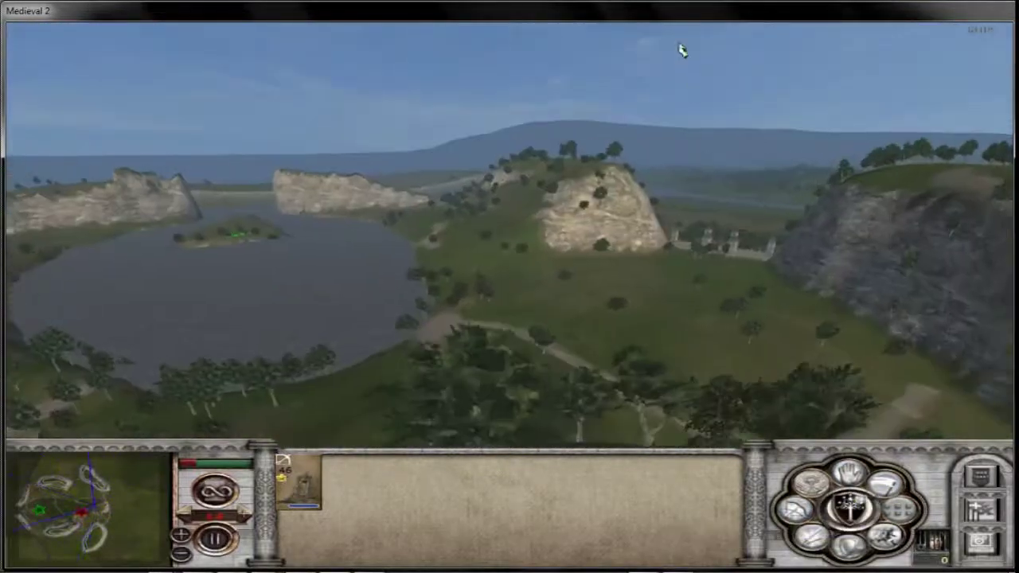